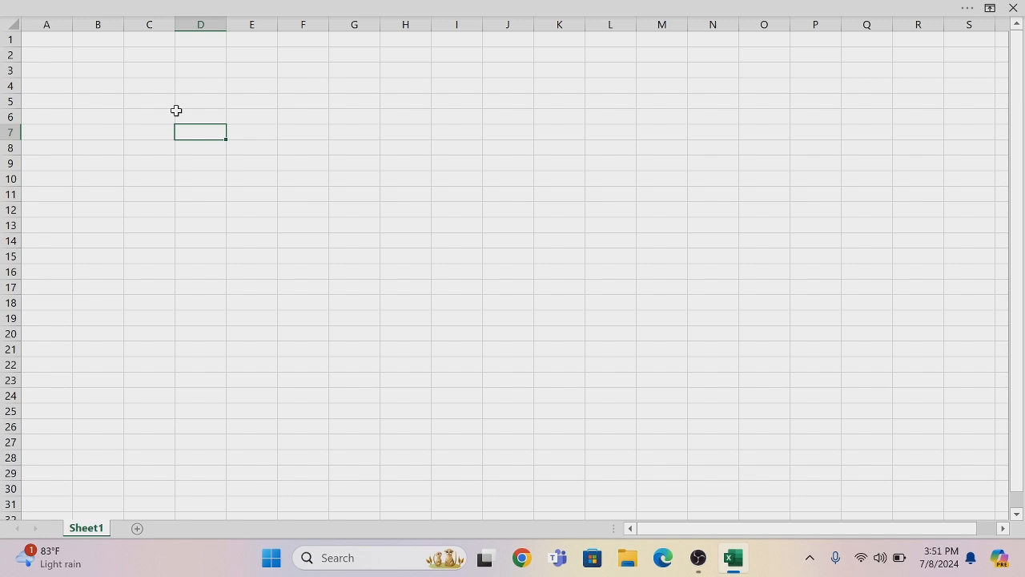
Import the Excel workbook "HR-Data new class project 2 dirty data" from the Desktop folder as a data source
{"action": "left_click", "coordinate": [90, 9]}
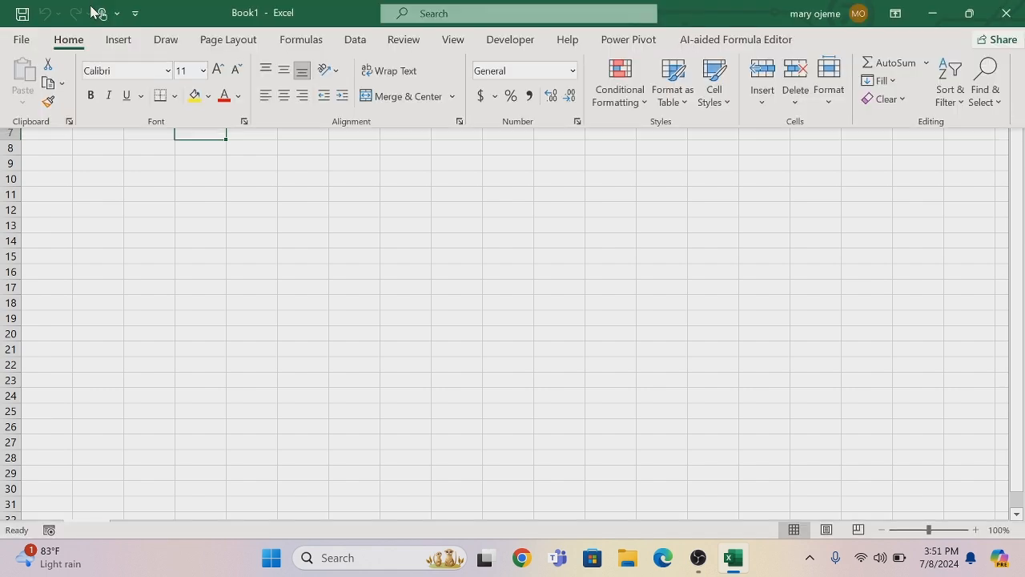
{"action": "left_click", "coordinate": [355, 42]}
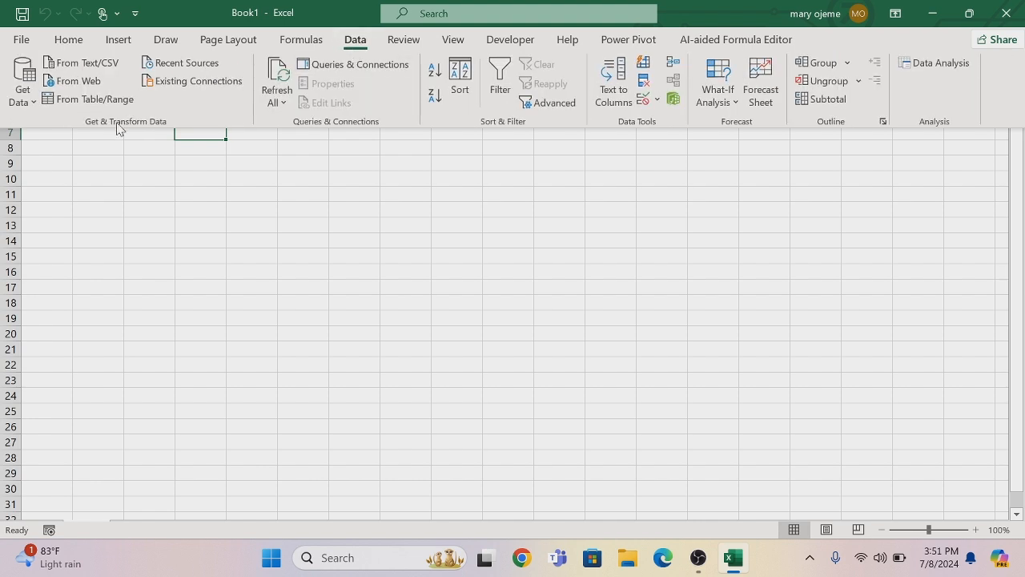
{"action": "left_click", "coordinate": [31, 102]}
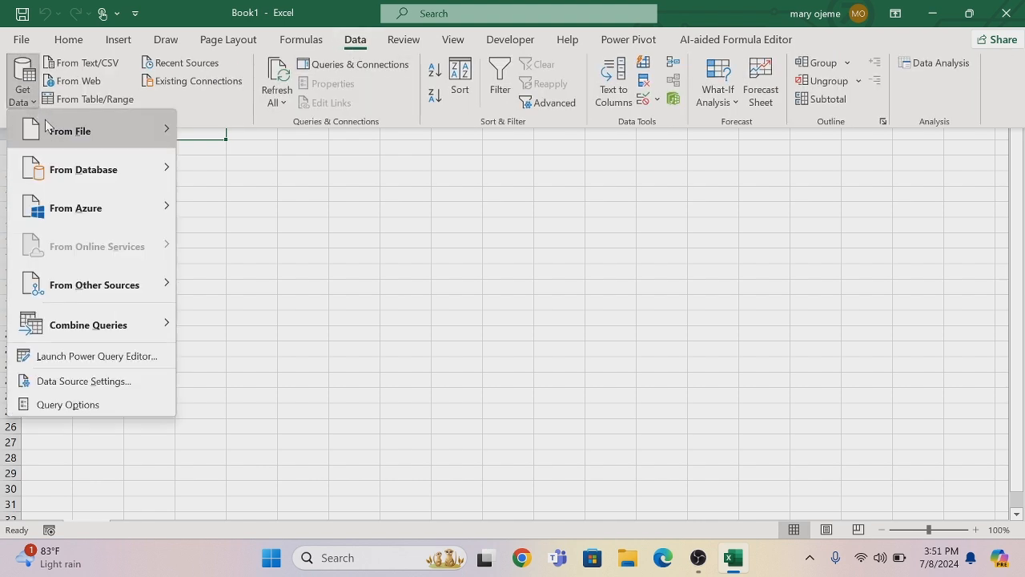
{"action": "mouse_move", "coordinate": [60, 133]}
{"action": "left_click", "coordinate": [243, 133]}
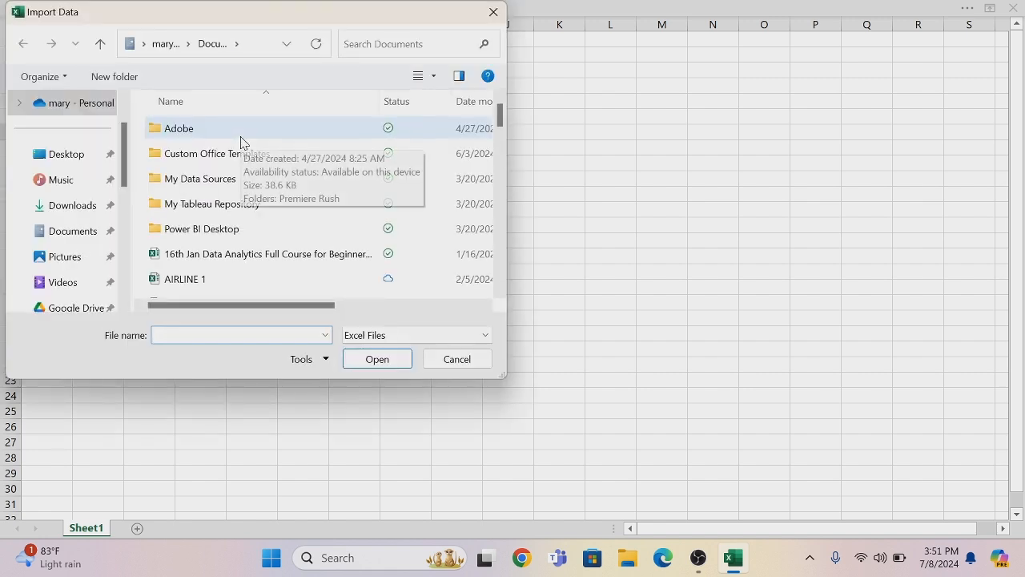
{"action": "left_click", "coordinate": [90, 157]}
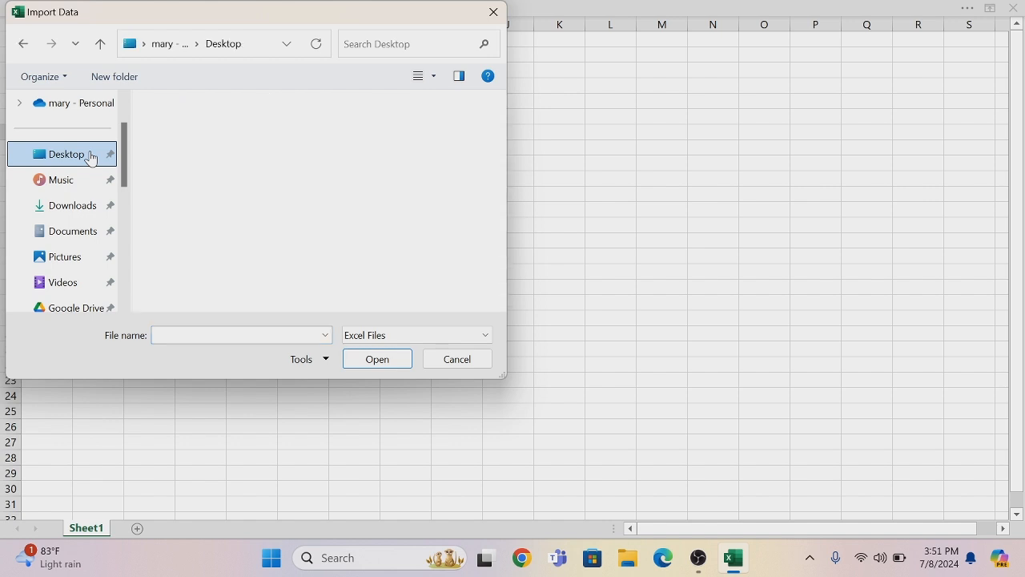
{"action": "left_click_drag", "start_coordinate": [504, 141], "coordinate": [494, 222]}
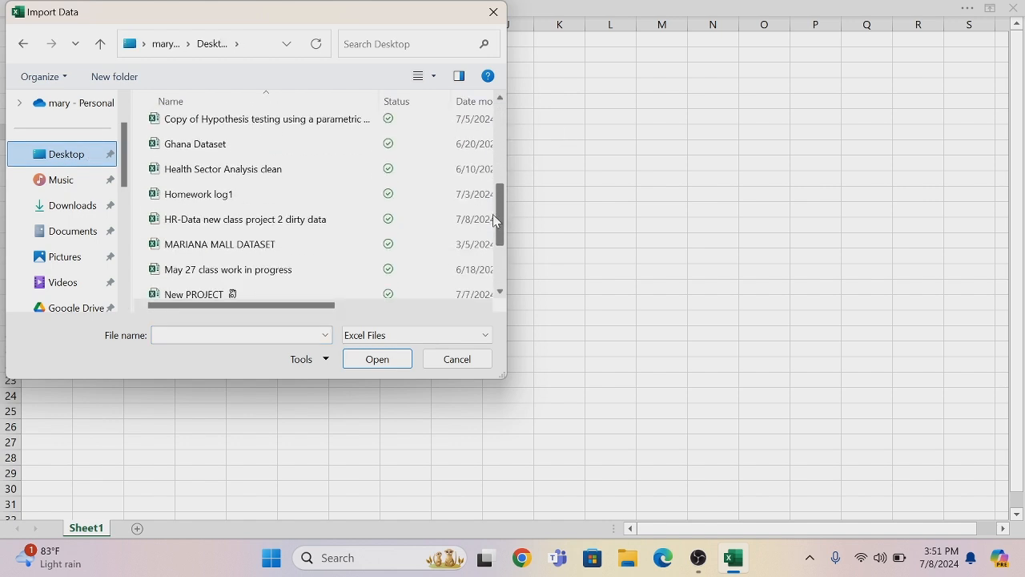
{"action": "left_click", "coordinate": [340, 220]}
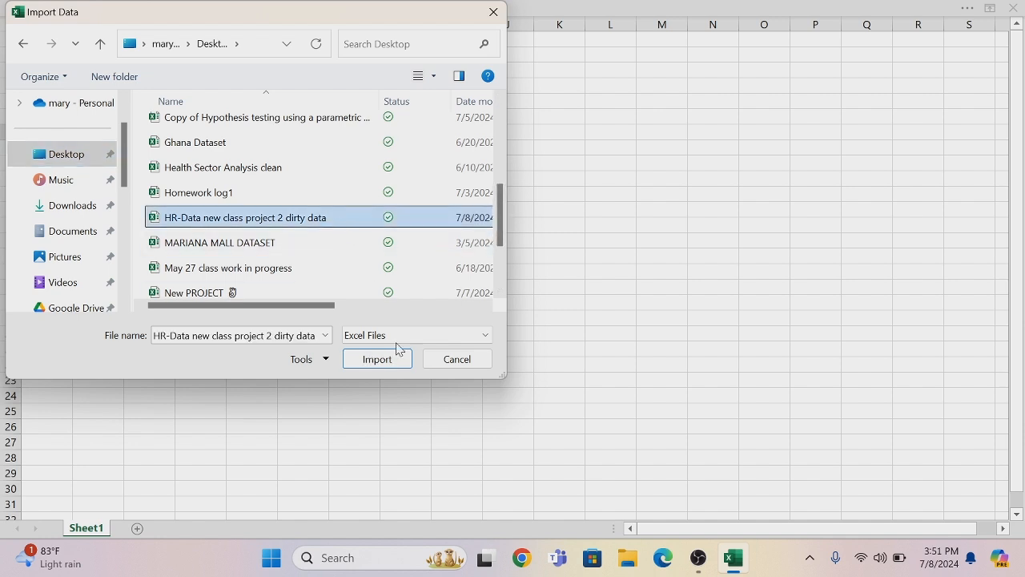
{"action": "left_click", "coordinate": [393, 361]}
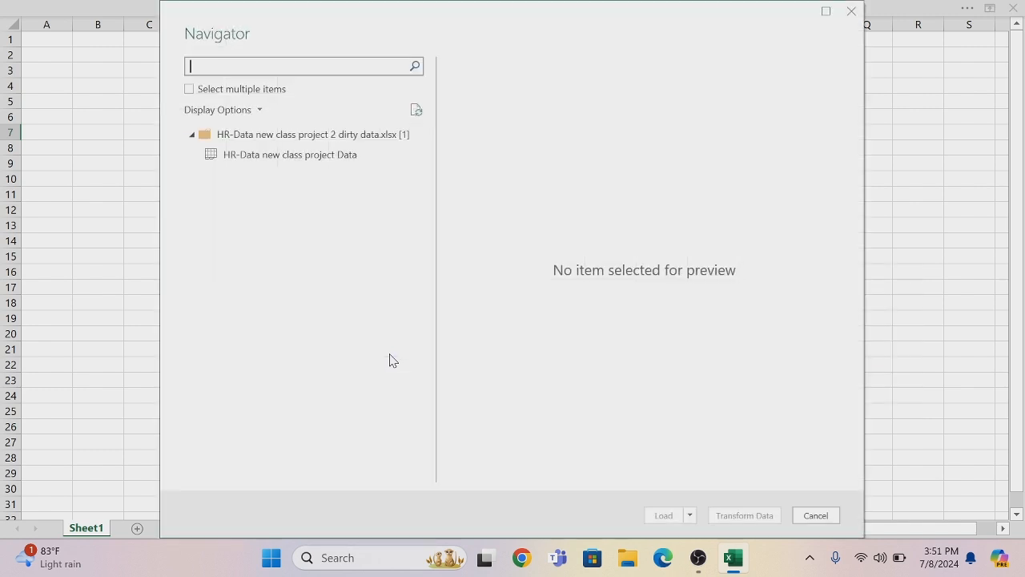
Preview the "HR-Data new class project Data" sheet and open it for transformation in the Power Query Editor
{"action": "left_click", "coordinate": [210, 155]}
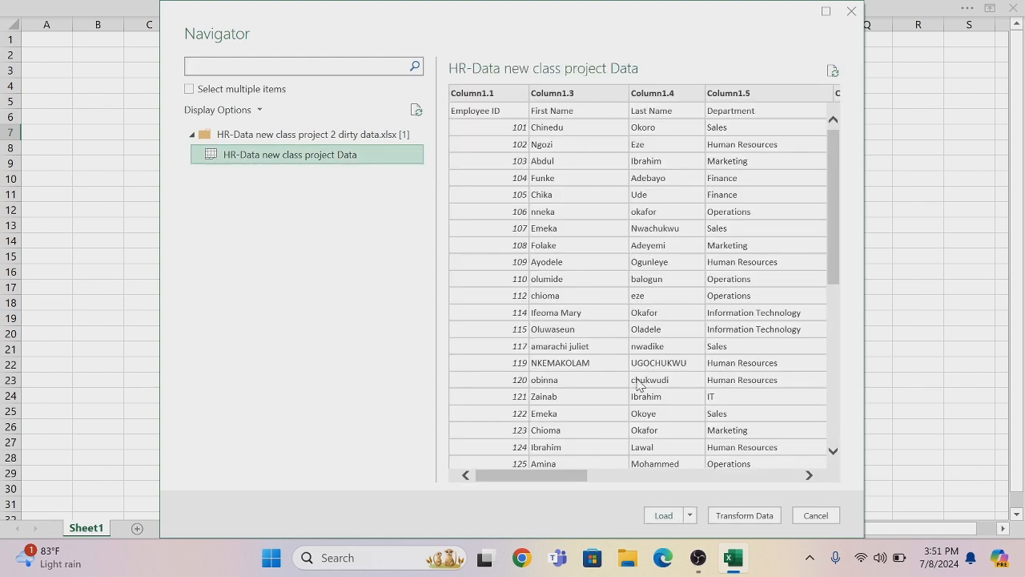
{"action": "left_click_drag", "start_coordinate": [580, 478], "coordinate": [527, 483]}
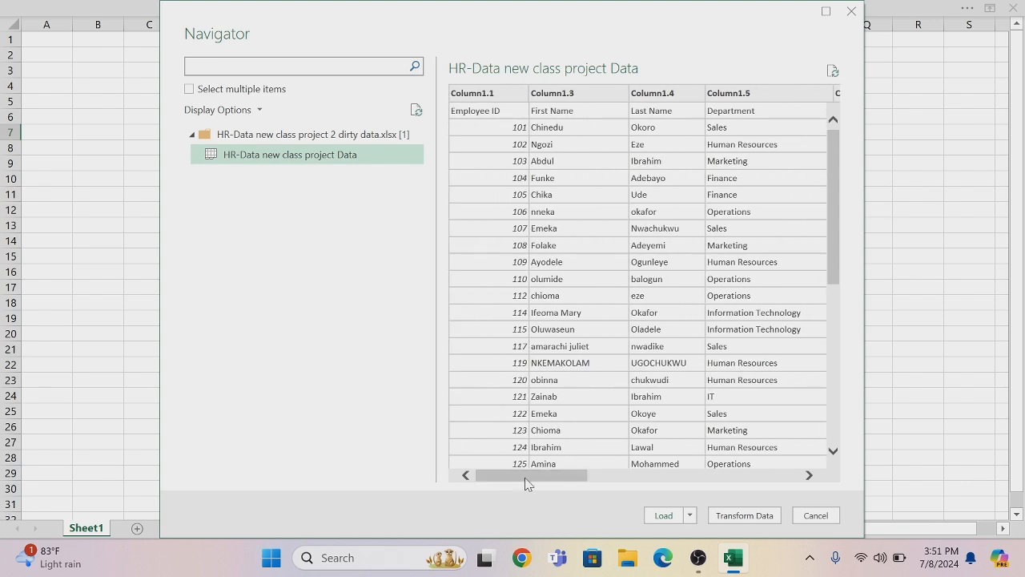
{"action": "left_click", "coordinate": [741, 517]}
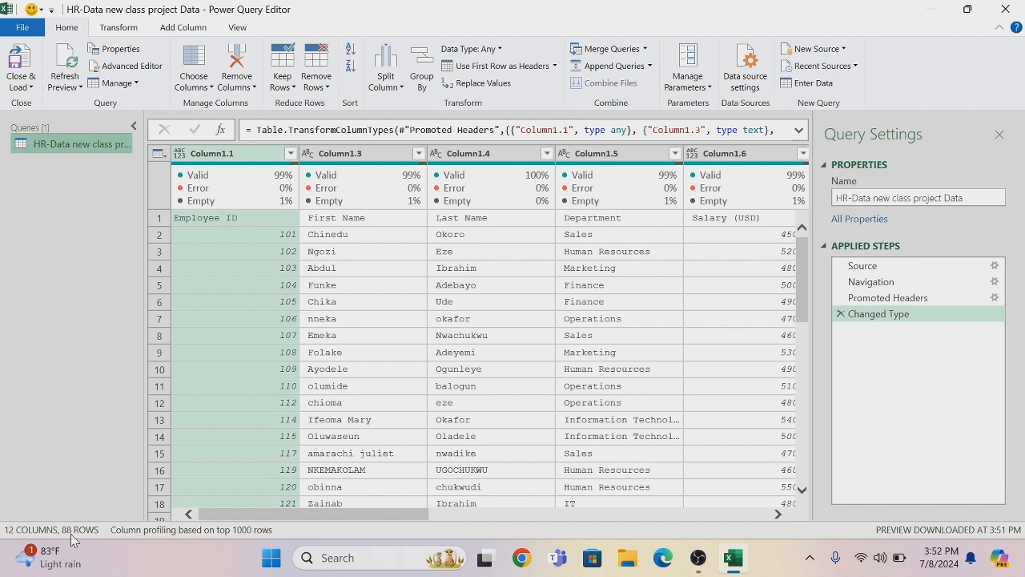
Count the rows of the HR table and remove the Counted Rows step from the query
{"action": "left_click", "coordinate": [119, 29]}
{"action": "left_click", "coordinate": [126, 84]}
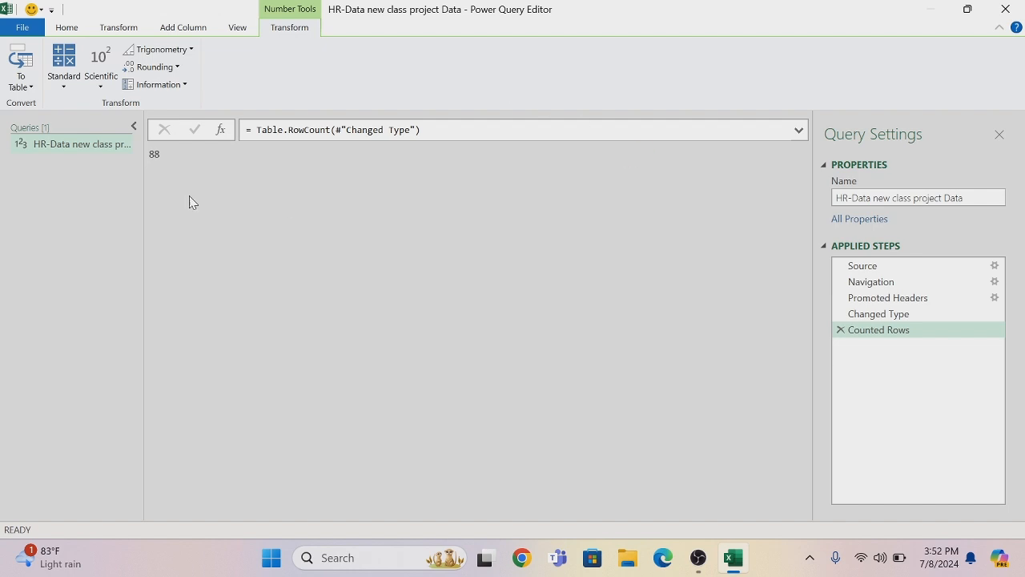
{"action": "left_click", "coordinate": [840, 331]}
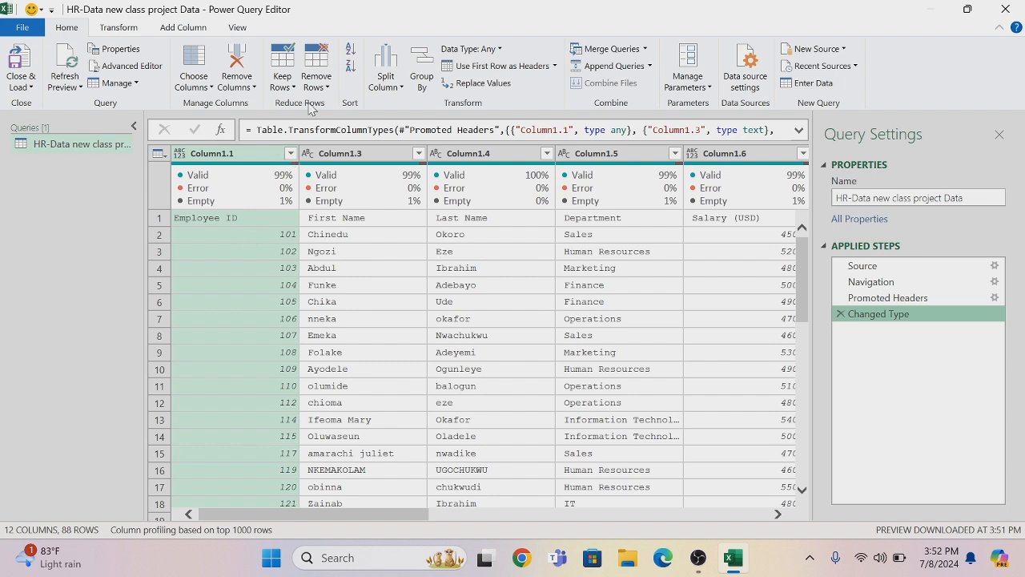
Review the filter values of Column1.1, keeping all of them, and use the first row as headers
{"action": "left_click", "coordinate": [290, 154]}
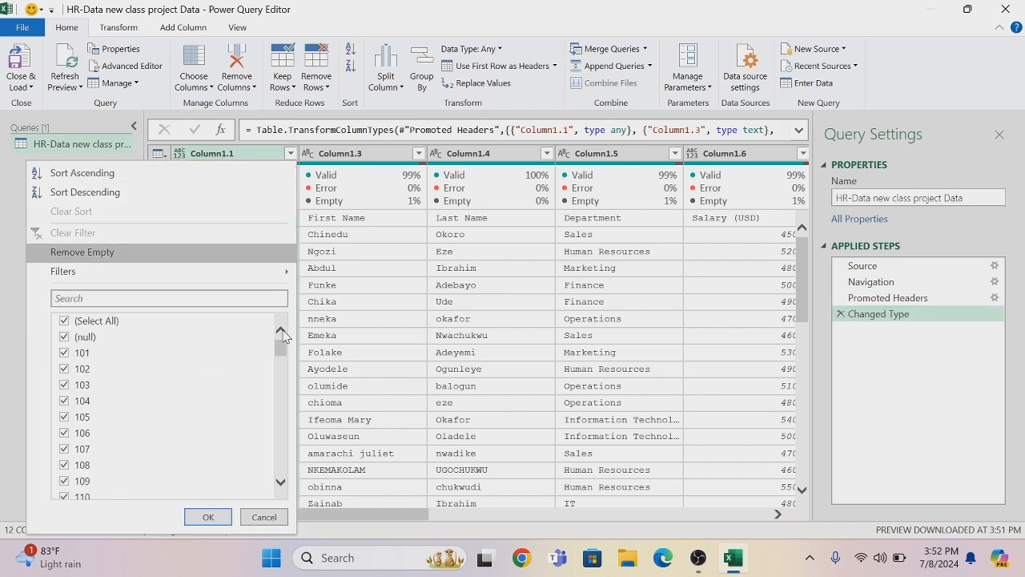
{"action": "left_click_drag", "start_coordinate": [284, 348], "coordinate": [288, 553]}
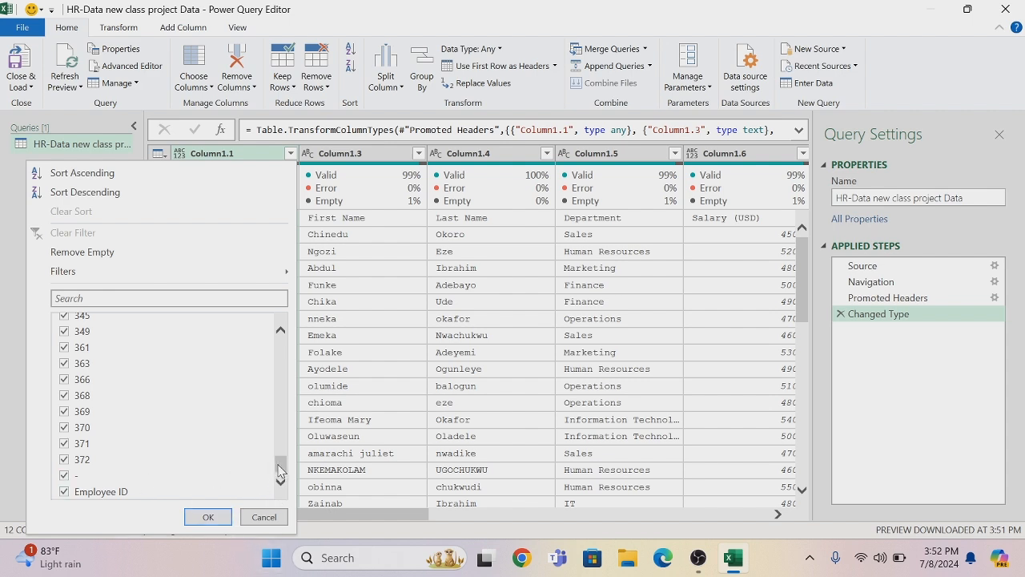
{"action": "left_click", "coordinate": [207, 516]}
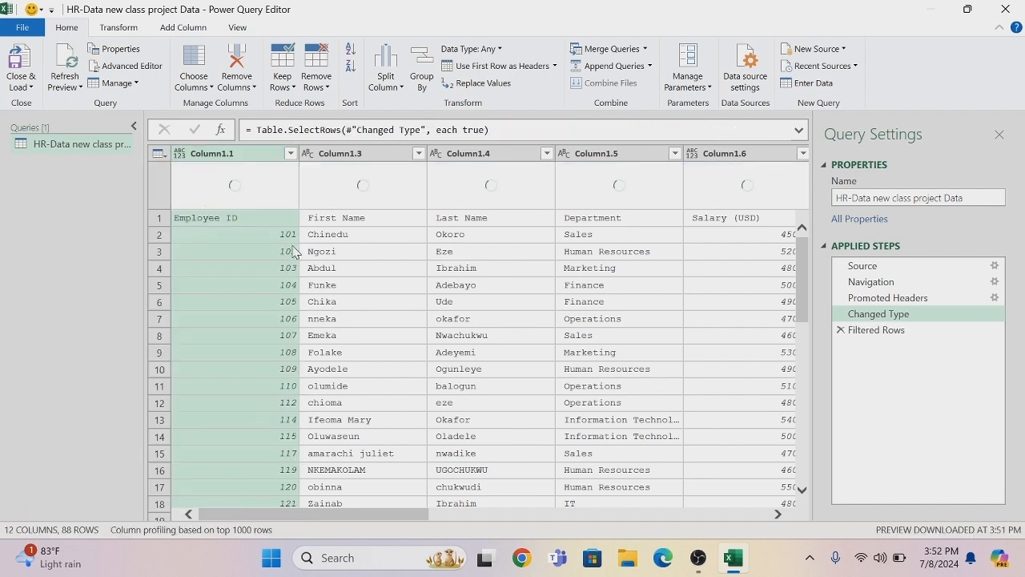
{"action": "left_click", "coordinate": [518, 67]}
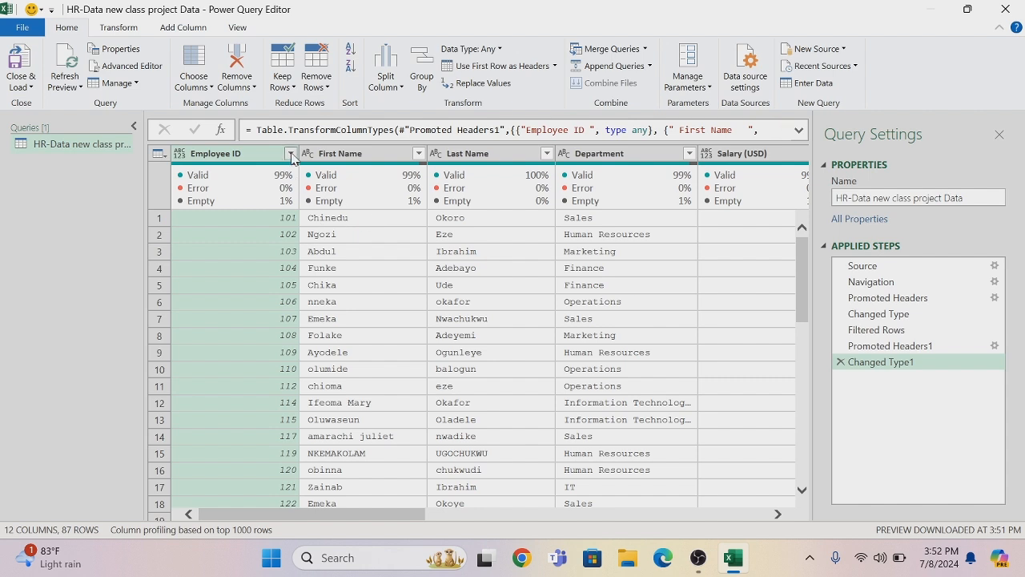
Filter Employee ID to null only, examine the matching data across the columns, and remove that filter step
{"action": "left_click", "coordinate": [290, 154]}
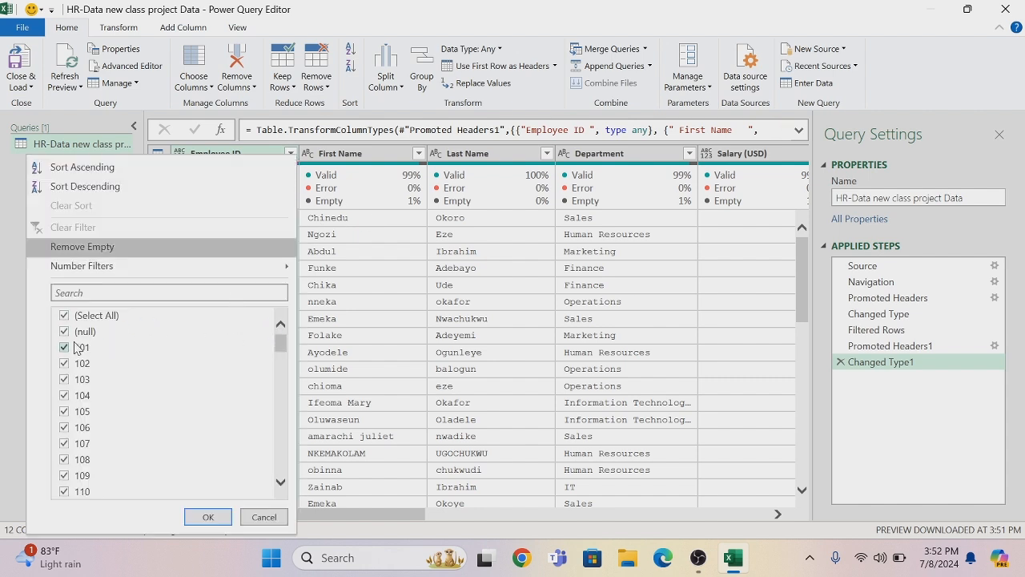
{"action": "left_click", "coordinate": [65, 316]}
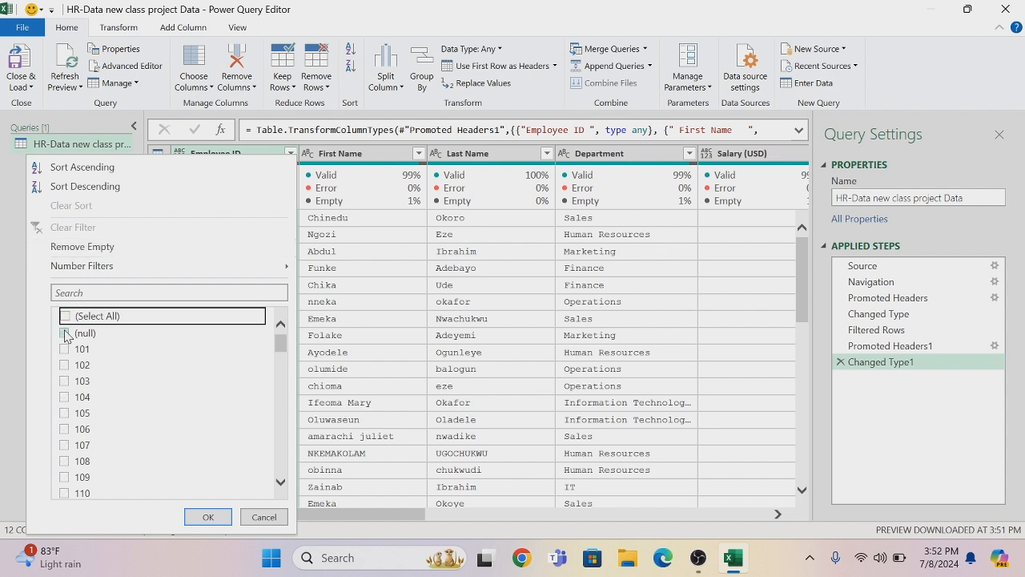
{"action": "left_click", "coordinate": [65, 332]}
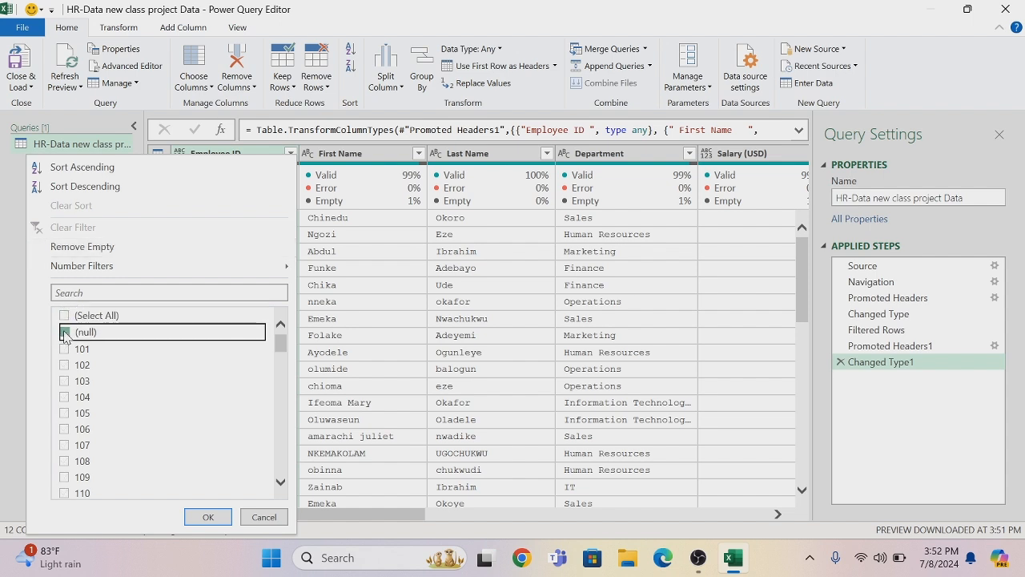
{"action": "left_click", "coordinate": [210, 518]}
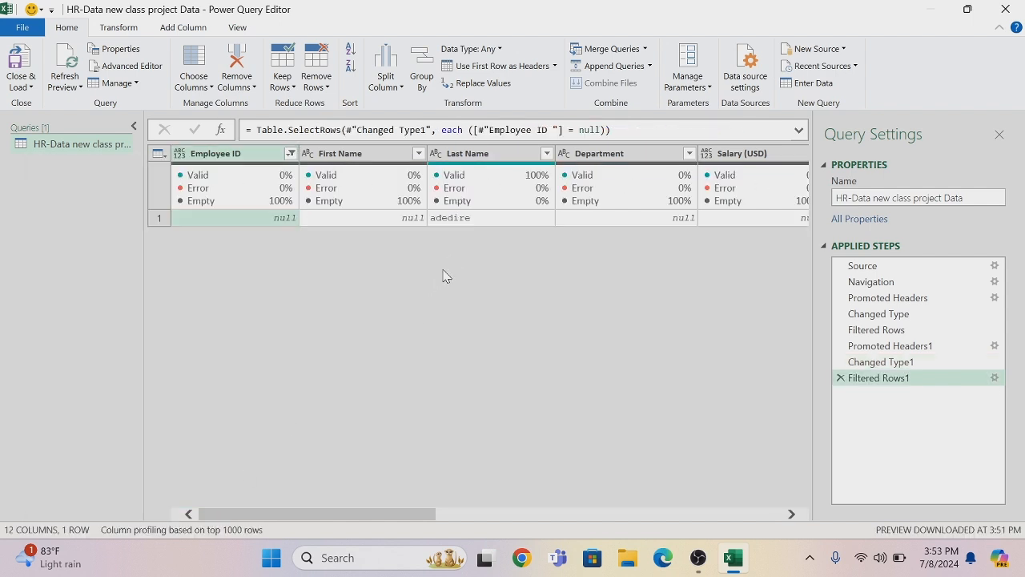
{"action": "left_click_drag", "start_coordinate": [313, 516], "coordinate": [256, 517]}
{"action": "left_click", "coordinate": [841, 379]}
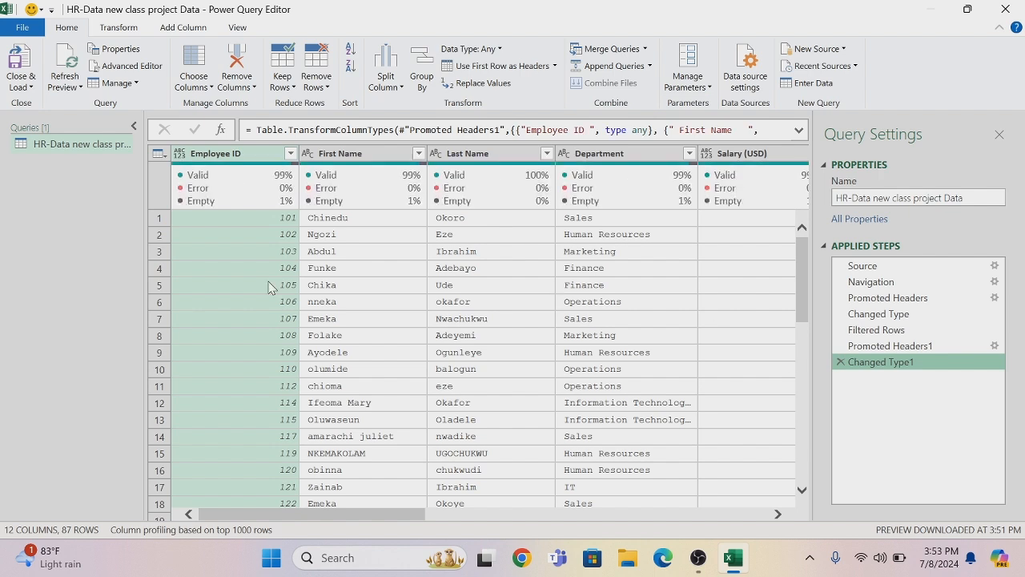
Filter Employee ID to the "-" value only, examine the matching data across the columns, and remove that filter step
{"action": "left_click", "coordinate": [293, 155]}
{"action": "scroll", "coordinate": [281, 412], "scroll_direction": "down", "scroll_amount": 5}
{"action": "scroll", "coordinate": [281, 412], "scroll_direction": "down", "scroll_amount": 10}
{"action": "scroll", "coordinate": [281, 439], "scroll_direction": "up", "scroll_amount": 20}
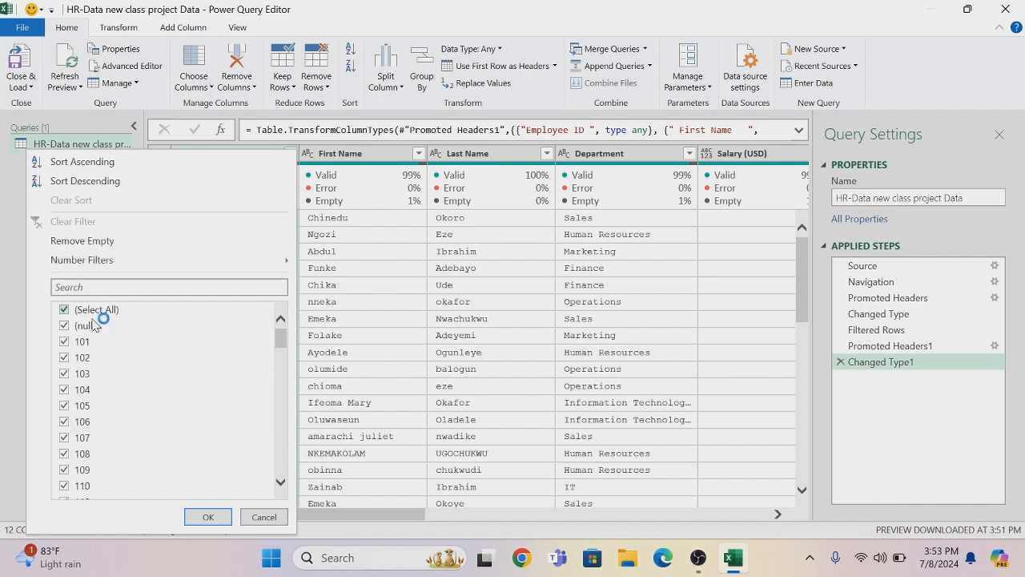
{"action": "left_click", "coordinate": [62, 313]}
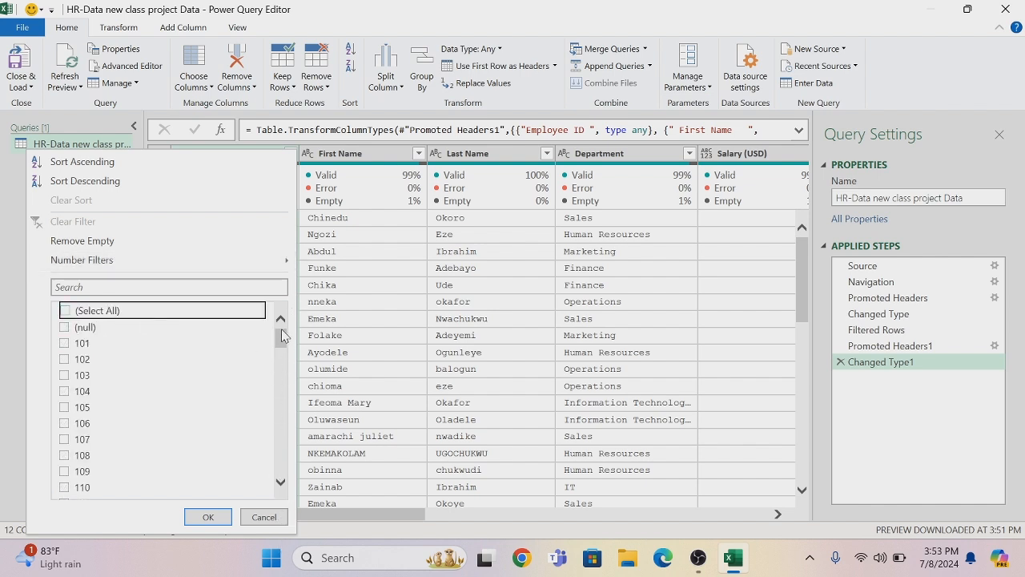
{"action": "left_click_drag", "start_coordinate": [281, 340], "coordinate": [280, 473]}
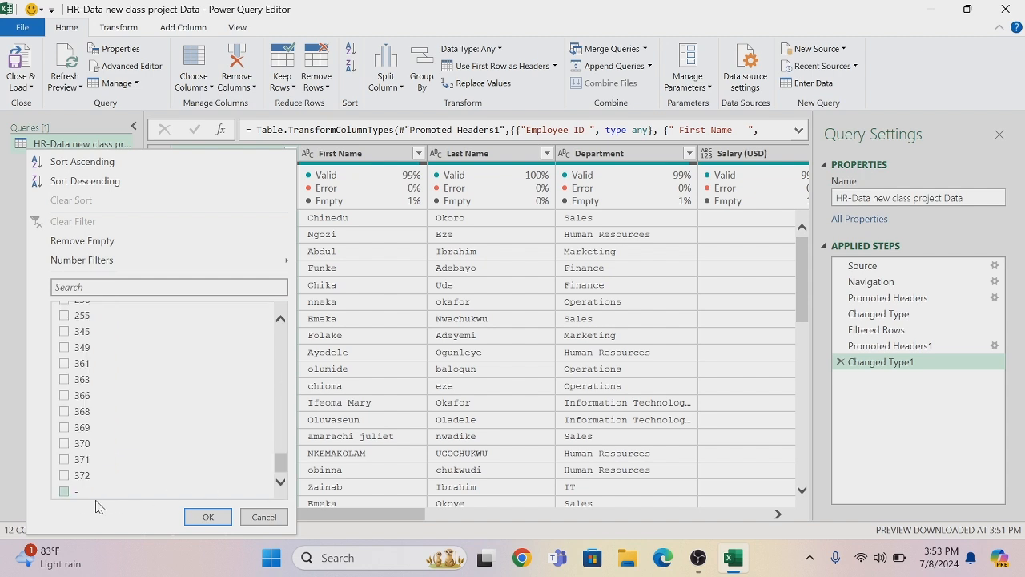
{"action": "left_click", "coordinate": [64, 491]}
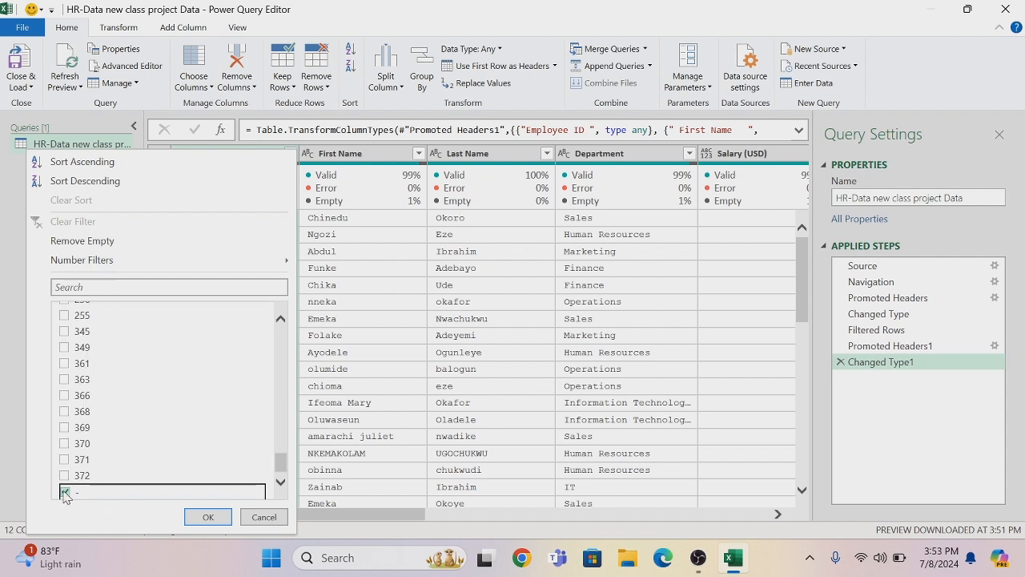
{"action": "left_click", "coordinate": [210, 517]}
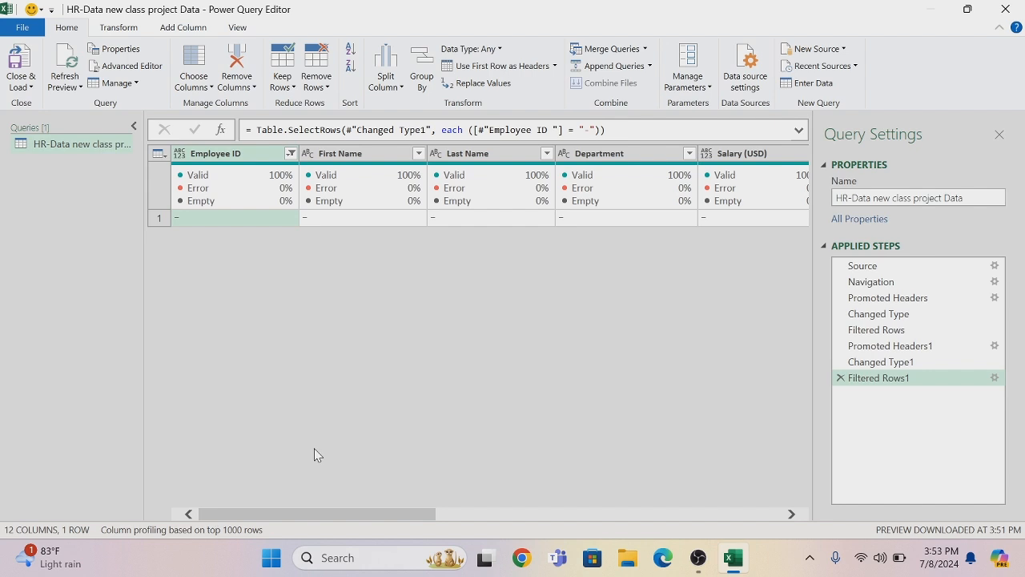
{"action": "left_click_drag", "start_coordinate": [287, 516], "coordinate": [1, 443]}
{"action": "left_click", "coordinate": [840, 379]}
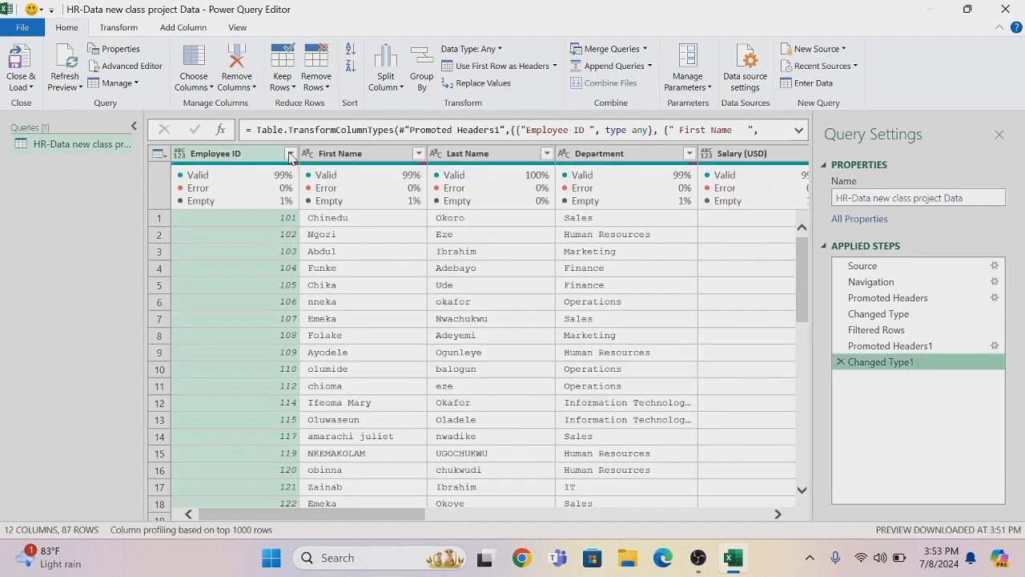
Filter the Employee ID column to exclude the null and "-" values
{"action": "left_click", "coordinate": [290, 156]}
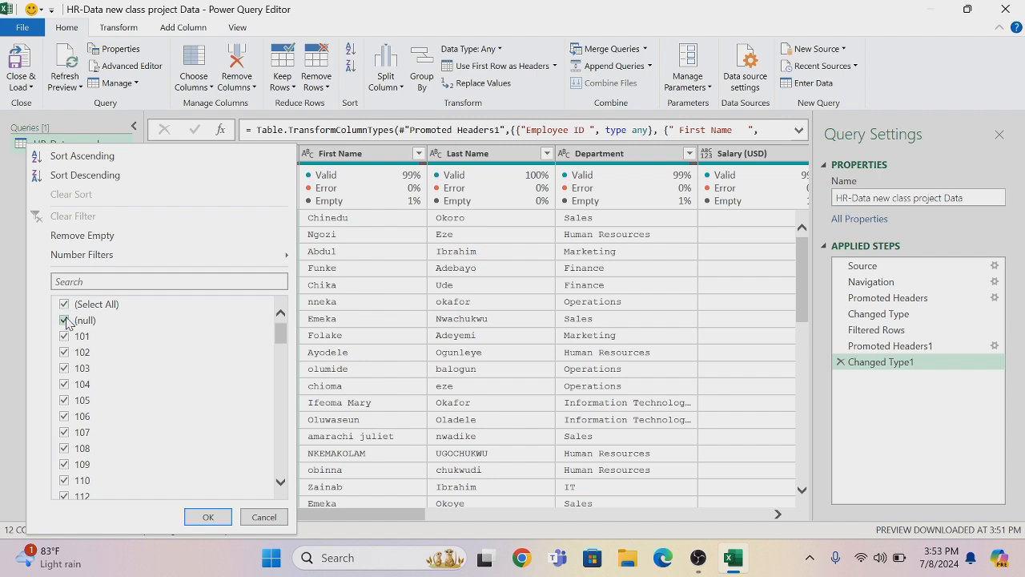
{"action": "left_click_drag", "start_coordinate": [284, 332], "coordinate": [295, 476]}
{"action": "left_click", "coordinate": [64, 492]}
{"action": "left_click", "coordinate": [64, 492]}
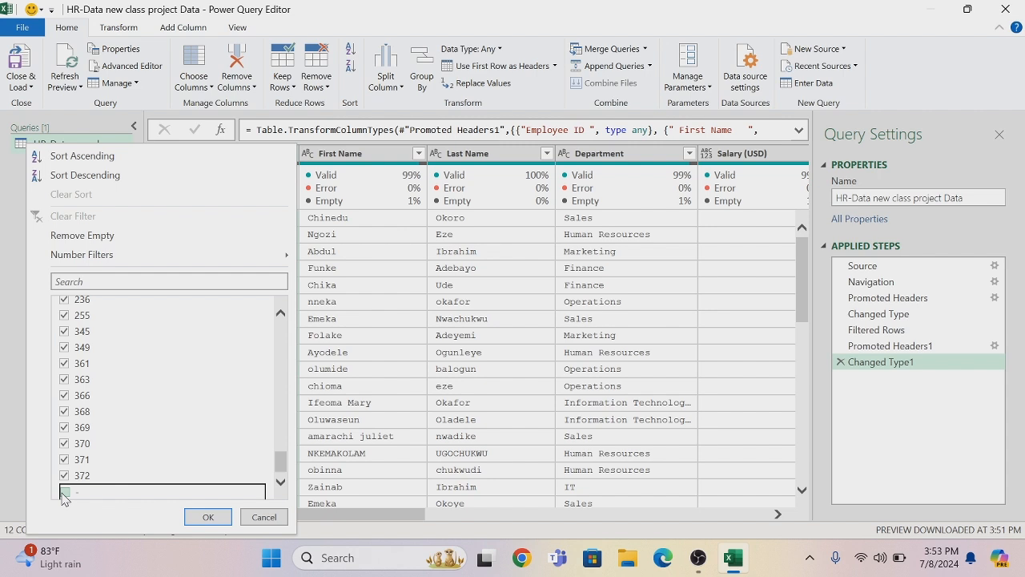
{"action": "left_click", "coordinate": [208, 519]}
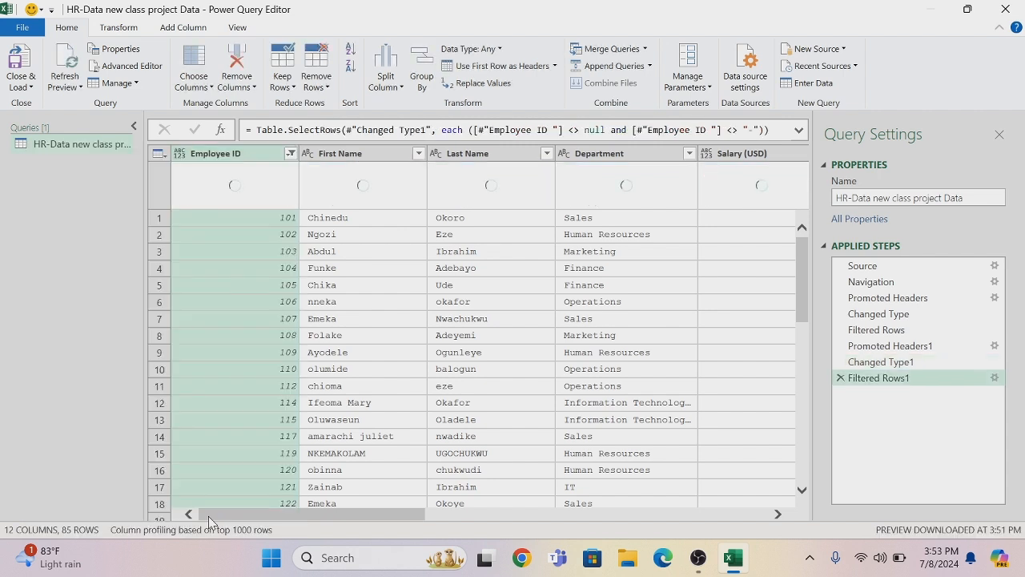
Change the Employee ID column's data type to Text and trim its values
{"action": "left_click", "coordinate": [183, 155]}
{"action": "left_click", "coordinate": [201, 318]}
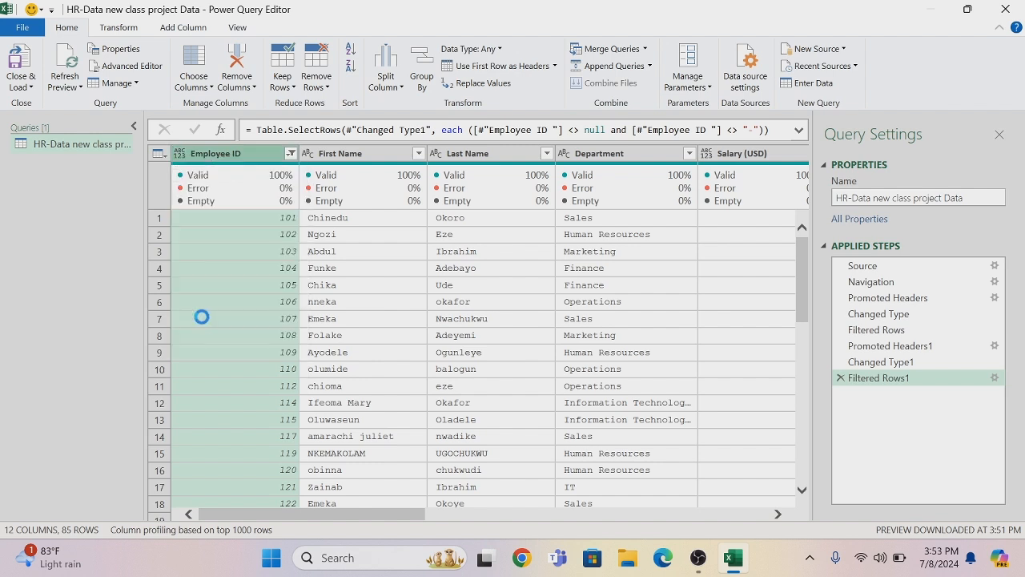
{"action": "right_click", "coordinate": [214, 160]}
{"action": "mouse_move", "coordinate": [285, 302]}
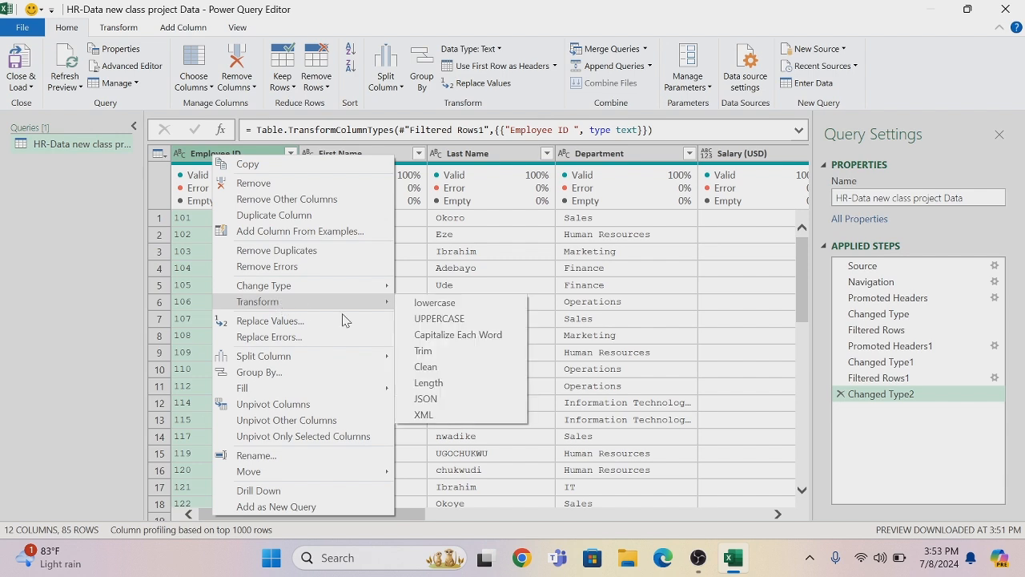
{"action": "left_click", "coordinate": [438, 352]}
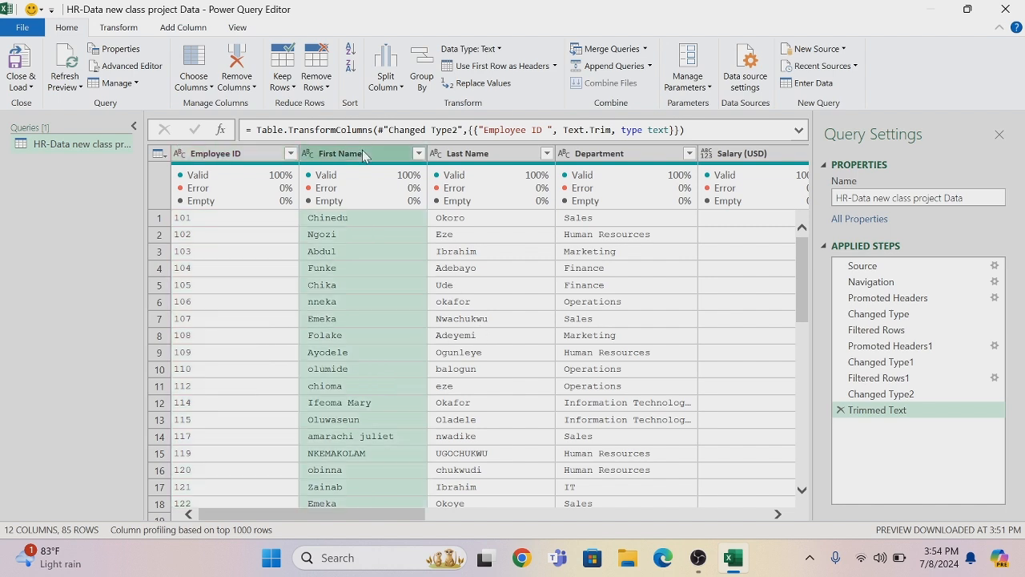
Capitalize each word in the First Name and Last Name columns
{"action": "left_click", "coordinate": [463, 157], "text": "ctrl"}
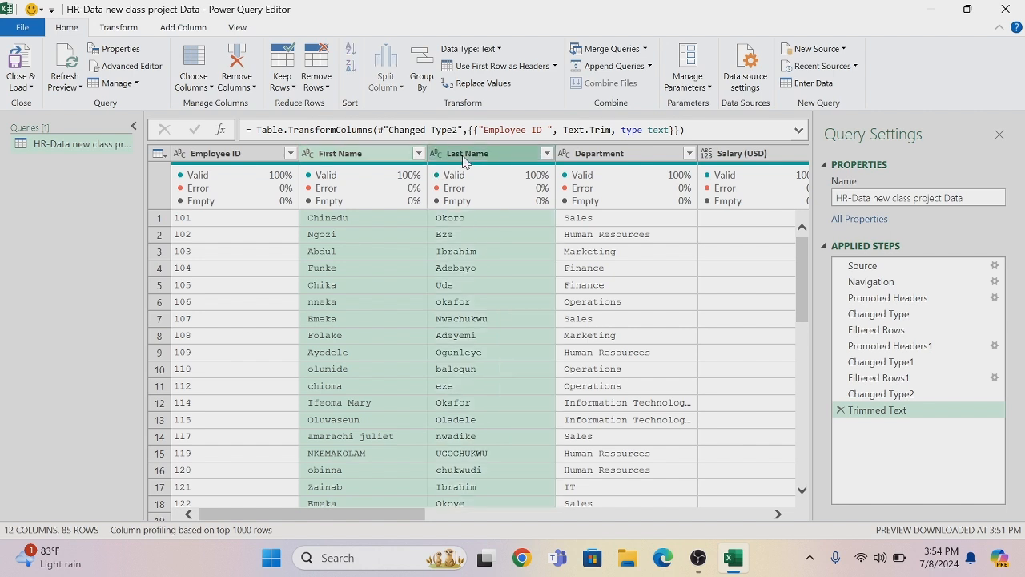
{"action": "right_click", "coordinate": [463, 159]}
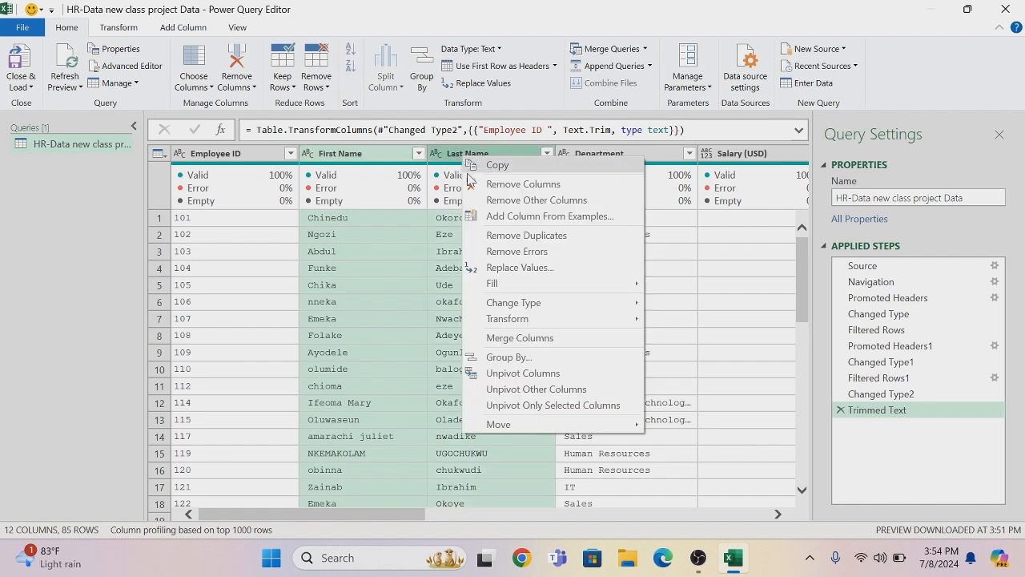
{"action": "mouse_move", "coordinate": [524, 320]}
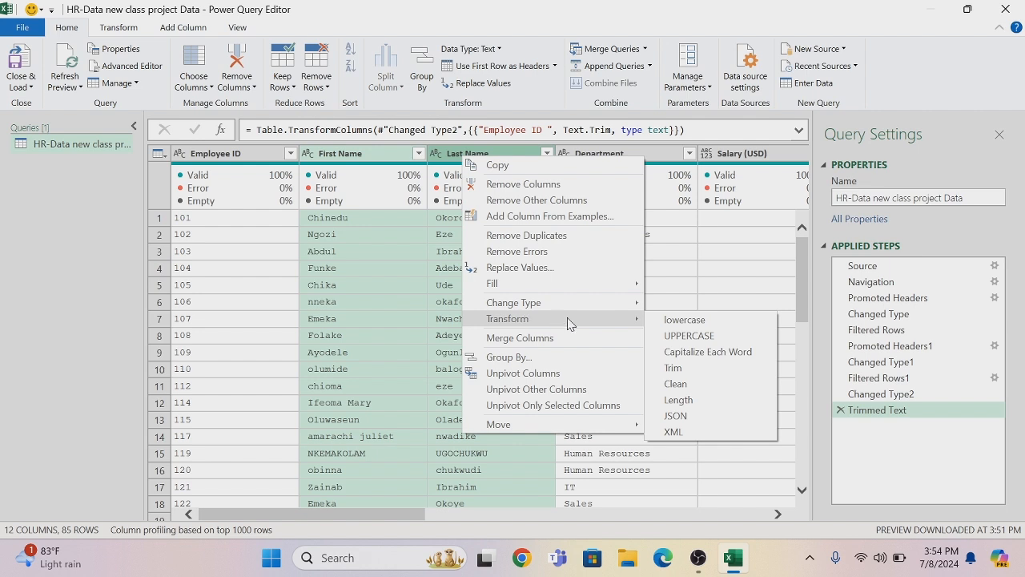
{"action": "left_click", "coordinate": [689, 354]}
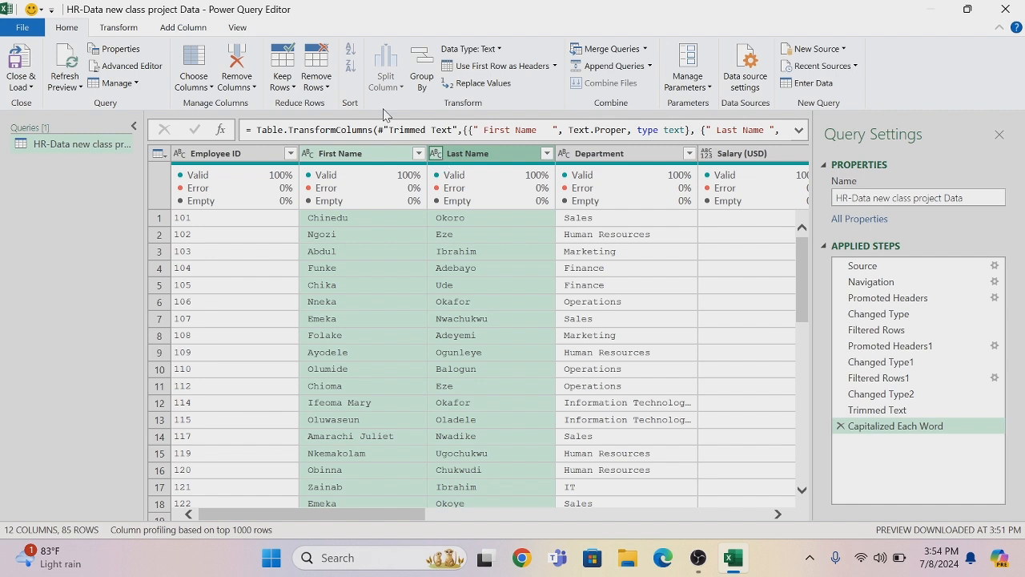
Merge the First Name and Last Name columns with a space separator into a column named Full Name
{"action": "left_click", "coordinate": [136, 30]}
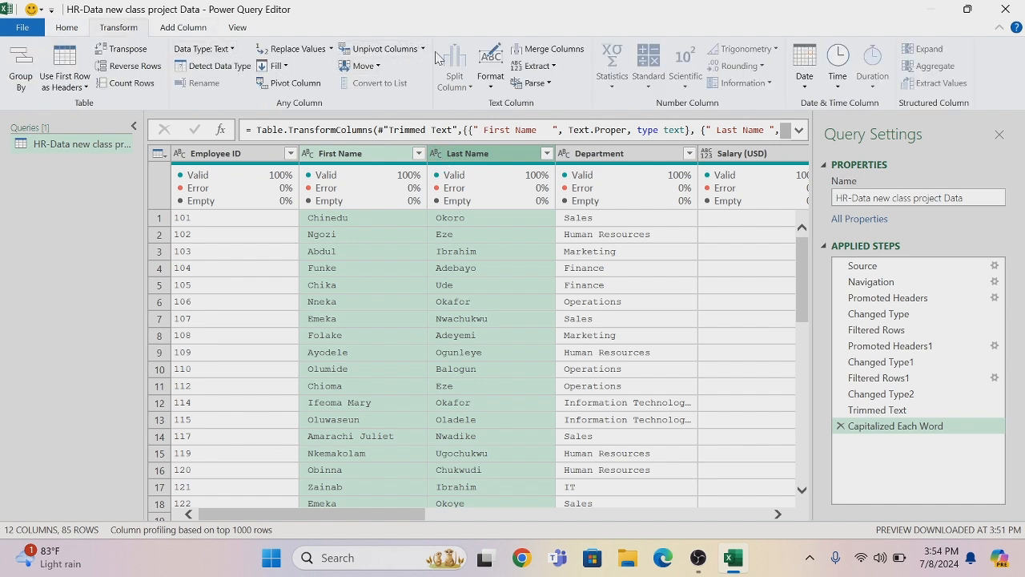
{"action": "left_click", "coordinate": [549, 51]}
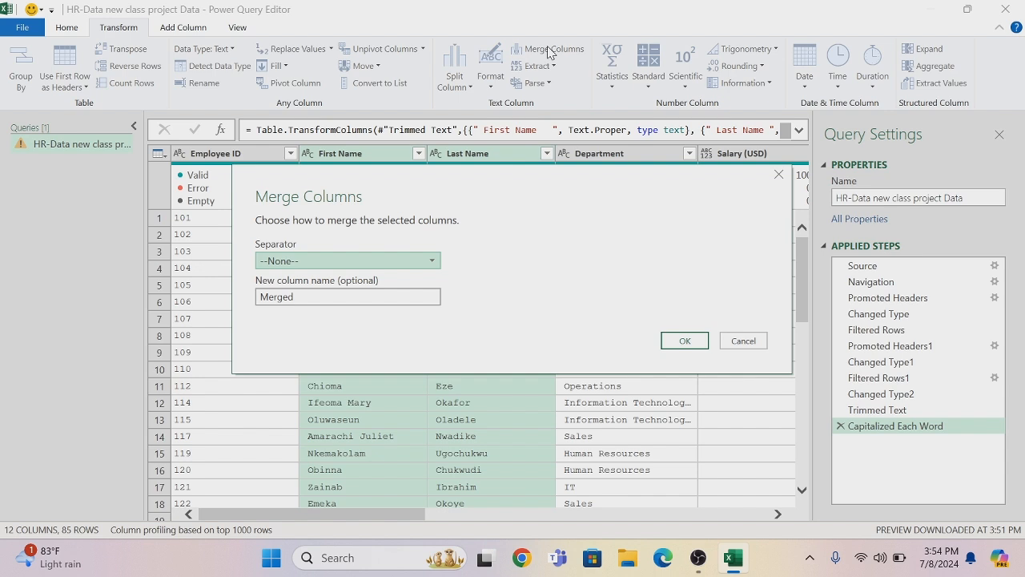
{"action": "left_click", "coordinate": [431, 261]}
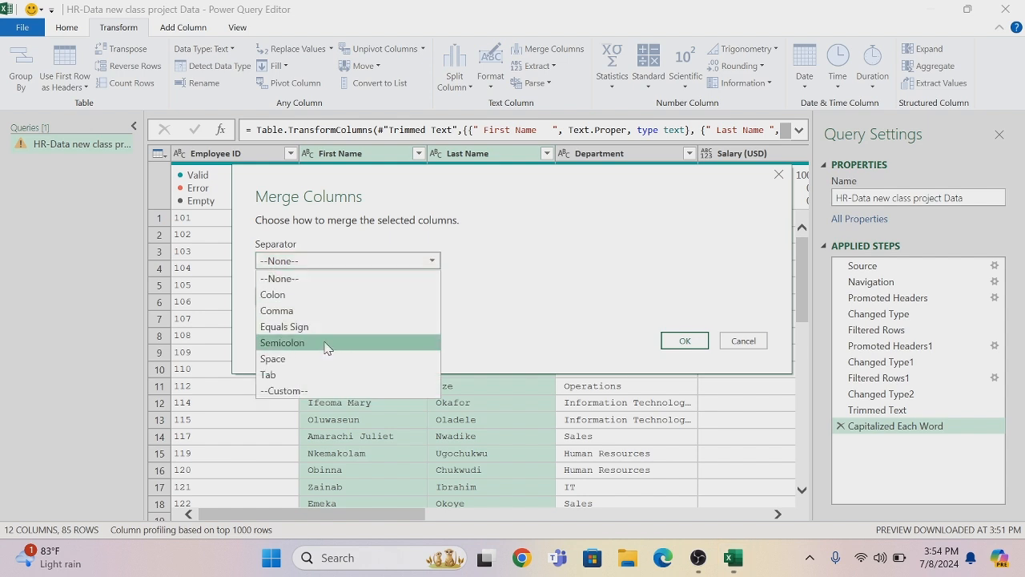
{"action": "left_click", "coordinate": [321, 359]}
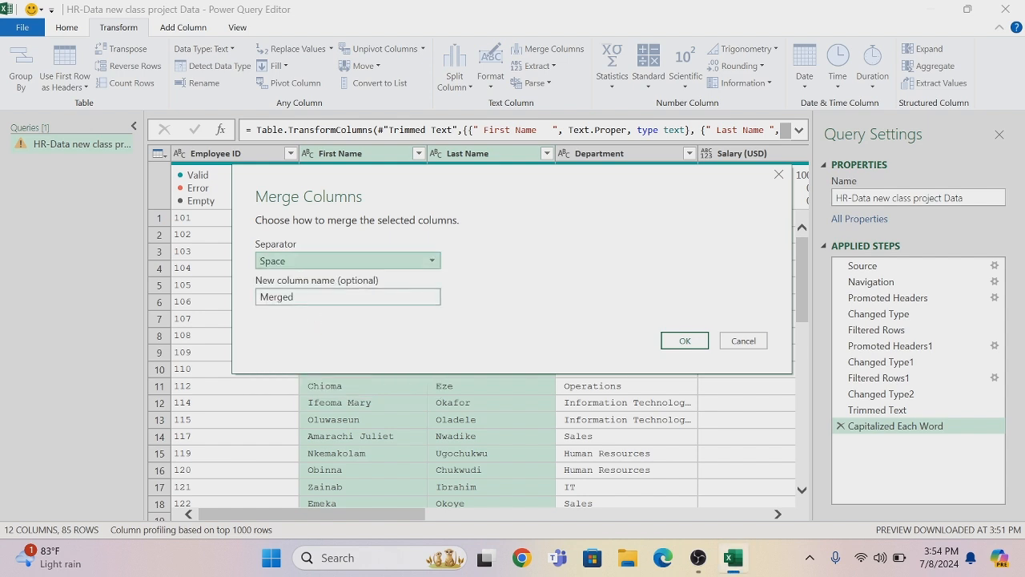
{"action": "left_click", "coordinate": [301, 296]}
{"action": "key", "text": "BackSpace"}
{"action": "key", "text": "BackSpace"}
{"action": "key", "text": "BackSpace"}
{"action": "key", "text": "BackSpace"}
{"action": "key", "text": "BackSpace"}
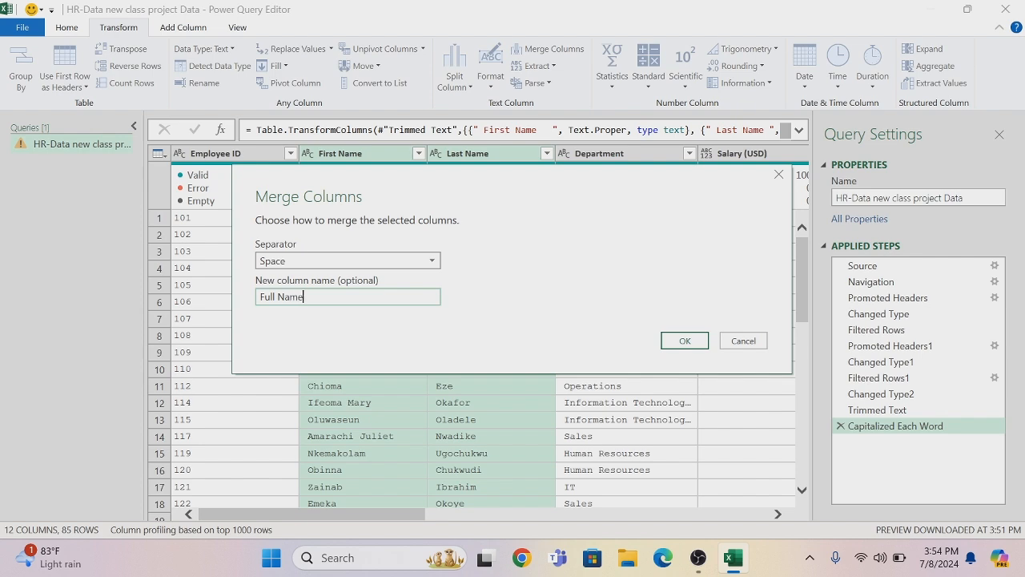
{"action": "left_click", "coordinate": [683, 340]}
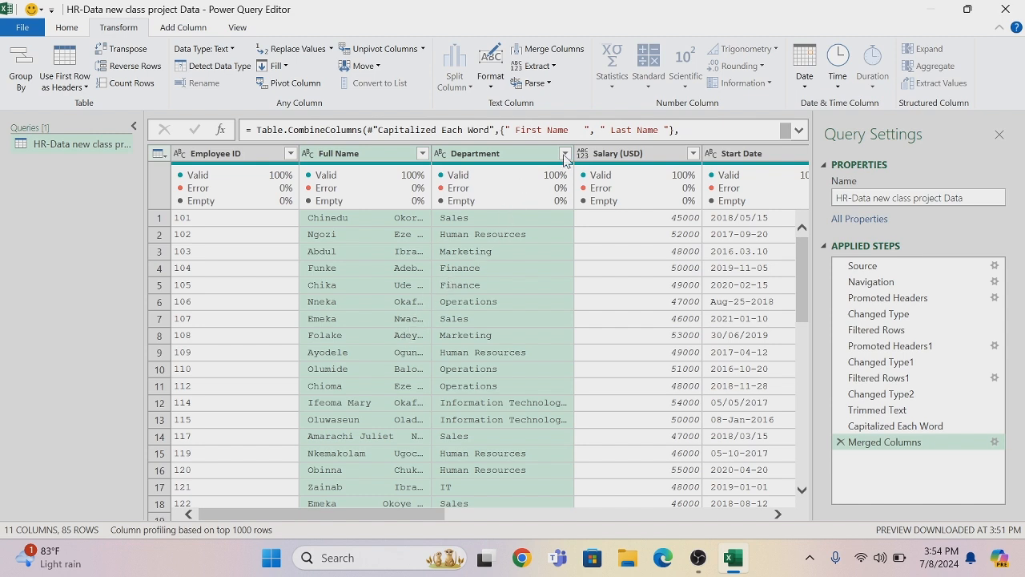
Trim the values of the Full Name and Department columns, applying the transformation twice
{"action": "right_click", "coordinate": [352, 159]}
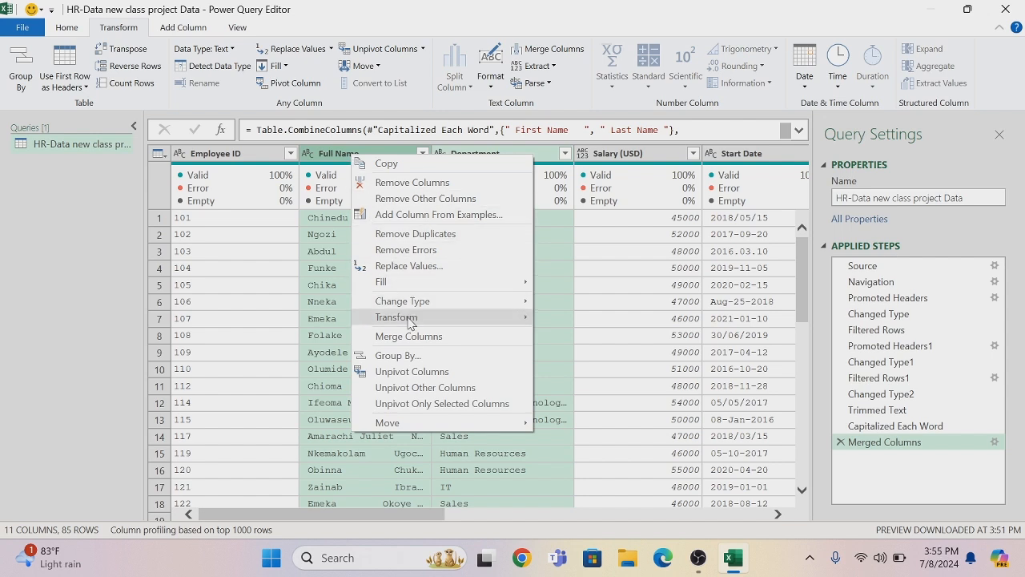
{"action": "mouse_move", "coordinate": [409, 320]}
{"action": "left_click", "coordinate": [566, 367]}
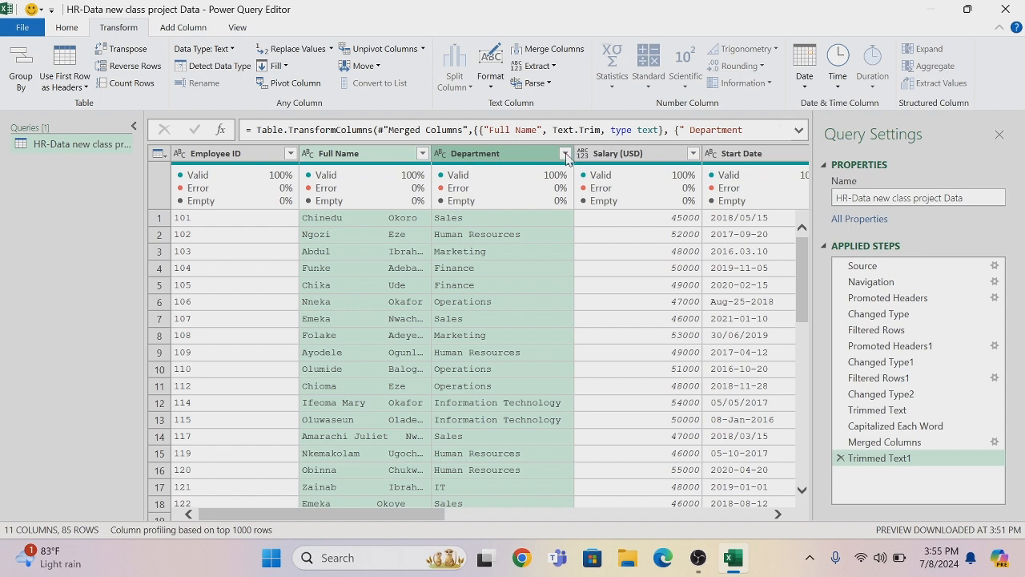
{"action": "right_click", "coordinate": [474, 155]}
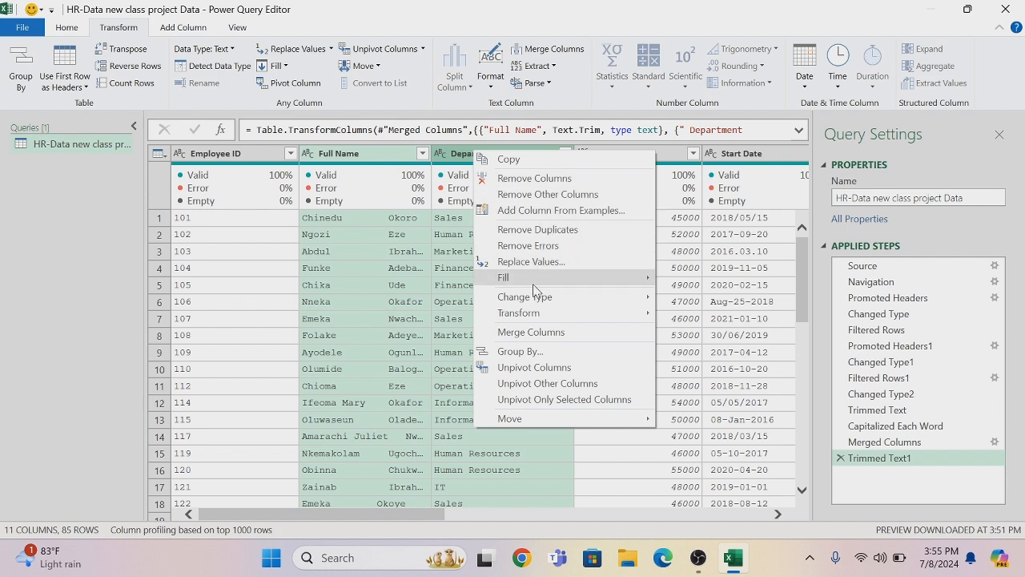
{"action": "mouse_move", "coordinate": [533, 312]}
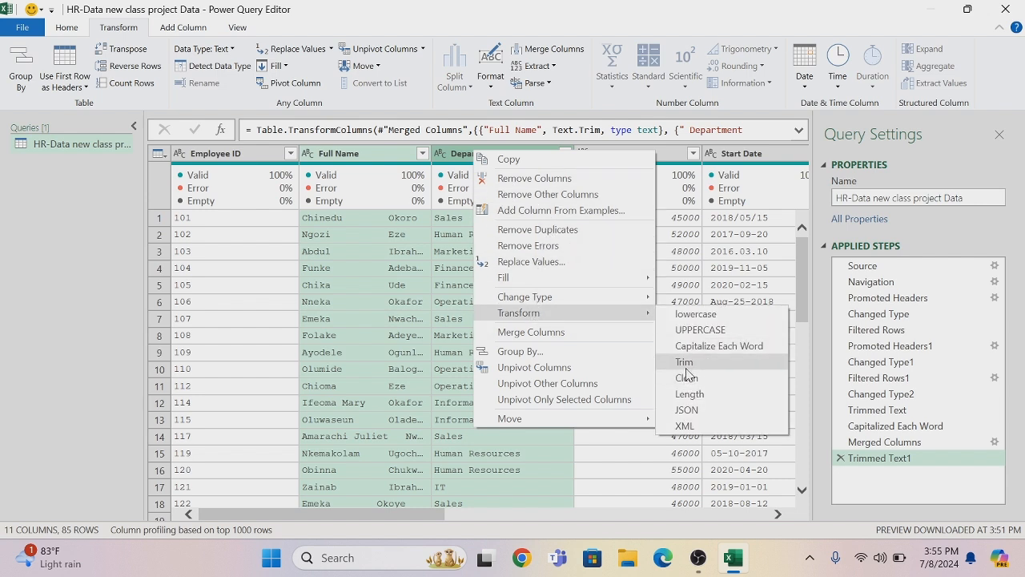
{"action": "left_click", "coordinate": [684, 365]}
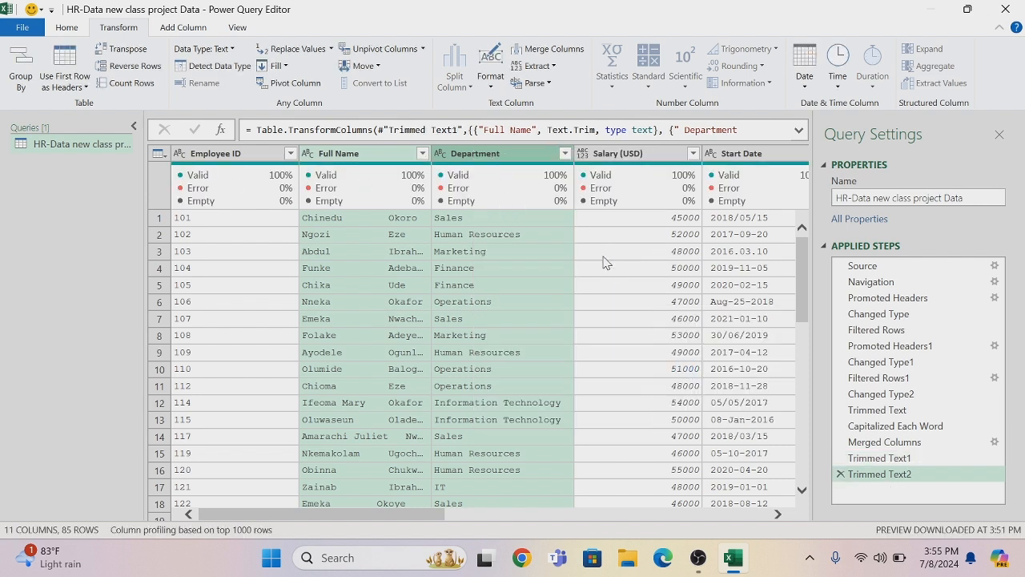
Check the Department column's distinct values and replace "Information Technology" with "IT", matching entire cell contents
{"action": "left_click", "coordinate": [566, 153]}
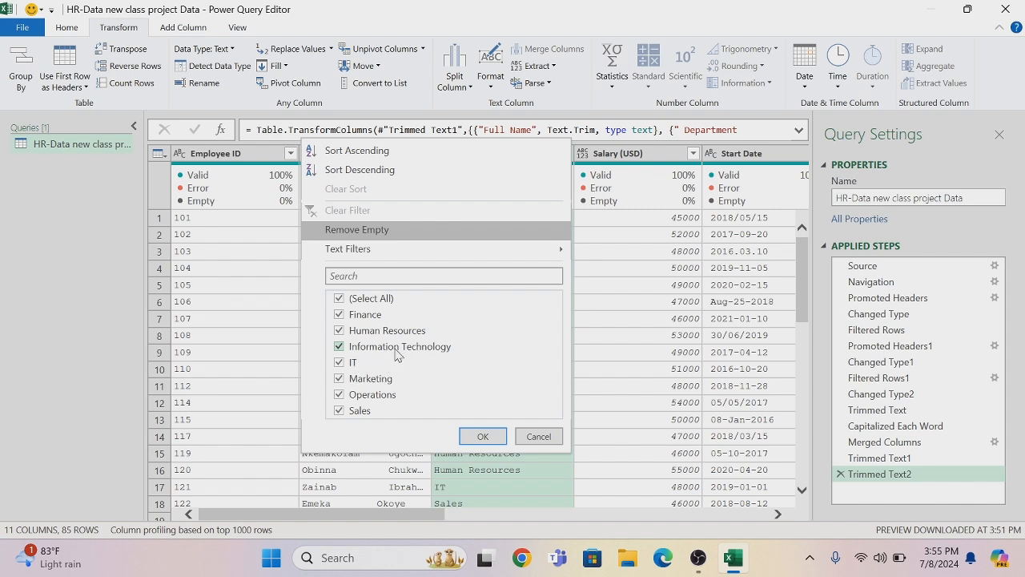
{"action": "left_click", "coordinate": [485, 437]}
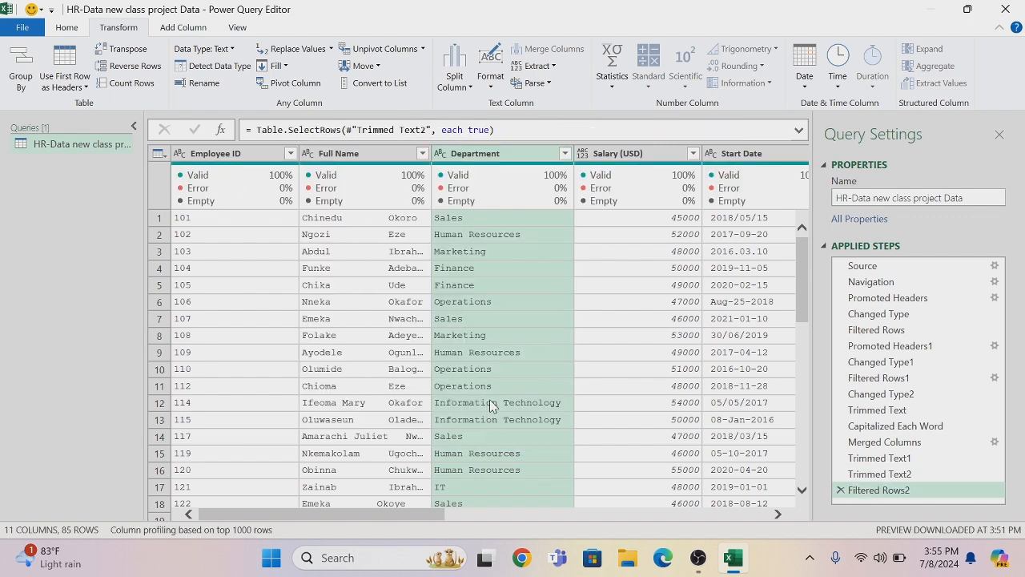
{"action": "right_click", "coordinate": [493, 404]}
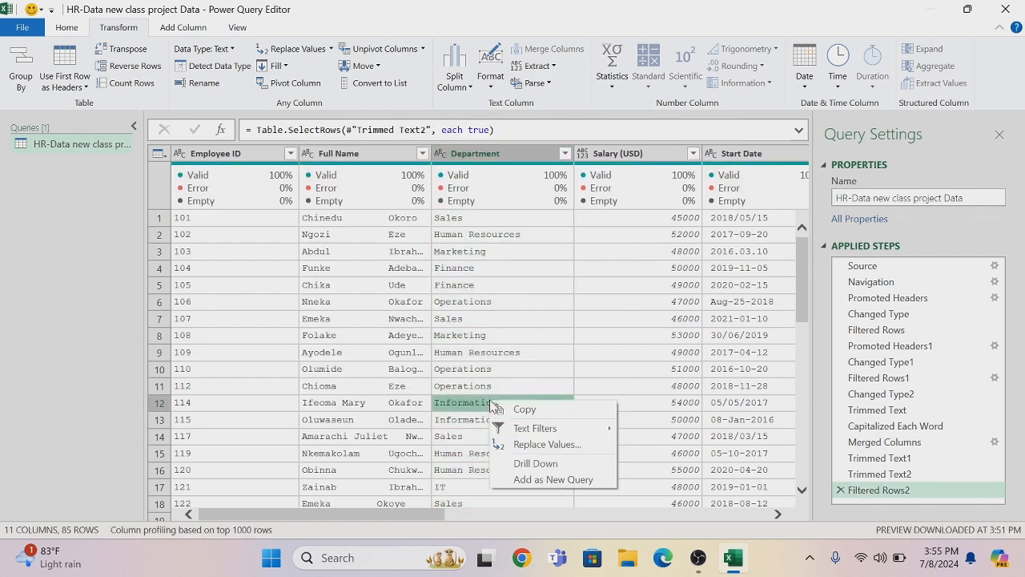
{"action": "left_click", "coordinate": [526, 449]}
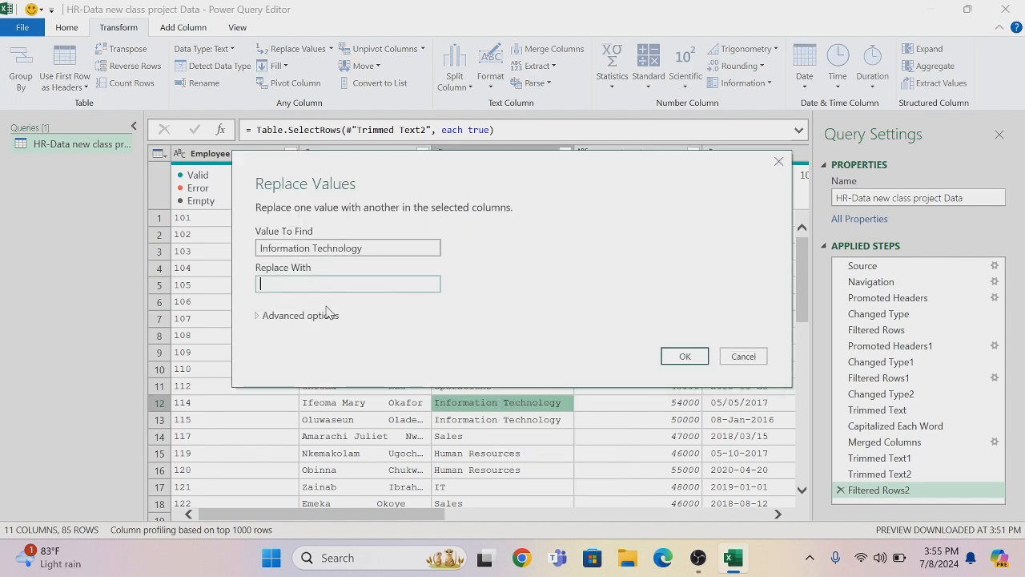
{"action": "type", "text": "IT"}
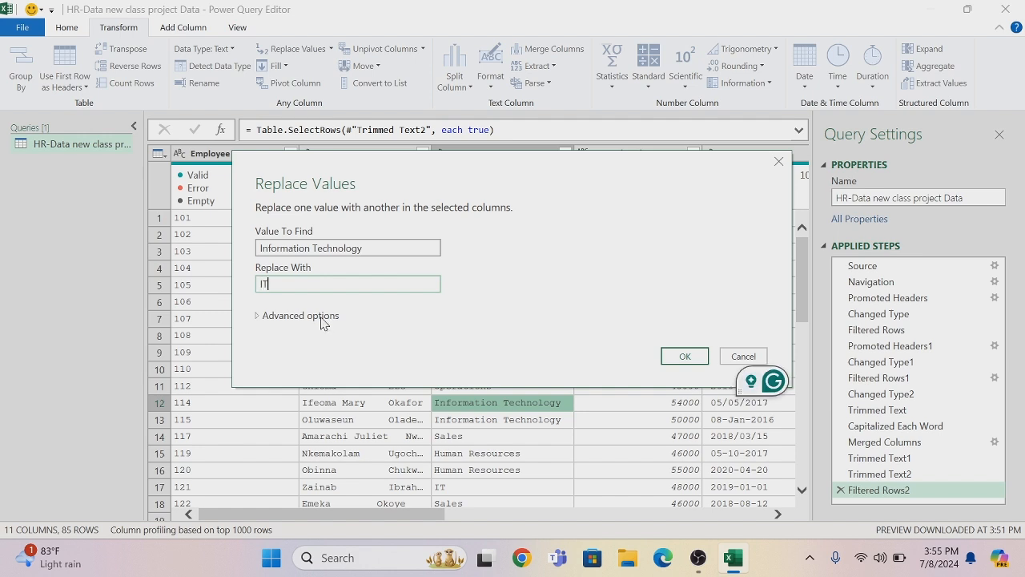
{"action": "left_click", "coordinate": [321, 318]}
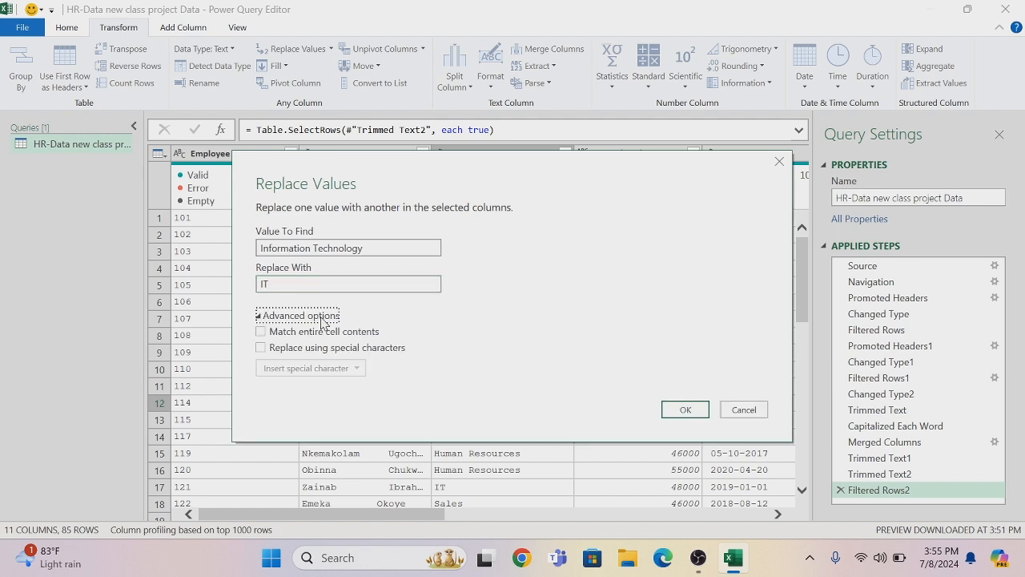
{"action": "left_click", "coordinate": [262, 333]}
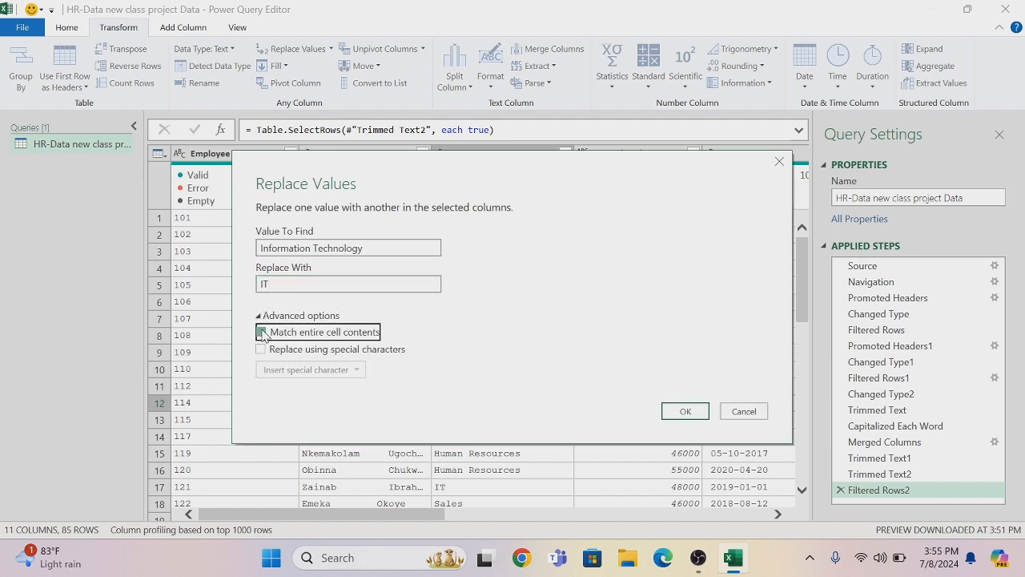
{"action": "left_click", "coordinate": [674, 412]}
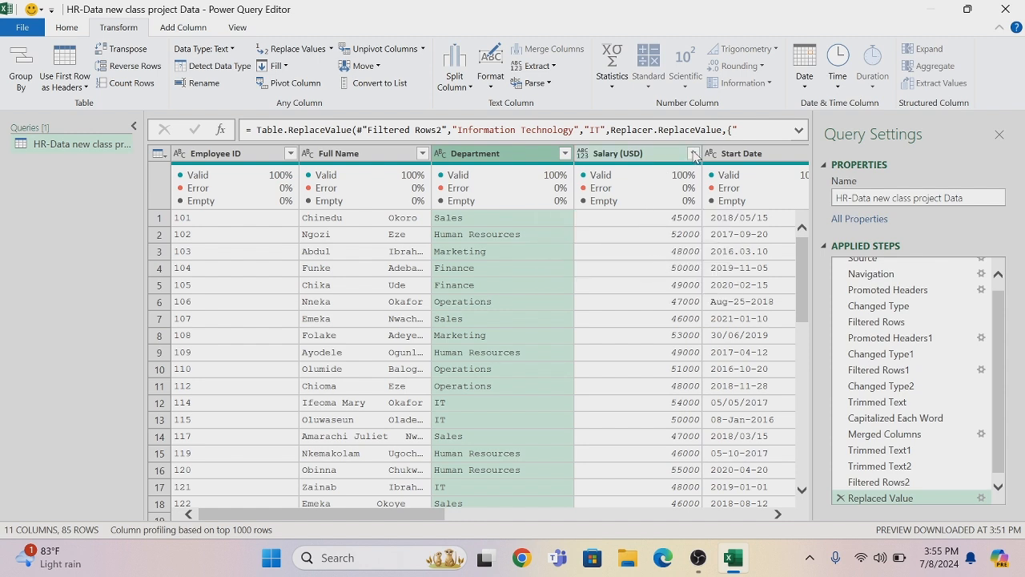
Change the Salary (USD) column's data type to Currency and review its distinct values, keeping all of them in the filter
{"action": "left_click", "coordinate": [583, 153]}
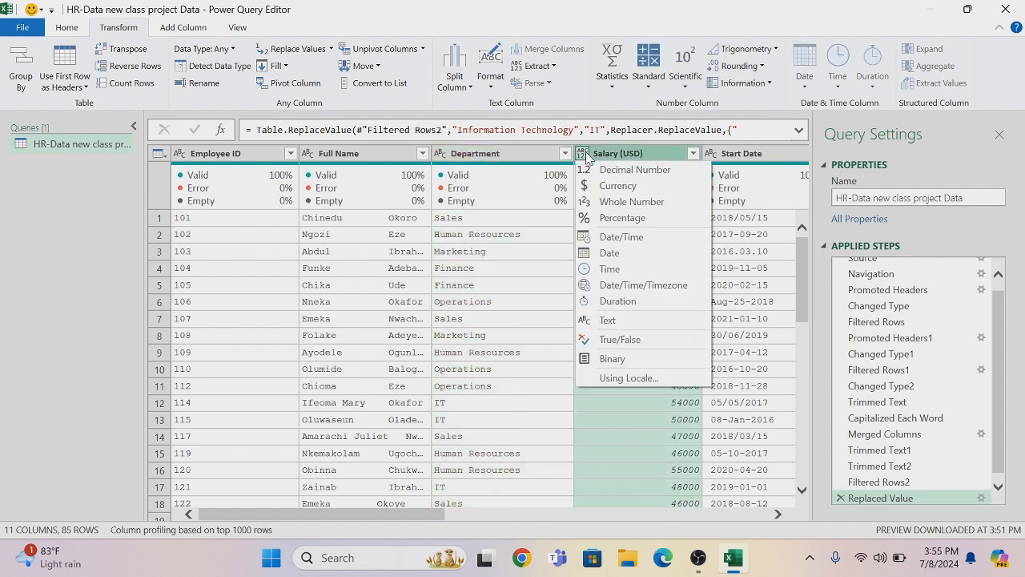
{"action": "left_click", "coordinate": [617, 186]}
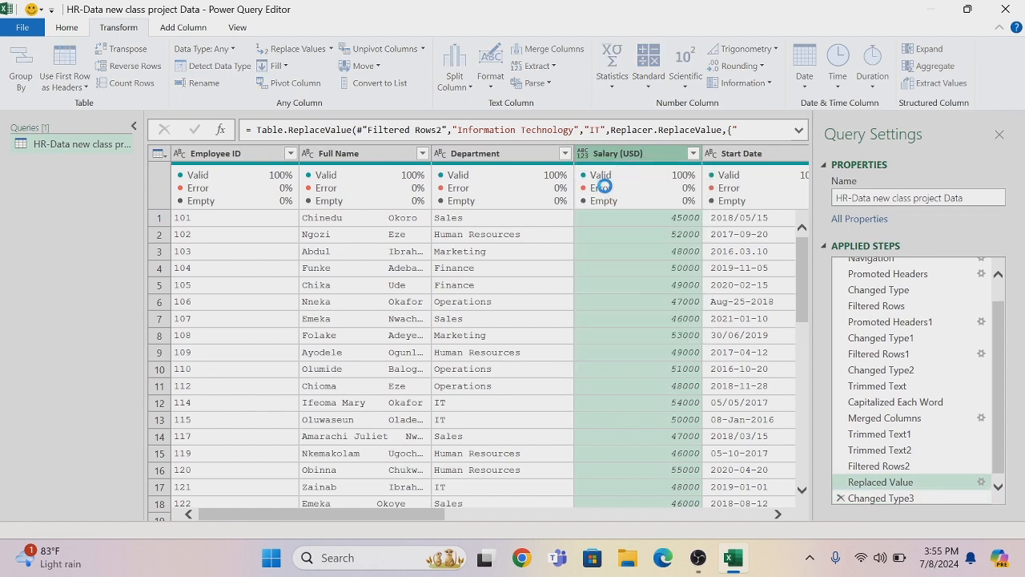
{"action": "left_click", "coordinate": [693, 153]}
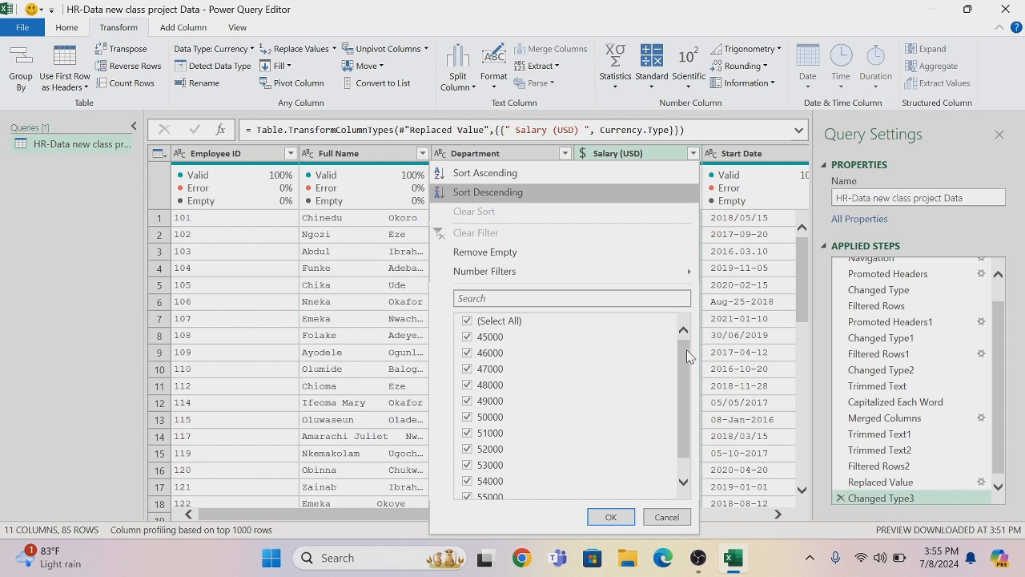
{"action": "scroll", "coordinate": [685, 368], "scroll_direction": "down", "scroll_amount": 1}
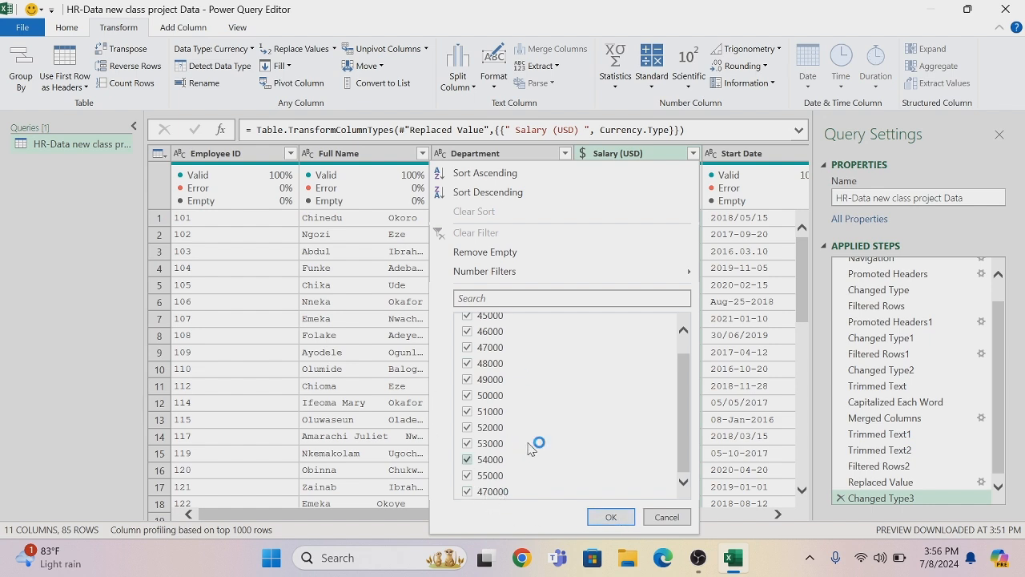
{"action": "left_click", "coordinate": [606, 517]}
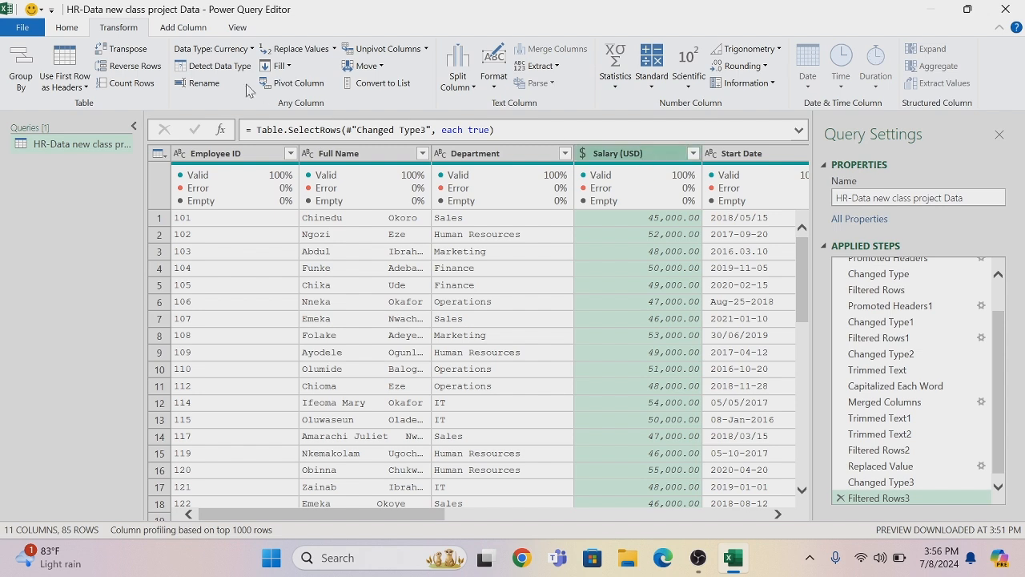
Show the column profile for Salary (USD), examine its statistics and value distribution, and hide the profile again
{"action": "left_click", "coordinate": [237, 28]}
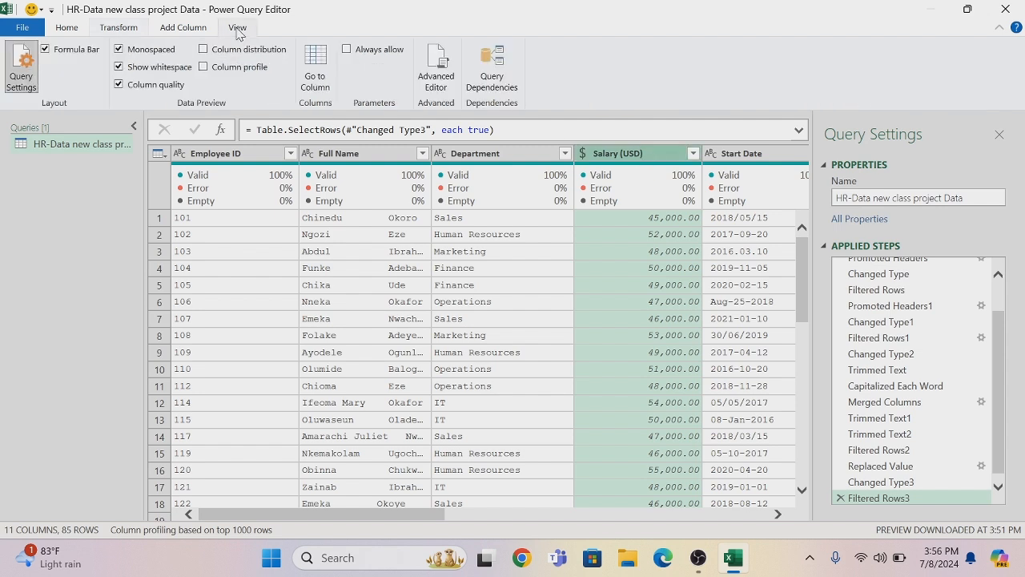
{"action": "left_click", "coordinate": [205, 68]}
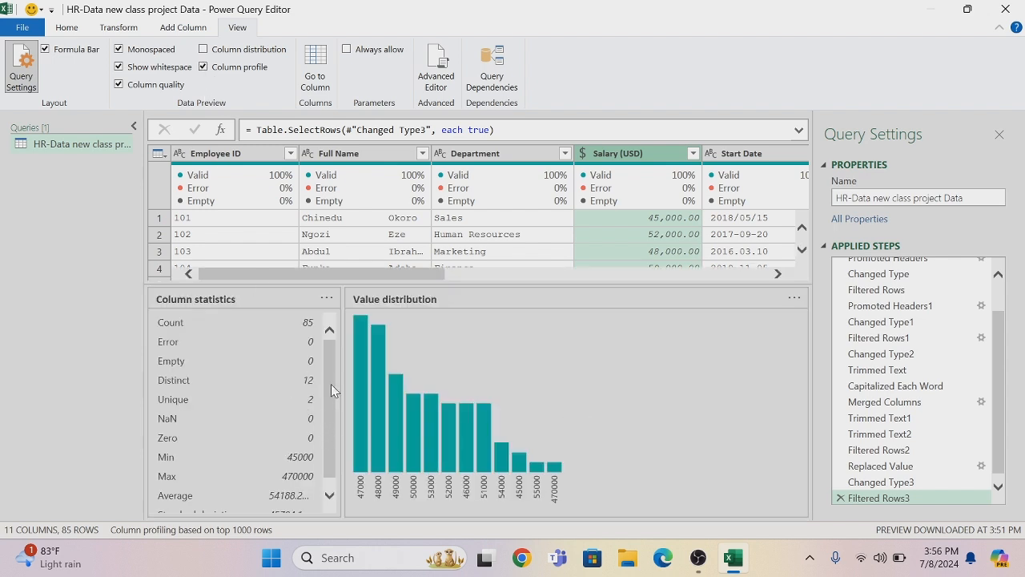
{"action": "scroll", "coordinate": [331, 384], "scroll_direction": "down", "scroll_amount": 1}
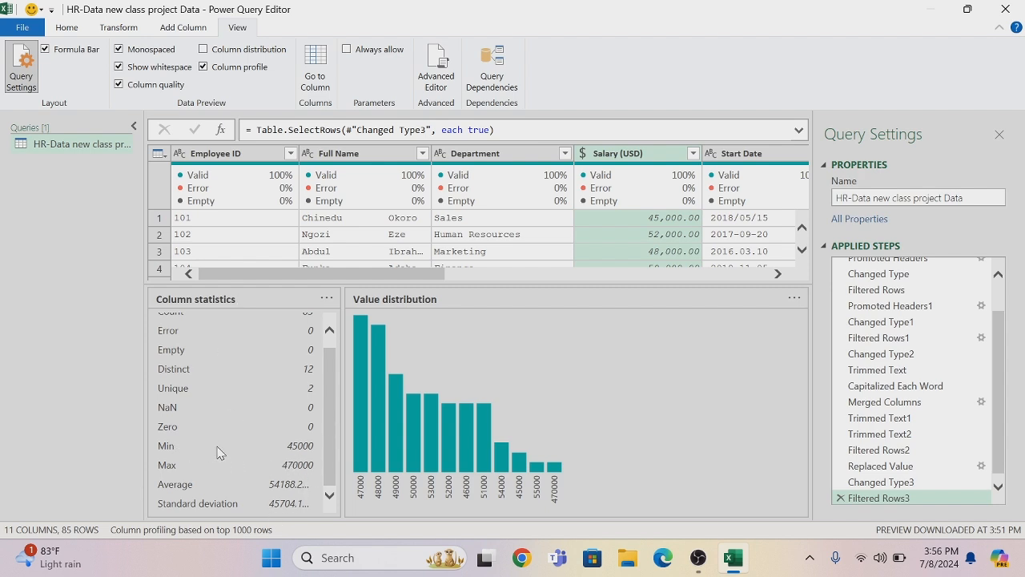
{"action": "left_click", "coordinate": [203, 68]}
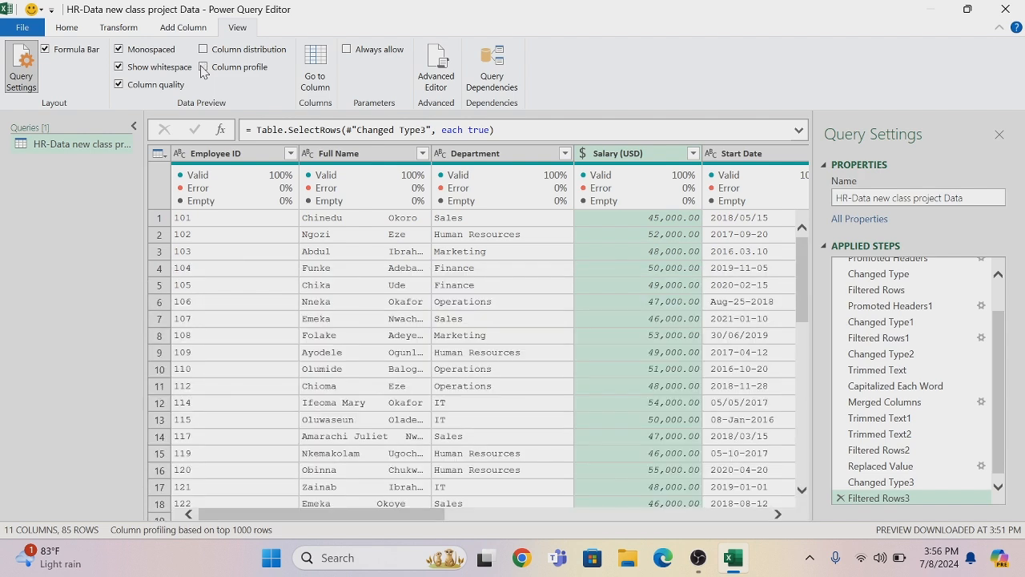
Filter the Salary (USD) column to show only the 470000 value
{"action": "left_click", "coordinate": [693, 154]}
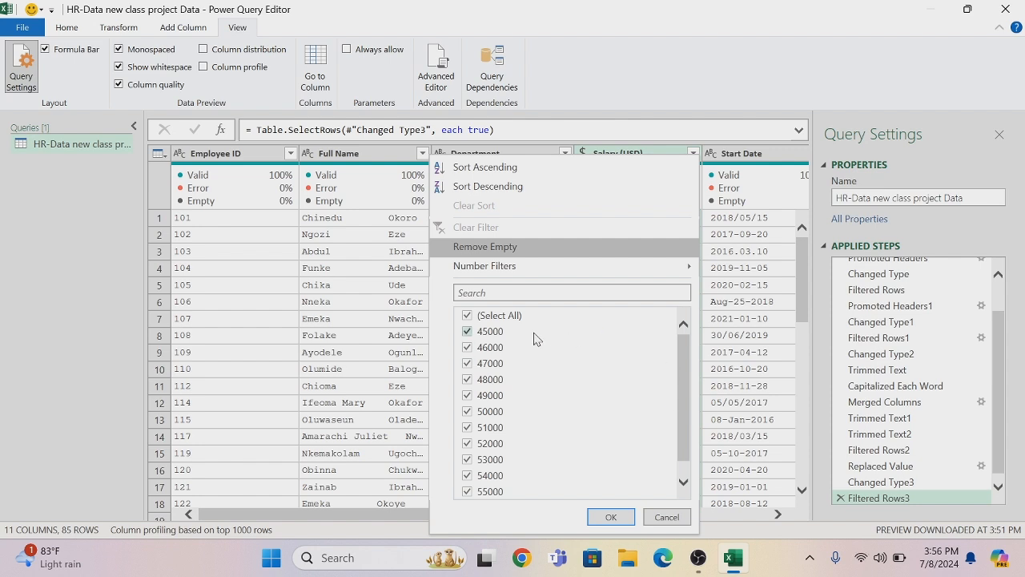
{"action": "left_click", "coordinate": [468, 317]}
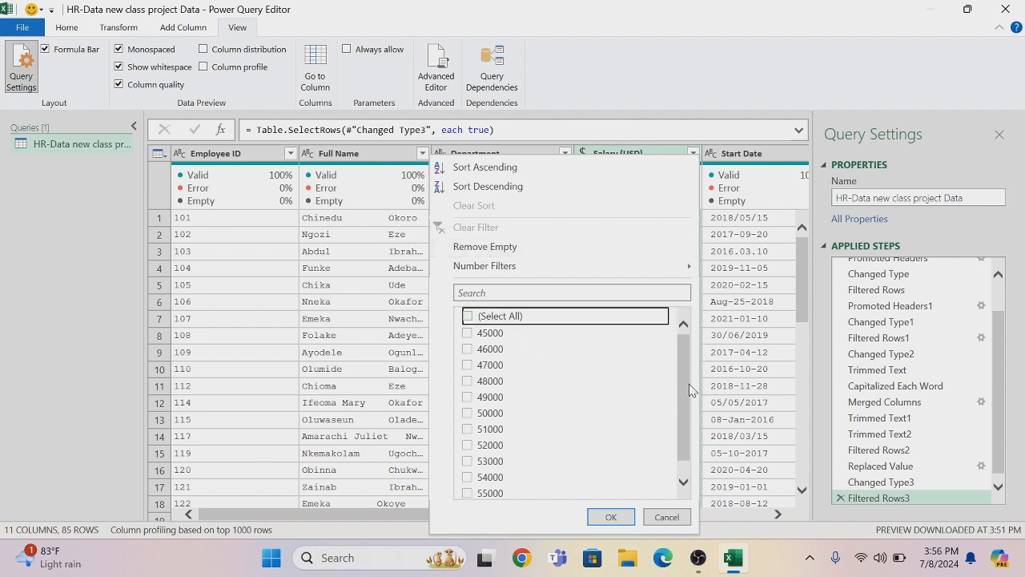
{"action": "left_click_drag", "start_coordinate": [682, 383], "coordinate": [682, 394]}
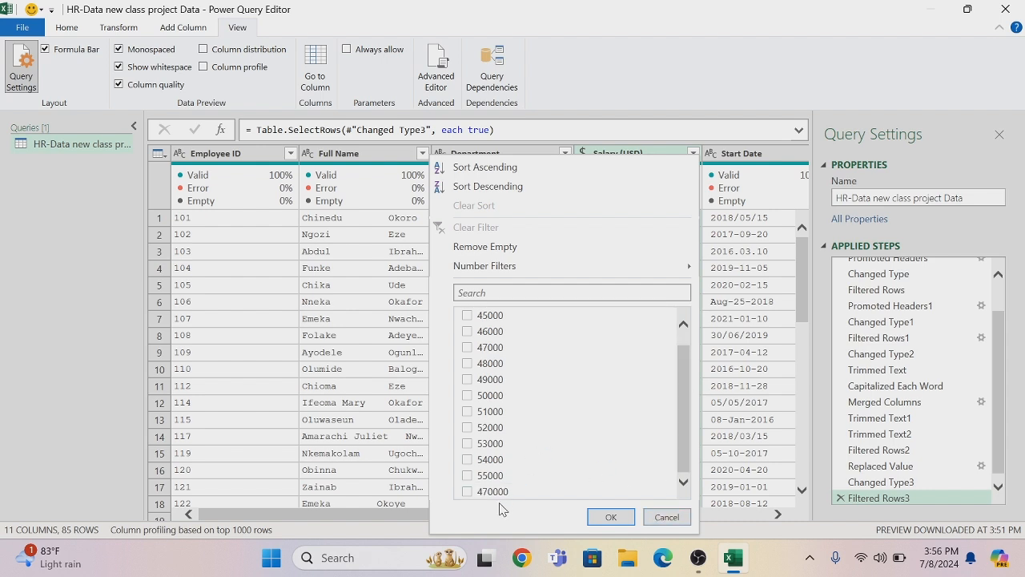
{"action": "left_click", "coordinate": [468, 492]}
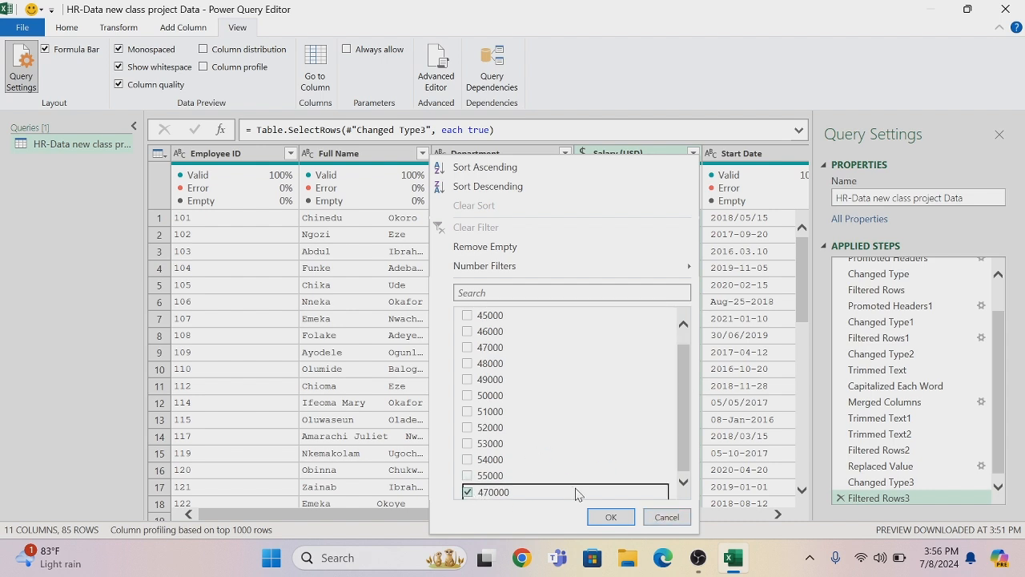
{"action": "left_click", "coordinate": [610, 518]}
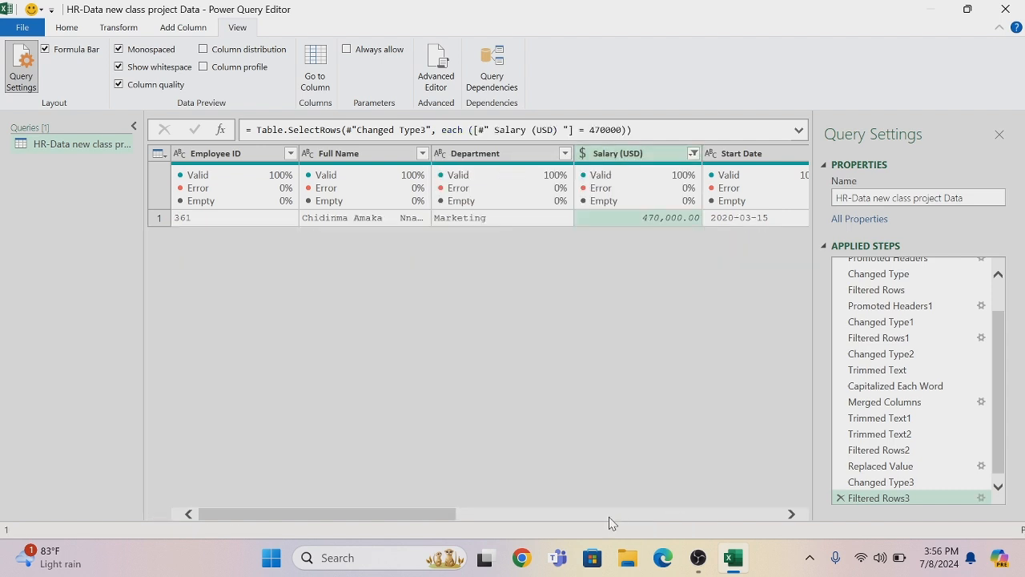
Replace the value 470000 with 45000 in the Salary (USD) column
{"action": "left_click", "coordinate": [653, 220]}
{"action": "right_click", "coordinate": [654, 219]}
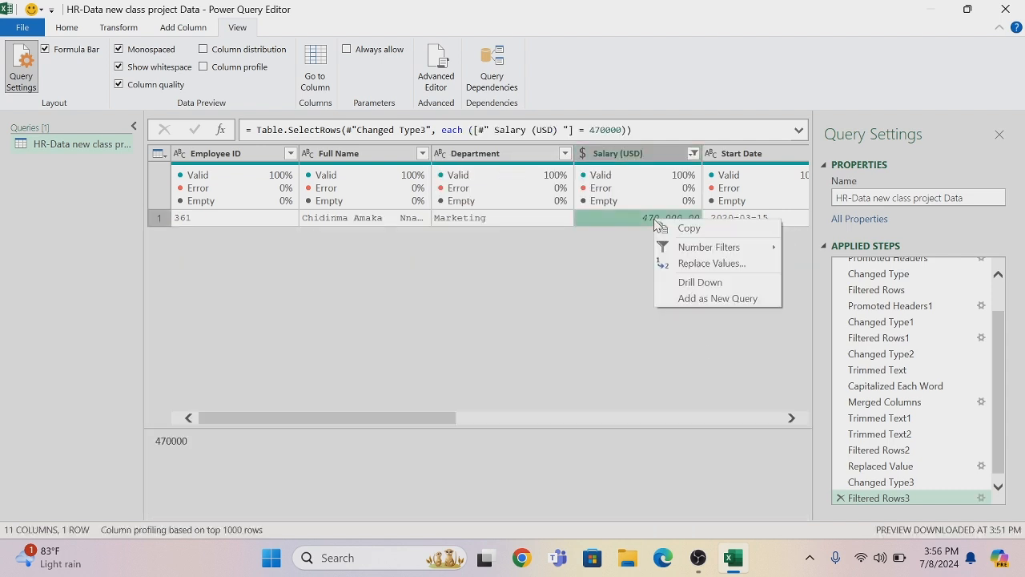
{"action": "left_click", "coordinate": [692, 264]}
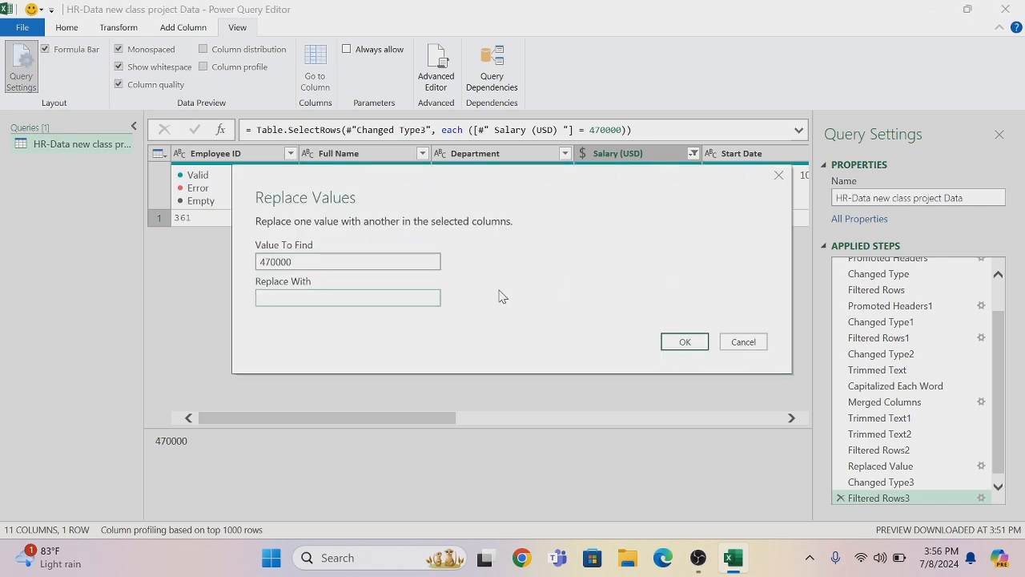
{"action": "type", "text": "45"}
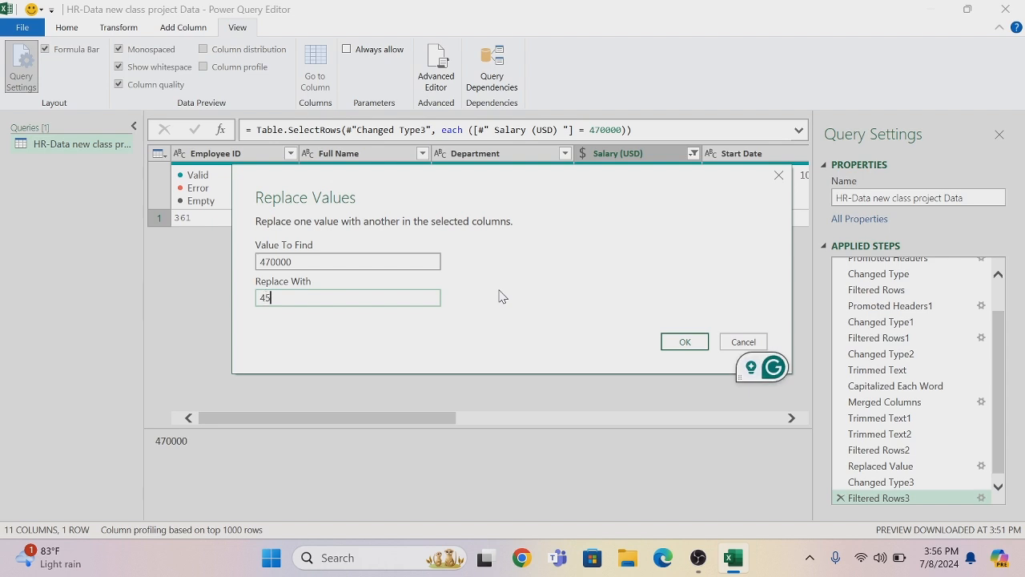
{"action": "type", "text": "000"}
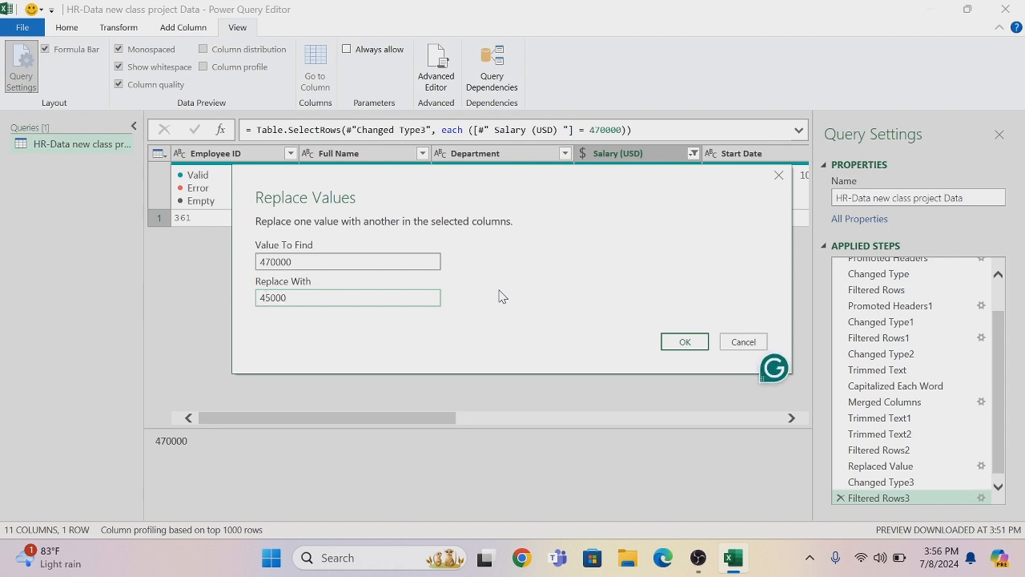
{"action": "left_click", "coordinate": [682, 342]}
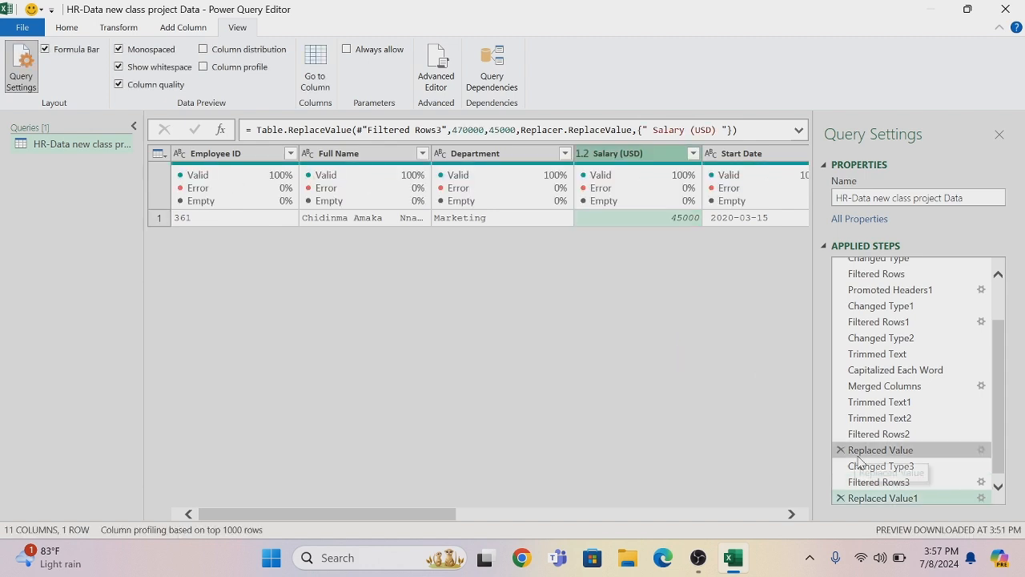
Delete the Filtered Rows3 step that isolates the salary outlier and set the Salary (USD) column's data type to Currency
{"action": "left_click", "coordinate": [840, 482]}
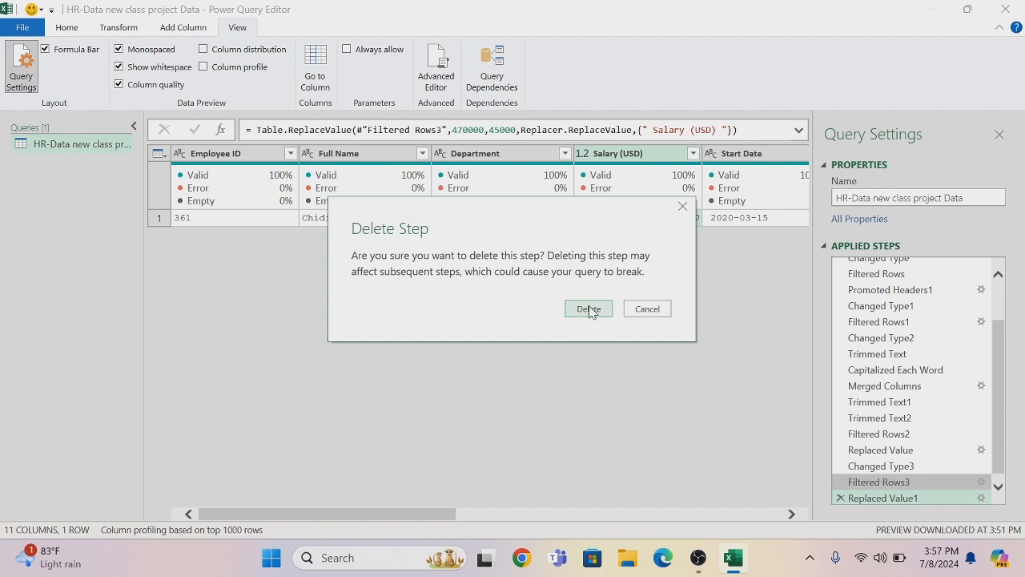
{"action": "left_click", "coordinate": [589, 309]}
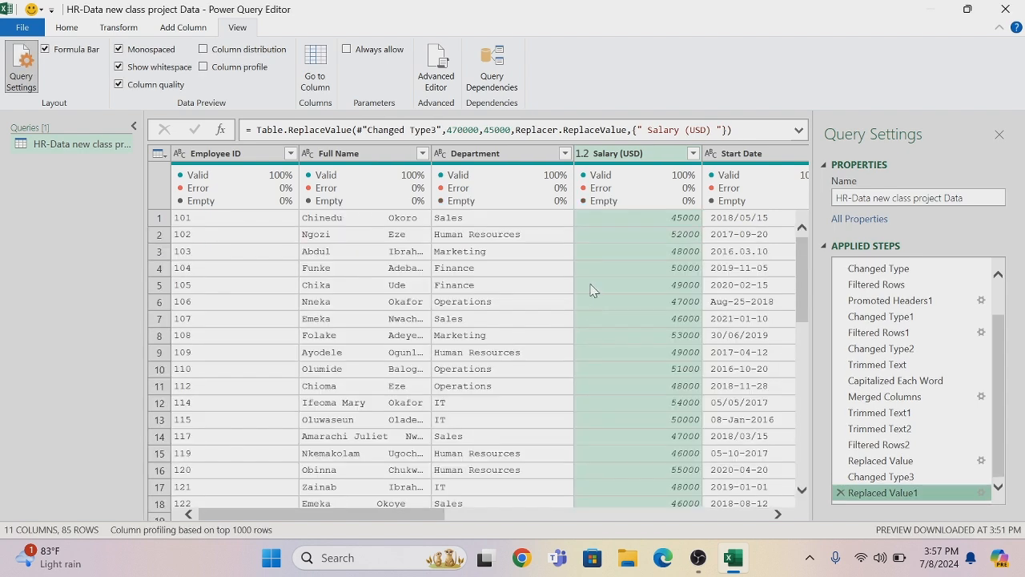
{"action": "left_click", "coordinate": [583, 154]}
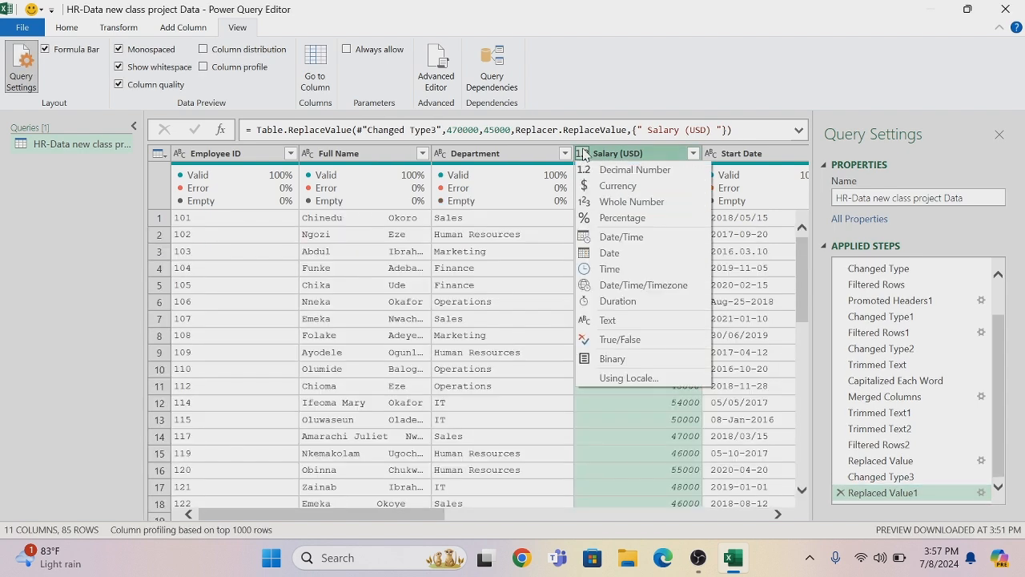
{"action": "left_click", "coordinate": [613, 190]}
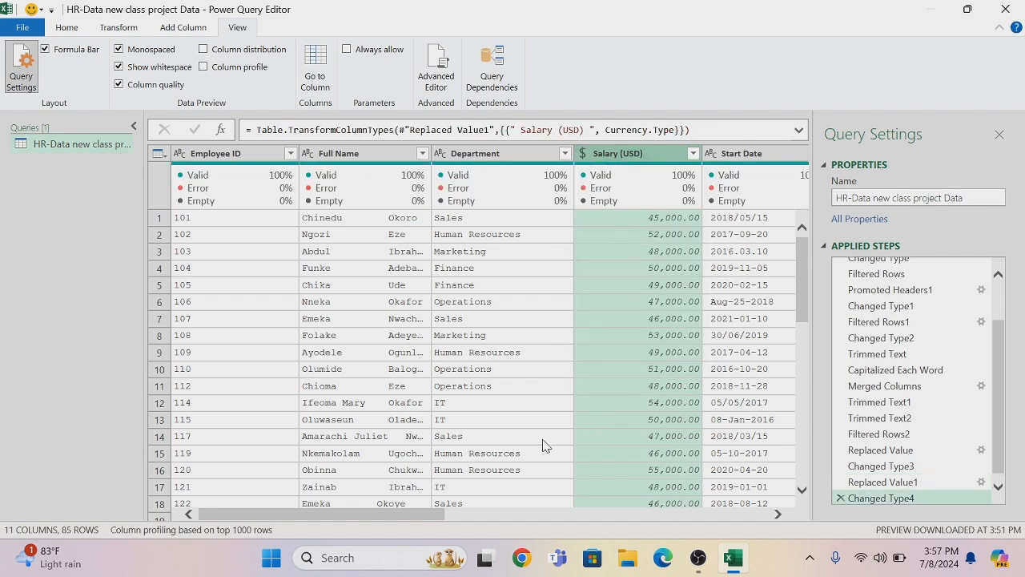
Review the Start Date column's distinct values for inconsistent date formats, keeping all of them in the filter
{"action": "left_click_drag", "start_coordinate": [429, 517], "coordinate": [492, 519]}
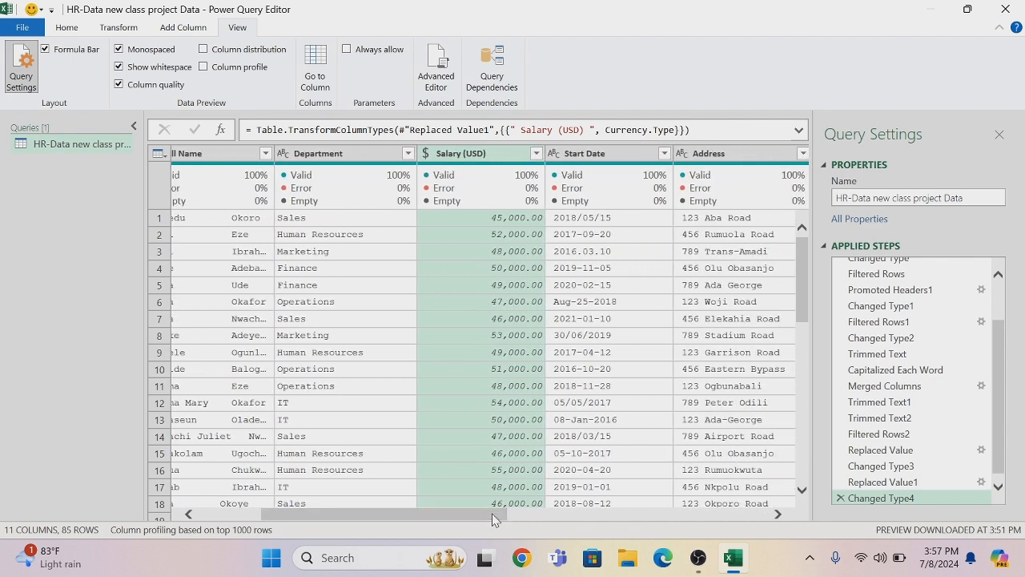
{"action": "left_click", "coordinate": [663, 156]}
{"action": "left_click", "coordinate": [664, 153]}
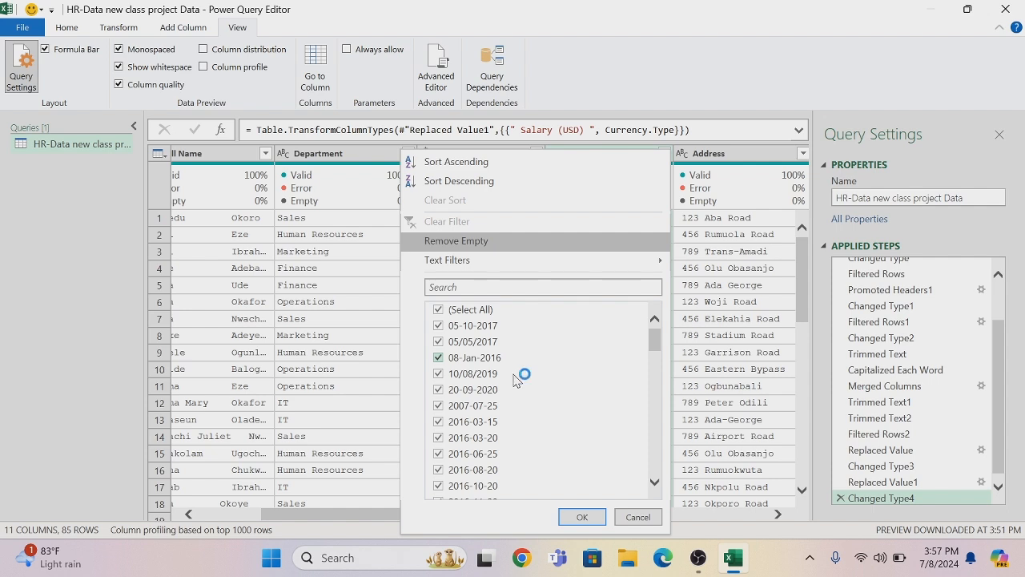
{"action": "left_click_drag", "start_coordinate": [654, 341], "coordinate": [653, 575]}
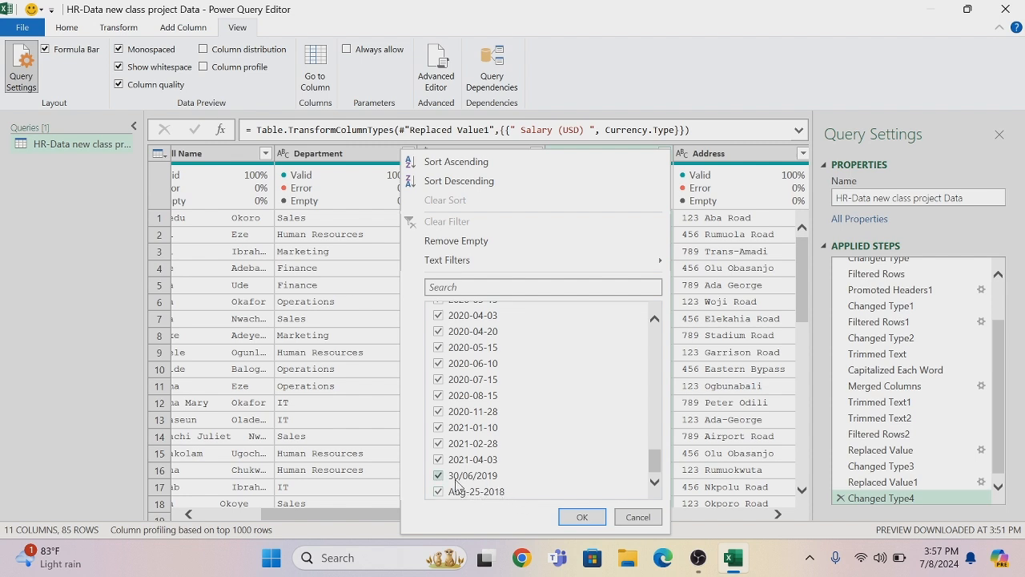
{"action": "left_click_drag", "start_coordinate": [654, 473], "coordinate": [657, 346]}
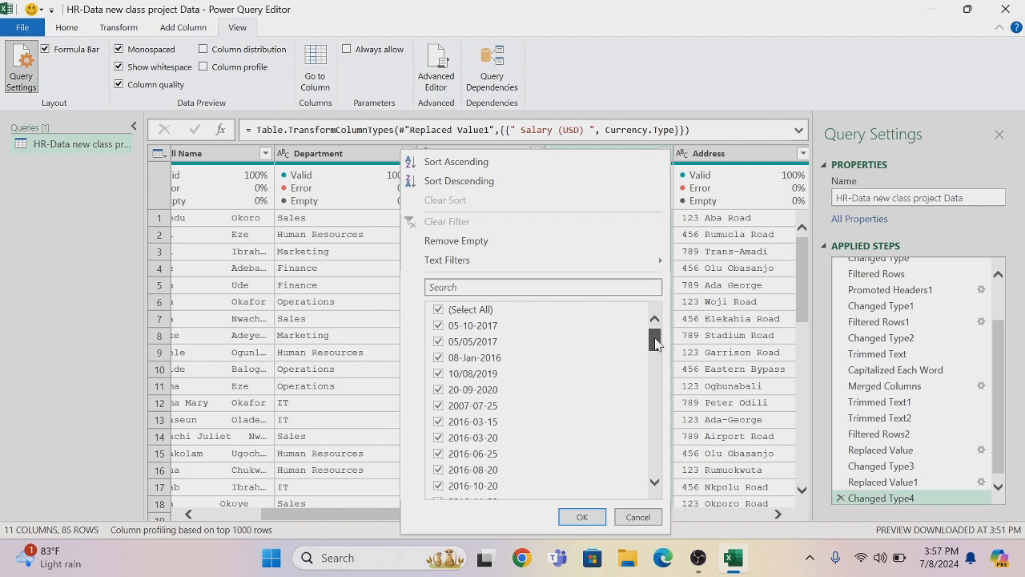
{"action": "mouse_move", "coordinate": [656, 351]}
{"action": "left_mouse_down"}
{"action": "mouse_move", "coordinate": [666, 485]}
{"action": "mouse_move", "coordinate": [663, 347]}
{"action": "left_mouse_up"}
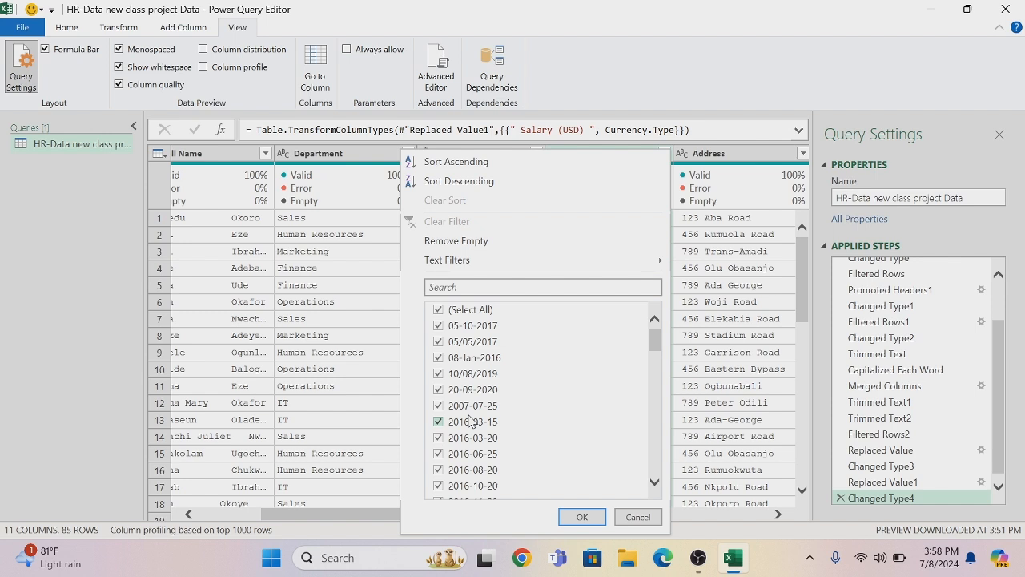
{"action": "left_click", "coordinate": [582, 518]}
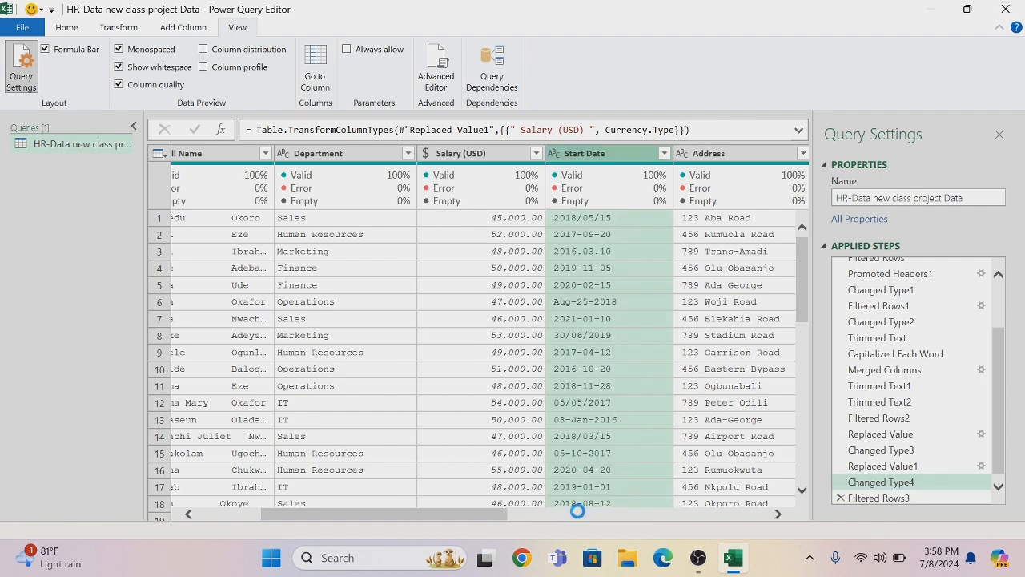
Try changing the Start Date column's data type directly to Date, and delete that type change from the applied steps
{"action": "left_click", "coordinate": [554, 155]}
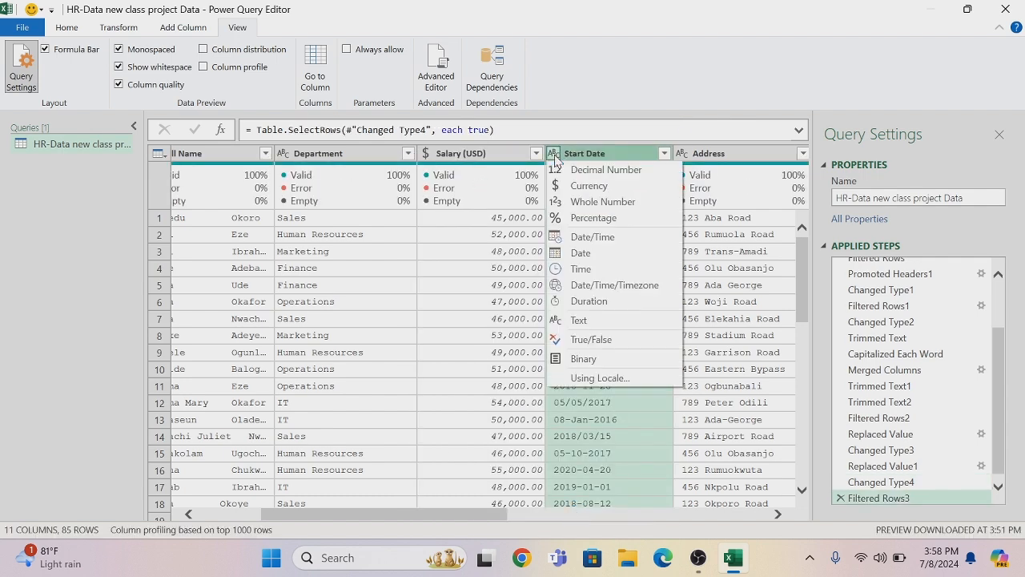
{"action": "left_click", "coordinate": [584, 253]}
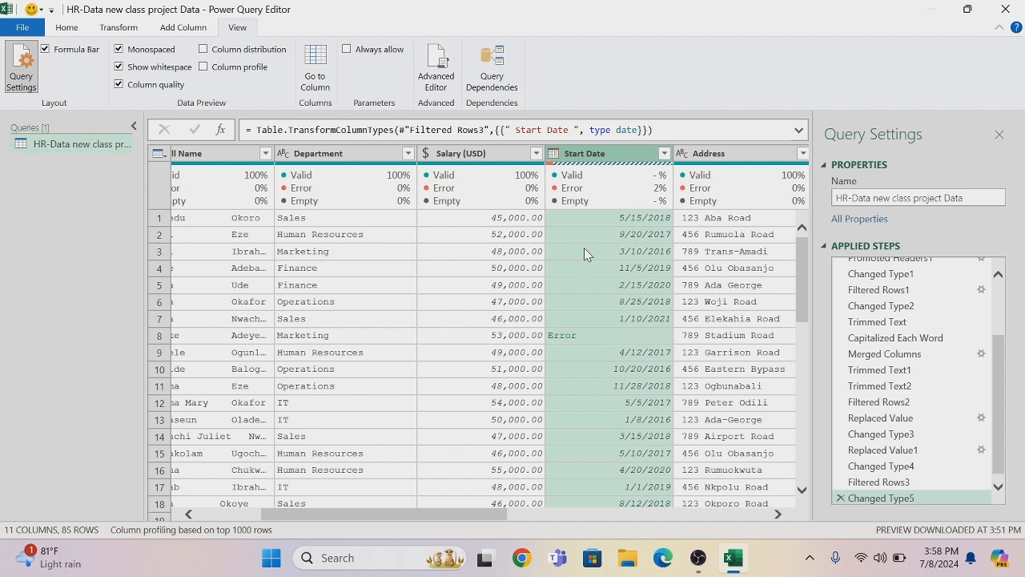
{"action": "left_click", "coordinate": [839, 498]}
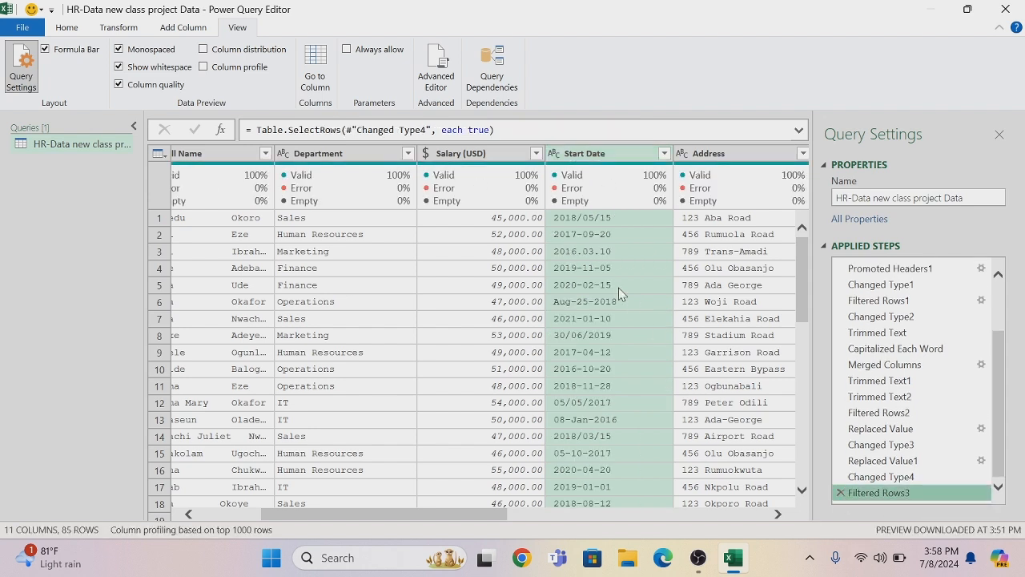
Change the Start Date column's type using a locale, with data type Date and locale English (United Kingdom)
{"action": "left_click", "coordinate": [554, 154]}
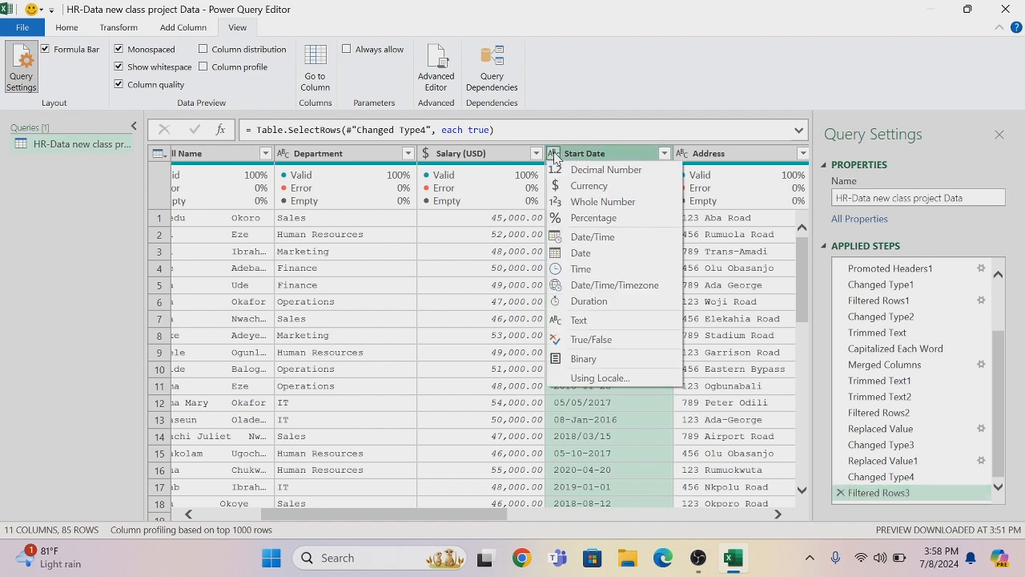
{"action": "left_click", "coordinate": [609, 378]}
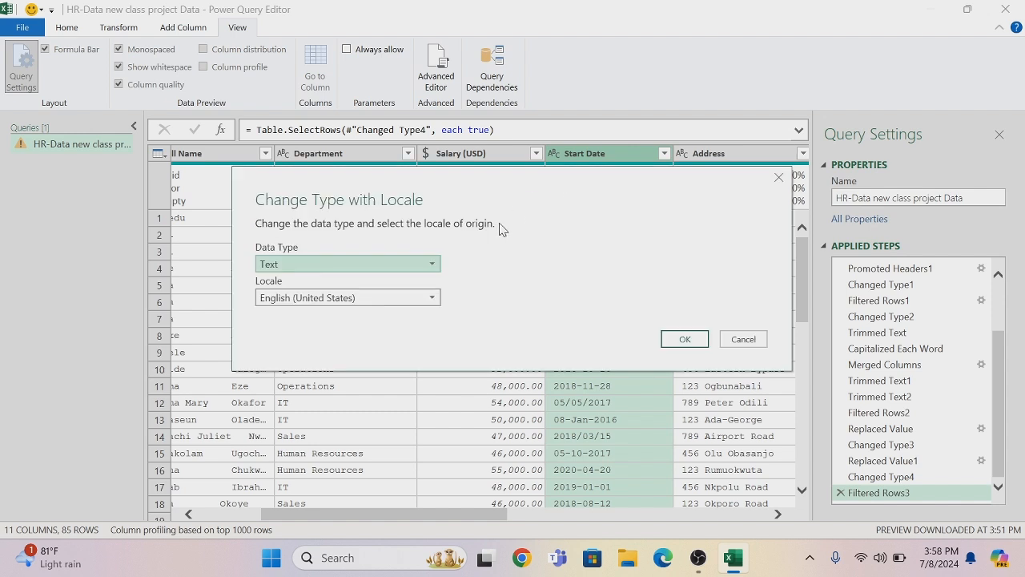
{"action": "left_click", "coordinate": [433, 267]}
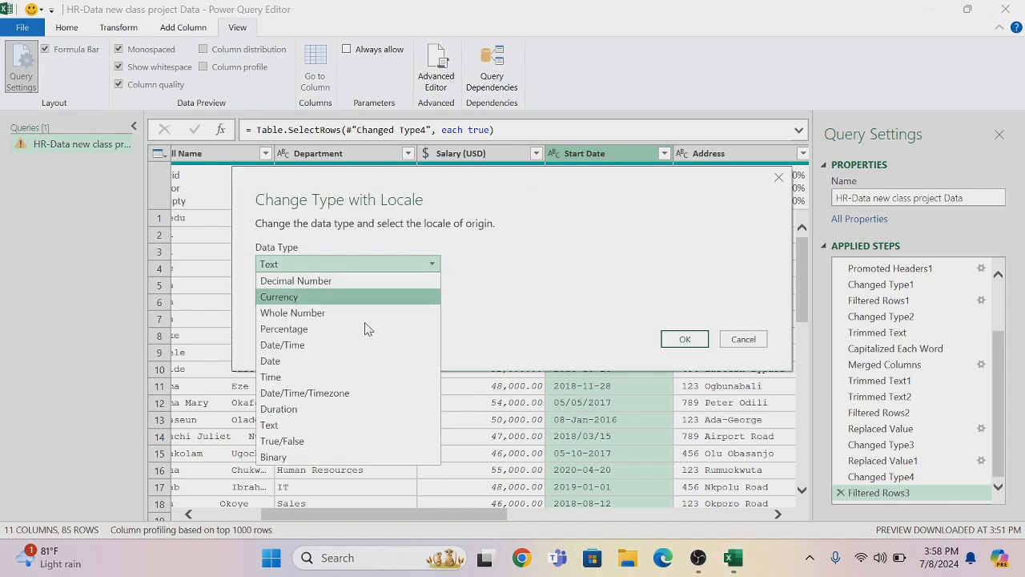
{"action": "left_click", "coordinate": [329, 365]}
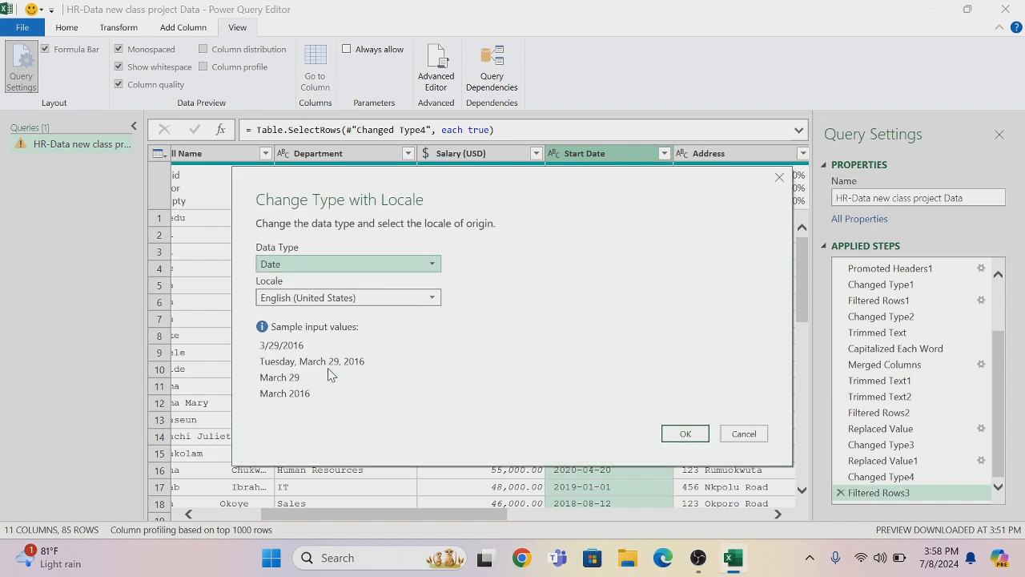
{"action": "left_click", "coordinate": [432, 298]}
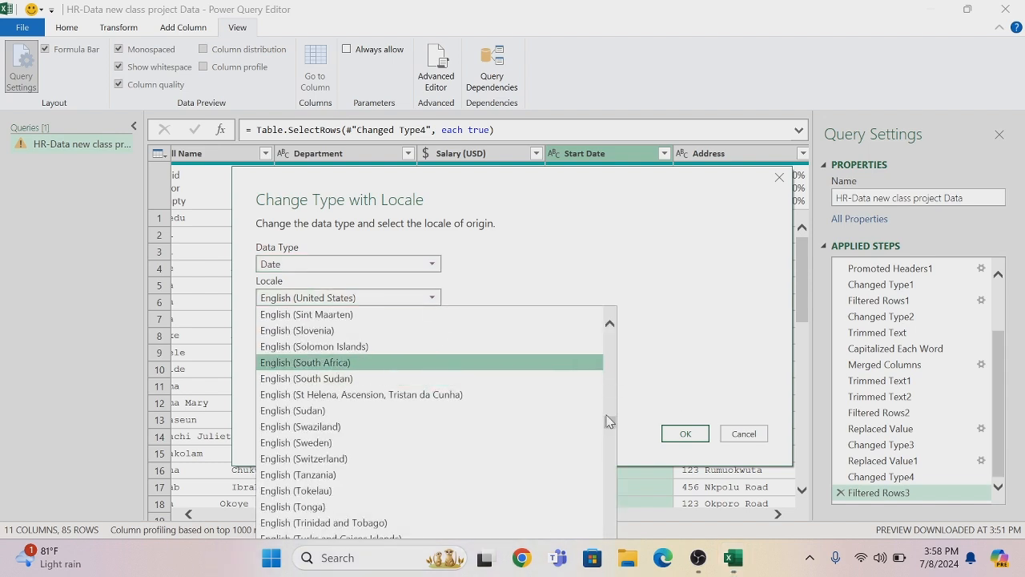
{"action": "mouse_move", "coordinate": [609, 429]}
{"action": "left_mouse_down"}
{"action": "mouse_move", "coordinate": [612, 440]}
{"action": "mouse_move", "coordinate": [621, 433]}
{"action": "left_mouse_up"}
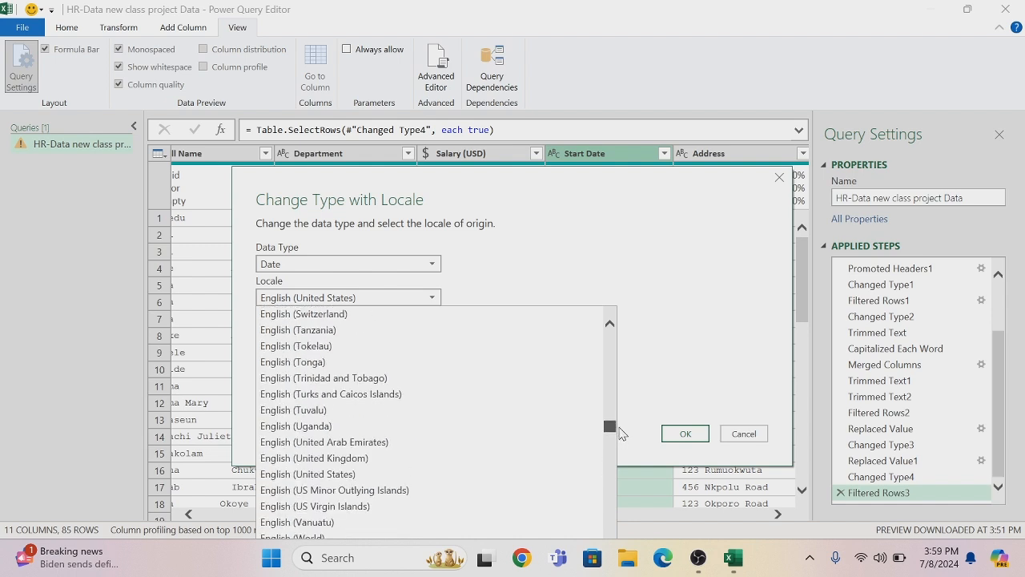
{"action": "left_click", "coordinate": [366, 457]}
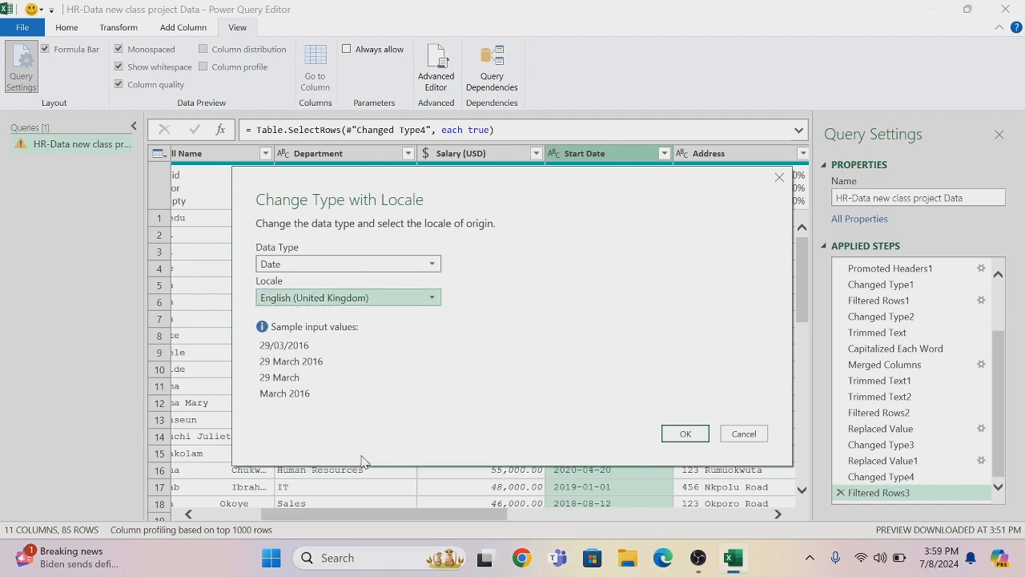
{"action": "left_click", "coordinate": [678, 432]}
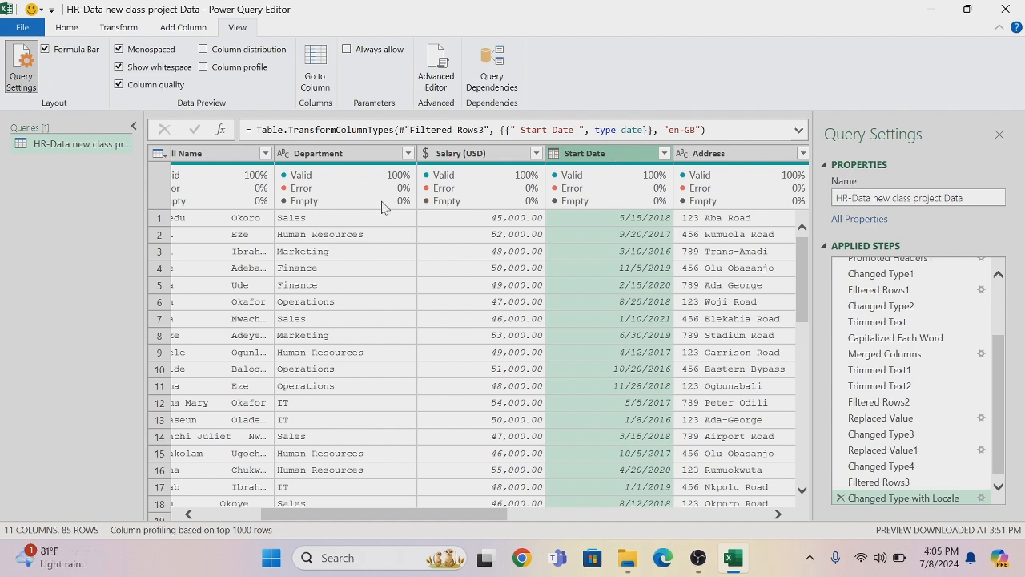
Review the converted Start Date values, keeping all of them in the filter, and briefly show the column profile to examine its statistics
{"action": "left_click", "coordinate": [664, 153]}
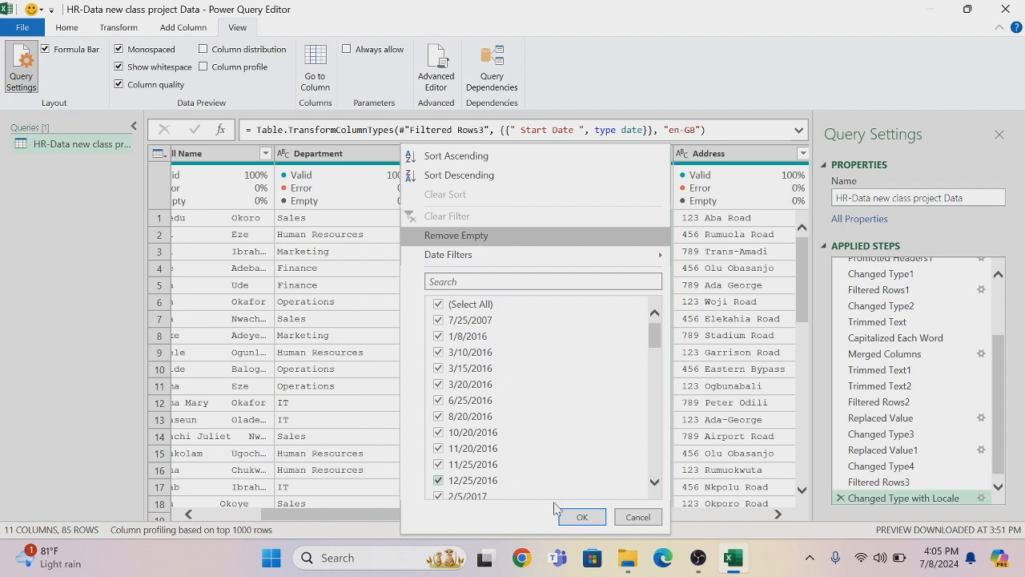
{"action": "left_click", "coordinate": [580, 517]}
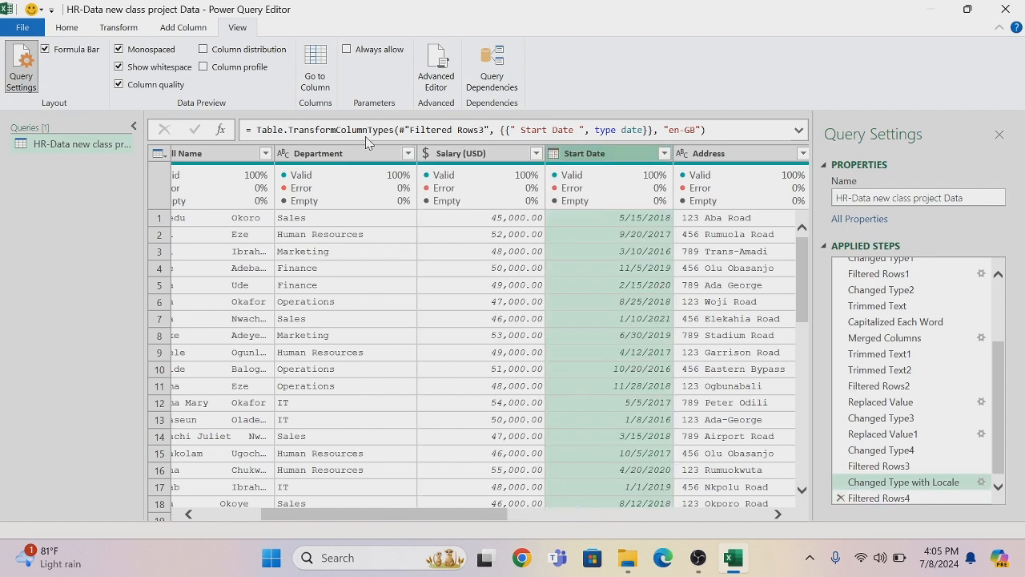
{"action": "left_click", "coordinate": [205, 68]}
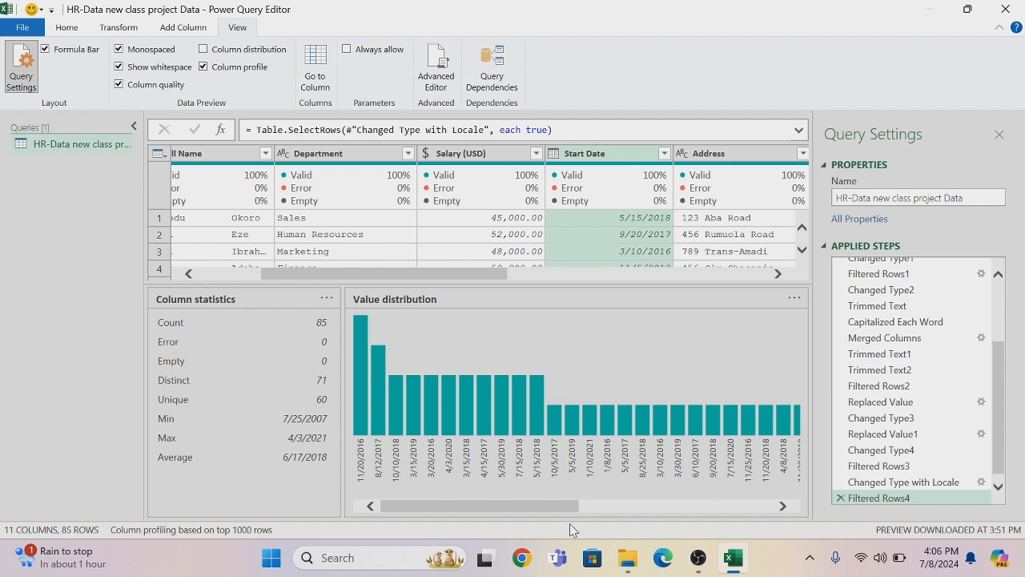
{"action": "left_click", "coordinate": [204, 67]}
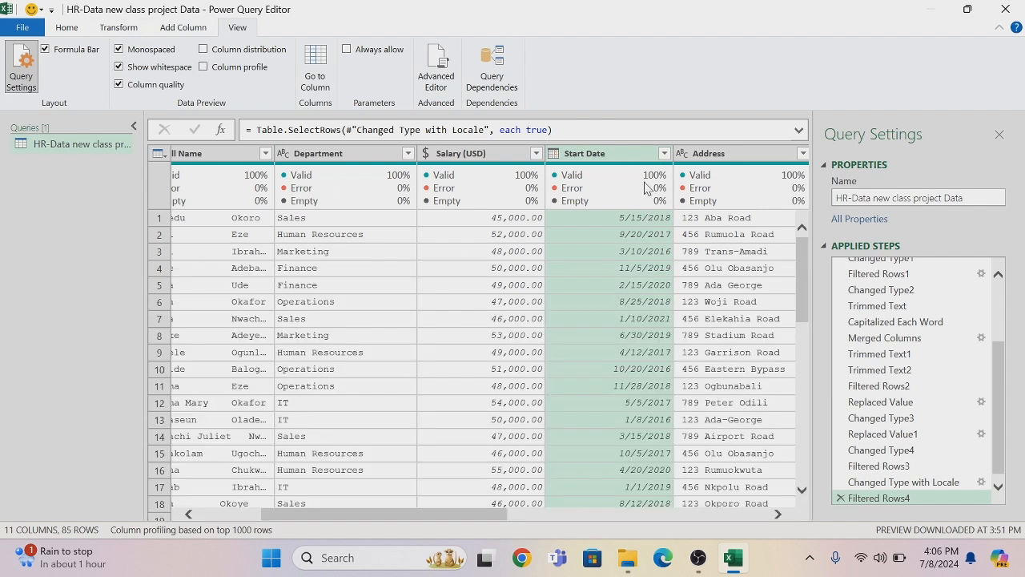
Filter the Start Date column to show only the outlier date 7/25/2007
{"action": "left_click", "coordinate": [664, 153]}
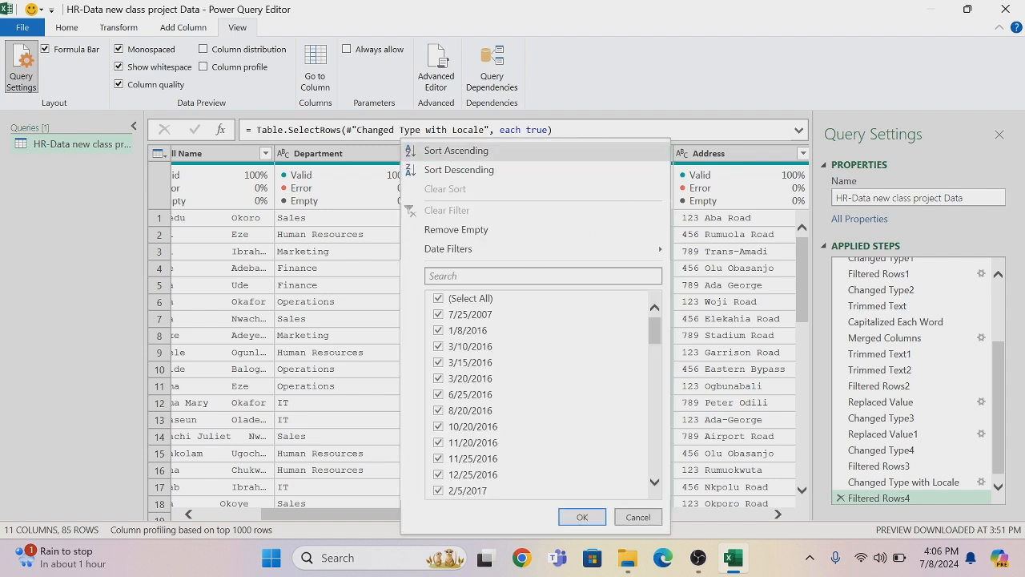
{"action": "left_click", "coordinate": [438, 298]}
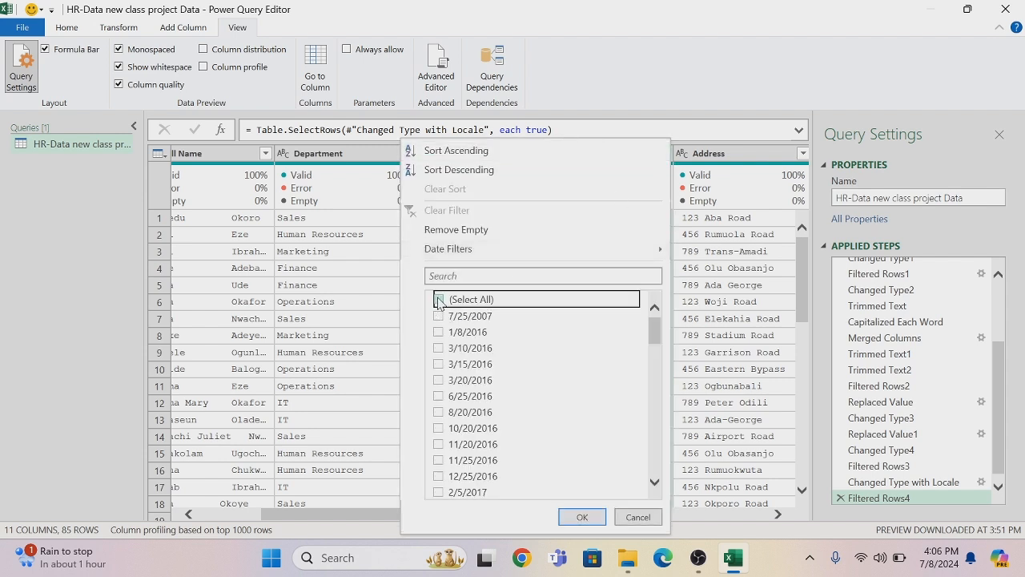
{"action": "left_click", "coordinate": [438, 316]}
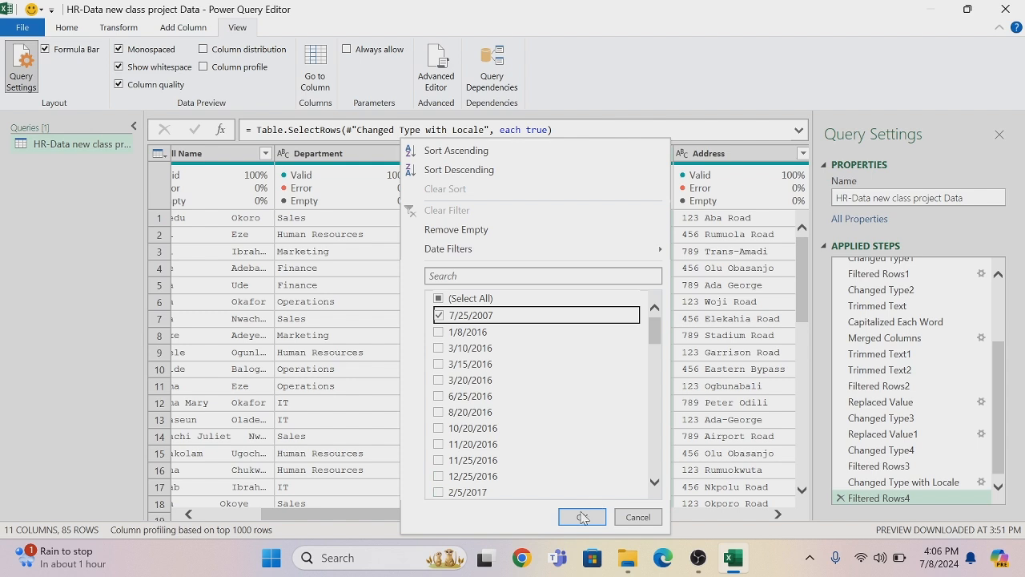
{"action": "left_click", "coordinate": [580, 516]}
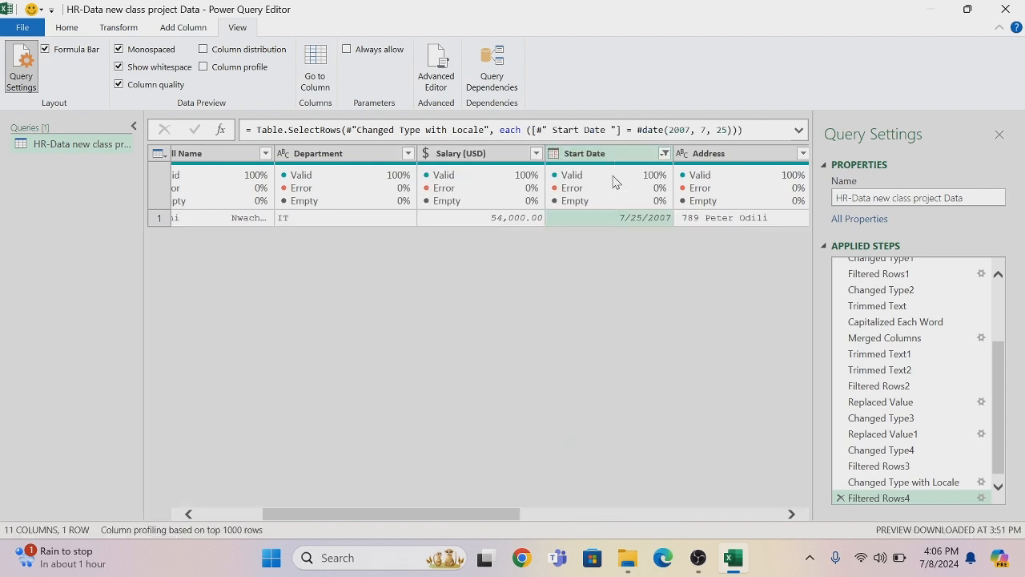
Replace the value 7/25/2007 in the Start Date column with 6/17/2018
{"action": "right_click", "coordinate": [602, 222]}
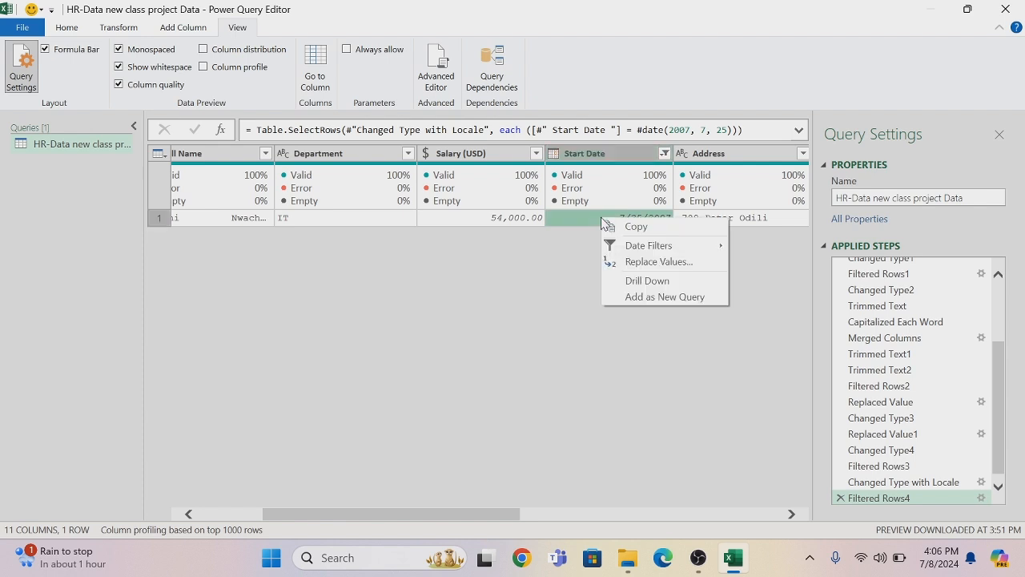
{"action": "left_click", "coordinate": [629, 264]}
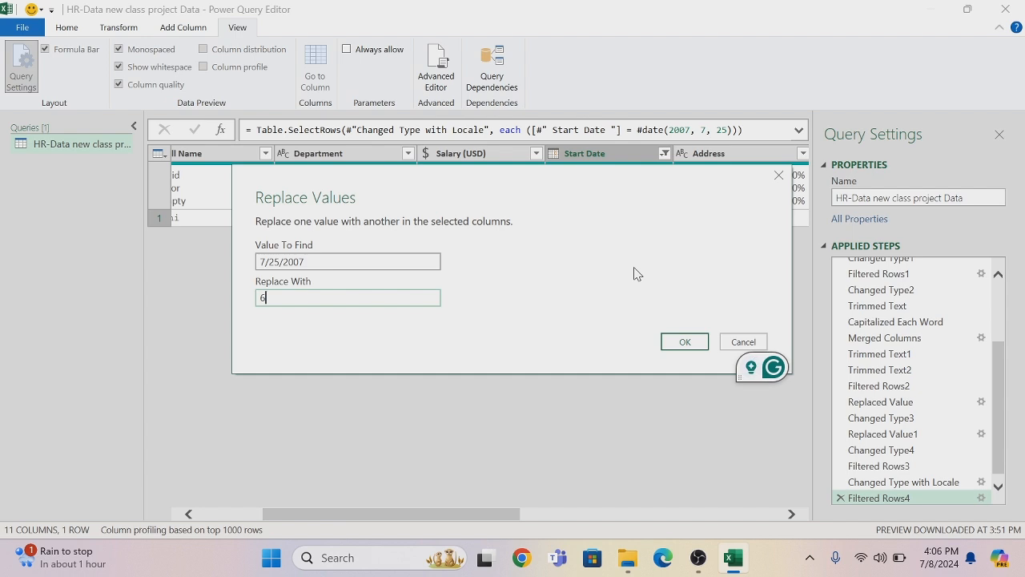
{"action": "type", "text": "6/17"}
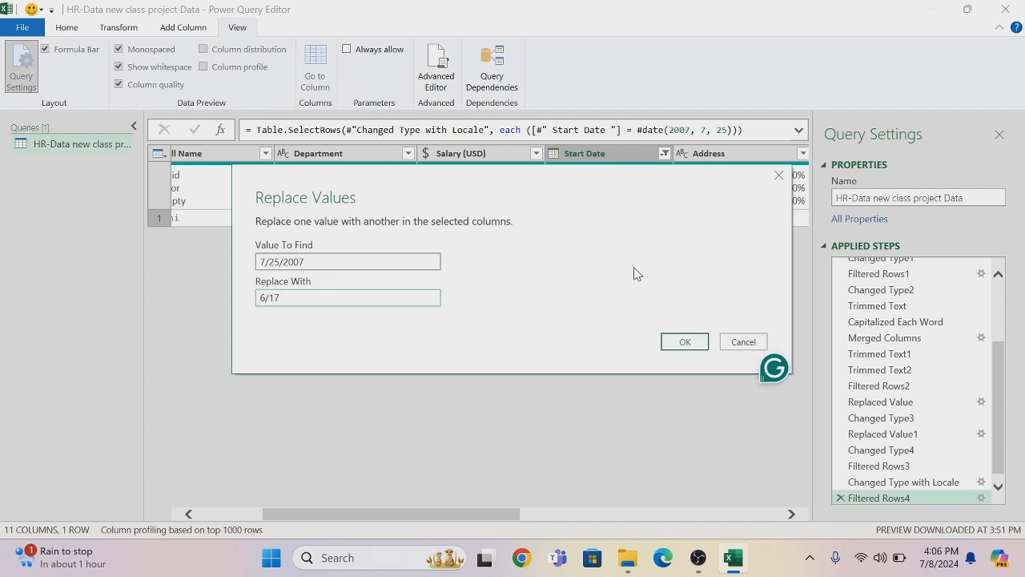
{"action": "type", "text": "/2018"}
{"action": "left_click", "coordinate": [678, 341]}
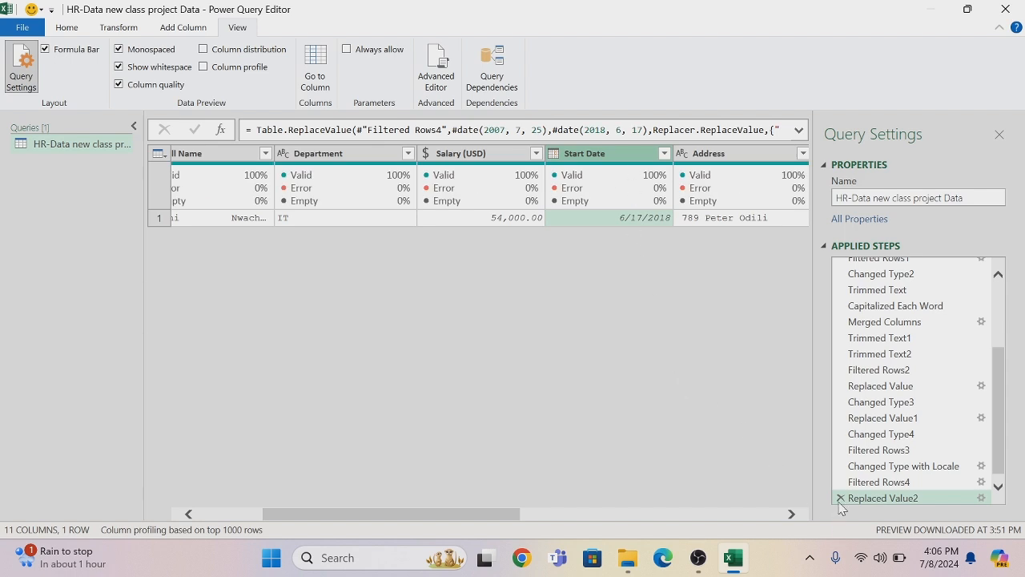
Delete the Start Date filter from the applied steps while keeping the value replacement that follows it
{"action": "left_click", "coordinate": [873, 481]}
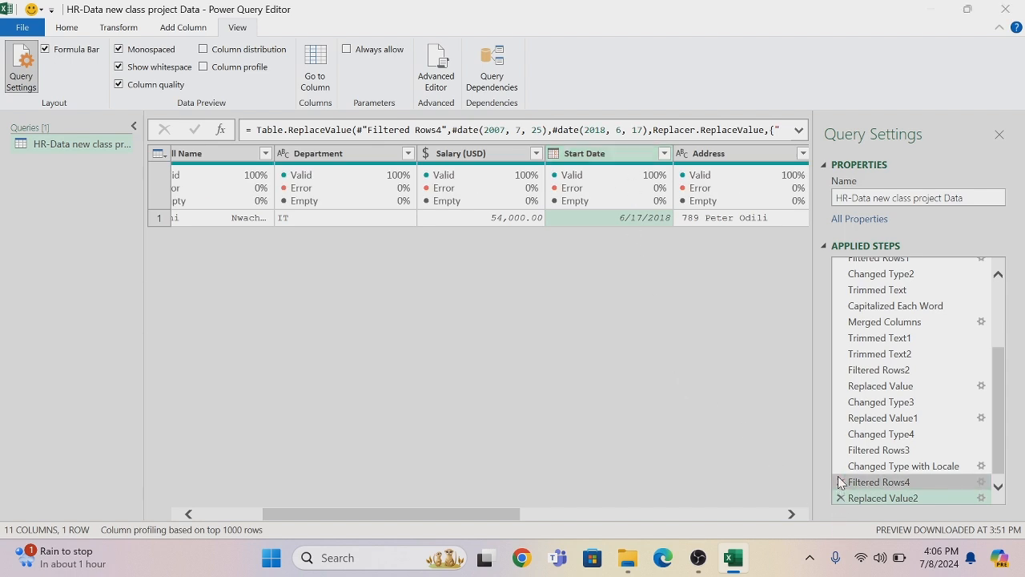
{"action": "left_click", "coordinate": [840, 481]}
{"action": "left_click", "coordinate": [589, 309]}
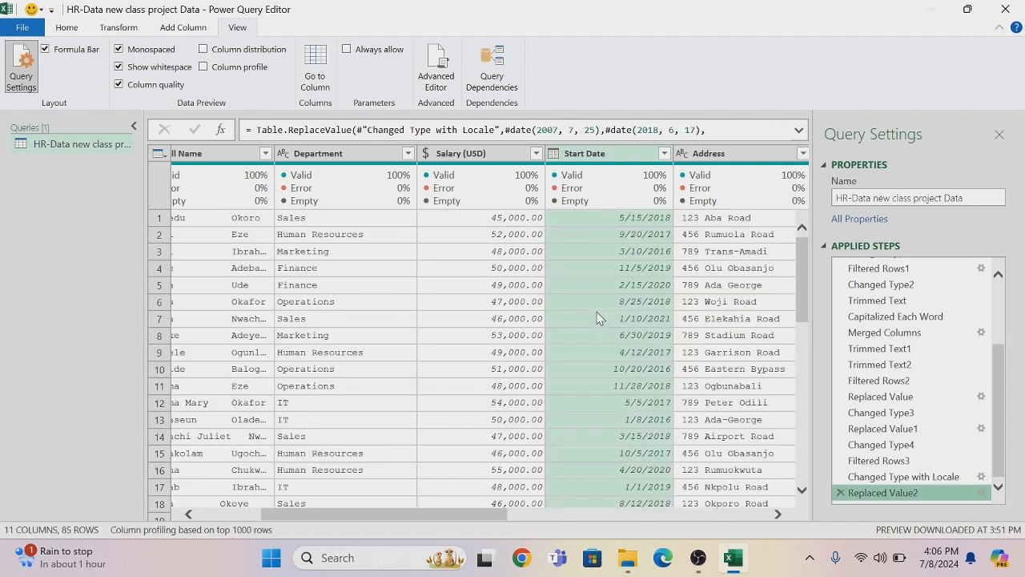
Remove the Address column and change the Age column's data type to Whole Number
{"action": "left_click_drag", "start_coordinate": [486, 515], "coordinate": [539, 525]}
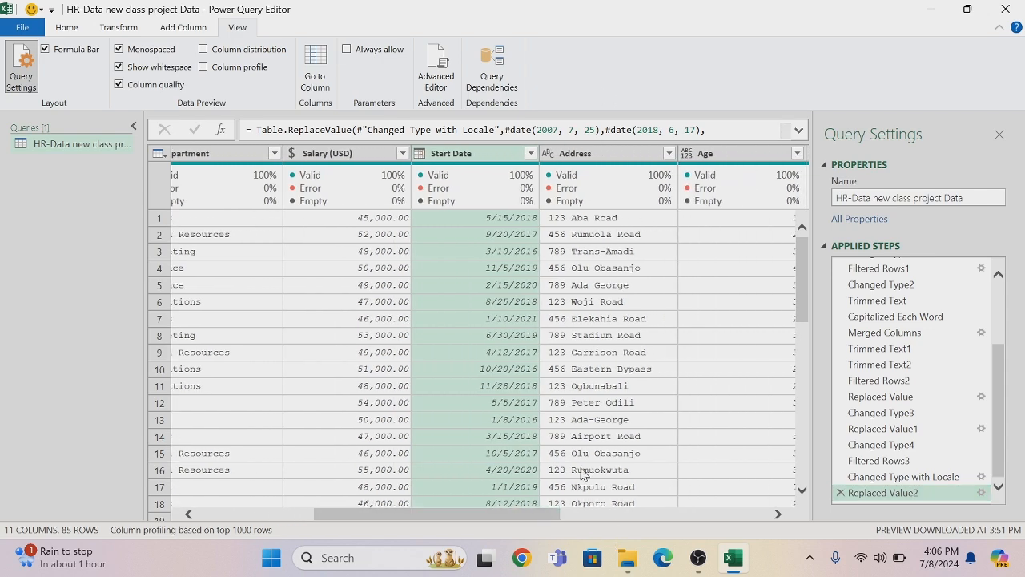
{"action": "right_click", "coordinate": [604, 158]}
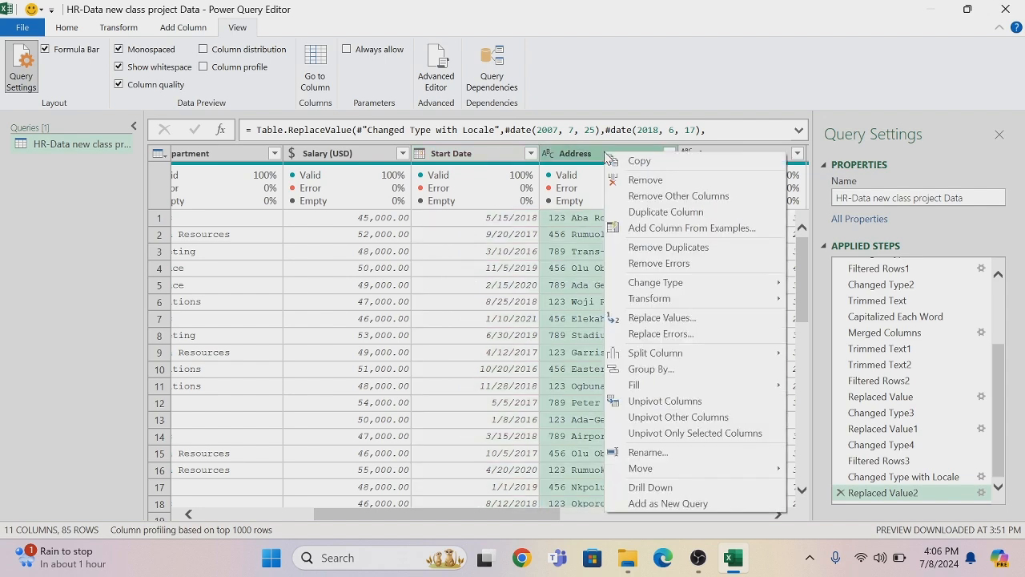
{"action": "left_click", "coordinate": [645, 180]}
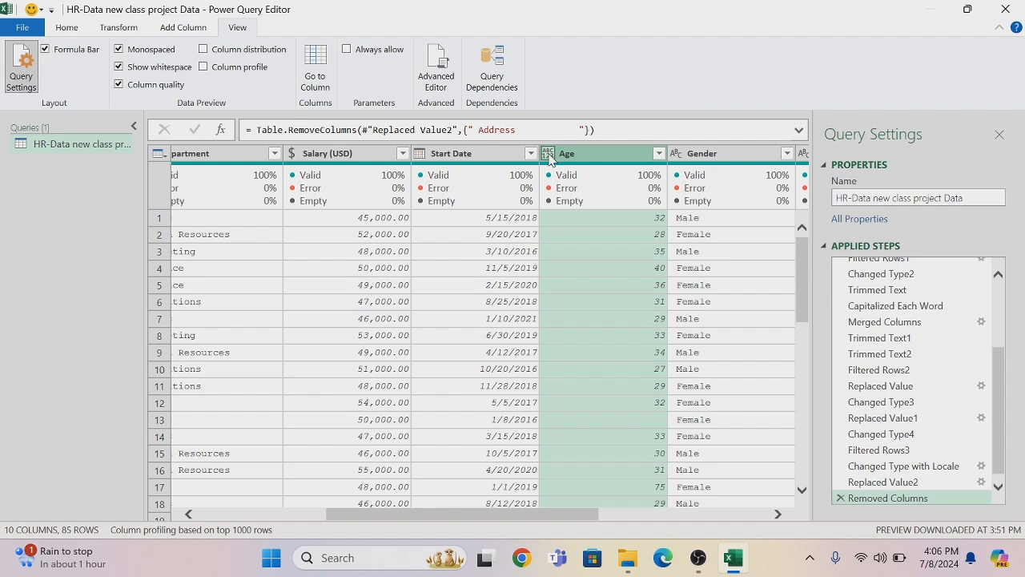
{"action": "left_click", "coordinate": [549, 155]}
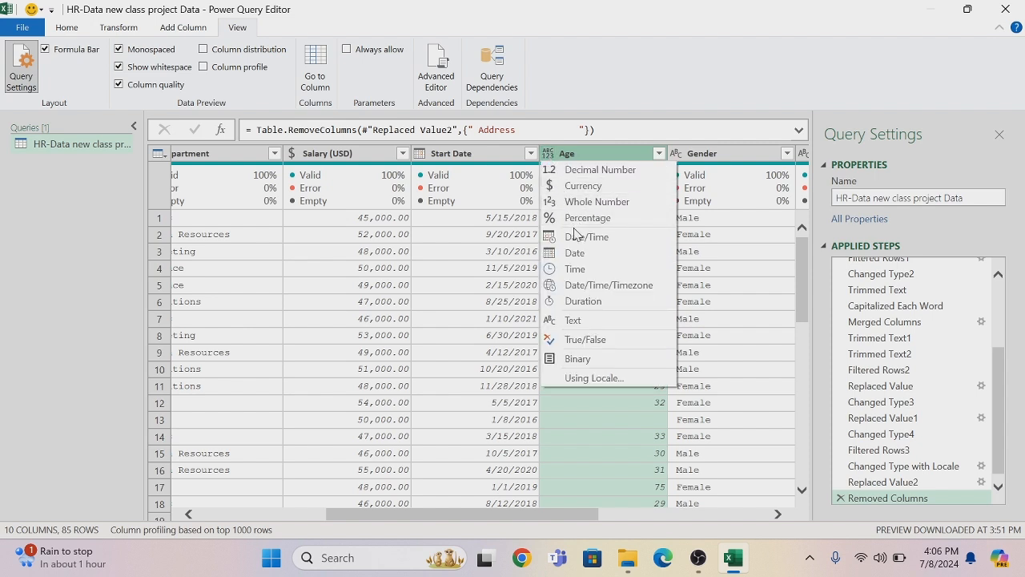
{"action": "left_click", "coordinate": [586, 202]}
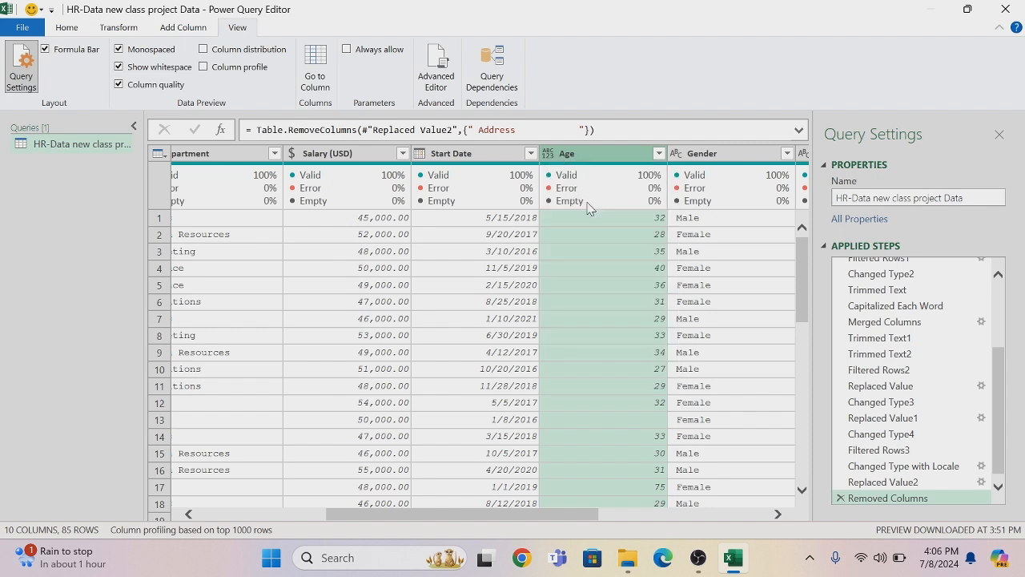
Filter the Age column to the null and 75 entries to inspect their rows, and delete that filter from the applied steps
{"action": "left_click", "coordinate": [658, 153]}
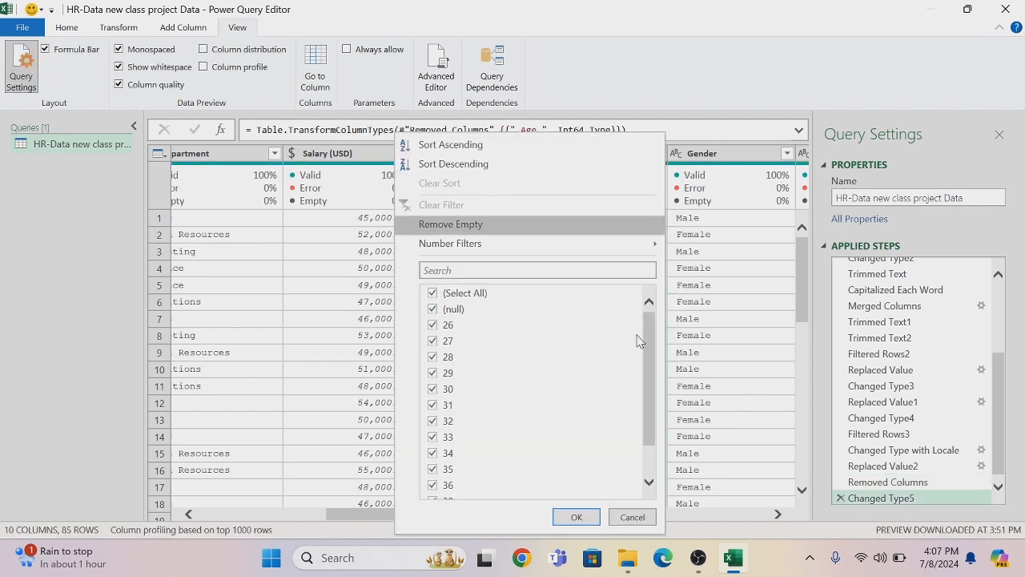
{"action": "left_click_drag", "start_coordinate": [651, 328], "coordinate": [652, 401]}
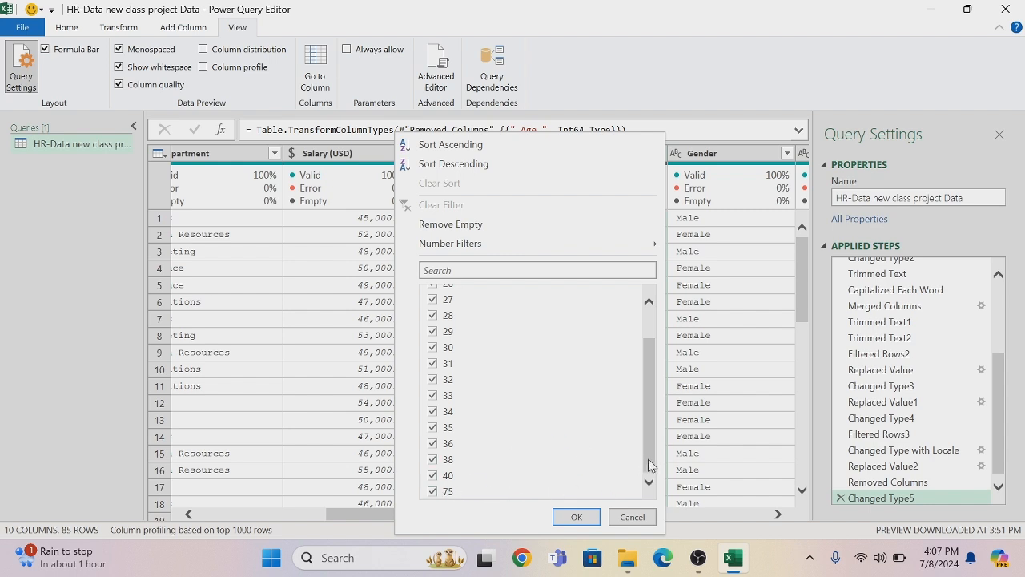
{"action": "left_click", "coordinate": [433, 491]}
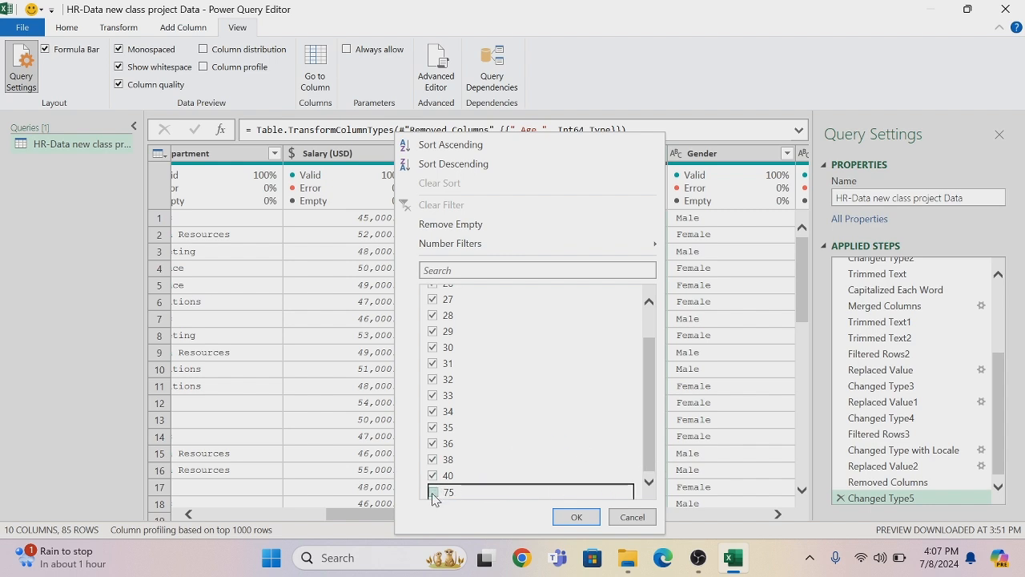
{"action": "left_click_drag", "start_coordinate": [653, 448], "coordinate": [646, 344]}
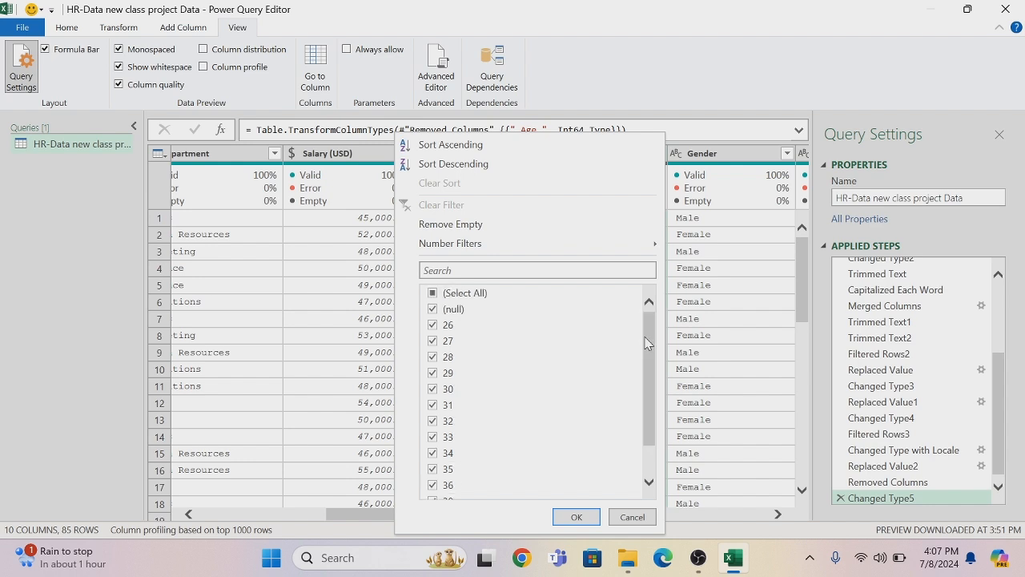
{"action": "left_click", "coordinate": [433, 293]}
{"action": "left_click", "coordinate": [433, 293]}
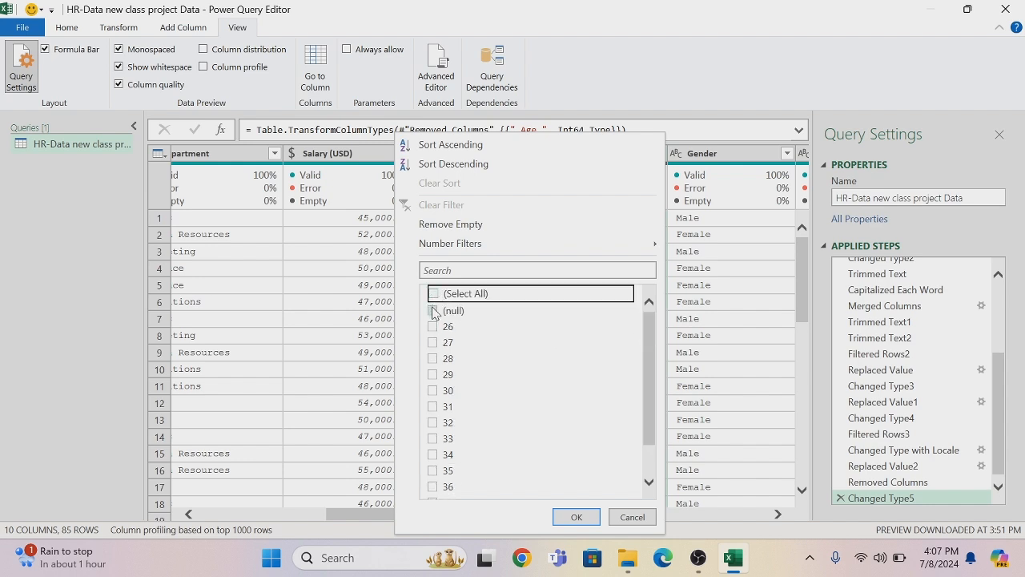
{"action": "left_click", "coordinate": [433, 310]}
{"action": "left_click_drag", "start_coordinate": [650, 329], "coordinate": [650, 354]}
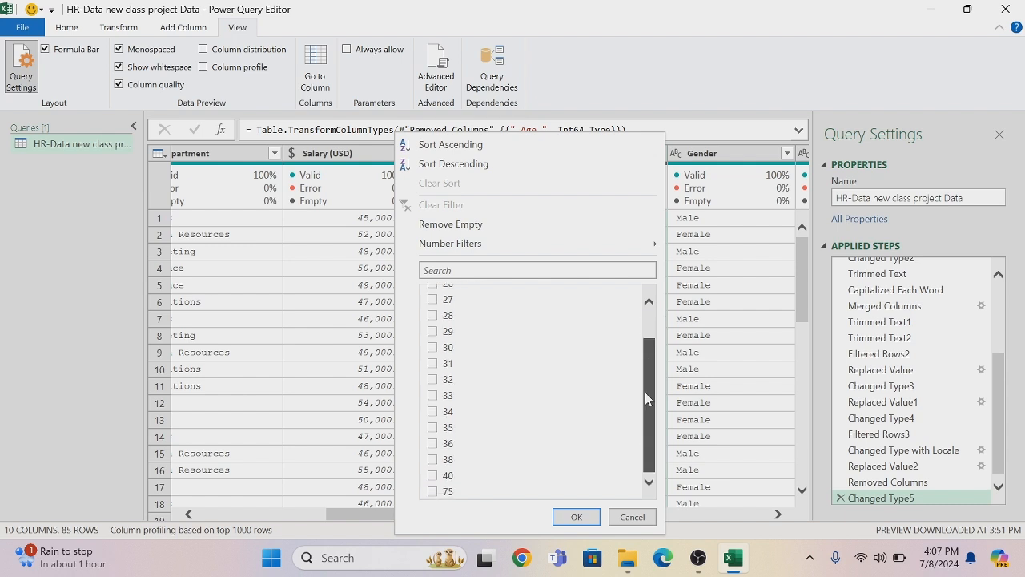
{"action": "left_click", "coordinate": [433, 491]}
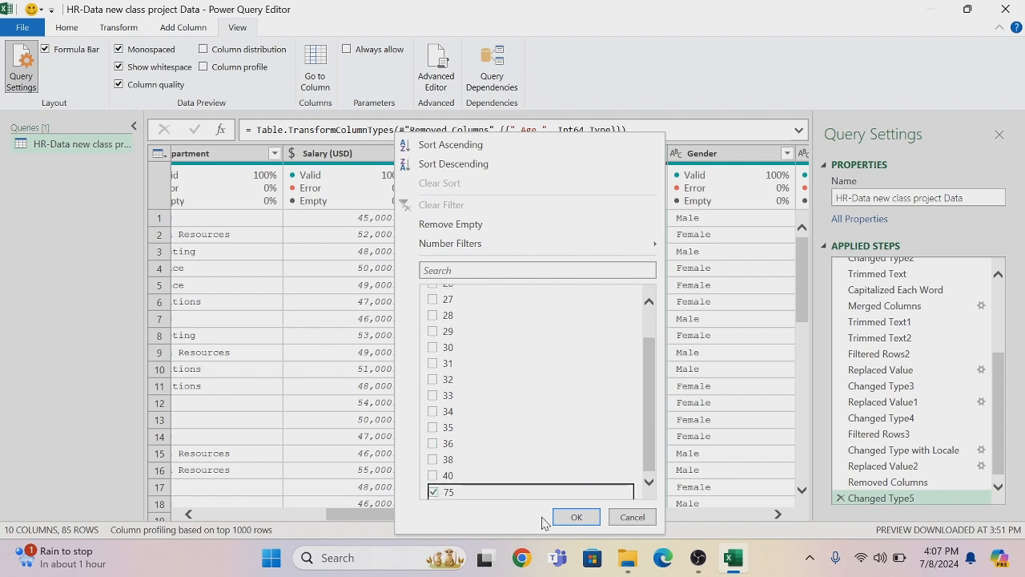
{"action": "left_click", "coordinate": [574, 517]}
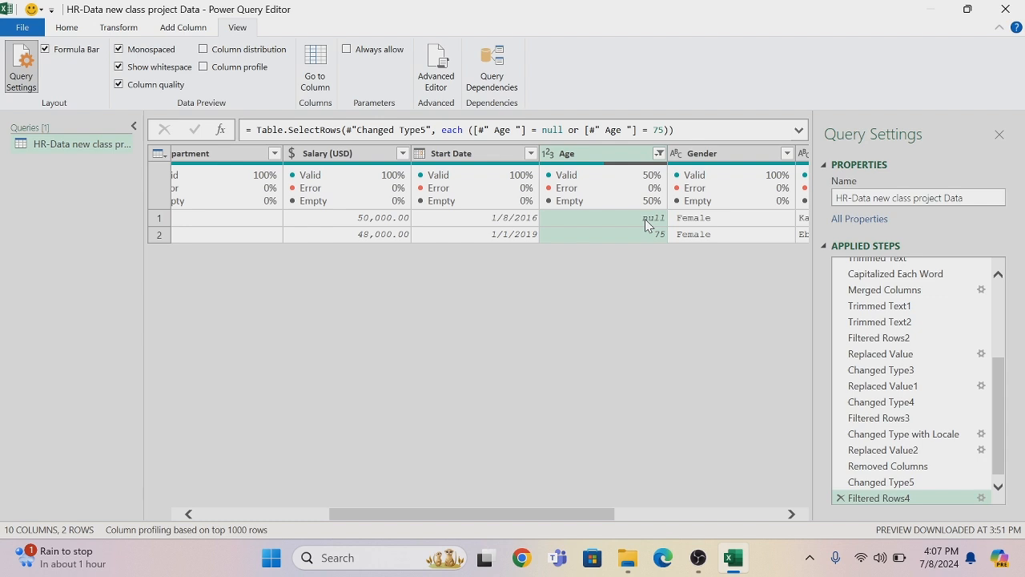
{"action": "left_click", "coordinate": [841, 497]}
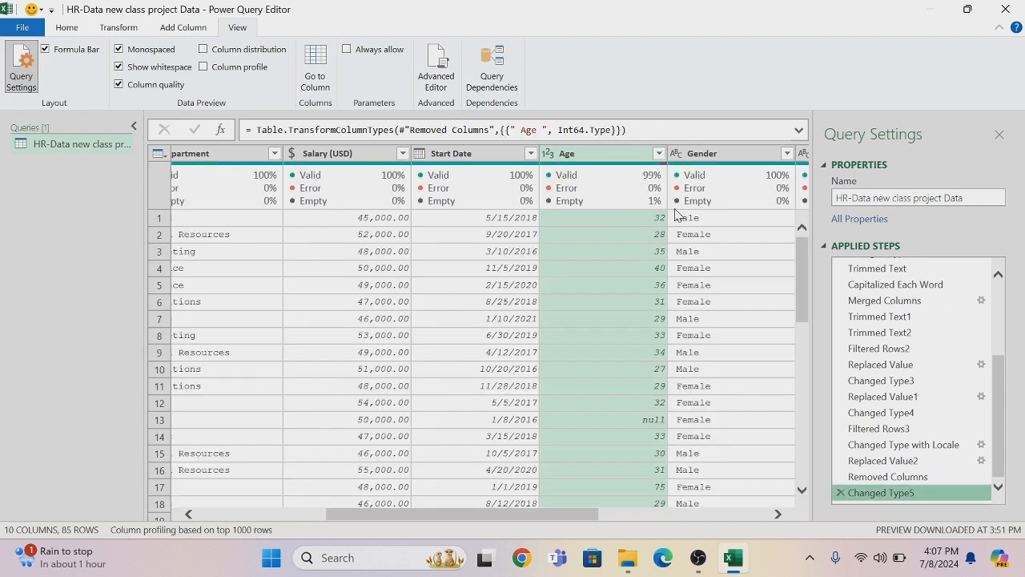
Briefly show the column profile to examine the Age column's statistics and value distribution
{"action": "left_click", "coordinate": [204, 67]}
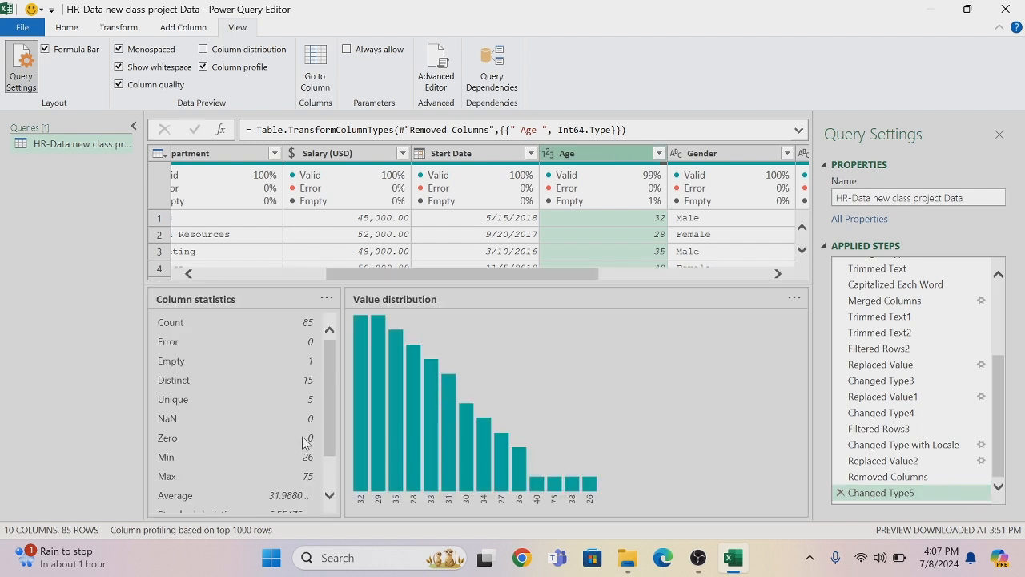
{"action": "left_click_drag", "start_coordinate": [330, 439], "coordinate": [330, 457]}
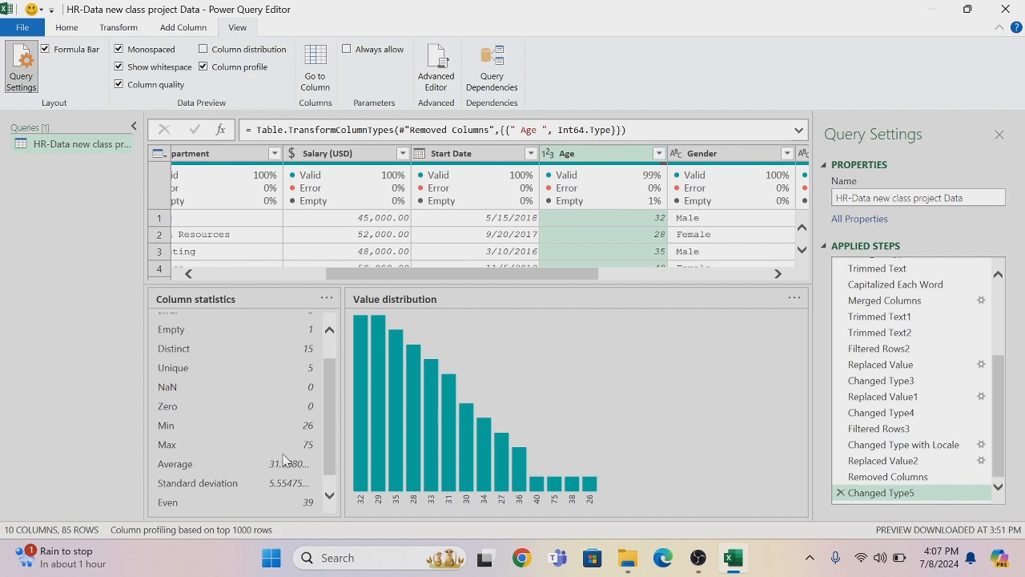
{"action": "left_click", "coordinate": [203, 68]}
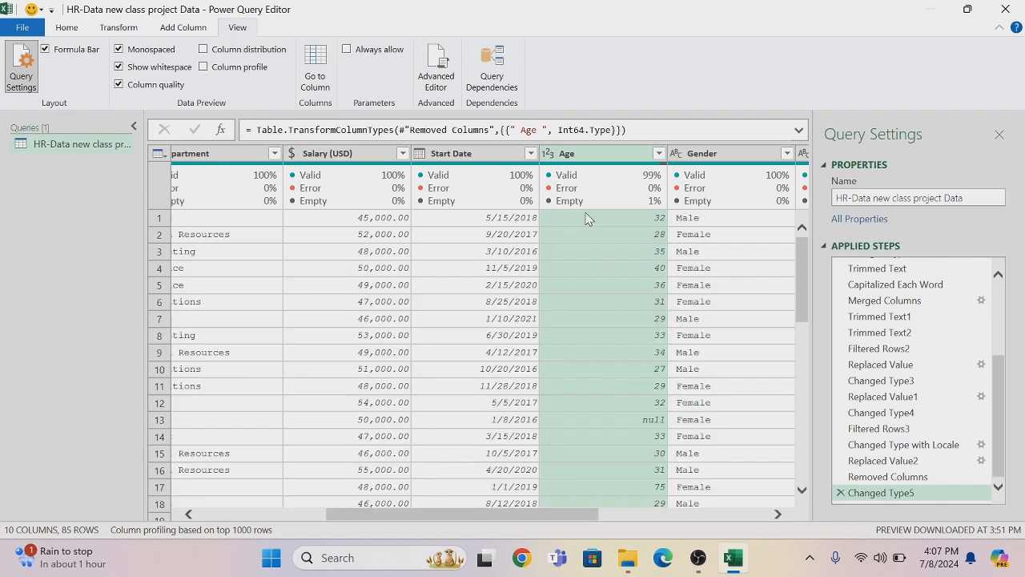
Filter the Age column so that only rows with null or 75 are shown
{"action": "left_click", "coordinate": [660, 153]}
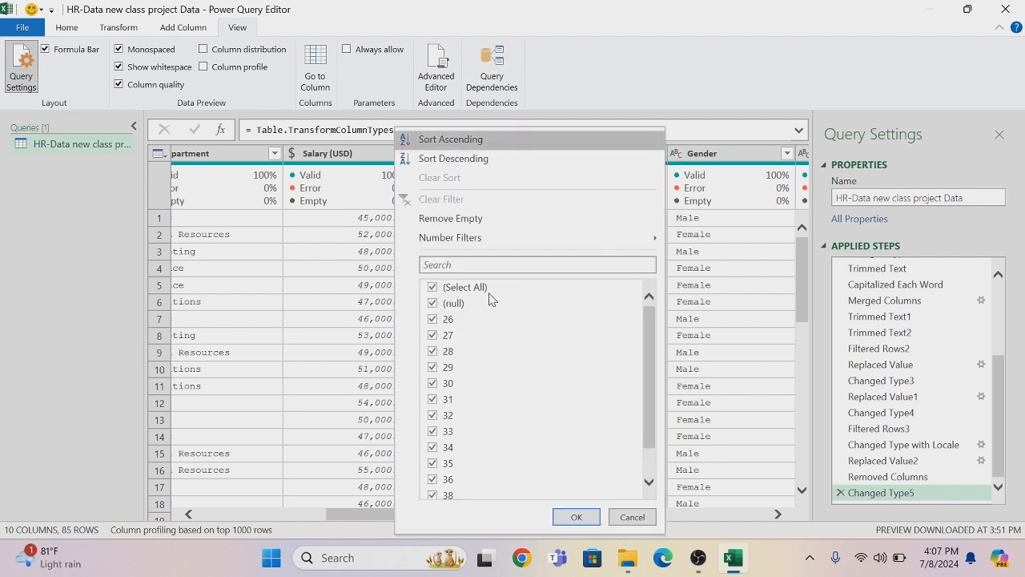
{"action": "left_click", "coordinate": [431, 288]}
{"action": "left_click", "coordinate": [432, 303]}
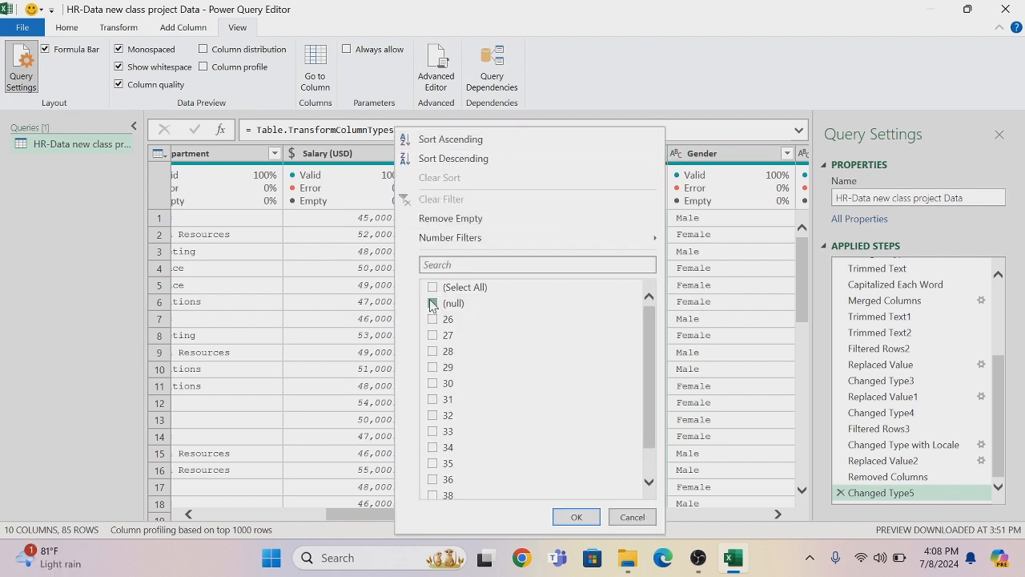
{"action": "scroll", "coordinate": [655, 322], "scroll_direction": "down", "scroll_amount": 1}
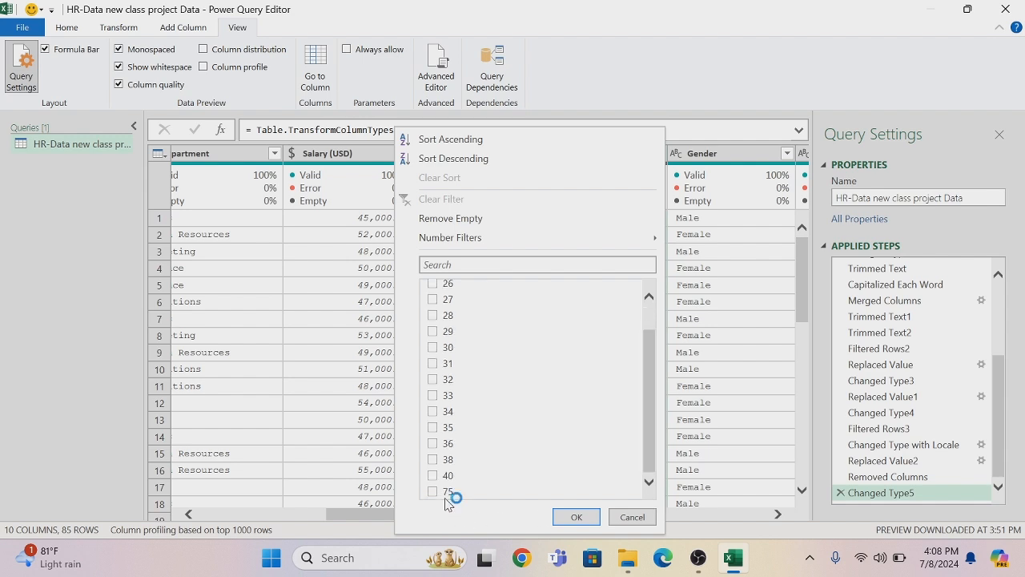
{"action": "left_click", "coordinate": [433, 492]}
{"action": "left_click", "coordinate": [576, 516]}
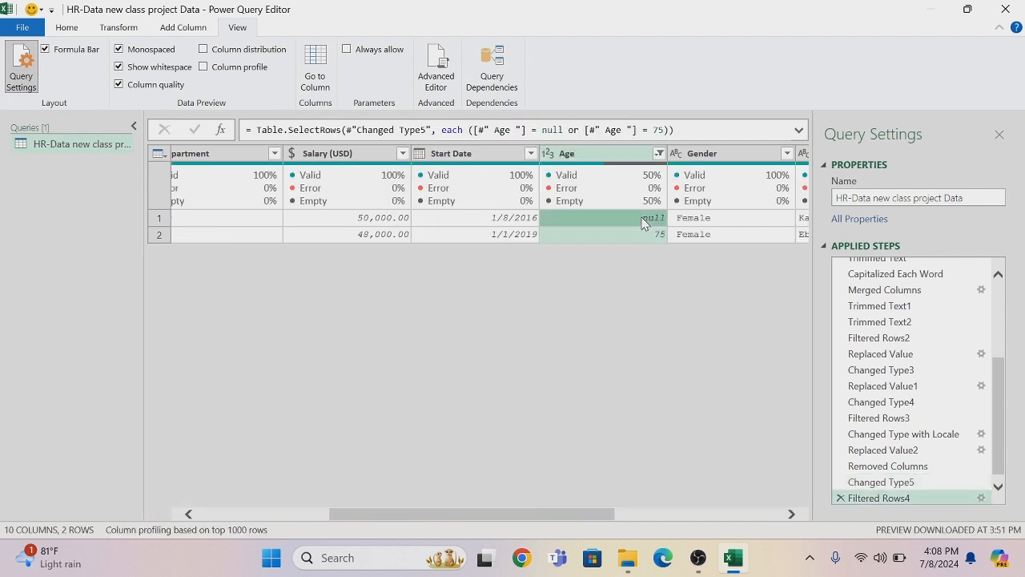
Replace the null value in the Age column with 33
{"action": "right_click", "coordinate": [644, 219]}
{"action": "left_click", "coordinate": [671, 262]}
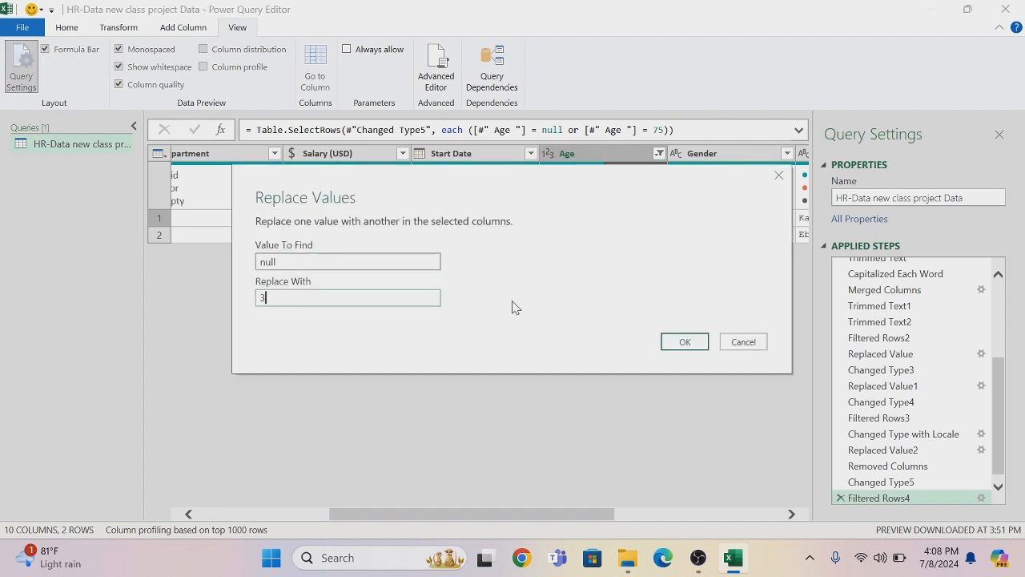
{"action": "left_click", "coordinate": [682, 343]}
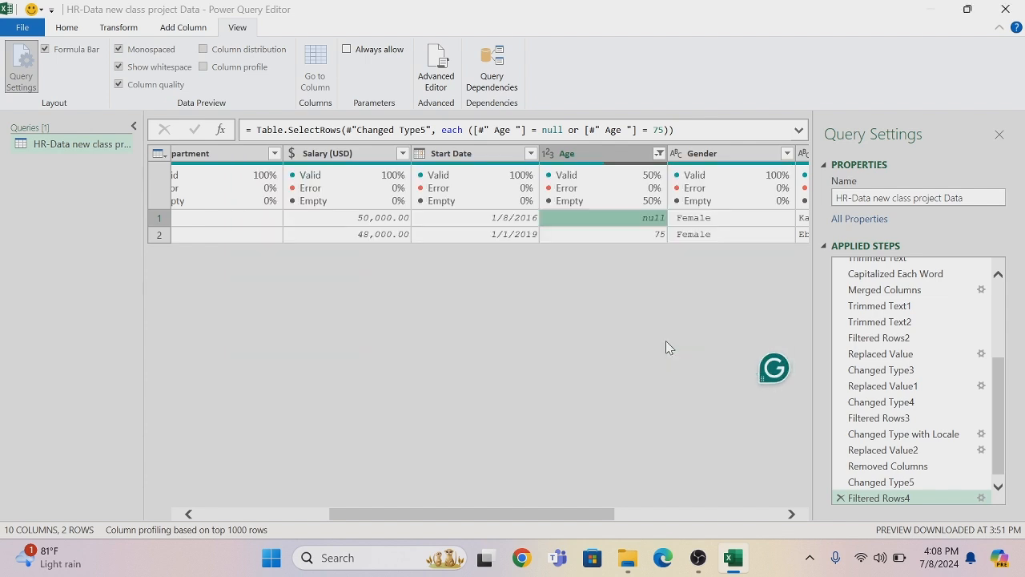
Replace the value 75 in the Age column with 32
{"action": "right_click", "coordinate": [628, 243]}
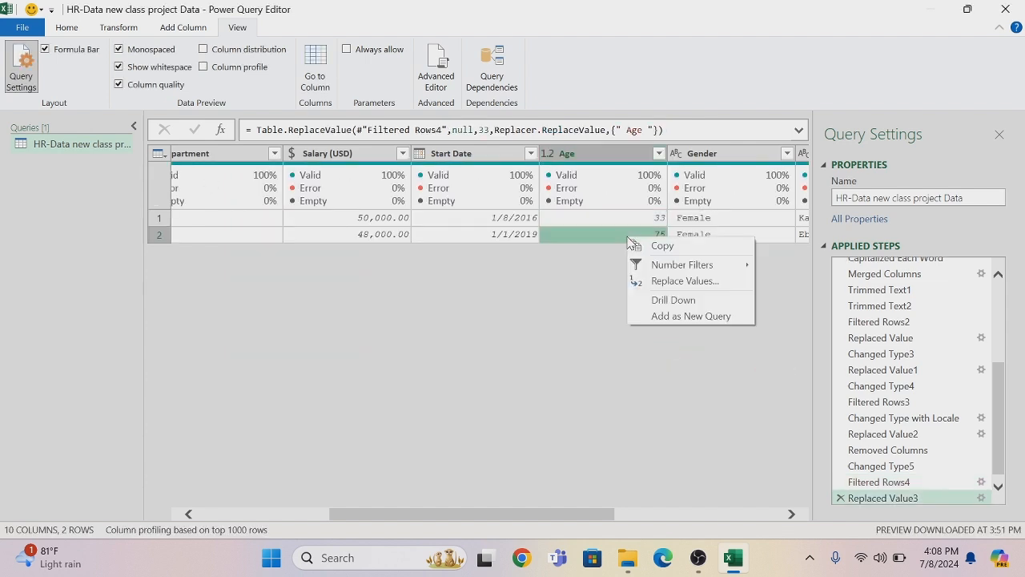
{"action": "left_click", "coordinate": [663, 284]}
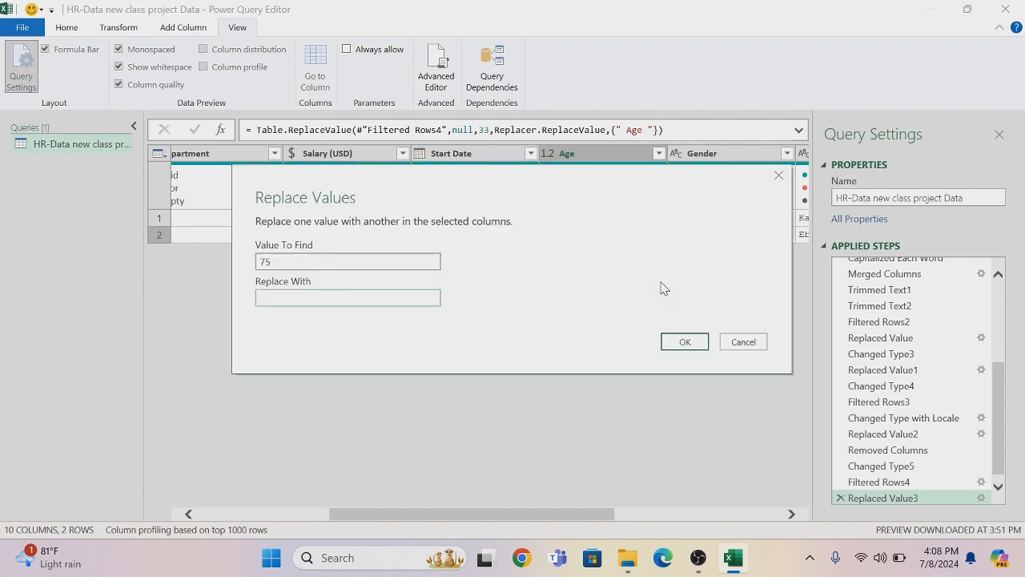
{"action": "type", "text": "32"}
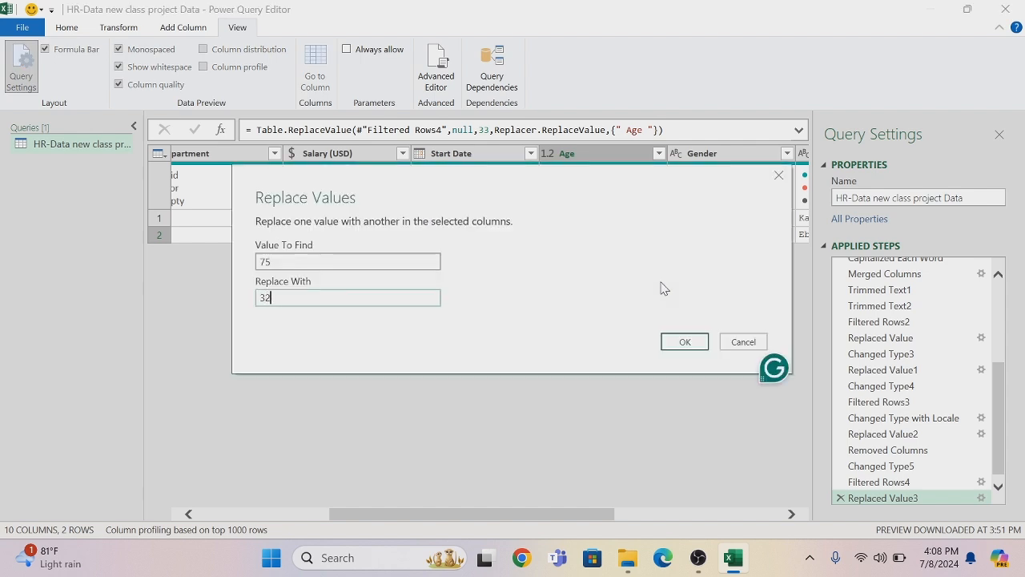
{"action": "left_click", "coordinate": [683, 343]}
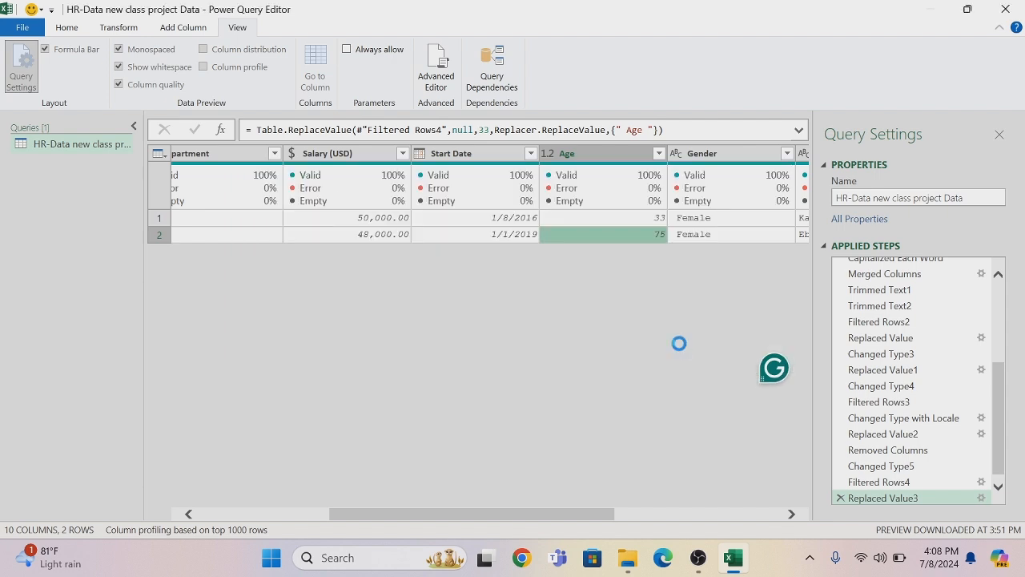
Replace the value 33 in the Age column with 32
{"action": "right_click", "coordinate": [631, 221]}
{"action": "left_click", "coordinate": [663, 268]}
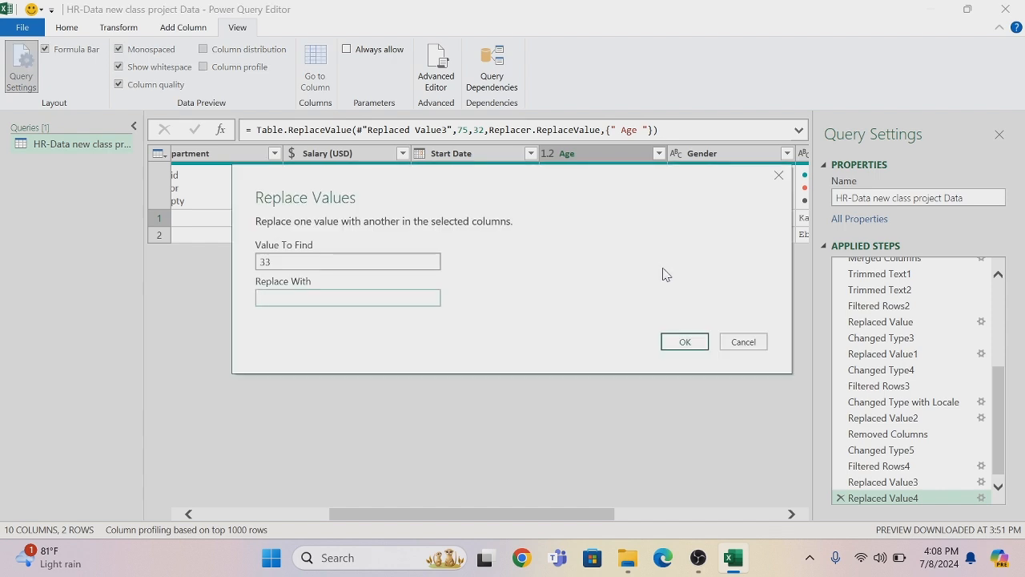
{"action": "left_click", "coordinate": [685, 342]}
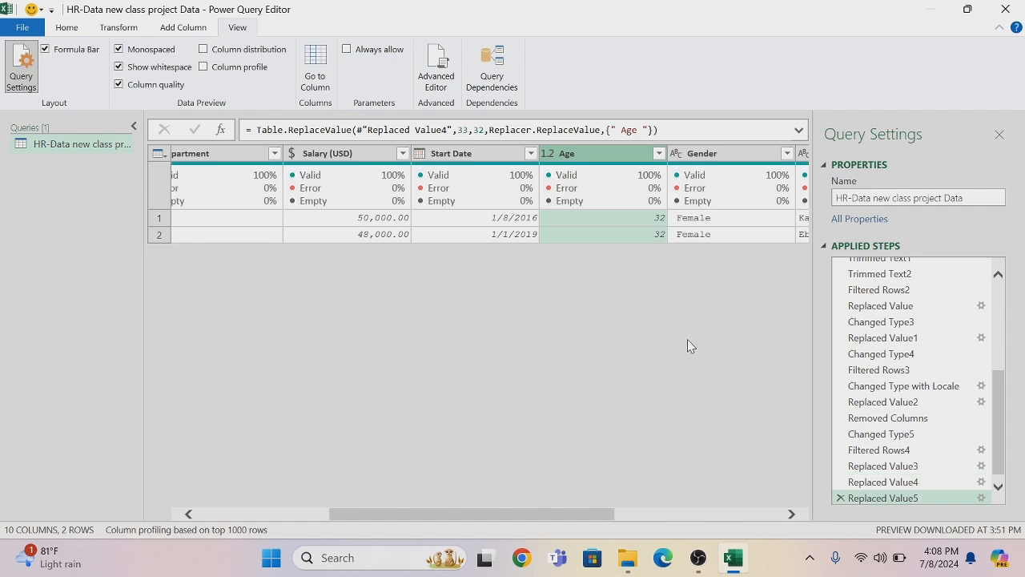
Delete the Filtered Rows4 entry from the applied steps and change the Age column's data type to Whole Number
{"action": "left_click", "coordinate": [841, 451]}
{"action": "left_click", "coordinate": [588, 308]}
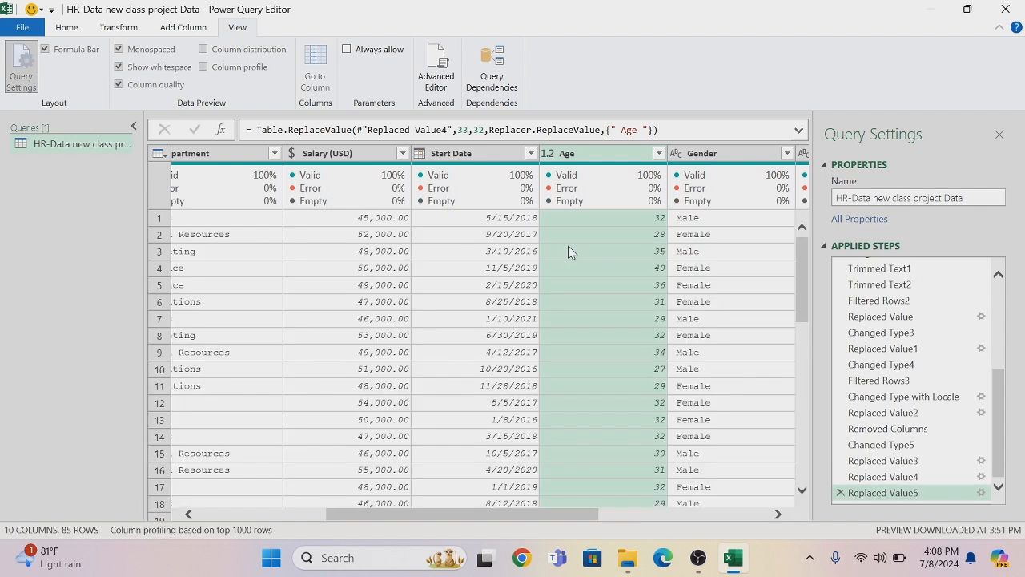
{"action": "left_click", "coordinate": [547, 158]}
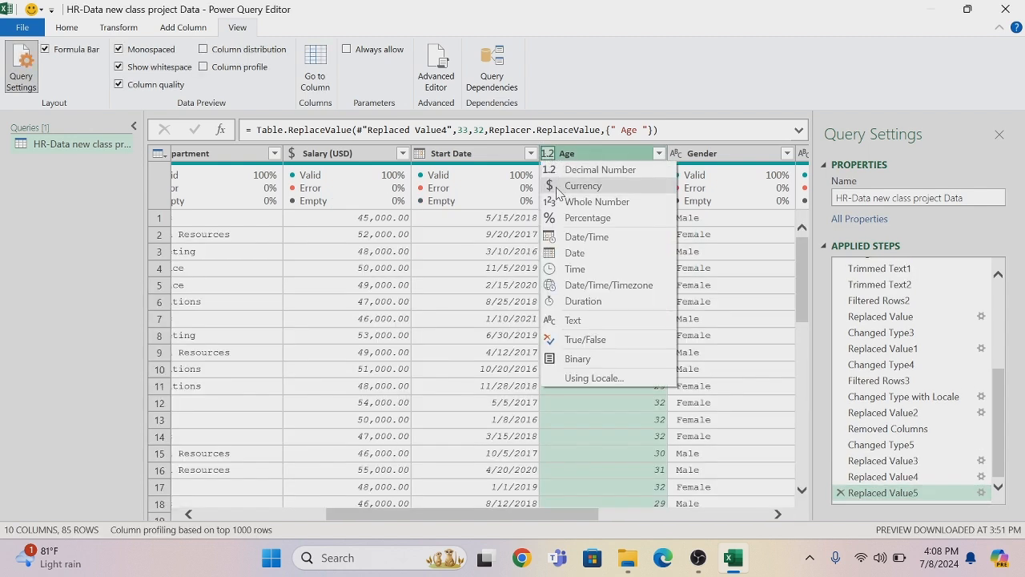
{"action": "left_click", "coordinate": [560, 205]}
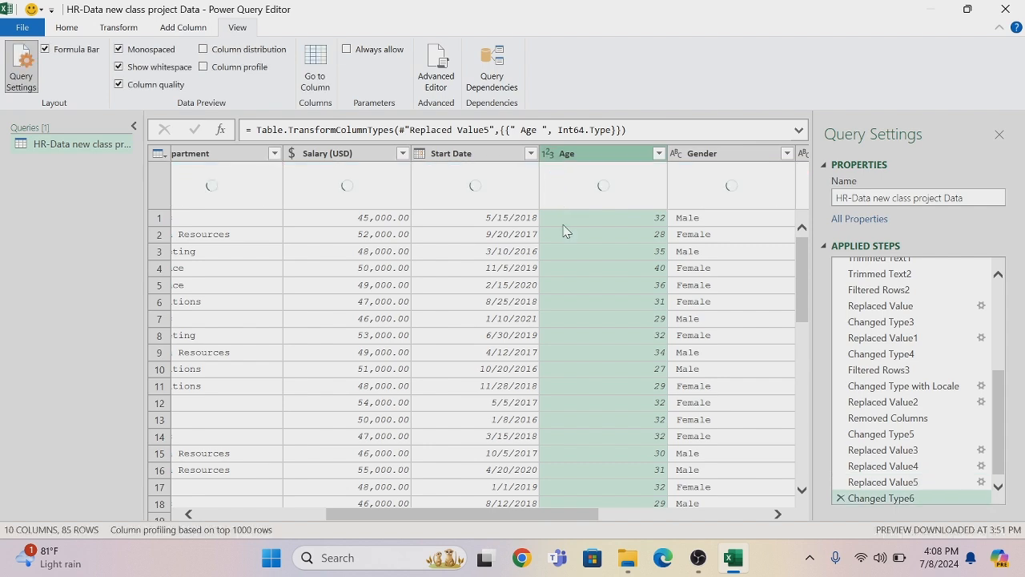
Check the Age column's list of distinct values for invalid entries, keeping all of them selected
{"action": "left_click_drag", "start_coordinate": [512, 519], "coordinate": [569, 514]}
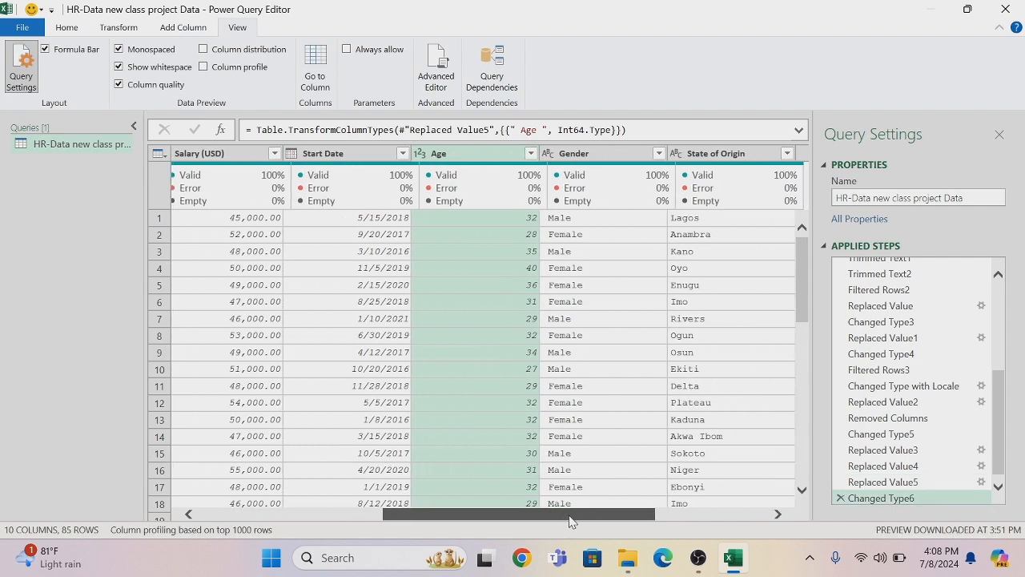
{"action": "left_click", "coordinate": [523, 154]}
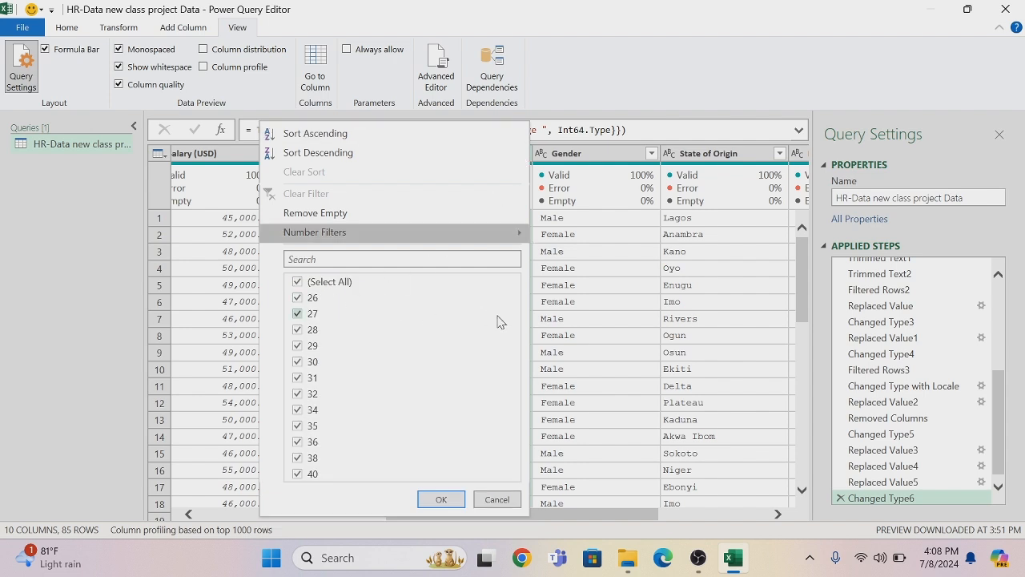
{"action": "left_click", "coordinate": [439, 499]}
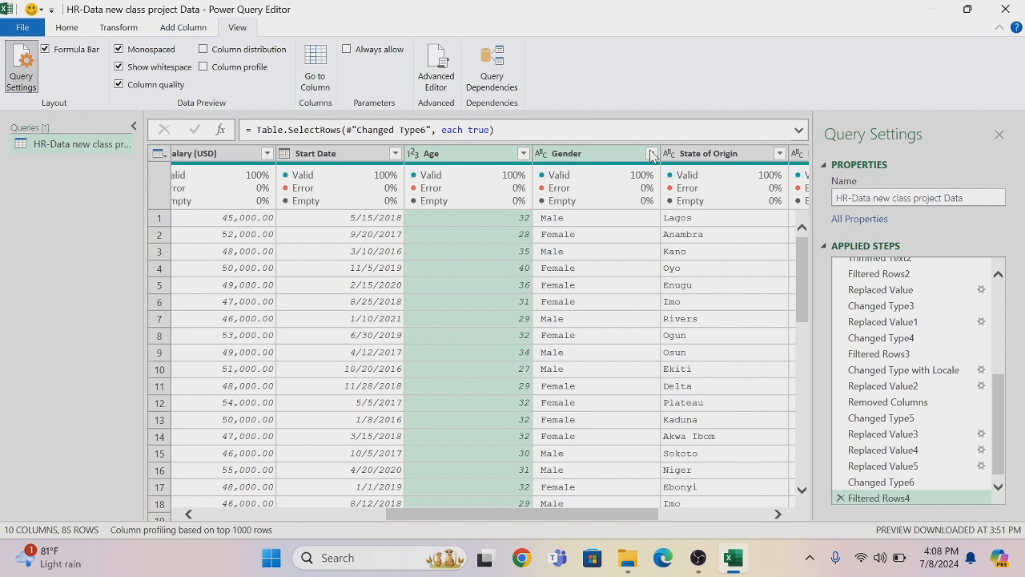
Filter the Gender column to show only the entries Femael, female, Mal and male
{"action": "left_click", "coordinate": [651, 153]}
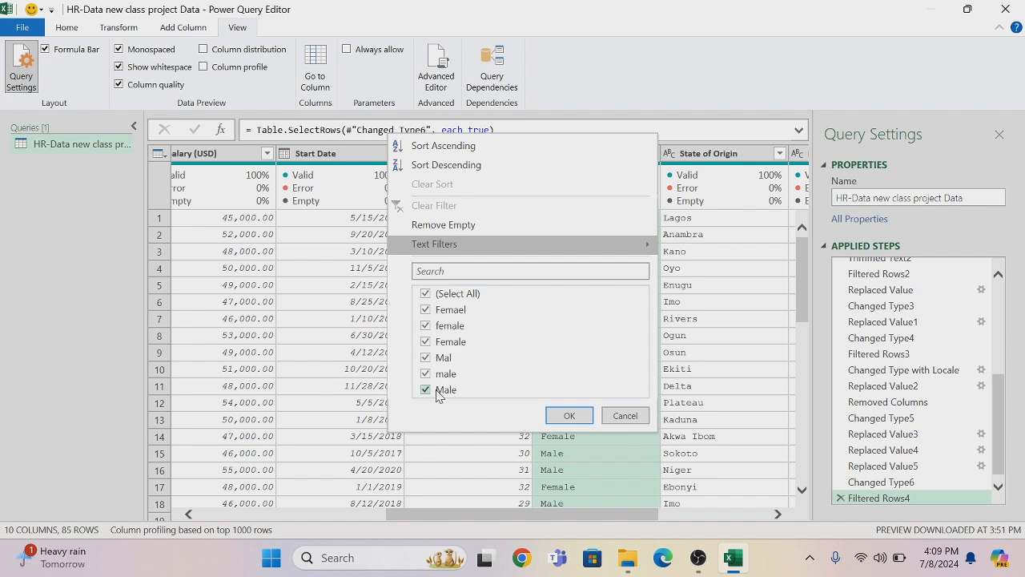
{"action": "left_click", "coordinate": [426, 294]}
{"action": "left_click", "coordinate": [426, 310]}
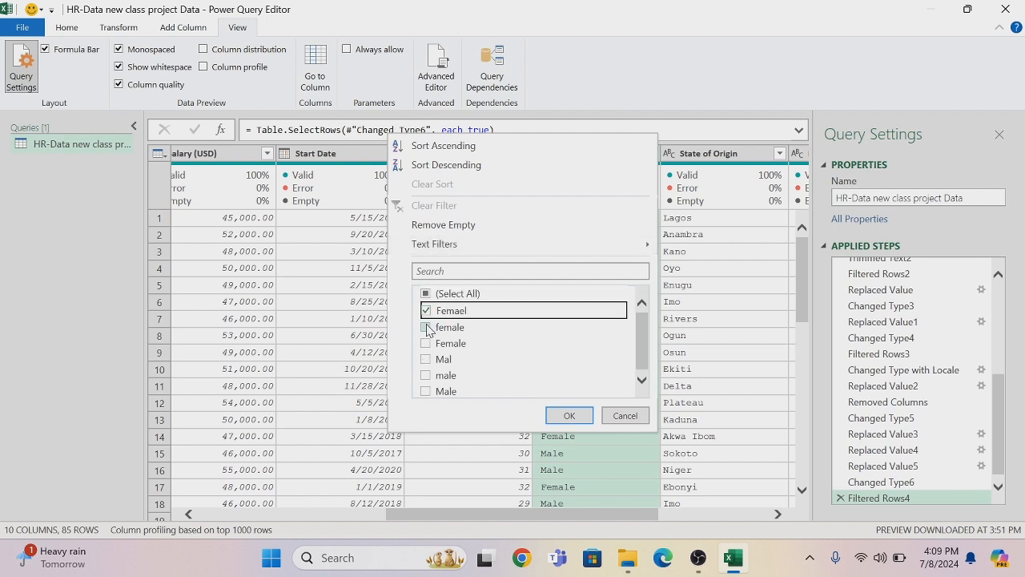
{"action": "left_click", "coordinate": [426, 327]}
{"action": "left_click", "coordinate": [426, 359]}
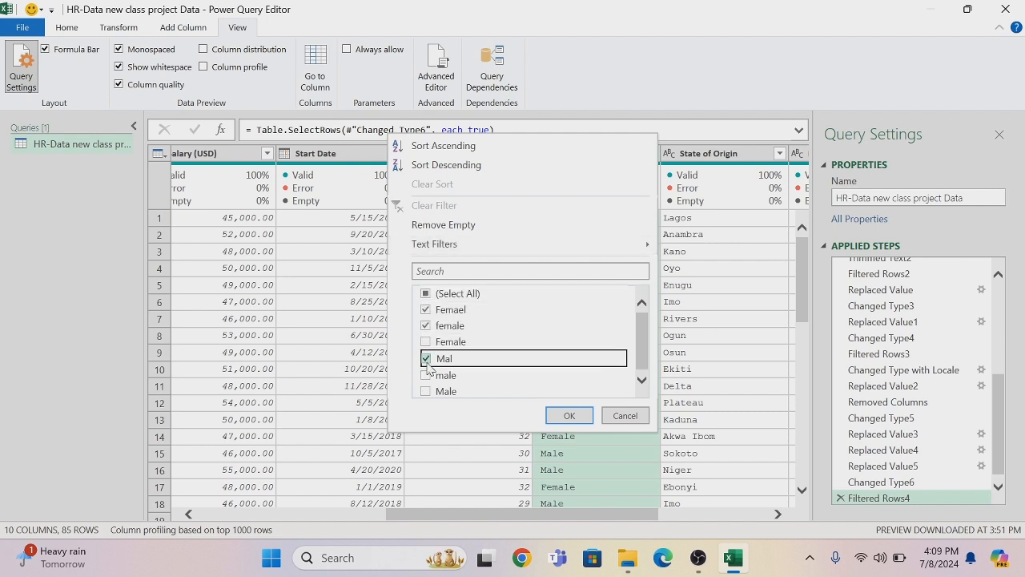
{"action": "left_click", "coordinate": [426, 375]}
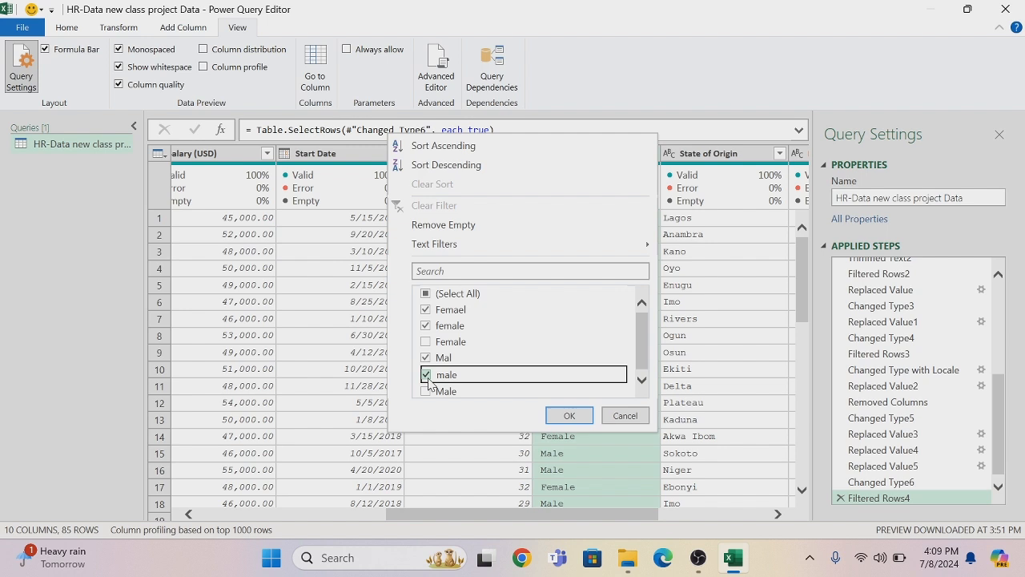
{"action": "left_click", "coordinate": [559, 415]}
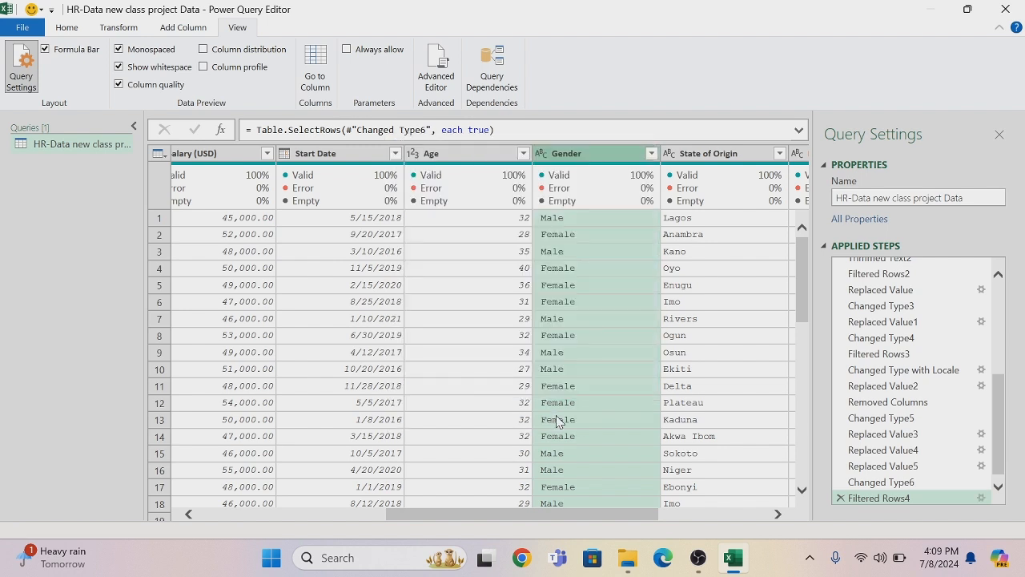
Replace Mal with Male in the Gender column, matching entire cell contents
{"action": "right_click", "coordinate": [558, 218]}
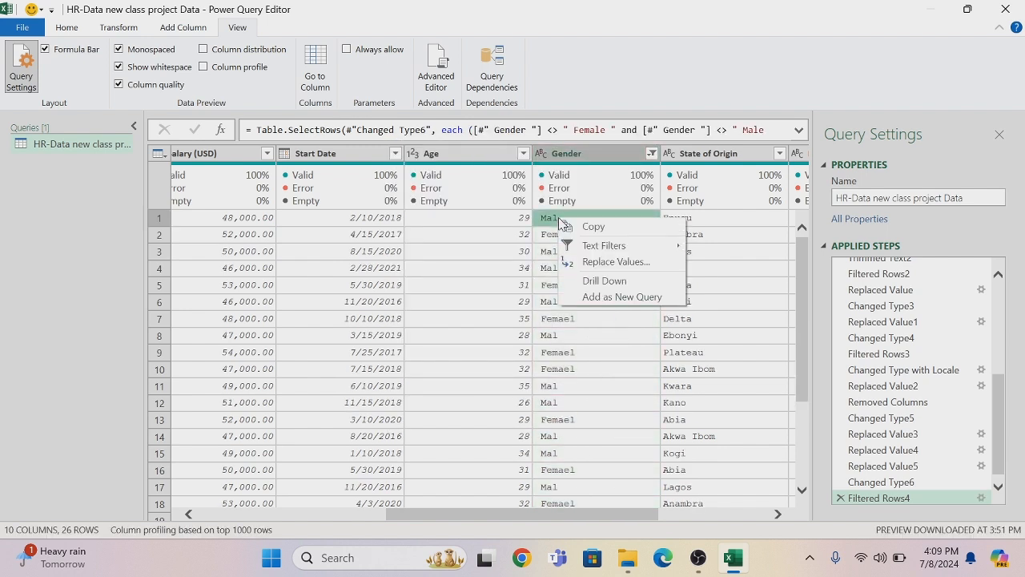
{"action": "left_click", "coordinate": [606, 263]}
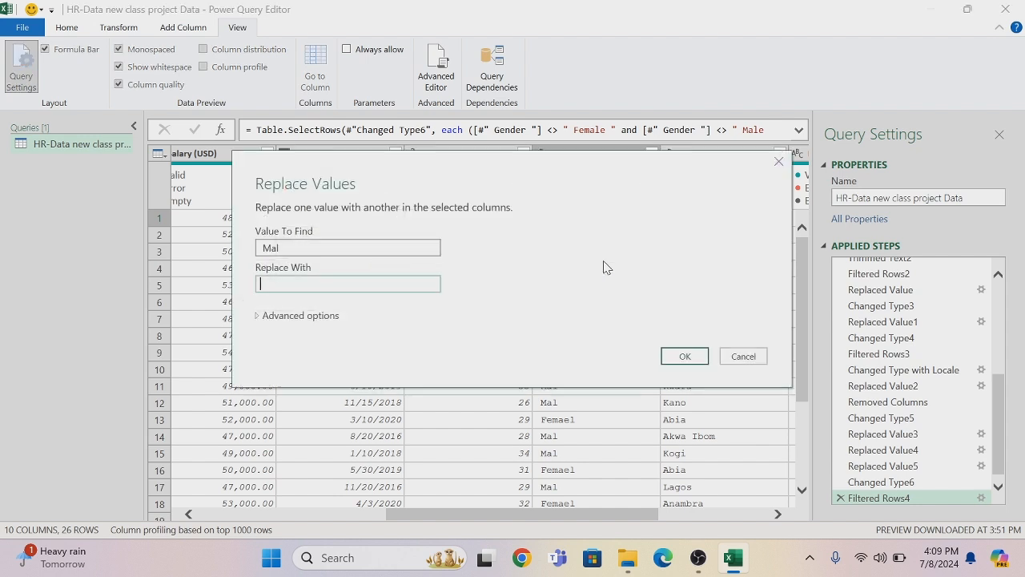
{"action": "type", "text": "Male"}
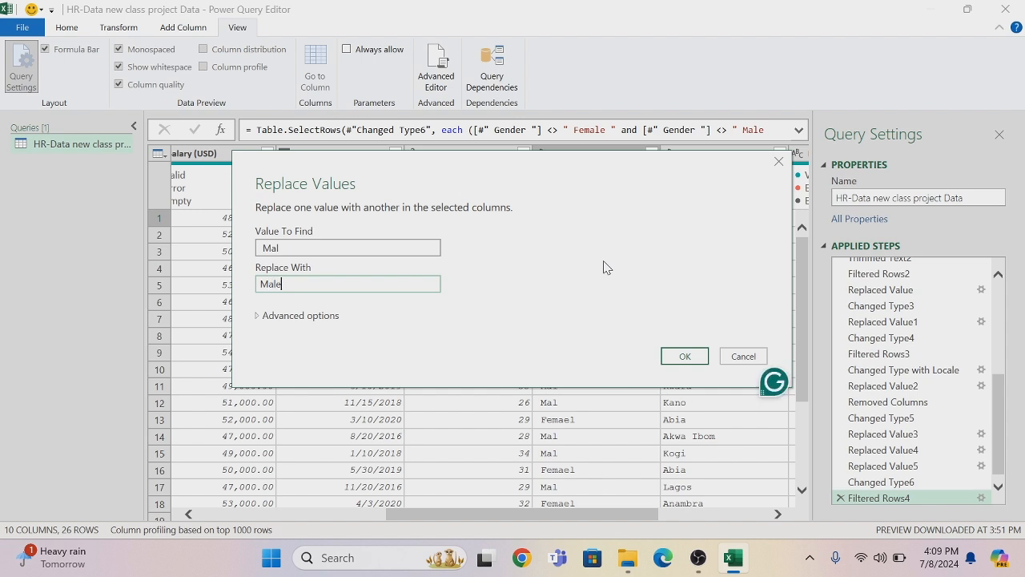
{"action": "left_click", "coordinate": [318, 317]}
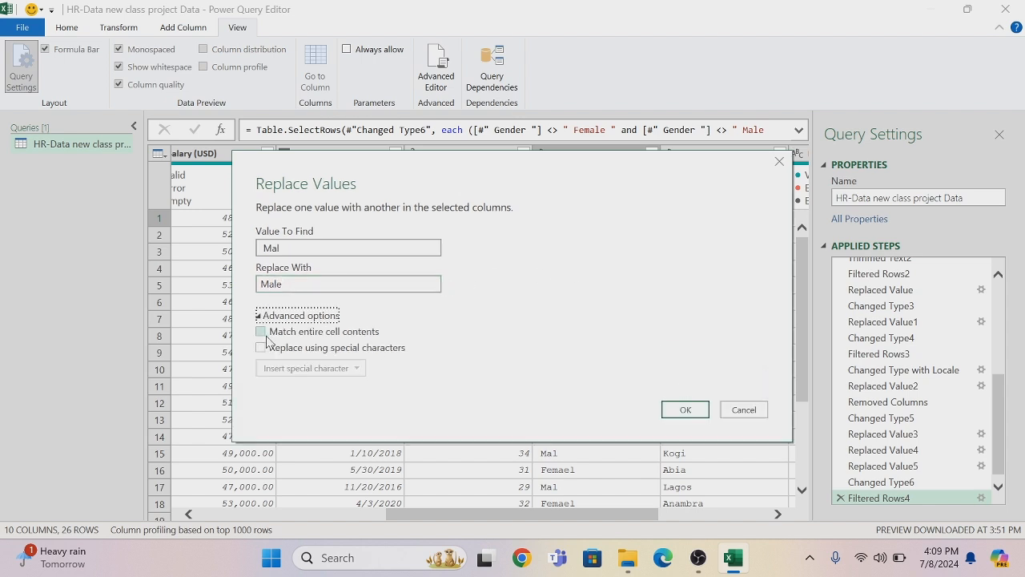
{"action": "left_click", "coordinate": [261, 333]}
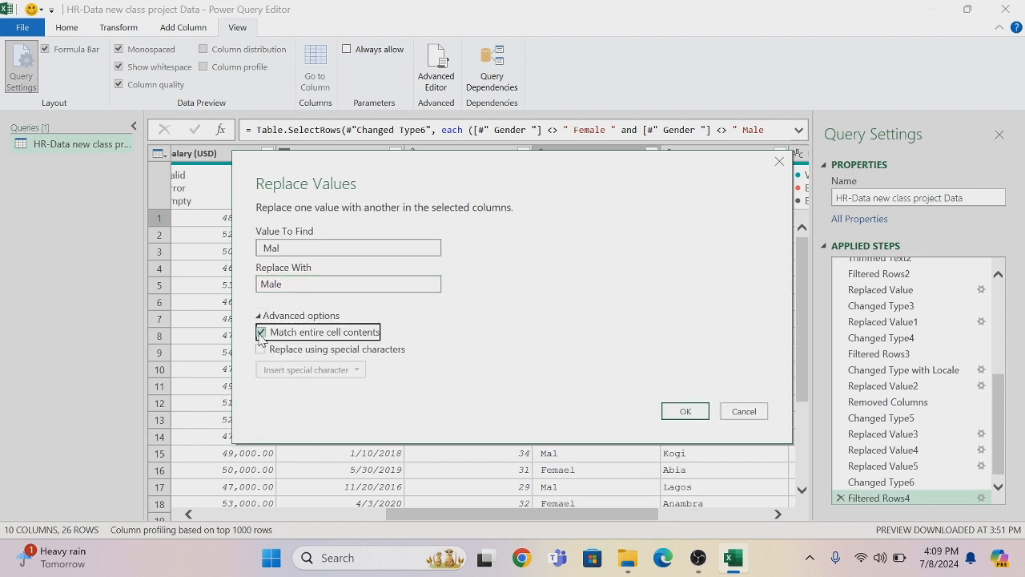
{"action": "left_click", "coordinate": [685, 411]}
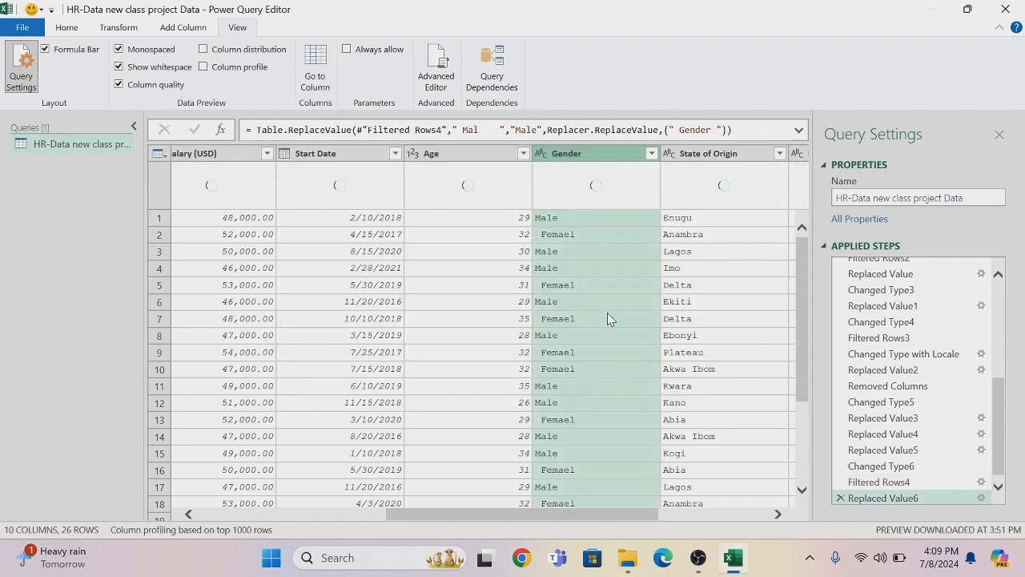
Replace Femael with Female in the Gender column, matching entire cell contents
{"action": "left_click", "coordinate": [571, 236]}
{"action": "right_click", "coordinate": [572, 237]}
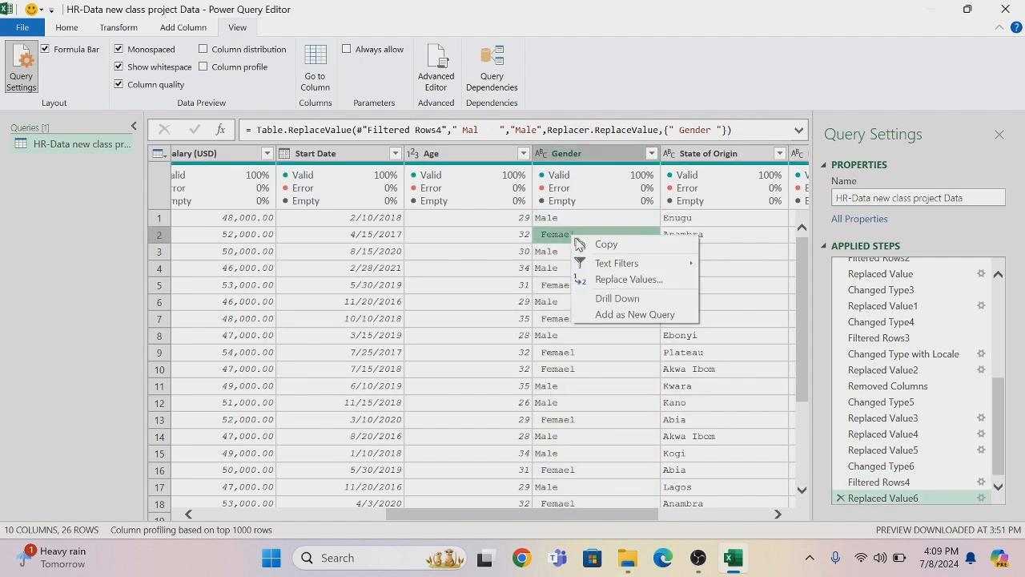
{"action": "left_click", "coordinate": [602, 282]}
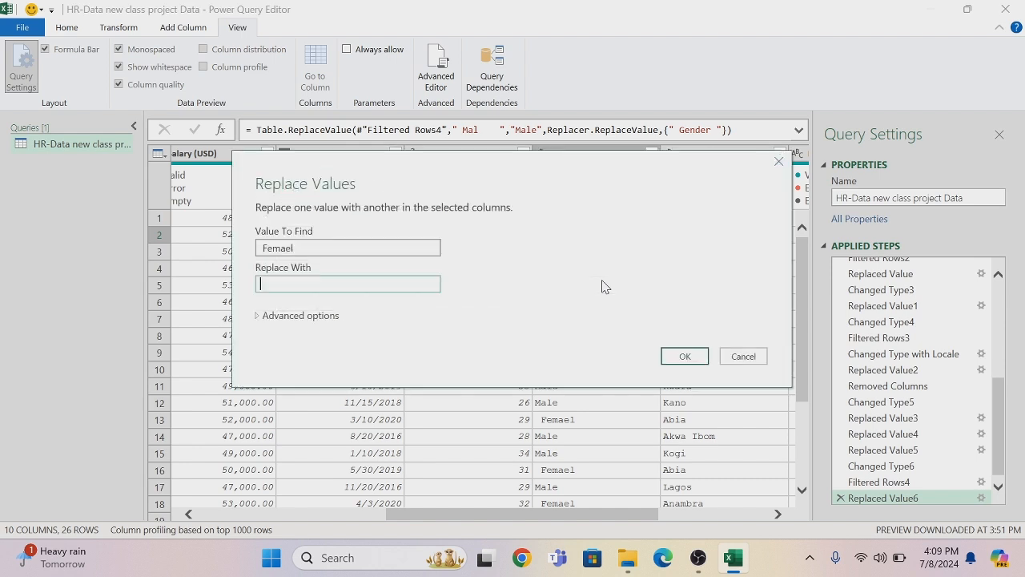
{"action": "type", "text": "Female"}
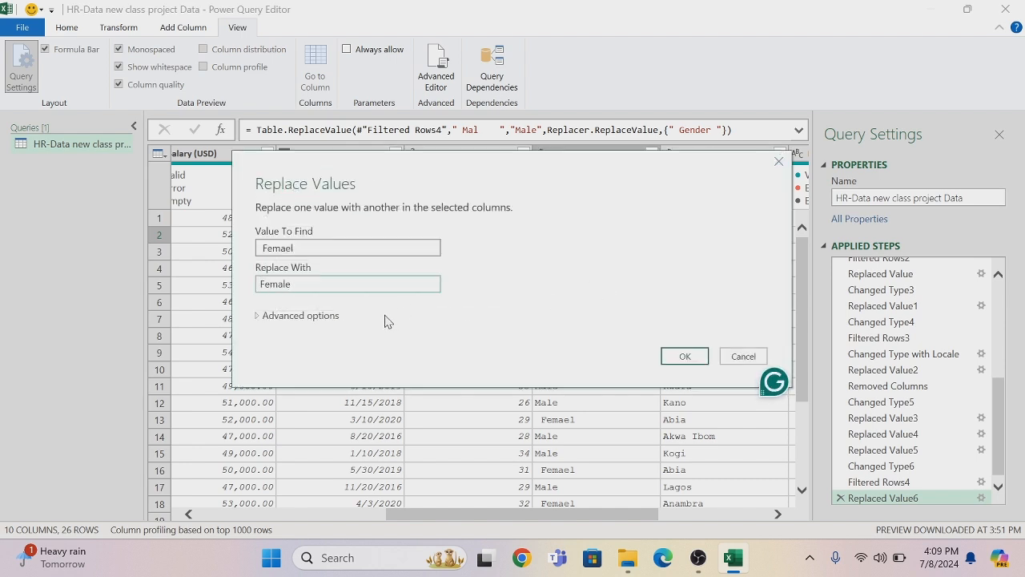
{"action": "left_click", "coordinate": [333, 316]}
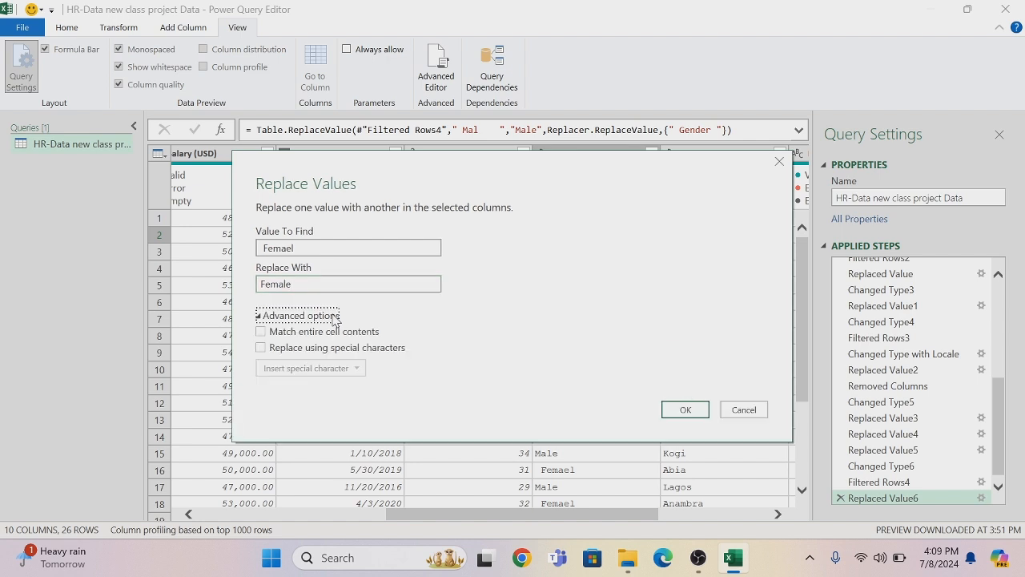
{"action": "left_click", "coordinate": [260, 333]}
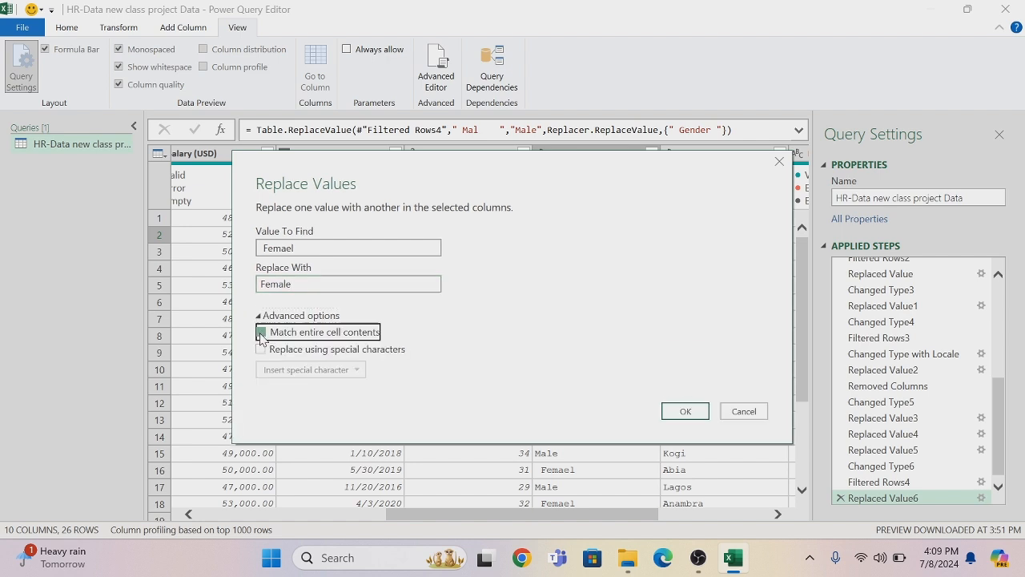
{"action": "left_click", "coordinate": [685, 411]}
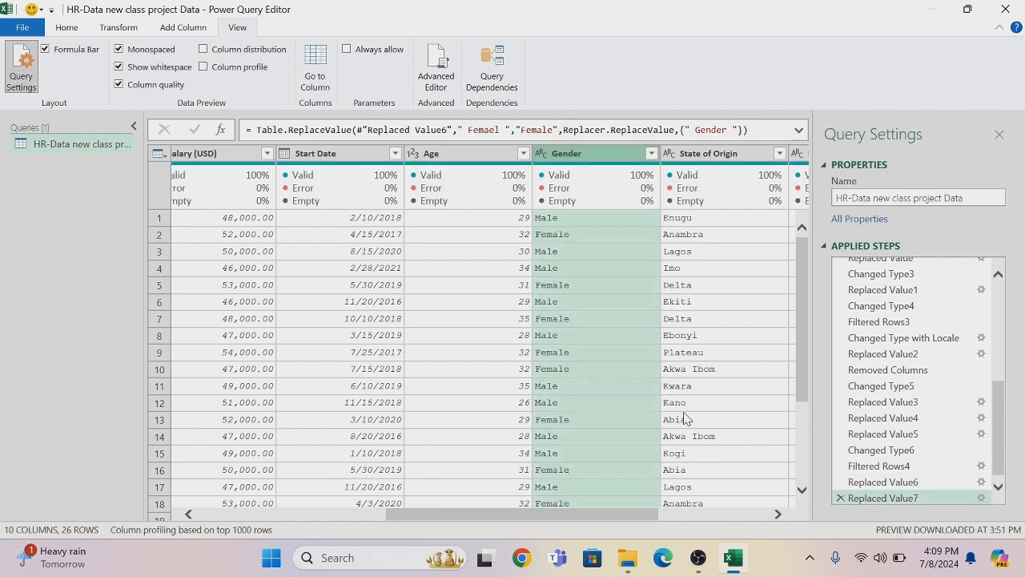
Replace the lowercase female with Female in the Gender column, matching entire cell contents
{"action": "left_click_drag", "start_coordinate": [802, 313], "coordinate": [786, 415]}
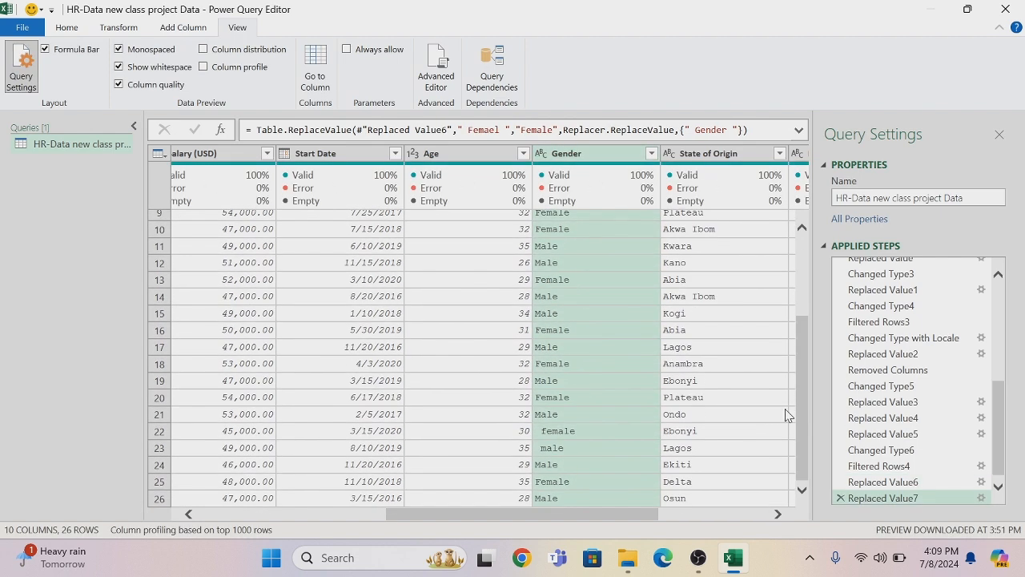
{"action": "right_click", "coordinate": [561, 437]}
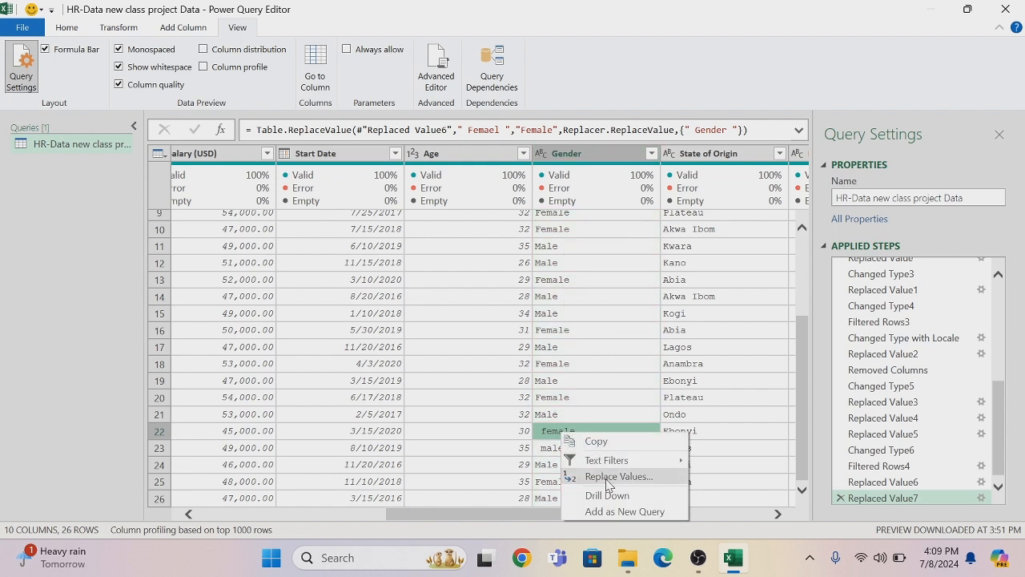
{"action": "left_click", "coordinate": [616, 476]}
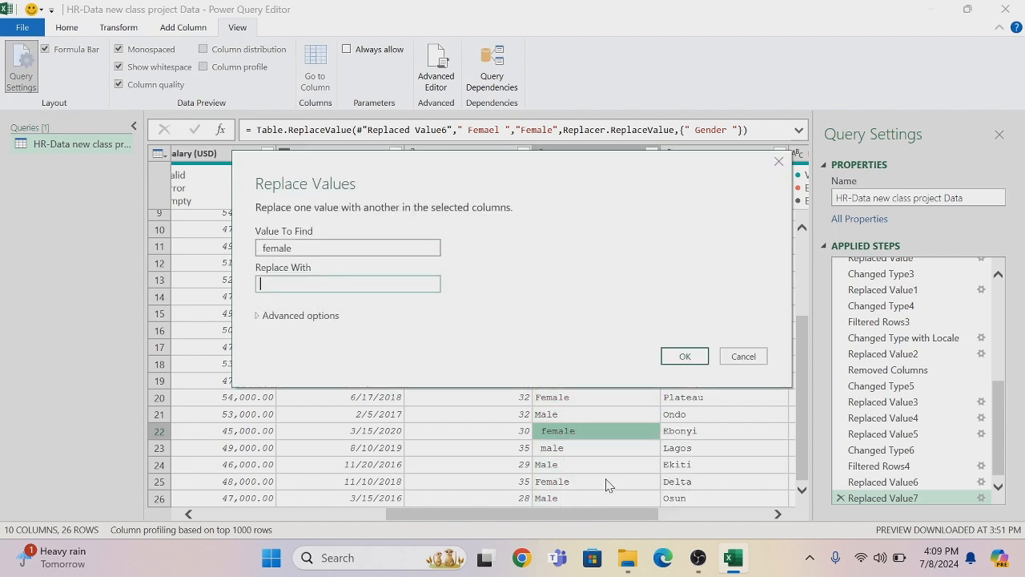
{"action": "type", "text": "Female"}
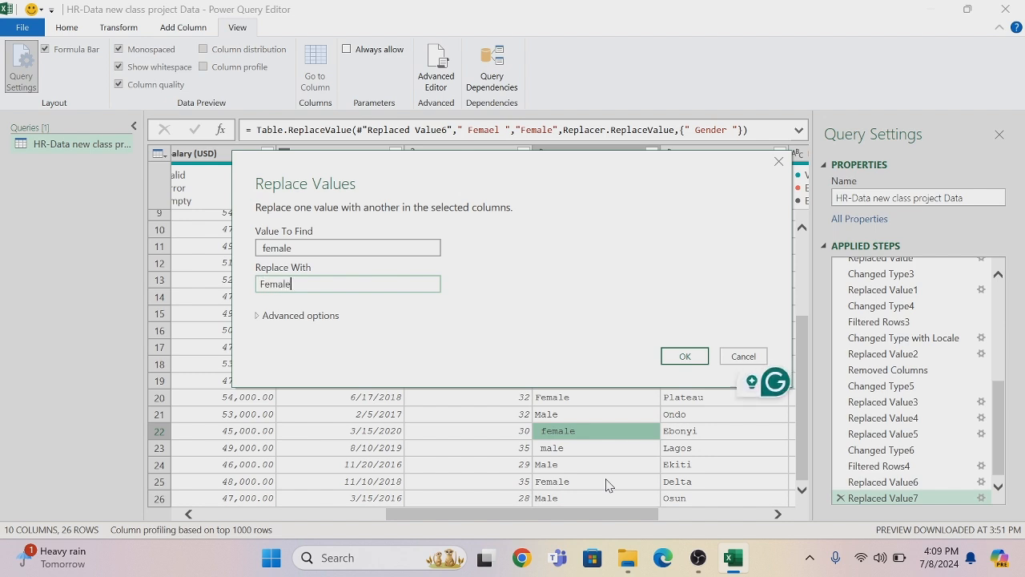
{"action": "left_click", "coordinate": [336, 320]}
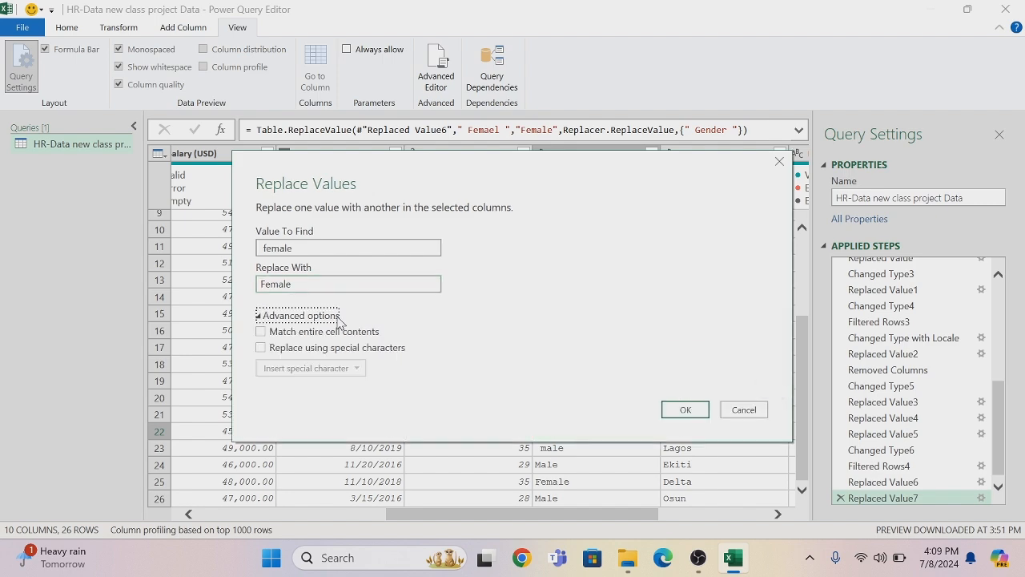
{"action": "left_click", "coordinate": [261, 331]}
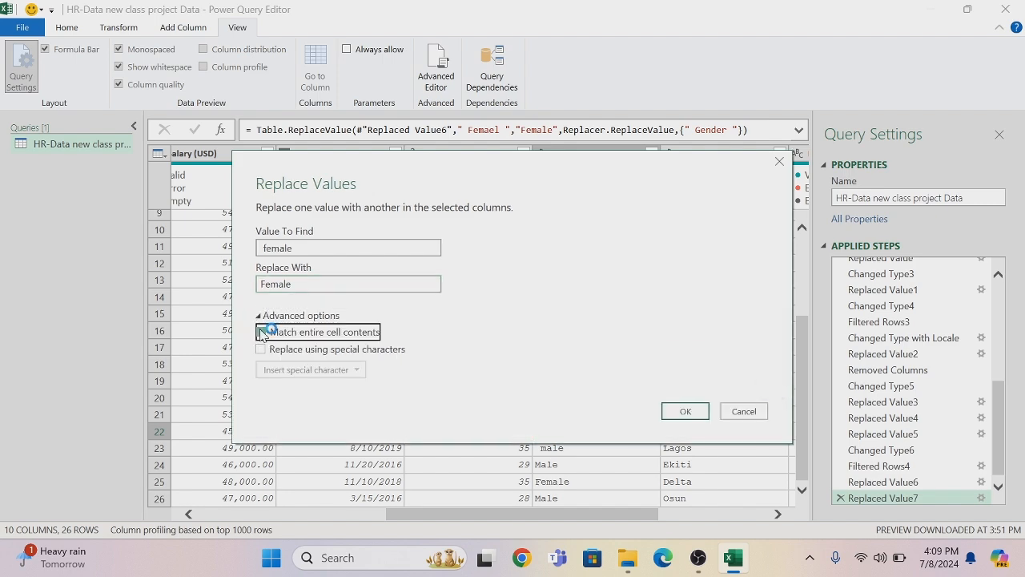
{"action": "left_click", "coordinate": [686, 411]}
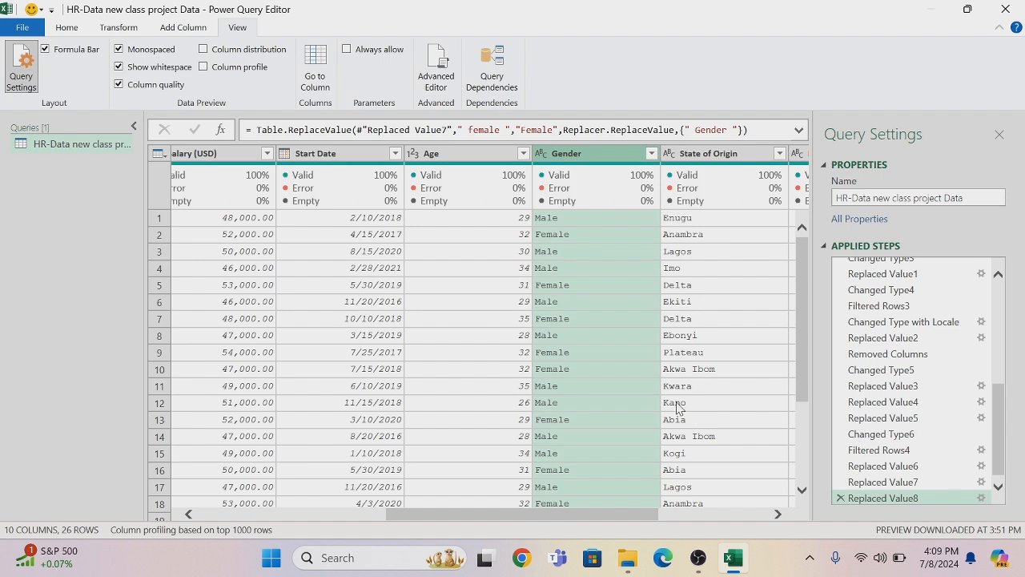
Replace the lowercase male with Male in the Gender column, matching entire cell contents
{"action": "left_click_drag", "start_coordinate": [805, 307], "coordinate": [805, 382]}
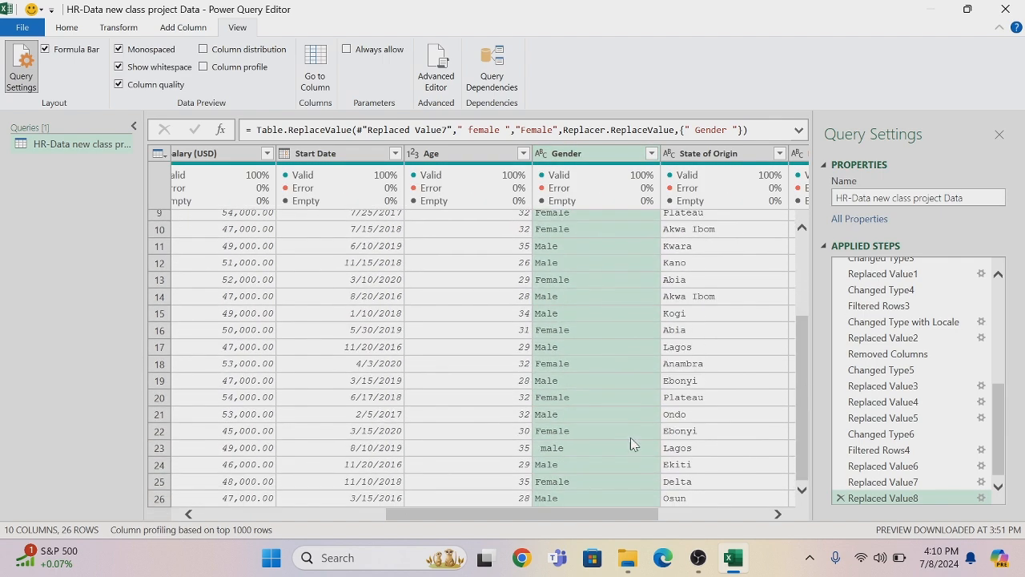
{"action": "right_click", "coordinate": [555, 454]}
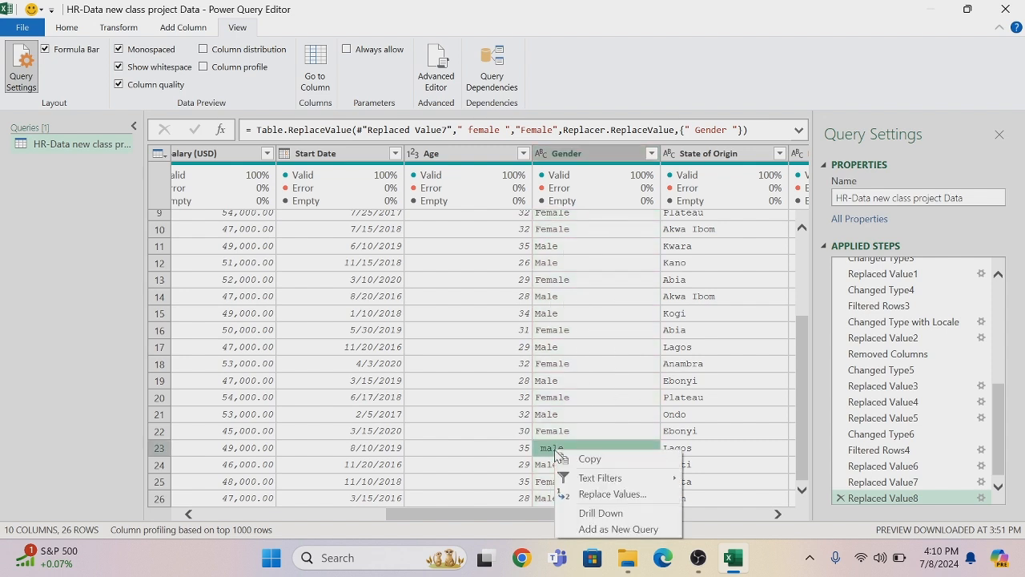
{"action": "left_click", "coordinate": [583, 494]}
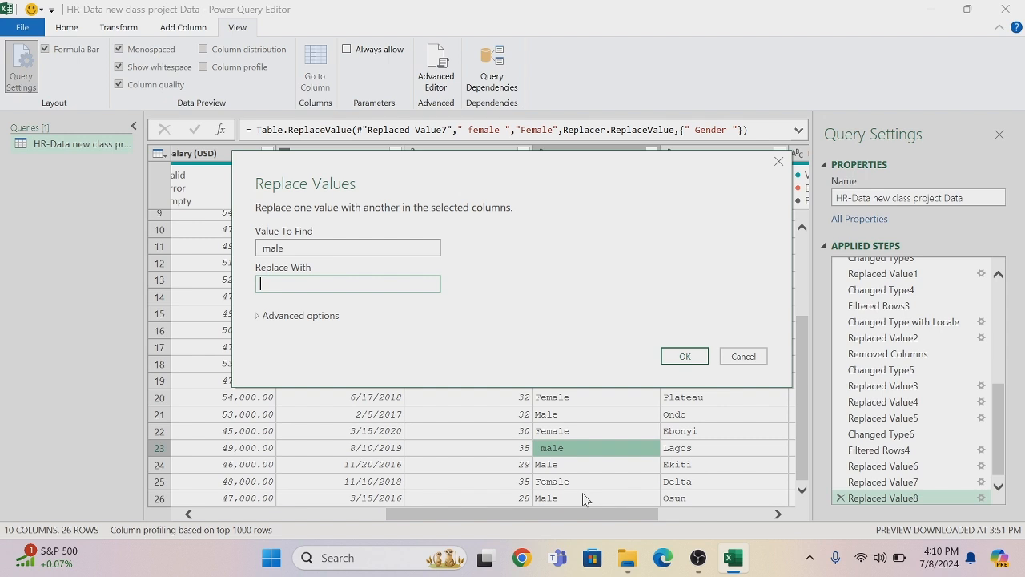
{"action": "type", "text": "Male"}
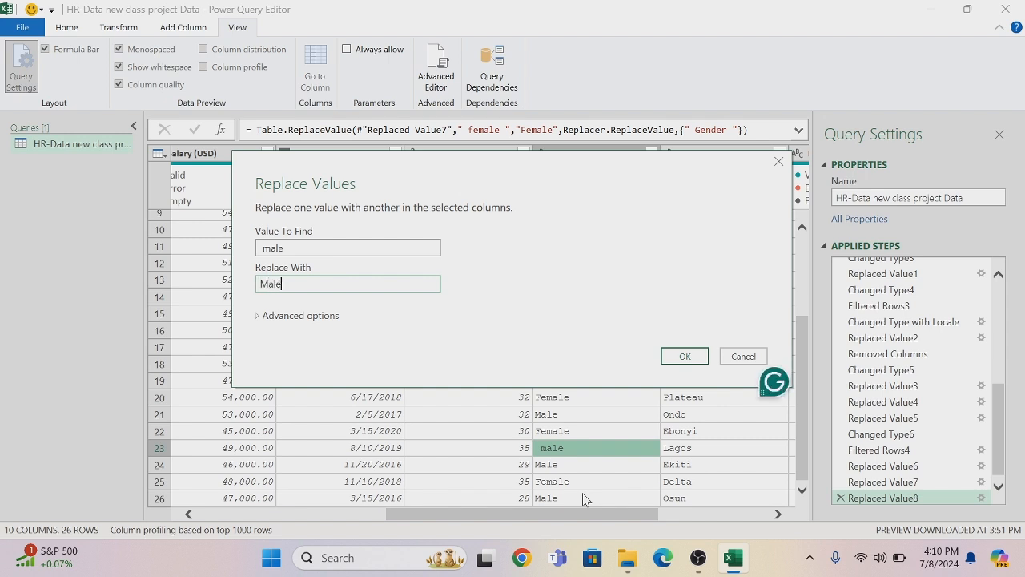
{"action": "left_click", "coordinate": [328, 317]}
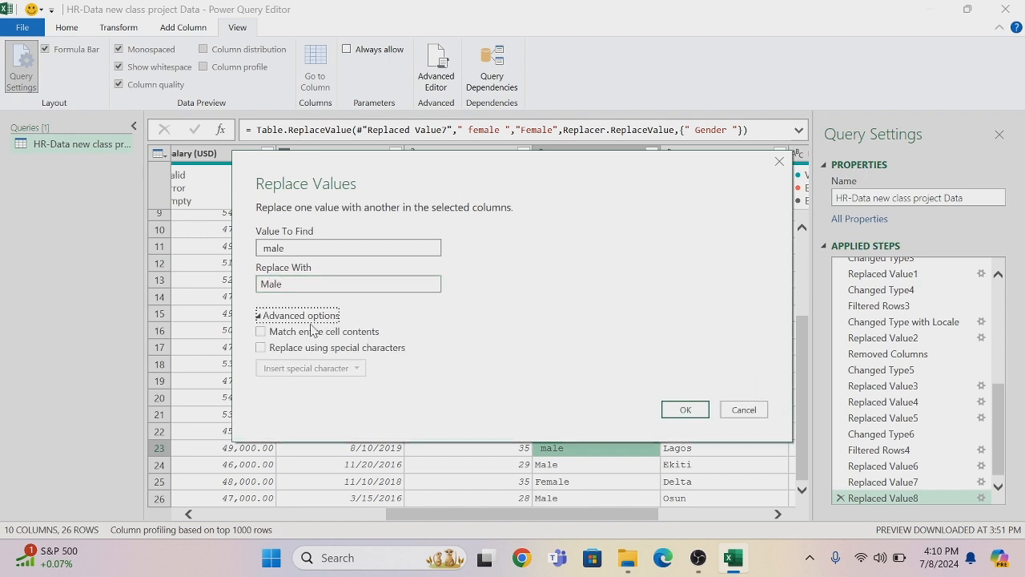
{"action": "left_click", "coordinate": [261, 333]}
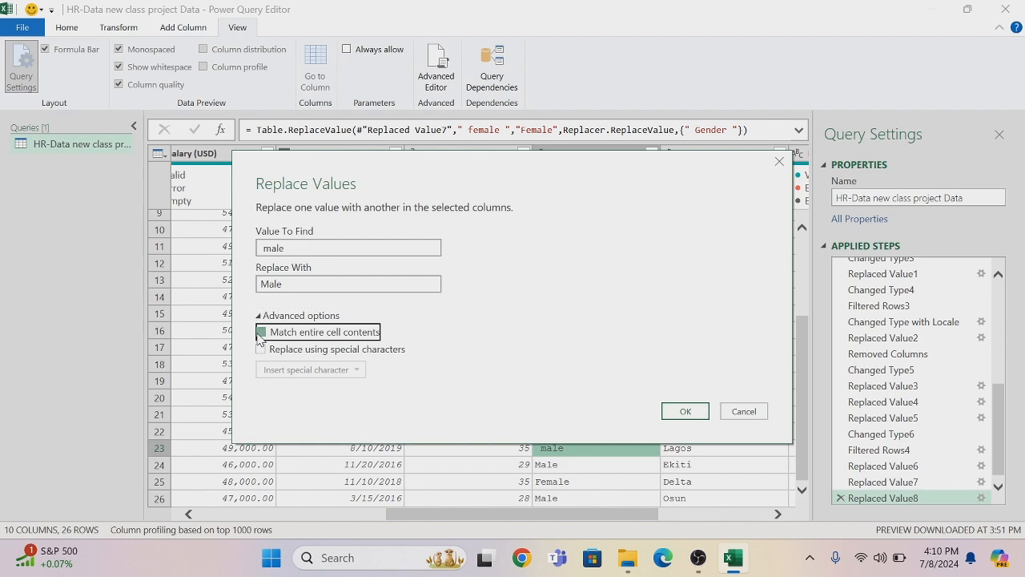
{"action": "left_click", "coordinate": [675, 418]}
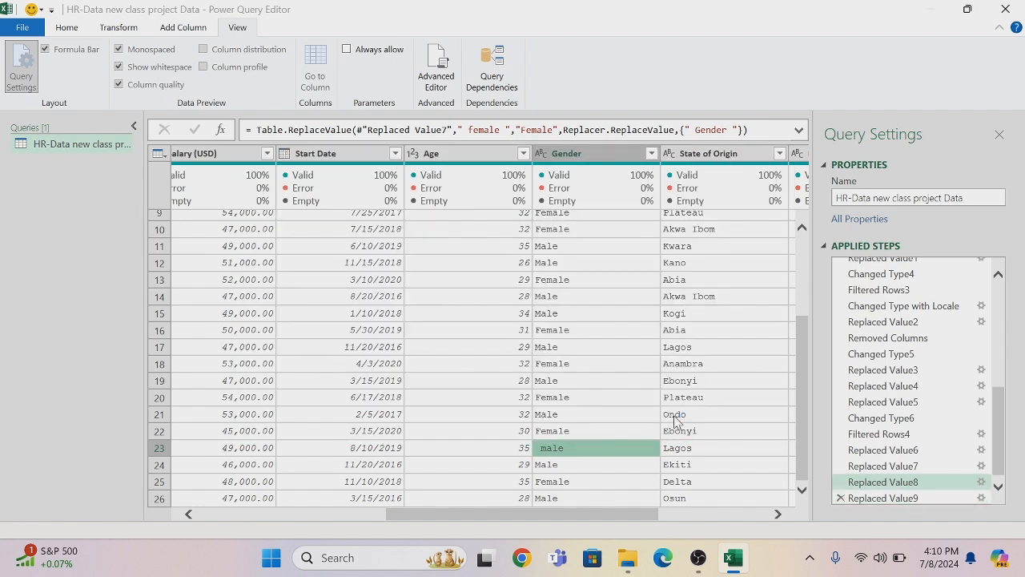
Delete the Filtered Rows4 applied step to remove the row filter on the Gender column
{"action": "right_click", "coordinate": [573, 161]}
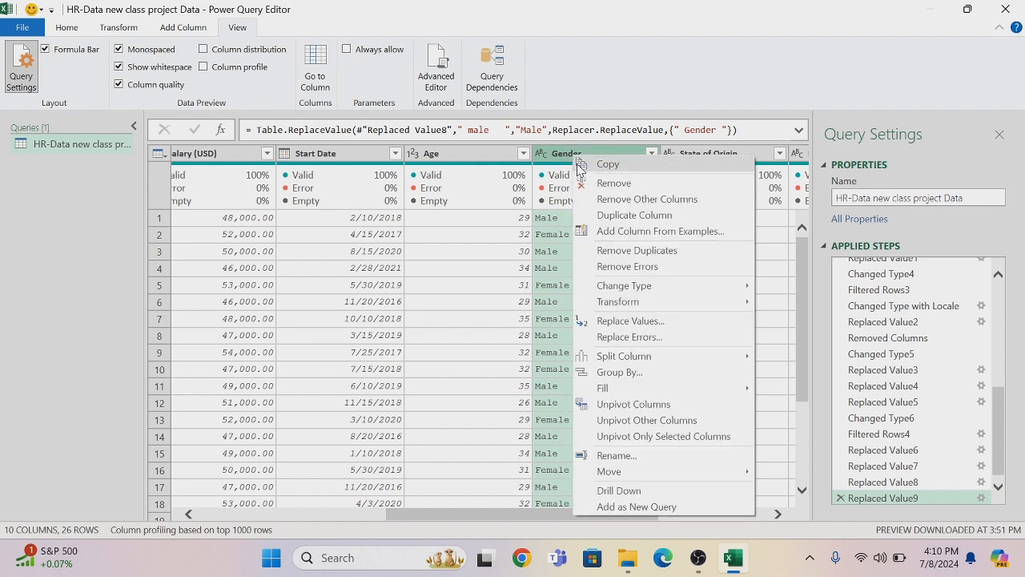
{"action": "left_click", "coordinate": [581, 164]}
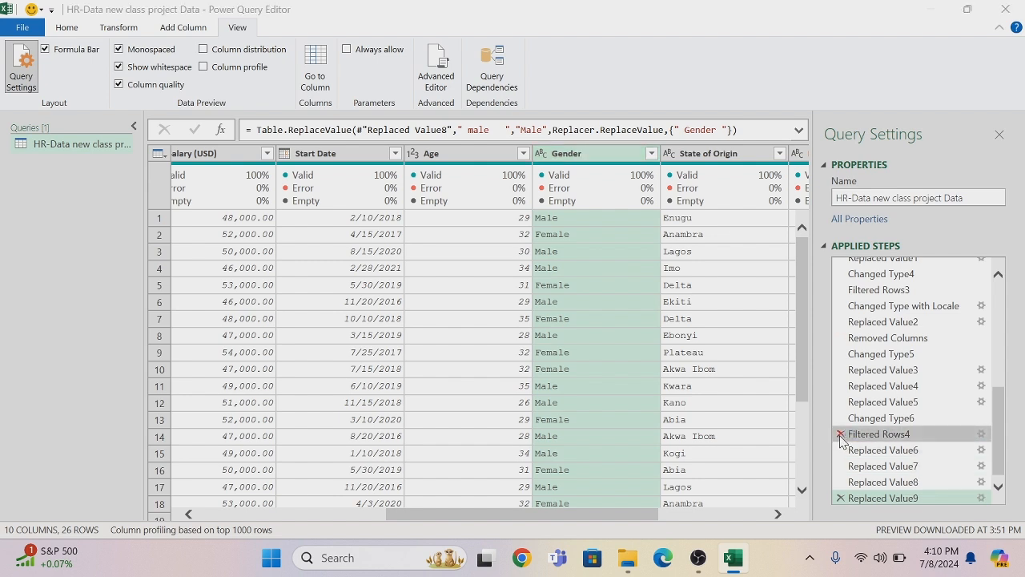
{"action": "left_click", "coordinate": [841, 435]}
{"action": "left_click", "coordinate": [588, 309]}
Trim the Gender column's text and check its list of distinct values, keeping all of them selected
{"action": "right_click", "coordinate": [586, 154]}
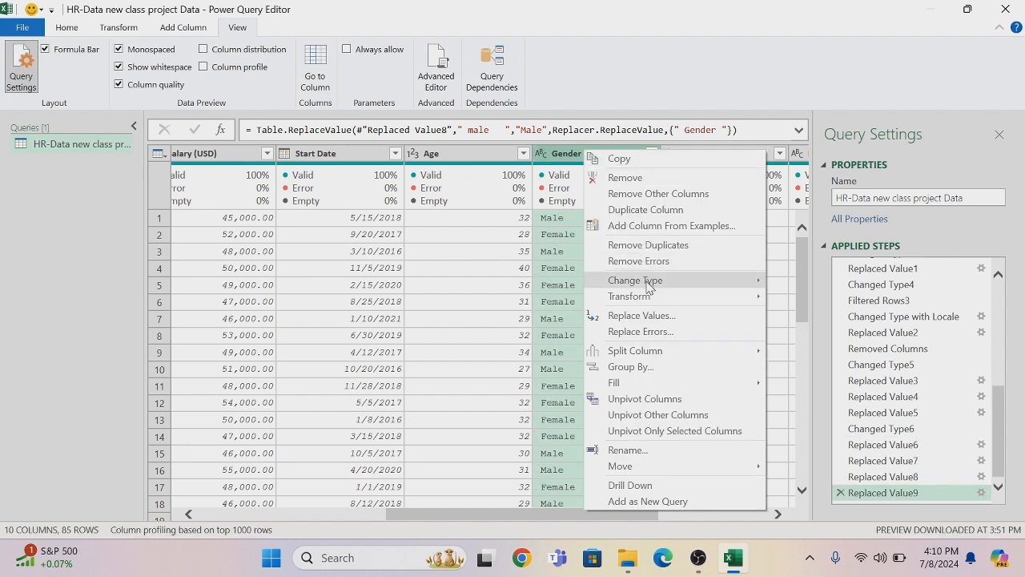
{"action": "mouse_move", "coordinate": [651, 307]}
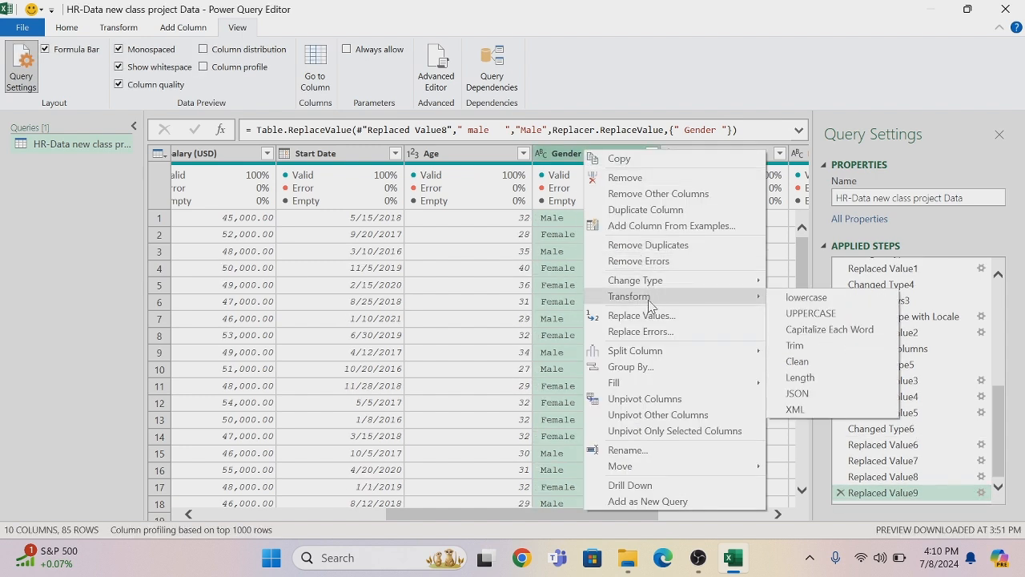
{"action": "left_click", "coordinate": [805, 354]}
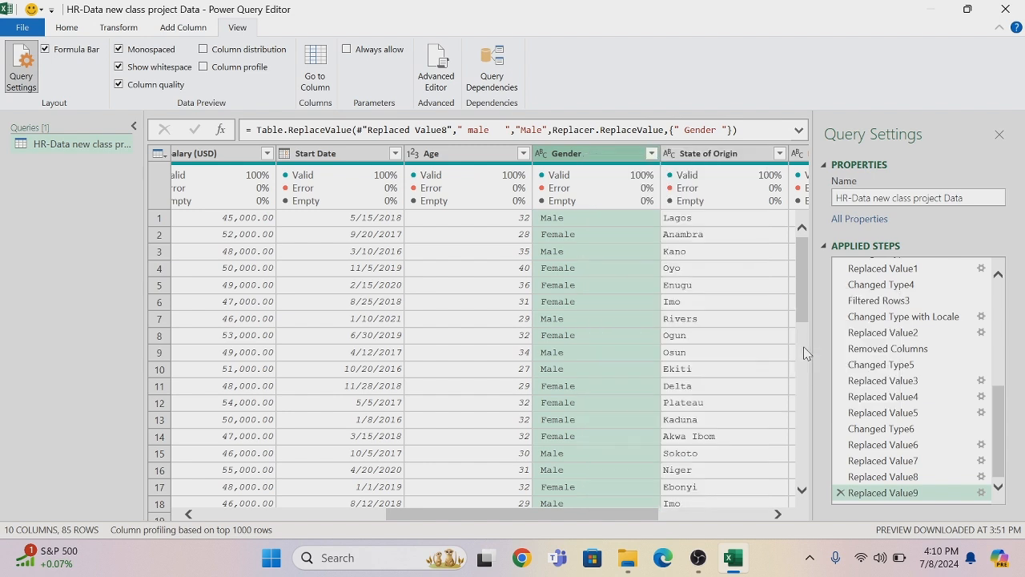
{"action": "left_click", "coordinate": [652, 154]}
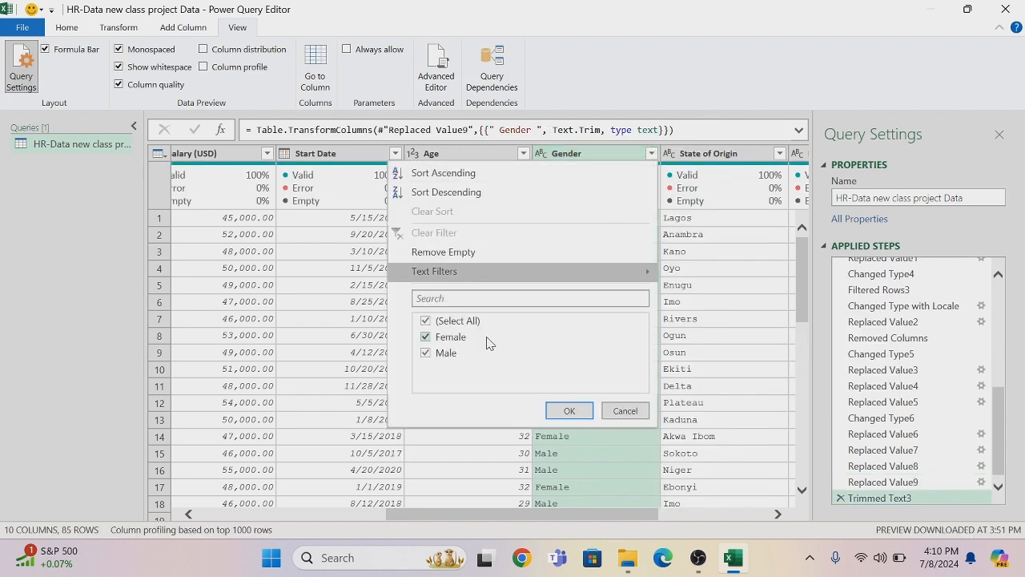
{"action": "left_click", "coordinate": [568, 410]}
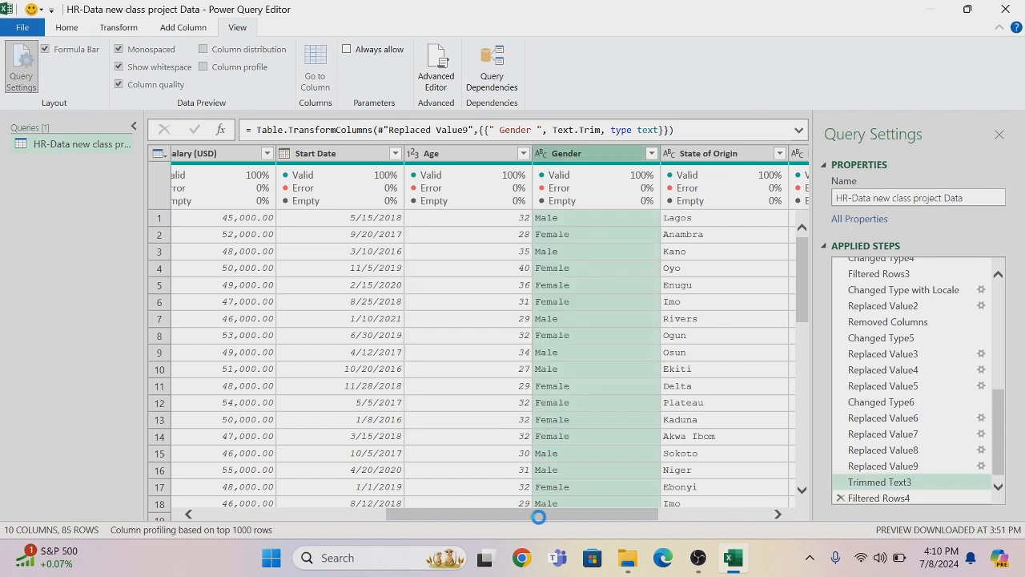
Trim the State of Origin column's text and check its list of distinct values, keeping all of them selected
{"action": "left_click_drag", "start_coordinate": [534, 513], "coordinate": [591, 513]}
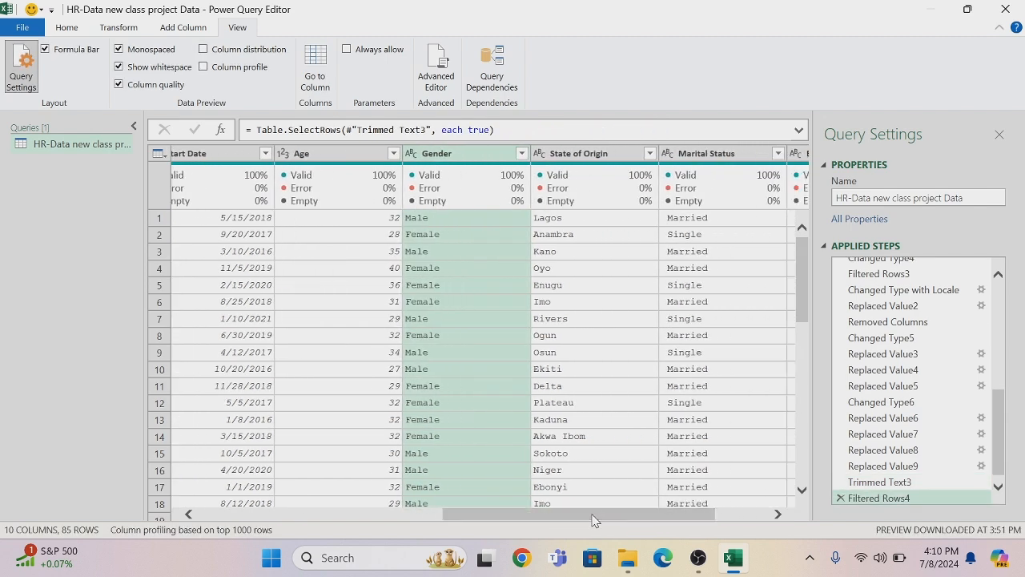
{"action": "right_click", "coordinate": [593, 157]}
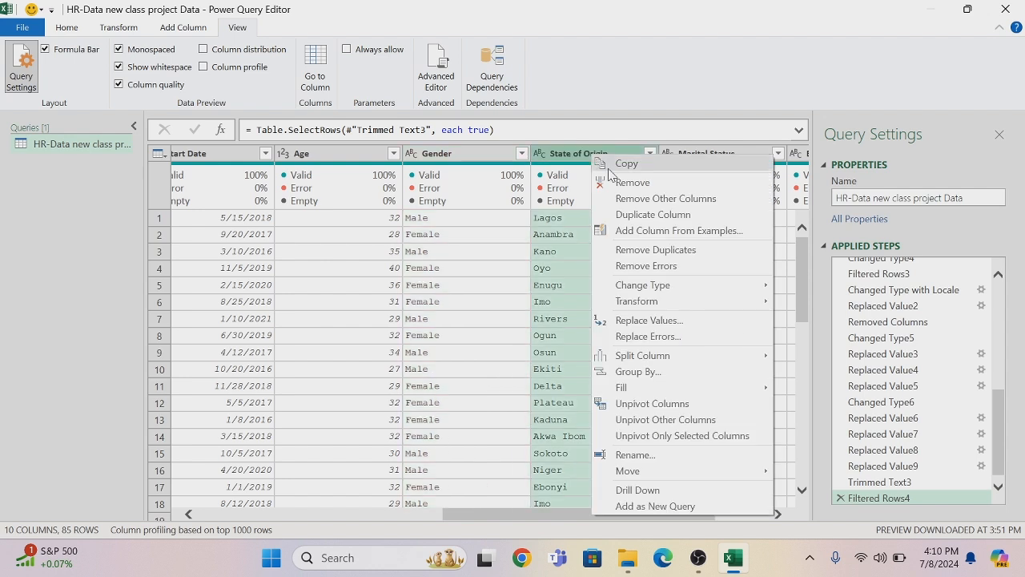
{"action": "mouse_move", "coordinate": [649, 303]}
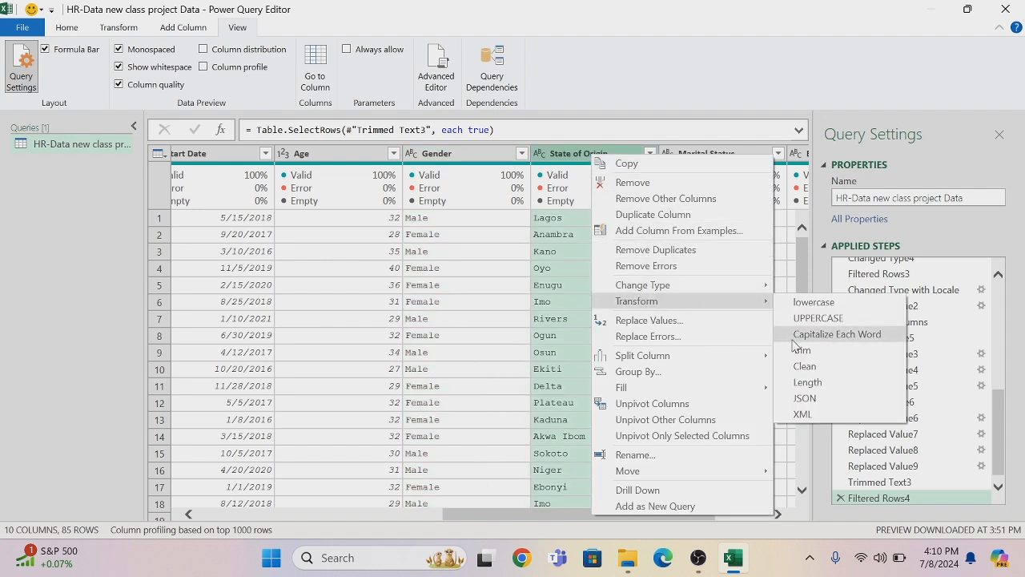
{"action": "left_click", "coordinate": [825, 336]}
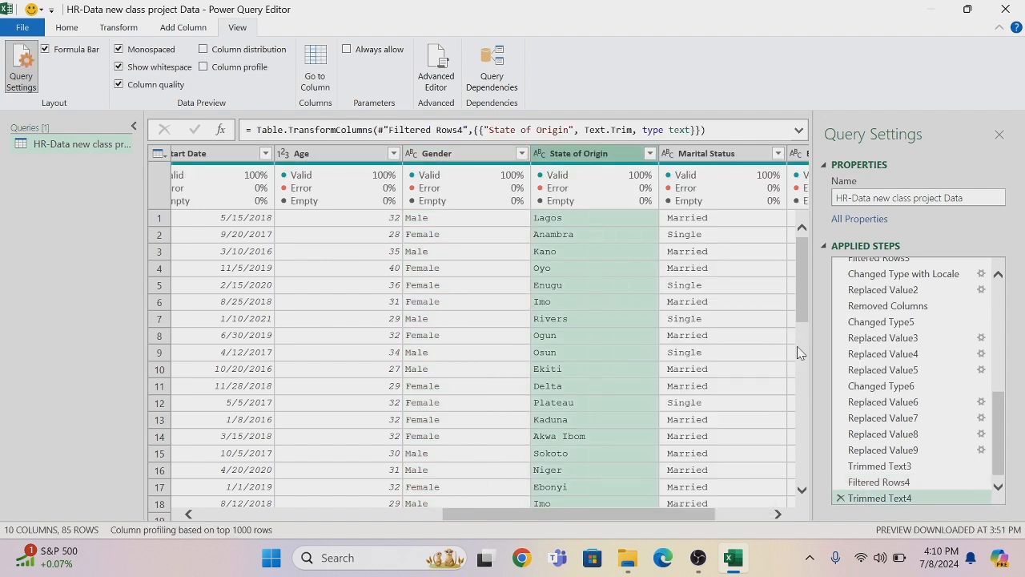
{"action": "left_click", "coordinate": [650, 154]}
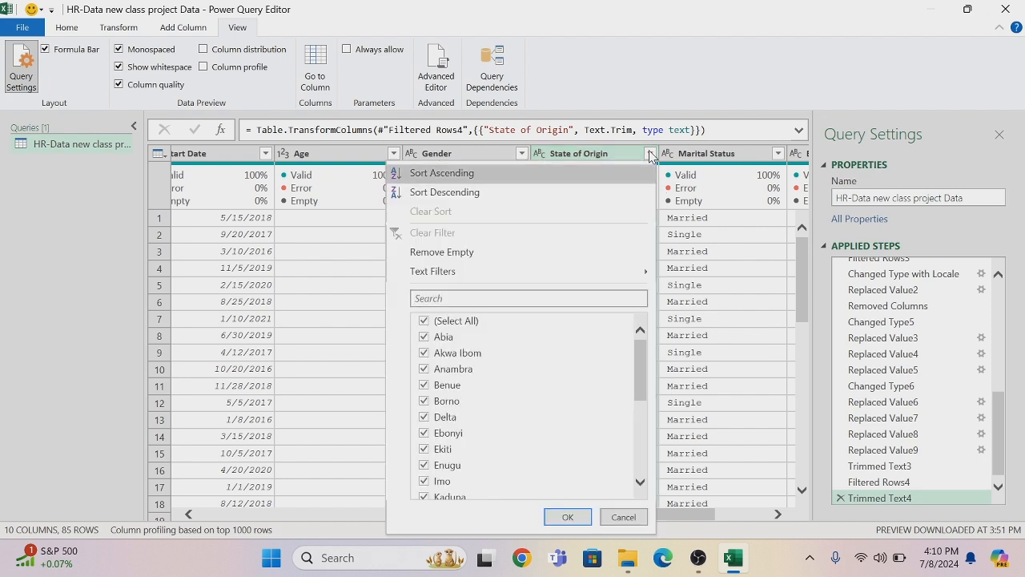
{"action": "left_click_drag", "start_coordinate": [642, 347], "coordinate": [651, 269]}
{"action": "left_click", "coordinate": [565, 515]}
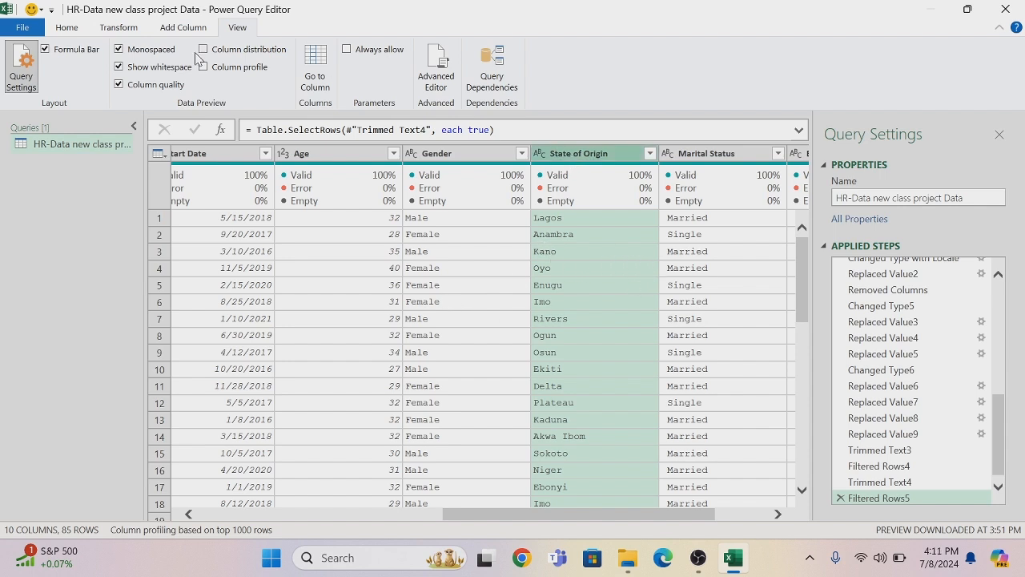
Add a column from examples based on State of Origin, giving Lagos State as the sample value for the first row
{"action": "left_click", "coordinate": [178, 30]}
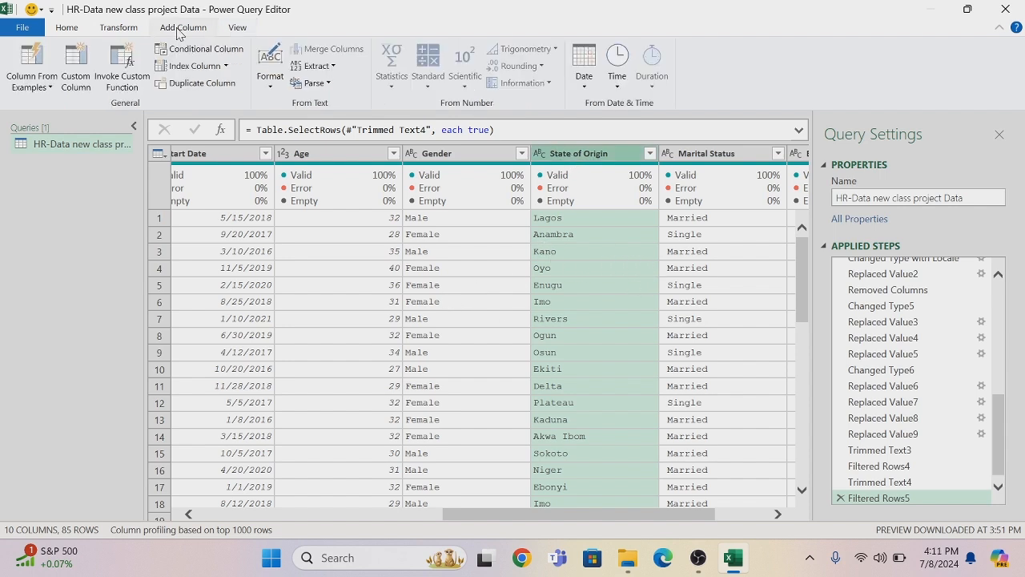
{"action": "left_click", "coordinate": [51, 87]}
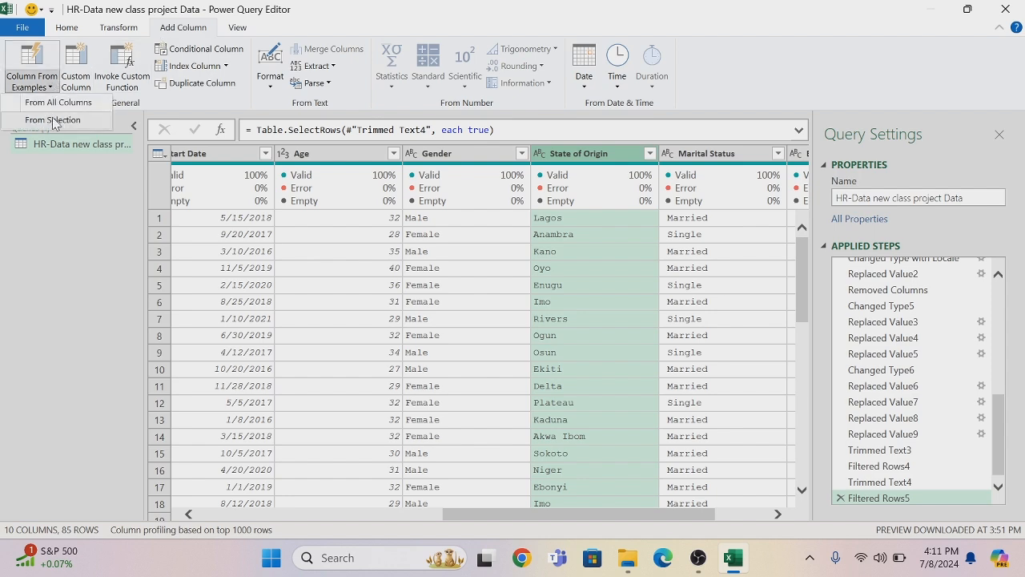
{"action": "left_click", "coordinate": [52, 120]}
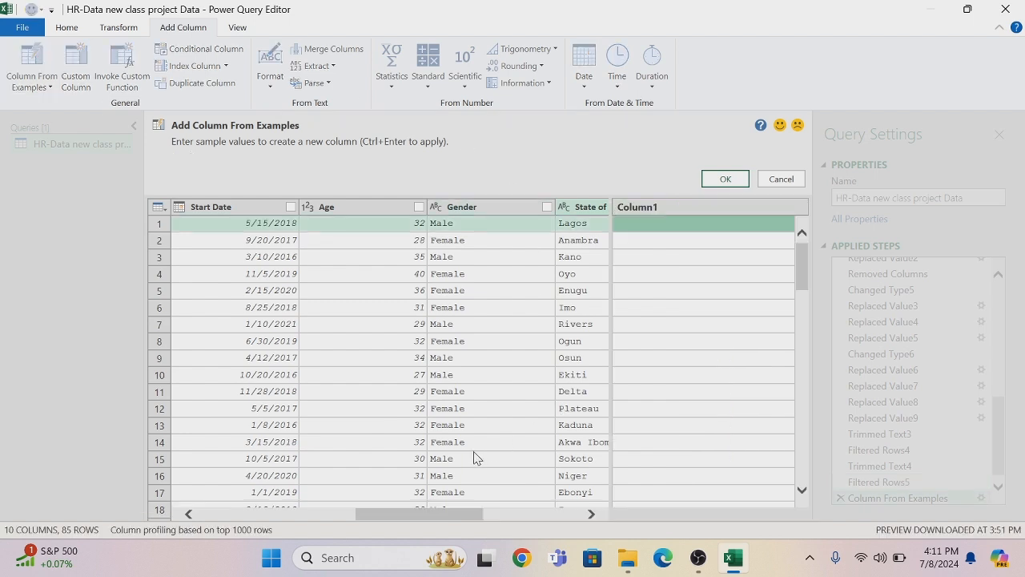
{"action": "left_click", "coordinate": [636, 227]}
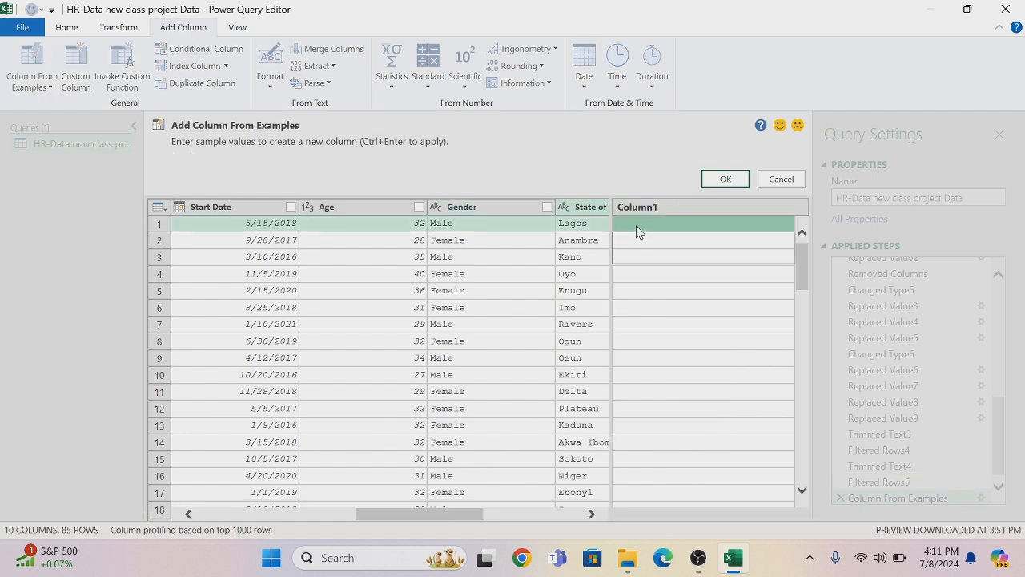
{"action": "type", "text": "L"}
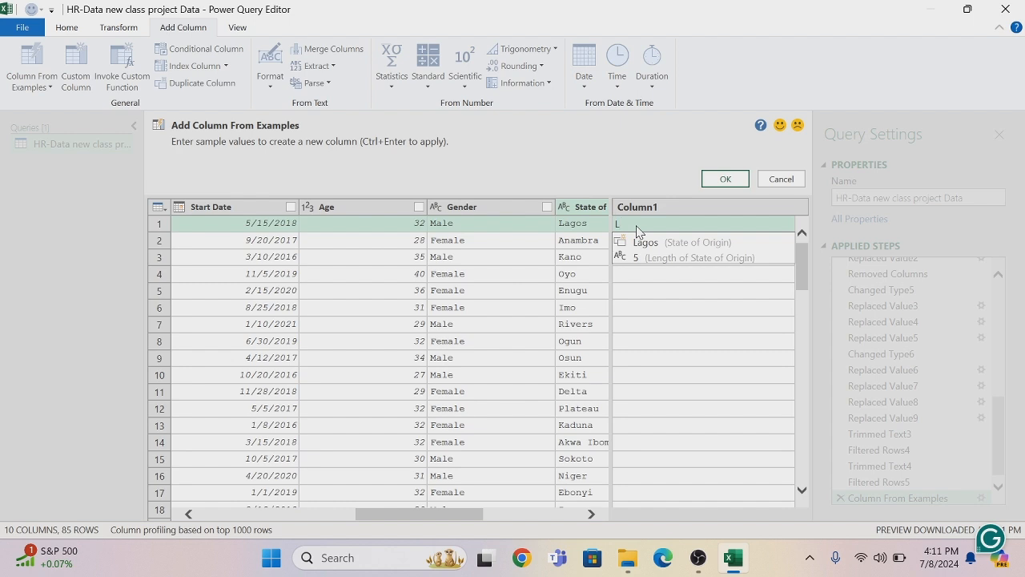
{"action": "type", "text": "agos"}
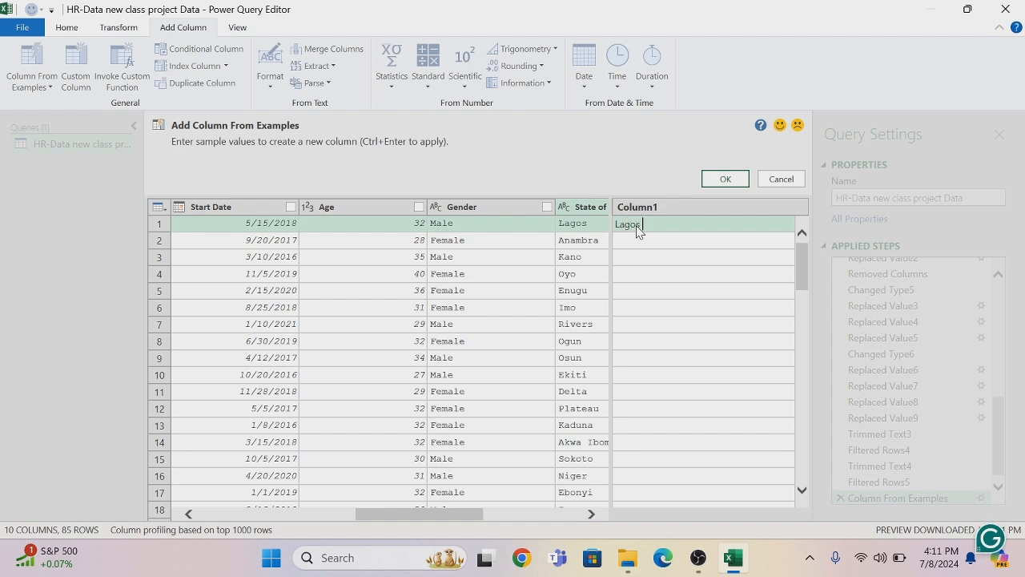
{"action": "type", "text": " State"}
{"action": "key", "text": "Return"}
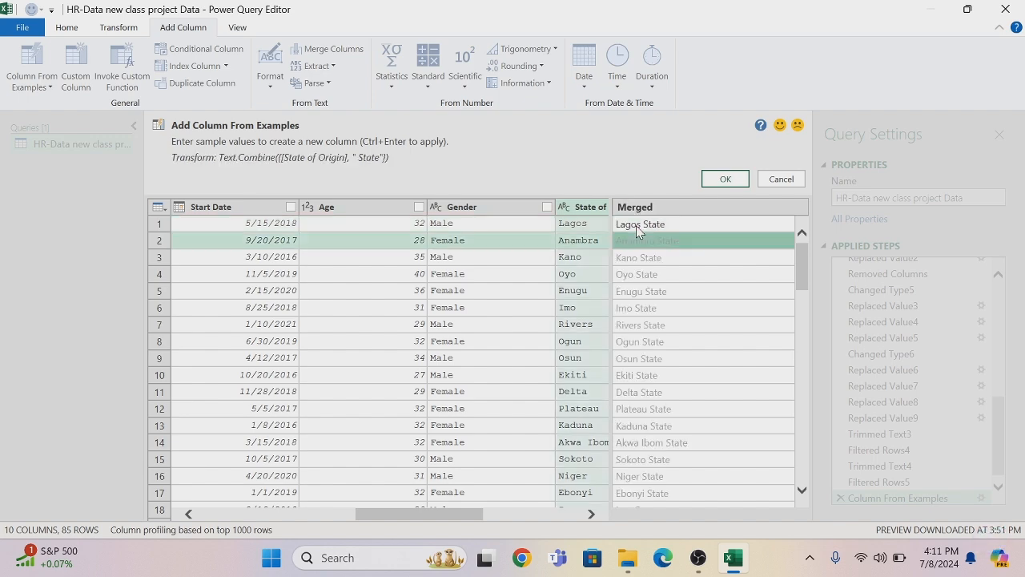
{"action": "left_click", "coordinate": [726, 181]}
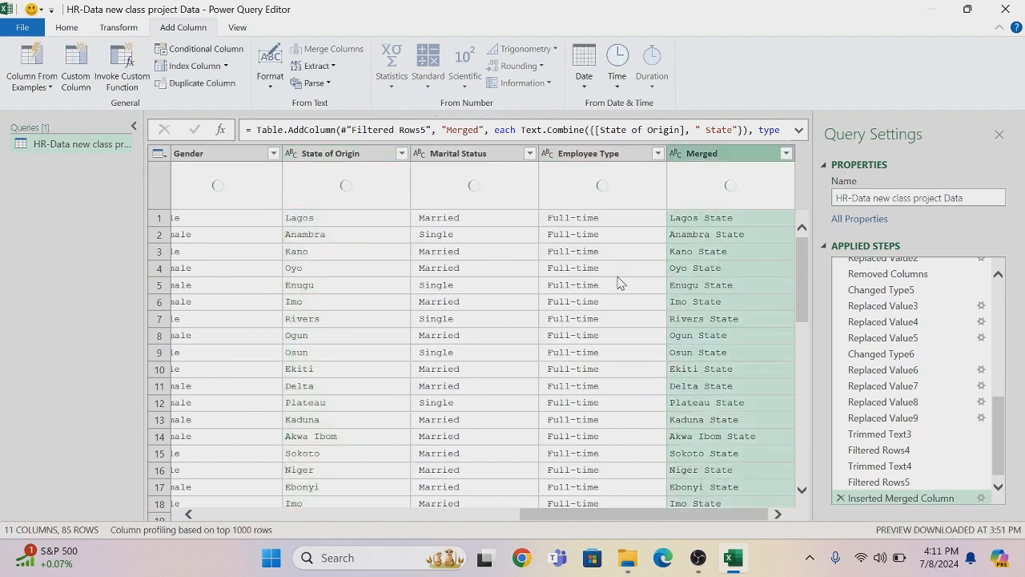
Remove the original State of Origin column and rename the Merged column as State Of Origin
{"action": "right_click", "coordinate": [338, 159]}
{"action": "left_click", "coordinate": [365, 186]}
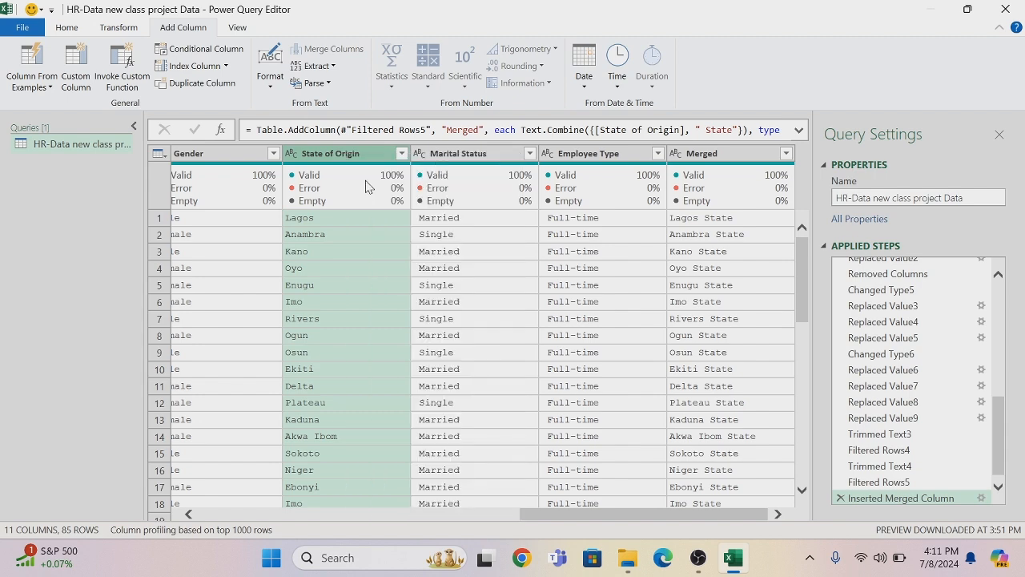
{"action": "double_click", "coordinate": [729, 154]}
{"action": "key", "text": "BackSpace"}
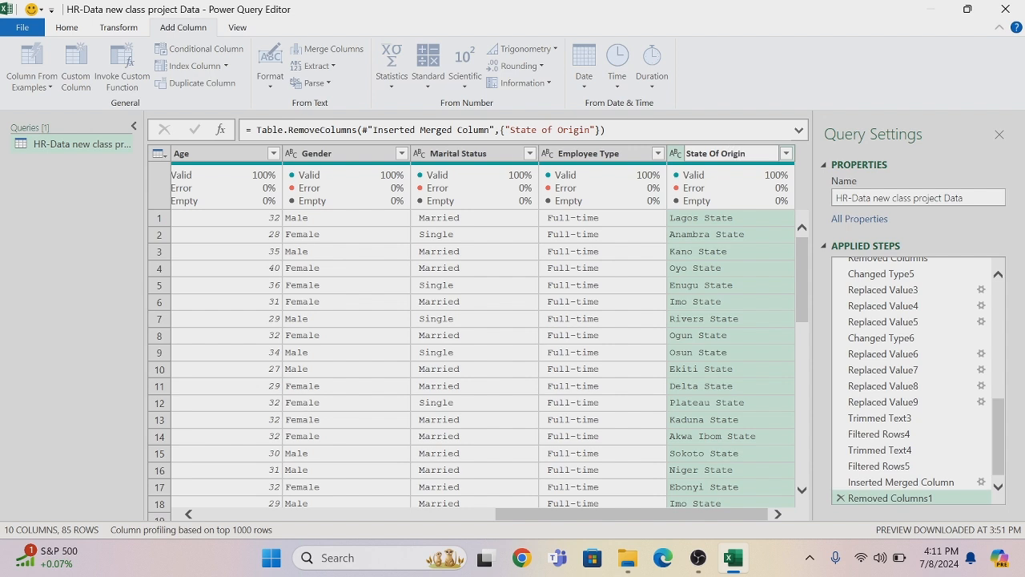
{"action": "key", "text": "Return"}
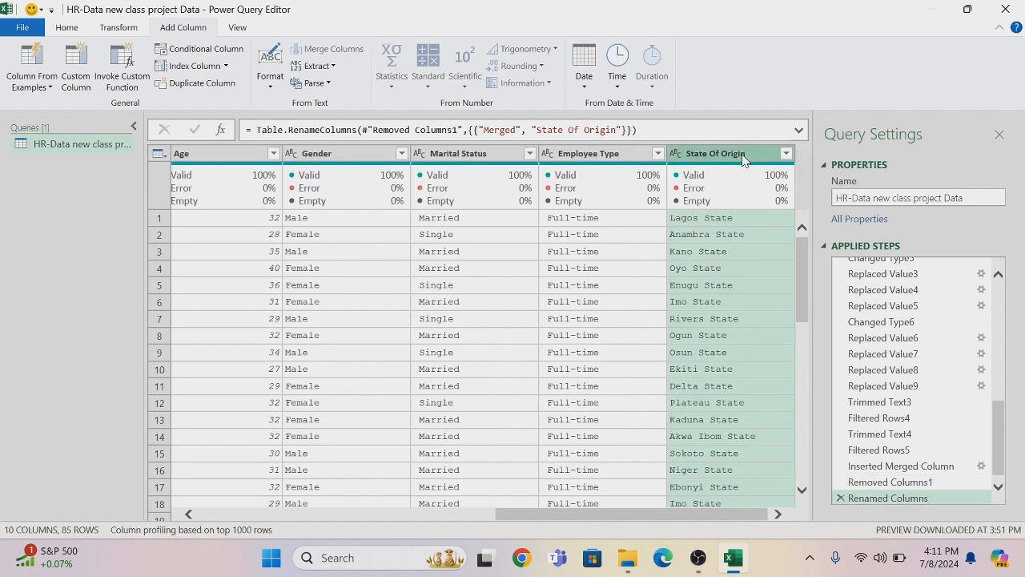
Filter the Marital Status column to only the Divorced and Nil values
{"action": "left_click", "coordinate": [529, 153]}
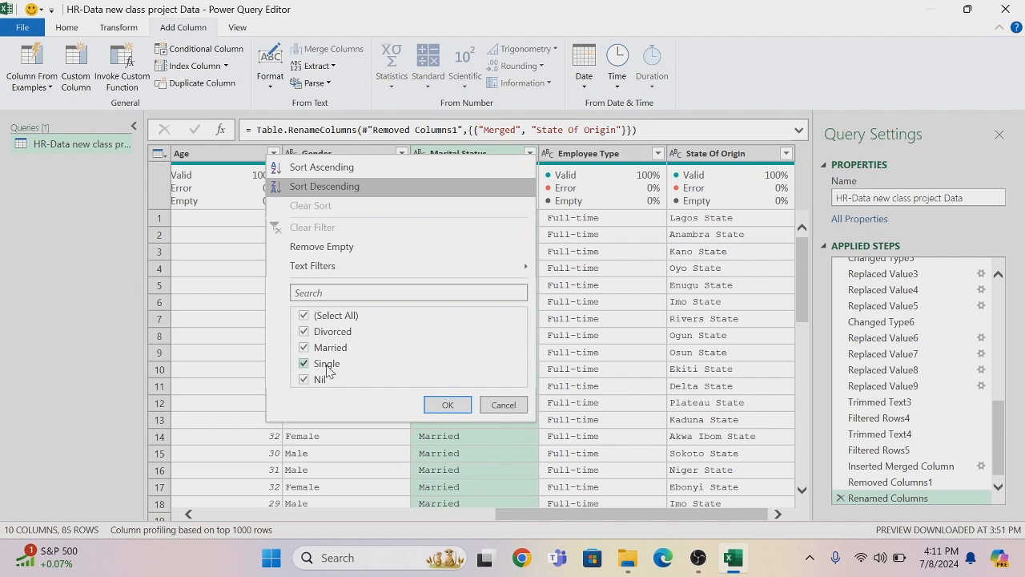
{"action": "left_click", "coordinate": [304, 317]}
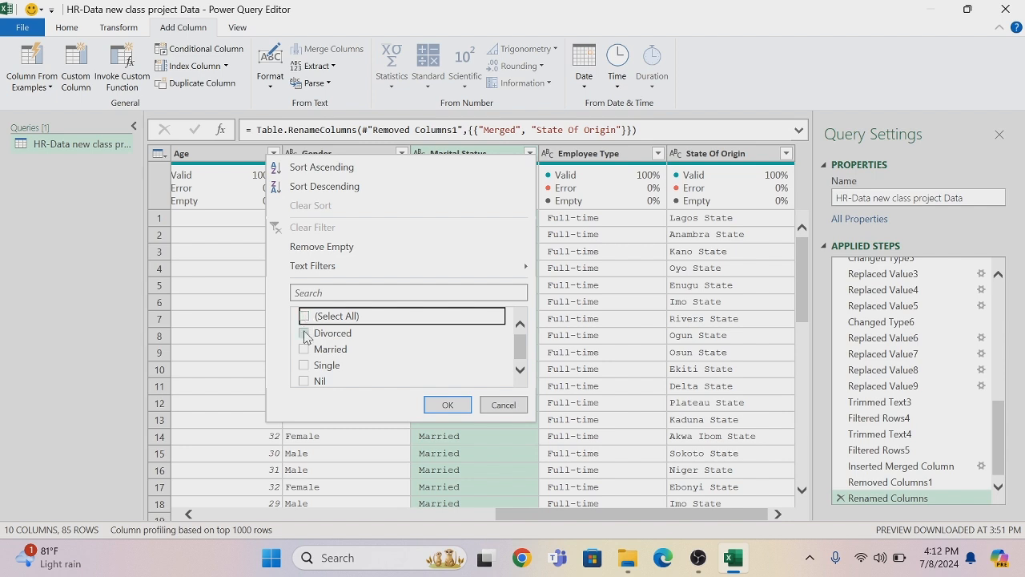
{"action": "left_click", "coordinate": [304, 332]}
{"action": "left_click", "coordinate": [305, 381]}
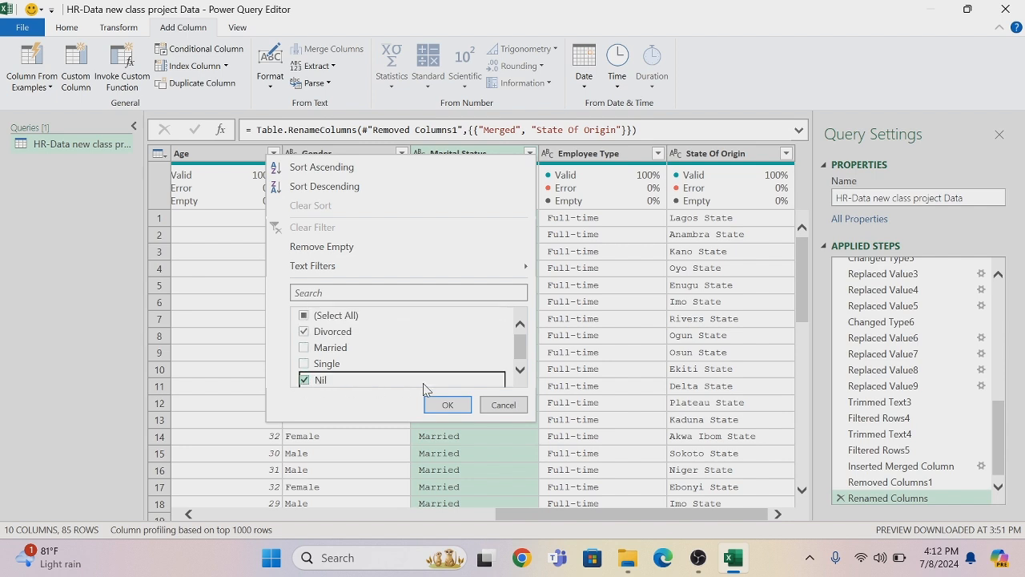
{"action": "left_click", "coordinate": [445, 404]}
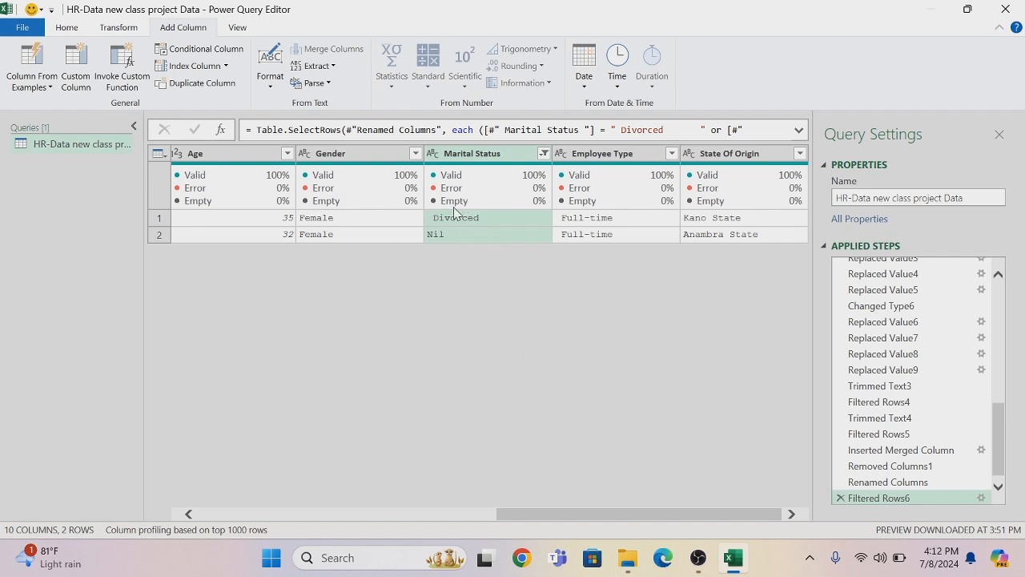
Replace Divorced with Others in the Marital Status column, matching entire cell contents
{"action": "right_click", "coordinate": [473, 226]}
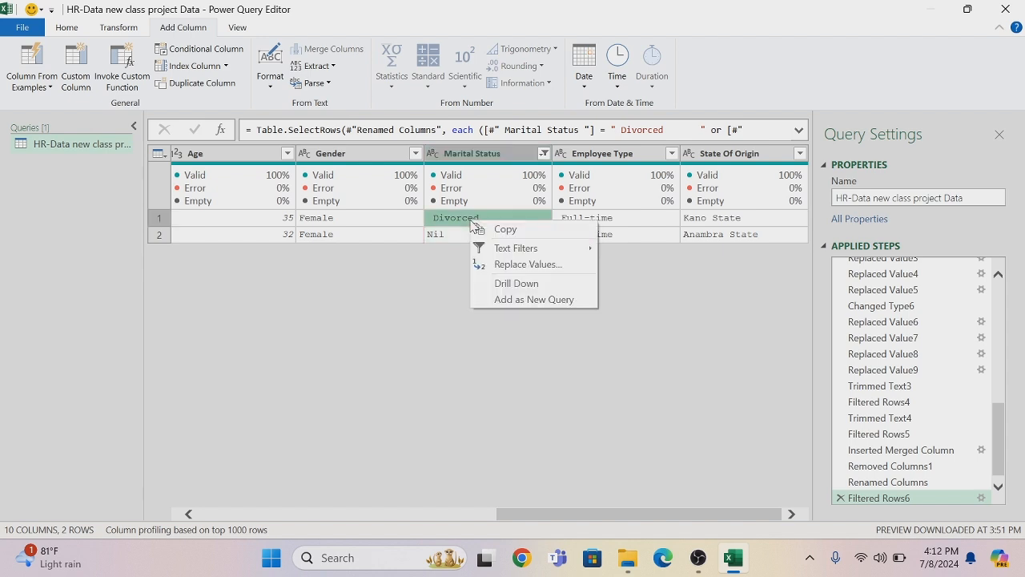
{"action": "left_click", "coordinate": [509, 265]}
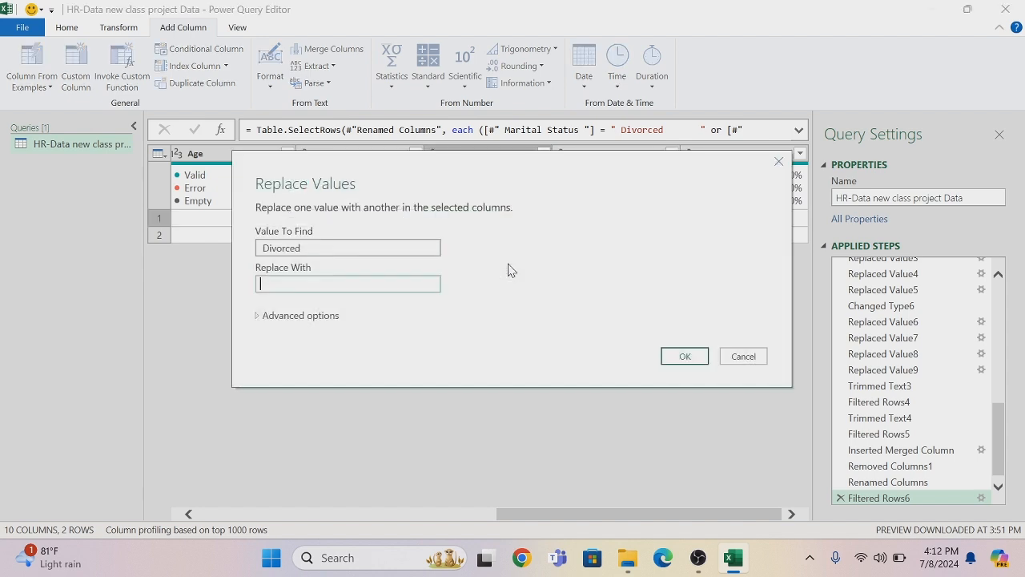
{"action": "type", "text": "Others"}
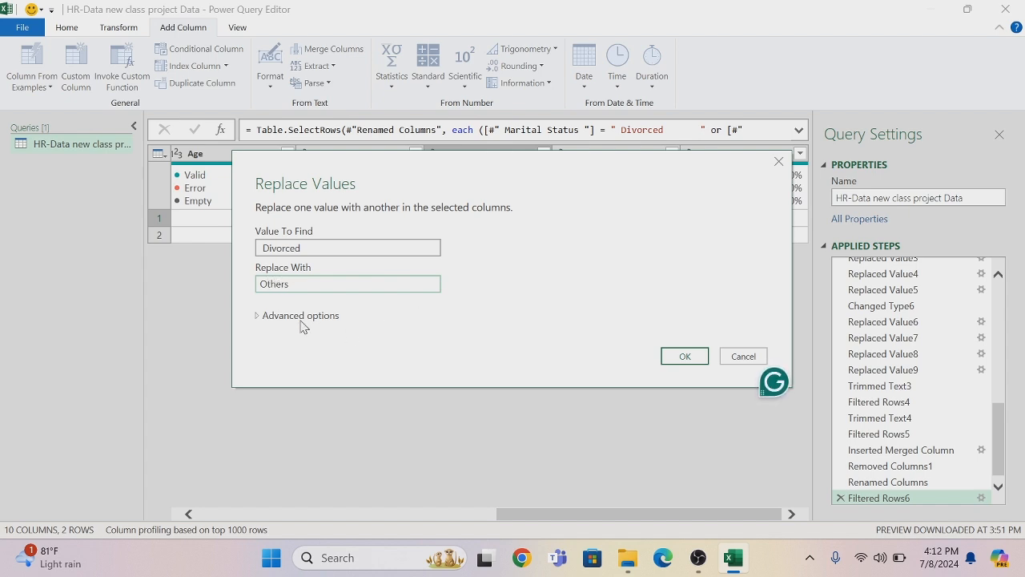
{"action": "left_click", "coordinate": [301, 317]}
{"action": "left_click", "coordinate": [261, 333]}
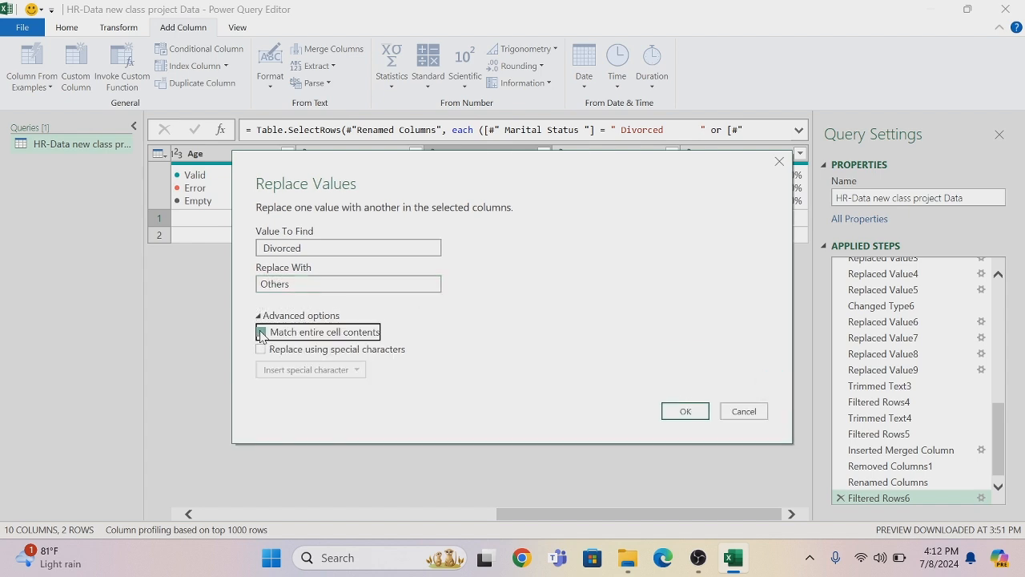
{"action": "left_click", "coordinate": [685, 411]}
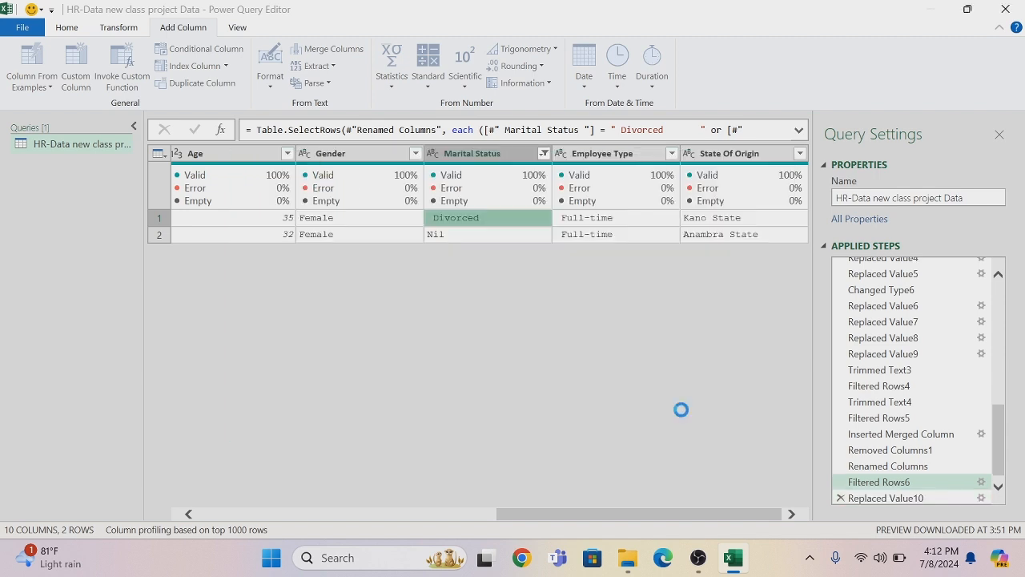
Replace Nil with Others in the Marital Status column, matching entire cell contents
{"action": "right_click", "coordinate": [487, 237]}
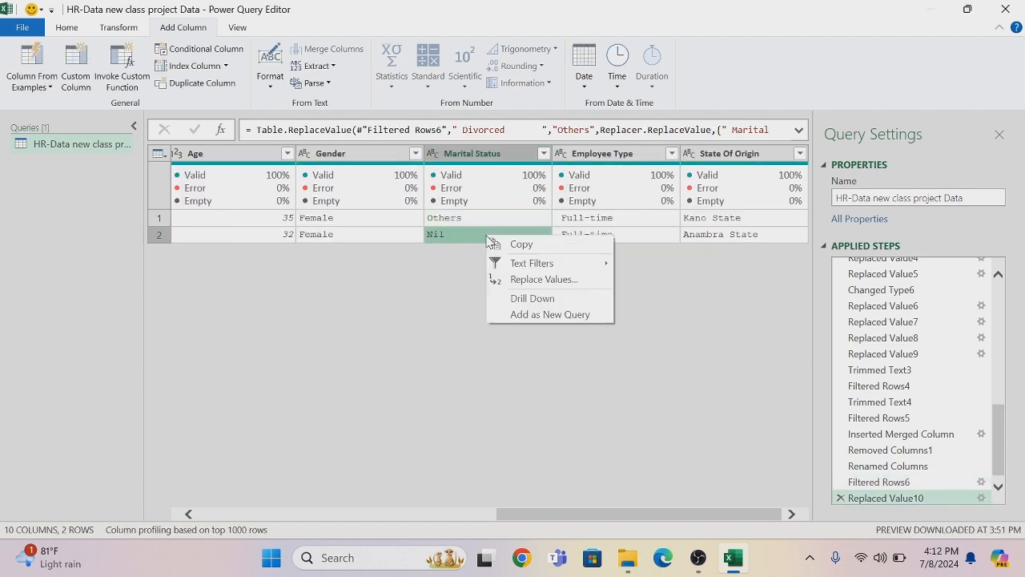
{"action": "left_click", "coordinate": [516, 280]}
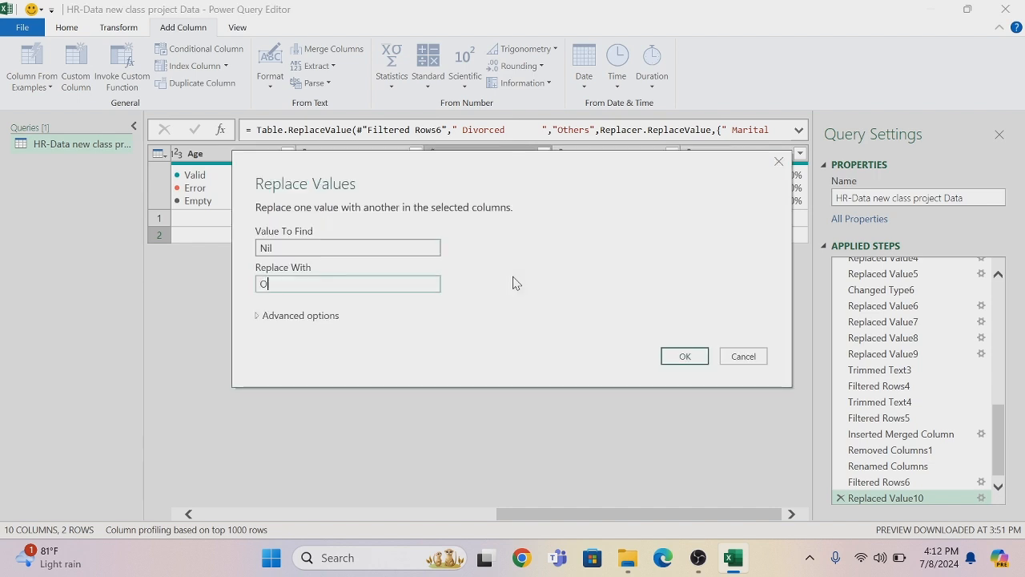
{"action": "type", "text": "Others"}
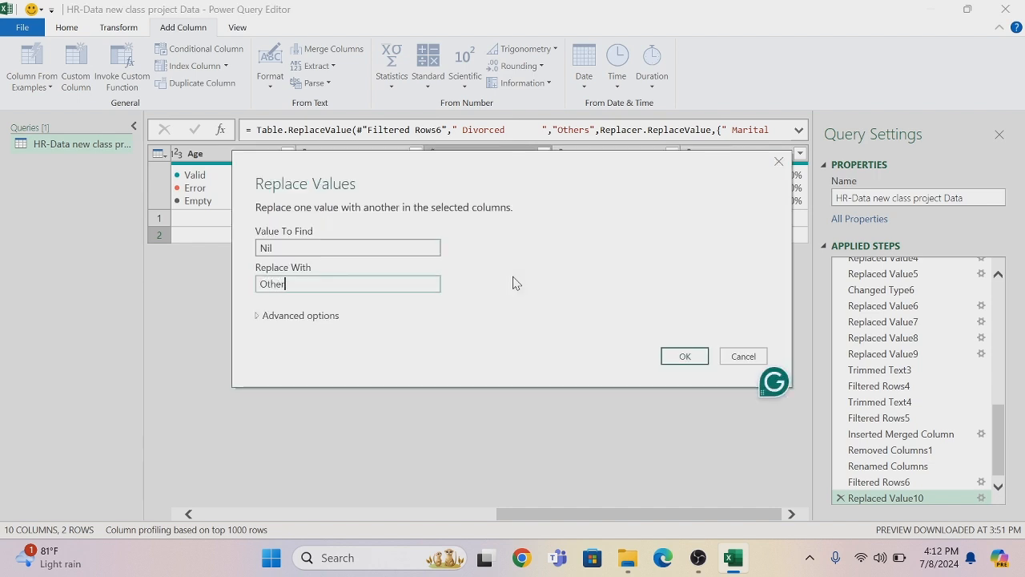
{"action": "left_click", "coordinate": [330, 323]}
{"action": "left_click", "coordinate": [260, 332]}
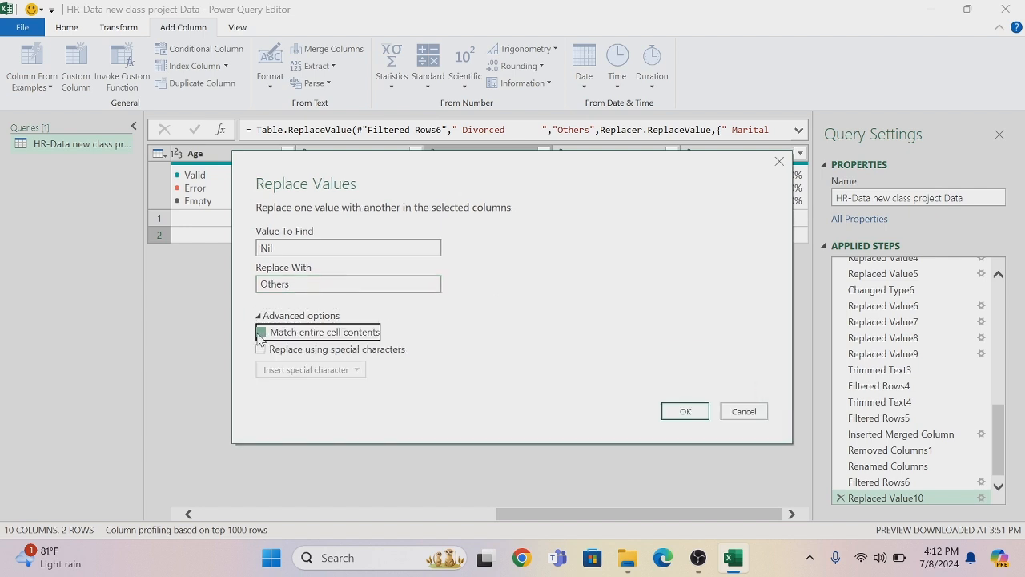
{"action": "left_click", "coordinate": [683, 411]}
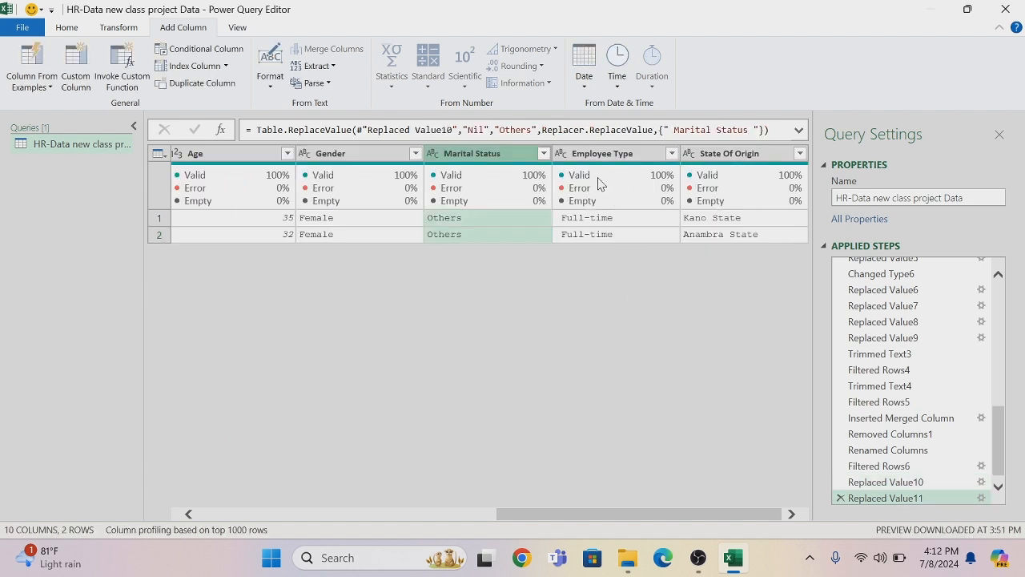
Delete the Filtered Rows6 applied step to lift the Marital Status filter, and trim that column's text
{"action": "left_click", "coordinate": [840, 466]}
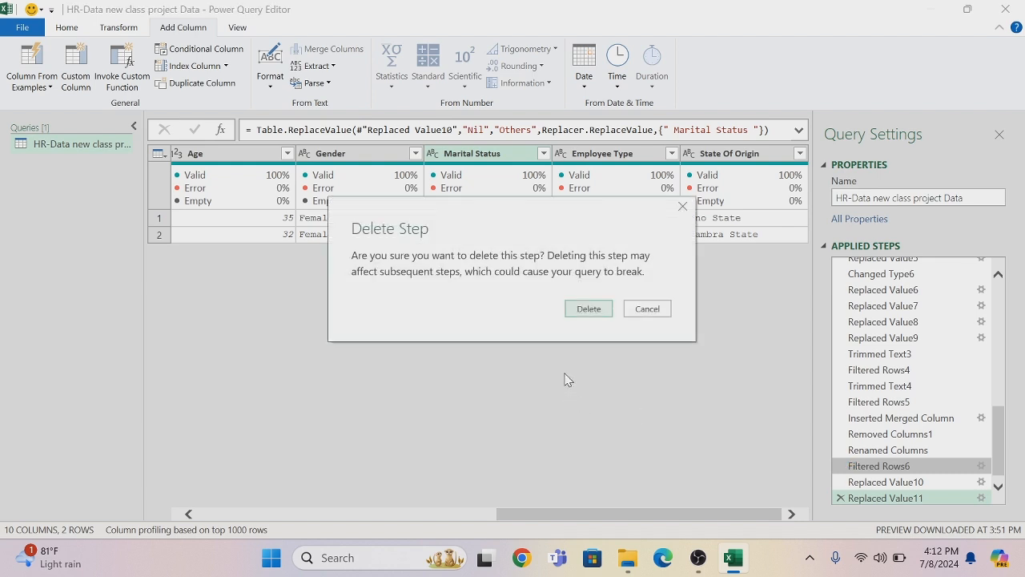
{"action": "left_click", "coordinate": [589, 309]}
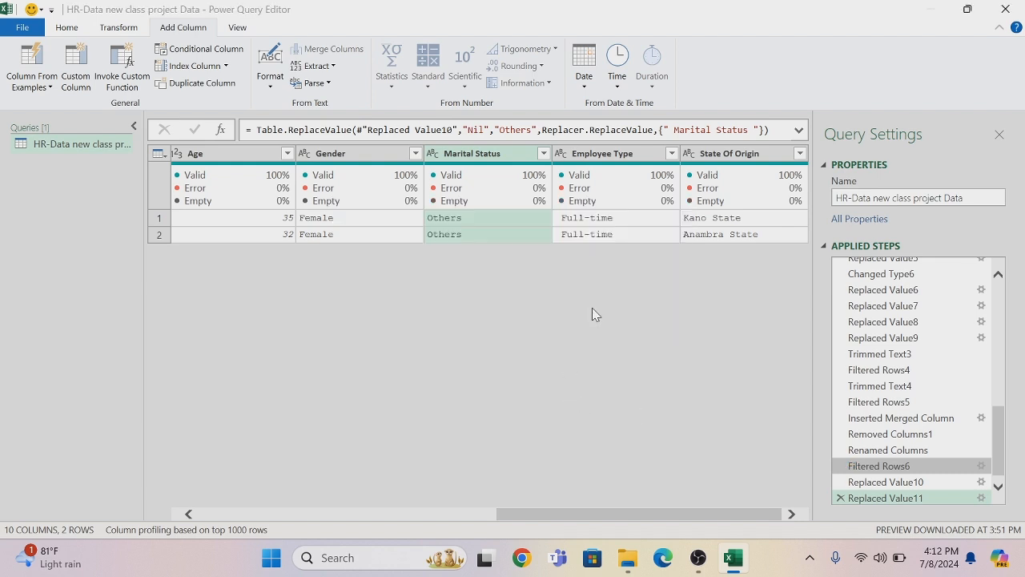
{"action": "right_click", "coordinate": [475, 155]}
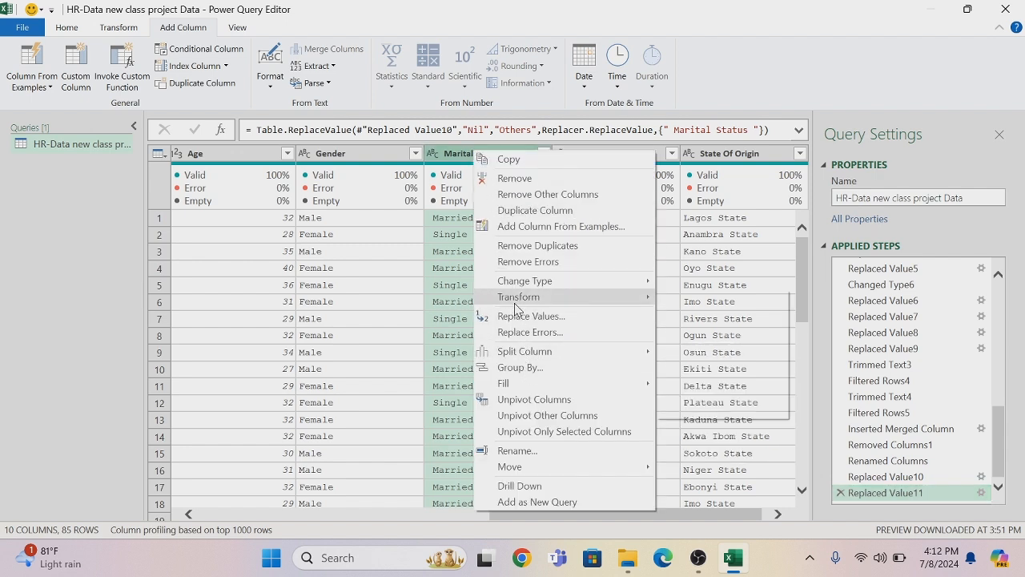
{"action": "mouse_move", "coordinate": [521, 301]}
{"action": "left_click", "coordinate": [683, 345]}
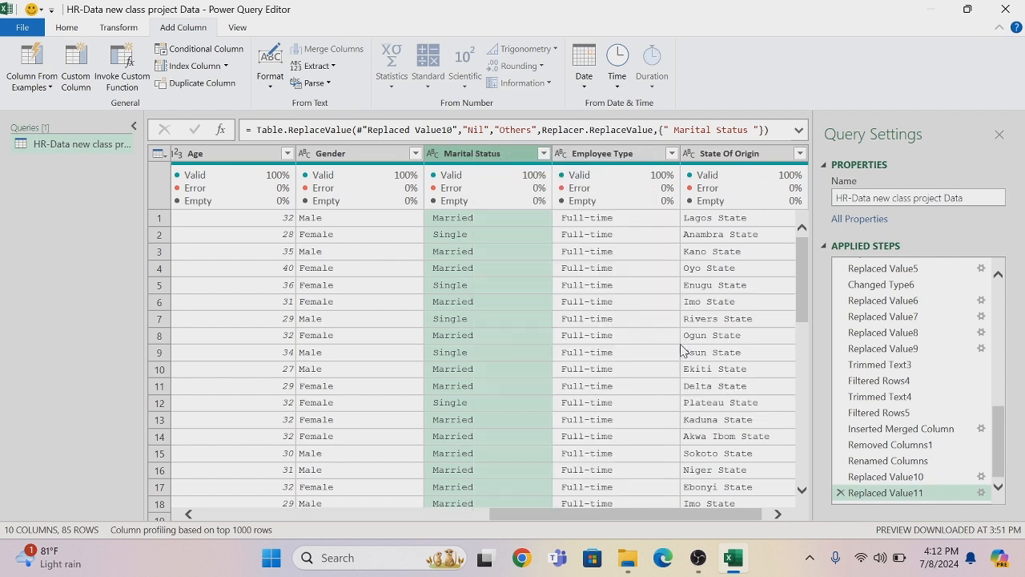
Check the Employee Type column's distinct values, keeping all of them selected, and remove the column
{"action": "left_click", "coordinate": [671, 153]}
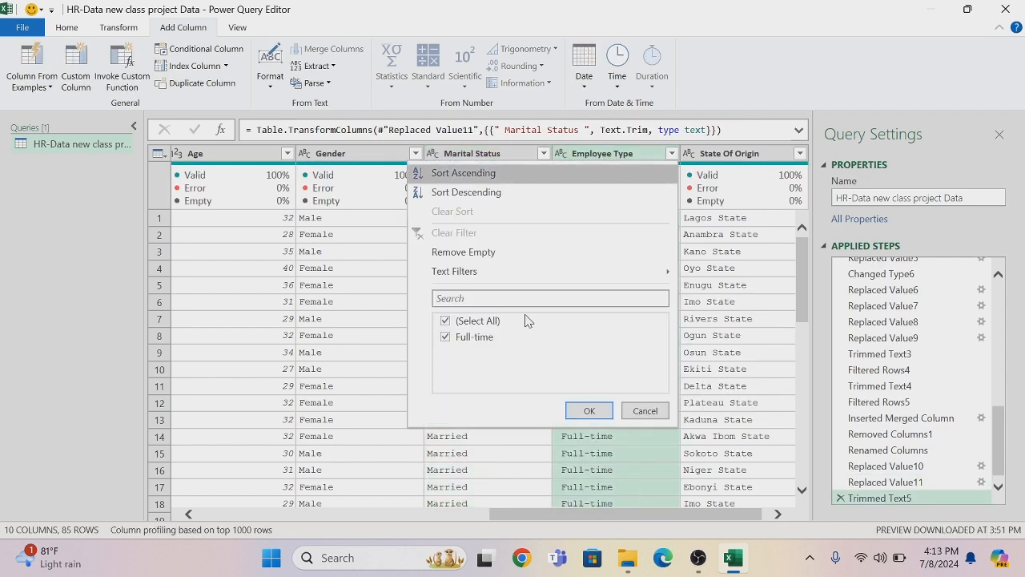
{"action": "left_click", "coordinate": [593, 420]}
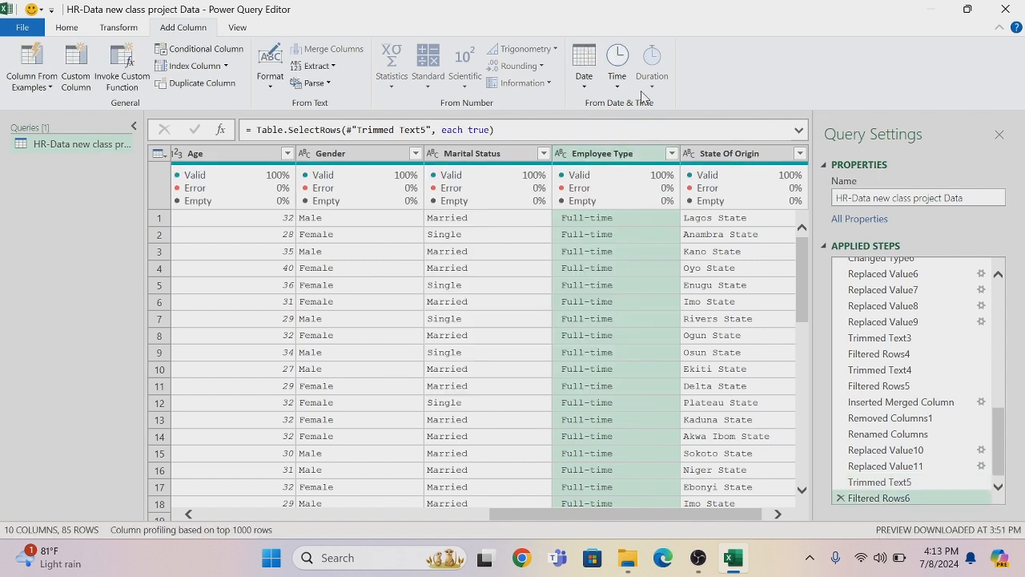
{"action": "right_click", "coordinate": [614, 154]}
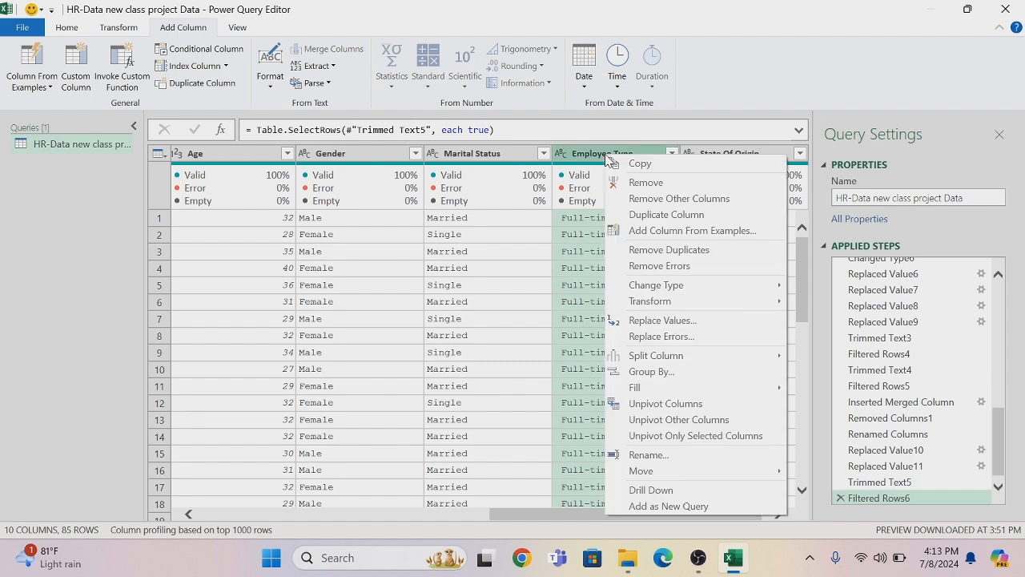
{"action": "left_click", "coordinate": [641, 183]}
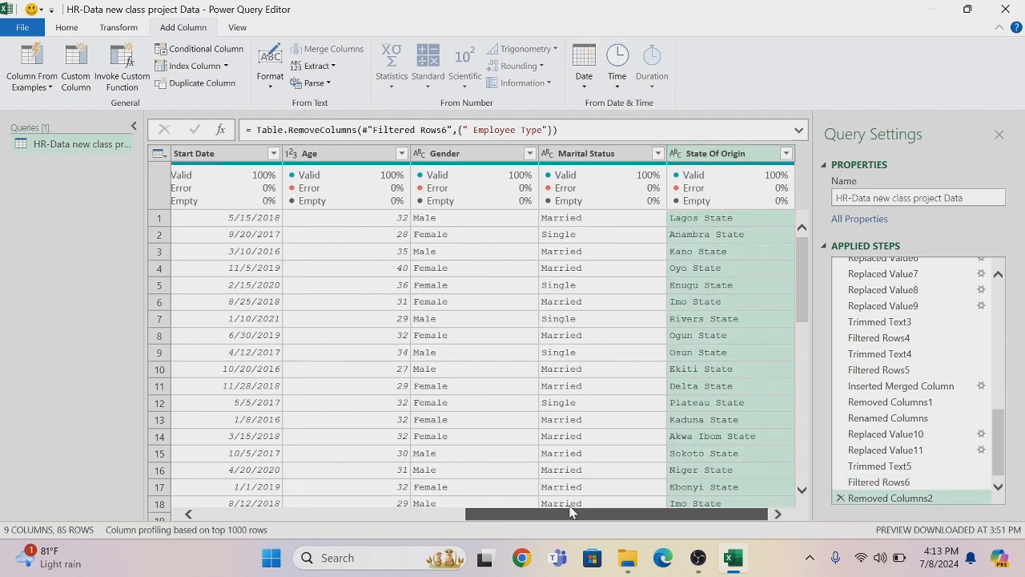
{"action": "left_click_drag", "start_coordinate": [587, 515], "coordinate": [195, 521]}
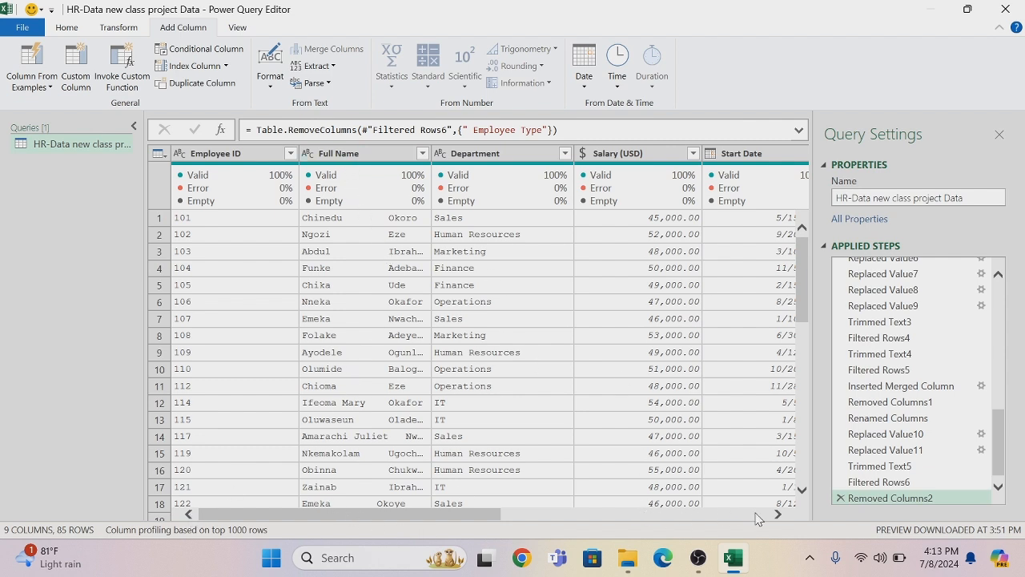
{"action": "left_click", "coordinate": [777, 514]}
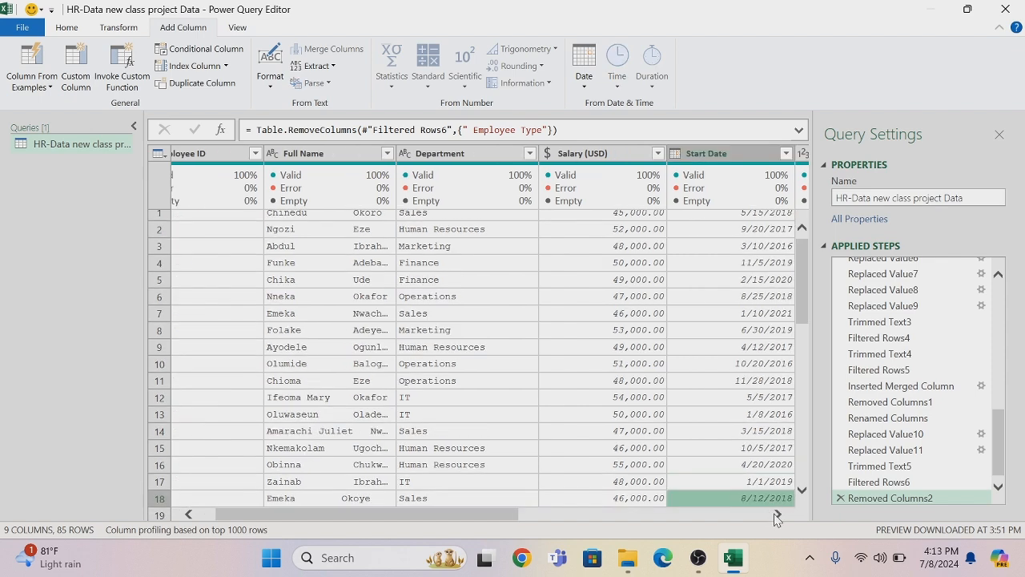
Add an Age column calculated from the Start Date column and convert it to the Whole Number type
{"action": "left_click", "coordinate": [777, 514]}
{"action": "left_click", "coordinate": [777, 515]}
{"action": "left_click", "coordinate": [572, 159]}
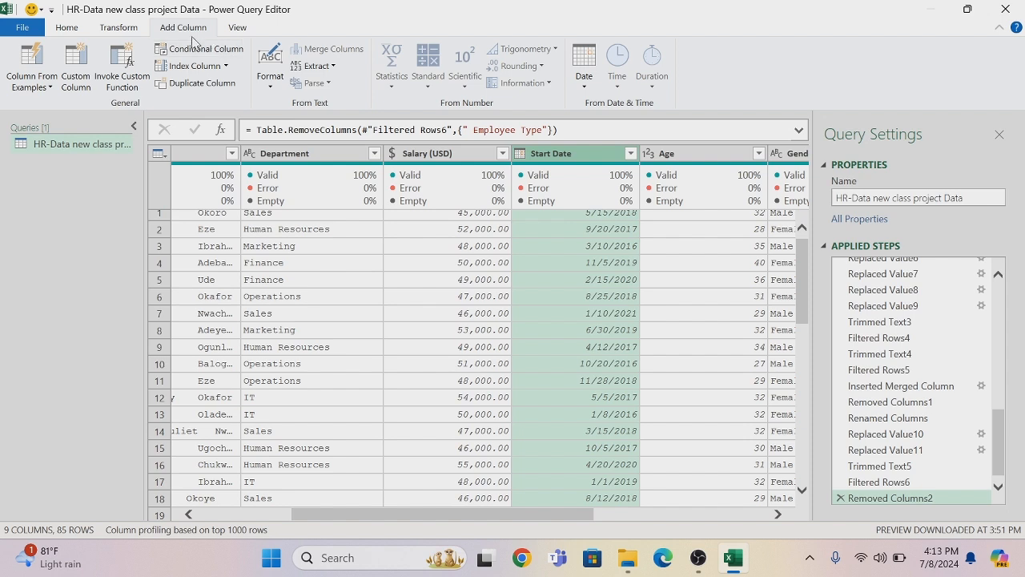
{"action": "left_click", "coordinate": [584, 88]}
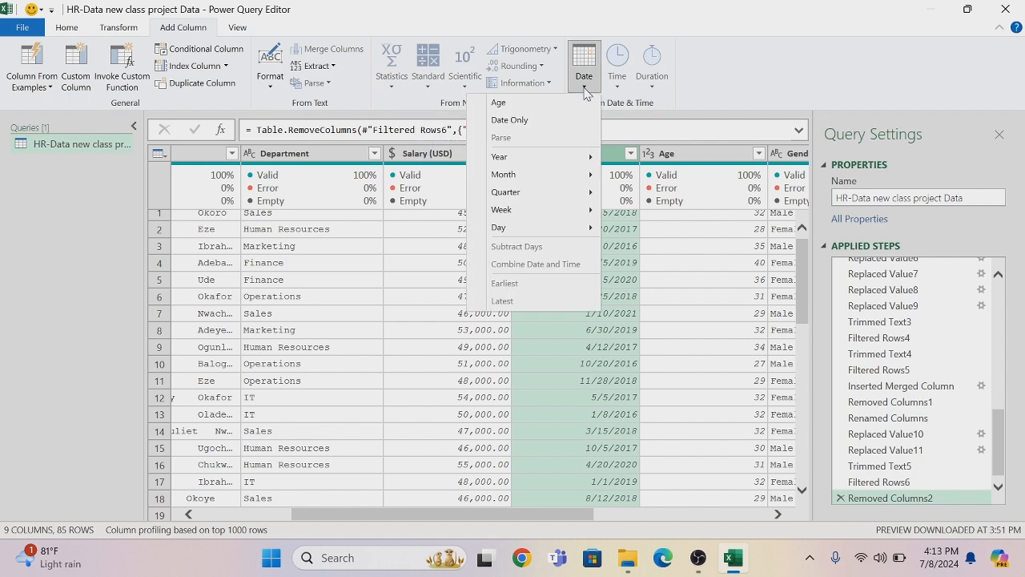
{"action": "left_click", "coordinate": [540, 109]}
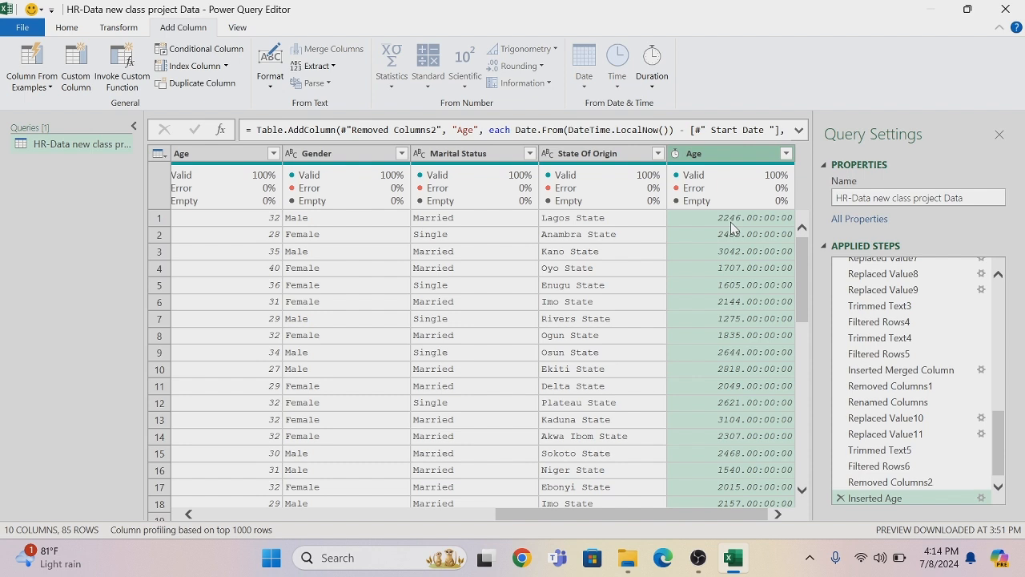
{"action": "left_click", "coordinate": [675, 154]}
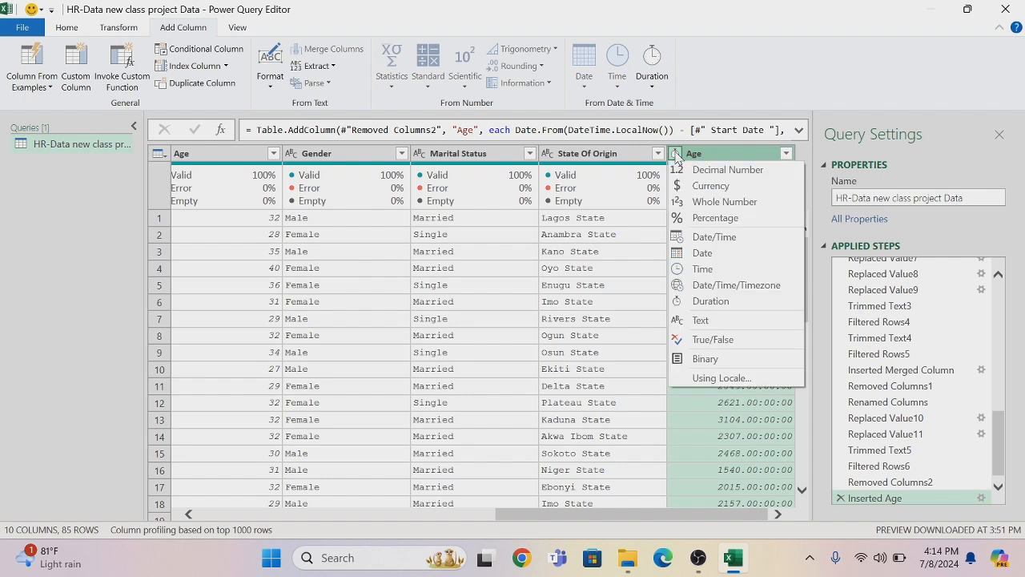
{"action": "left_click", "coordinate": [697, 202]}
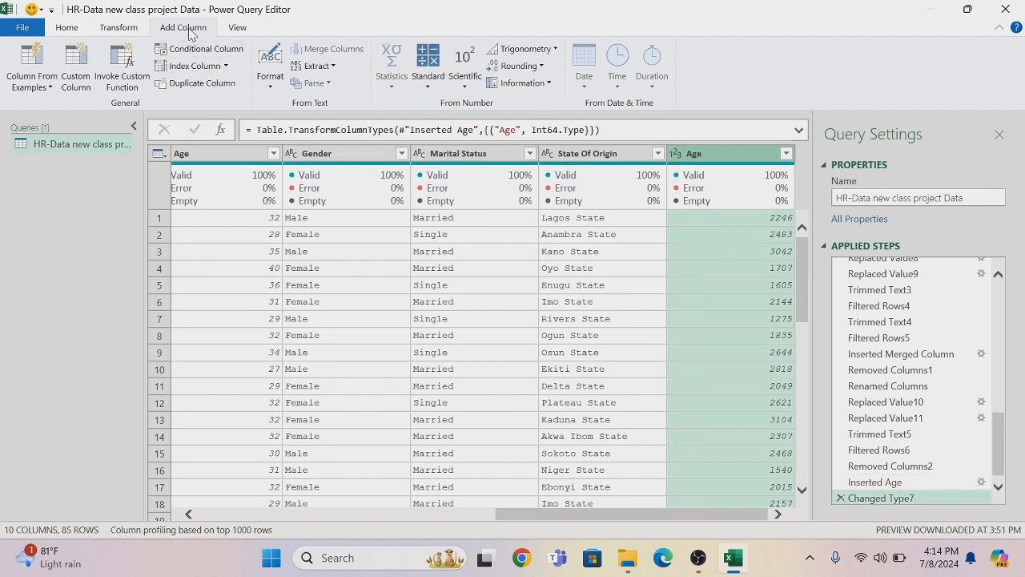
Add a column that divides the new day-count Age column by 365
{"action": "left_click", "coordinate": [429, 88]}
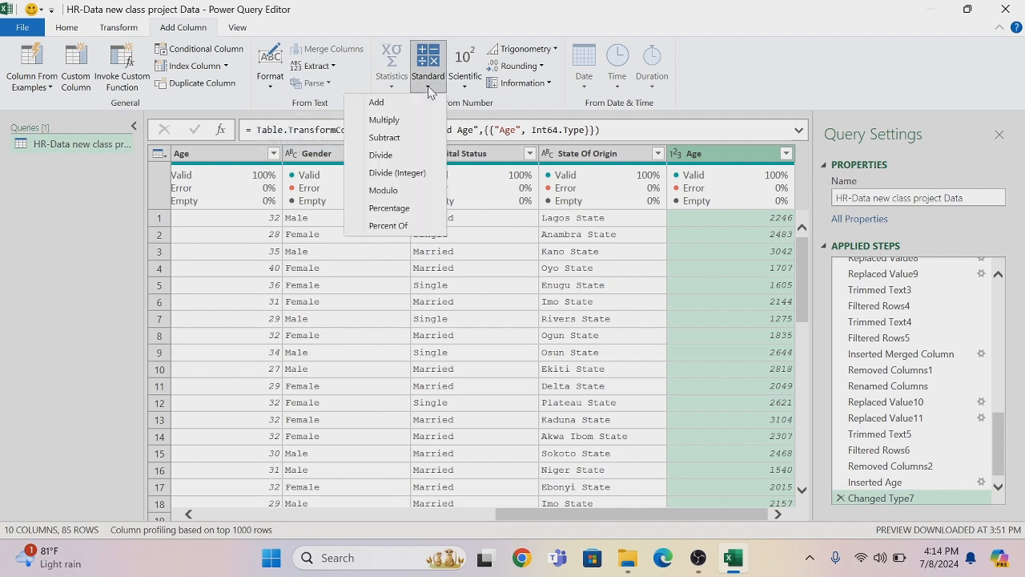
{"action": "left_click", "coordinate": [385, 160]}
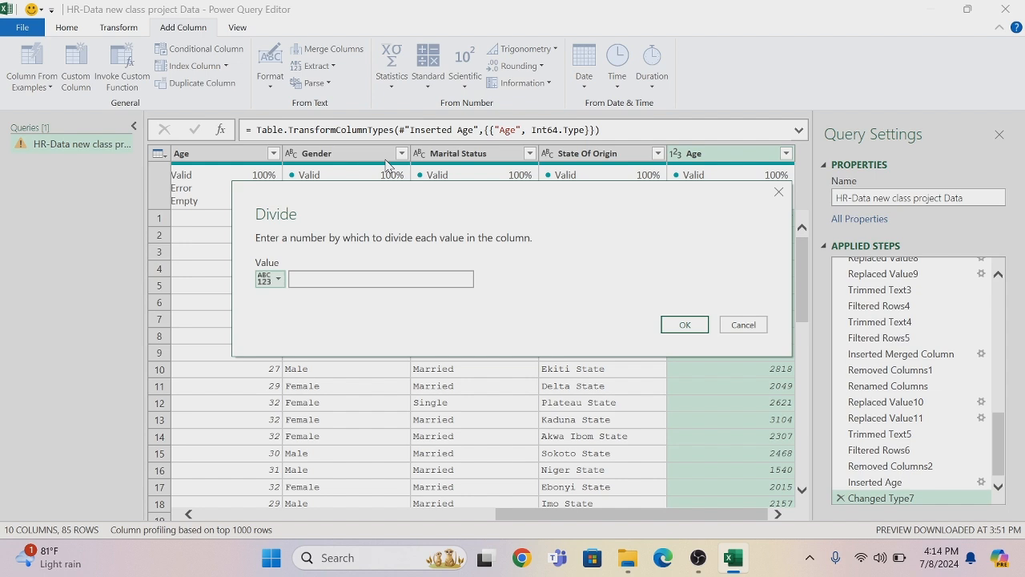
{"action": "left_click", "coordinate": [314, 282]}
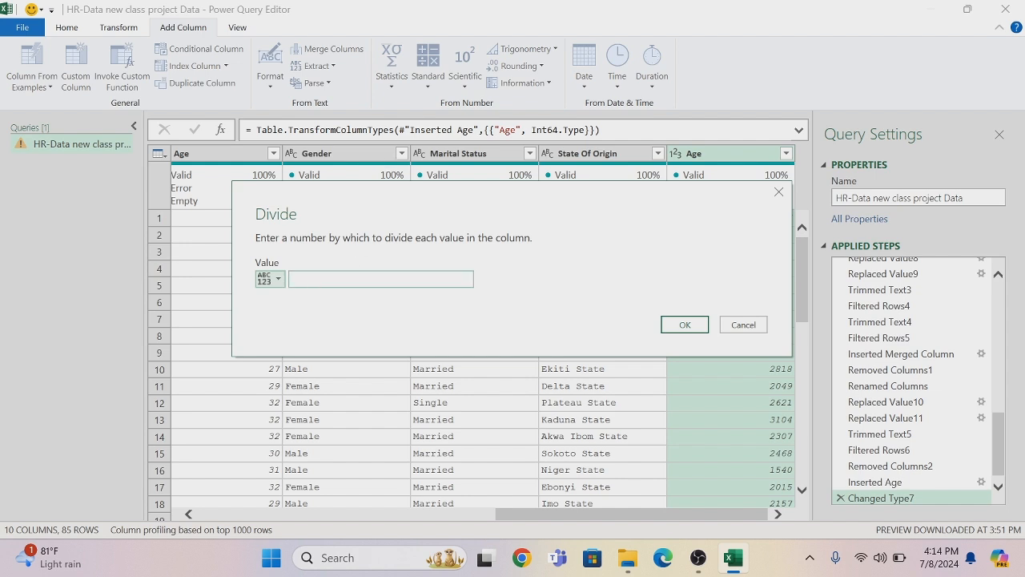
{"action": "type", "text": "365"}
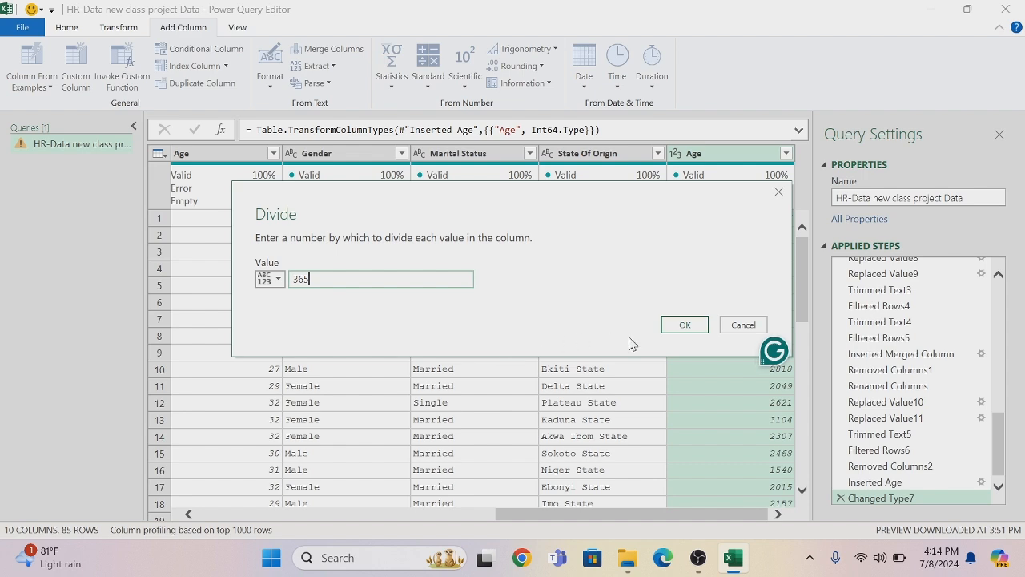
{"action": "left_click", "coordinate": [682, 325]}
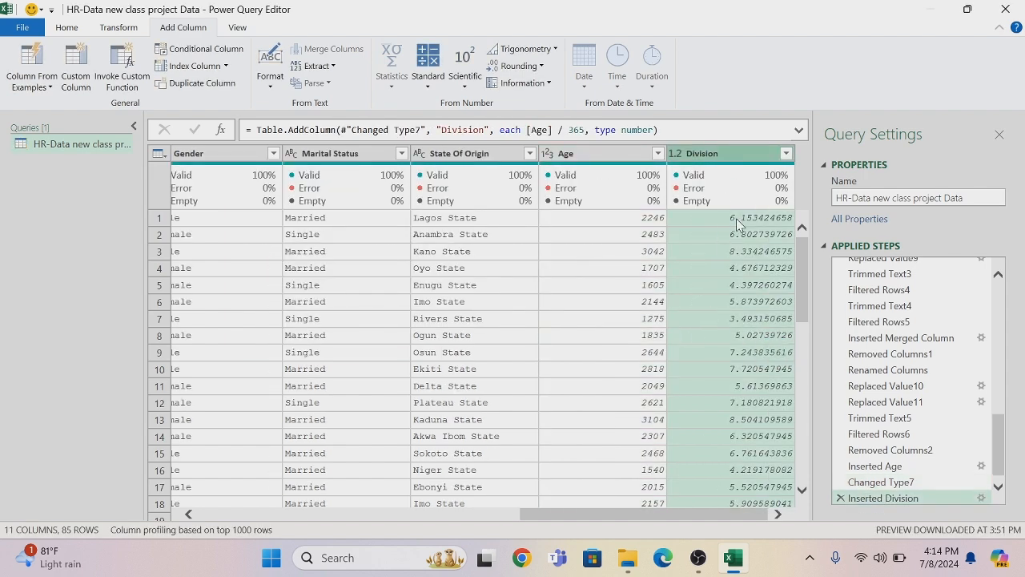
Convert the Division column to Whole Number and remove the day-count Age column
{"action": "left_click", "coordinate": [676, 153]}
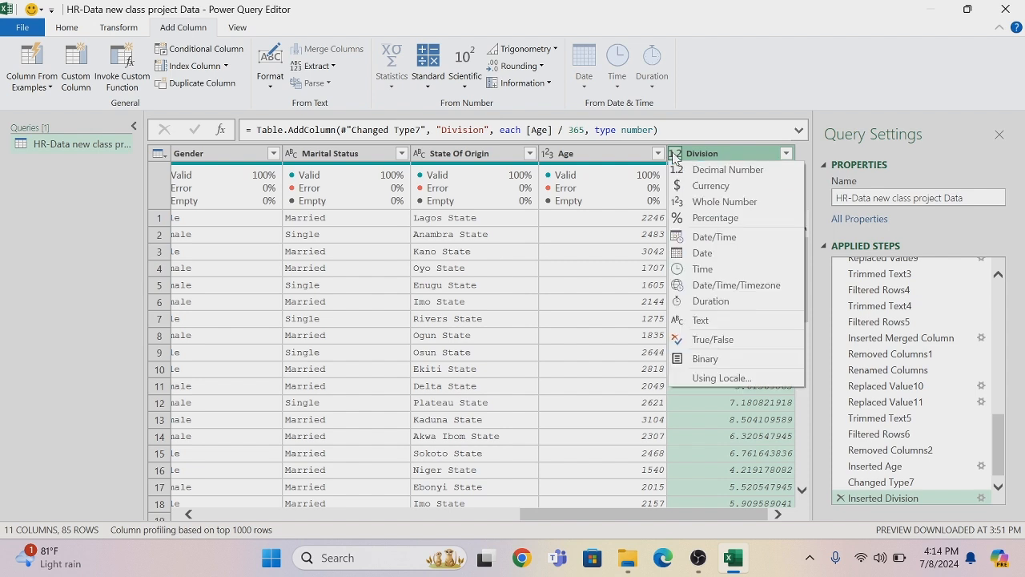
{"action": "left_click", "coordinate": [697, 202]}
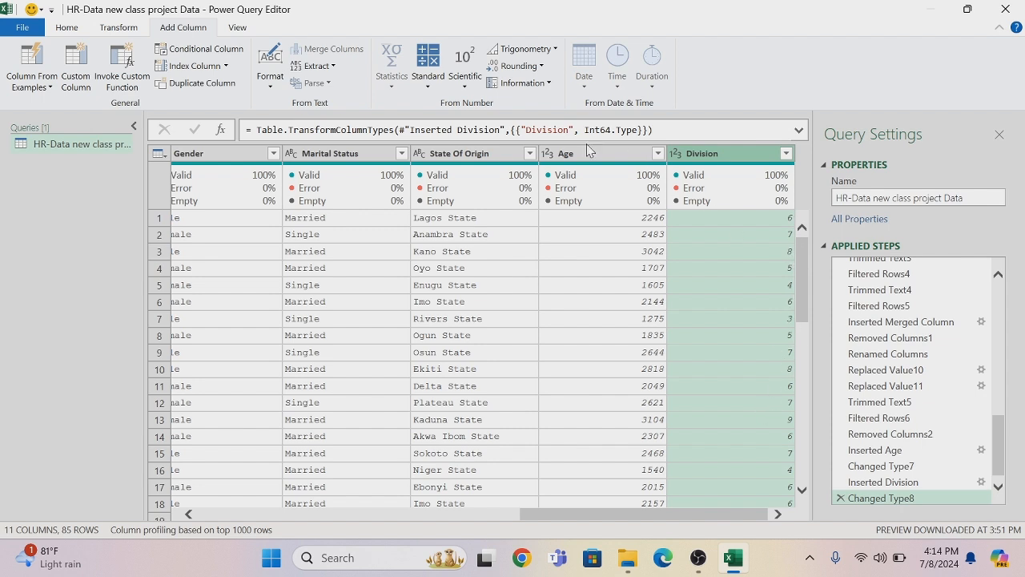
{"action": "right_click", "coordinate": [596, 155]}
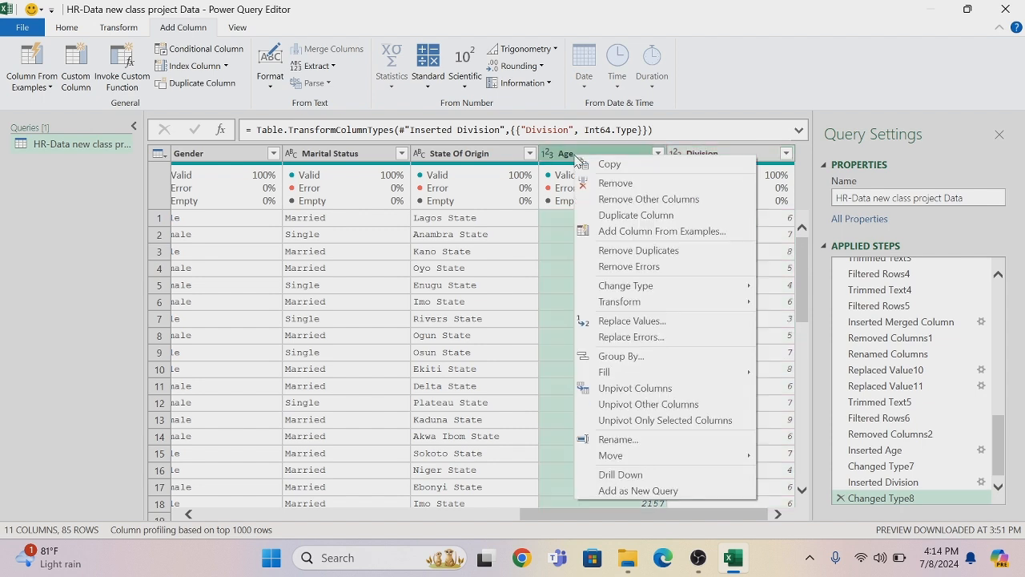
{"action": "left_click", "coordinate": [608, 184]}
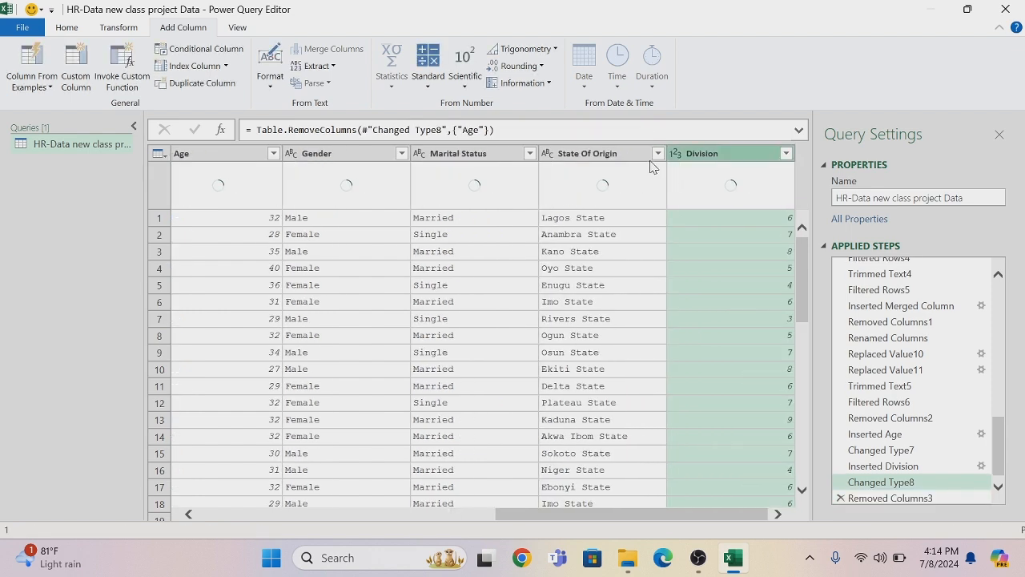
Rename the Division column to Year of service and check its distinct values, keeping all of them selected
{"action": "double_click", "coordinate": [716, 155]}
{"action": "key", "text": "BackSpace"}
{"action": "type", "text": "Year of service"}
{"action": "key", "text": "Return"}
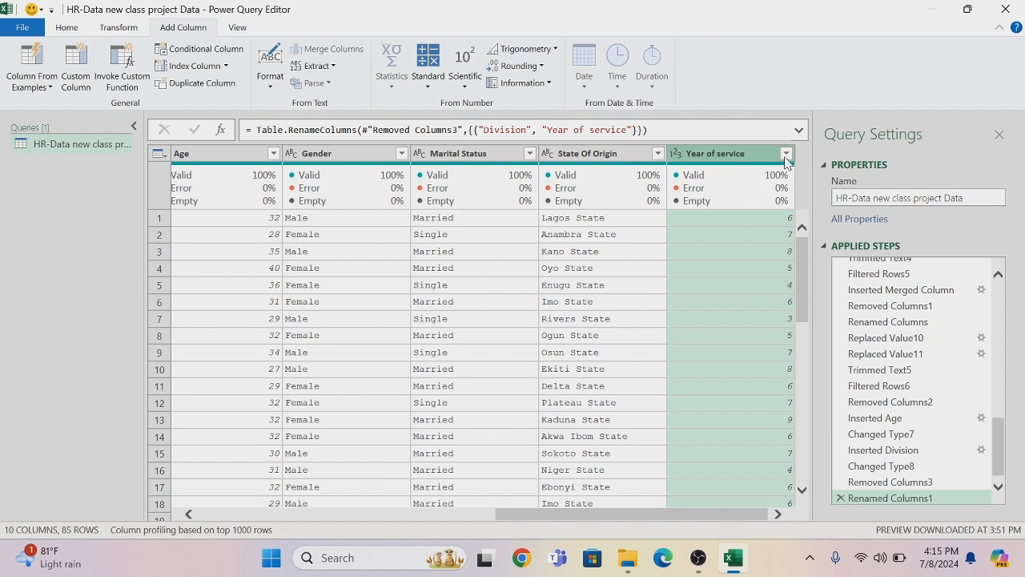
{"action": "left_click", "coordinate": [786, 156]}
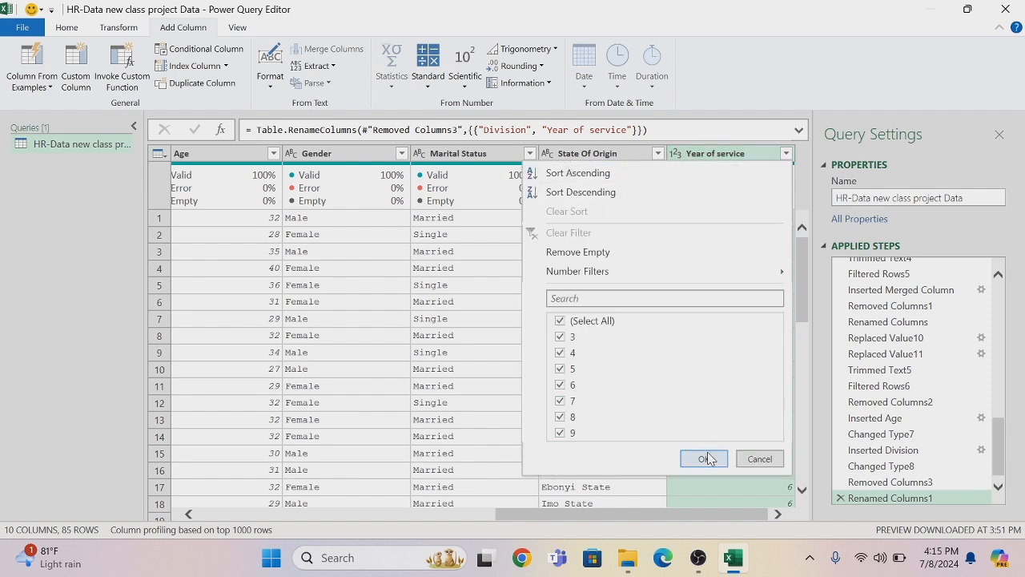
{"action": "left_click", "coordinate": [703, 458]}
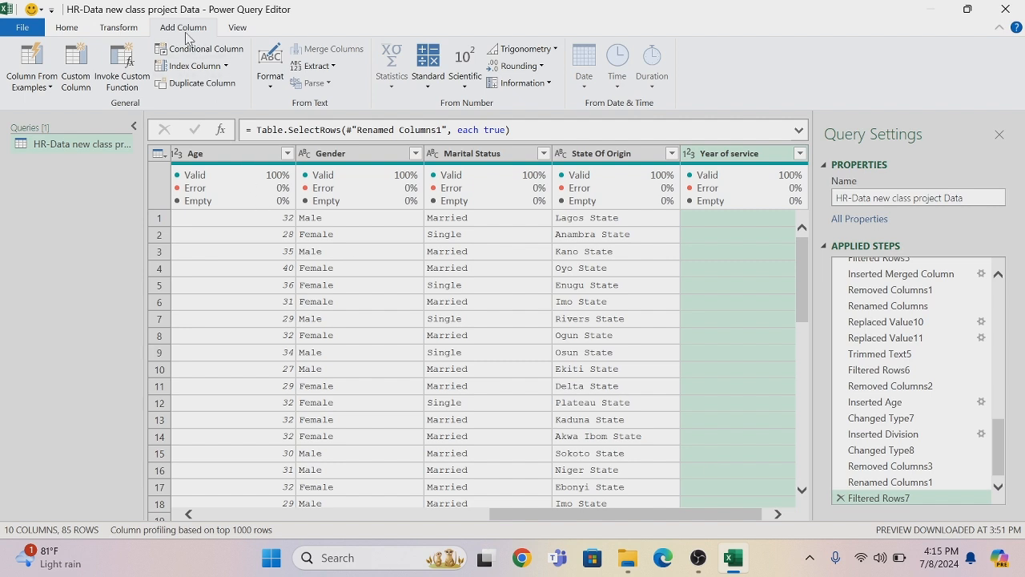
Start a conditional column and name it Promotion Status
{"action": "left_click", "coordinate": [204, 50]}
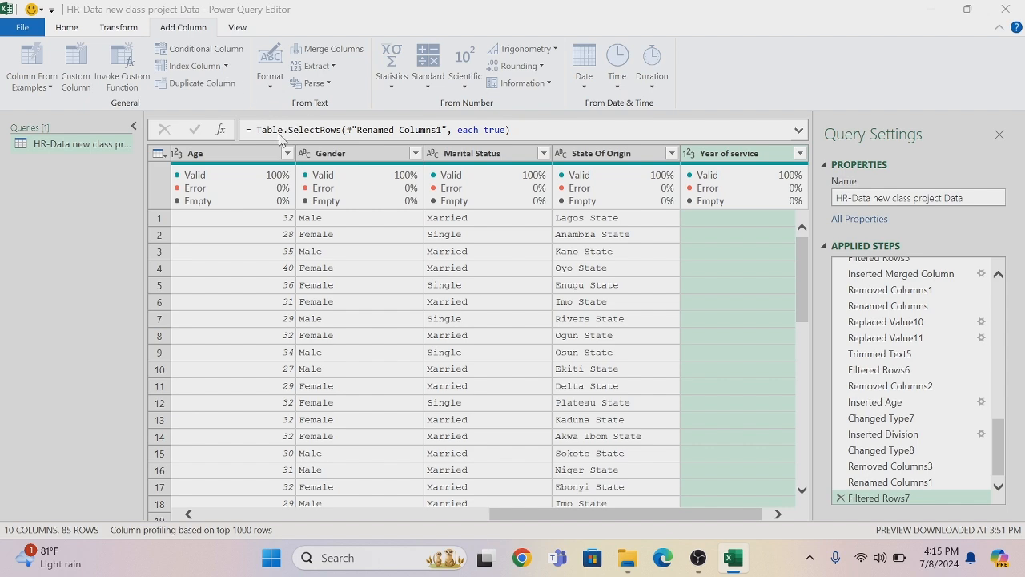
{"action": "key", "text": "BackSpace"}
{"action": "key", "text": "BackSpace"}
{"action": "key", "text": "BackSpace"}
{"action": "key", "text": "BackSpace"}
{"action": "key", "text": "BackSpace"}
{"action": "key", "text": "BackSpace"}
{"action": "type", "text": "P"}
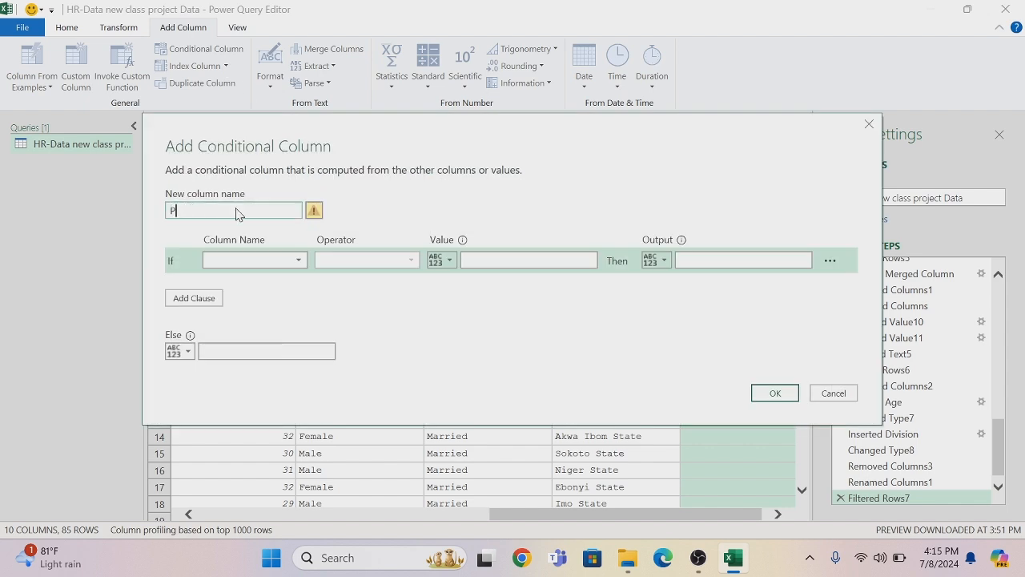
{"action": "type", "text": "romo"}
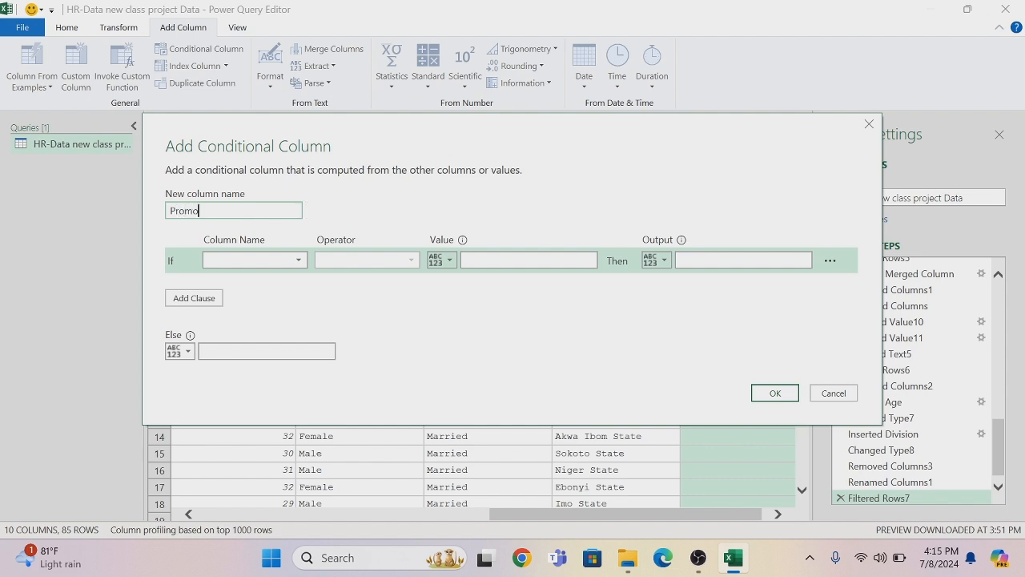
{"action": "type", "text": "tion Status"}
Set the condition so that Year of service greater than or equal to 7 outputs Due For Promotion
{"action": "left_click", "coordinate": [296, 261]}
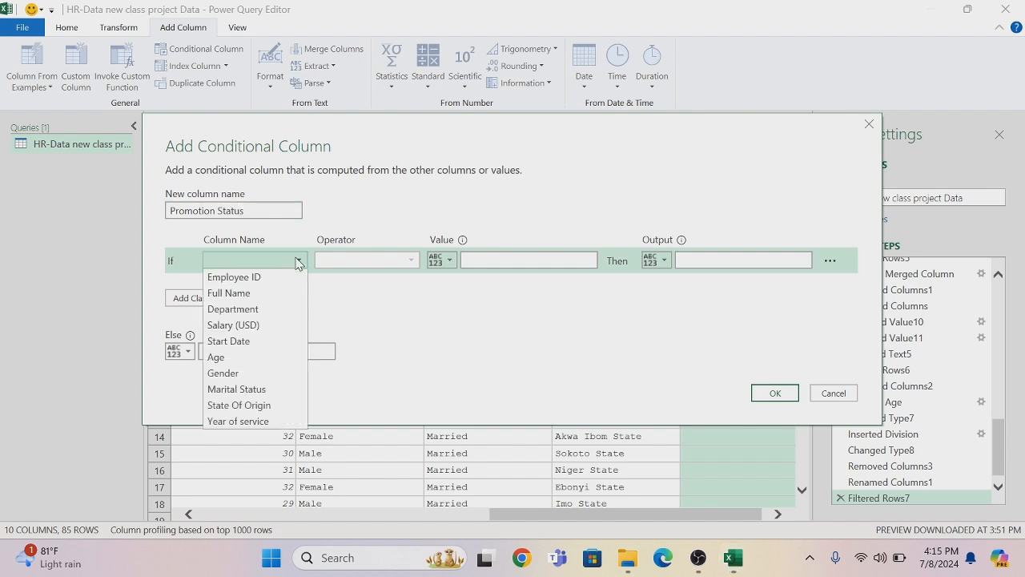
{"action": "left_click", "coordinate": [244, 421]}
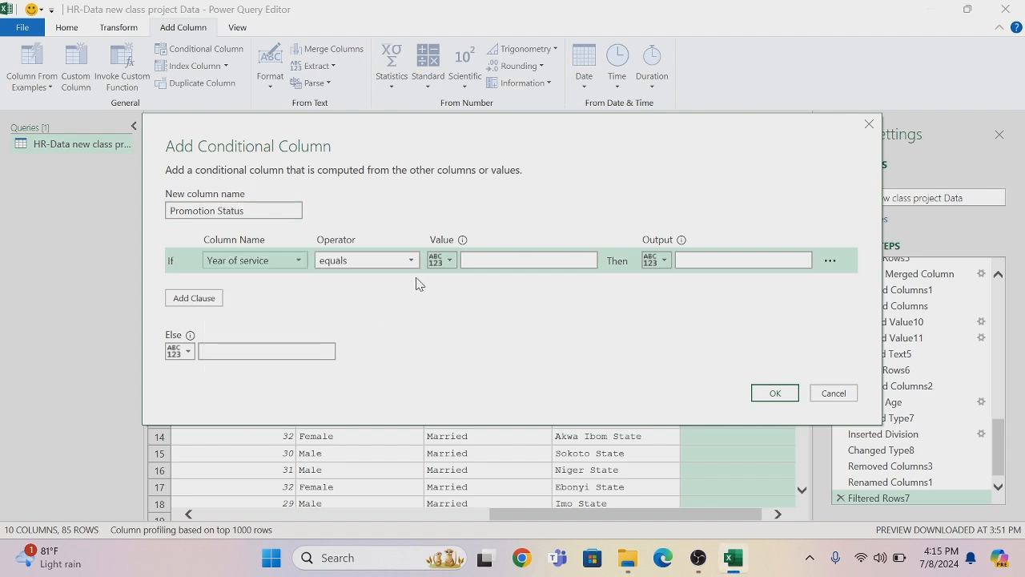
{"action": "left_click", "coordinate": [411, 261]}
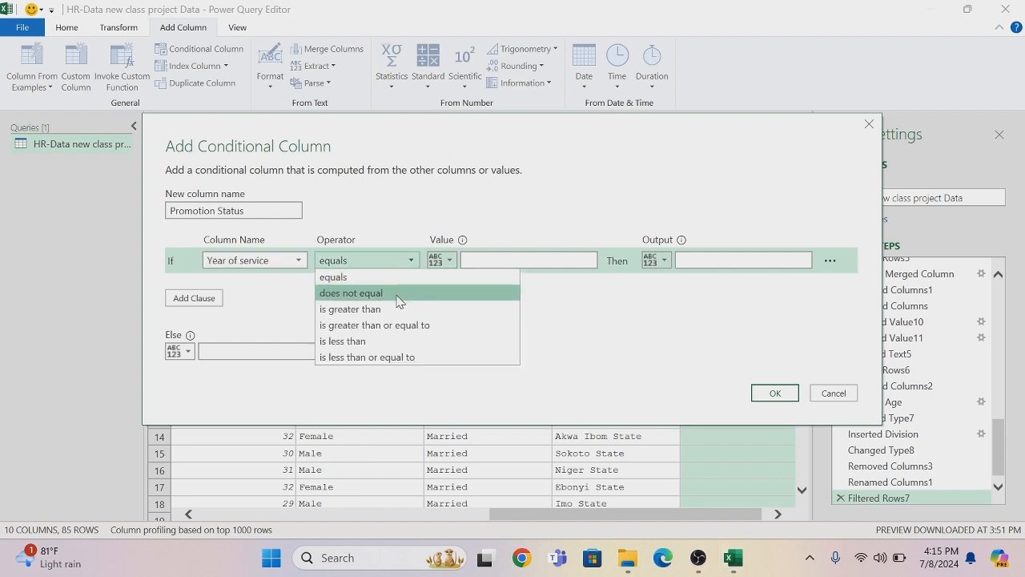
{"action": "left_click", "coordinate": [393, 325]}
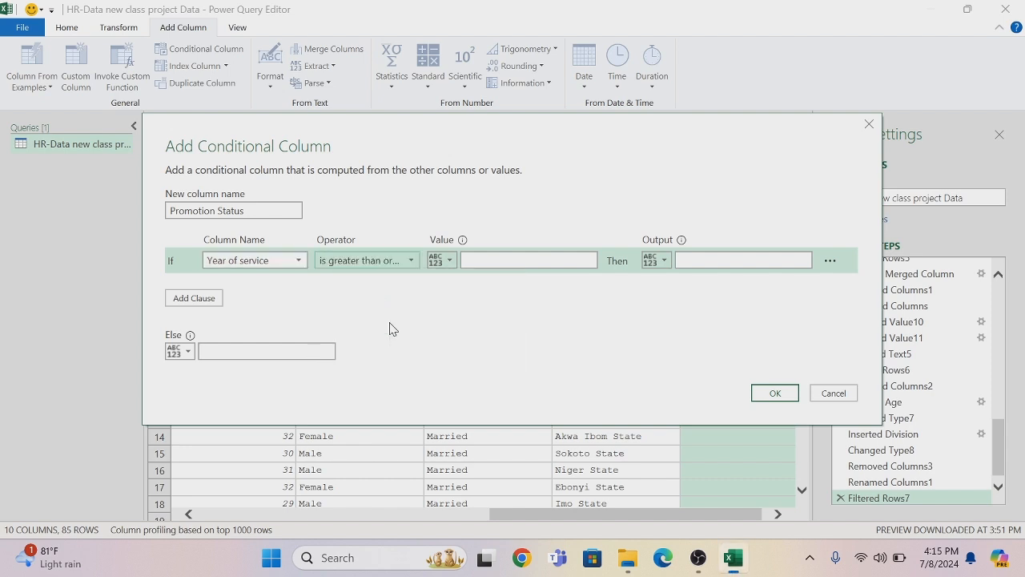
{"action": "left_click", "coordinate": [472, 260]}
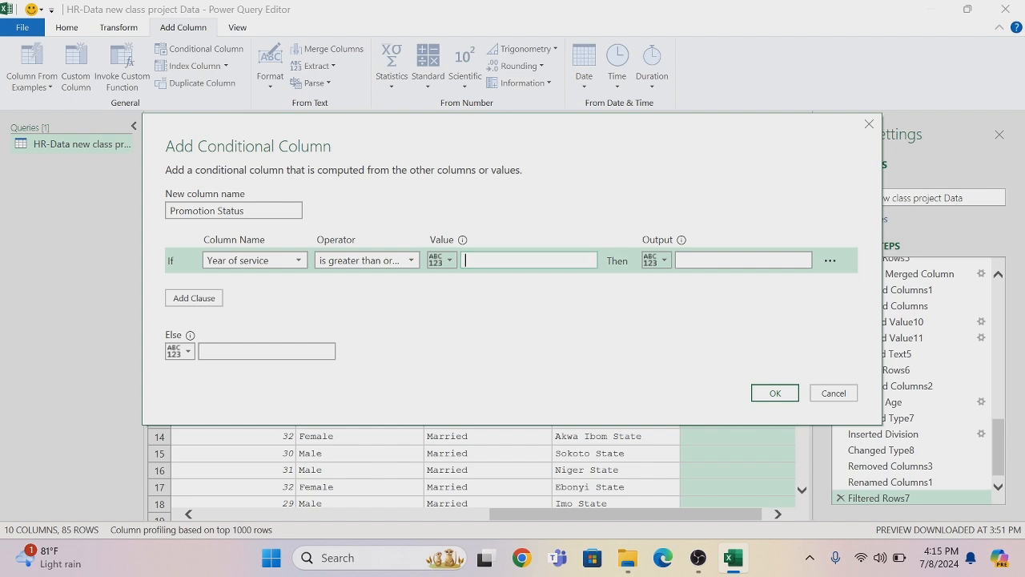
{"action": "type", "text": "7"}
{"action": "left_click", "coordinate": [691, 261]}
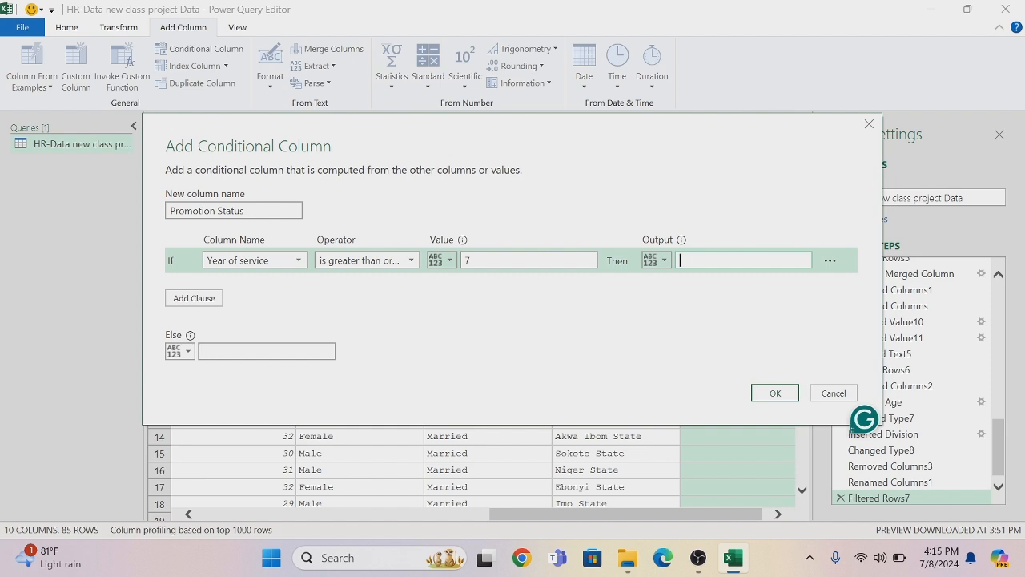
{"action": "type", "text": "Due For Promotion"}
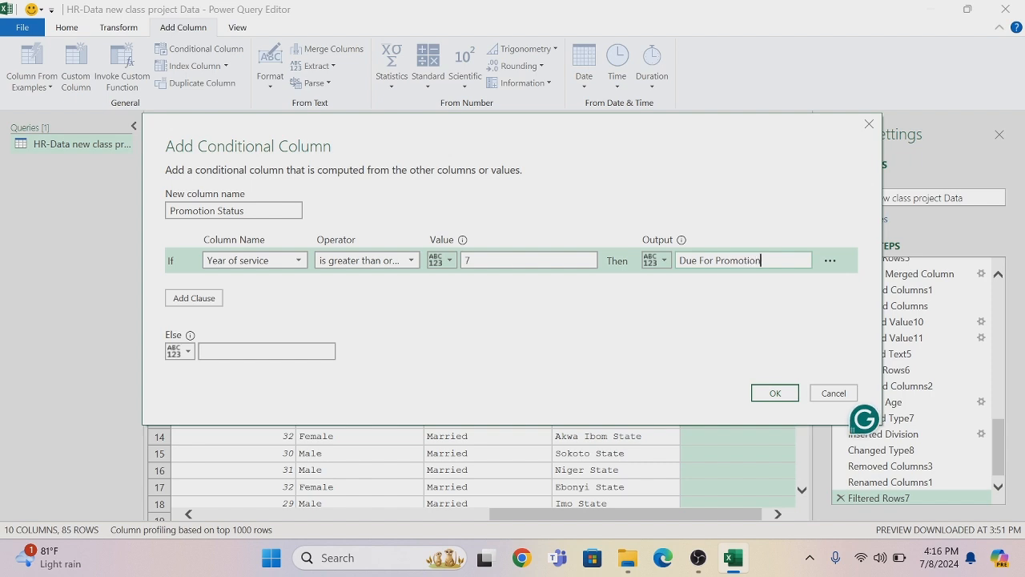
Set the Else output to Not Due For Promotion and create the conditional column
{"action": "left_click", "coordinate": [266, 351]}
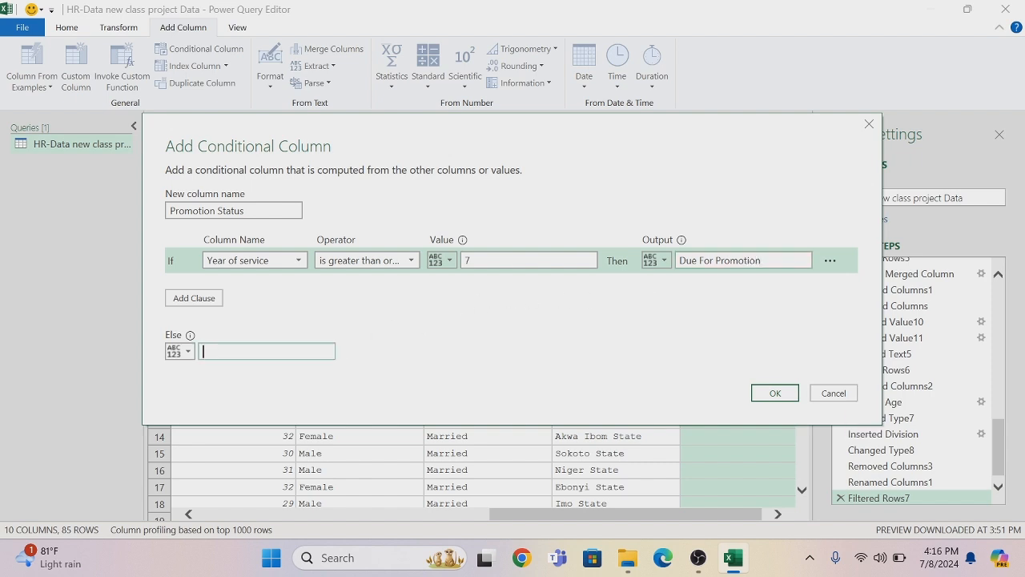
{"action": "type", "text": "Not due "}
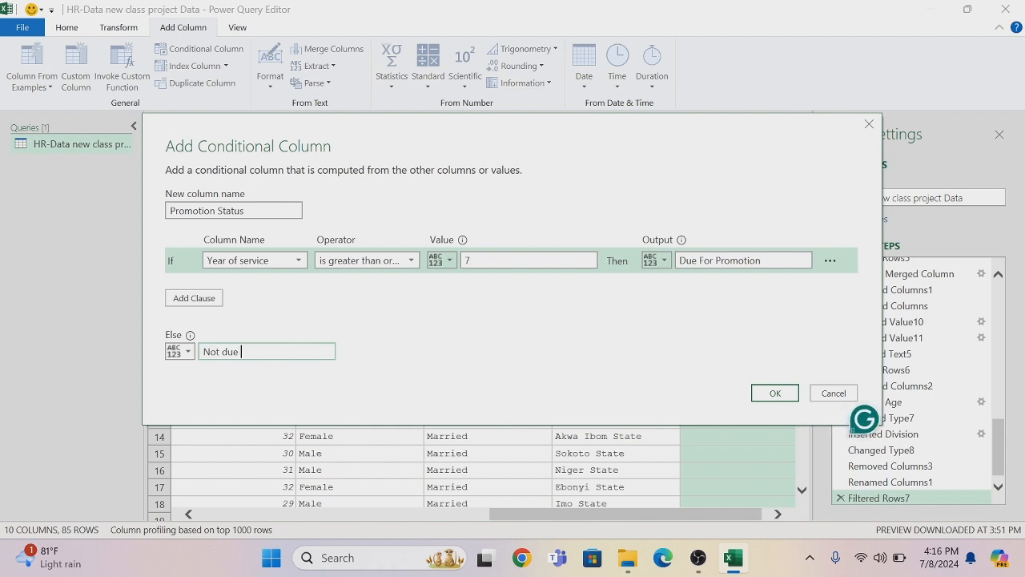
{"action": "type", "text": "for OROMOTION"}
{"action": "key", "text": "BackSpace"}
{"action": "key", "text": "BackSpace"}
{"action": "key", "text": "BackSpace"}
{"action": "key", "text": "BackSpace"}
{"action": "key", "text": "BackSpace"}
{"action": "key", "text": "BackSpace"}
{"action": "key", "text": "BackSpace"}
{"action": "key", "text": "BackSpace"}
{"action": "key", "text": "BackSpace"}
{"action": "key", "text": "BackSpace"}
{"action": "key", "text": "BackSpace"}
{"action": "key", "text": "BackSpace"}
{"action": "key", "text": "BackSpace"}
{"action": "key", "text": "BackSpace"}
{"action": "key", "text": "BackSpace"}
{"action": "key", "text": "BackSpace"}
{"action": "key", "text": "BackSpace"}
{"action": "type", "text": "Due For Promotion"}
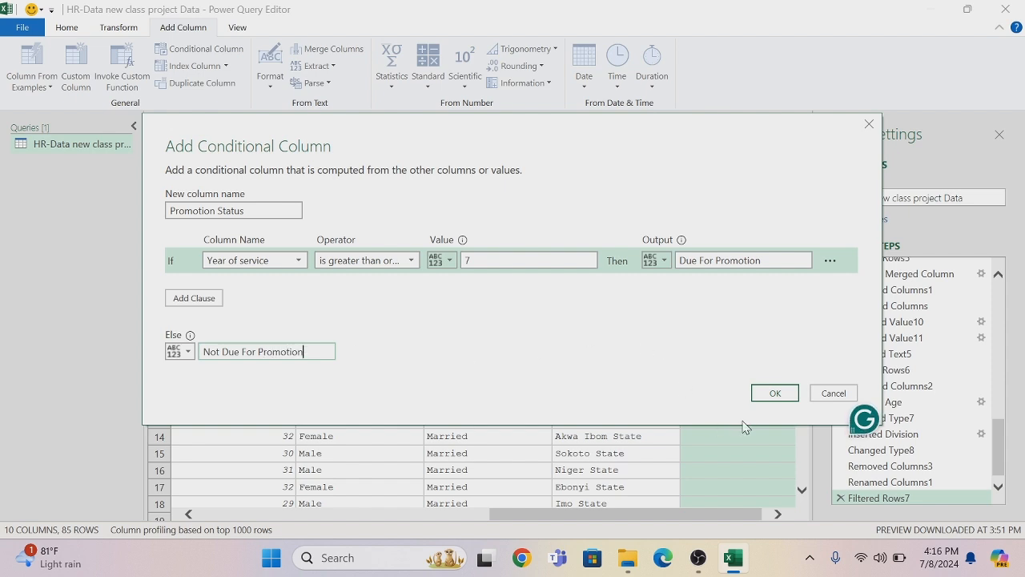
{"action": "left_click", "coordinate": [763, 398]}
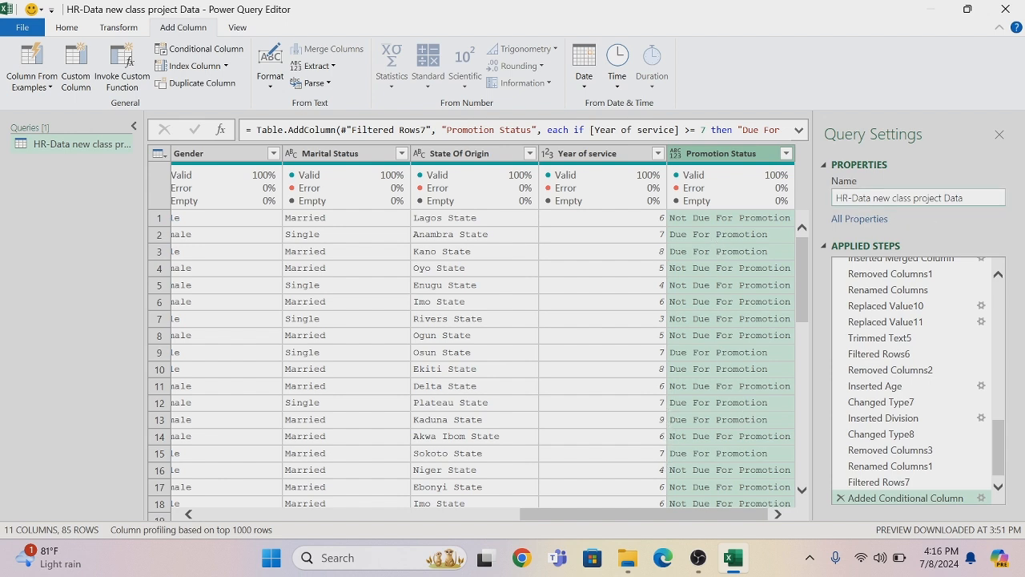
Rename the query as HR-Data (Clean)
{"action": "left_click", "coordinate": [969, 198]}
{"action": "key", "text": "BackSpace"}
{"action": "key", "text": "BackSpace"}
{"action": "key", "text": "BackSpace"}
{"action": "key", "text": "BackSpace"}
{"action": "key", "text": "BackSpace"}
{"action": "key", "text": "BackSpace"}
{"action": "key", "text": "BackSpace"}
{"action": "key", "text": "BackSpace"}
{"action": "key", "text": "BackSpace"}
{"action": "key", "text": "BackSpace"}
{"action": "key", "text": "BackSpace"}
{"action": "key", "text": "BackSpace"}
{"action": "key", "text": "BackSpace"}
{"action": "key", "text": "BackSpace"}
{"action": "key", "text": "BackSpace"}
{"action": "key", "text": "BackSpace"}
{"action": "key", "text": "BackSpace"}
{"action": "key", "text": "BackSpace"}
{"action": "key", "text": "BackSpace"}
{"action": "key", "text": "BackSpace"}
{"action": "key", "text": "BackSpace"}
{"action": "key", "text": "BackSpace"}
{"action": "key", "text": "BackSpace"}
{"action": "key", "text": "BackSpace"}
{"action": "key", "text": "BackSpace"}
{"action": "key", "text": "BackSpace"}
{"action": "key", "text": "BackSpace"}
{"action": "type", "text": "Data"}
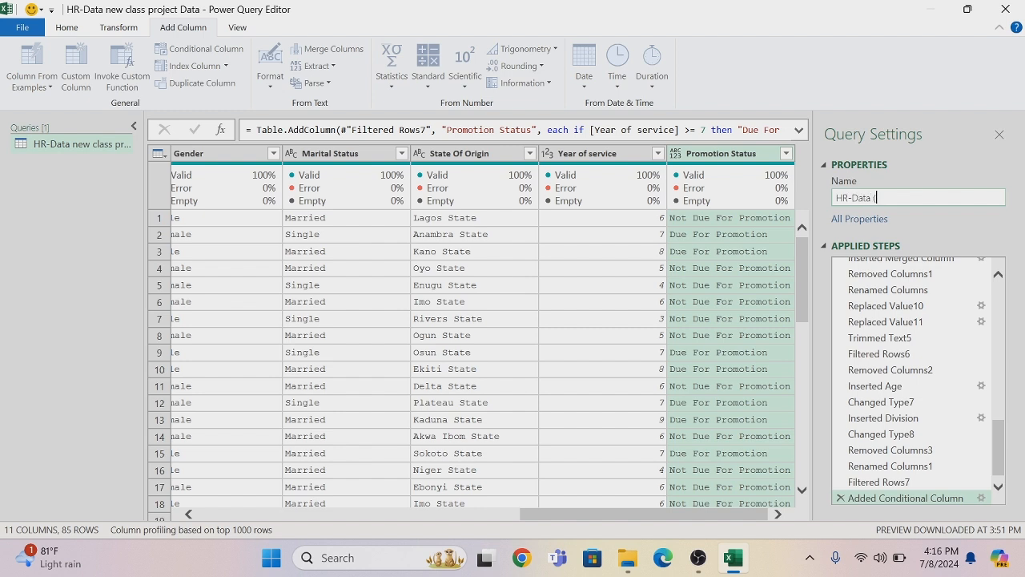
{"action": "type", "text": " (Clean)"}
{"action": "key", "text": "Return"}
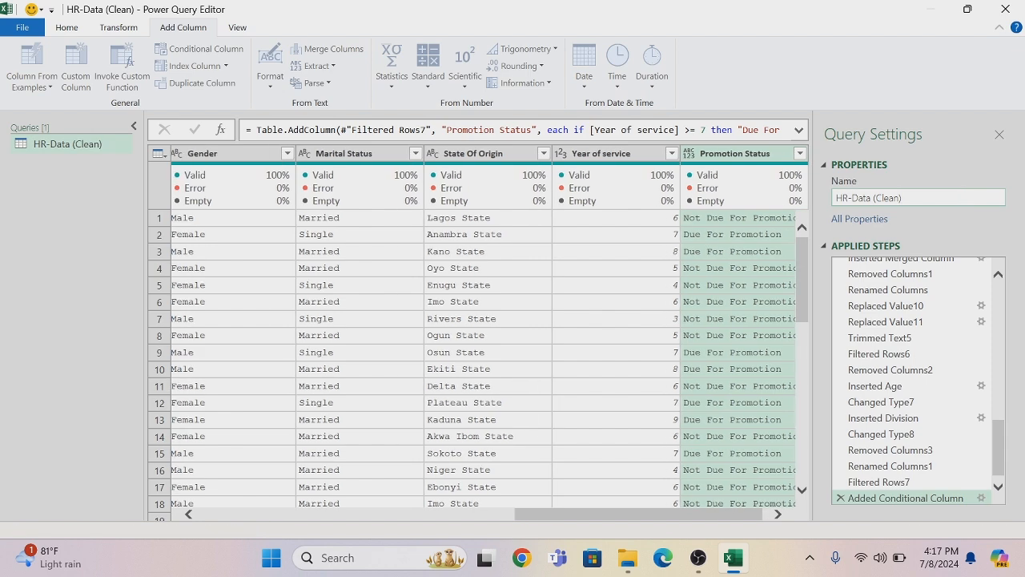
Close the query editor and load the cleaned HR data into the workbook
{"action": "left_click_drag", "start_coordinate": [676, 516], "coordinate": [341, 522]}
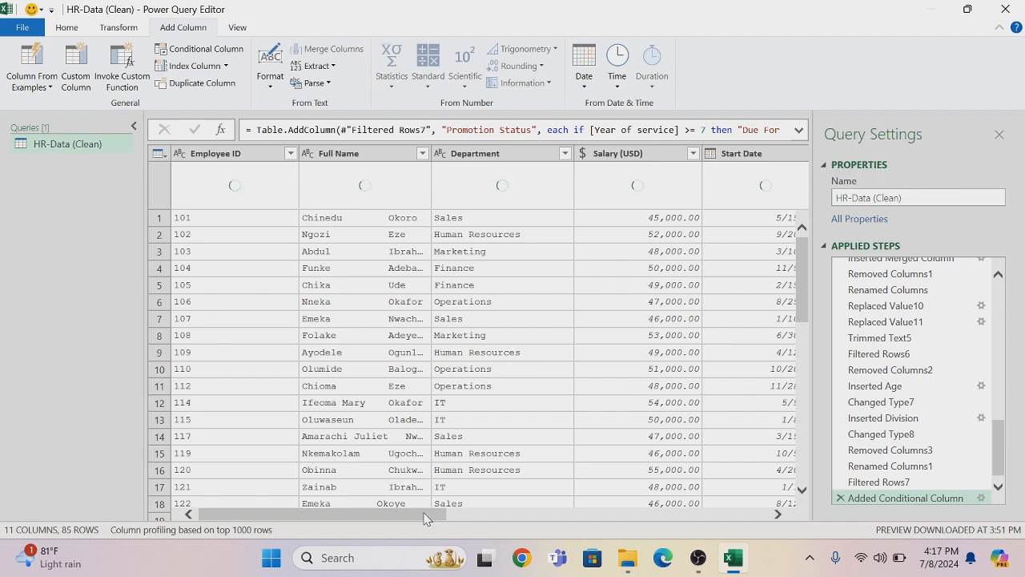
{"action": "left_click_drag", "start_coordinate": [423, 513], "coordinate": [337, 524]}
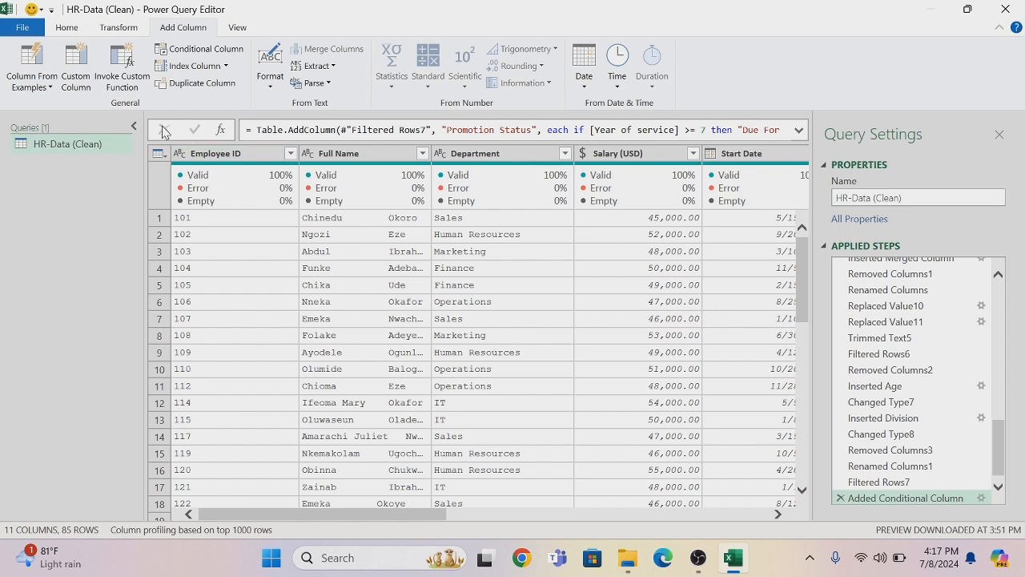
{"action": "left_click", "coordinate": [64, 28]}
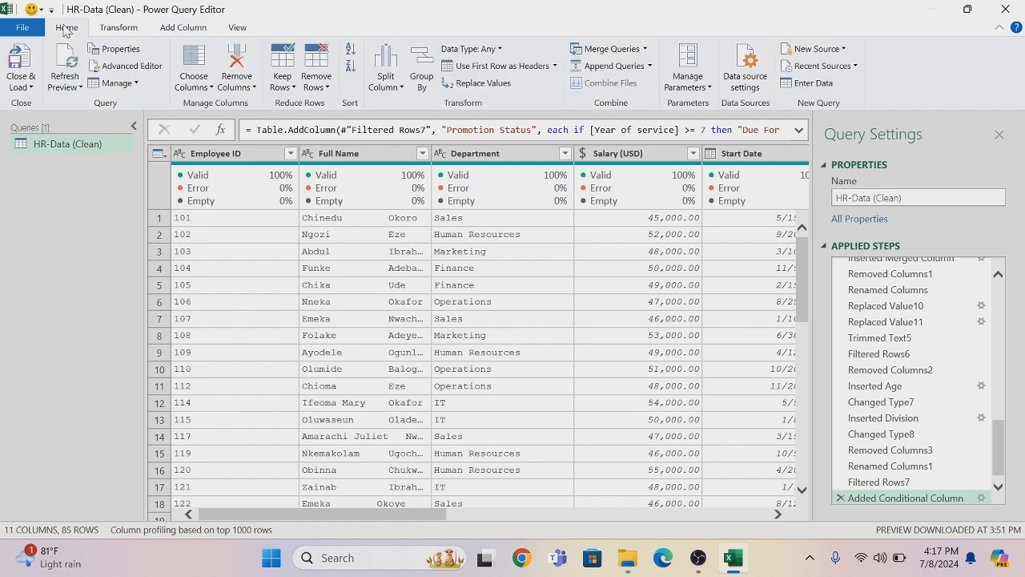
{"action": "left_click", "coordinate": [31, 88]}
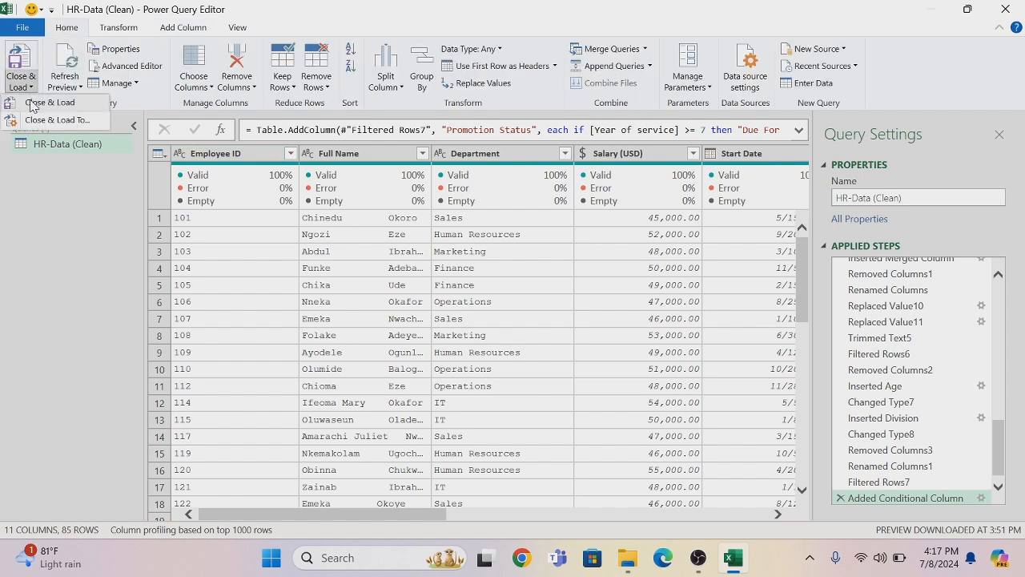
{"action": "left_click", "coordinate": [32, 105]}
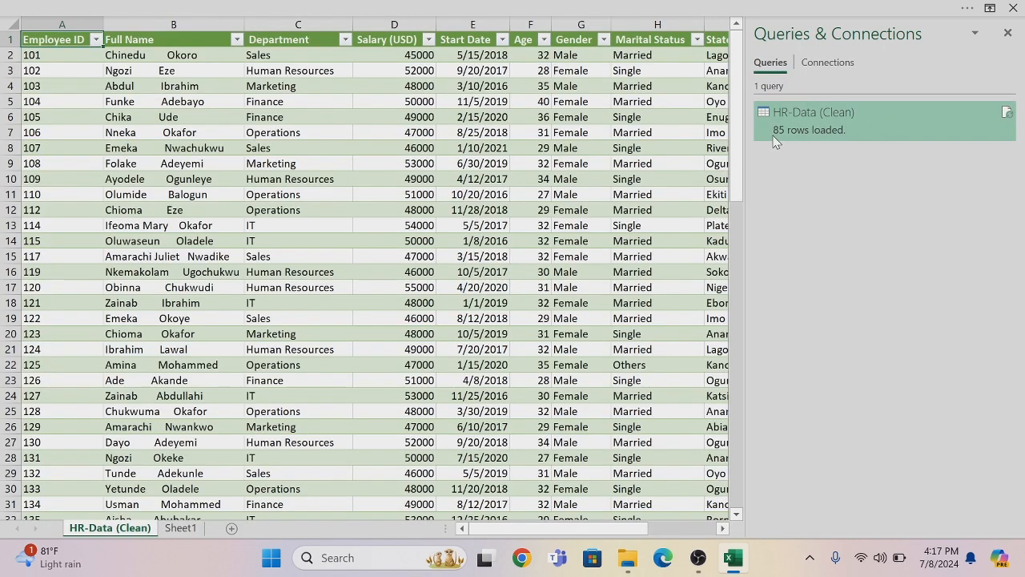
{"action": "mouse_move", "coordinate": [790, 137]}
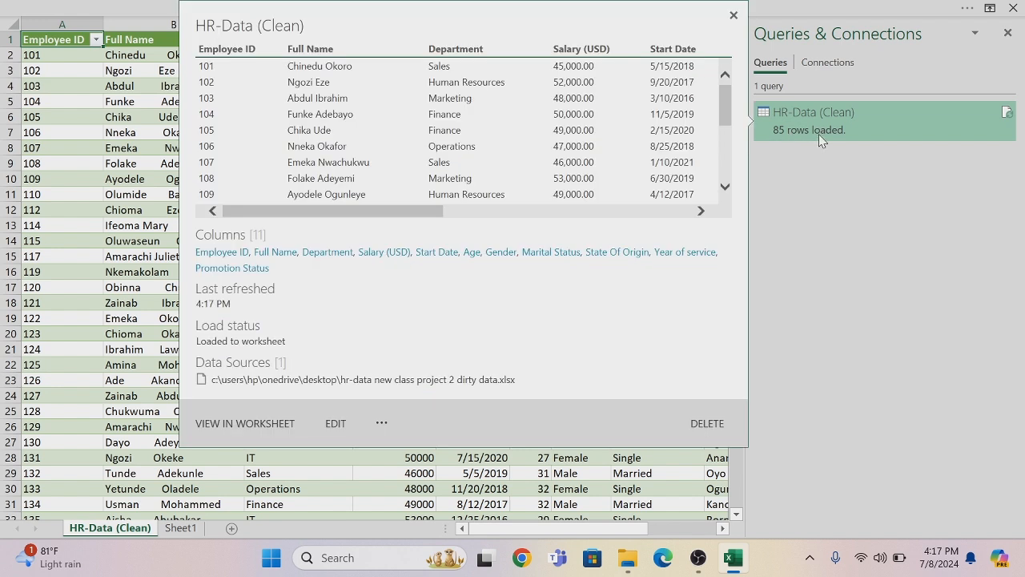
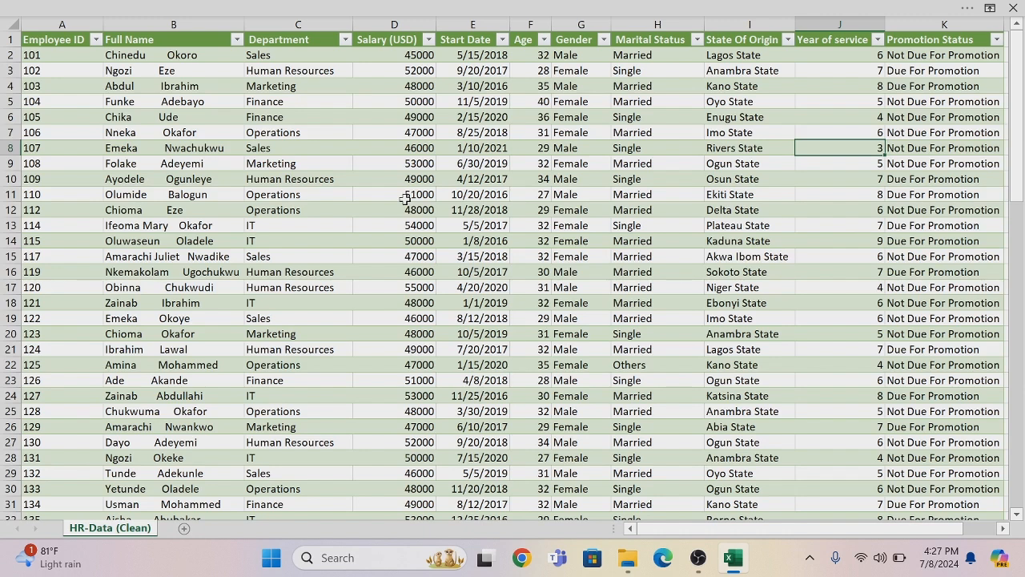
Select the whole cleaned HR table, headers included, and open it as a new table query in Power Query
{"action": "left_click", "coordinate": [69, 38]}
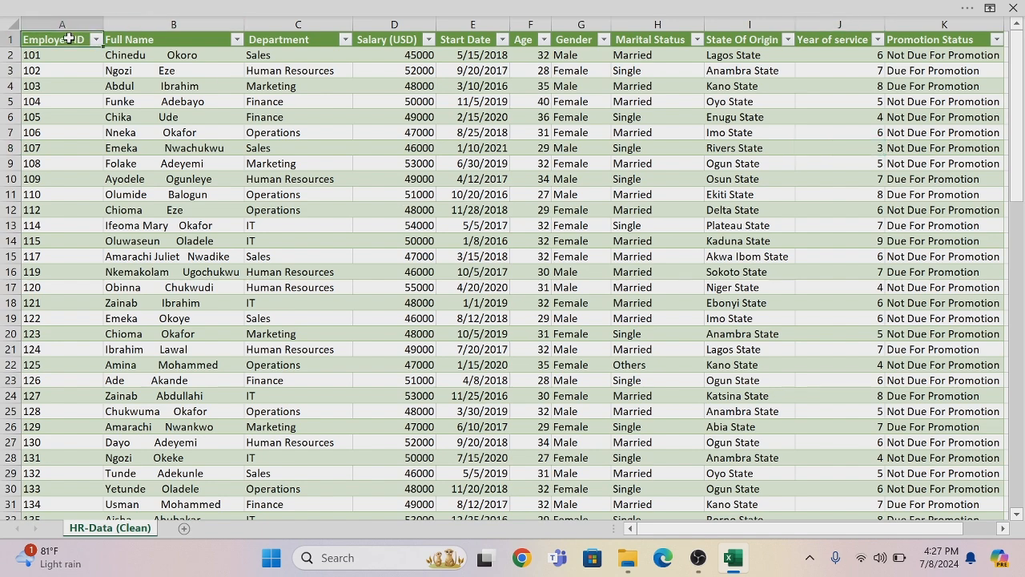
{"action": "key", "text": "ctrl+shift+End"}
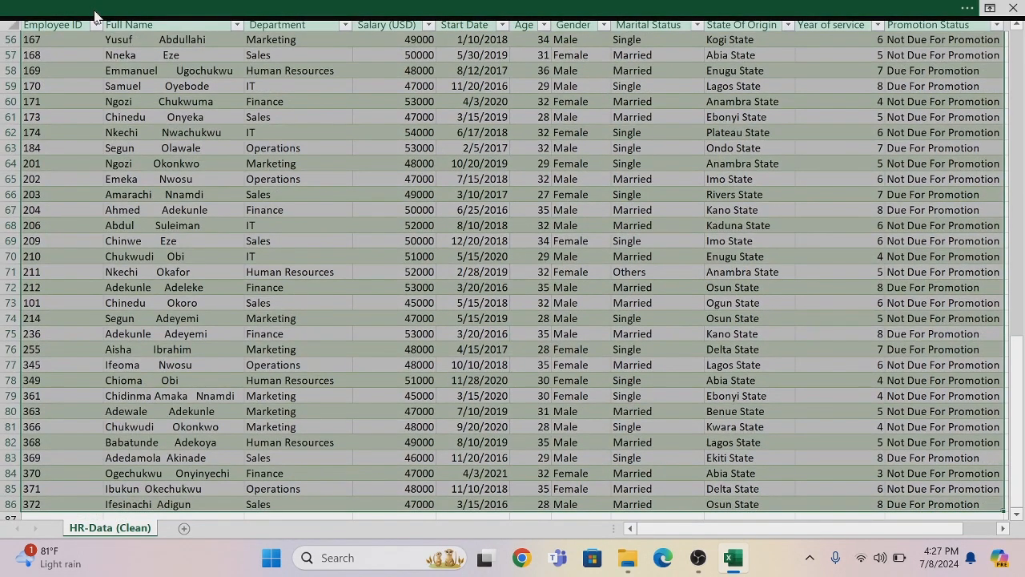
{"action": "left_click", "coordinate": [109, 11]}
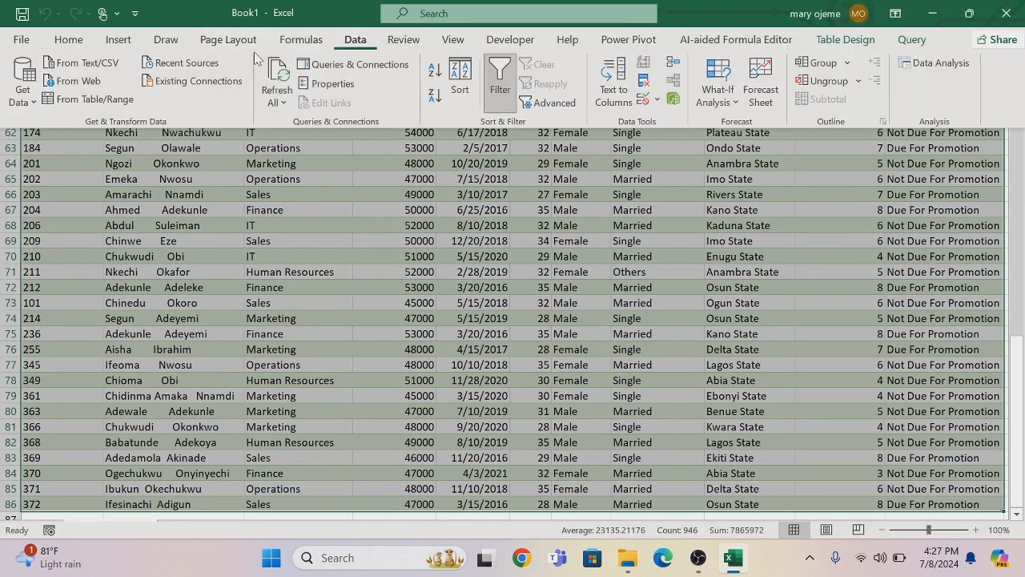
{"action": "left_click", "coordinate": [80, 98]}
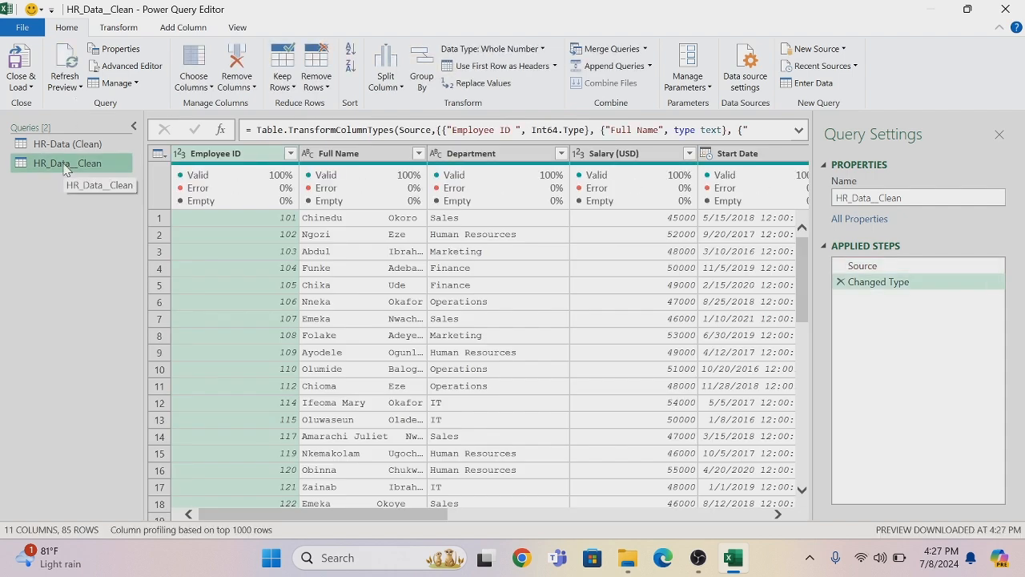
Change the Employee ID column's data type to Text, replacing the current conversion
{"action": "left_click", "coordinate": [179, 154]}
{"action": "left_click", "coordinate": [222, 321]}
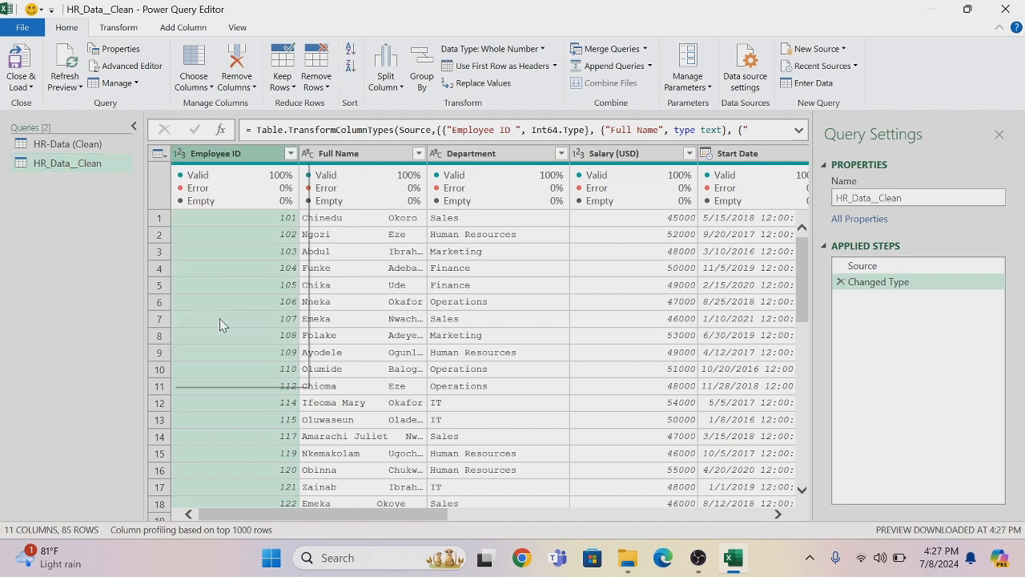
{"action": "left_click", "coordinate": [477, 320]}
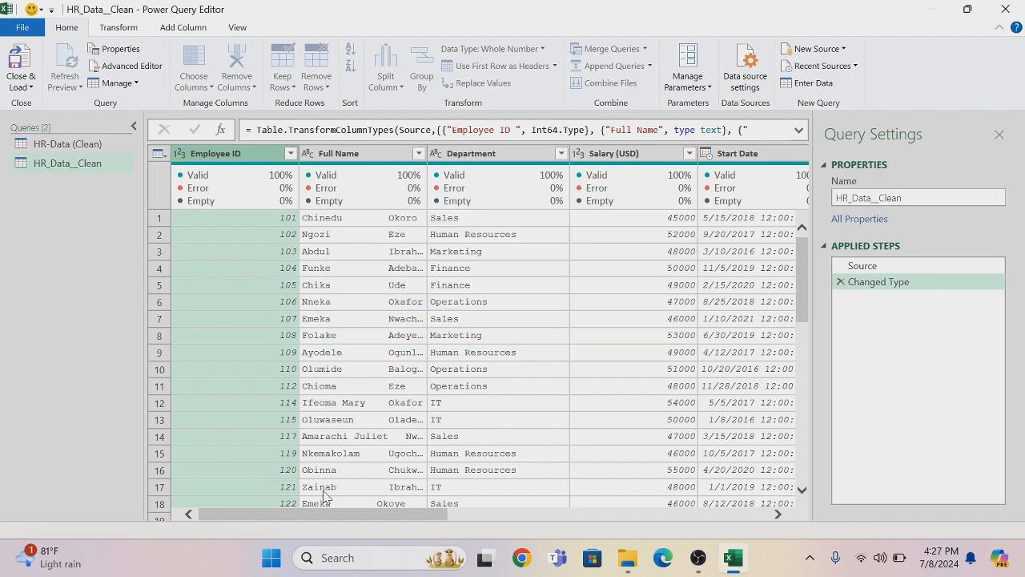
Change the Salary (USD) column's data type to Currency, replacing the current conversion
{"action": "left_click_drag", "start_coordinate": [311, 522], "coordinate": [379, 519]}
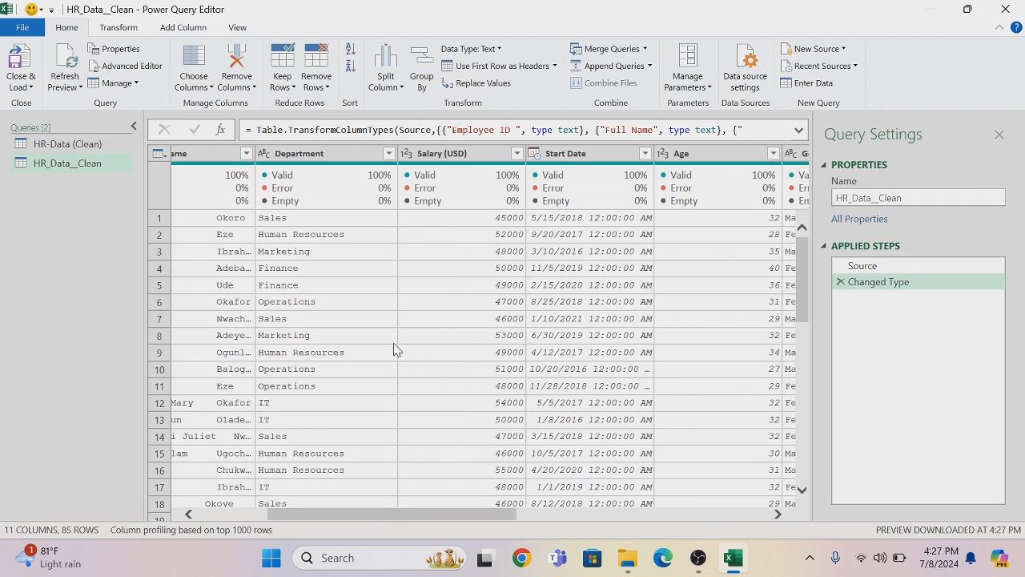
{"action": "left_click", "coordinate": [405, 159]}
{"action": "left_click", "coordinate": [405, 158]}
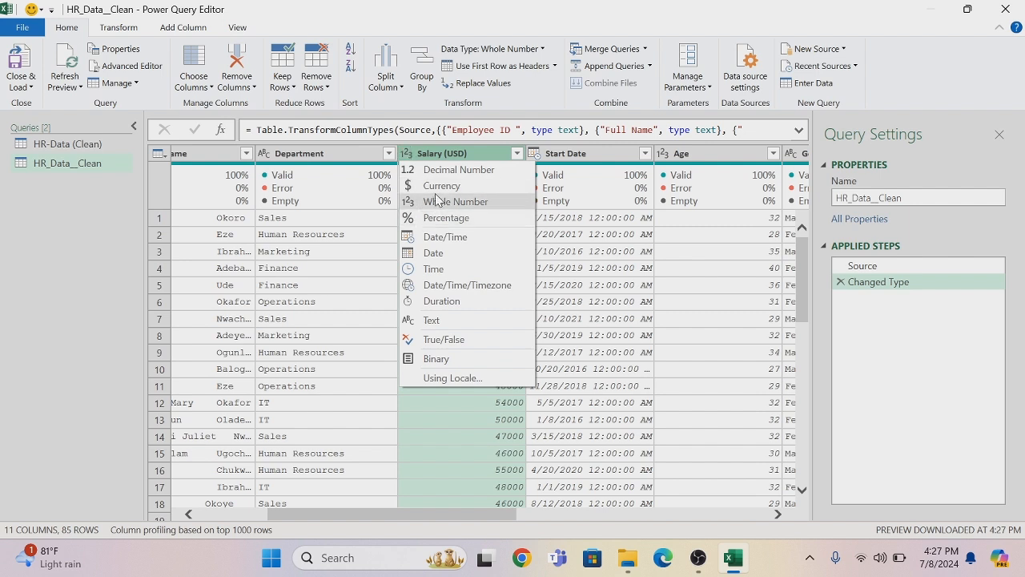
{"action": "left_click", "coordinate": [429, 188]}
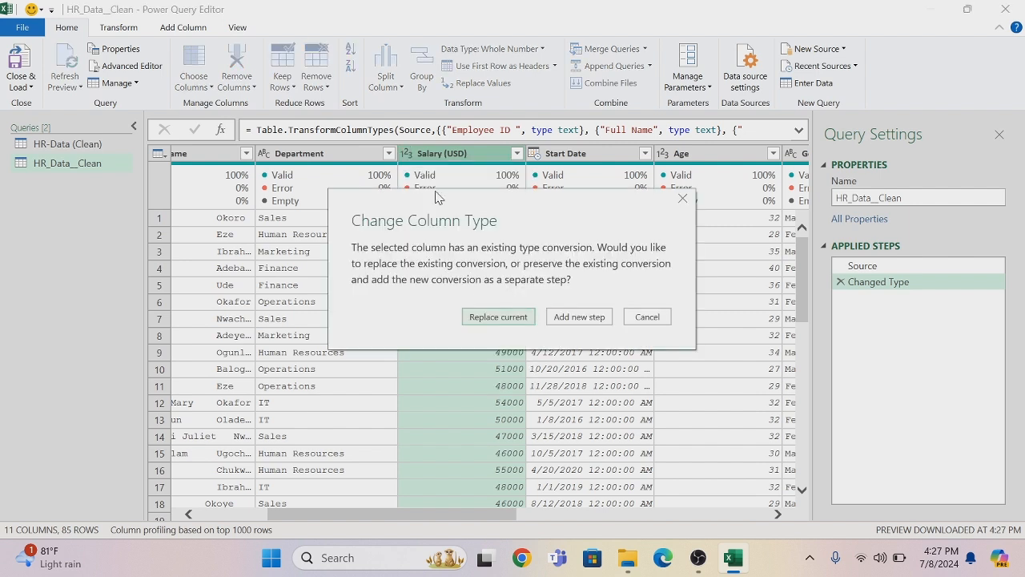
{"action": "left_click", "coordinate": [491, 317]}
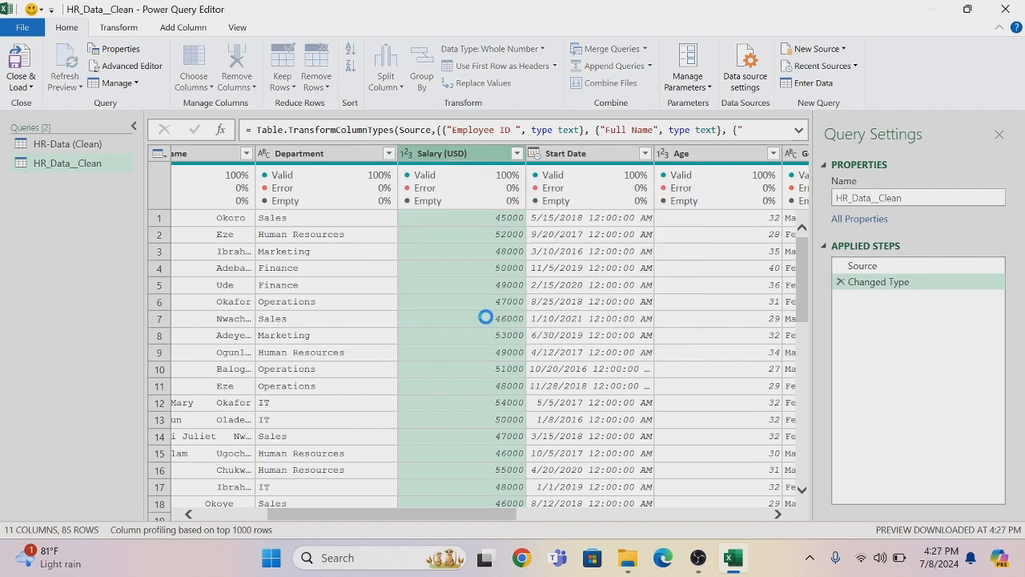
Change the Start Date column's data type to Date, replacing the current conversion
{"action": "left_click", "coordinate": [534, 153]}
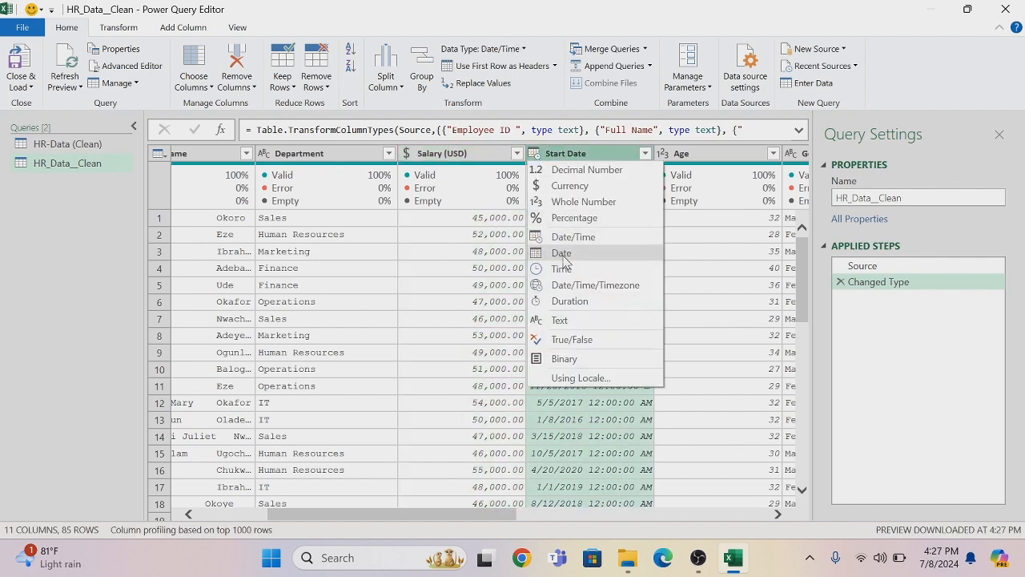
{"action": "left_click", "coordinate": [563, 255]}
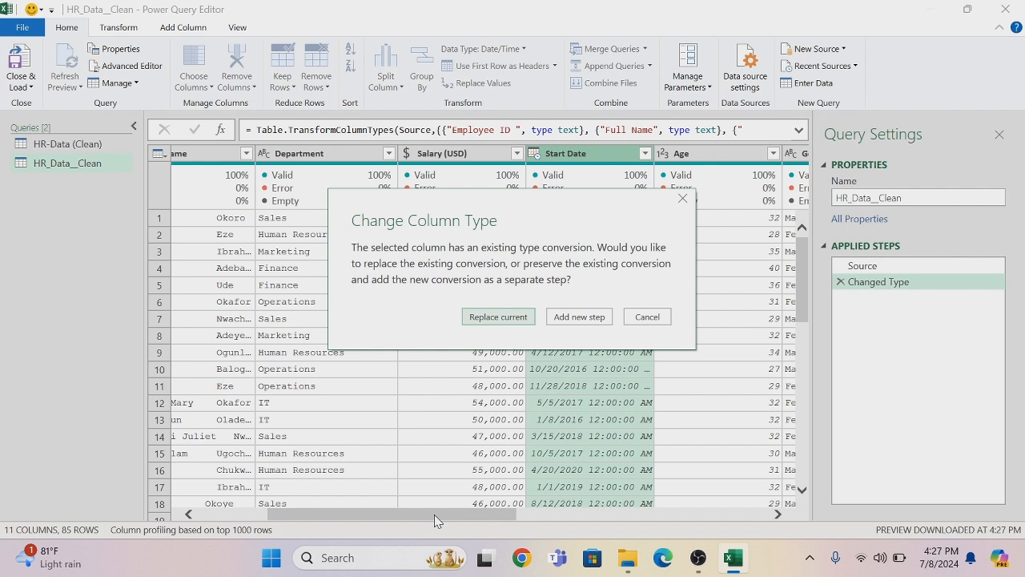
{"action": "left_click", "coordinate": [504, 319]}
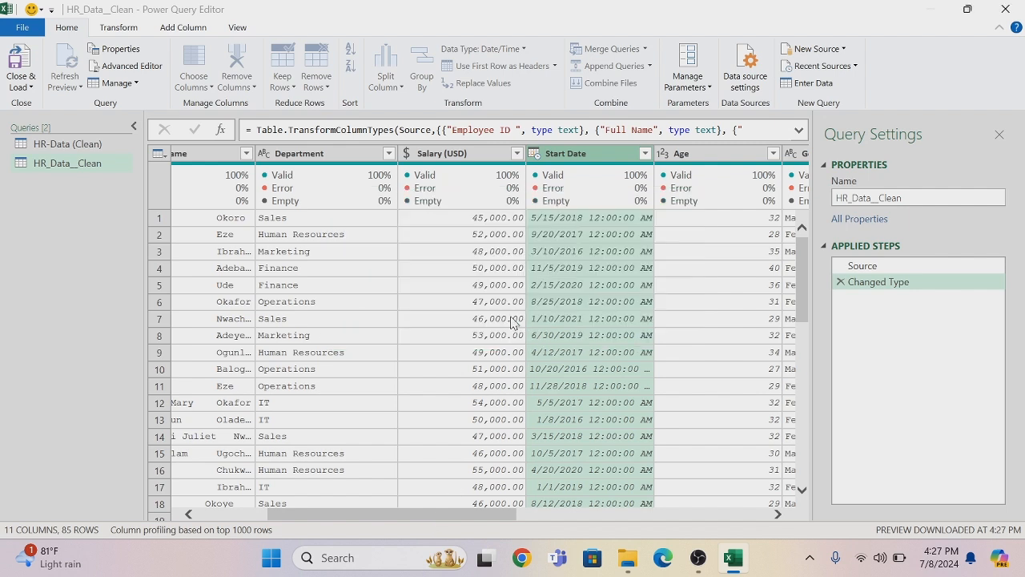
Make three duplicates of the HR_Data__Clean query
{"action": "left_click_drag", "start_coordinate": [442, 518], "coordinate": [179, 480]}
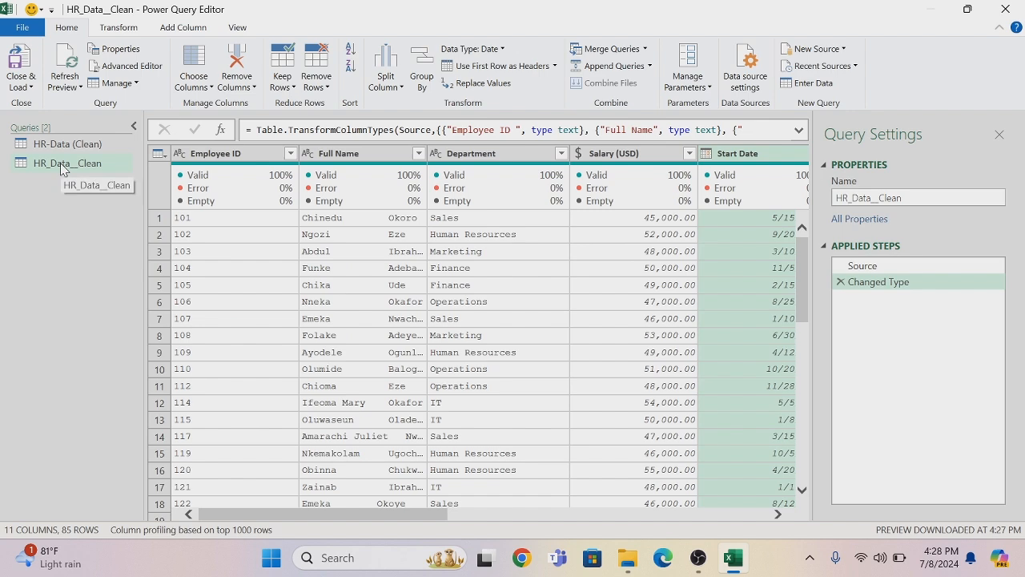
{"action": "right_click", "coordinate": [62, 168]}
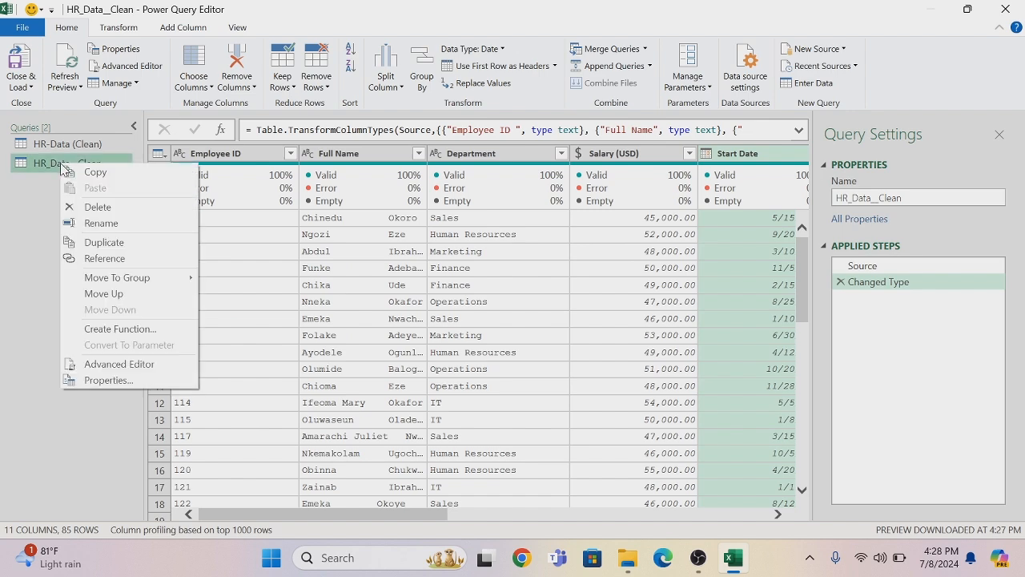
{"action": "left_click", "coordinate": [98, 240]}
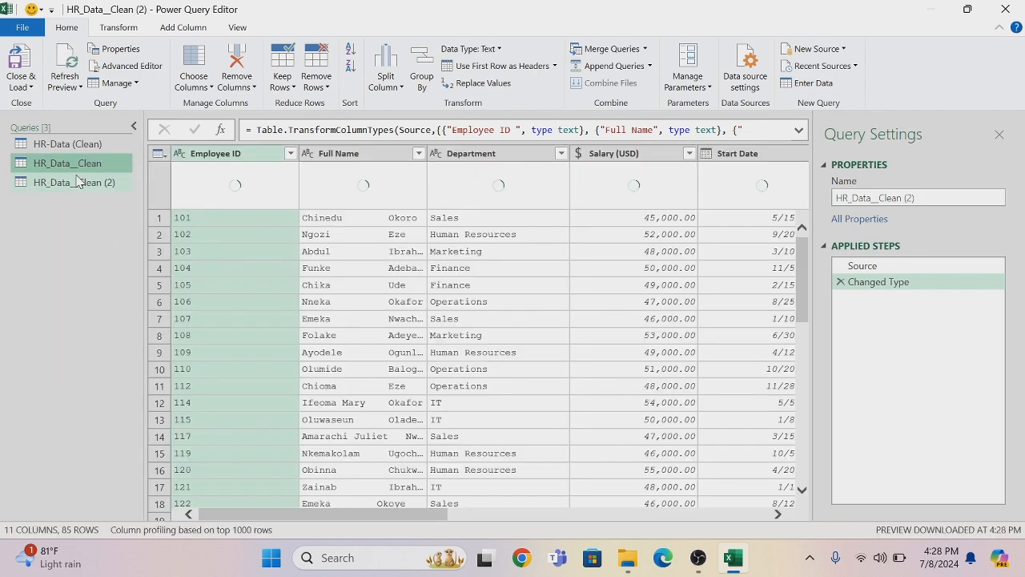
{"action": "right_click", "coordinate": [70, 162]}
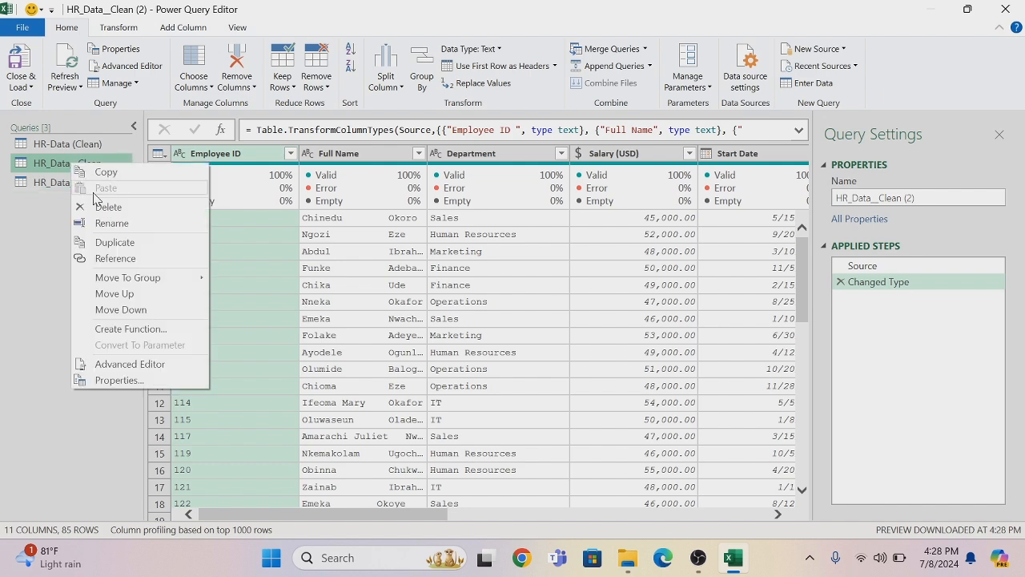
{"action": "left_click", "coordinate": [116, 243]}
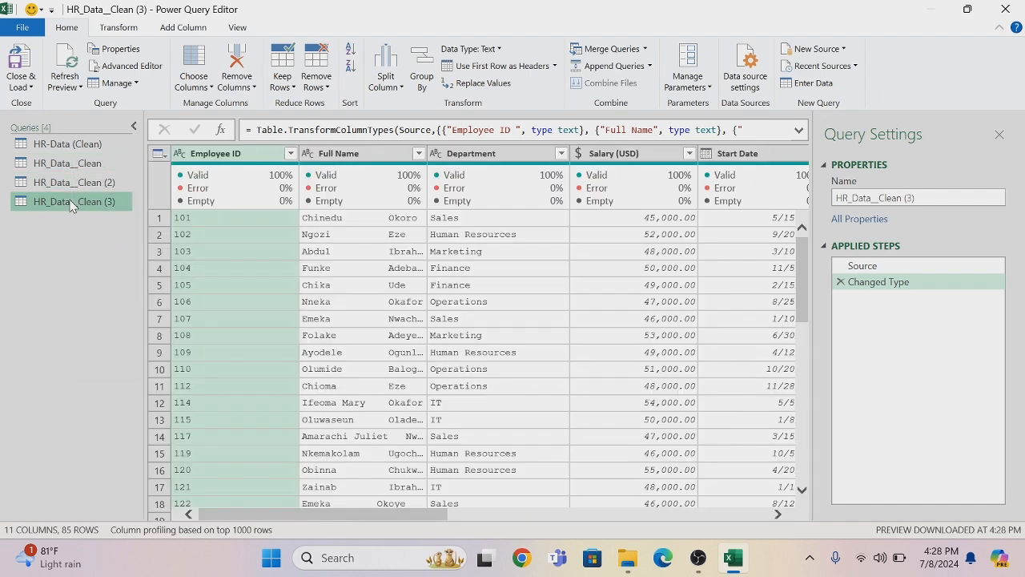
{"action": "right_click", "coordinate": [70, 206]}
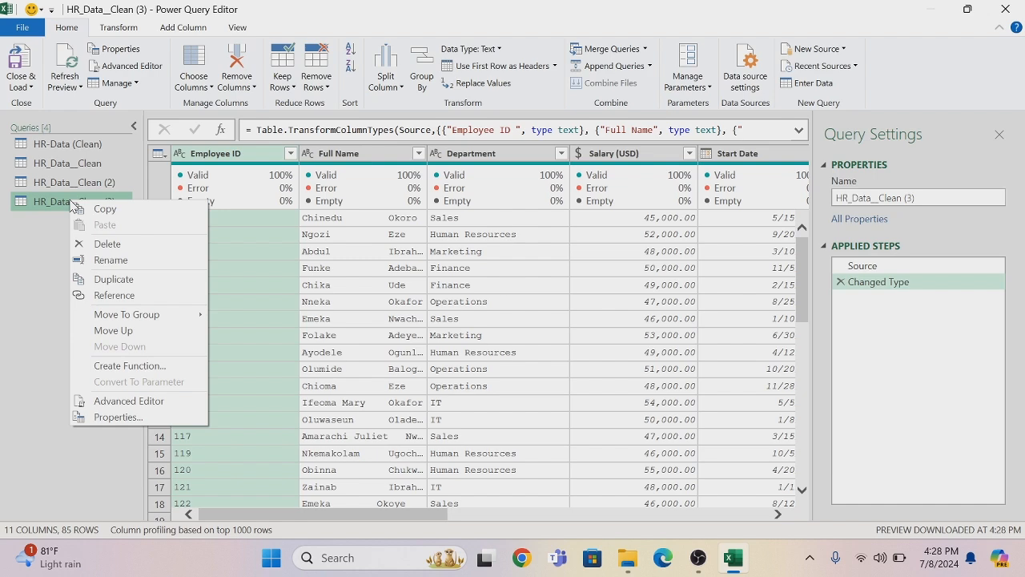
{"action": "left_click", "coordinate": [115, 280]}
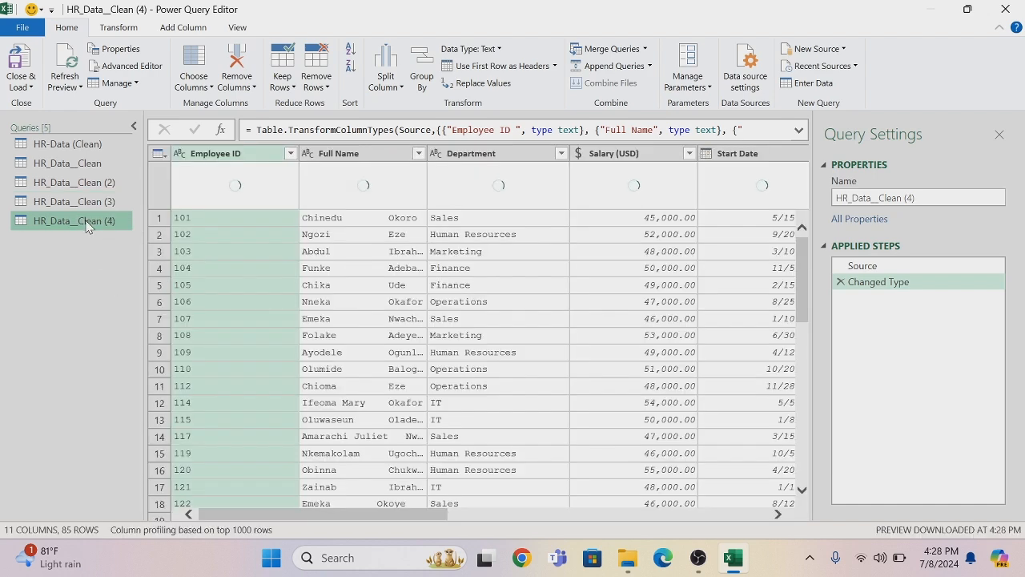
{"action": "right_click", "coordinate": [88, 222]}
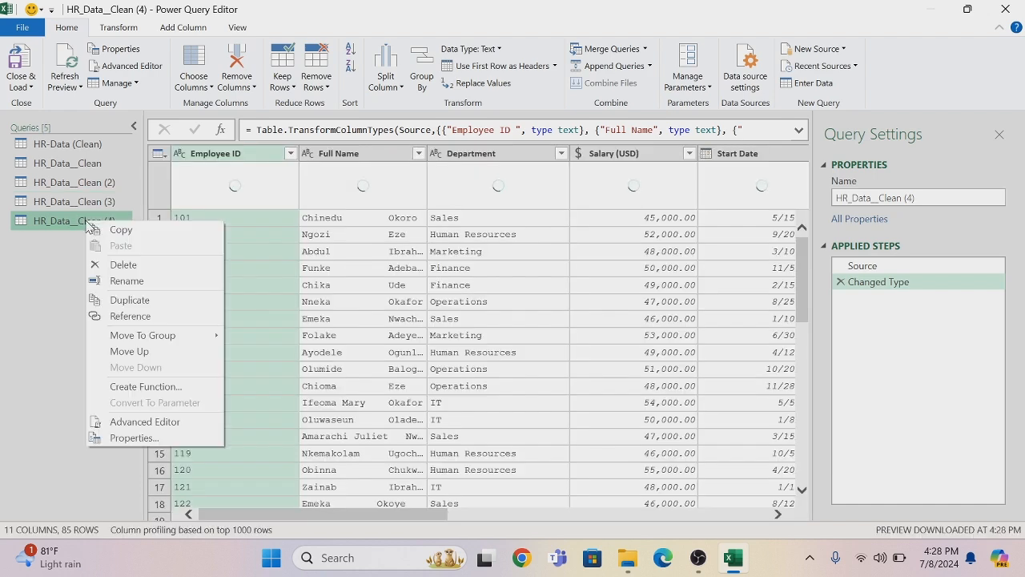
{"action": "left_click", "coordinate": [128, 265]}
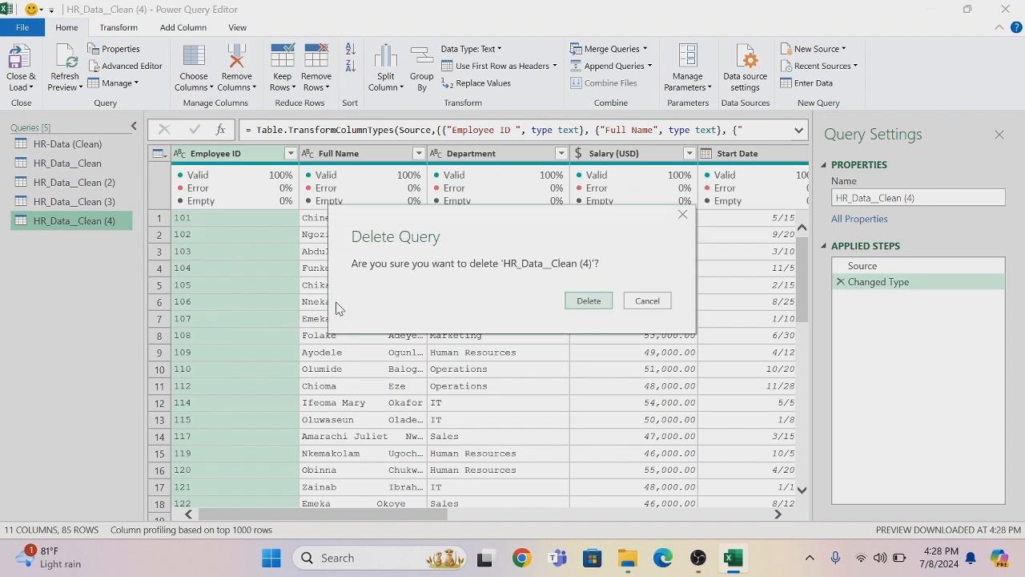
{"action": "left_click", "coordinate": [643, 305]}
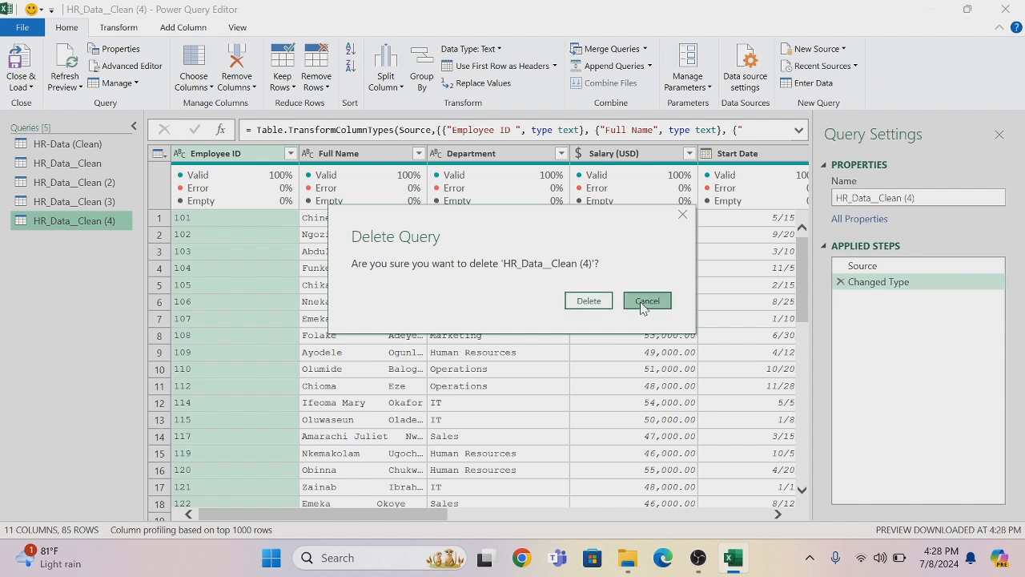
Make four more duplicates of the cleaned HR query, each from the newest copy, up to HR_Data__Clean (8)
{"action": "right_click", "coordinate": [77, 224]}
{"action": "left_click", "coordinate": [120, 301]}
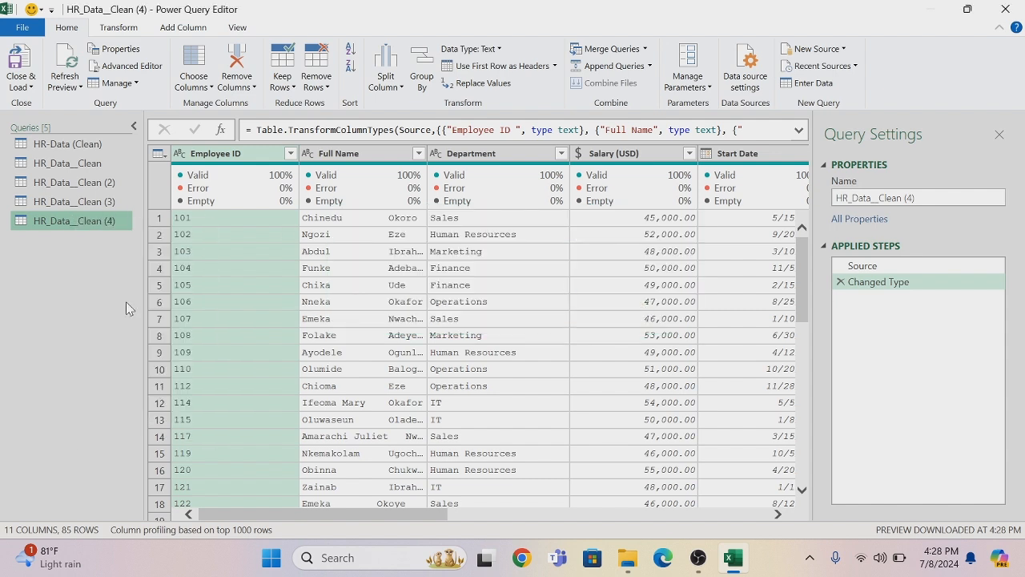
{"action": "left_click", "coordinate": [86, 242]}
{"action": "right_click", "coordinate": [85, 242]}
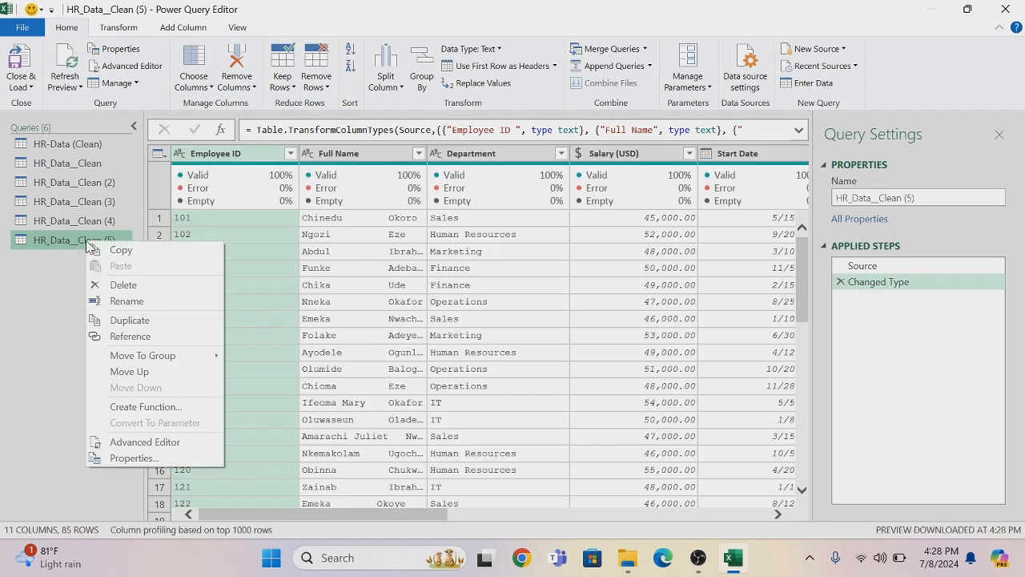
{"action": "left_click", "coordinate": [132, 319]}
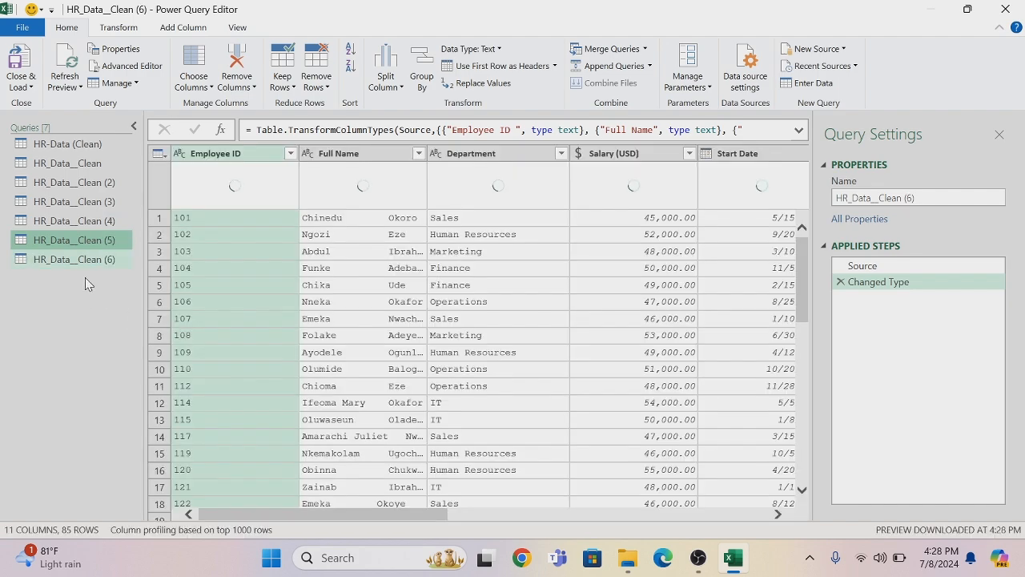
{"action": "left_click", "coordinate": [85, 259]}
{"action": "right_click", "coordinate": [84, 260]}
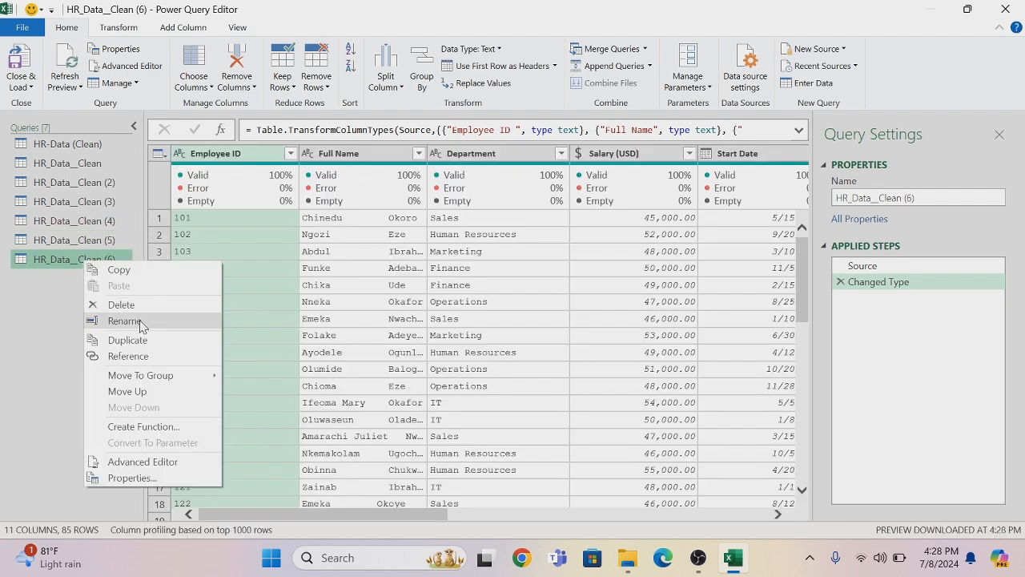
{"action": "left_click", "coordinate": [143, 343]}
{"action": "left_click", "coordinate": [87, 282]}
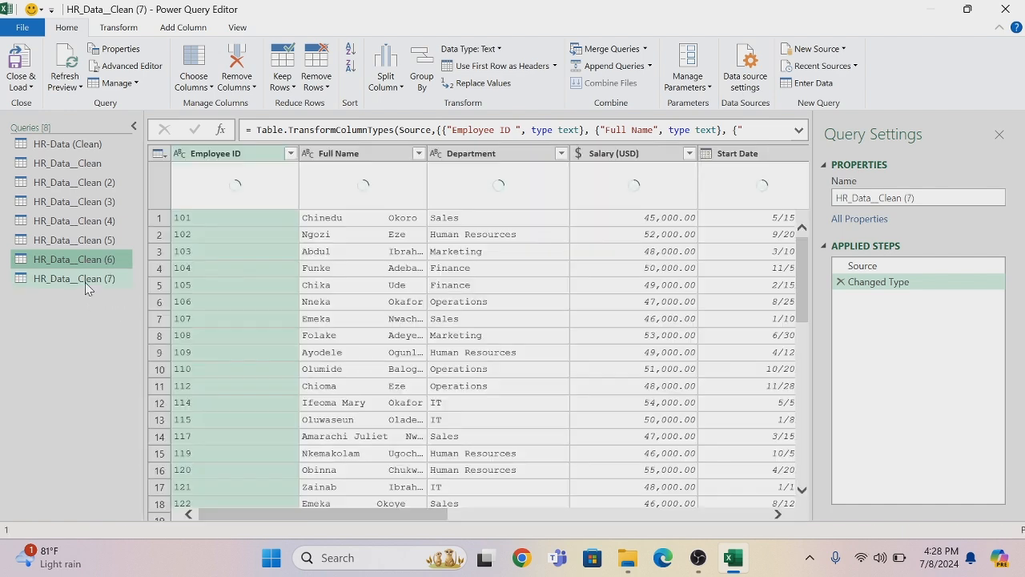
{"action": "right_click", "coordinate": [87, 282]}
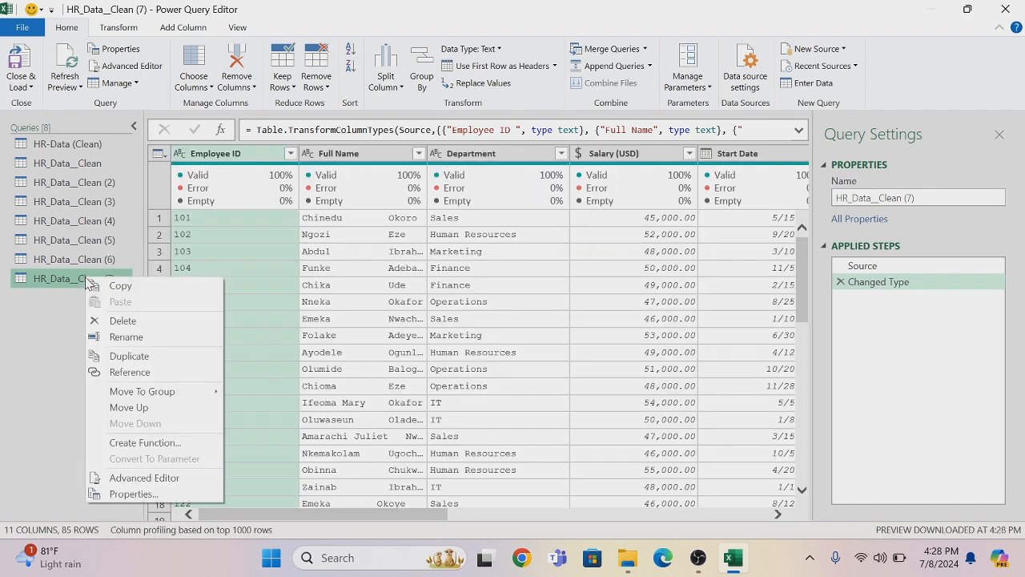
{"action": "left_click", "coordinate": [132, 359]}
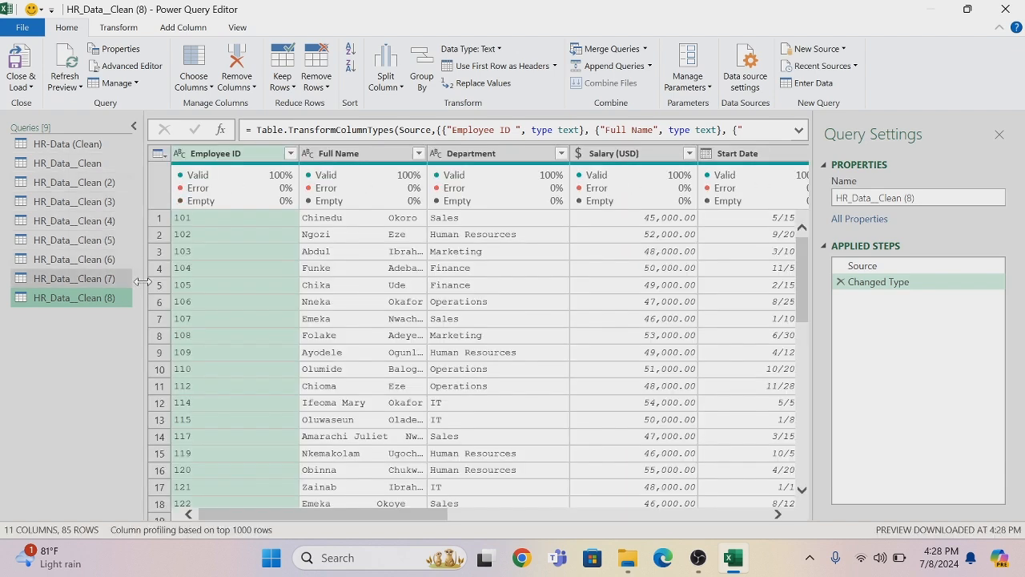
Rename the original HR_Data__Clean query as Dim-Dept
{"action": "left_click", "coordinate": [68, 163]}
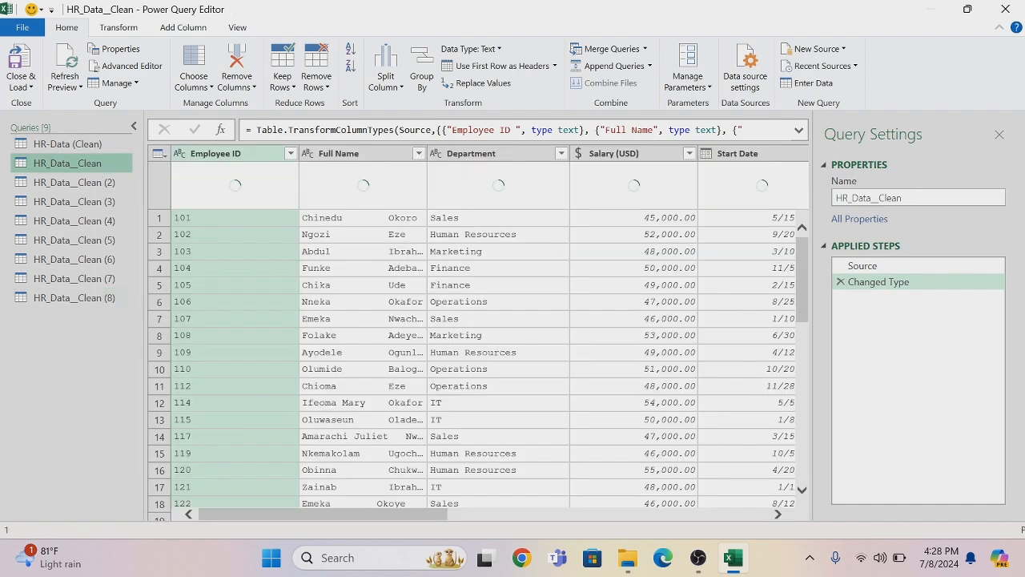
{"action": "key", "text": "F2"}
{"action": "key", "text": "BackSpace"}
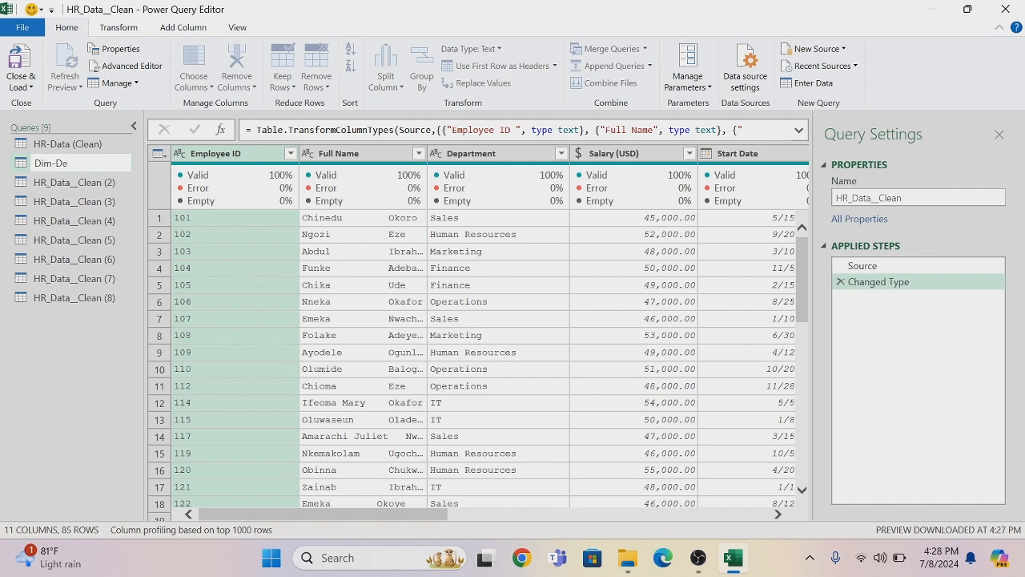
{"action": "left_click", "coordinate": [96, 163]}
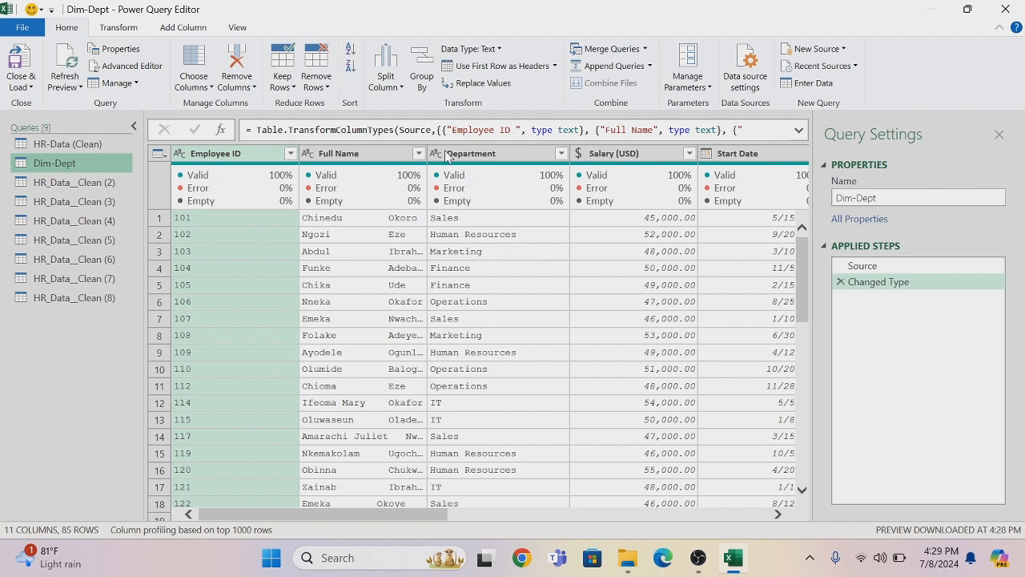
Remove all columns except Department from the Dim-Dept query
{"action": "right_click", "coordinate": [480, 158]}
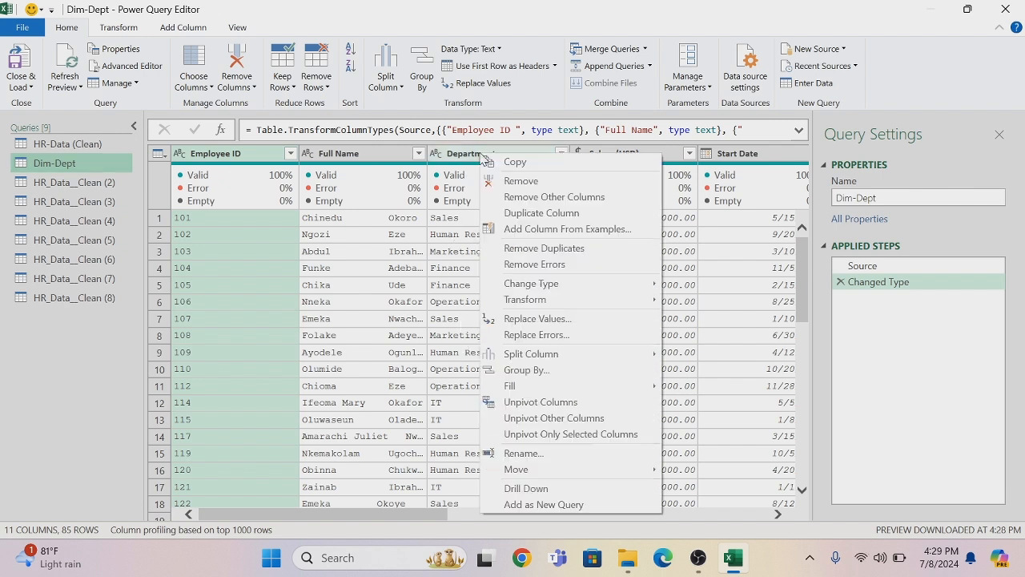
{"action": "left_click", "coordinate": [525, 197]}
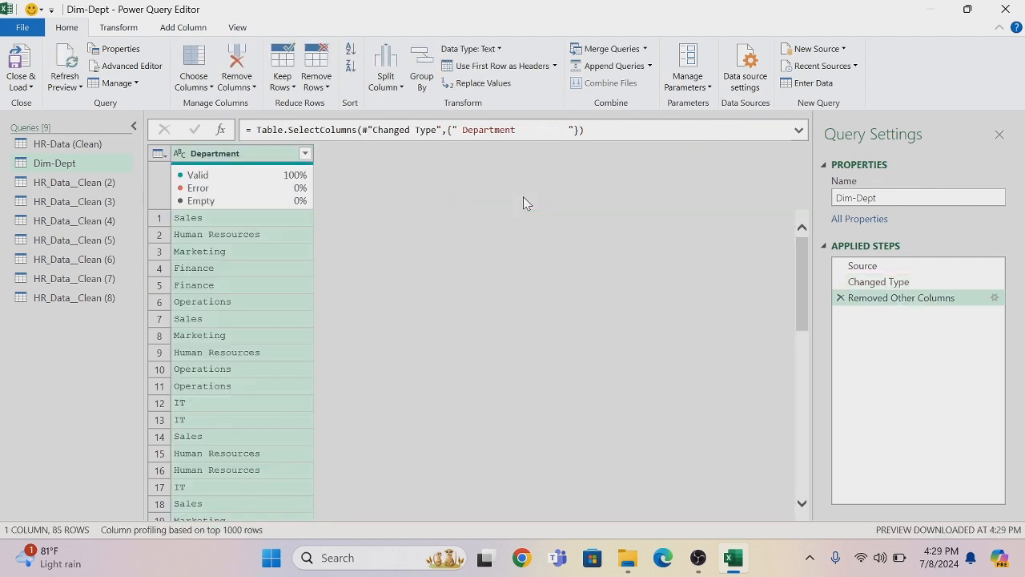
Remove the duplicate values from the Department column of Dim-Dept
{"action": "right_click", "coordinate": [251, 156]}
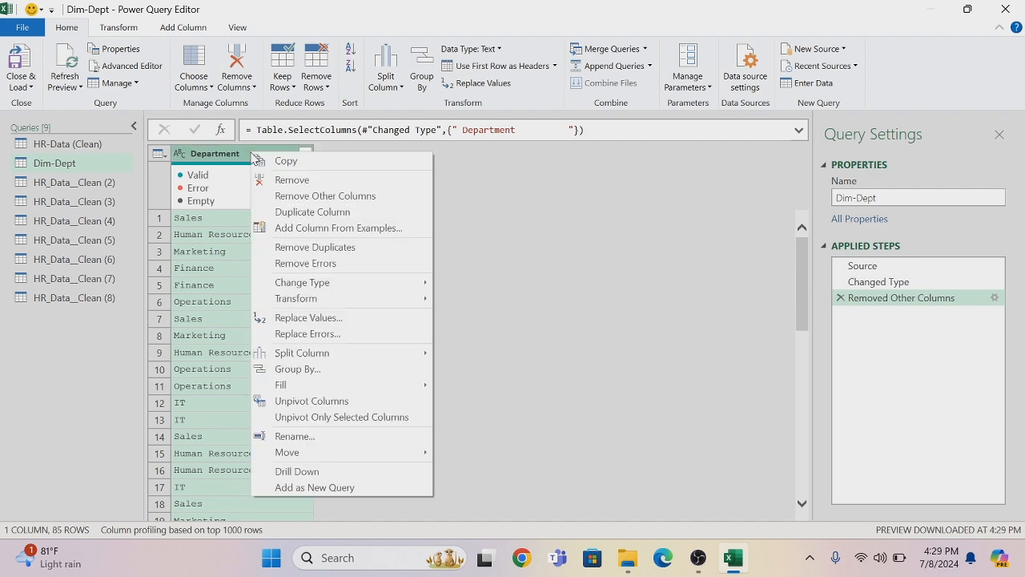
{"action": "left_click", "coordinate": [335, 255]}
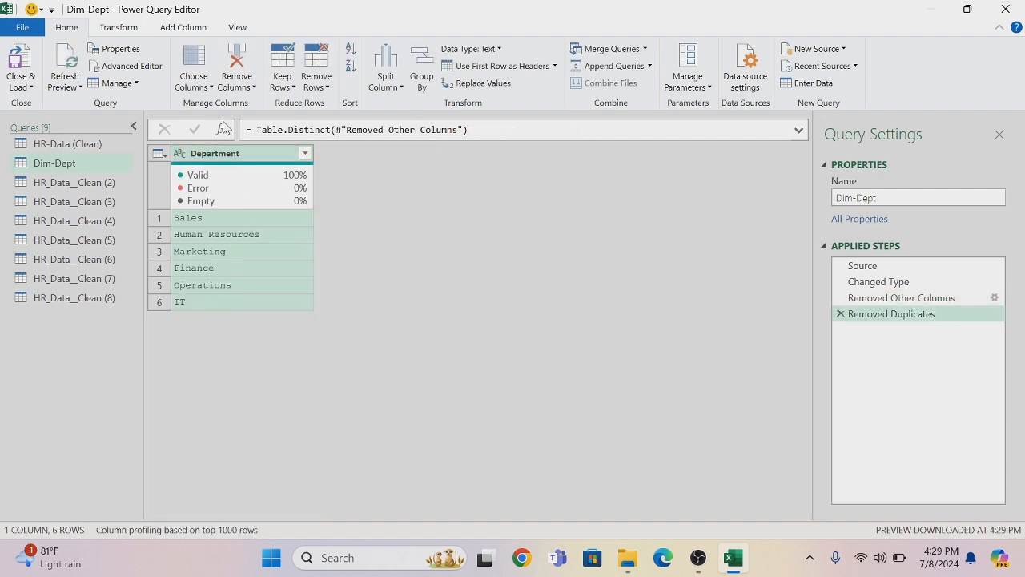
Add an index column starting from 1 to Dim-Dept and change its data type to Text
{"action": "left_click", "coordinate": [191, 27]}
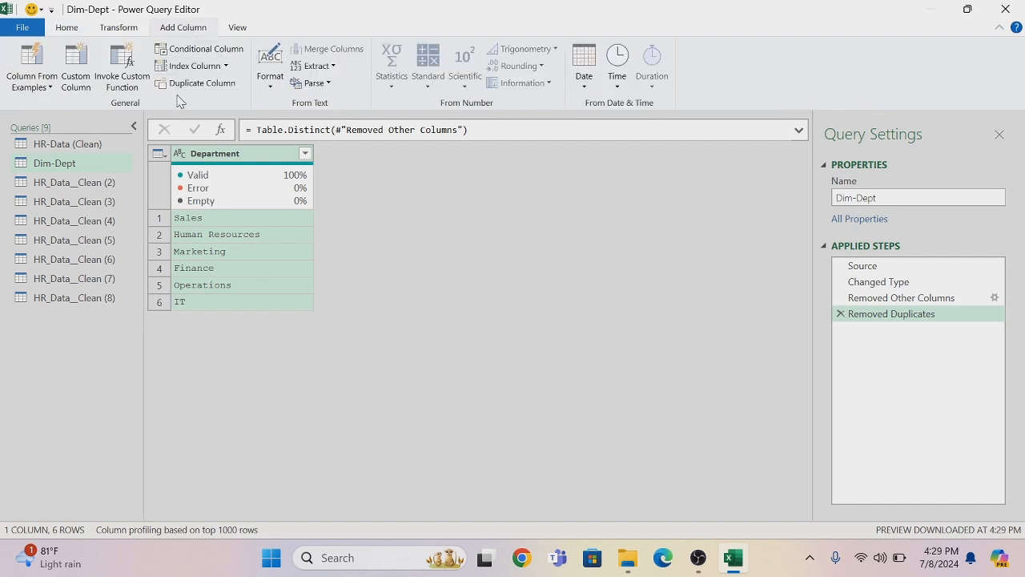
{"action": "left_click", "coordinate": [226, 66]}
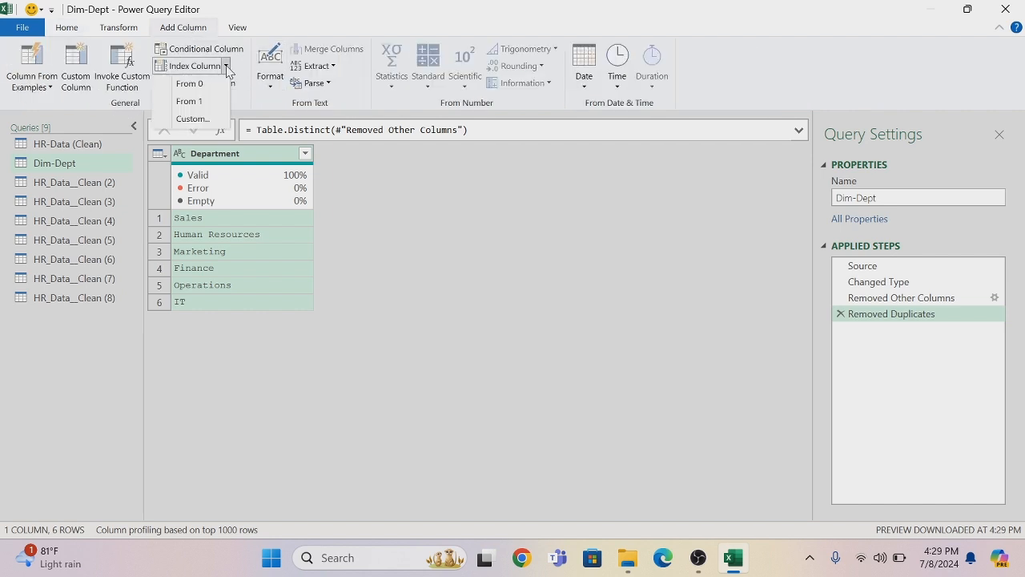
{"action": "left_click", "coordinate": [190, 100]}
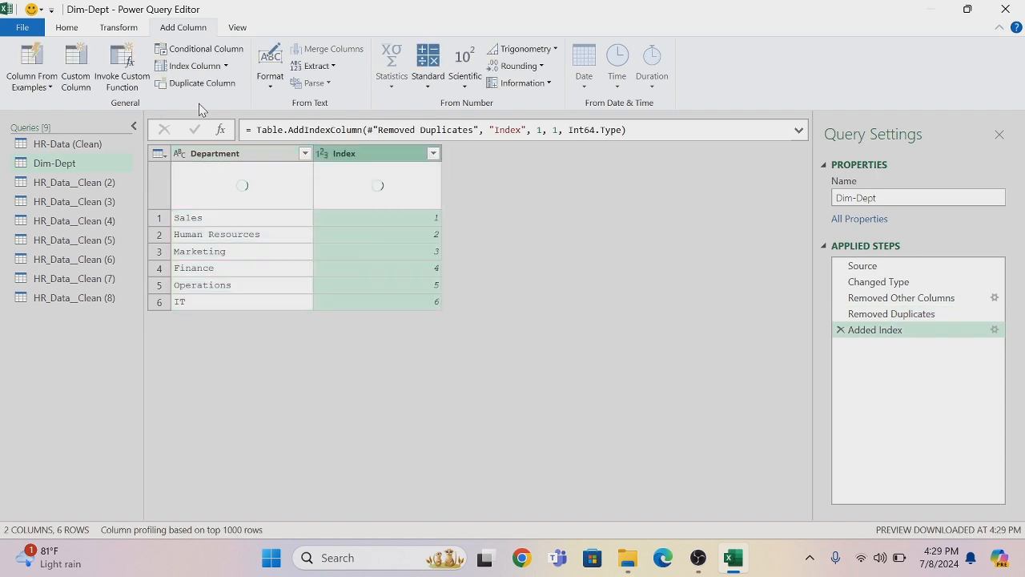
{"action": "left_click", "coordinate": [323, 153]}
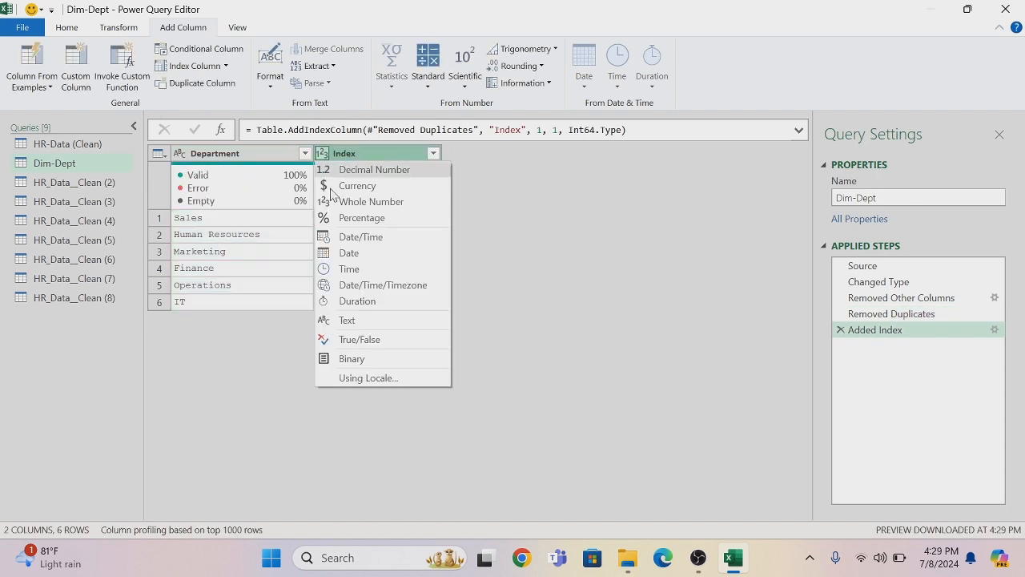
{"action": "left_click", "coordinate": [350, 320]}
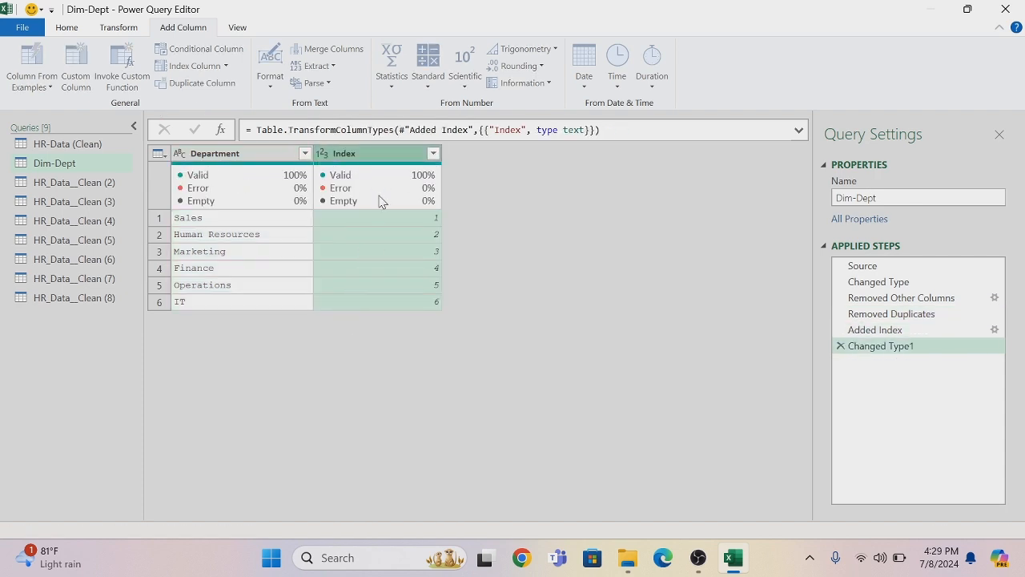
Rename the Index column as Dept-Id and move it in front of the Department column
{"action": "double_click", "coordinate": [378, 154]}
{"action": "key", "text": "BackSpace"}
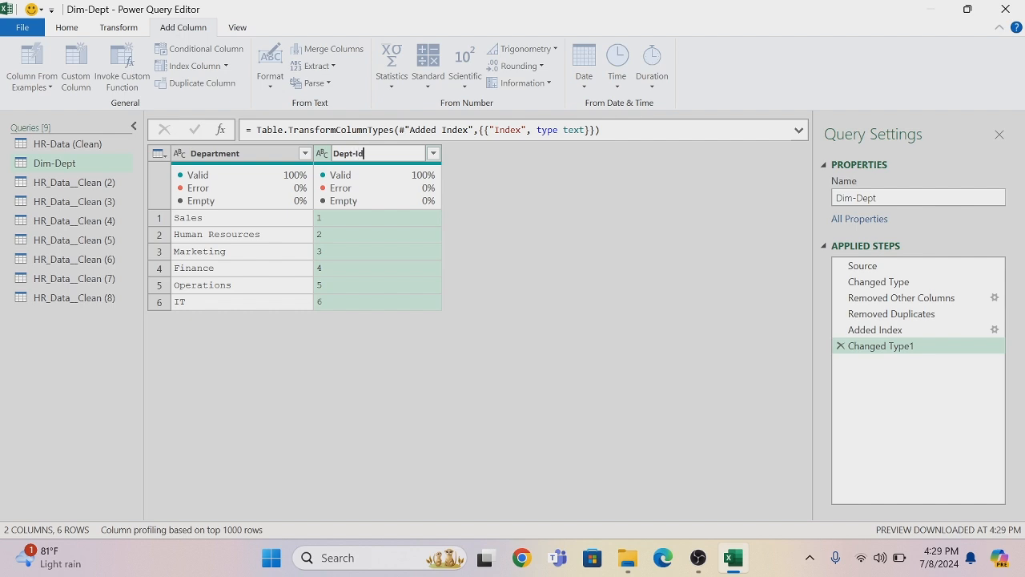
{"action": "key", "text": "Return"}
{"action": "left_click_drag", "start_coordinate": [382, 161], "coordinate": [233, 163]}
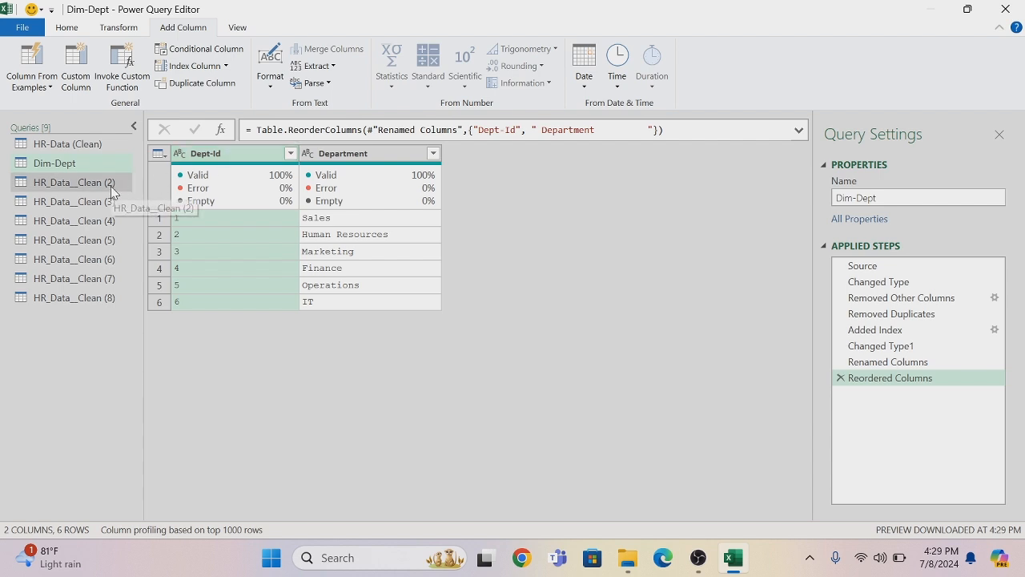
Rename the HR_Data__Clean (2) query as Dim-Salary
{"action": "double_click", "coordinate": [119, 186]}
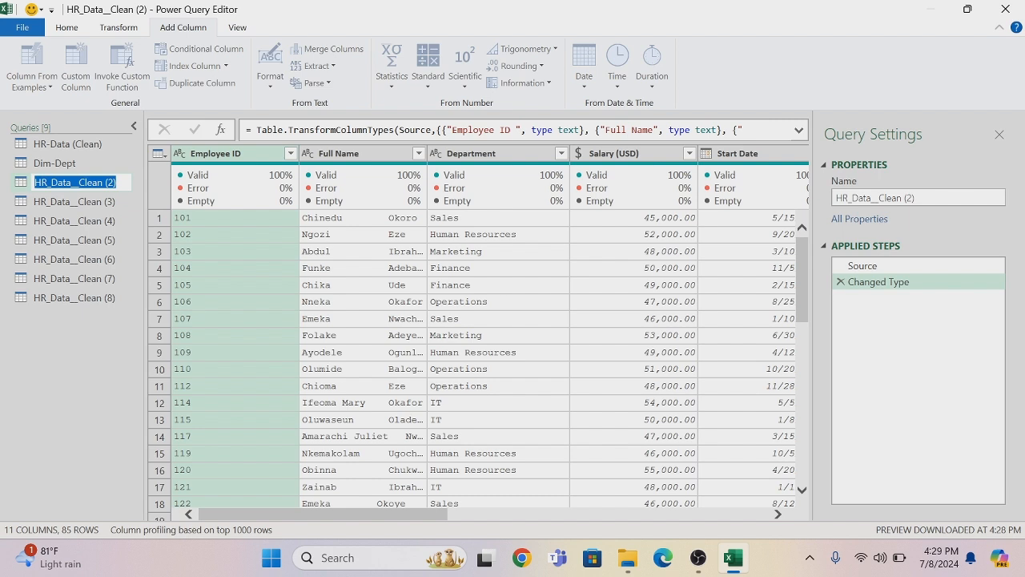
{"action": "key", "text": "BackSpace"}
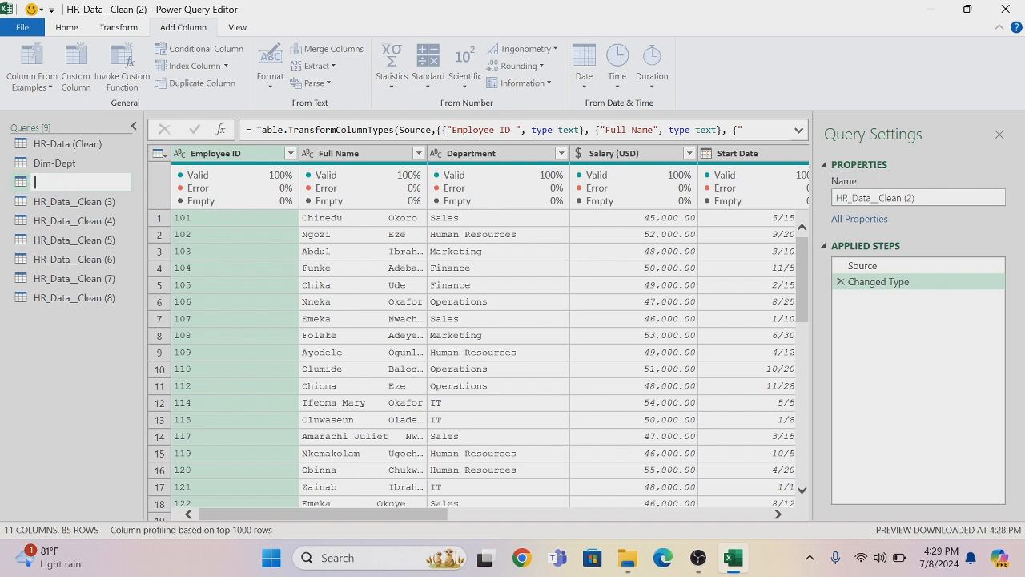
{"action": "type", "text": "Dim-Salary"}
{"action": "key", "text": "Return"}
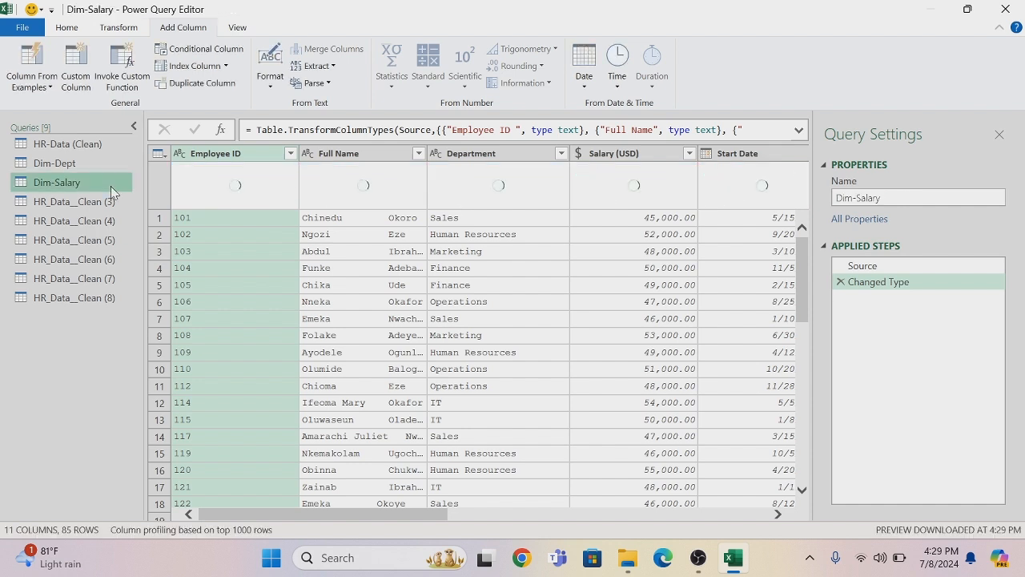
Remove all columns except Salary (USD) from Dim-Salary and remove the duplicate salary values
{"action": "right_click", "coordinate": [615, 160]}
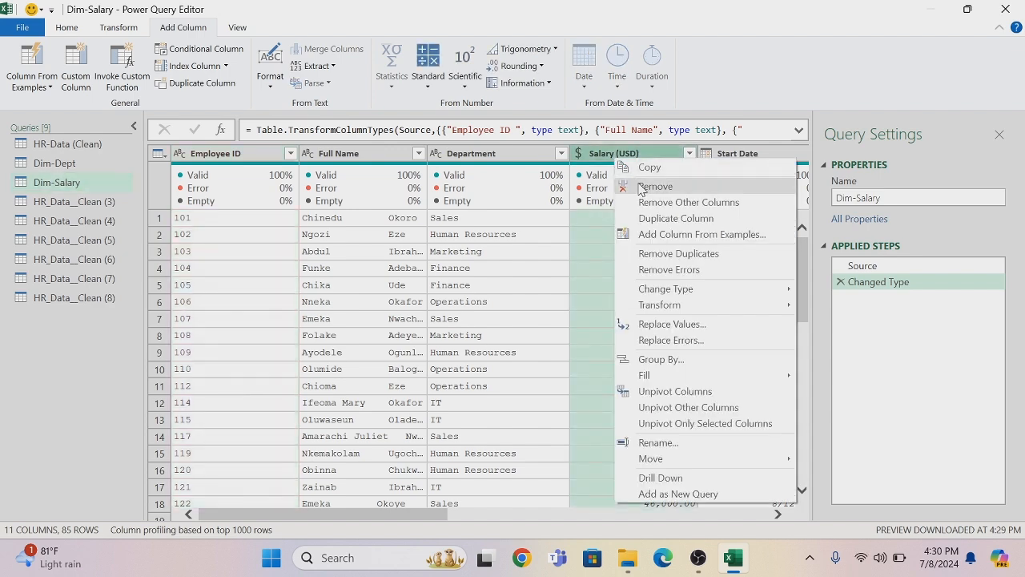
{"action": "left_click", "coordinate": [649, 204]}
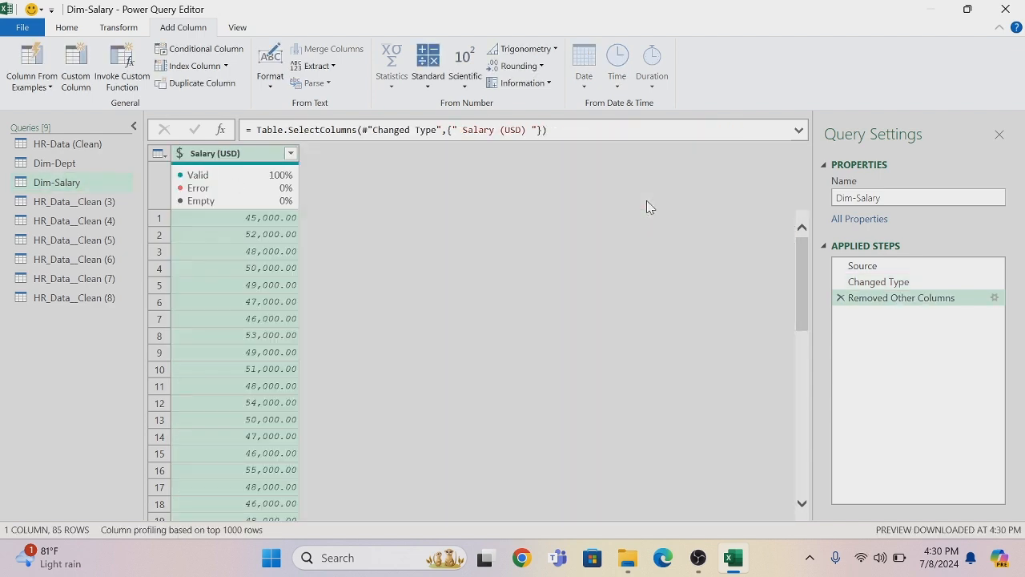
{"action": "right_click", "coordinate": [232, 156]}
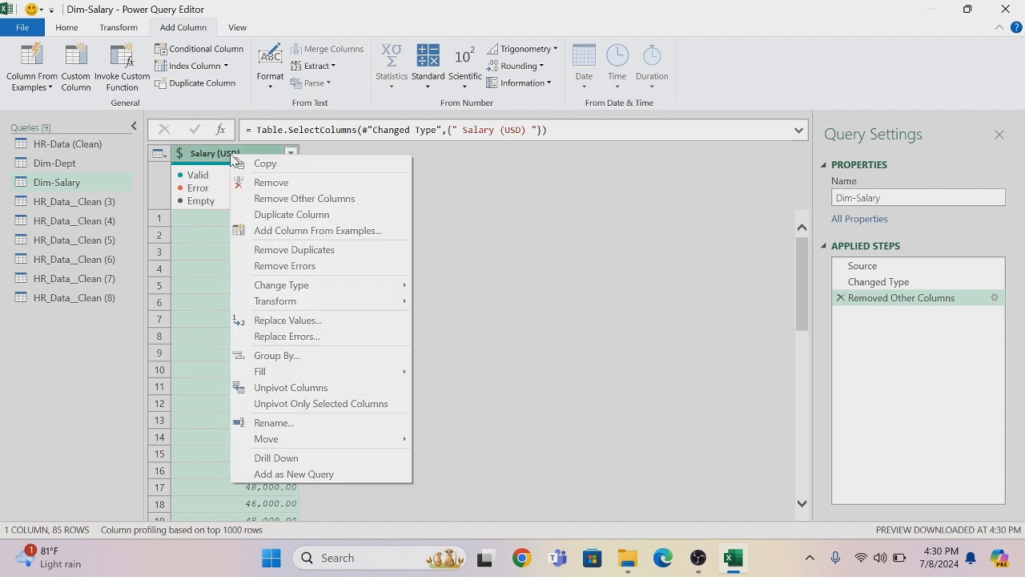
{"action": "left_click", "coordinate": [297, 252]}
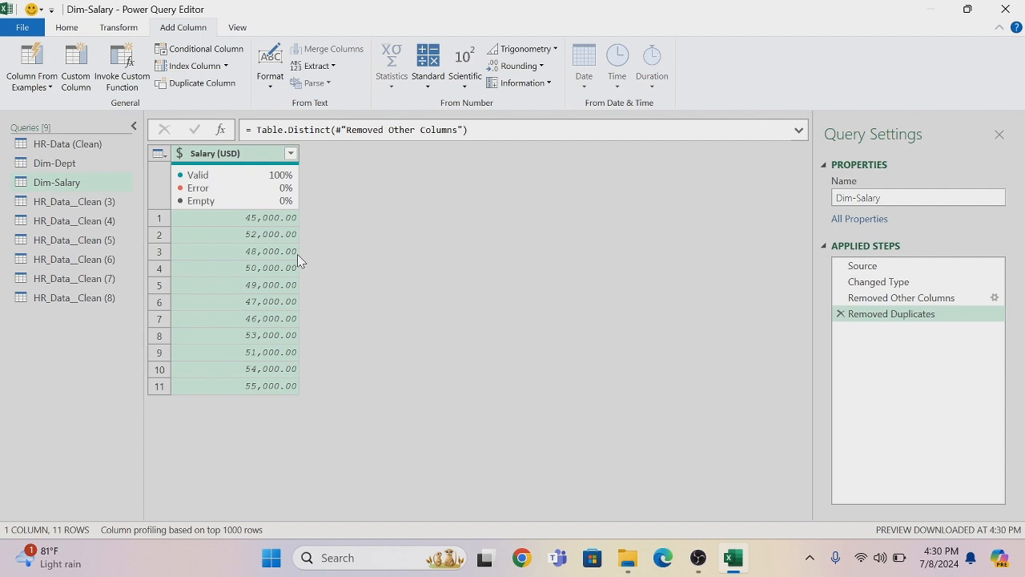
Start a conditional column in Dim-Salary and name it Salary Range
{"action": "left_click", "coordinate": [202, 51]}
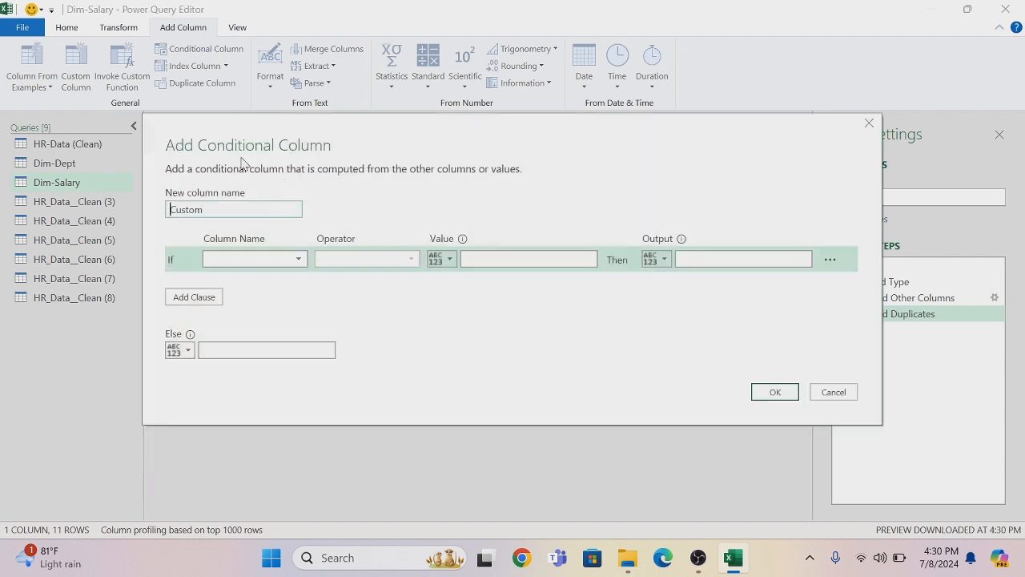
{"action": "left_click", "coordinate": [245, 209]}
{"action": "key", "text": "BackSpace"}
{"action": "key", "text": "BackSpace"}
{"action": "key", "text": "BackSpace"}
{"action": "key", "text": "BackSpace"}
{"action": "key", "text": "BackSpace"}
{"action": "type", "text": "Salary Range"}
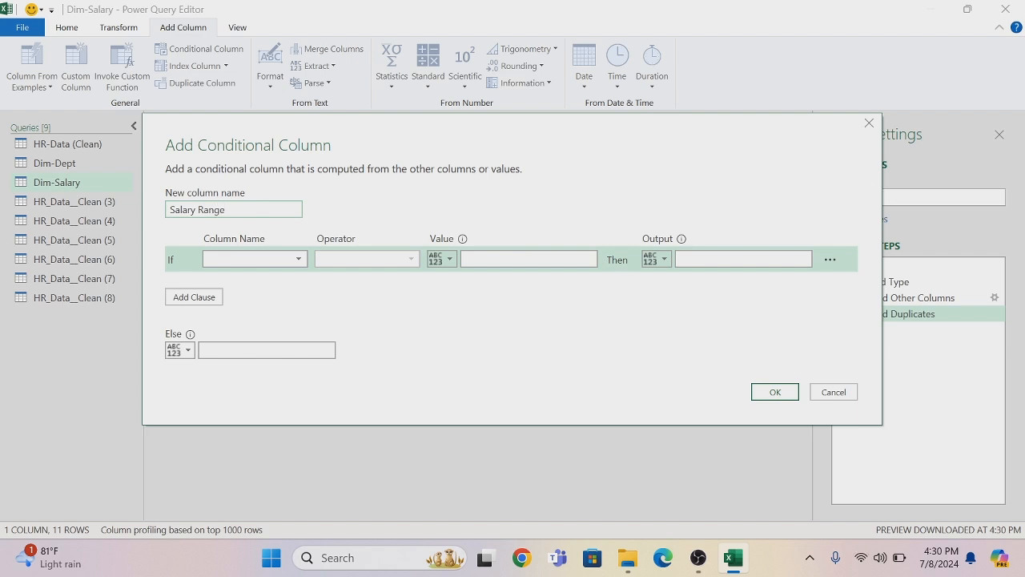
Set the first condition to output Very Low if Salary (USD) is less than or equal to 47,500
{"action": "left_click", "coordinate": [297, 259]}
{"action": "left_click", "coordinate": [257, 278]}
{"action": "left_click", "coordinate": [411, 259]}
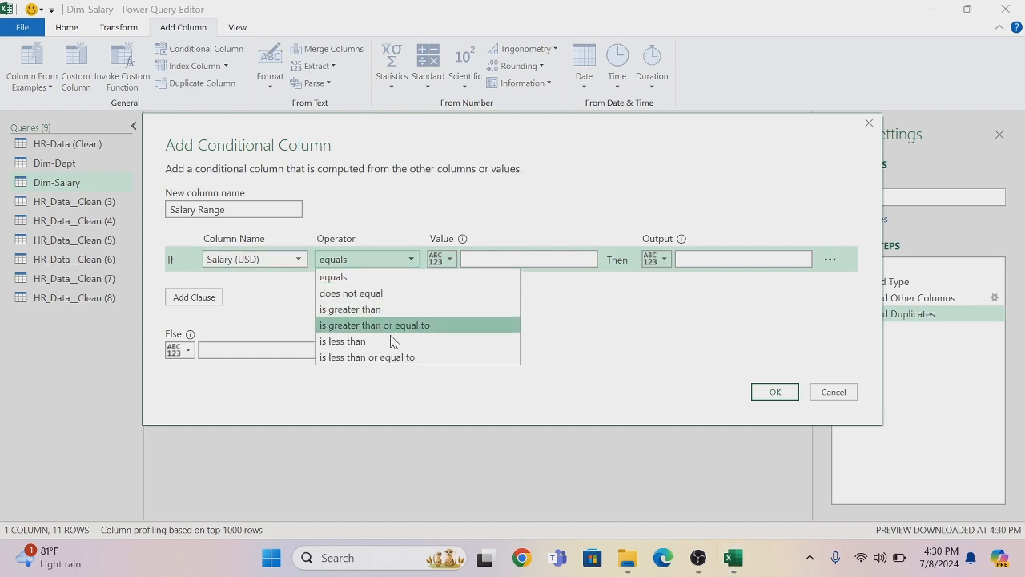
{"action": "left_click", "coordinate": [382, 357]}
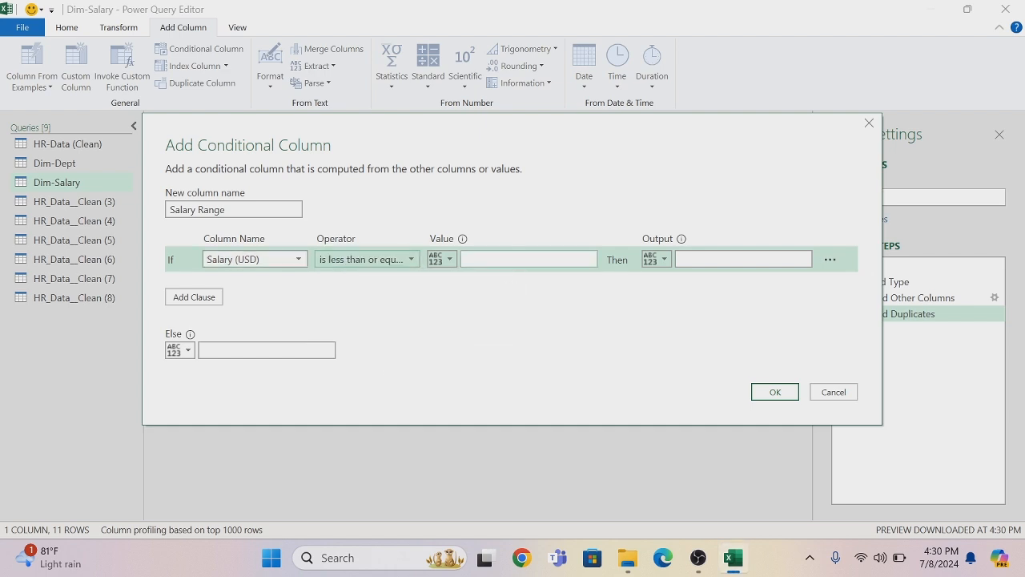
{"action": "left_click", "coordinate": [497, 259]}
{"action": "type", "text": "47"}
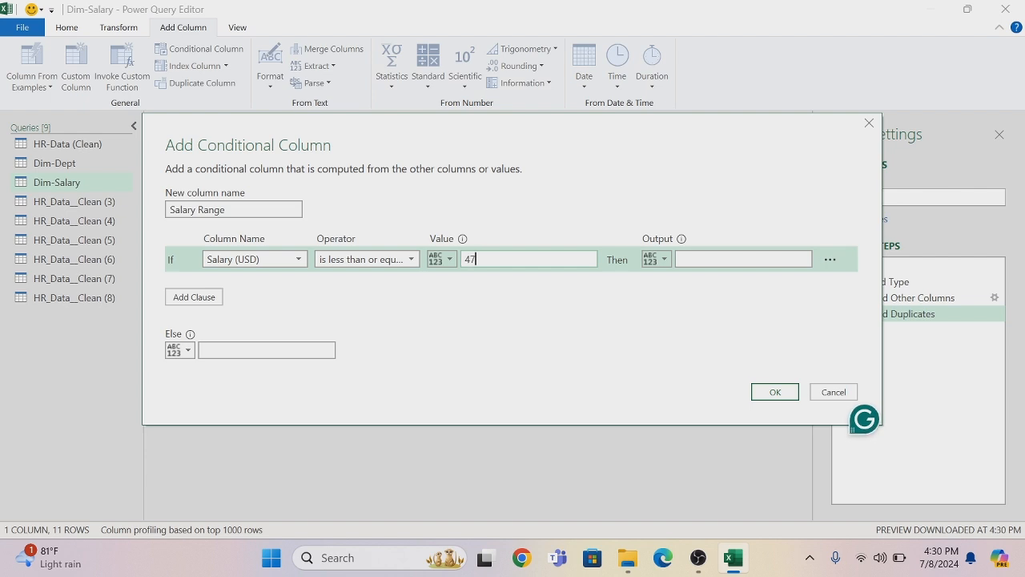
{"action": "type", "text": ",500"}
{"action": "left_click", "coordinate": [703, 258]}
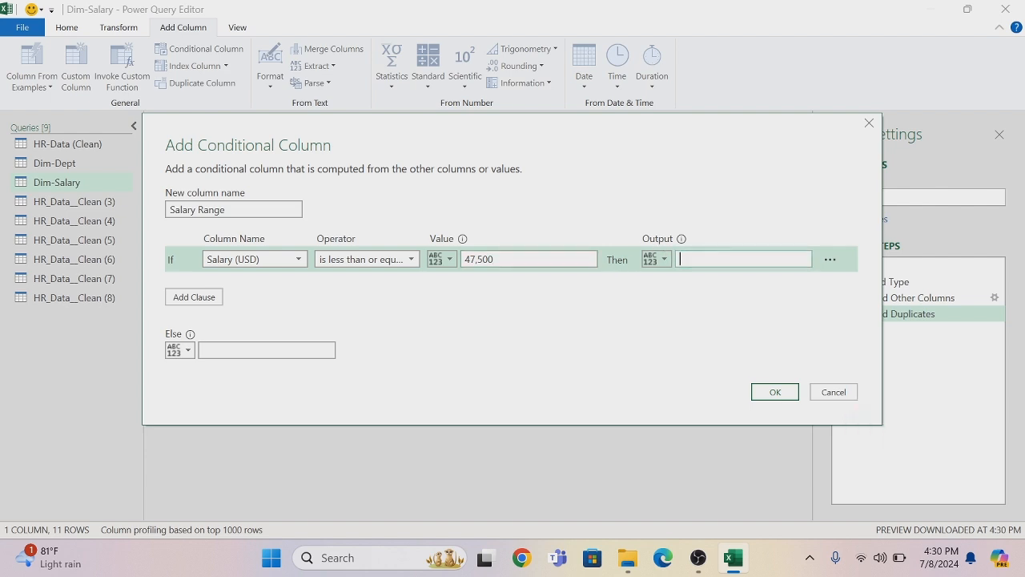
{"action": "type", "text": "Very Low"}
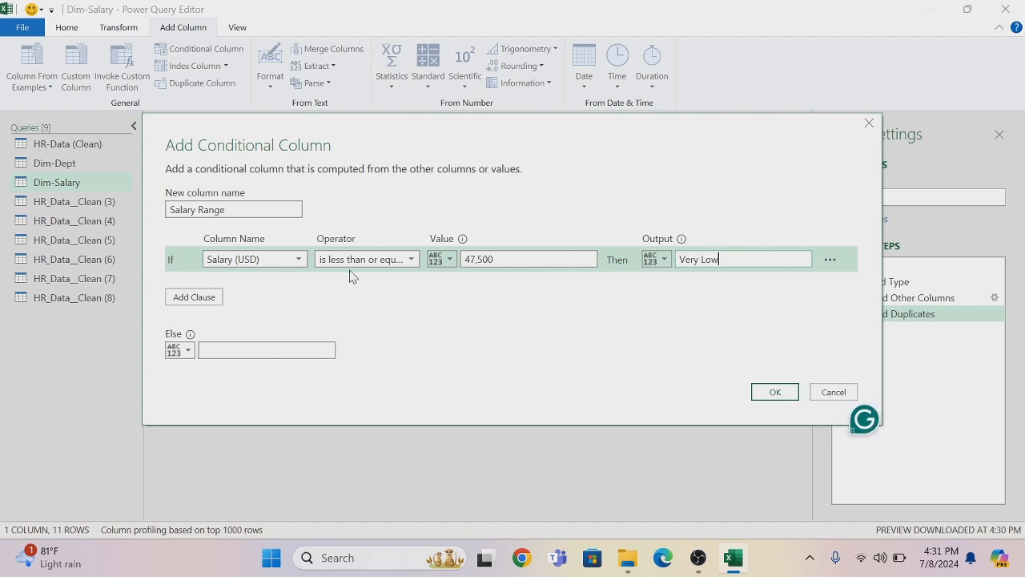
Add an else-if clause that outputs Low when Salary (USD) is less than or equal to 50,000
{"action": "left_click", "coordinate": [215, 297]}
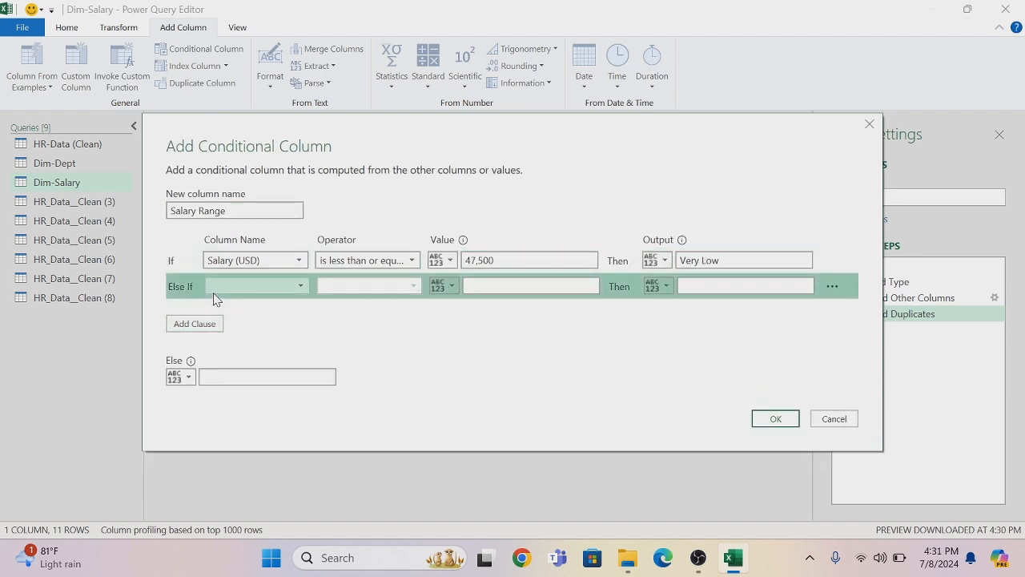
{"action": "left_click", "coordinate": [302, 288]}
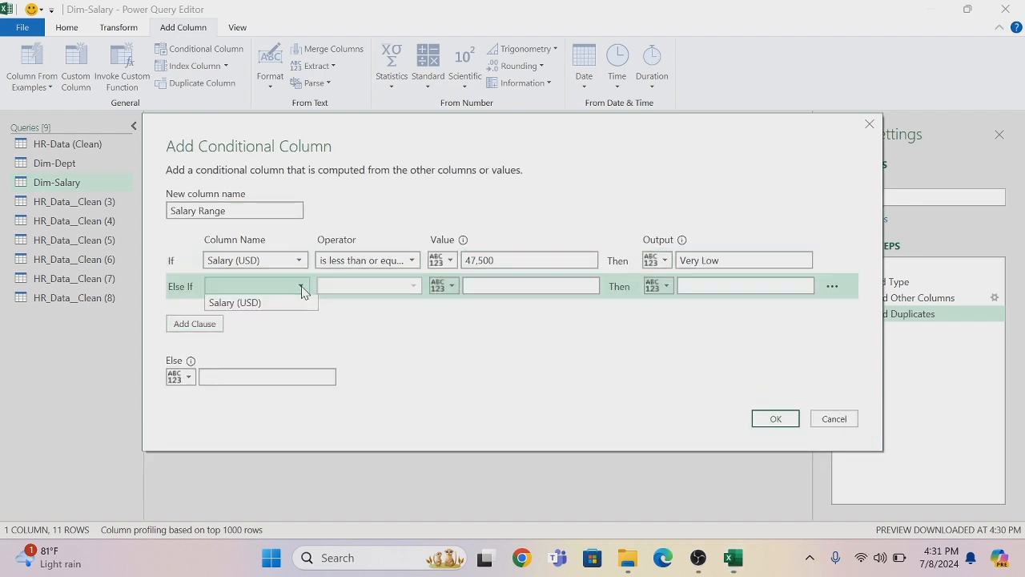
{"action": "left_click", "coordinate": [265, 312]}
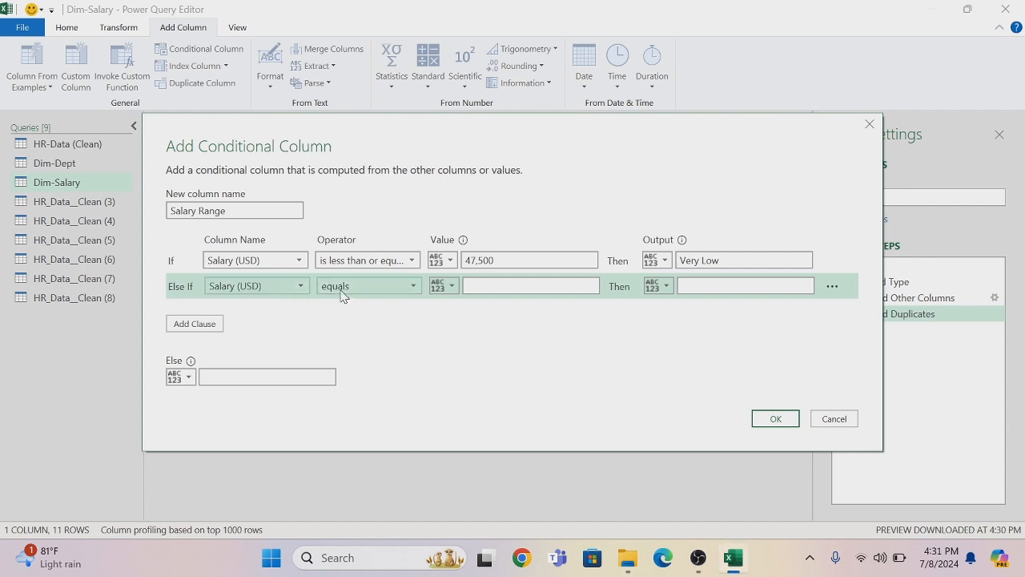
{"action": "left_click", "coordinate": [413, 289]}
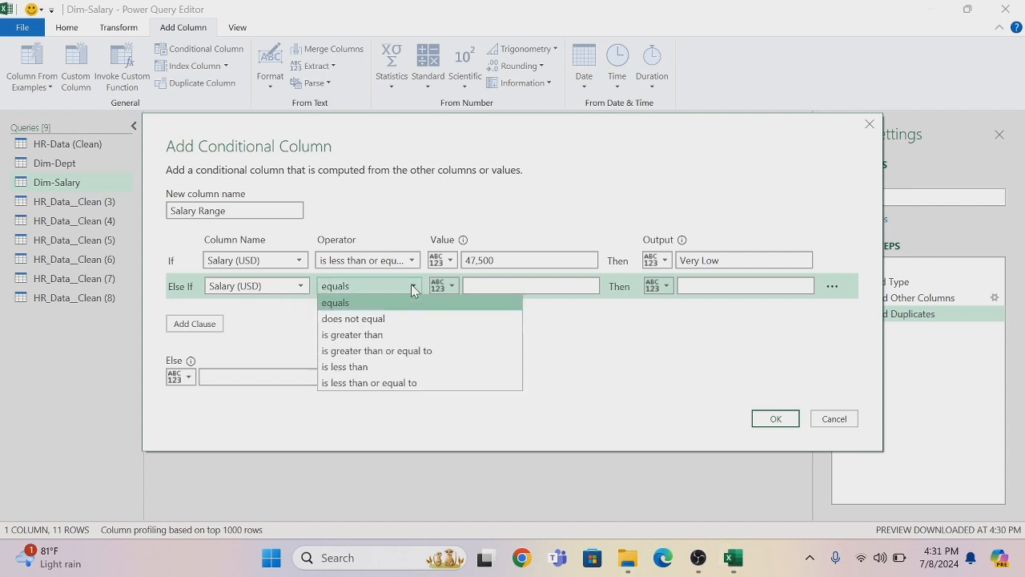
{"action": "left_click", "coordinate": [384, 382]}
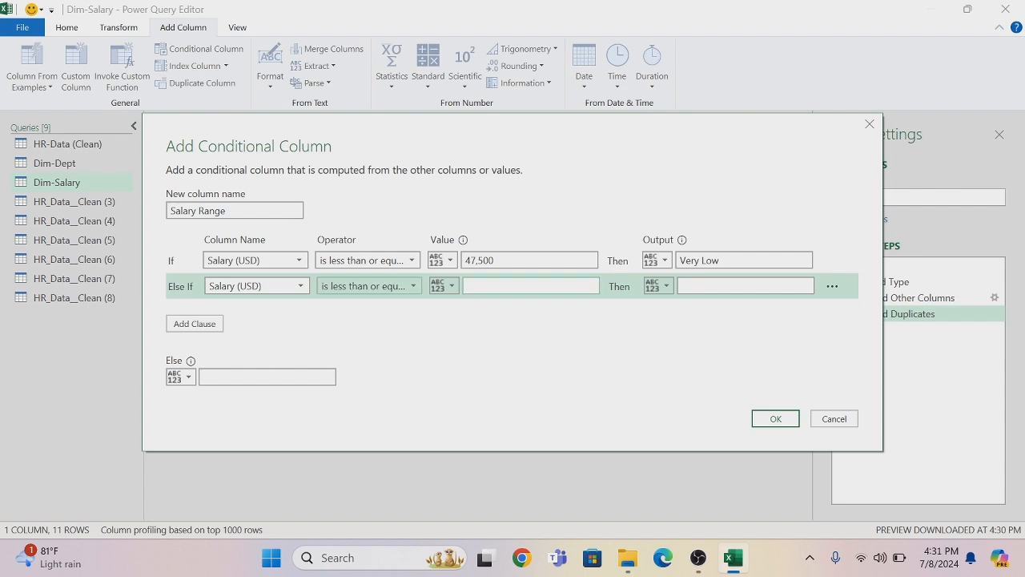
{"action": "left_click", "coordinate": [529, 286]}
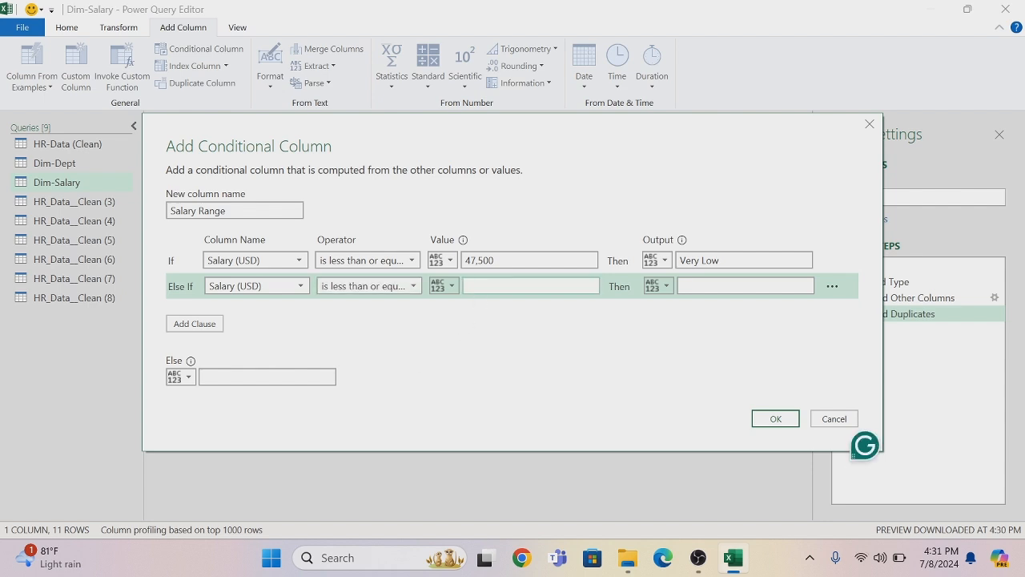
{"action": "type", "text": "50,000"}
{"action": "left_click", "coordinate": [699, 286]}
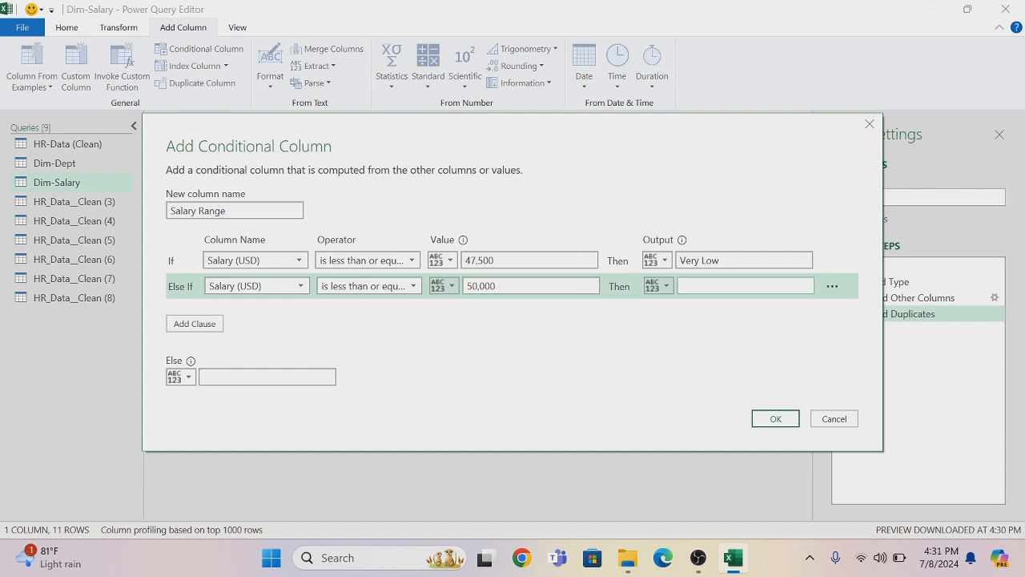
{"action": "type", "text": "L"}
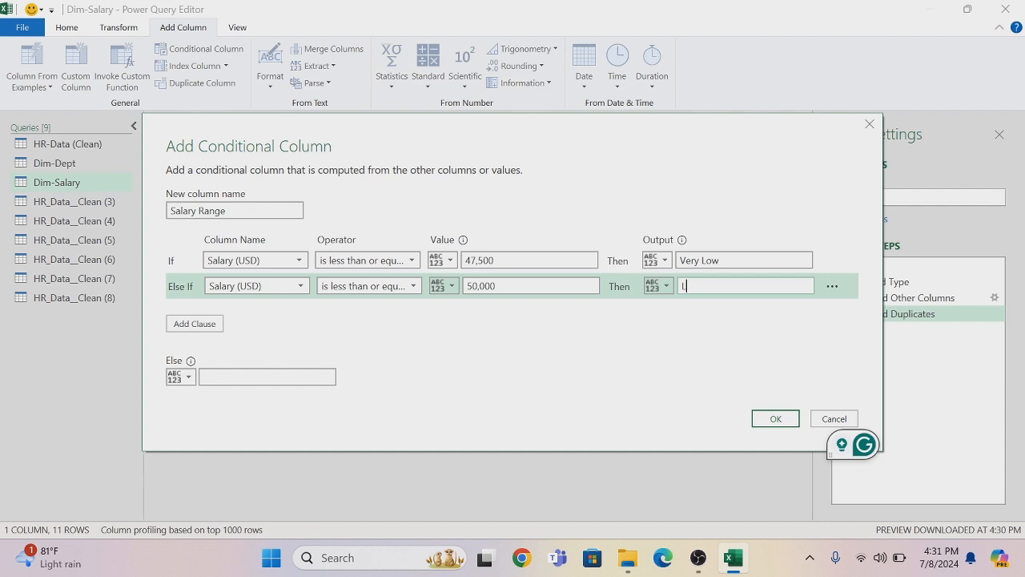
{"action": "type", "text": "ow"}
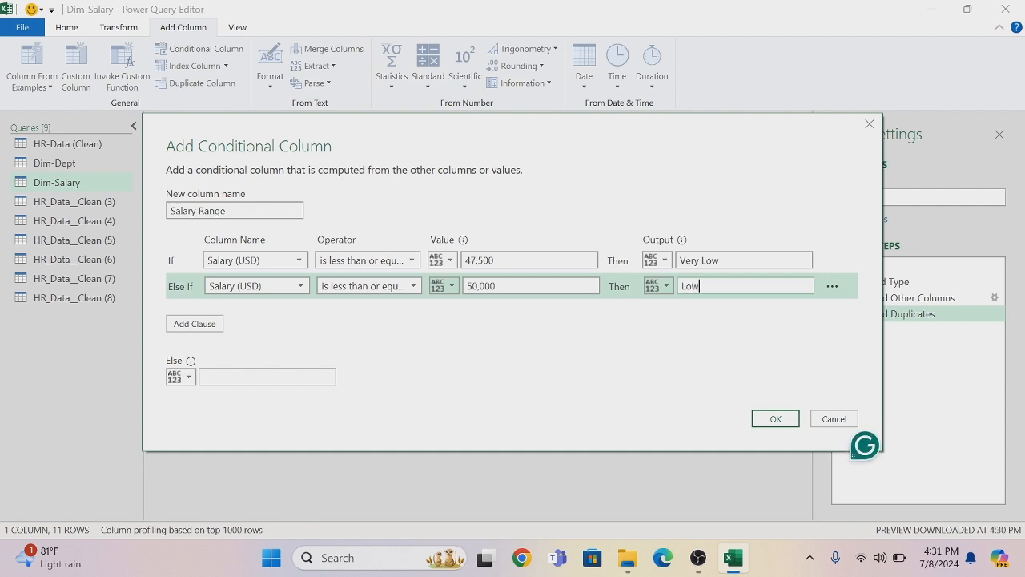
Add another else-if clause that outputs High when Salary (USD) is less than or equal to 52500
{"action": "left_click", "coordinate": [195, 324]}
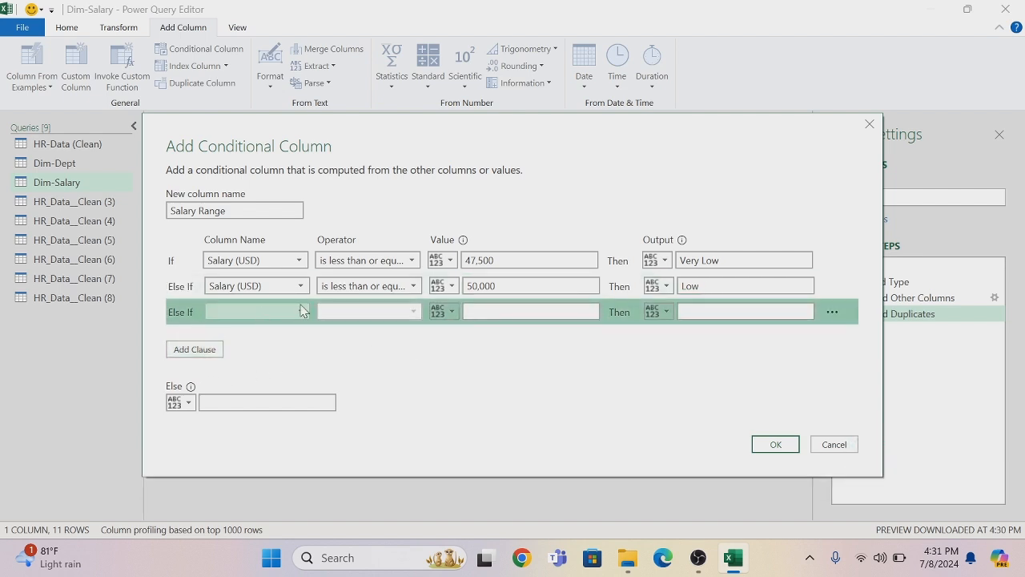
{"action": "left_click", "coordinate": [303, 315]}
{"action": "left_click", "coordinate": [268, 329]}
{"action": "left_click", "coordinate": [415, 312]}
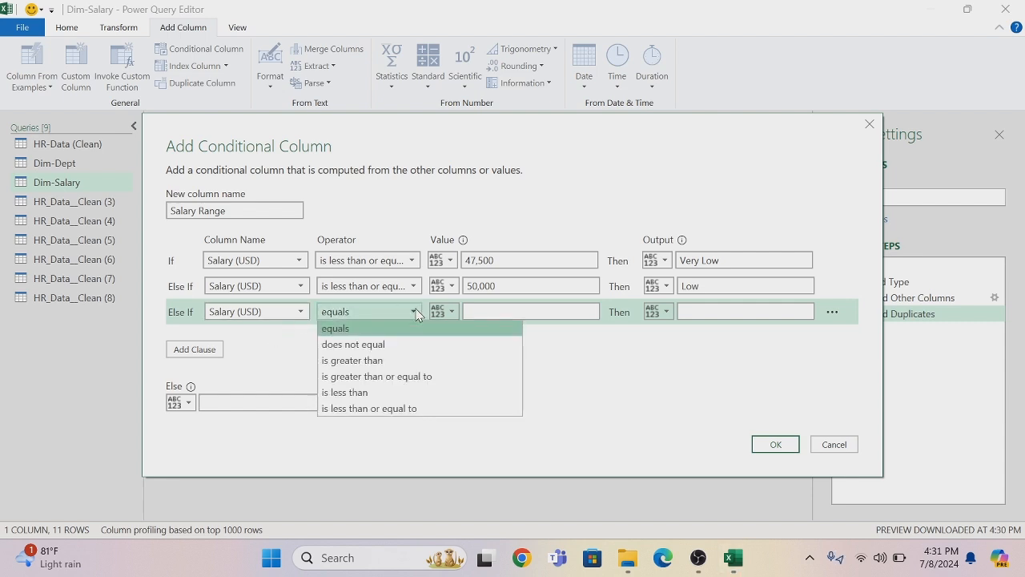
{"action": "left_click", "coordinate": [385, 408]}
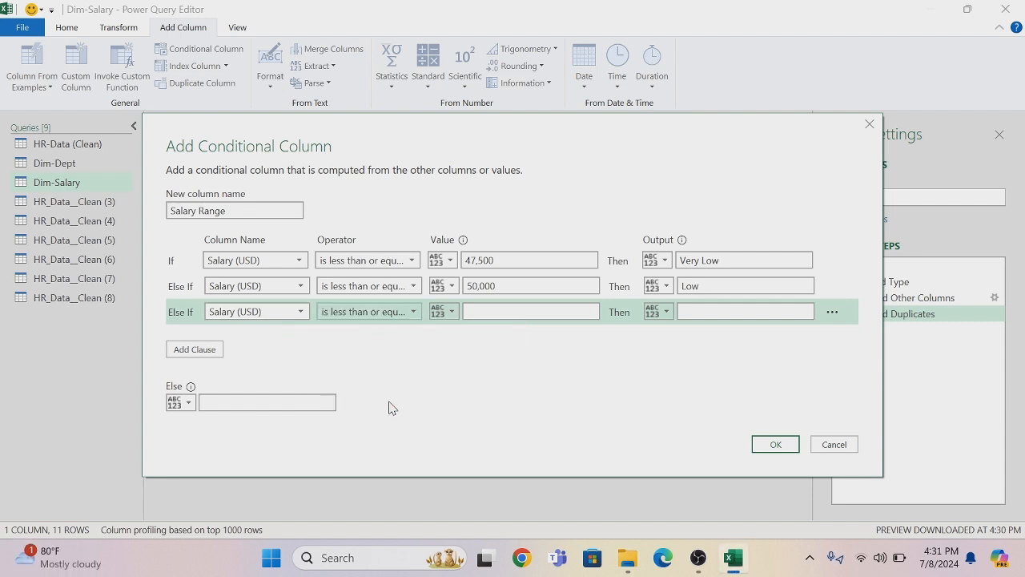
{"action": "left_click", "coordinate": [492, 311]}
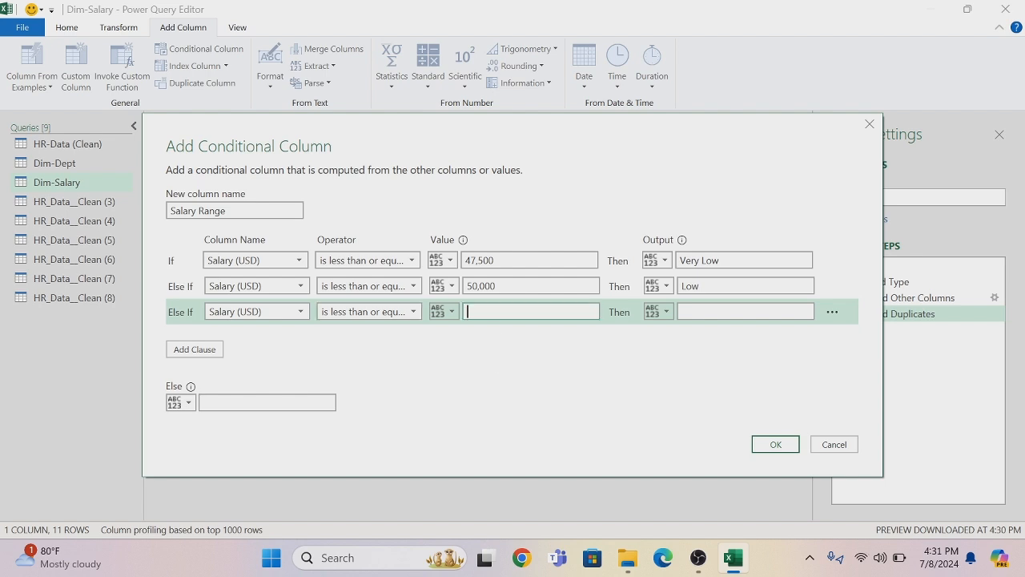
{"action": "type", "text": "52"}
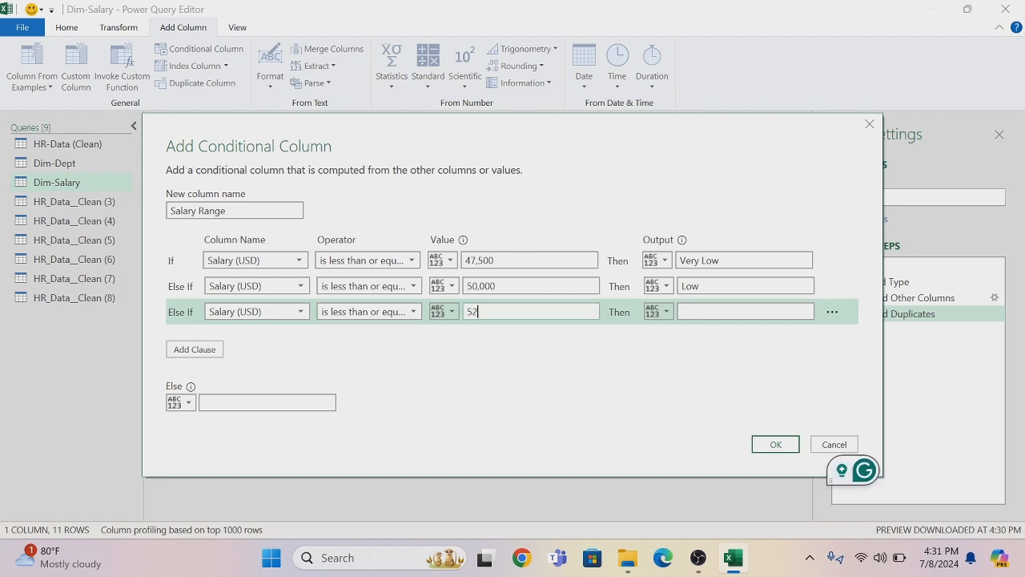
{"action": "type", "text": "500"}
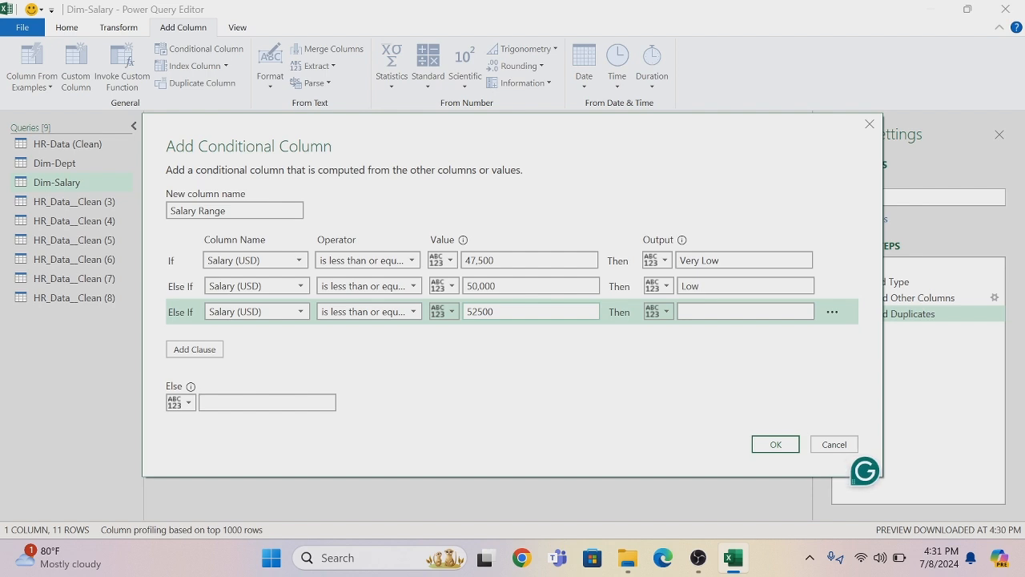
{"action": "left_click", "coordinate": [695, 311]}
{"action": "type", "text": "High"}
Create the conditional column with Very High as the else output, and set the Salary Range data type to Text
{"action": "left_click", "coordinate": [267, 402]}
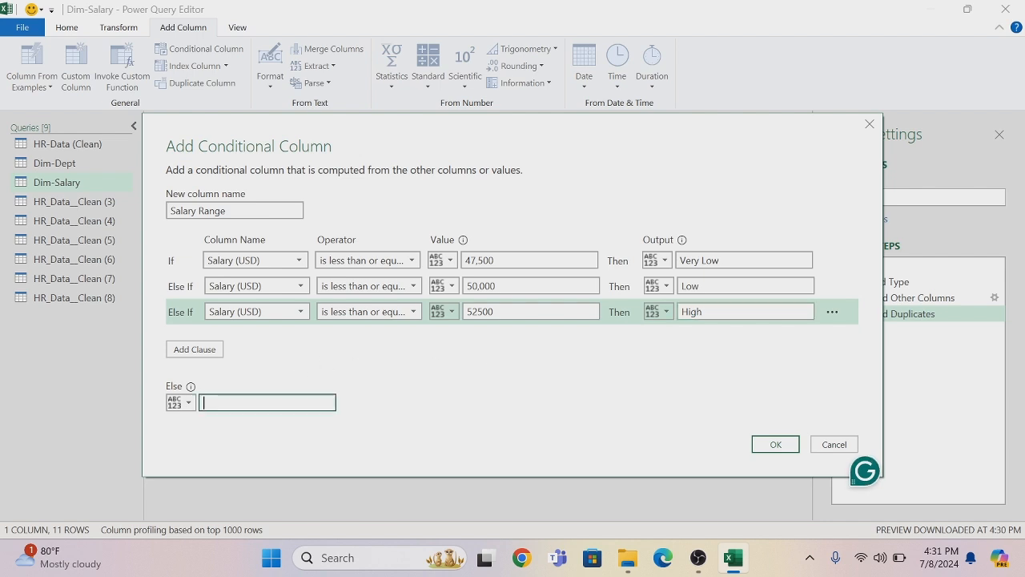
{"action": "type", "text": "Very "}
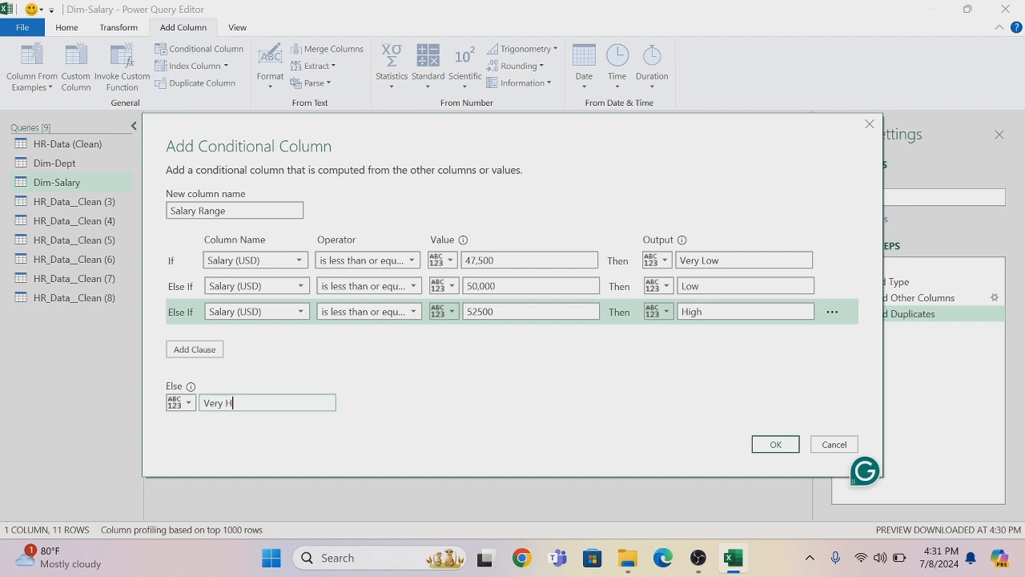
{"action": "type", "text": "High"}
{"action": "left_click", "coordinate": [771, 445]}
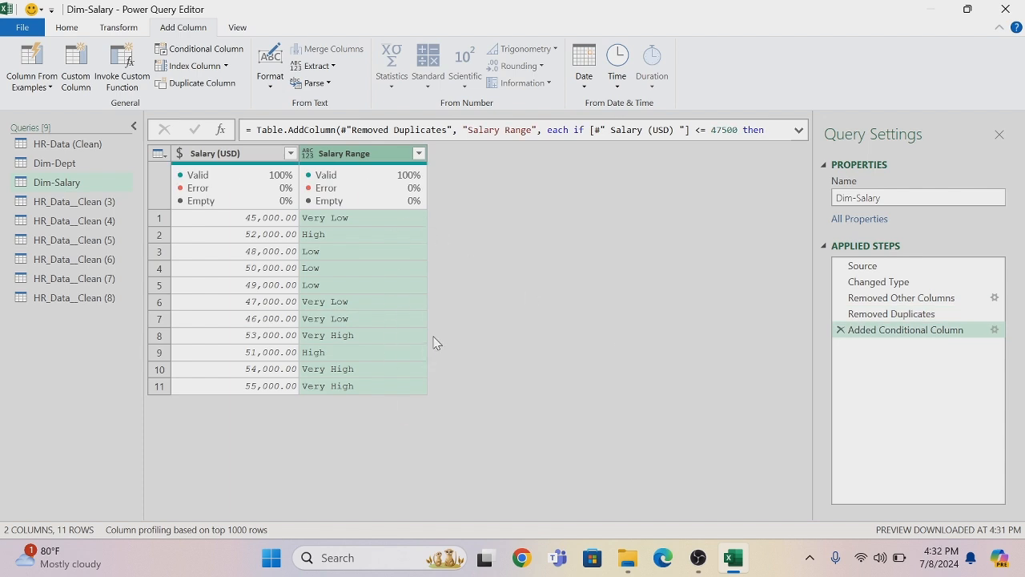
{"action": "left_click", "coordinate": [307, 155]}
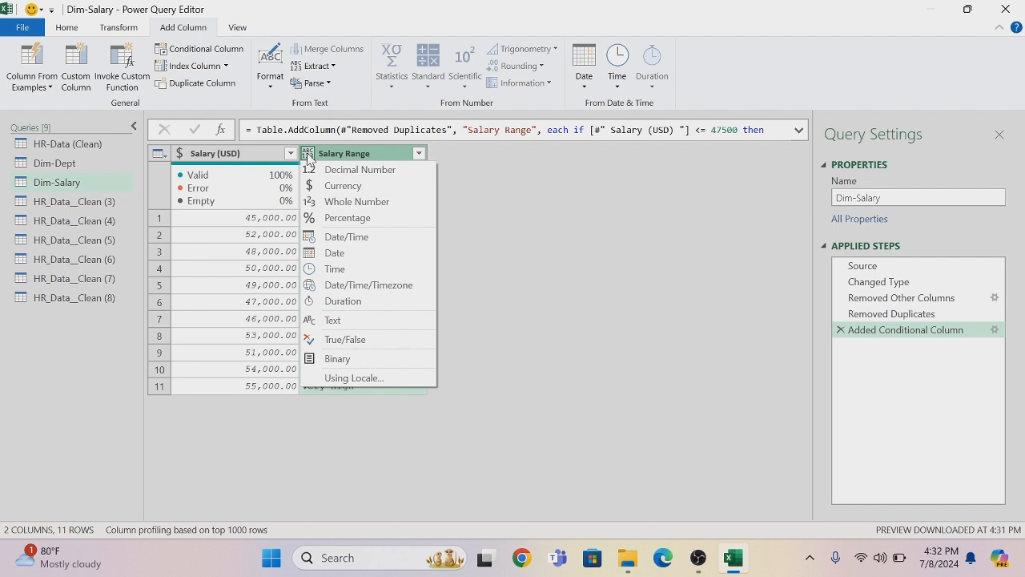
{"action": "left_click", "coordinate": [336, 320]}
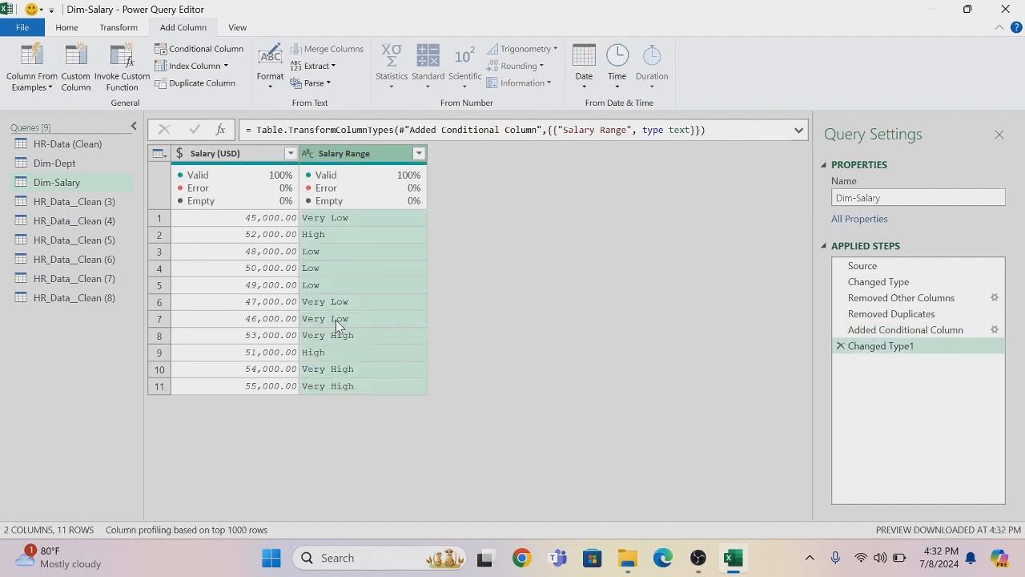
Rename the query HR_Data__Clean (3) as Dim-Date
{"action": "double_click", "coordinate": [83, 205]}
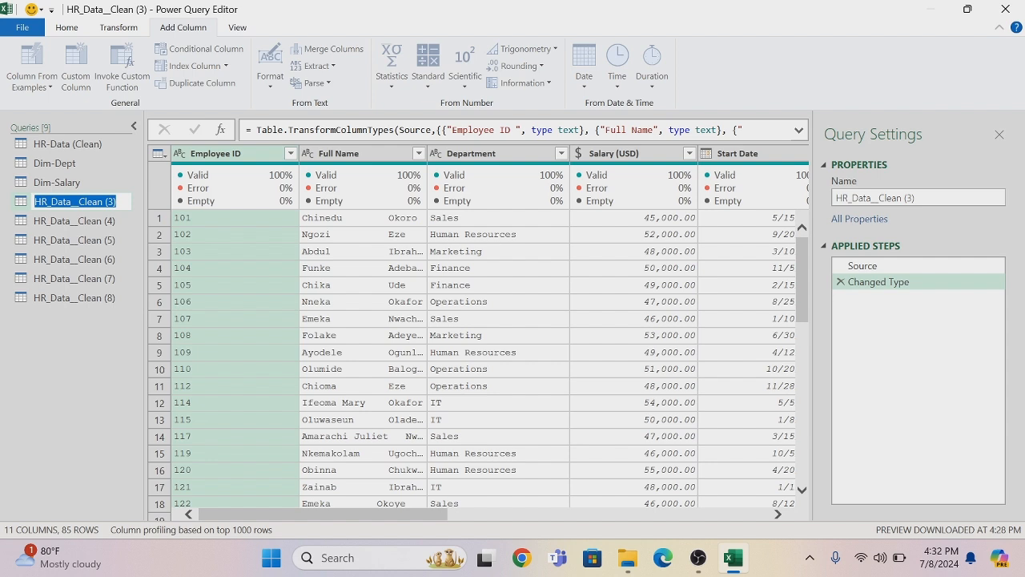
{"action": "key", "text": "BackSpace"}
{"action": "type", "text": "Dim-Da"}
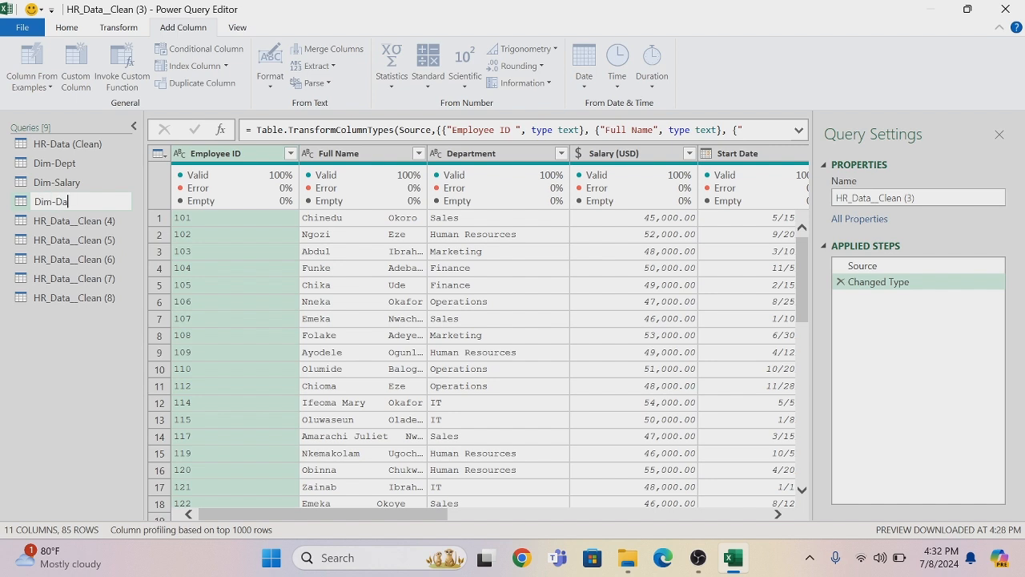
{"action": "type", "text": "te"}
{"action": "key", "text": "Return"}
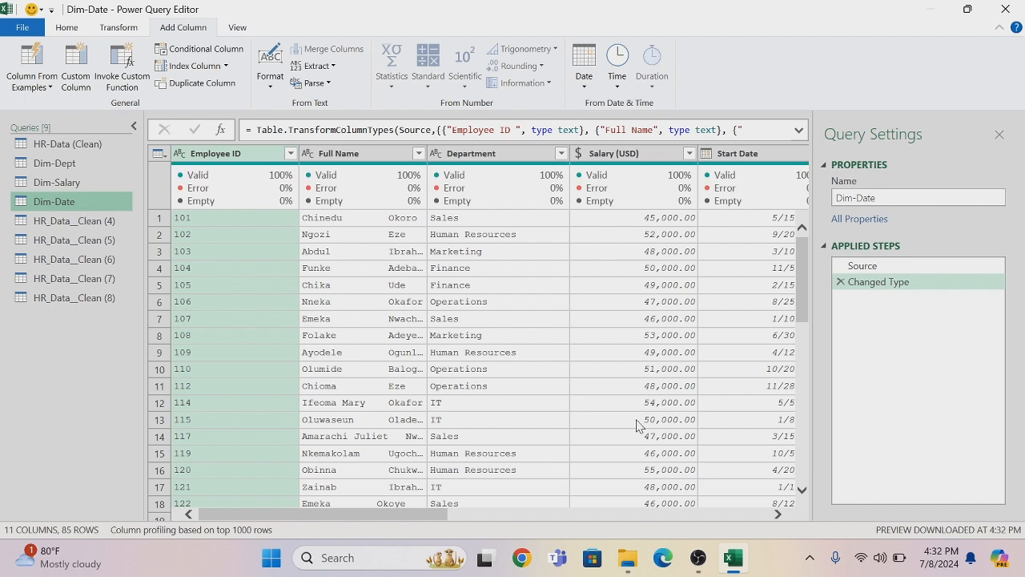
Remove all columns except Start Date from Dim-Date and remove the duplicate dates
{"action": "left_click_drag", "start_coordinate": [444, 519], "coordinate": [475, 521]}
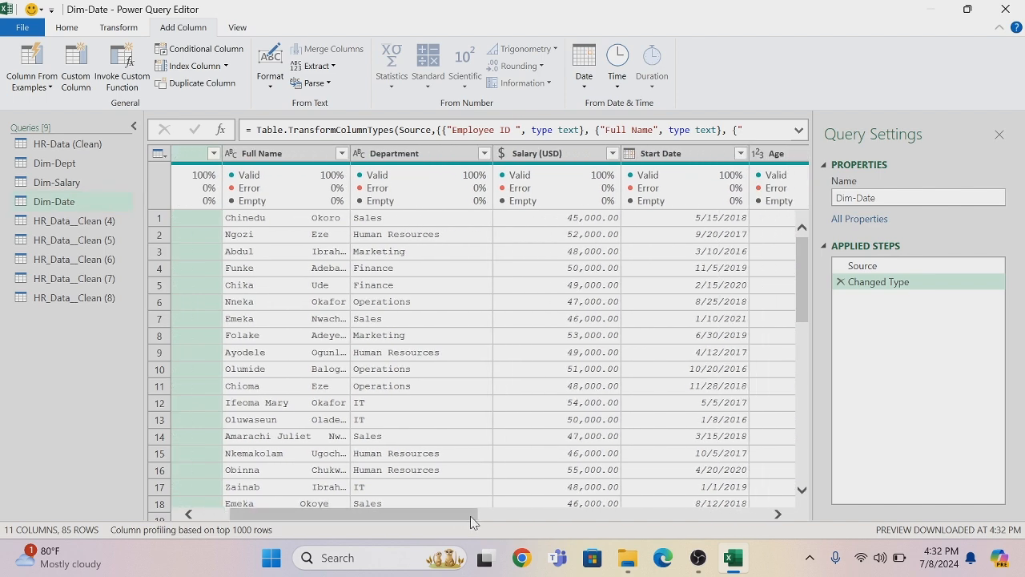
{"action": "right_click", "coordinate": [677, 158]}
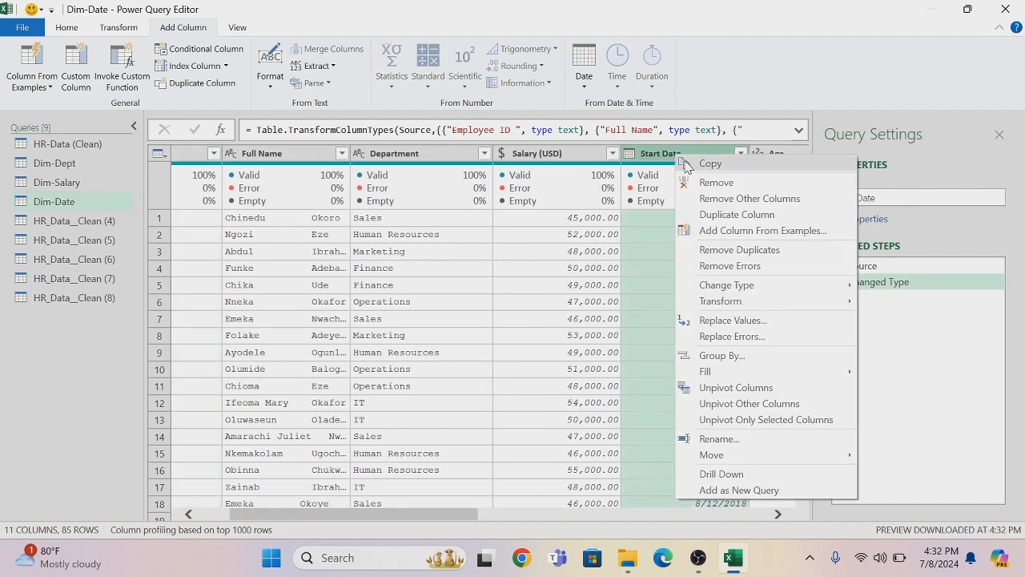
{"action": "left_click", "coordinate": [719, 200]}
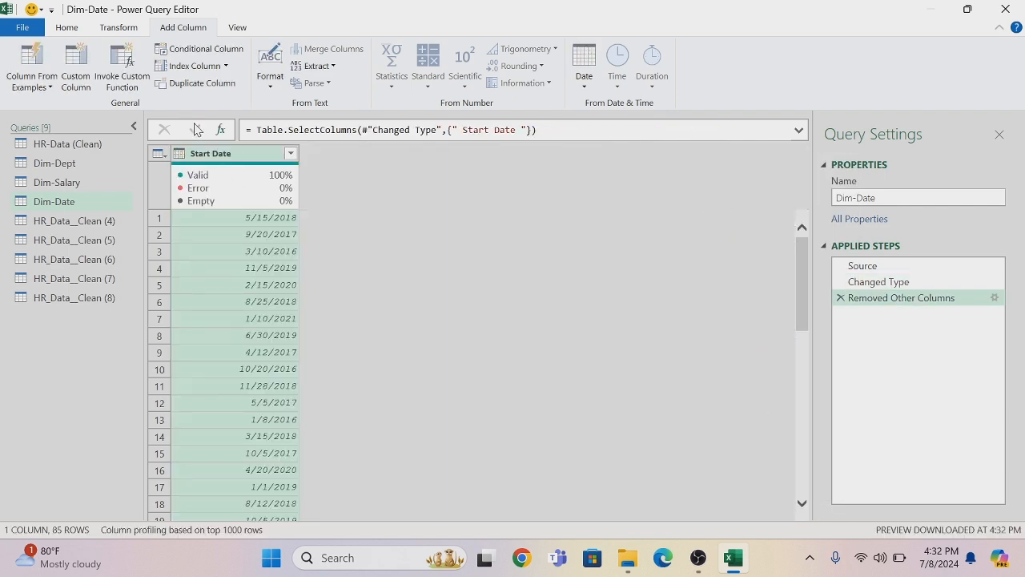
{"action": "right_click", "coordinate": [234, 158]}
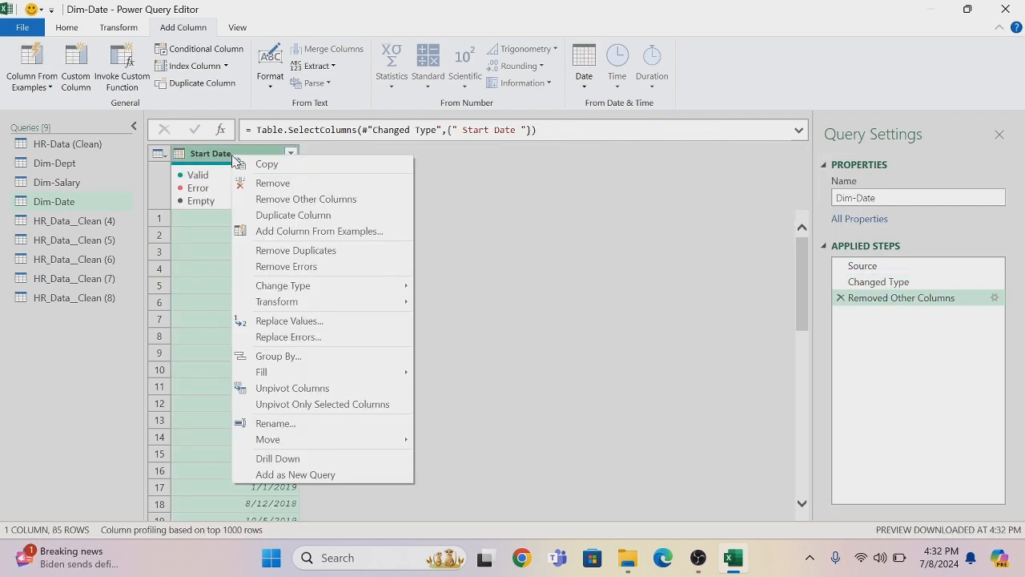
{"action": "left_click", "coordinate": [276, 250]}
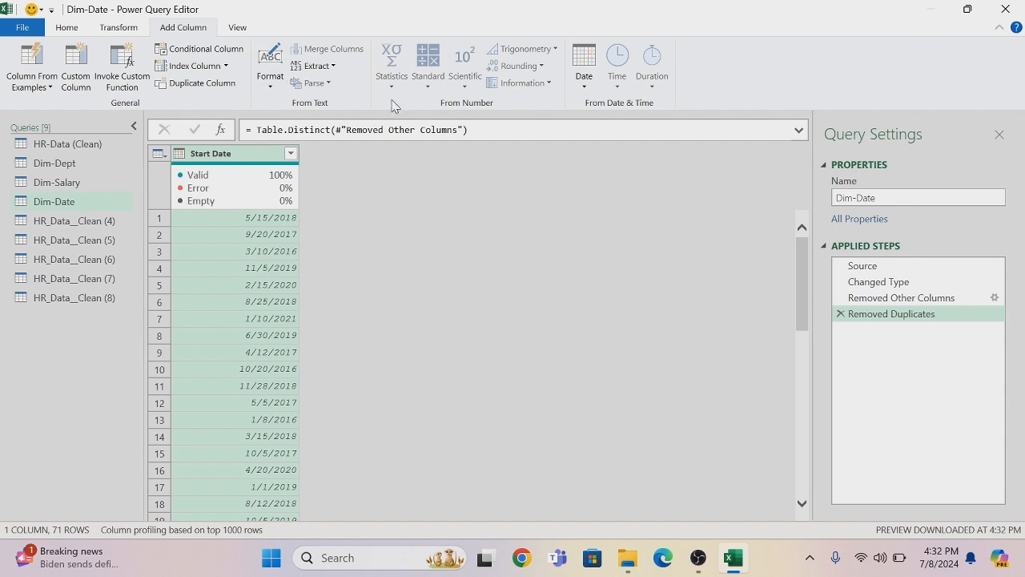
Add a Year column to Dim-Date extracted from Start Date
{"action": "left_click", "coordinate": [581, 92]}
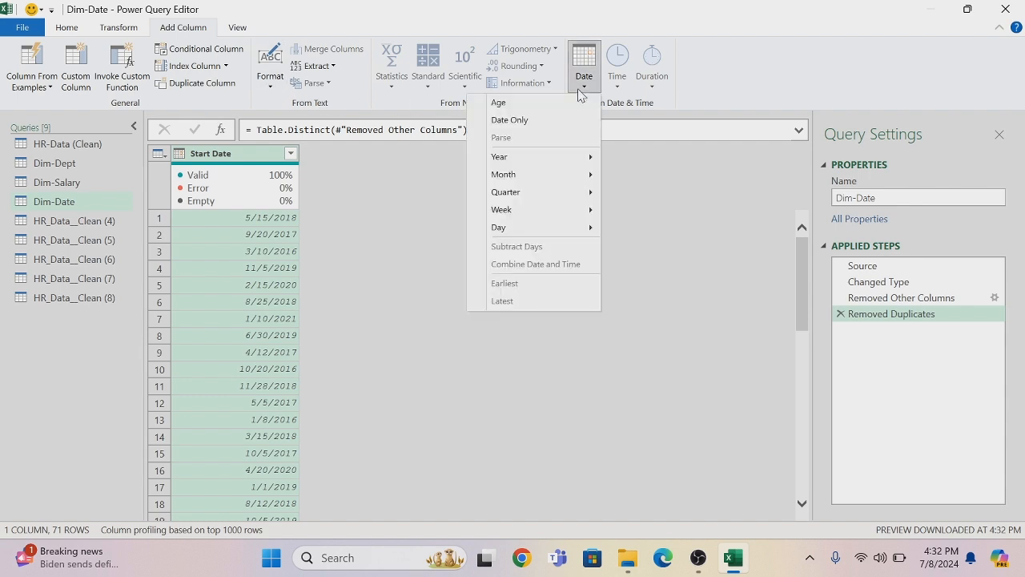
{"action": "mouse_move", "coordinate": [517, 154]}
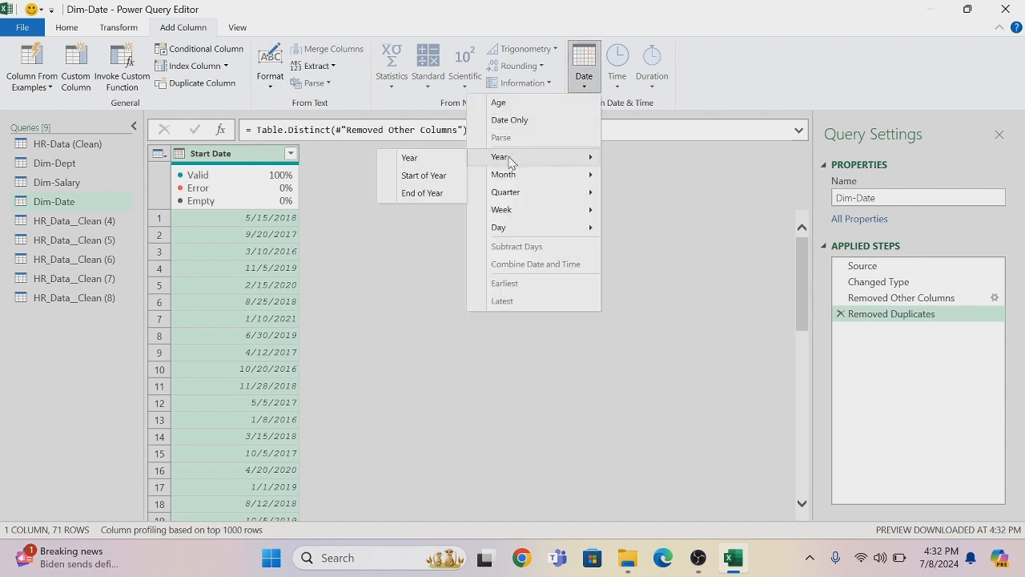
{"action": "left_click", "coordinate": [445, 158]}
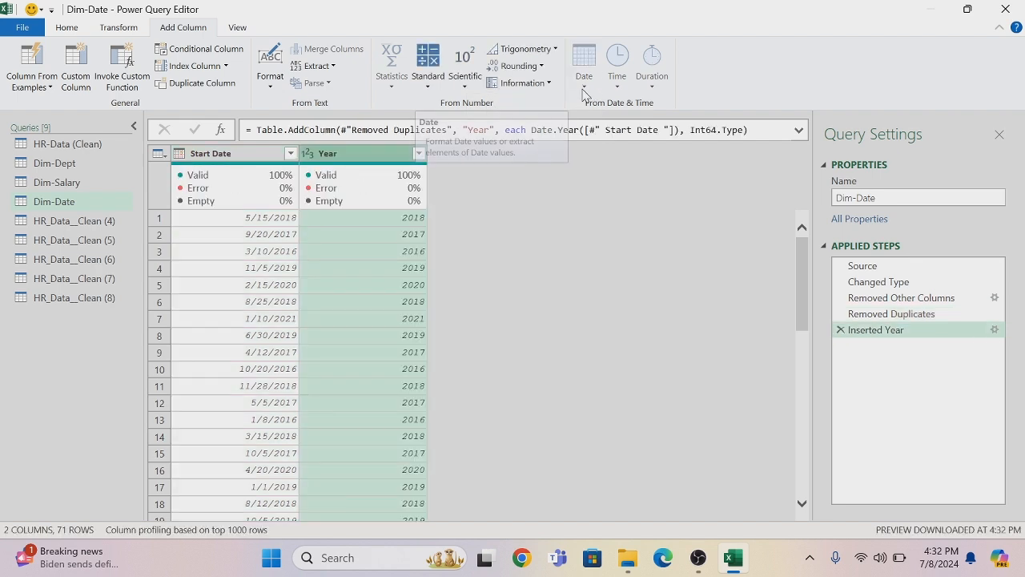
Add columns with the name of the month and the name of the day derived from Start Date
{"action": "left_click", "coordinate": [244, 153]}
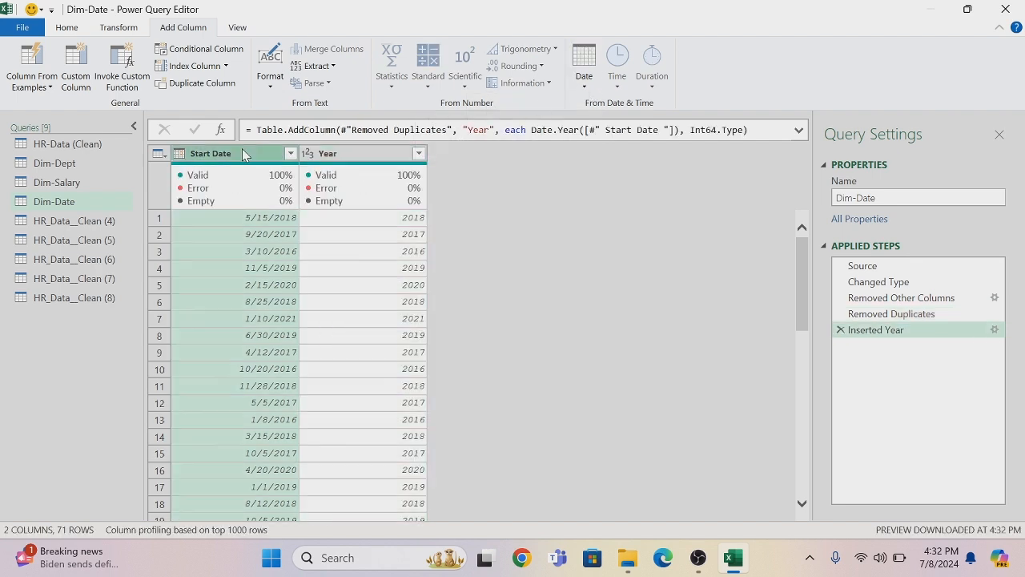
{"action": "left_click", "coordinate": [584, 74]}
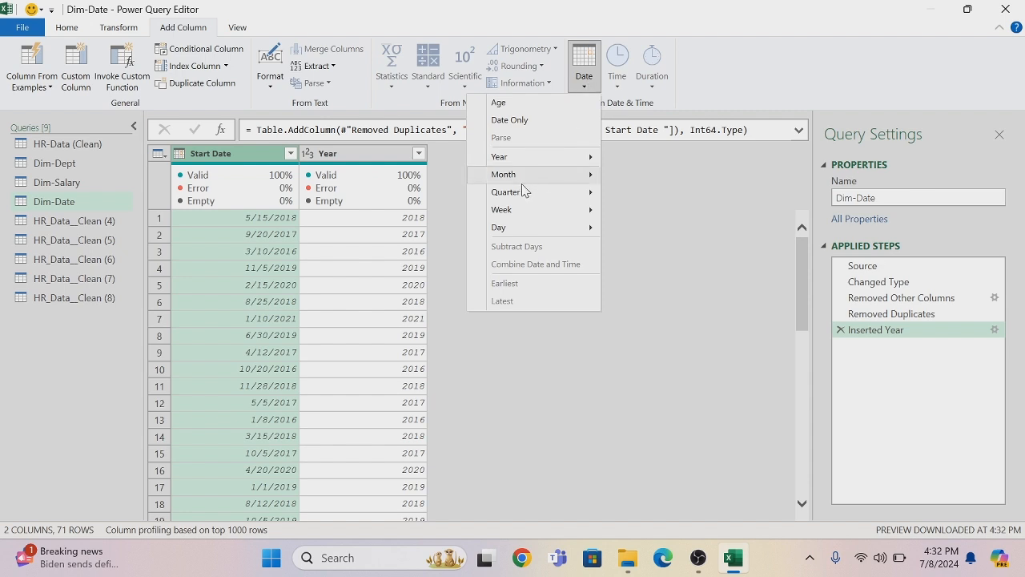
{"action": "mouse_move", "coordinate": [520, 180]}
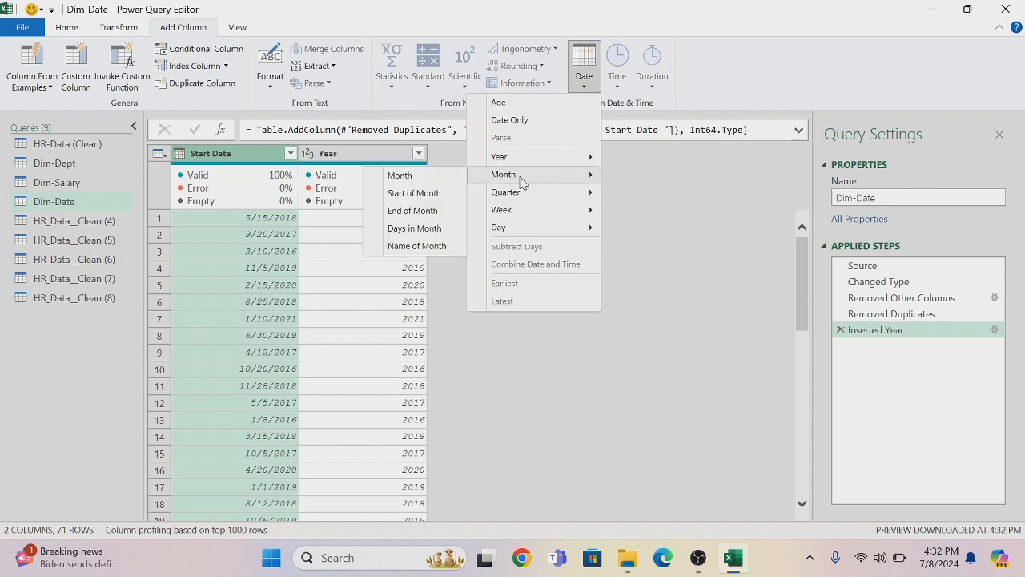
{"action": "left_click", "coordinate": [418, 246]}
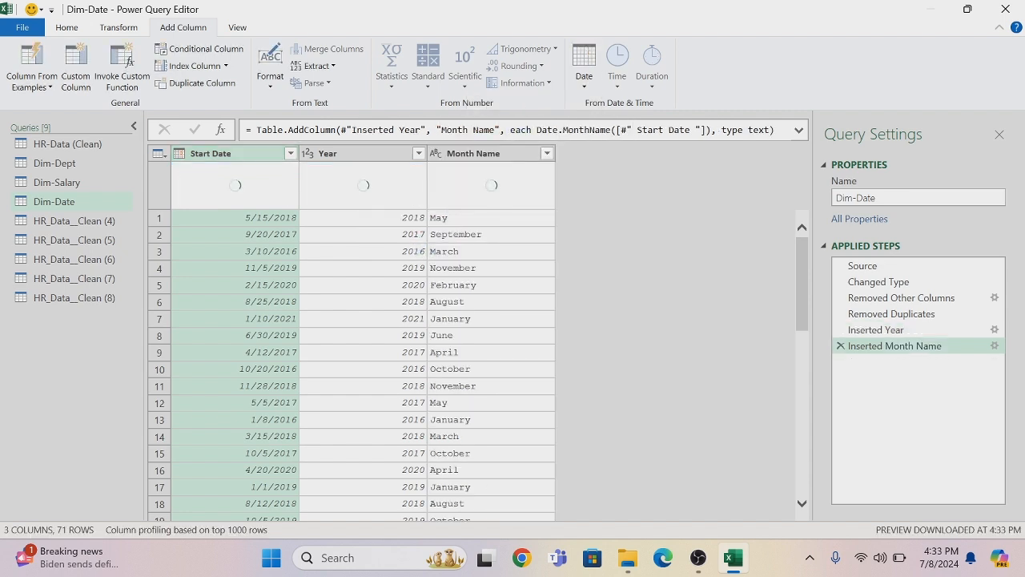
{"action": "left_click", "coordinate": [584, 88]}
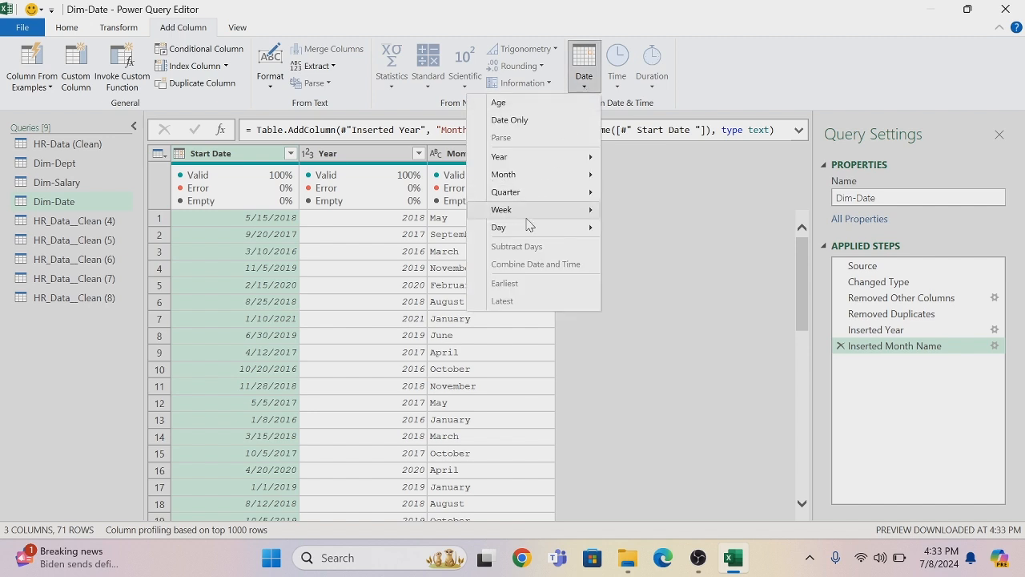
{"action": "mouse_move", "coordinate": [500, 227]}
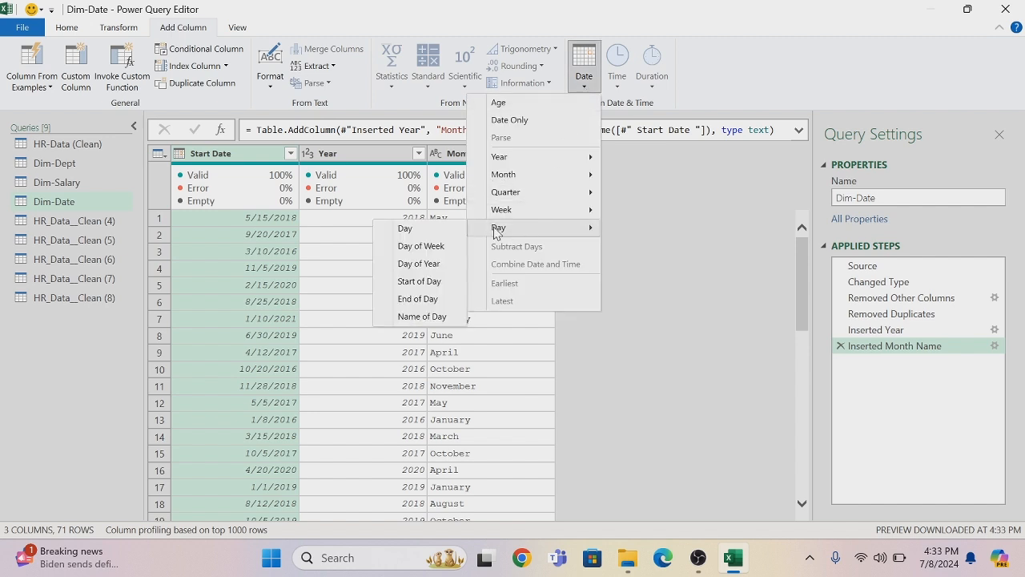
{"action": "left_click", "coordinate": [439, 318]}
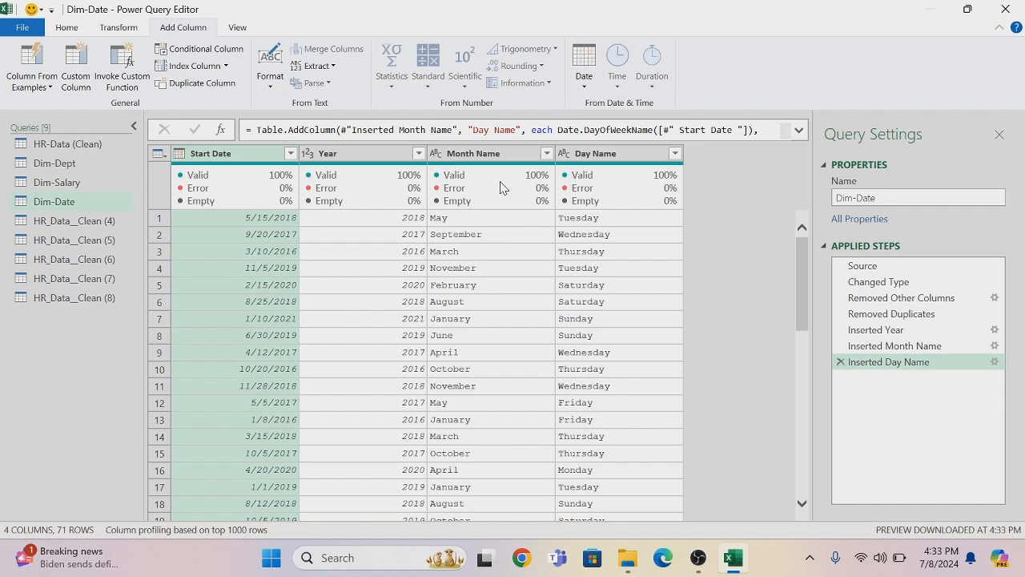
Shorten the Month Name values in place to their first 3 characters
{"action": "left_click", "coordinate": [486, 154]}
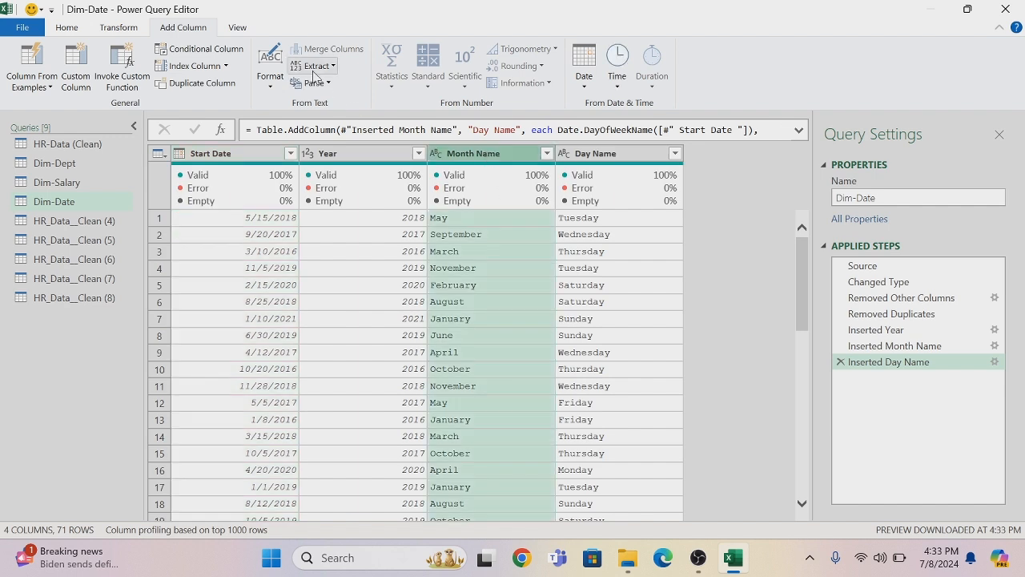
{"action": "left_click", "coordinate": [133, 29]}
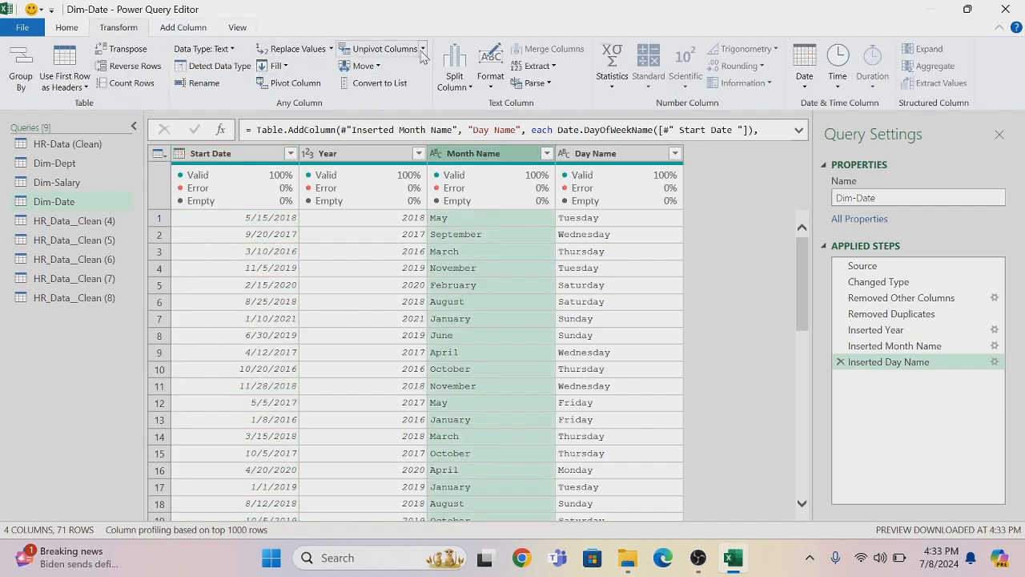
{"action": "left_click", "coordinate": [551, 68]}
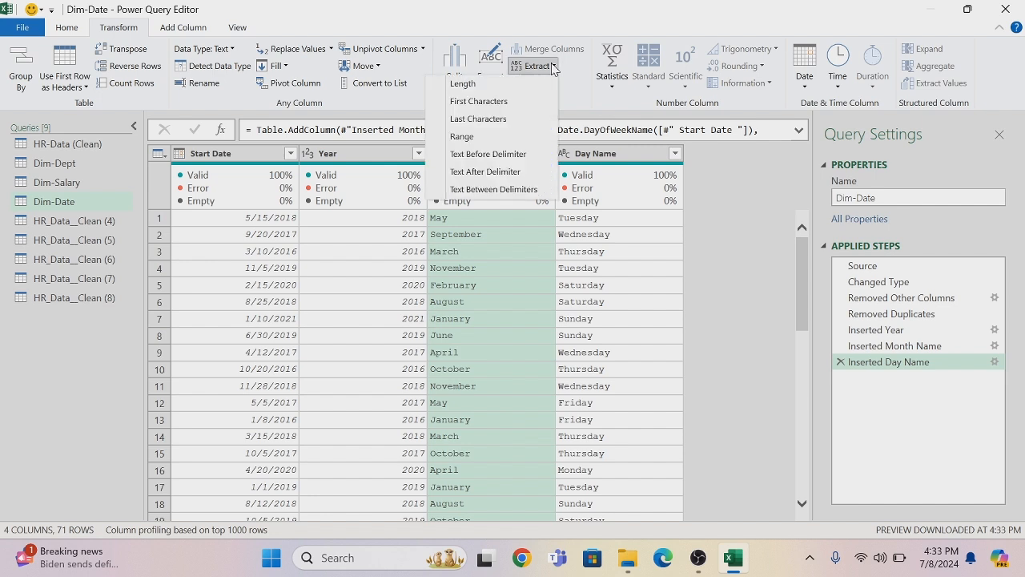
{"action": "left_click", "coordinate": [484, 104]}
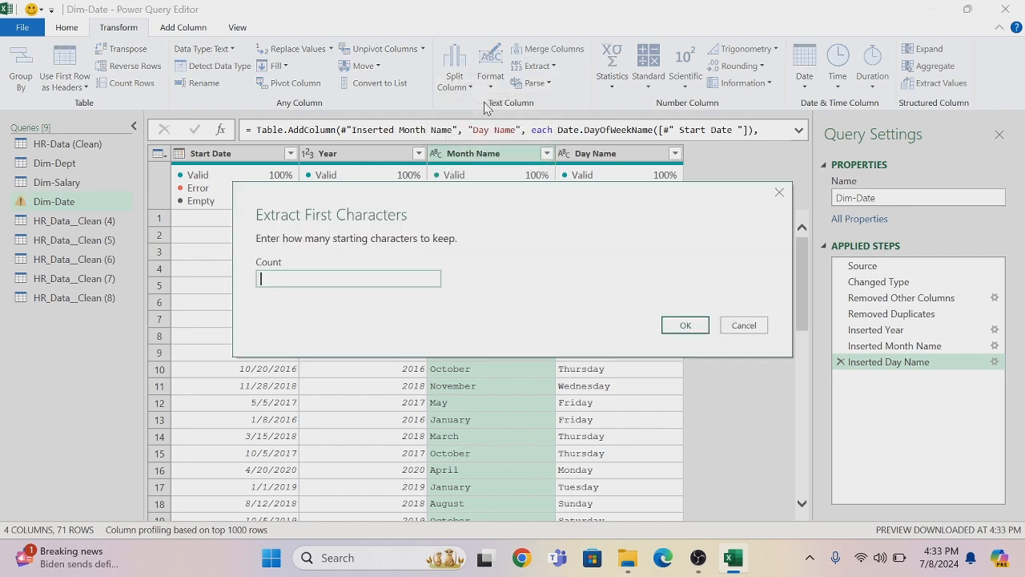
{"action": "type", "text": "3"}
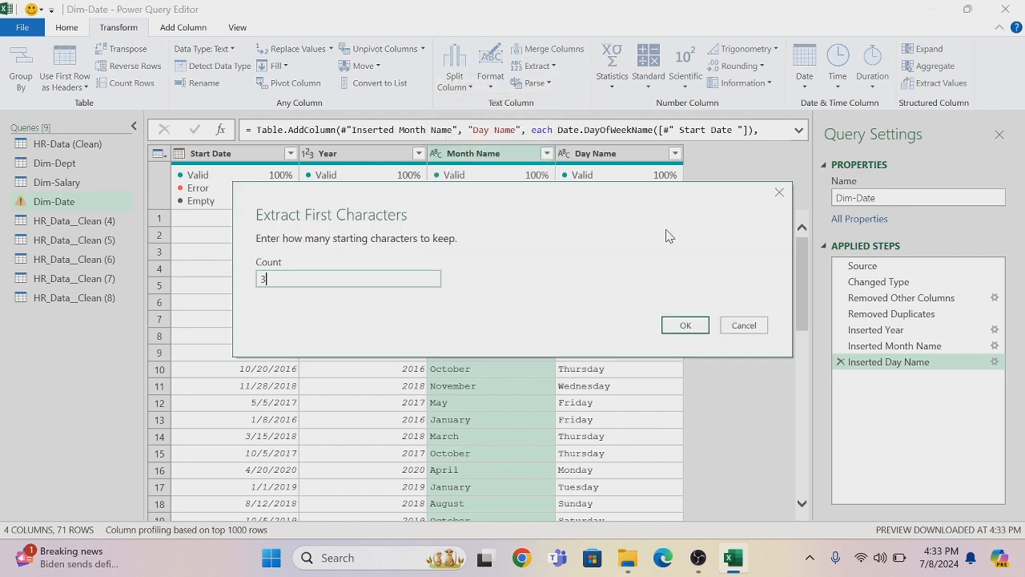
{"action": "left_click", "coordinate": [681, 326]}
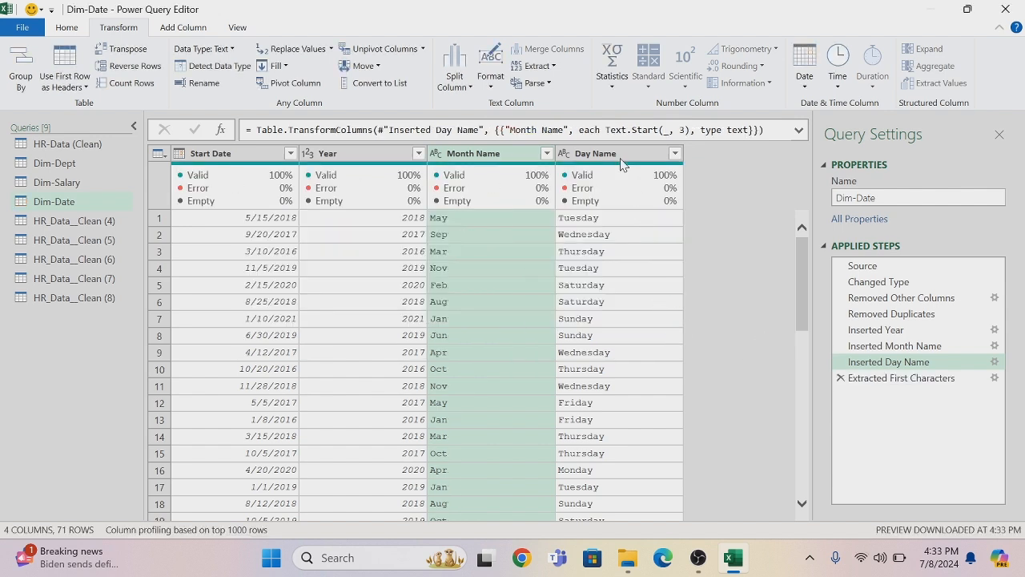
Shorten the Day Name values in place to their first 3 characters
{"action": "left_click", "coordinate": [617, 160]}
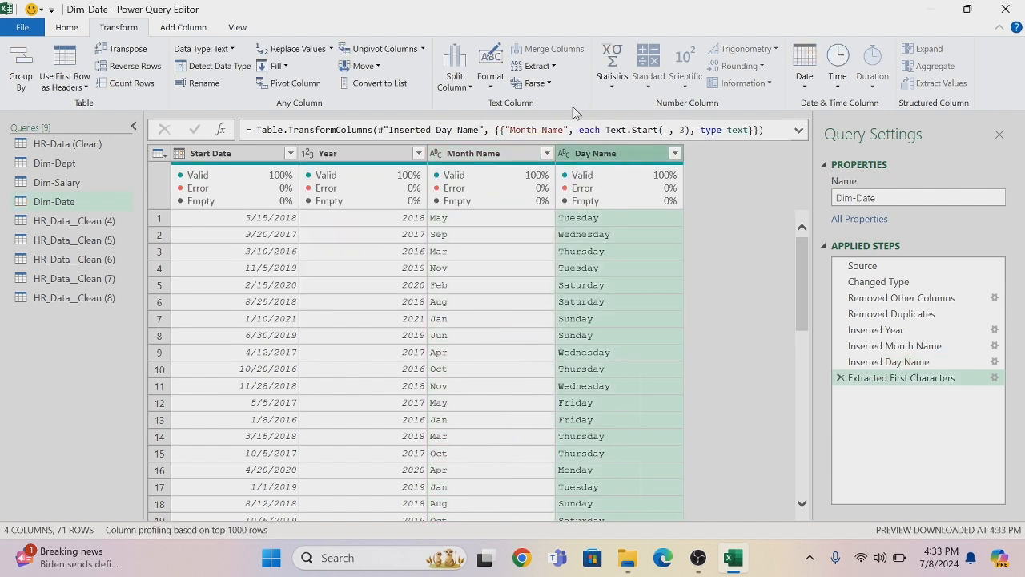
{"action": "left_click", "coordinate": [552, 68]}
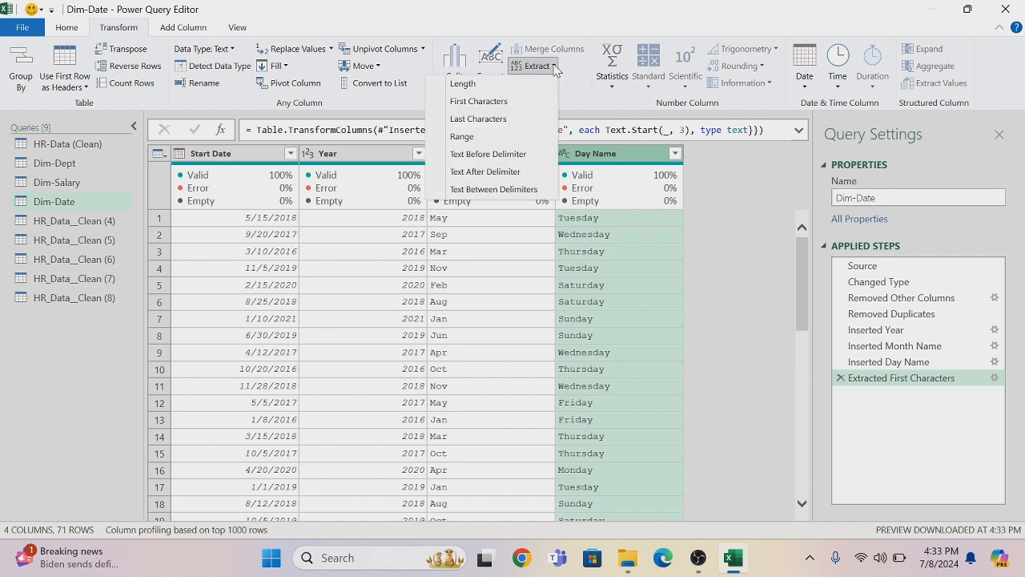
{"action": "left_click", "coordinate": [513, 102]}
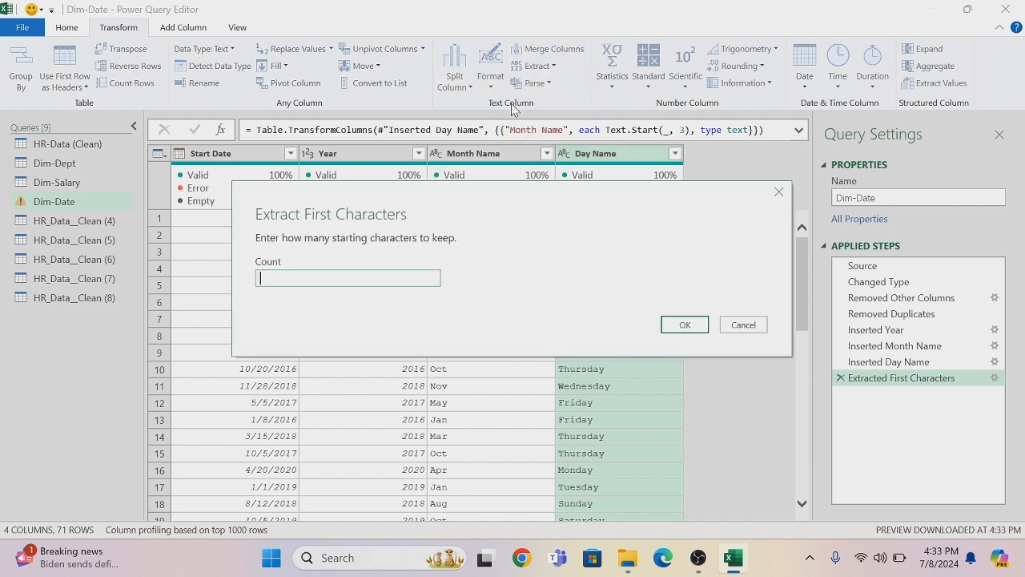
{"action": "left_click", "coordinate": [683, 324]}
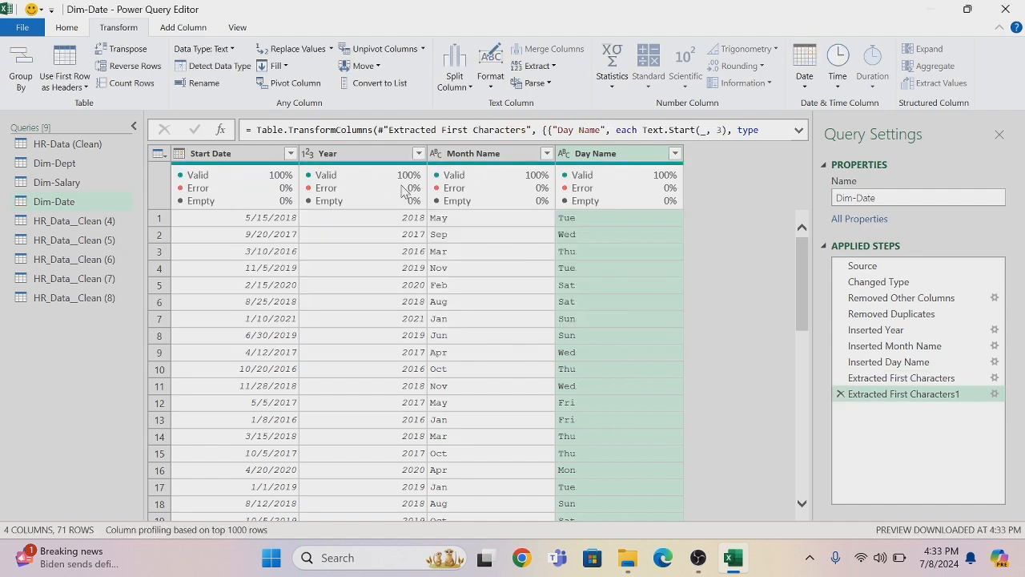
Rename the HR_Data__Clean (4) query as Dim-Age
{"action": "double_click", "coordinate": [113, 221]}
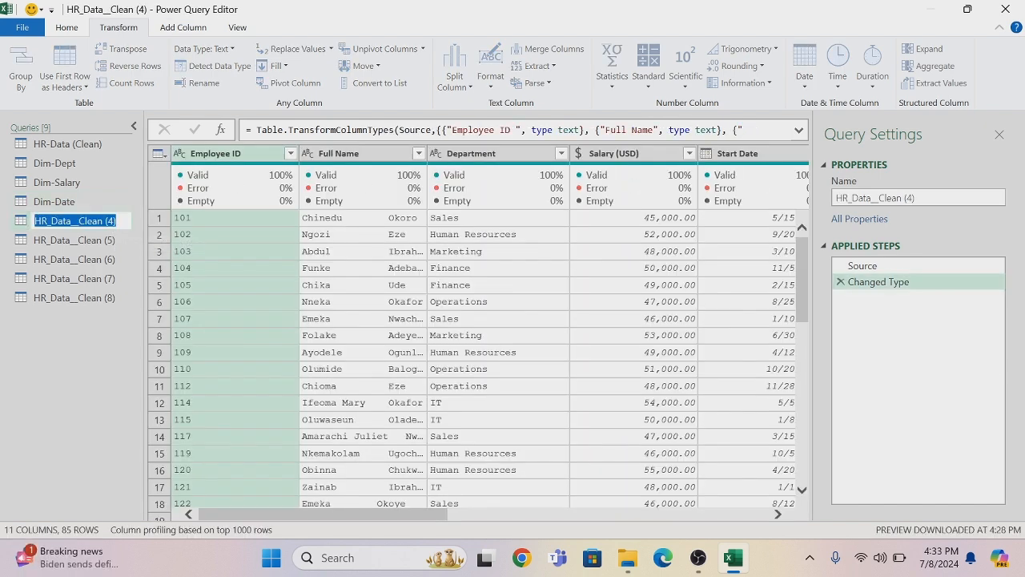
{"action": "key", "text": "BackSpace"}
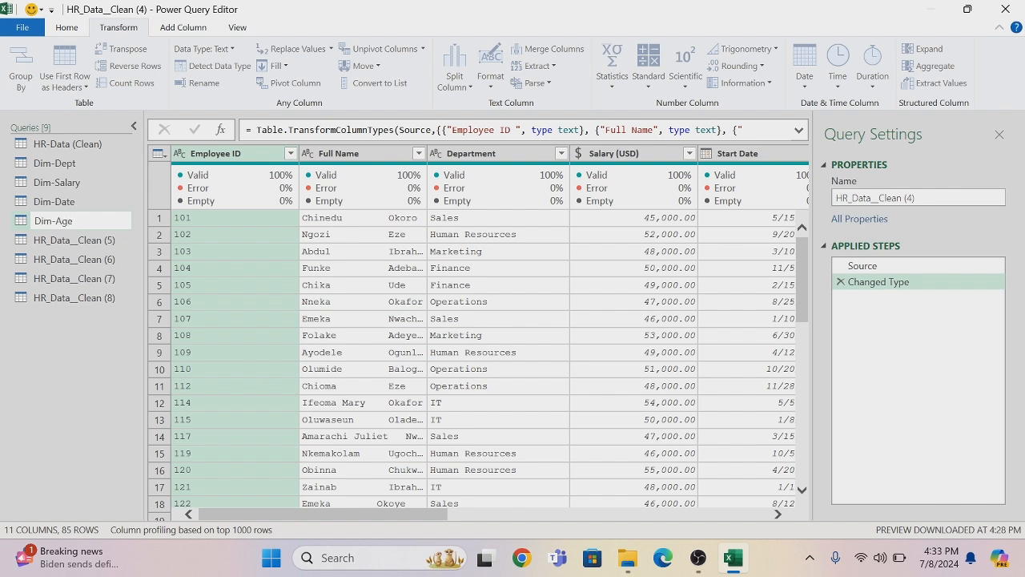
{"action": "key", "text": "Return"}
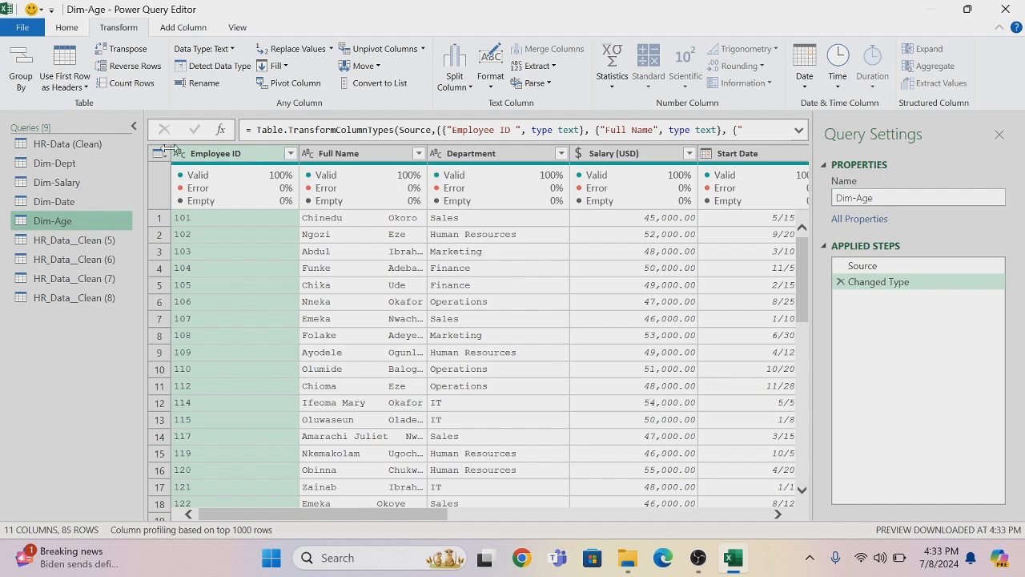
Remove all columns except Age from Dim-Age and remove the duplicate ages
{"action": "left_click_drag", "start_coordinate": [417, 516], "coordinate": [550, 516]}
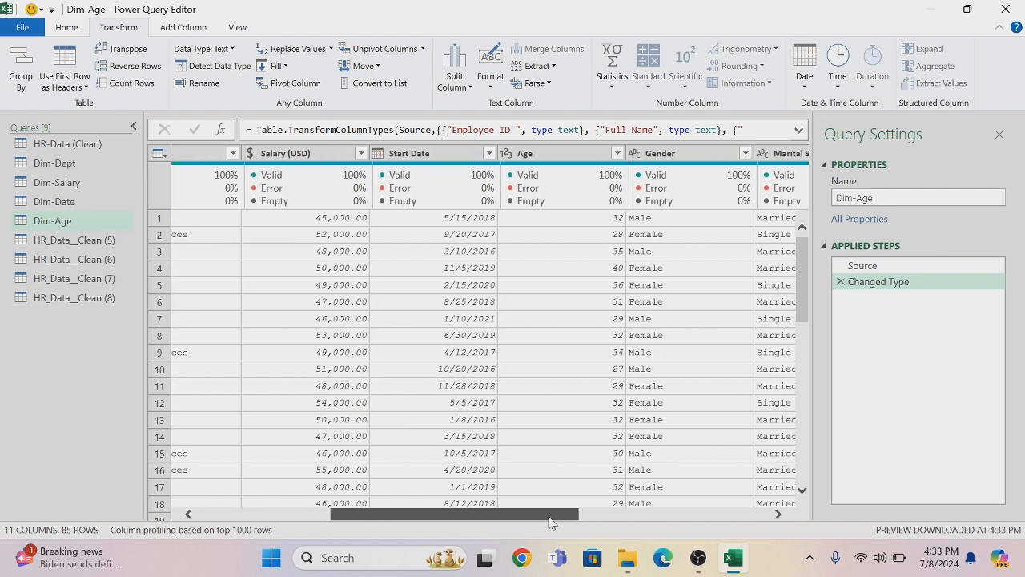
{"action": "right_click", "coordinate": [540, 160]}
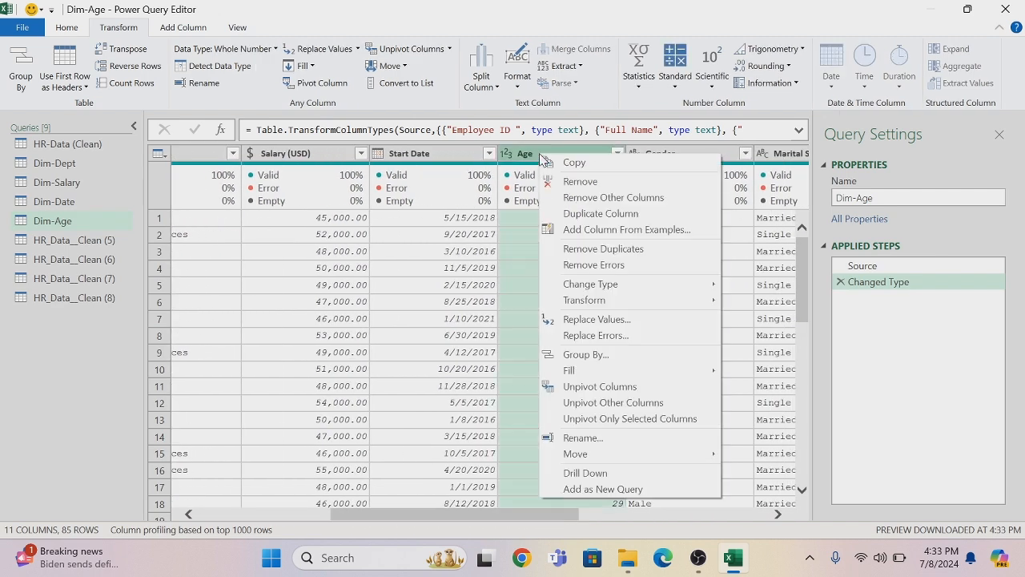
{"action": "left_click", "coordinate": [593, 197]}
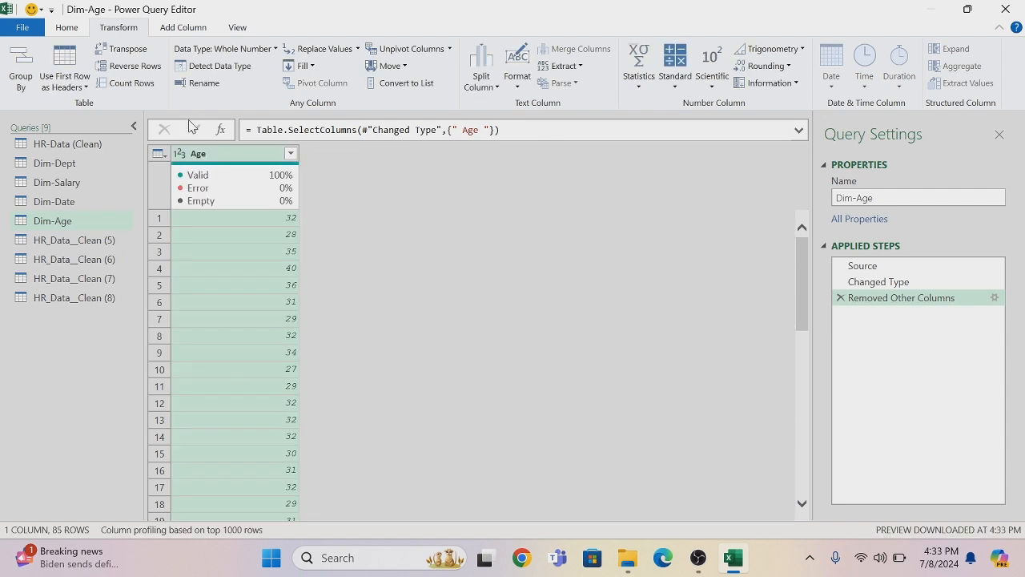
{"action": "right_click", "coordinate": [192, 156]}
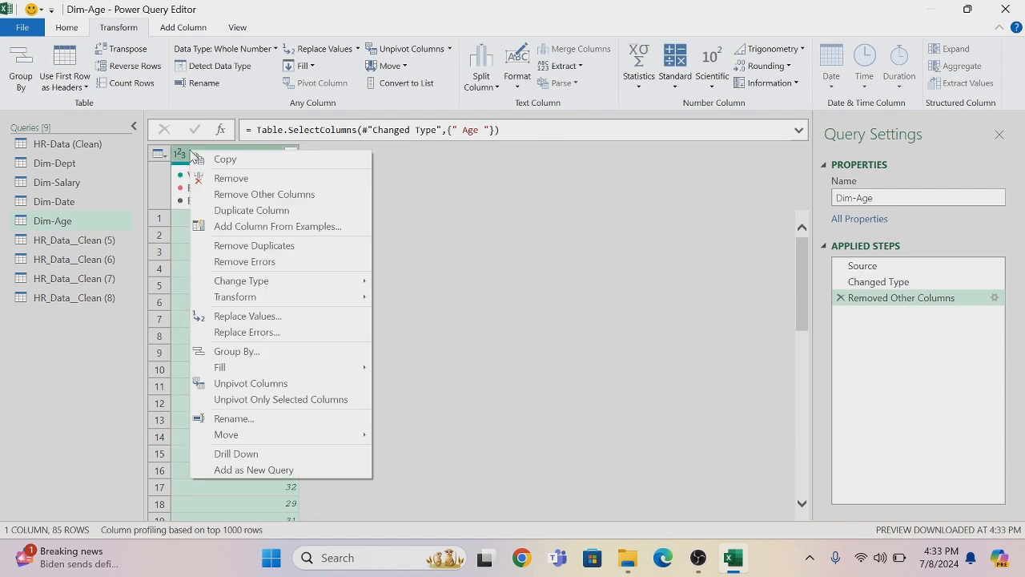
{"action": "left_click", "coordinate": [234, 247]}
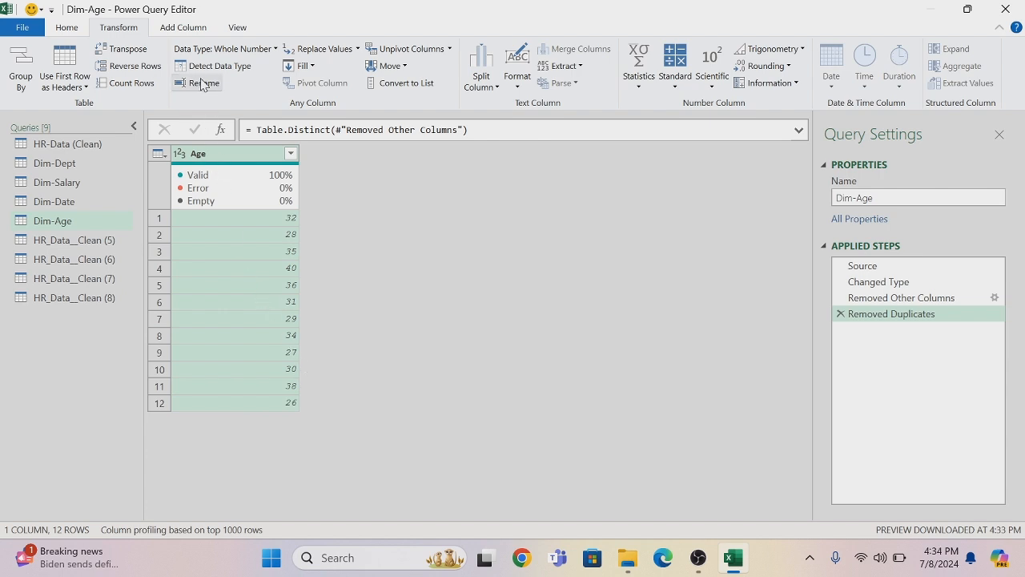
Start a conditional column in Dim-Age named Age Range
{"action": "left_click", "coordinate": [185, 28]}
{"action": "left_click", "coordinate": [192, 56]}
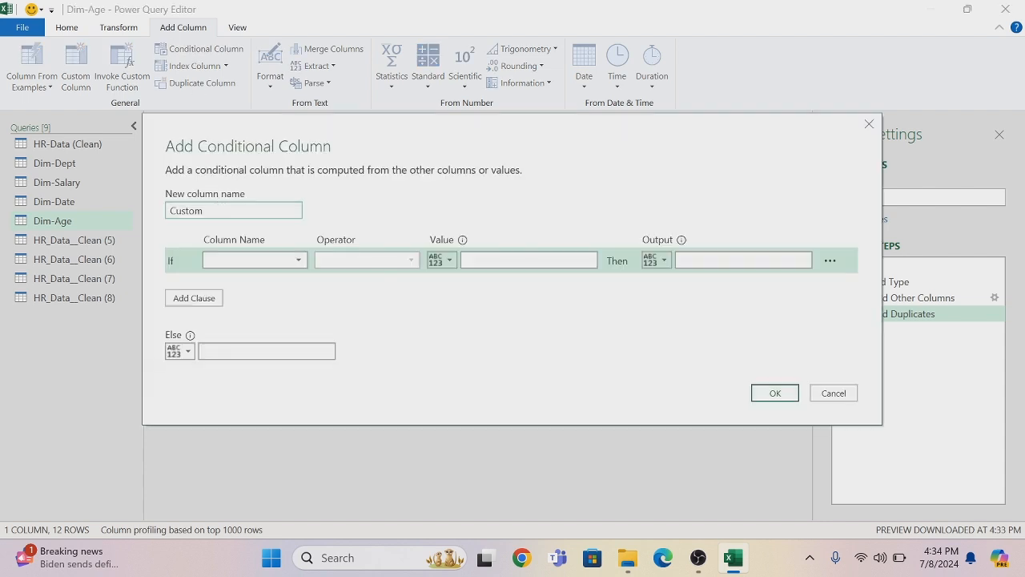
{"action": "key", "text": "BackSpace"}
{"action": "key", "text": "BackSpace"}
{"action": "key", "text": "BackSpace"}
{"action": "key", "text": "BackSpace"}
{"action": "key", "text": "BackSpace"}
{"action": "type", "text": "Age Range"}
Define the first condition so that Age less than or equal to 28 outputs "26-28 Yrs"
{"action": "left_click", "coordinate": [296, 263]}
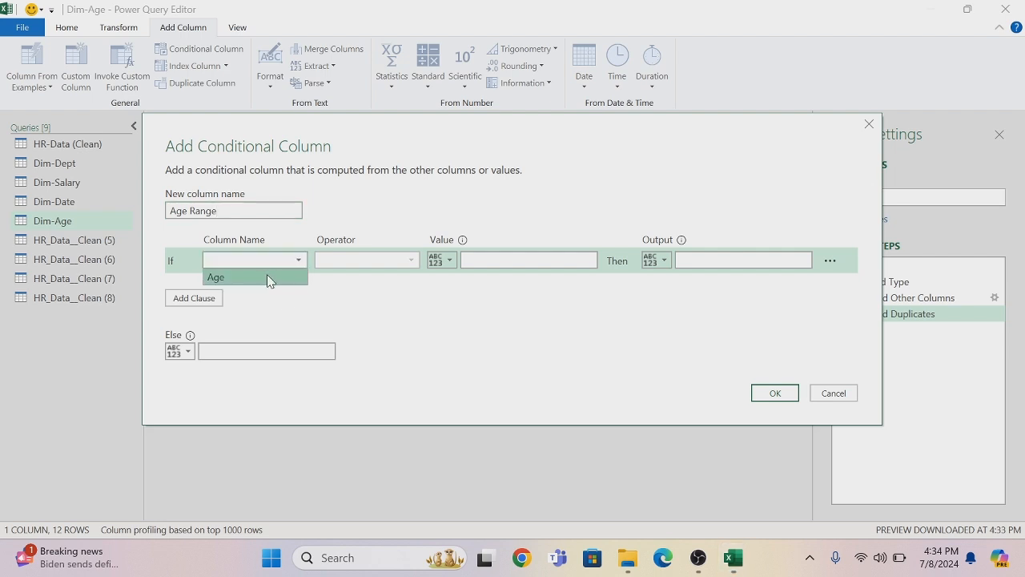
{"action": "left_click", "coordinate": [267, 278]}
{"action": "left_click", "coordinate": [411, 261]}
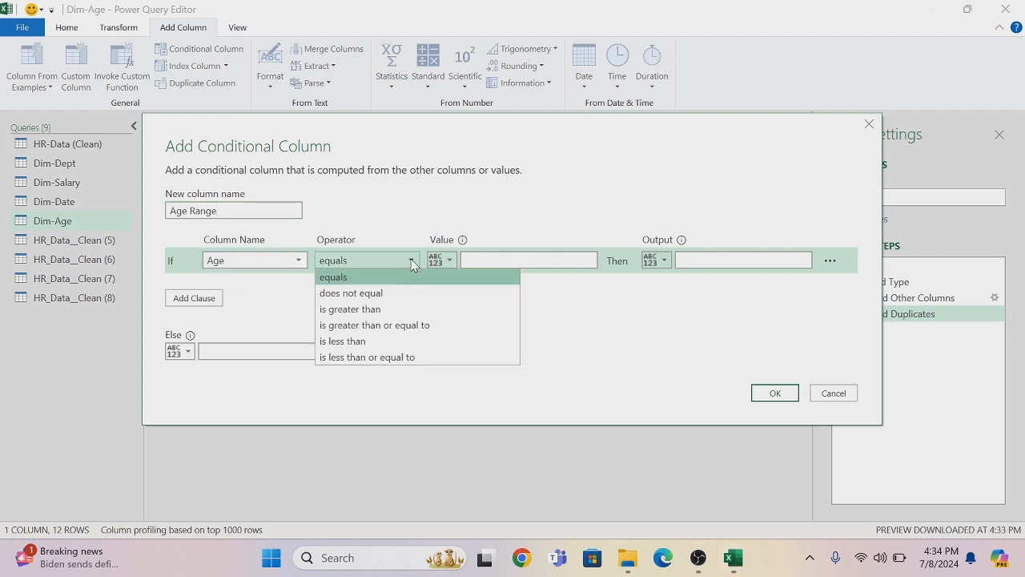
{"action": "left_click", "coordinate": [379, 358]}
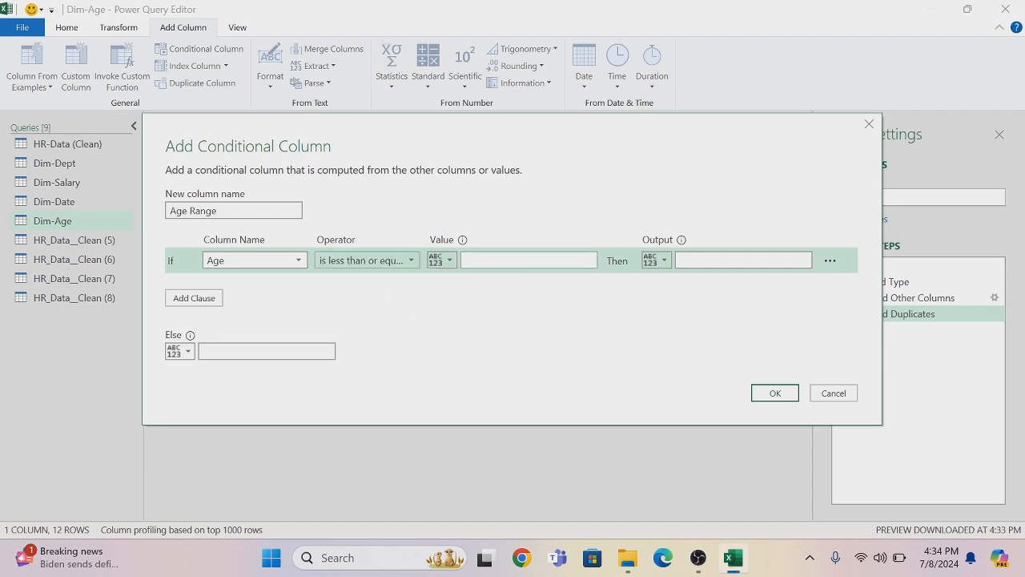
{"action": "left_click", "coordinate": [522, 260]}
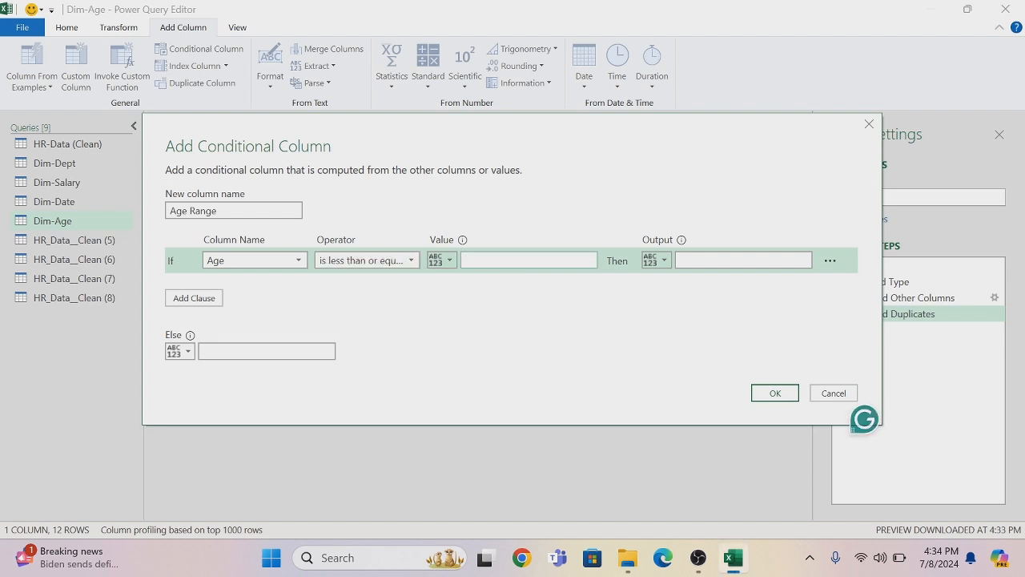
{"action": "type", "text": "28"}
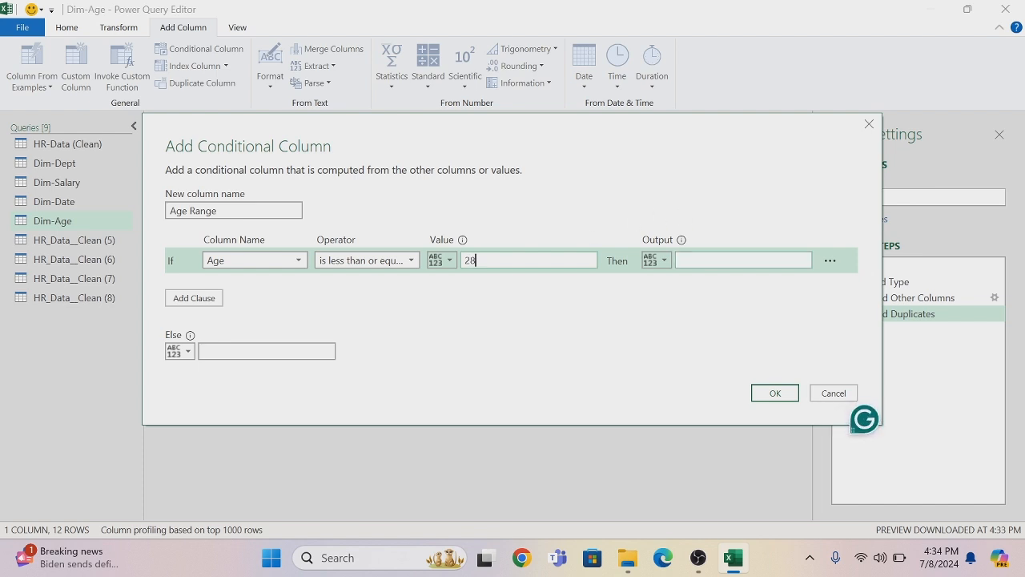
{"action": "left_click", "coordinate": [708, 260]}
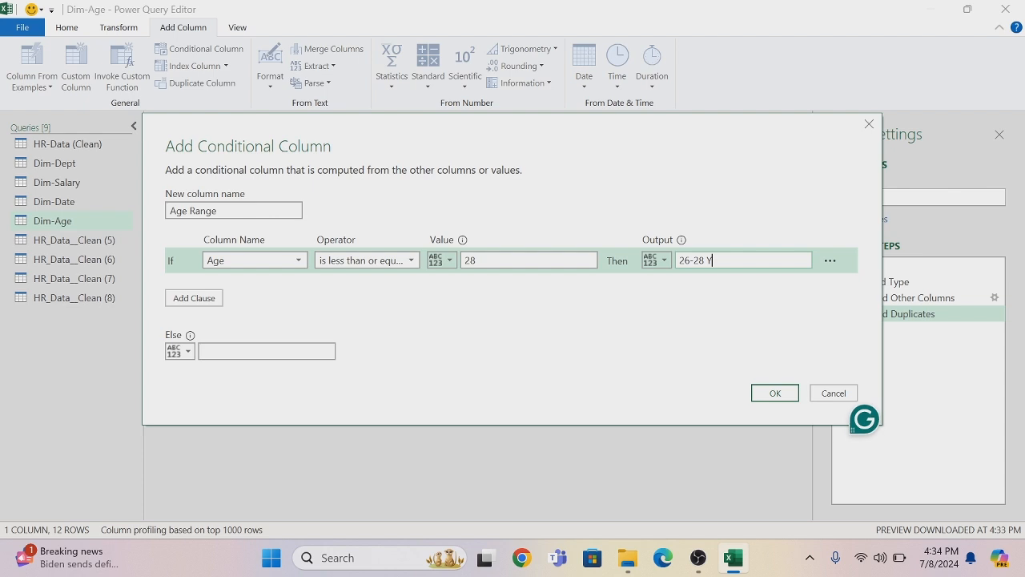
{"action": "type", "text": "26-28 Yrs"}
Add a second clause so that Age less than or equal to 31 outputs "29-31 Yrs"
{"action": "left_click", "coordinate": [194, 299]}
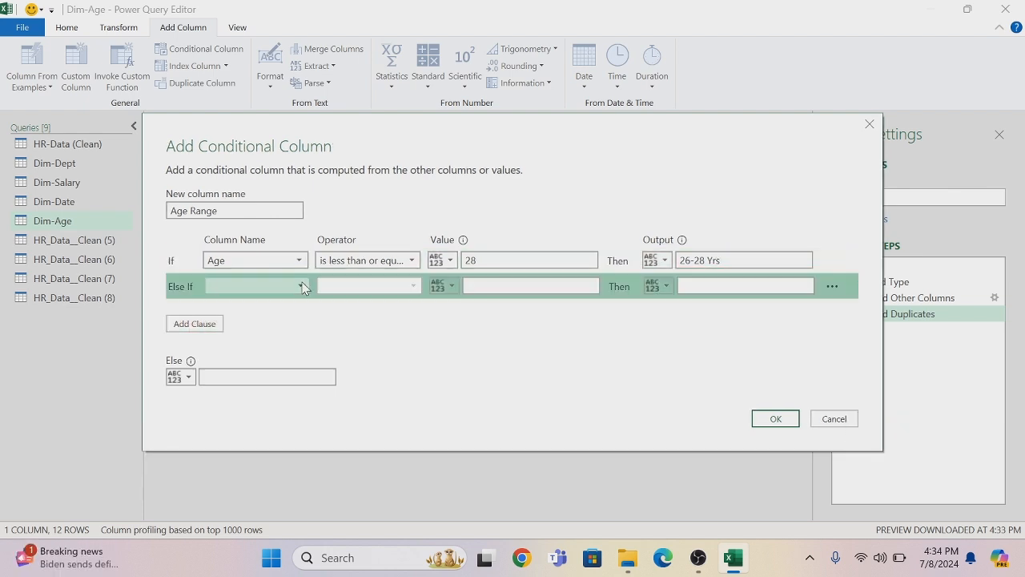
{"action": "left_click", "coordinate": [284, 286]}
{"action": "left_click", "coordinate": [284, 308]}
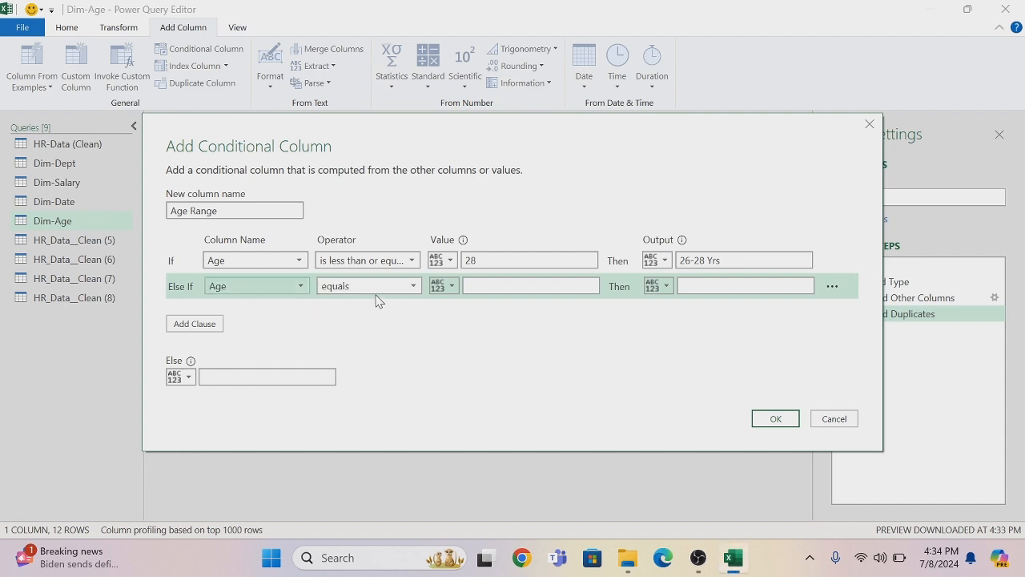
{"action": "left_click", "coordinate": [414, 289]}
{"action": "left_click", "coordinate": [381, 382]}
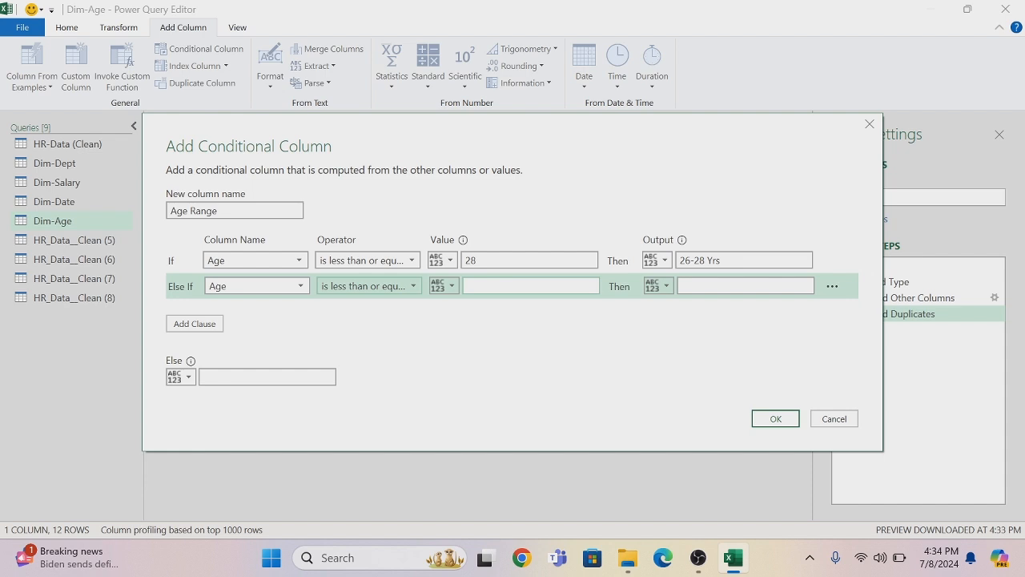
{"action": "left_click", "coordinate": [521, 286]}
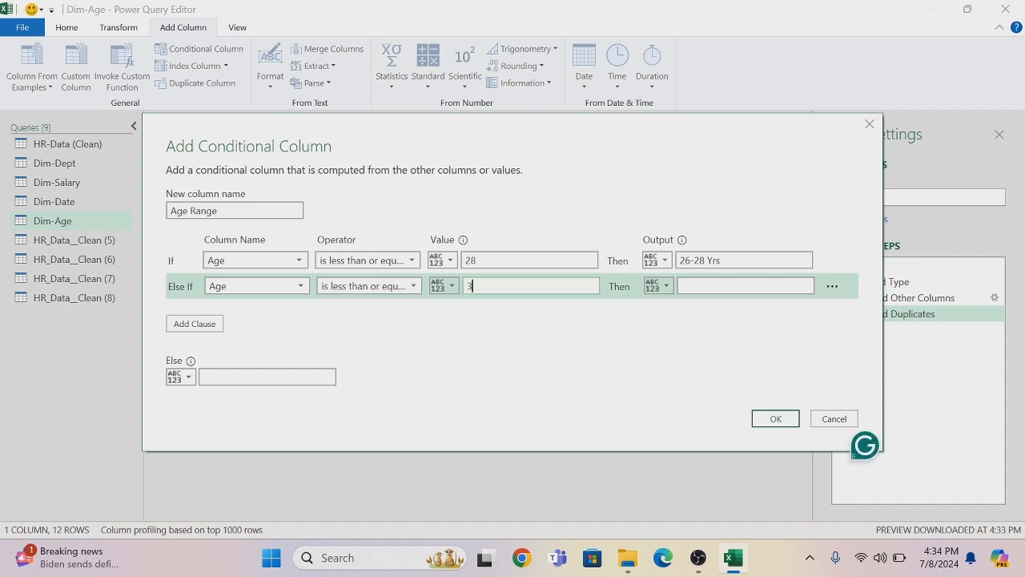
{"action": "type", "text": "31"}
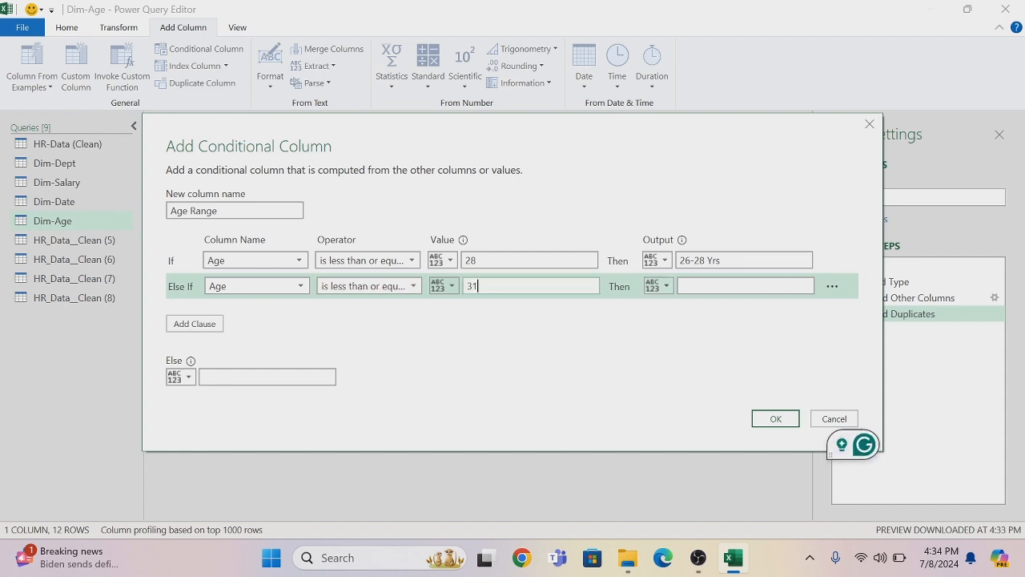
{"action": "left_click", "coordinate": [745, 286]}
{"action": "type", "text": "29"}
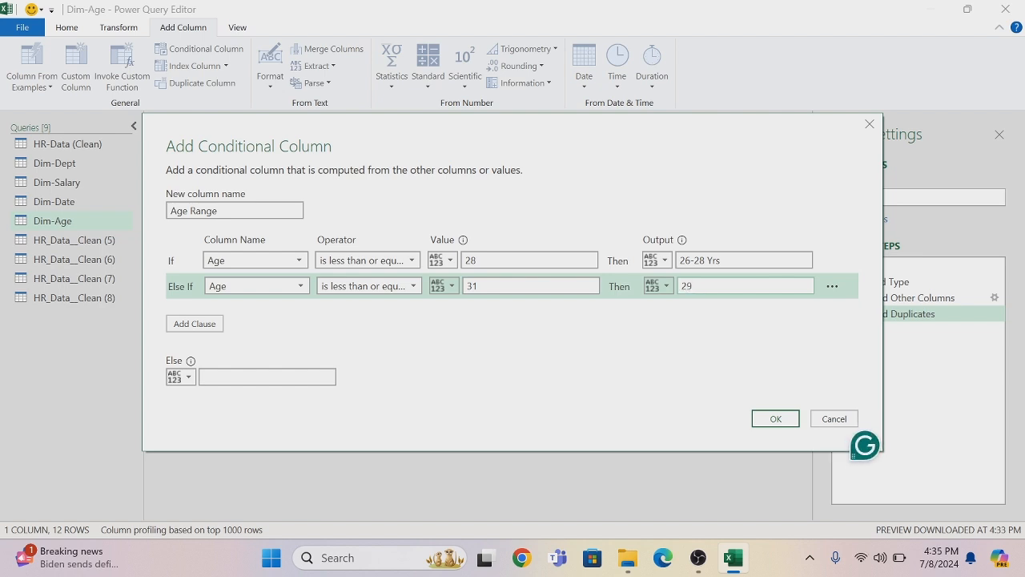
{"action": "type", "text": "-31 Yrs"}
Add a third clause so that Age less than or equal to 34 outputs "32-34 Yrs"
{"action": "left_click", "coordinate": [182, 323]}
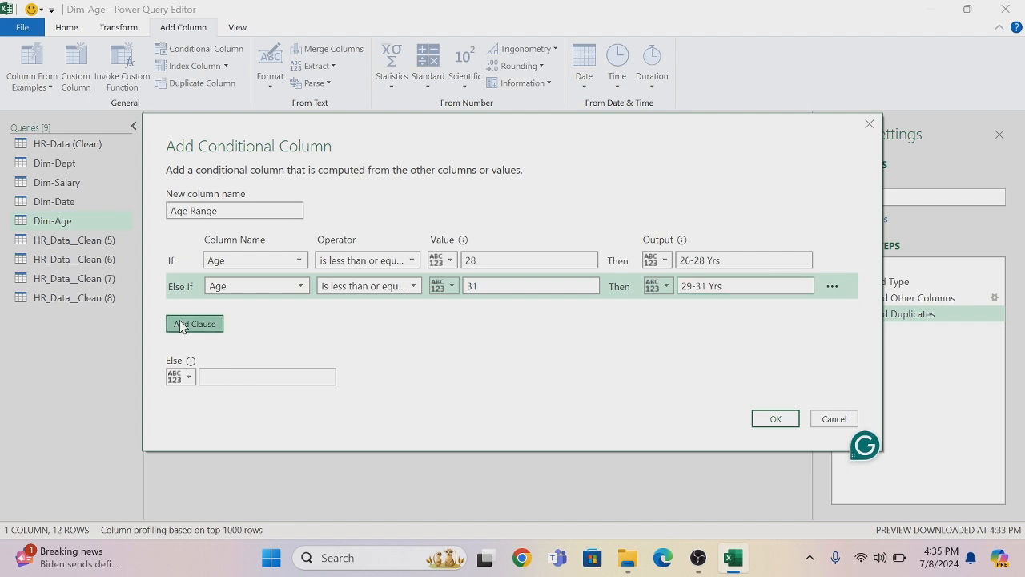
{"action": "left_click", "coordinate": [264, 312]}
{"action": "left_click", "coordinate": [257, 332]}
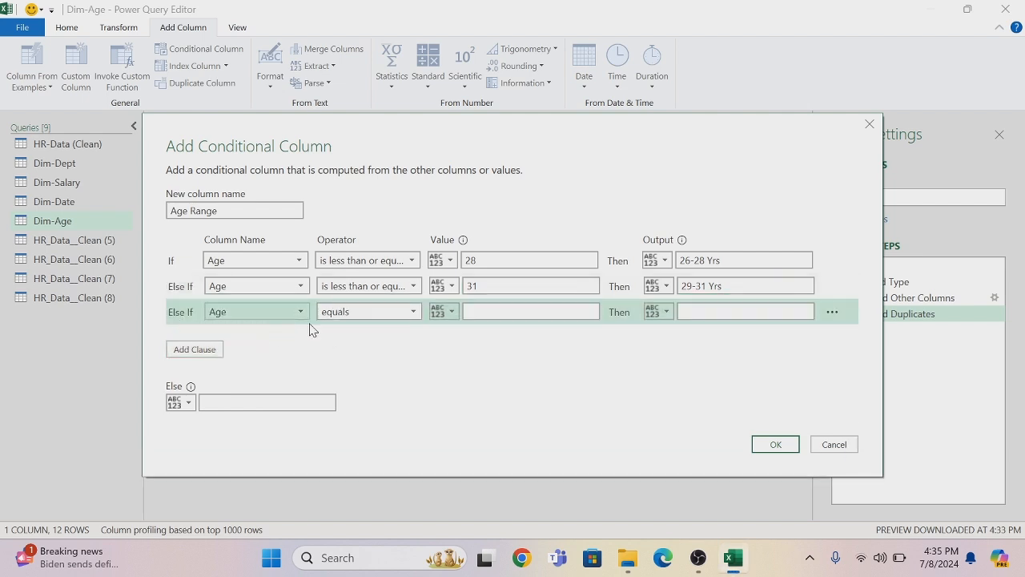
{"action": "left_click", "coordinate": [415, 311]}
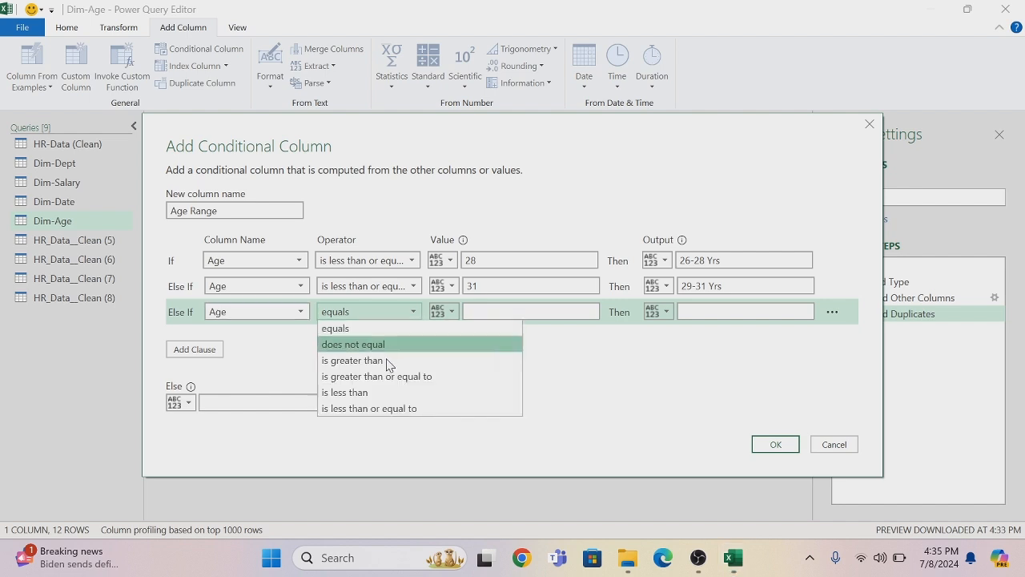
{"action": "left_click", "coordinate": [375, 409]}
{"action": "left_click", "coordinate": [469, 311]}
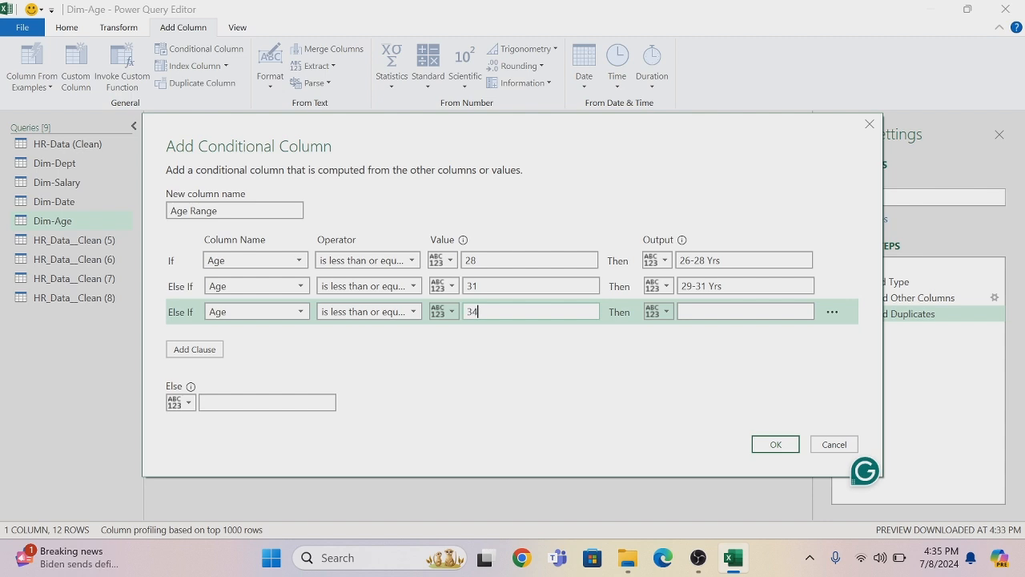
{"action": "left_click", "coordinate": [684, 311]}
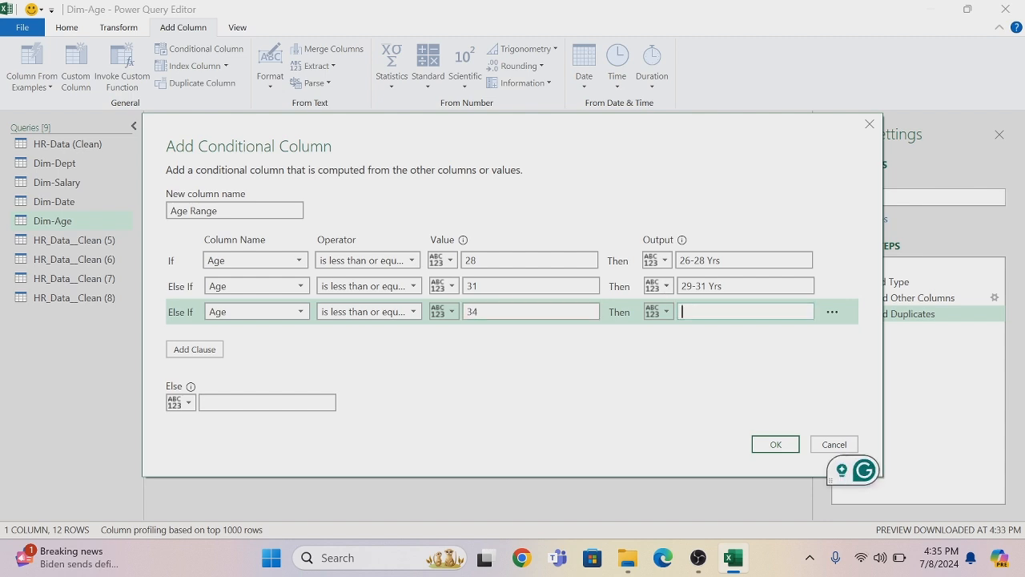
{"action": "type", "text": "32-34"}
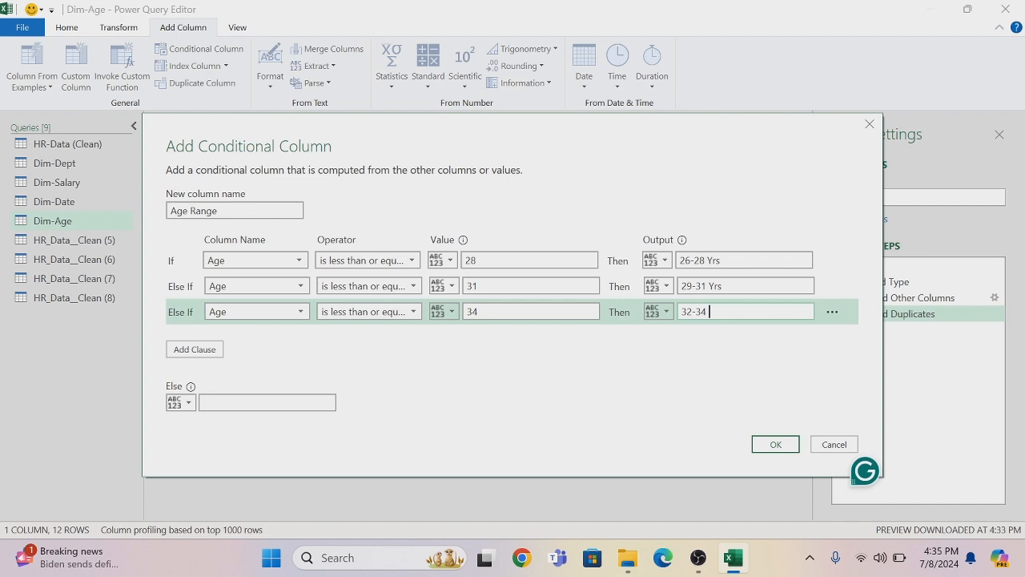
{"action": "type", "text": " Yrs"}
Add a fourth clause so that Age less than or equal to 37 outputs "35-37 Yrs"
{"action": "left_click", "coordinate": [267, 403]}
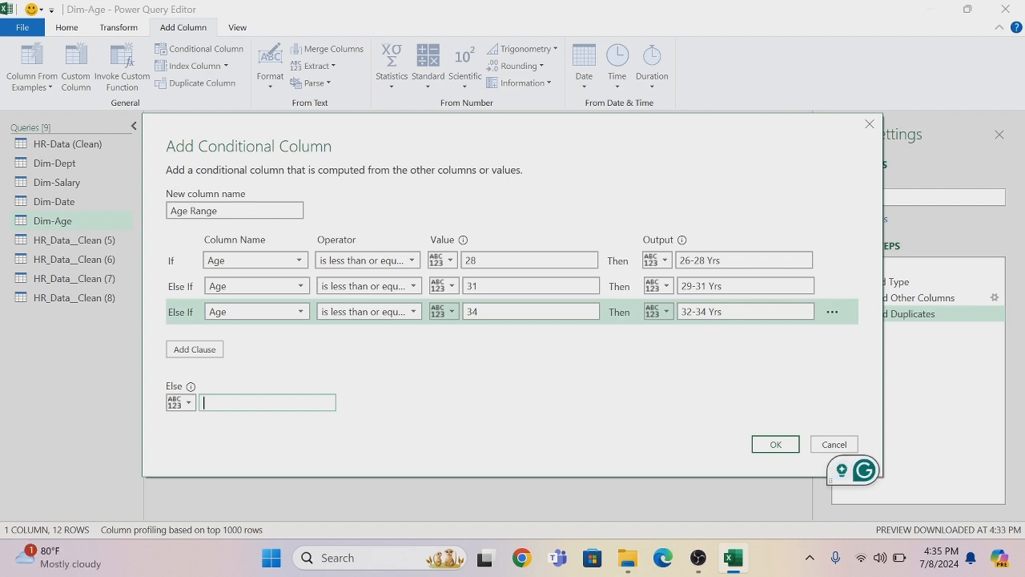
{"action": "left_click", "coordinate": [186, 350]}
{"action": "left_click", "coordinate": [302, 343]}
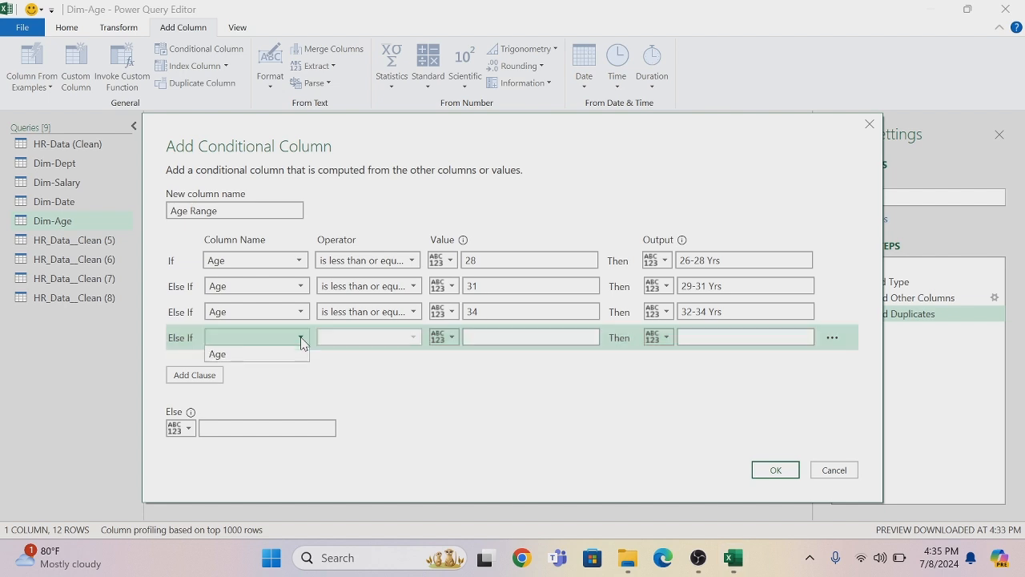
{"action": "left_click", "coordinate": [262, 355]}
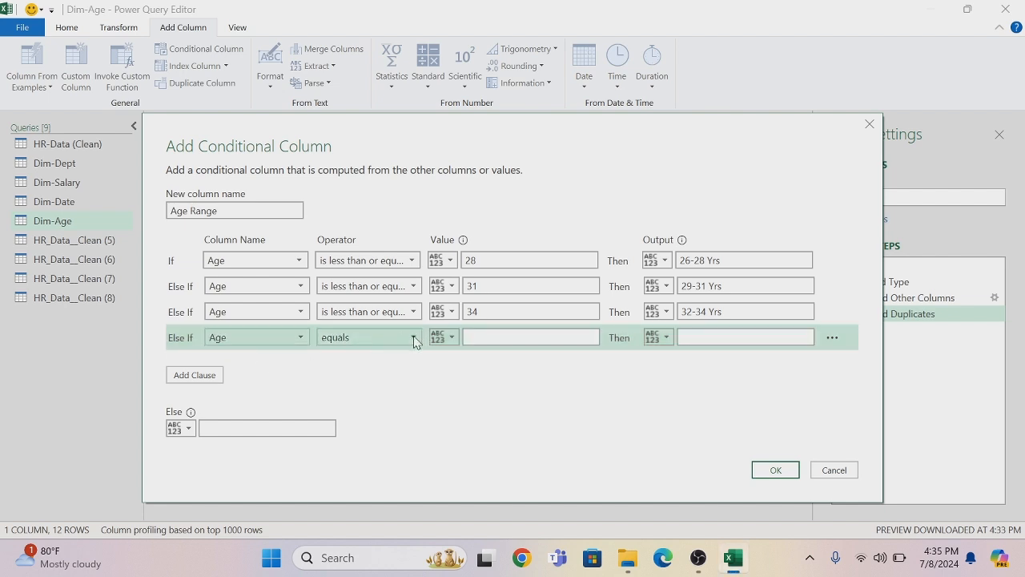
{"action": "left_click", "coordinate": [414, 338]}
{"action": "left_click", "coordinate": [377, 435]}
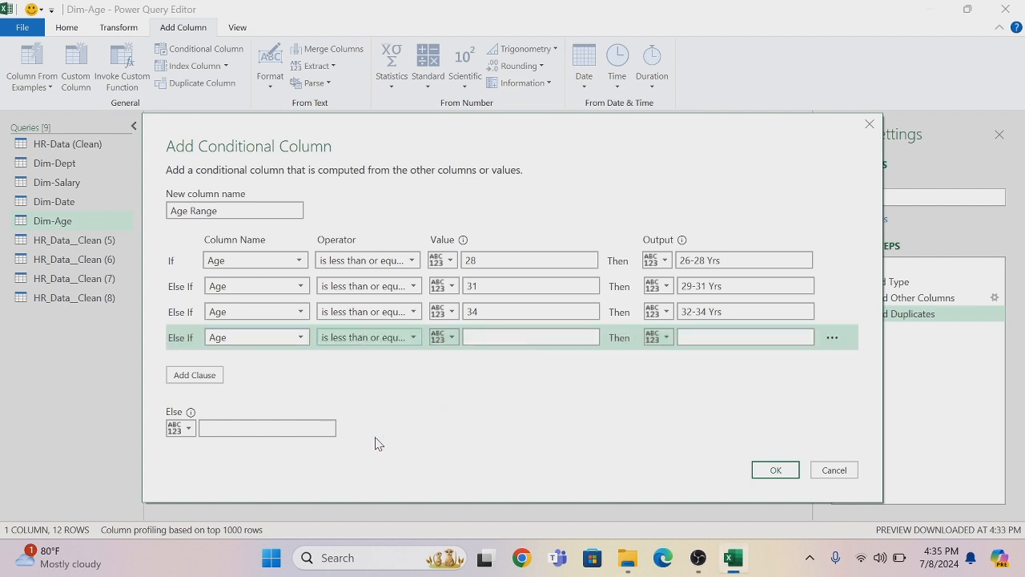
{"action": "left_click", "coordinate": [496, 338]}
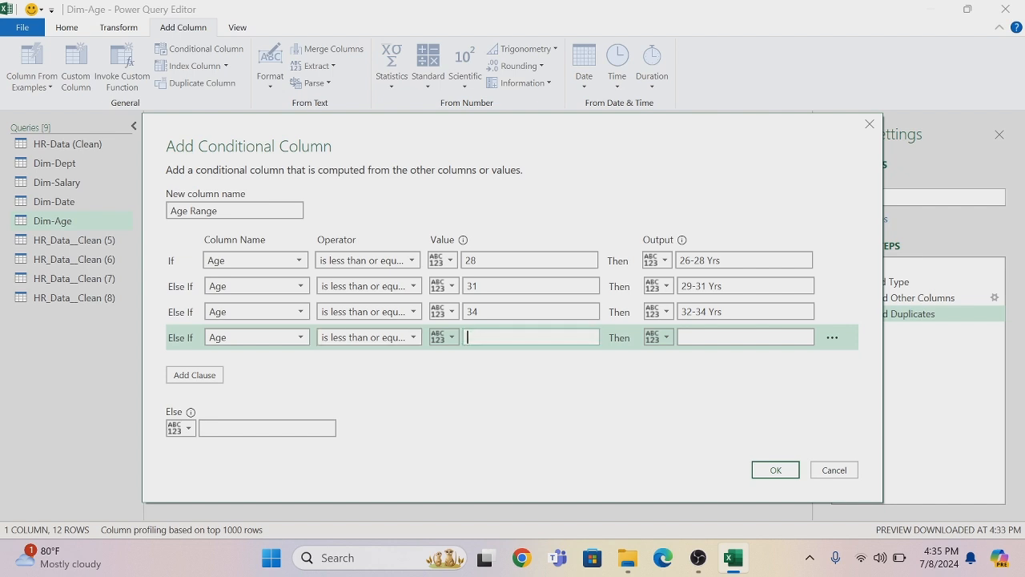
{"action": "type", "text": "3"}
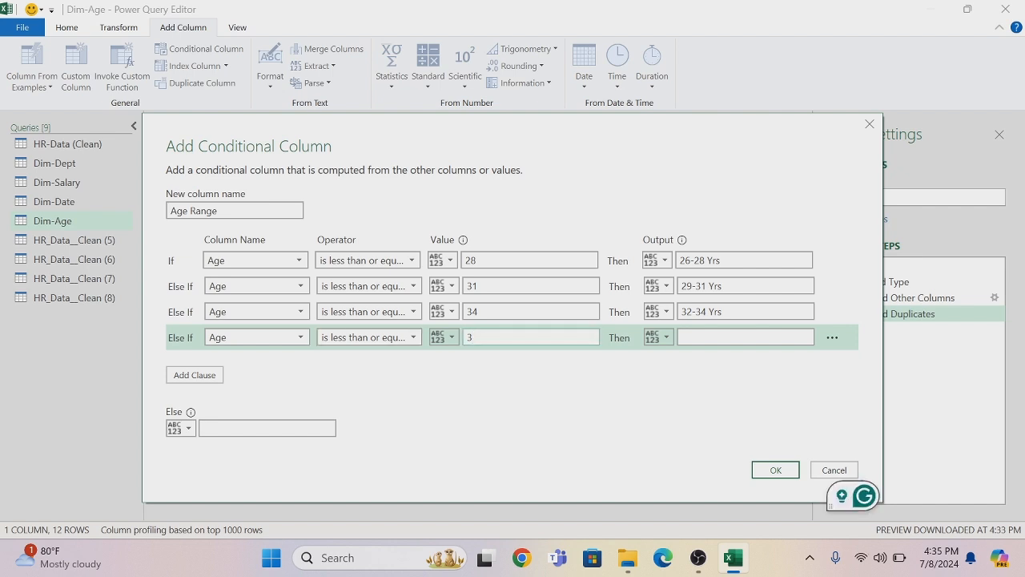
{"action": "type", "text": "7"}
{"action": "left_click", "coordinate": [713, 337]}
{"action": "type", "text": "35-37"}
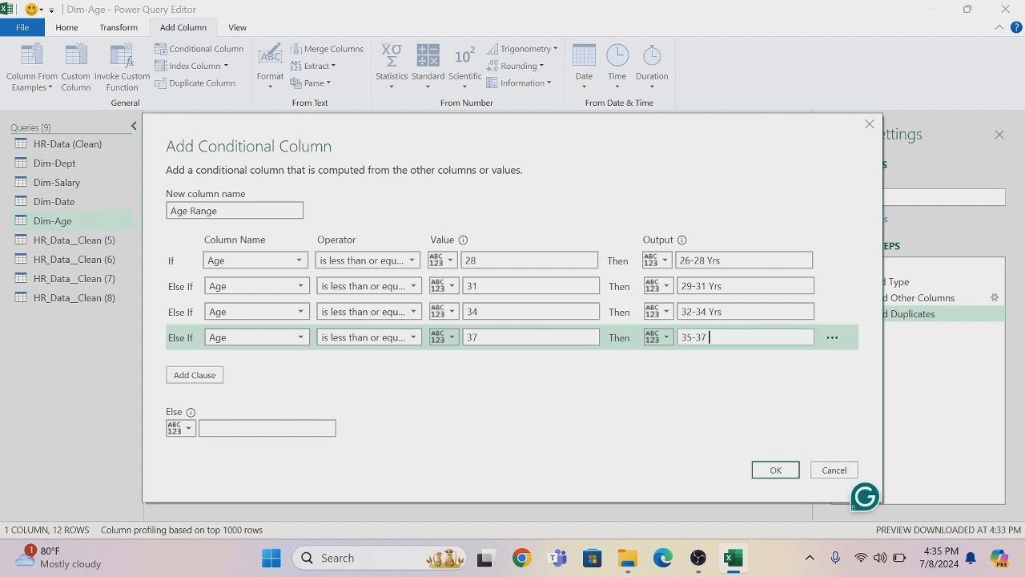
{"action": "type", "text": "Yrs"}
Set the Else output to "38-40 Yrs", create the conditional column and change the Age Range data type to Text
{"action": "left_click", "coordinate": [225, 428]}
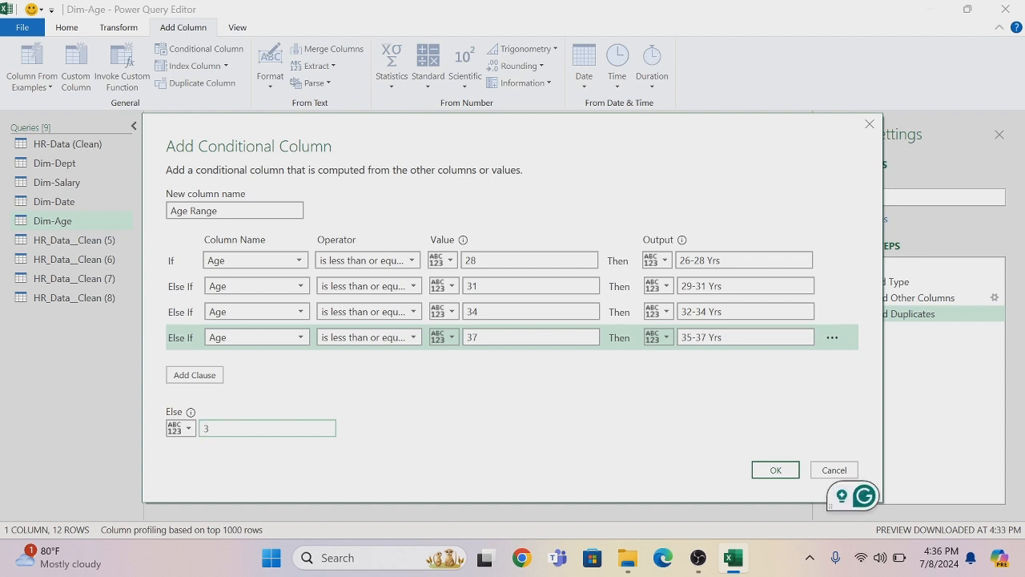
{"action": "type", "text": "38-40 Yrs"}
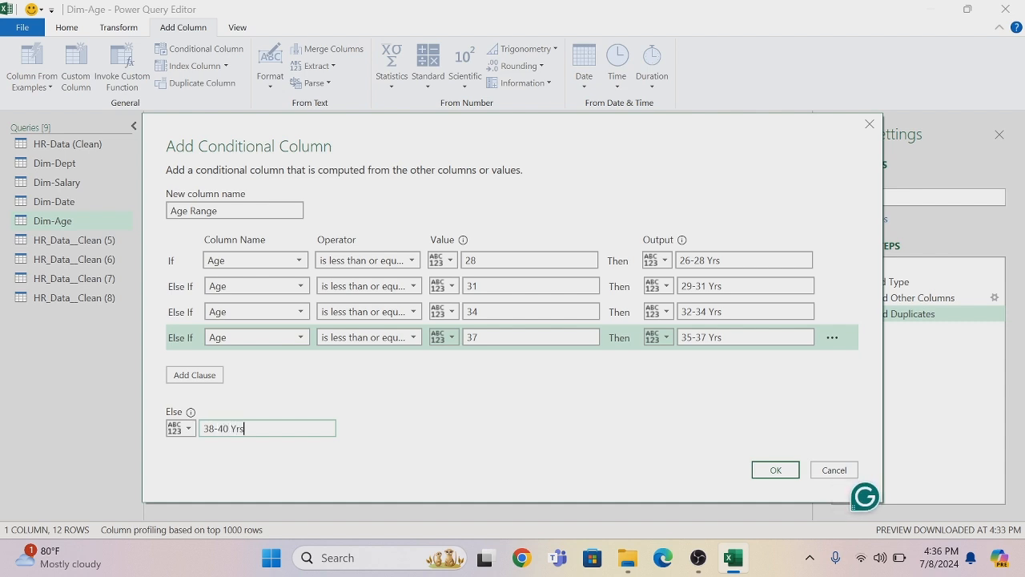
{"action": "left_click", "coordinate": [779, 472]}
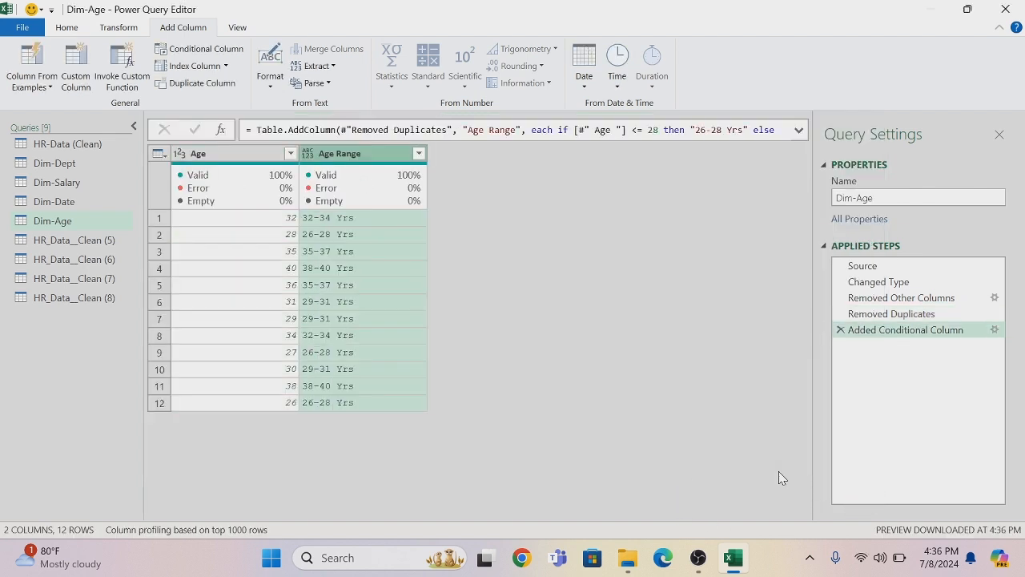
{"action": "left_click", "coordinate": [309, 155]}
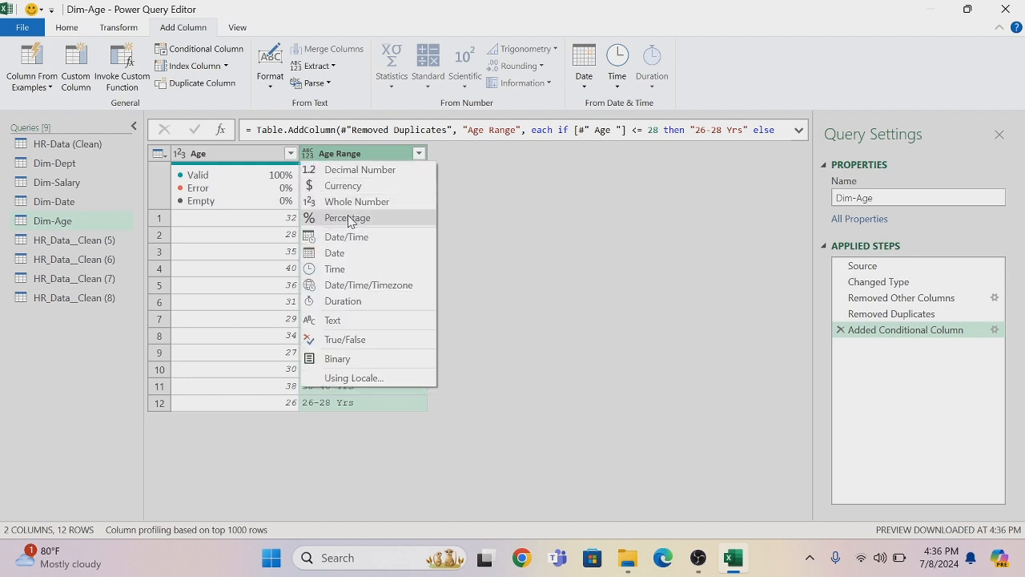
{"action": "left_click", "coordinate": [346, 323]}
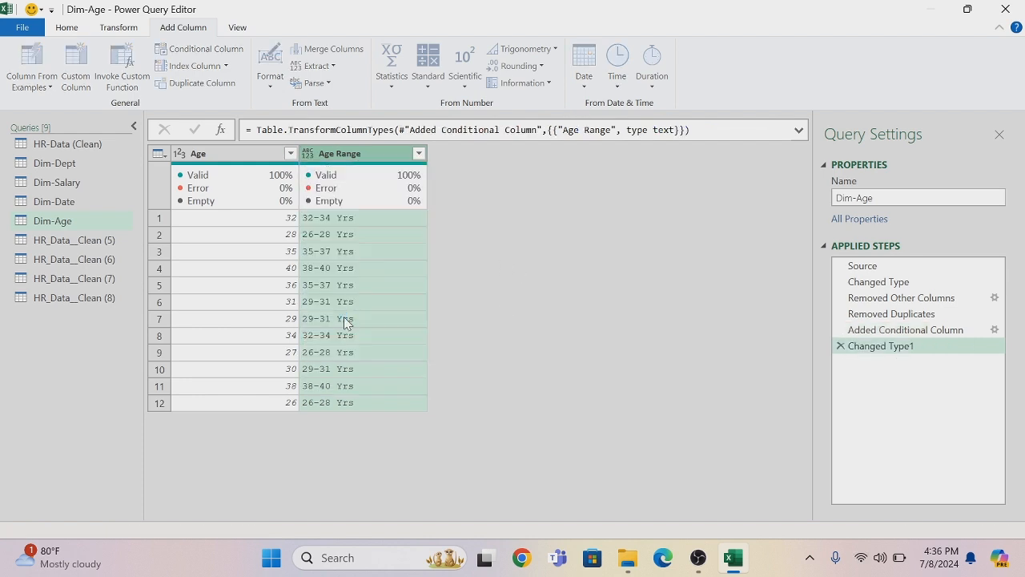
Rename the HR_Data__Clean (5) query as Dim-Gender
{"action": "double_click", "coordinate": [112, 240]}
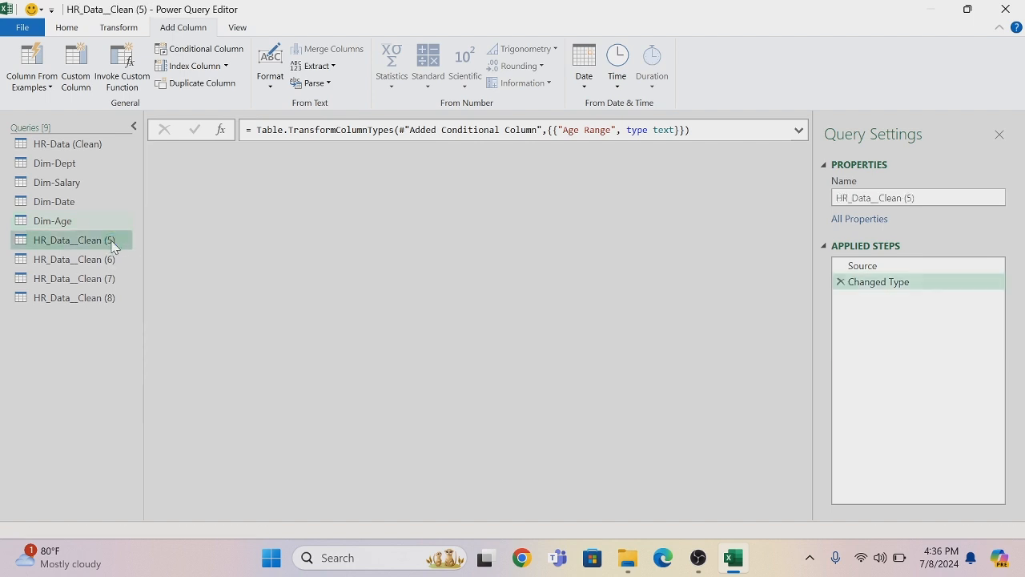
{"action": "key", "text": "BackSpace"}
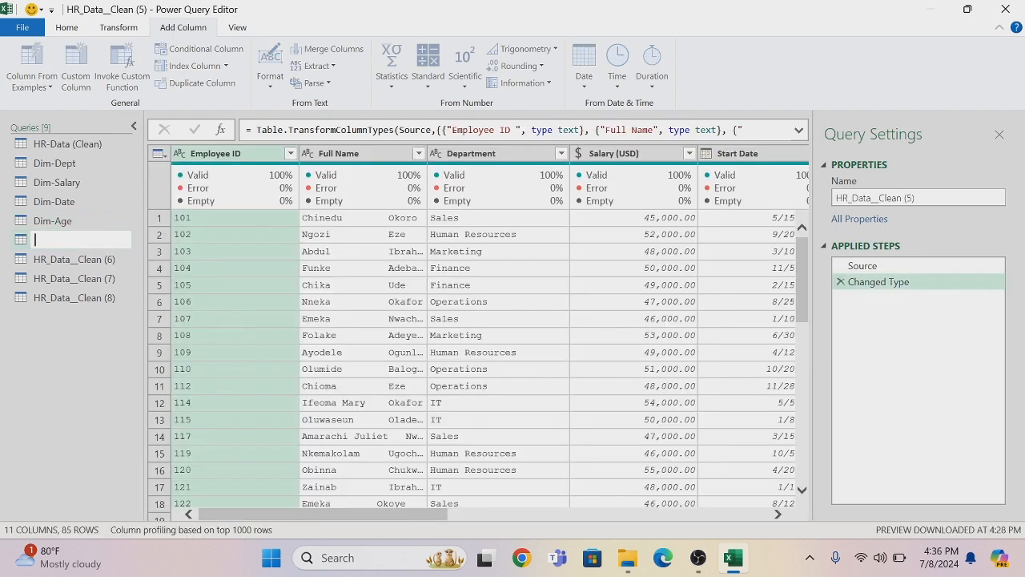
{"action": "type", "text": "Dim-Gender"}
{"action": "key", "text": "Return"}
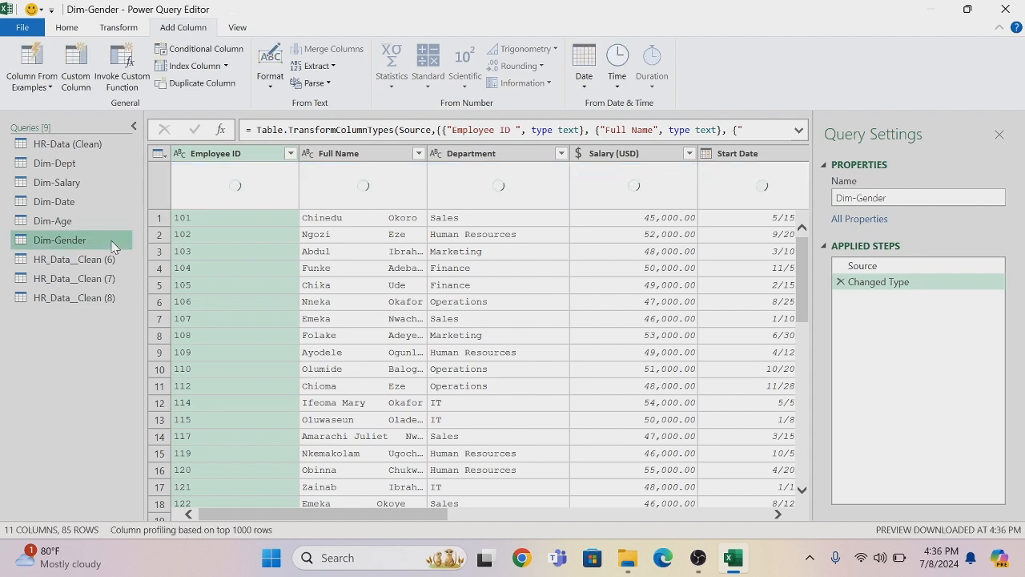
Remove all columns except Gender from Dim-Gender and remove the duplicate gender values
{"action": "left_click_drag", "start_coordinate": [224, 524], "coordinate": [355, 526]}
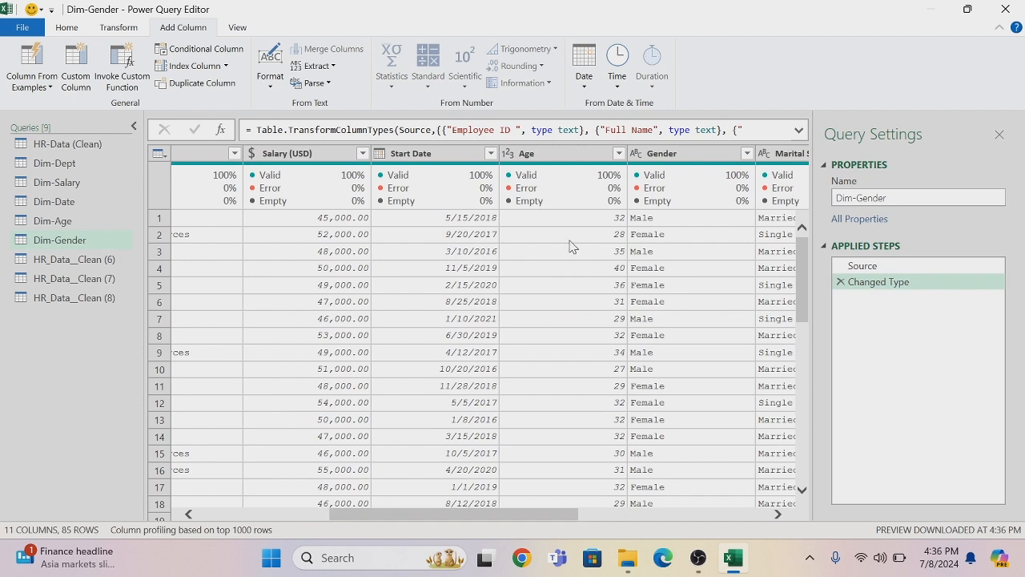
{"action": "left_click", "coordinate": [665, 156]}
{"action": "right_click", "coordinate": [665, 155]}
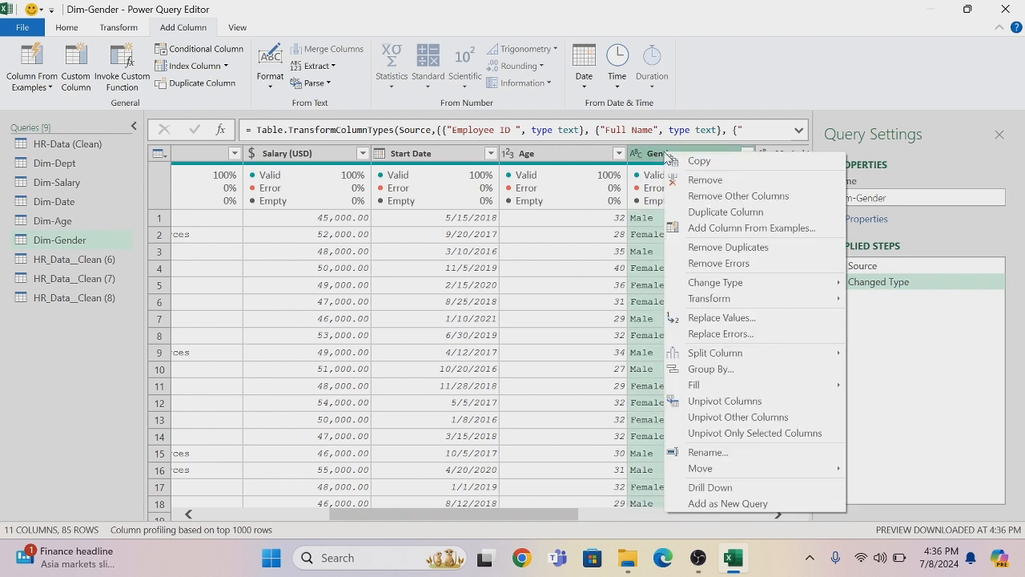
{"action": "left_click", "coordinate": [730, 197]}
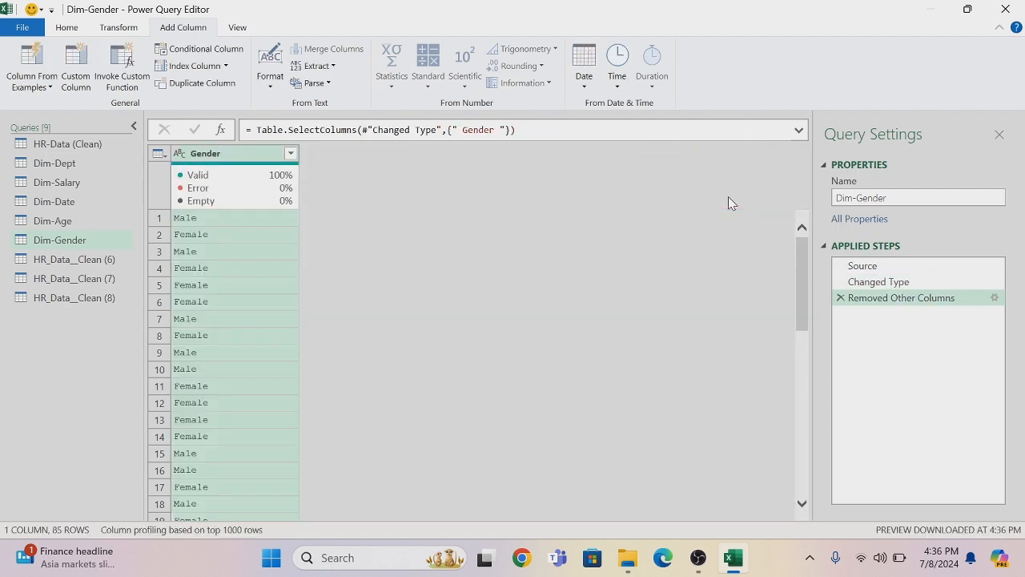
{"action": "right_click", "coordinate": [224, 159]}
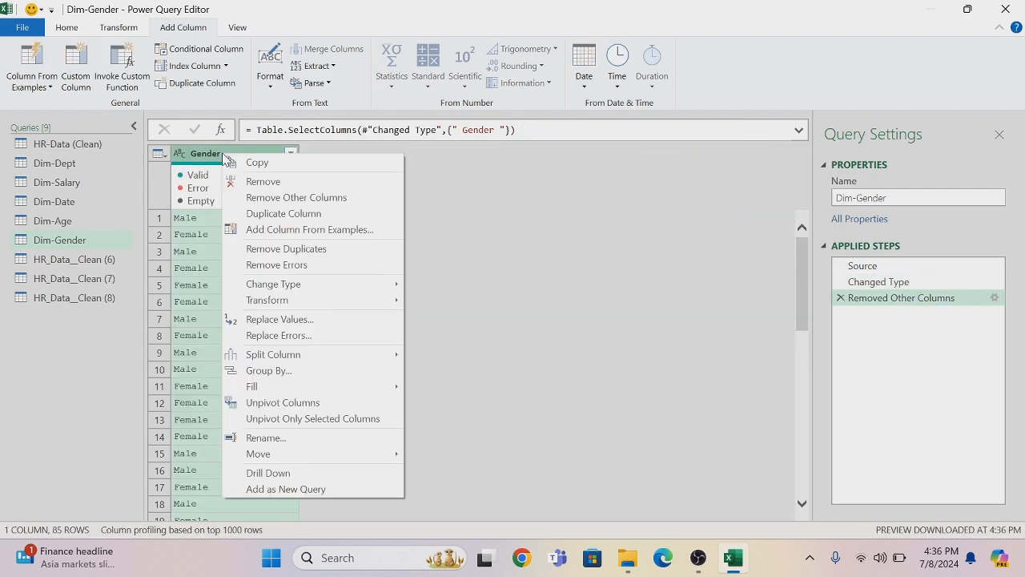
{"action": "left_click", "coordinate": [284, 249]}
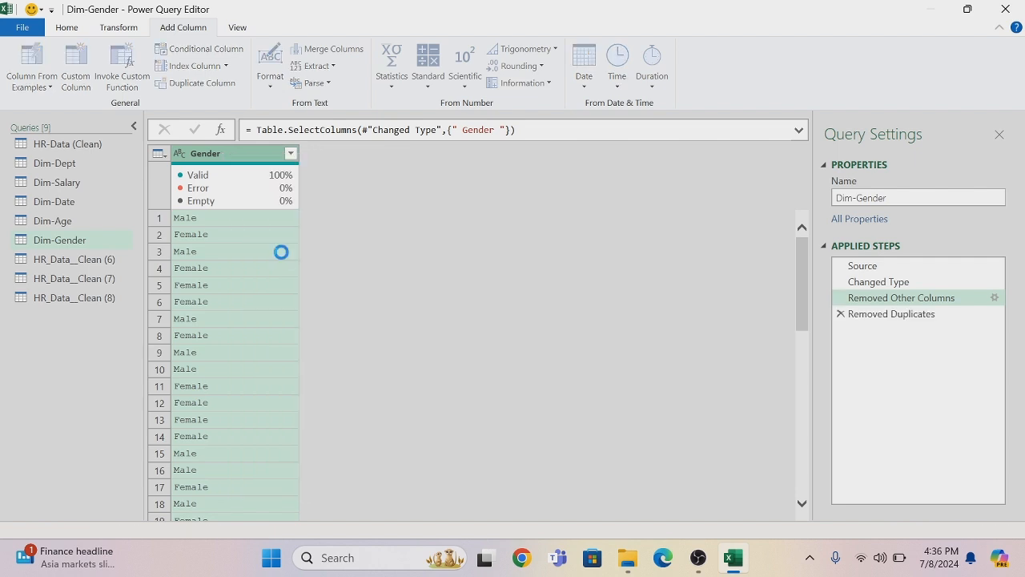
Add an index column starting from 1 to Dim-Gender and change its data type to Text
{"action": "left_click", "coordinate": [226, 67]}
{"action": "left_click", "coordinate": [201, 108]}
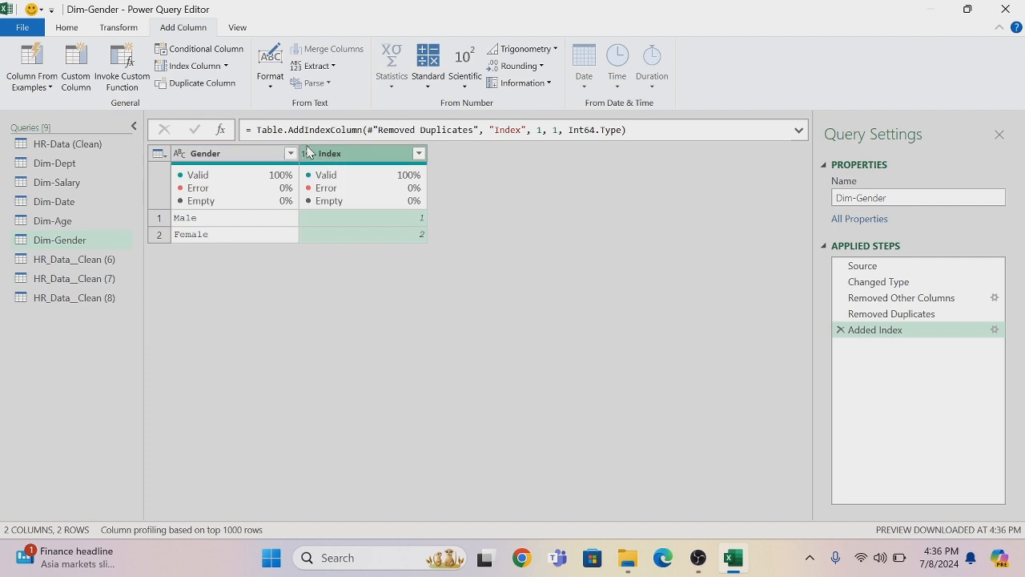
{"action": "left_click", "coordinate": [308, 156]}
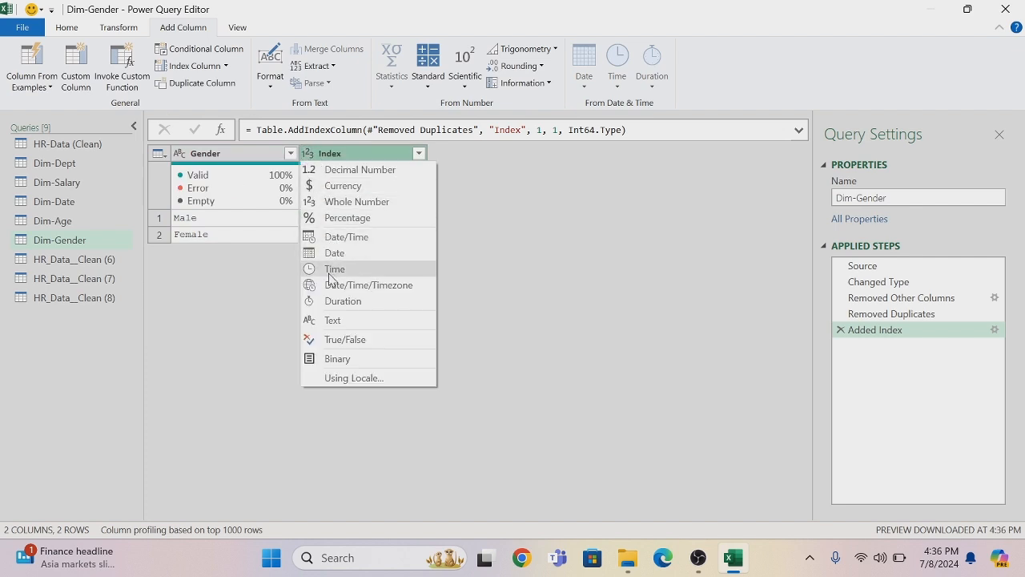
{"action": "left_click", "coordinate": [329, 320]}
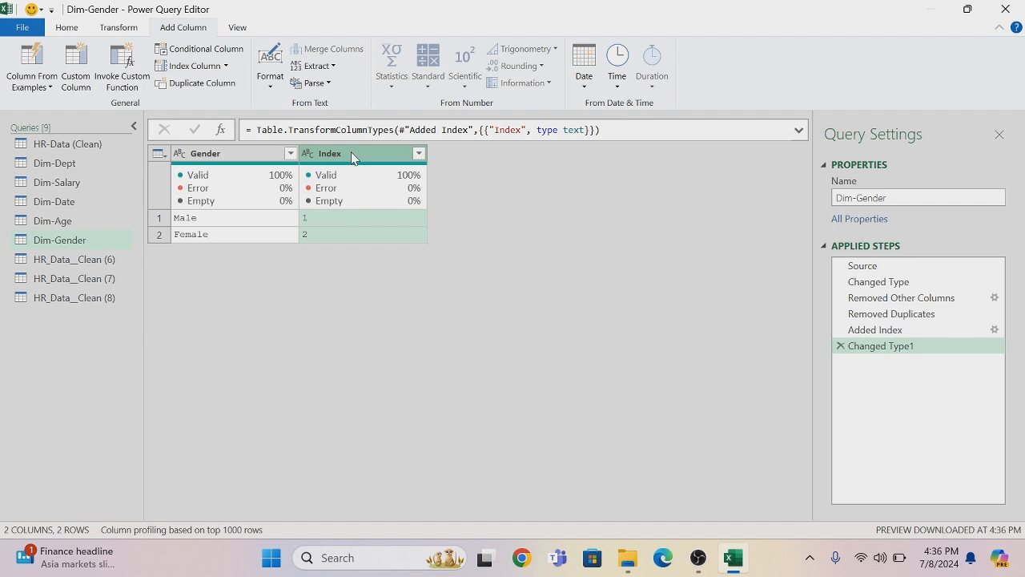
Rename the Index column as Gender-Id and place it before the Gender column
{"action": "double_click", "coordinate": [355, 154]}
{"action": "key", "text": "BackSpace"}
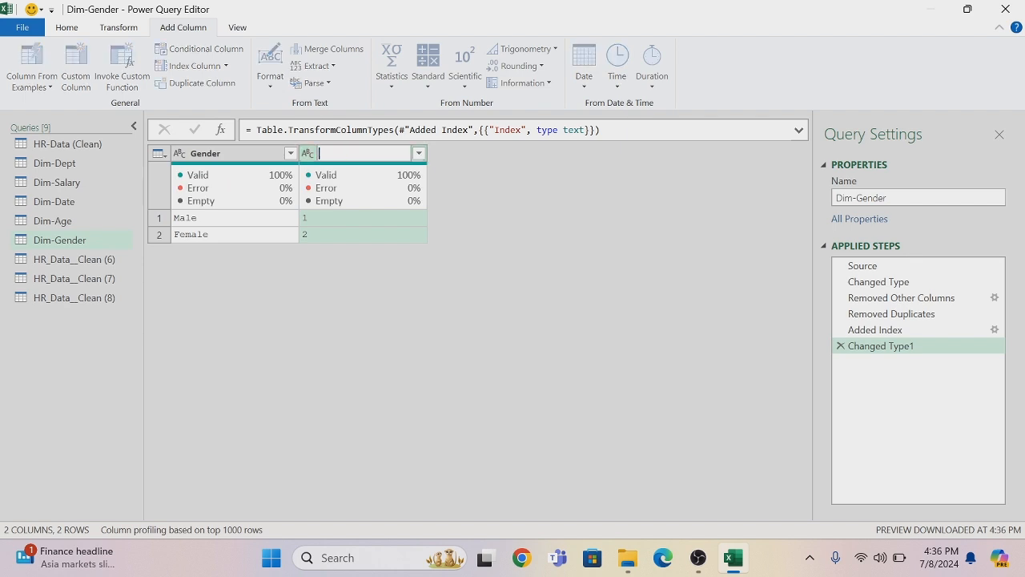
{"action": "type", "text": "Gender-Id"}
{"action": "key", "text": "Return"}
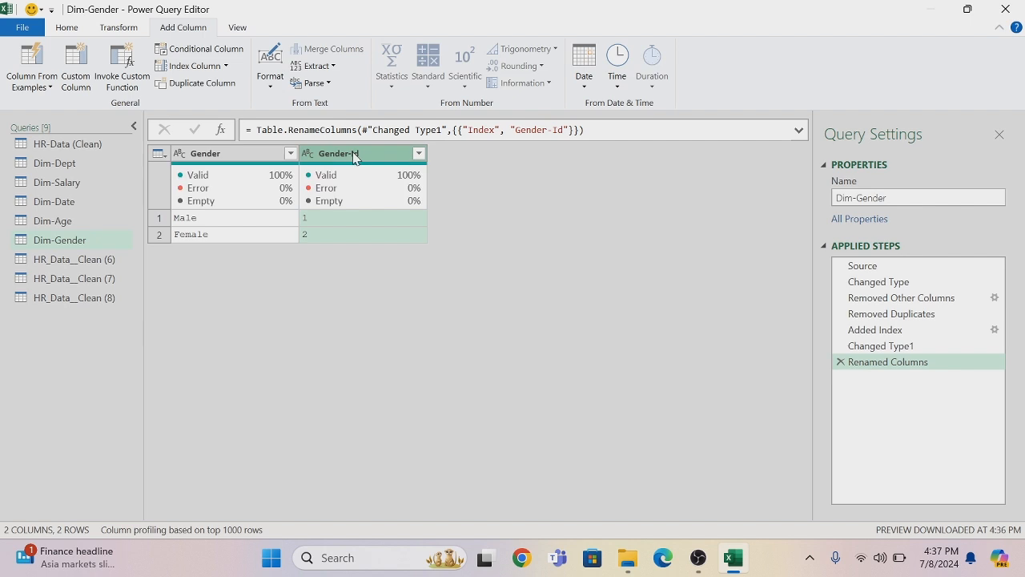
{"action": "left_click_drag", "start_coordinate": [224, 154], "coordinate": [218, 144]}
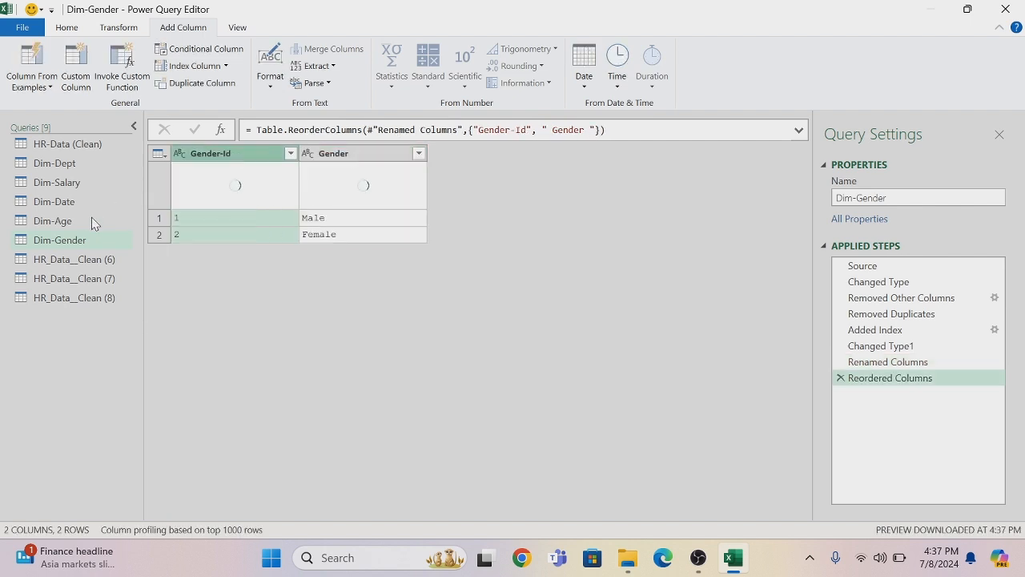
Rename the HR_Data__Clean (6) query as Dim-State
{"action": "double_click", "coordinate": [86, 265]}
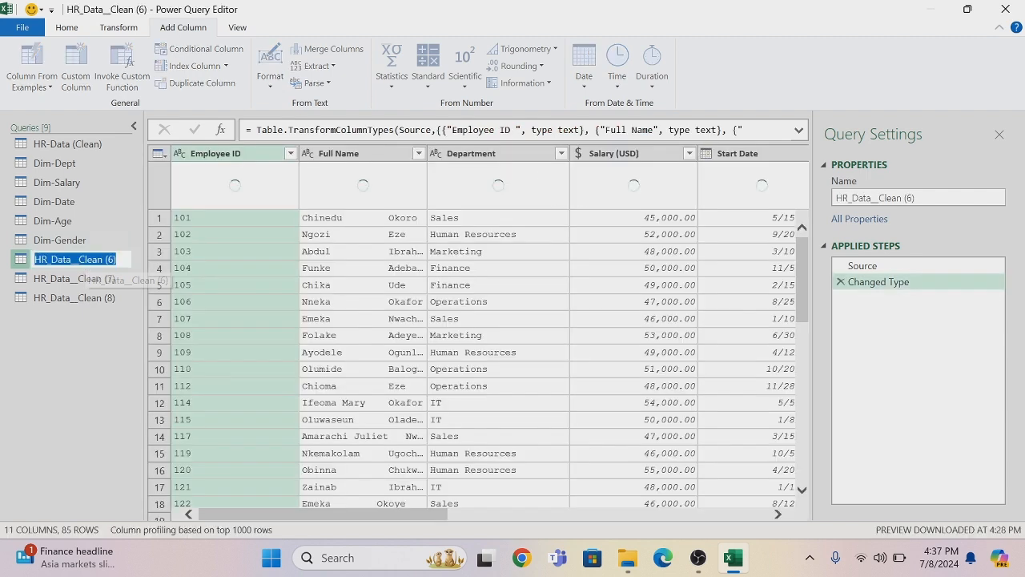
{"action": "key", "text": "BackSpace"}
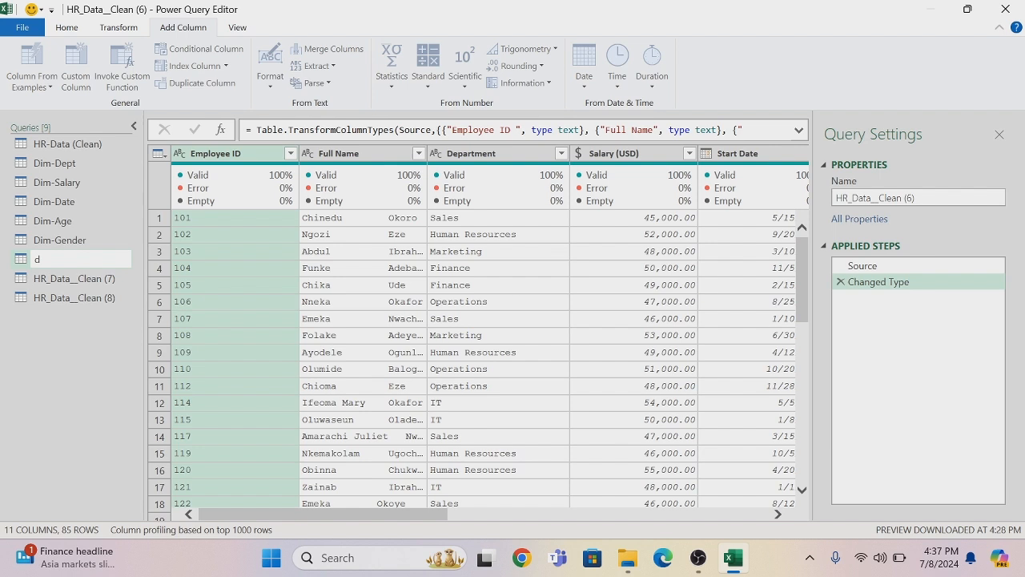
{"action": "type", "text": "Dim-State"}
{"action": "key", "text": "Return"}
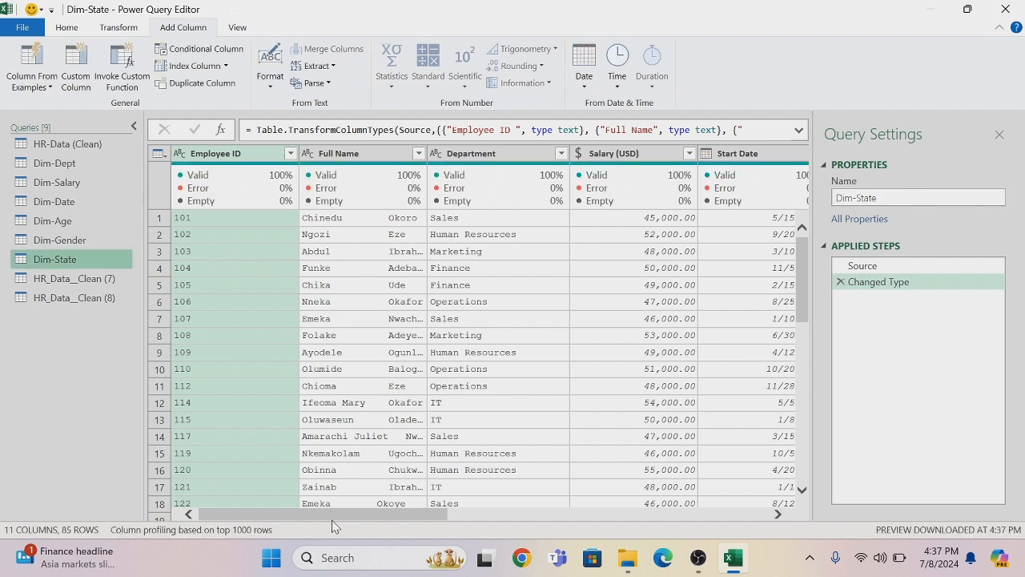
Remove all columns except State Of Origin from Dim-State and remove the duplicate states
{"action": "left_click_drag", "start_coordinate": [324, 516], "coordinate": [599, 517]}
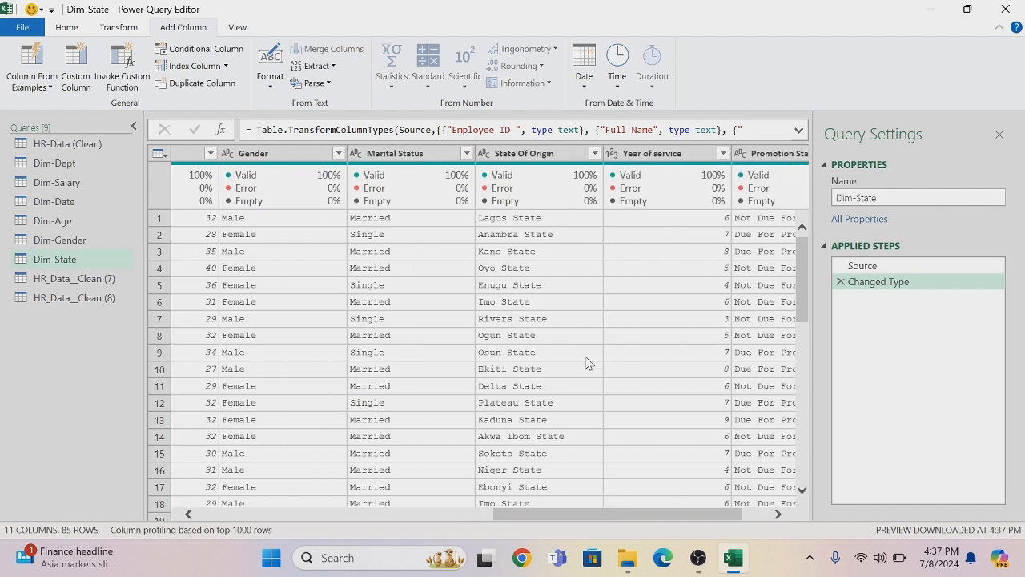
{"action": "right_click", "coordinate": [550, 159]}
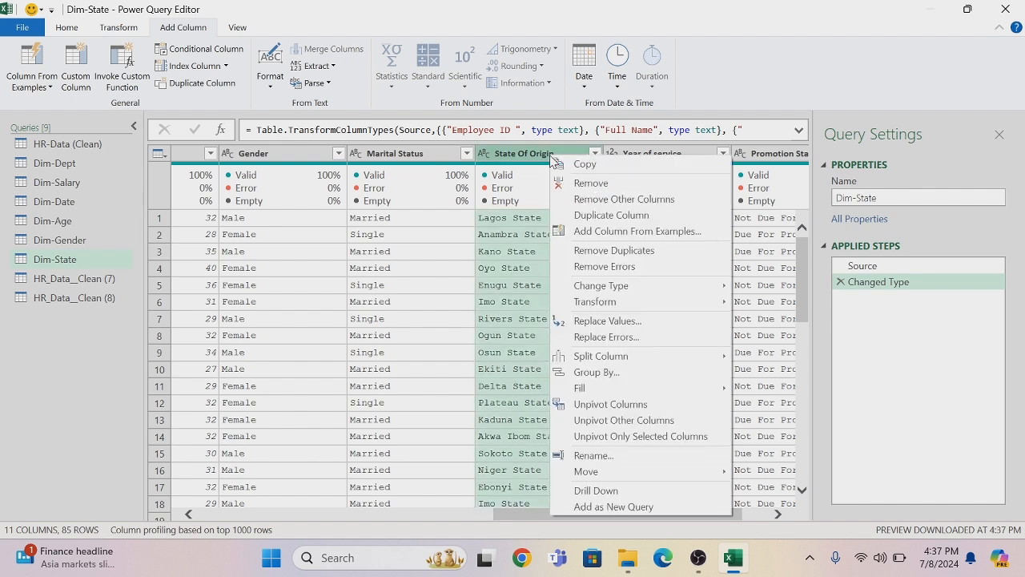
{"action": "left_click", "coordinate": [600, 200]}
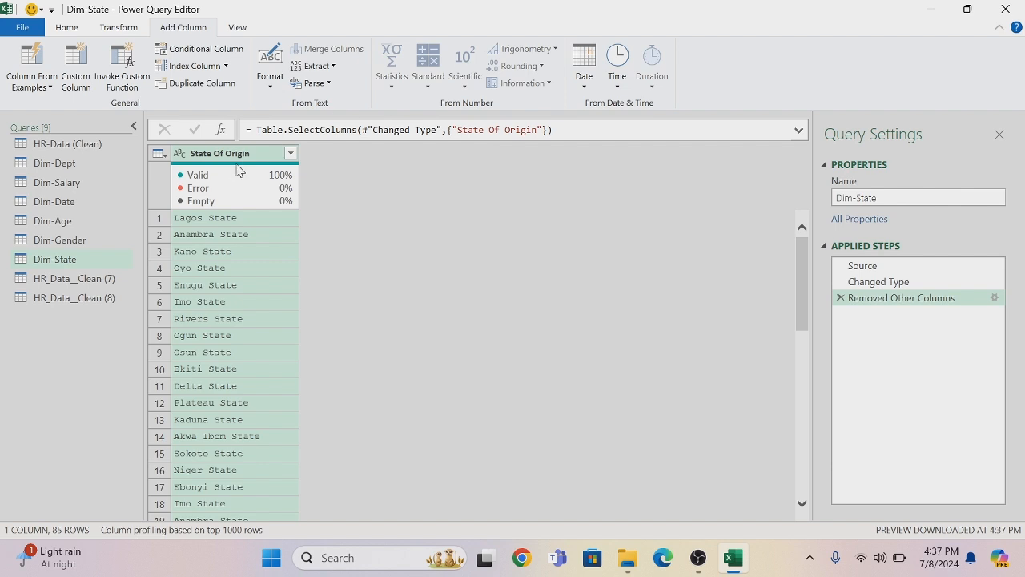
{"action": "right_click", "coordinate": [229, 154]}
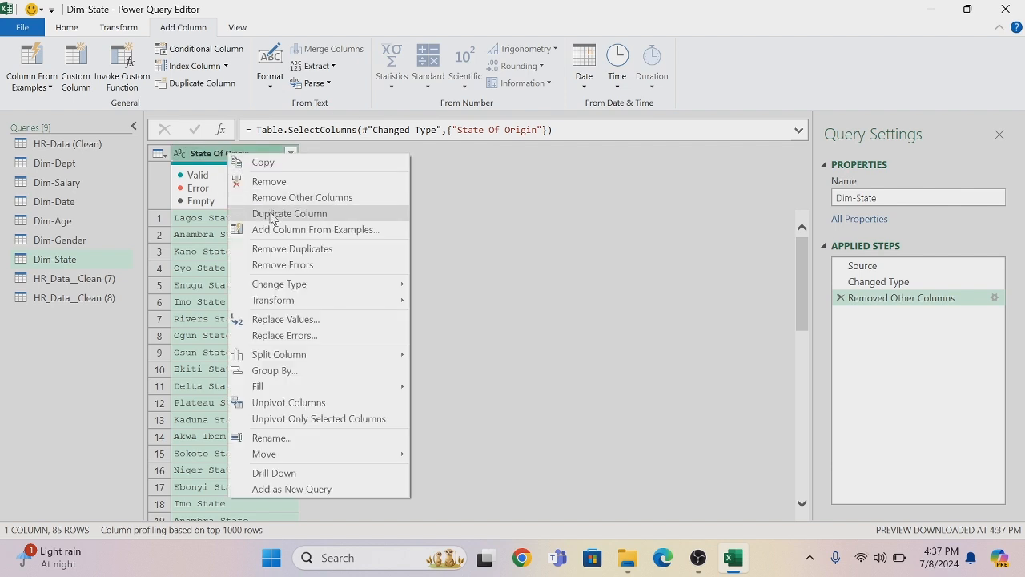
{"action": "left_click", "coordinate": [277, 250]}
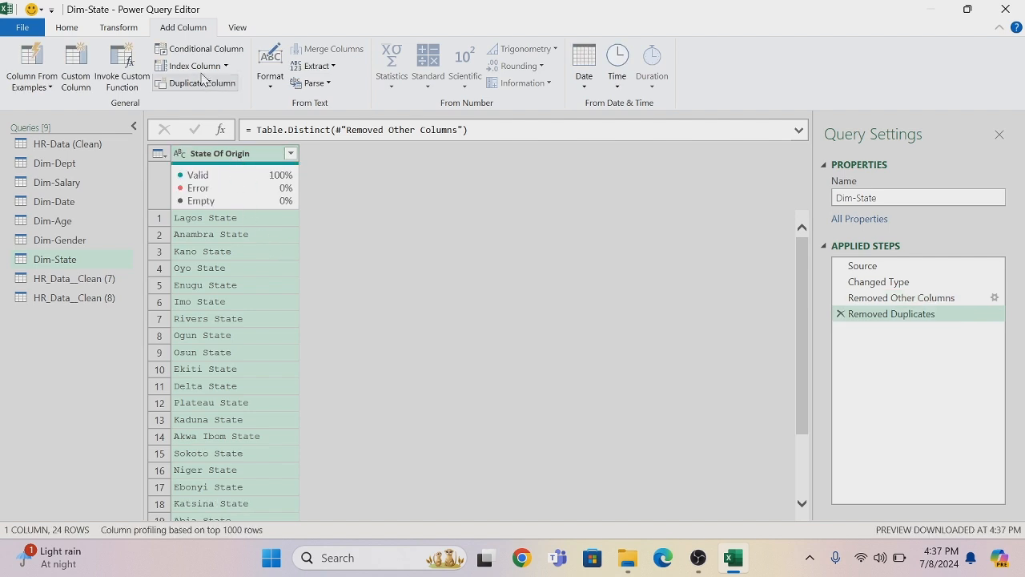
Add an index column starting from 1 to Dim-State and change its data type to Text
{"action": "left_click", "coordinate": [226, 67]}
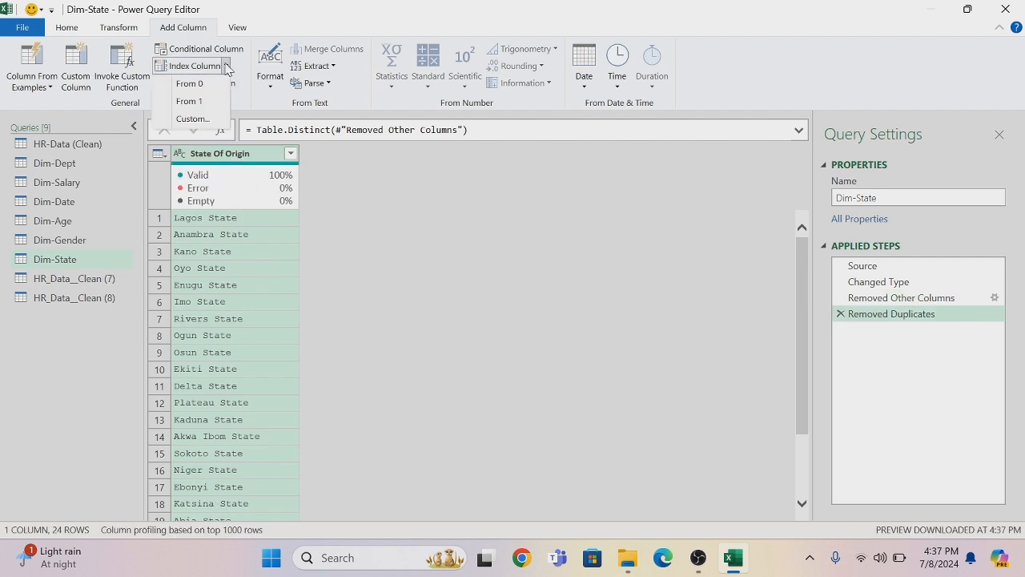
{"action": "left_click", "coordinate": [197, 101]}
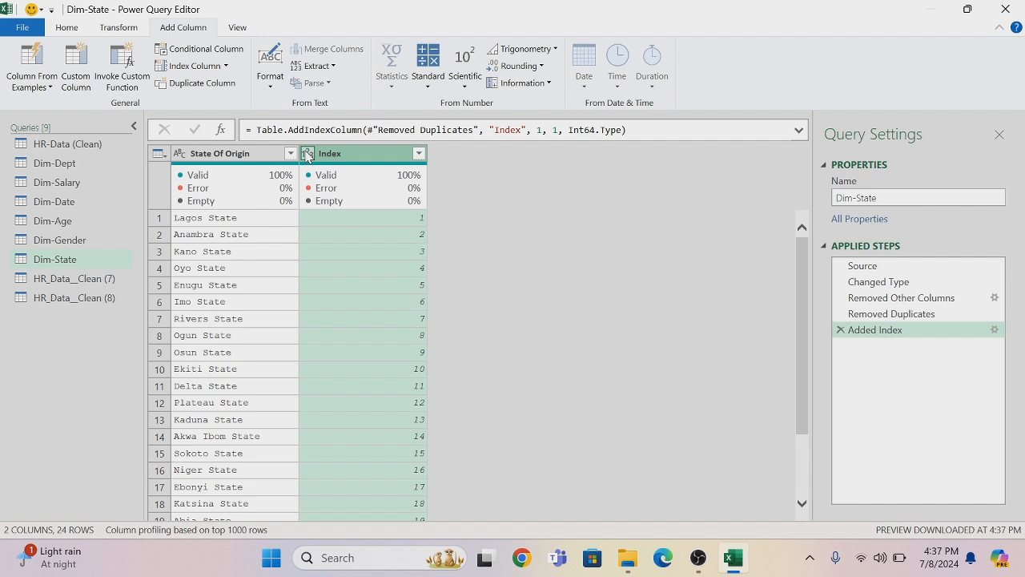
{"action": "left_click", "coordinate": [307, 154]}
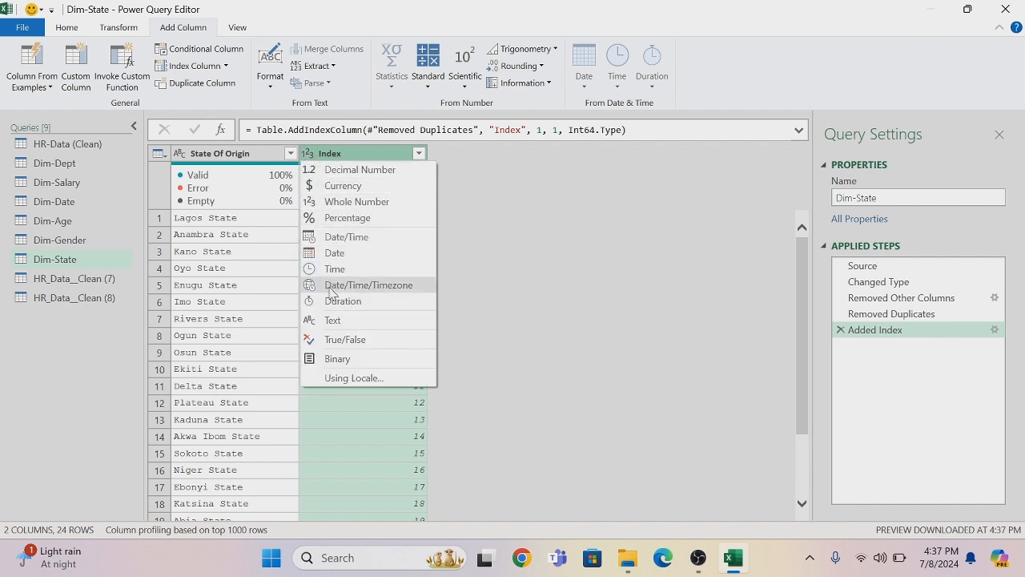
{"action": "left_click", "coordinate": [329, 320]}
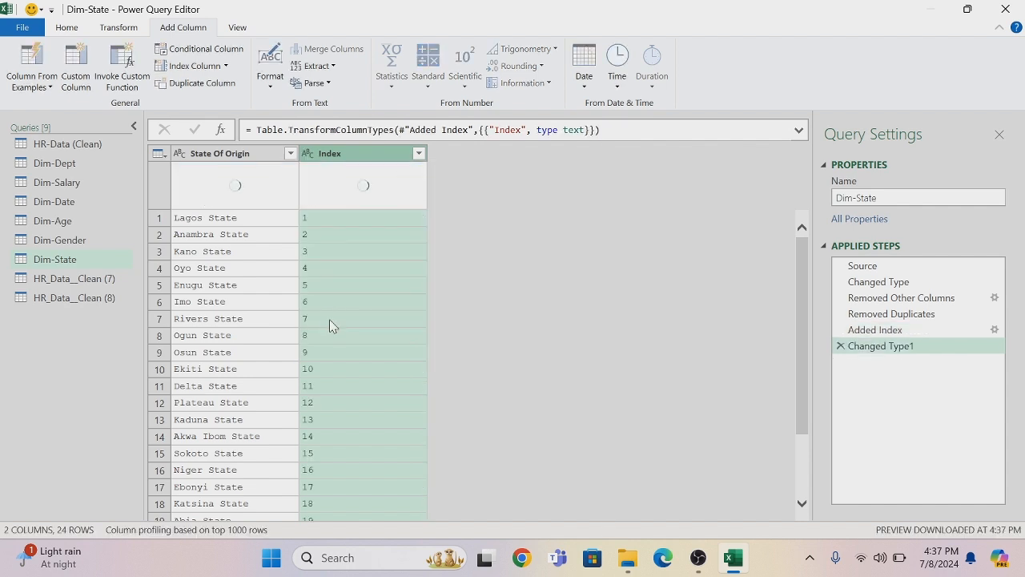
Rename the Index column as State id and place it before the State Of Origin column
{"action": "double_click", "coordinate": [347, 154]}
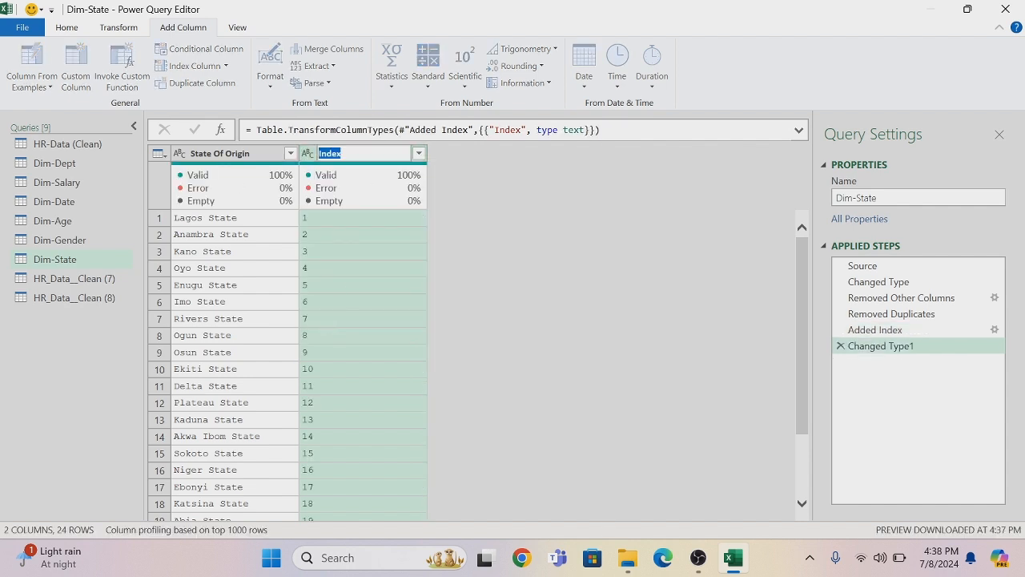
{"action": "key", "text": "BackSpace"}
{"action": "type", "text": "State id"}
{"action": "key", "text": "Return"}
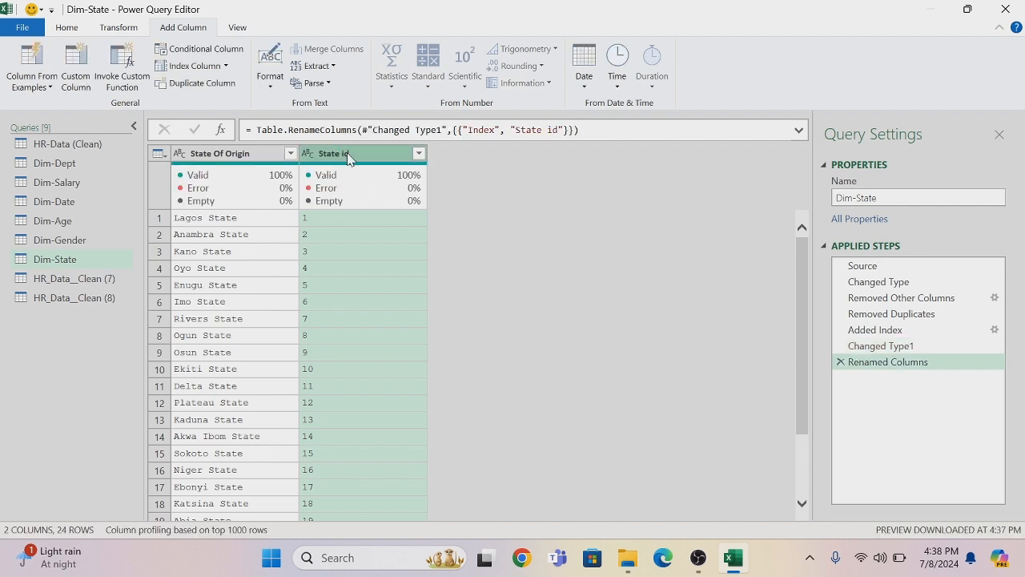
{"action": "left_click_drag", "start_coordinate": [350, 159], "coordinate": [221, 157]}
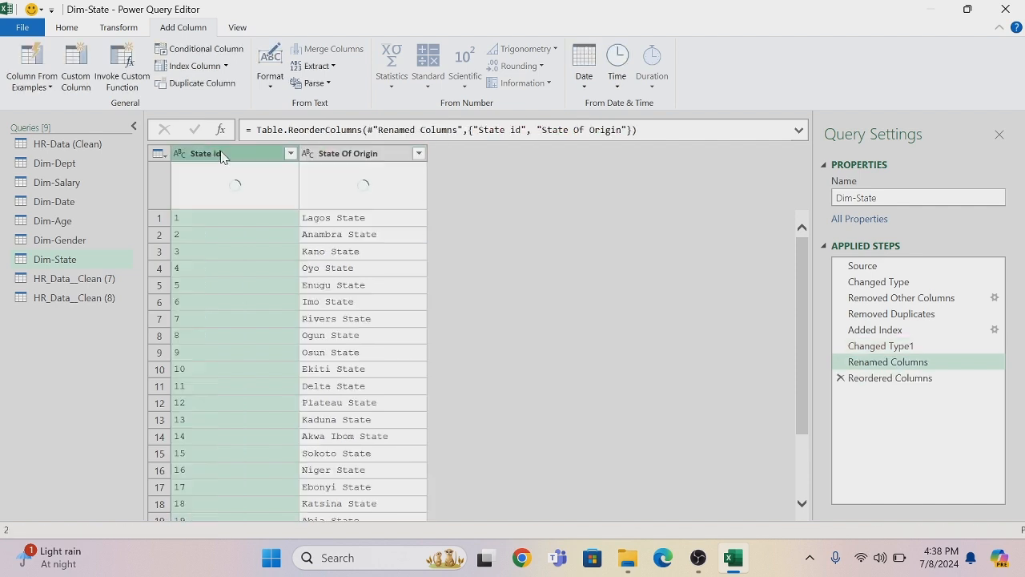
Rename the HR_Data__Clean (7) query as Dim-Marriage
{"action": "left_click", "coordinate": [103, 281]}
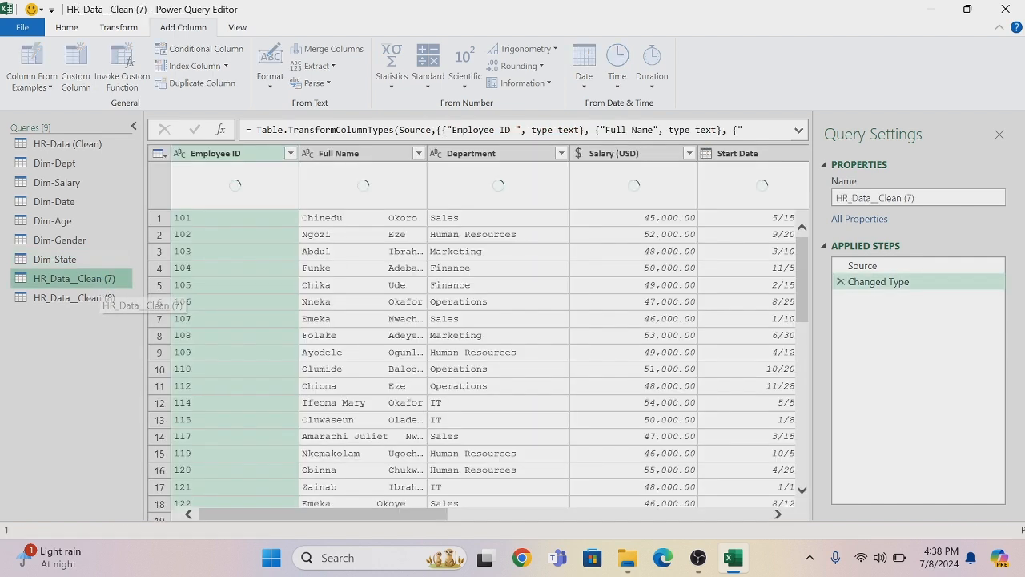
{"action": "left_click", "coordinate": [103, 281]}
{"action": "key", "text": "BackSpace"}
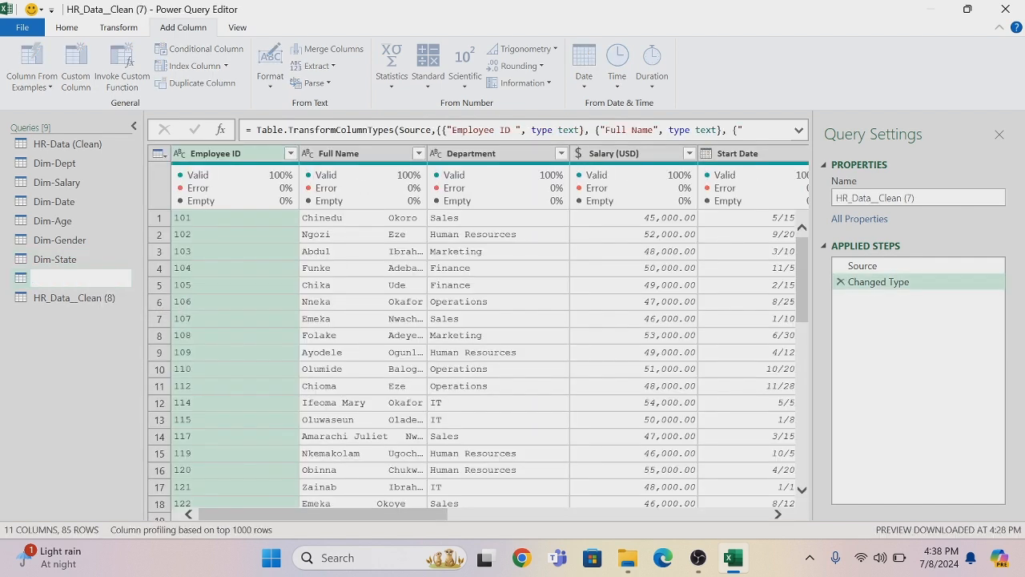
{"action": "type", "text": "Dim-Marriage"}
{"action": "key", "text": "Return"}
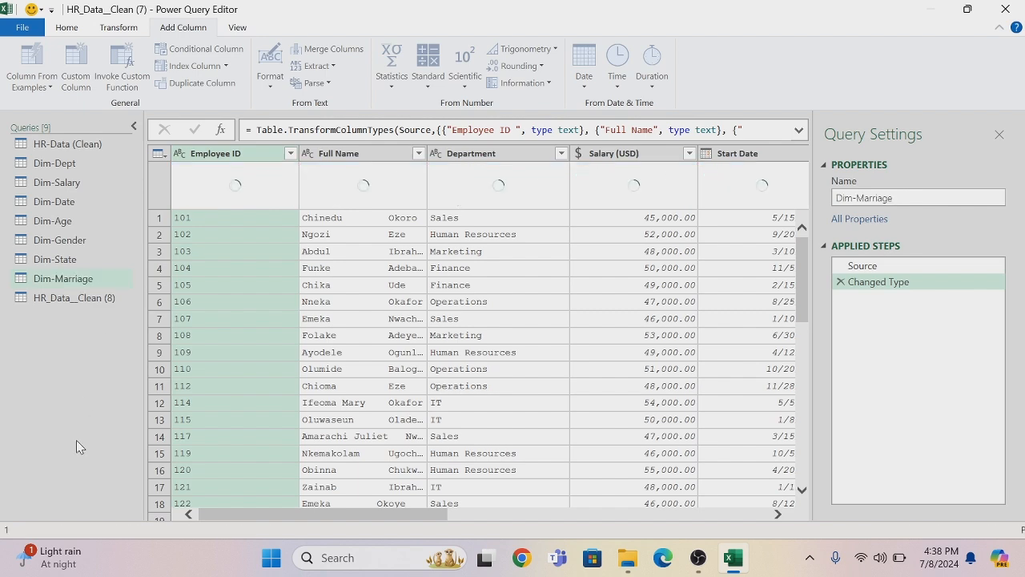
Remove all columns except Marital Status from Dim-Marriage and remove the duplicate statuses
{"action": "left_click_drag", "start_coordinate": [240, 515], "coordinate": [496, 515]}
{"action": "right_click", "coordinate": [510, 154]}
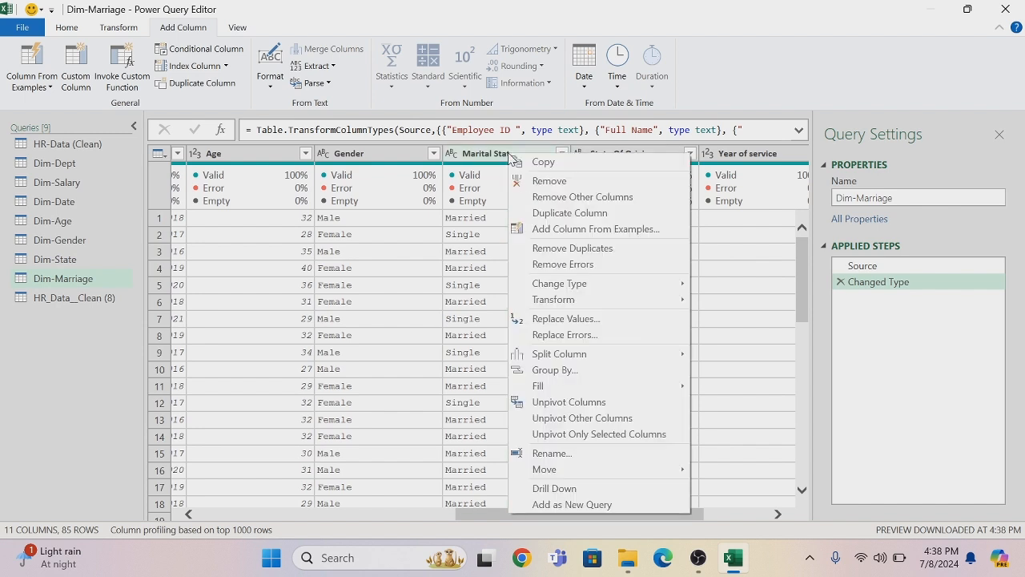
{"action": "left_click", "coordinate": [563, 197]}
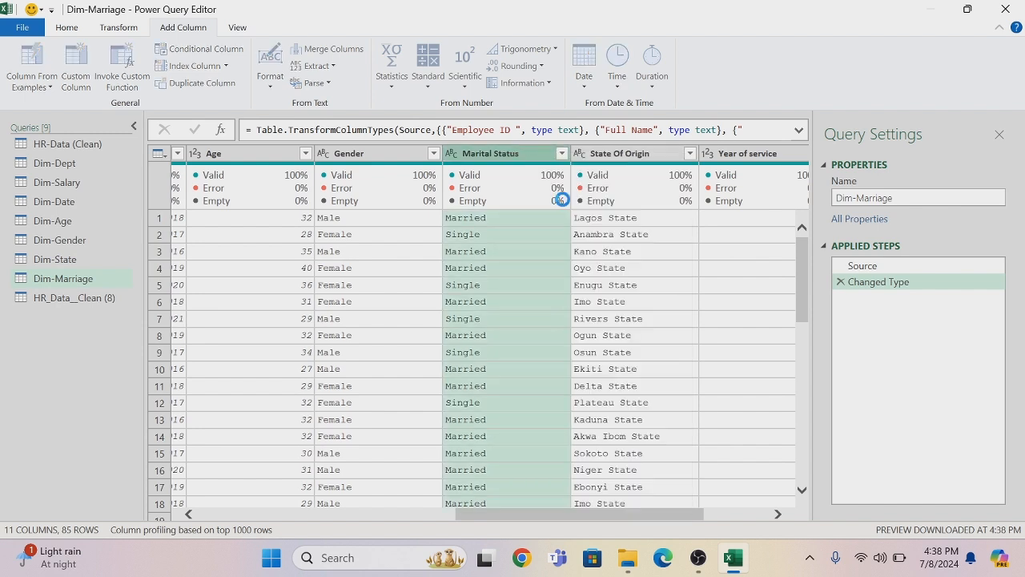
{"action": "right_click", "coordinate": [239, 153]}
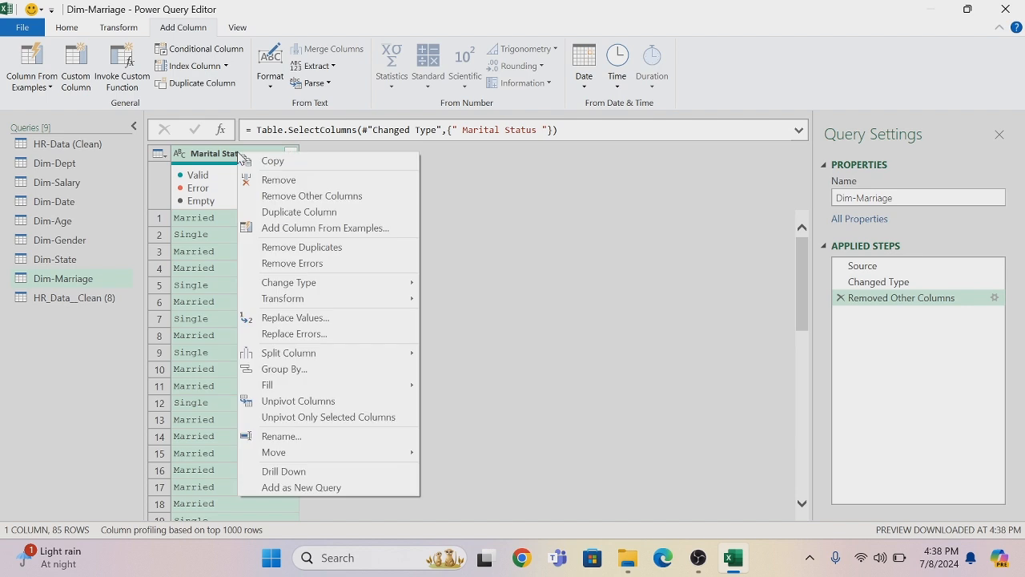
{"action": "left_click", "coordinate": [303, 248]}
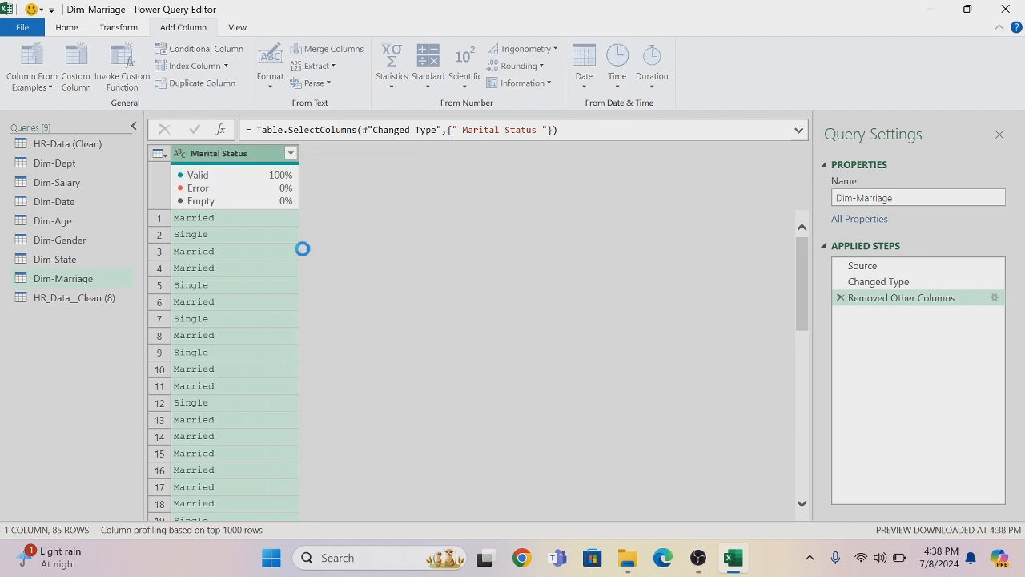
Add an index column starting from 1 to Dim-Marriage and change its data type to Text
{"action": "left_click", "coordinate": [226, 66]}
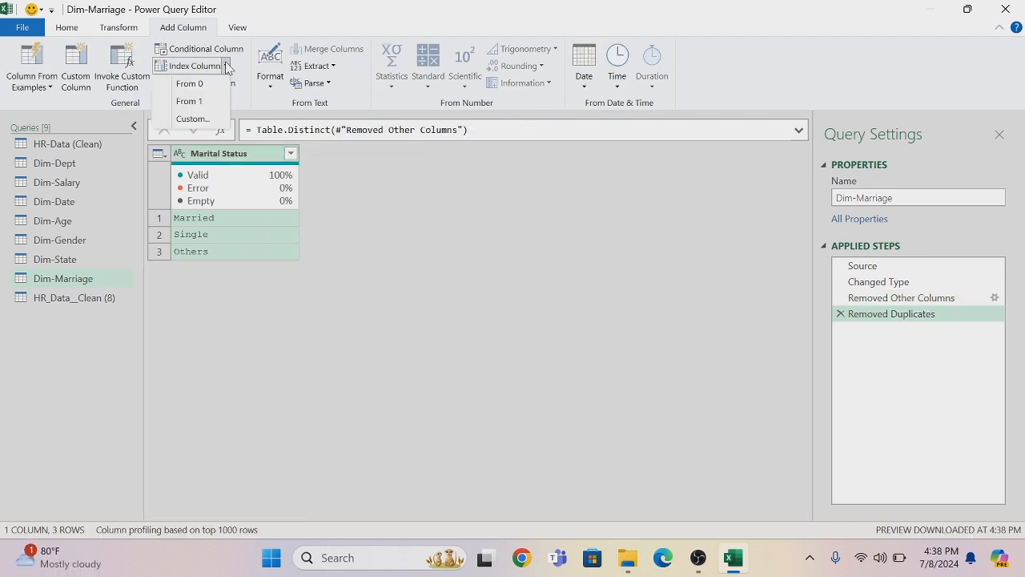
{"action": "left_click", "coordinate": [190, 101]}
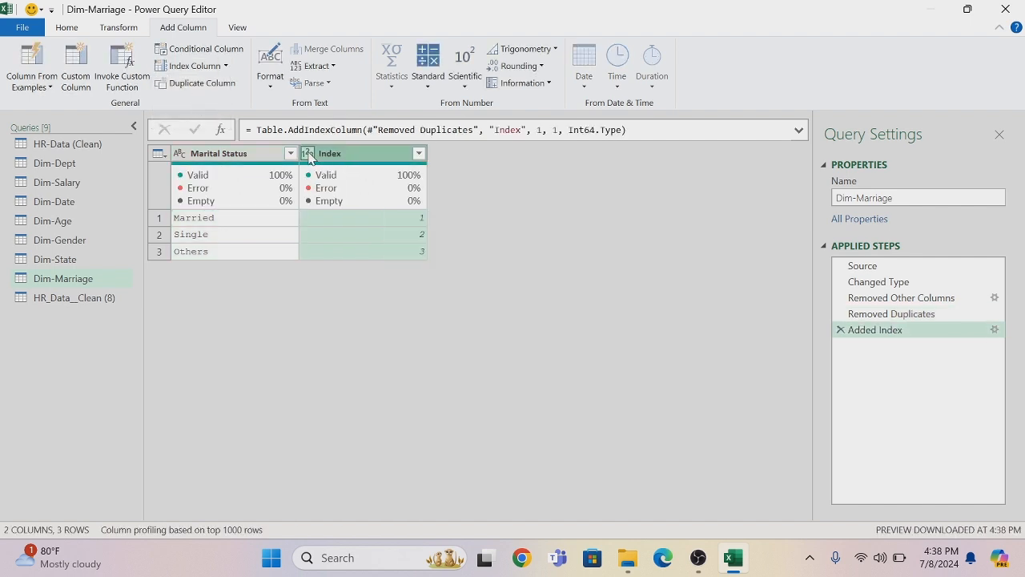
{"action": "left_click", "coordinate": [308, 153]}
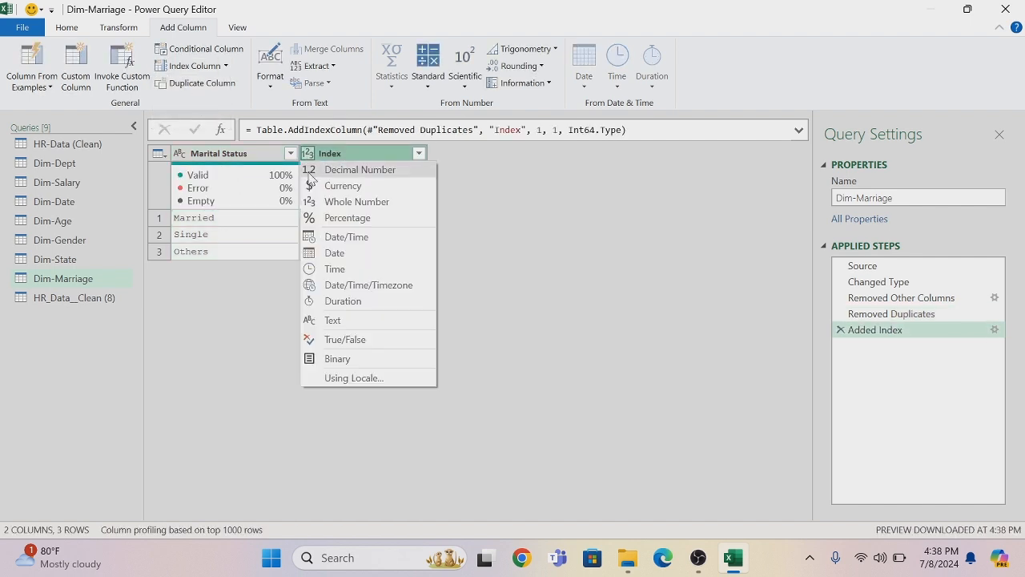
{"action": "left_click", "coordinate": [327, 320]}
Rename the Index column as Marital-Id and place it before the Marital Status column
{"action": "double_click", "coordinate": [355, 153]}
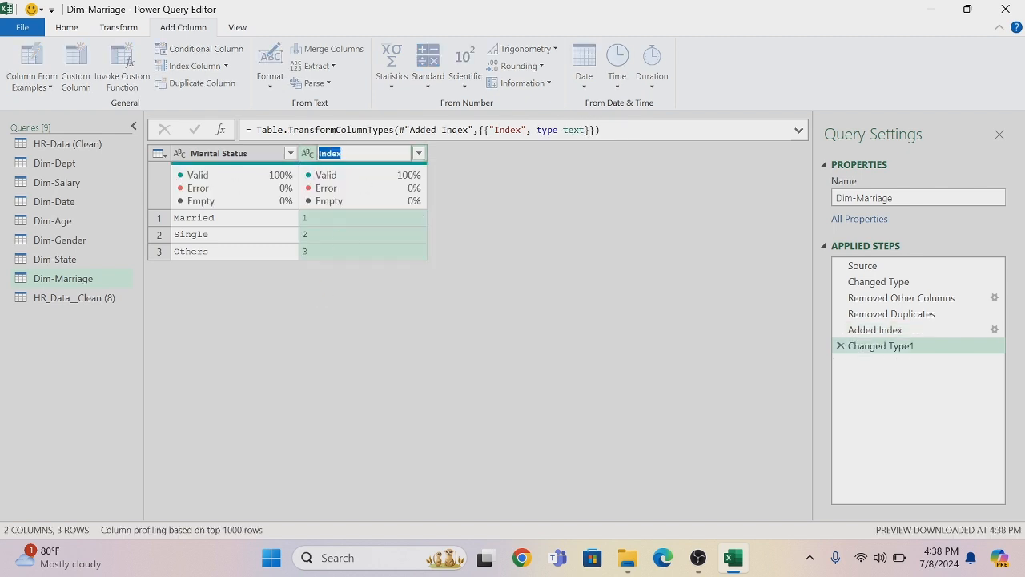
{"action": "key", "text": "BackSpace"}
{"action": "type", "text": "Marital-Id"}
{"action": "key", "text": "Return"}
{"action": "left_click_drag", "start_coordinate": [352, 156], "coordinate": [225, 164]}
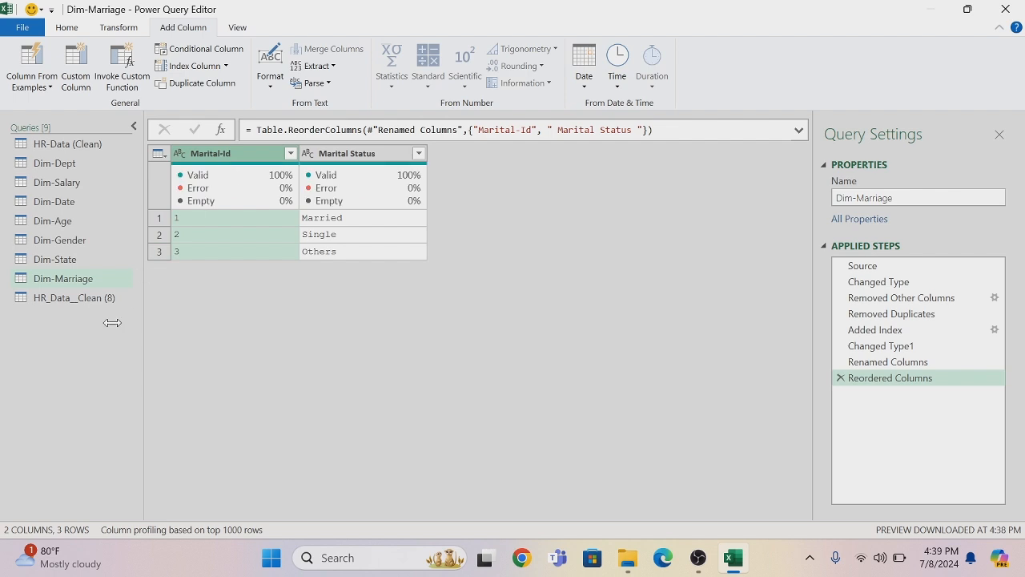
Rename the HR_Data__Clean (8) query as Dim-Promotion
{"action": "left_click", "coordinate": [107, 298]}
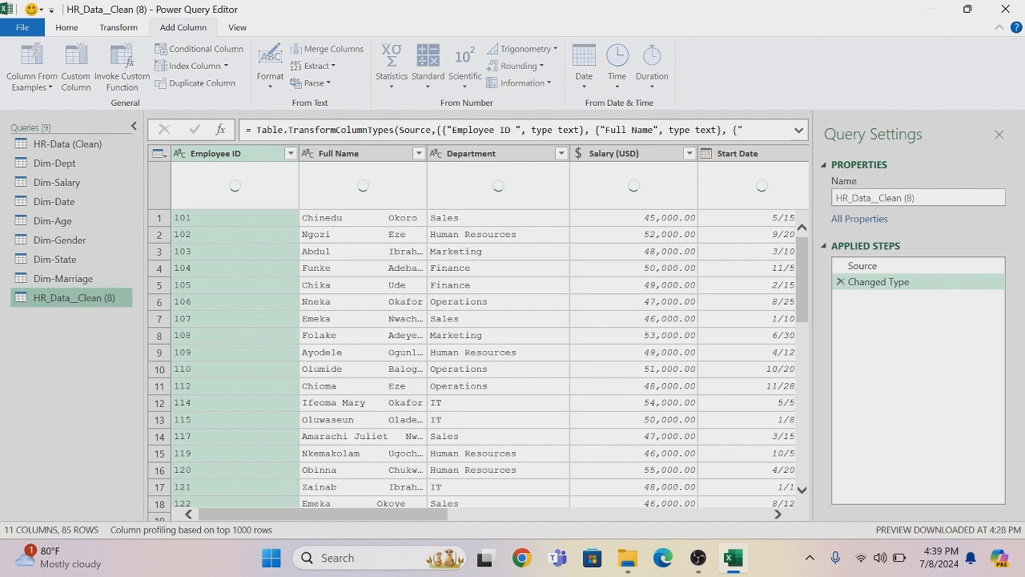
{"action": "double_click", "coordinate": [107, 298]}
{"action": "key", "text": "BackSpace"}
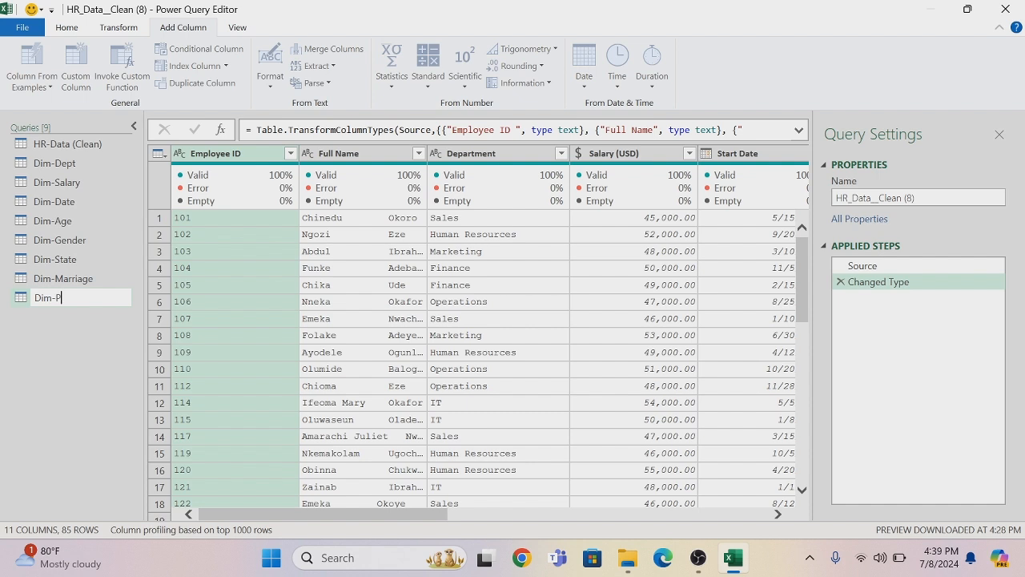
{"action": "type", "text": "Dim-Promotion"}
{"action": "key", "text": "Return"}
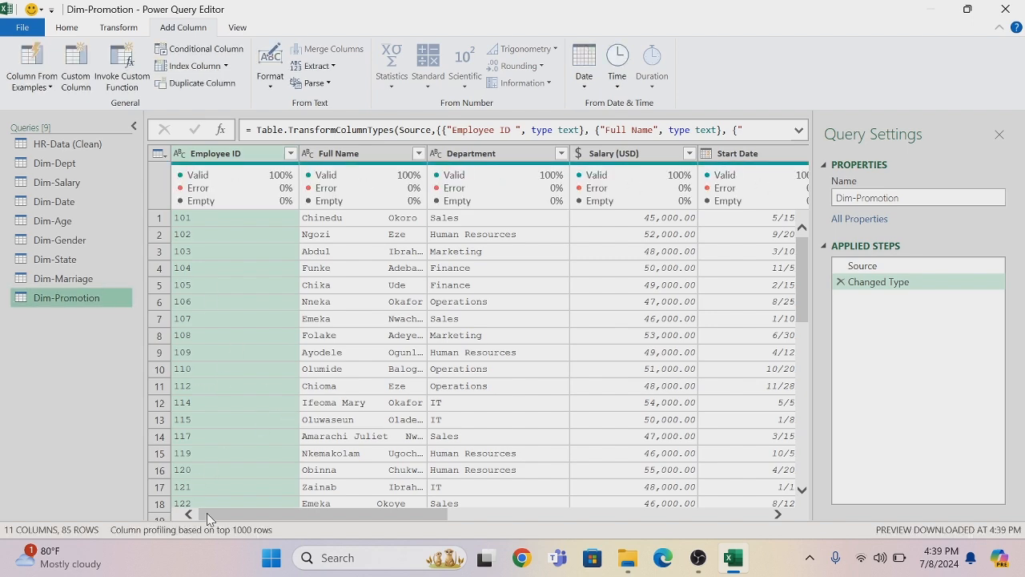
Remove all columns except Year of service and Promotion Status from Dim-Promotion
{"action": "left_click_drag", "start_coordinate": [206, 519], "coordinate": [565, 483]}
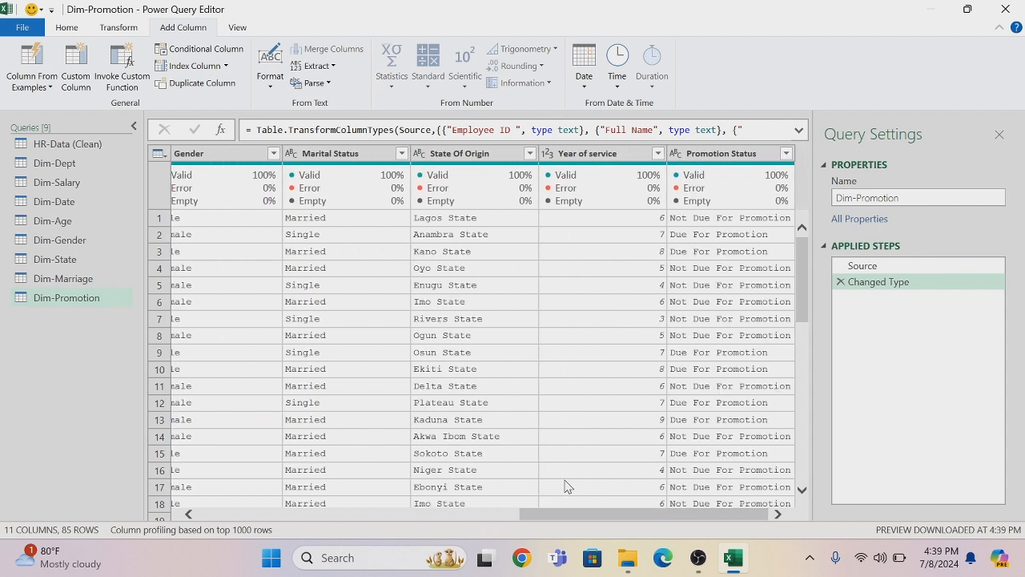
{"action": "left_click", "coordinate": [589, 156]}
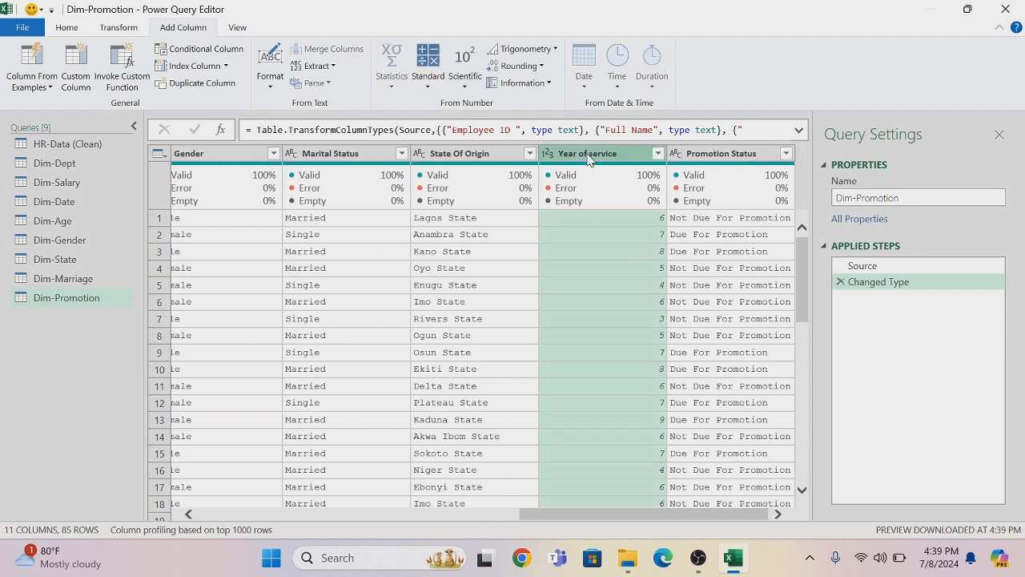
{"action": "left_click", "coordinate": [693, 156], "text": "ctrl"}
{"action": "right_click", "coordinate": [693, 157]}
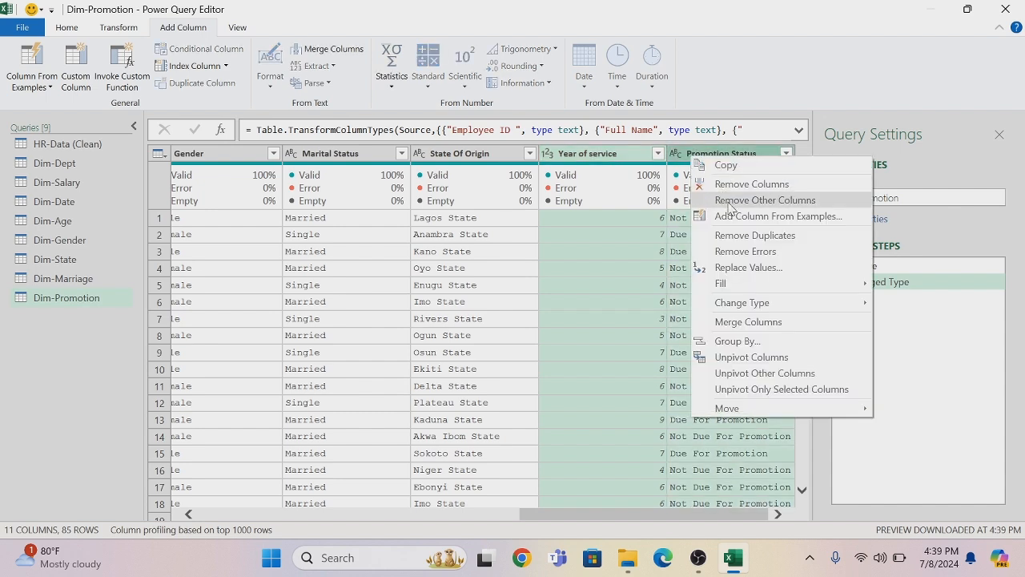
{"action": "left_click", "coordinate": [730, 201]}
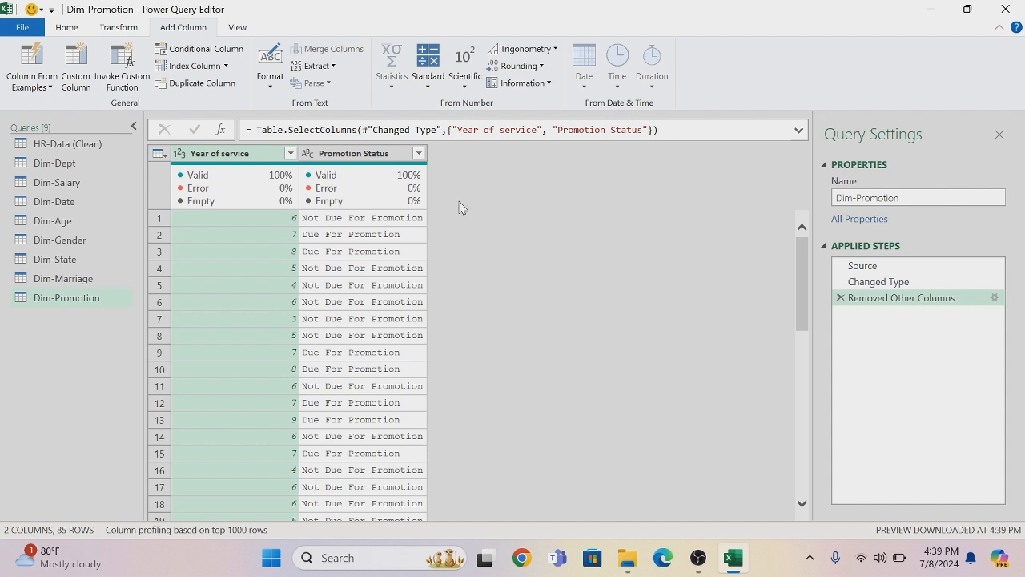
Remove the rows with duplicate Year of service values from Dim-Promotion
{"action": "mouse_move", "coordinate": [349, 169]}
{"action": "right_click", "coordinate": [205, 159]}
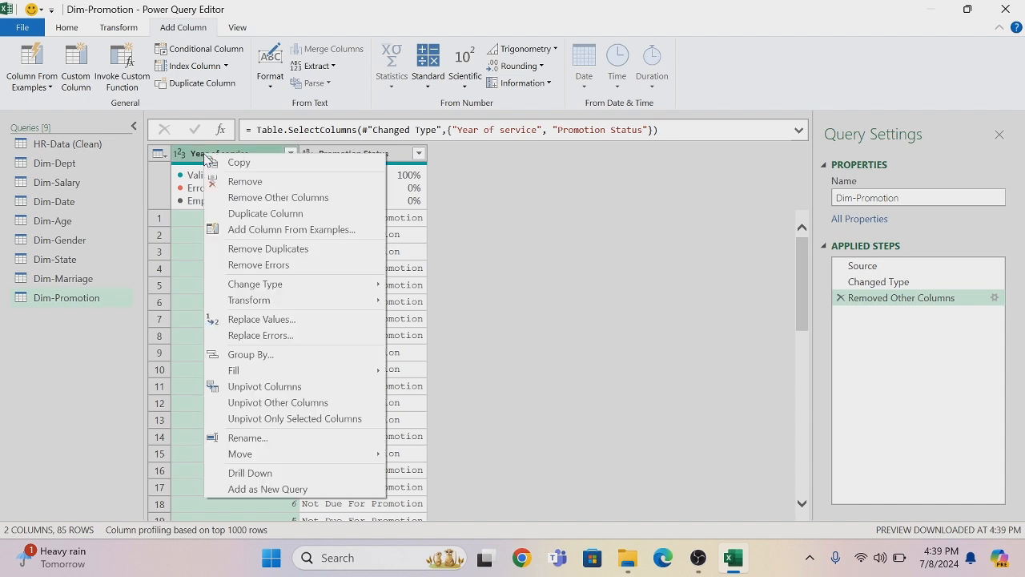
{"action": "left_click", "coordinate": [268, 249]}
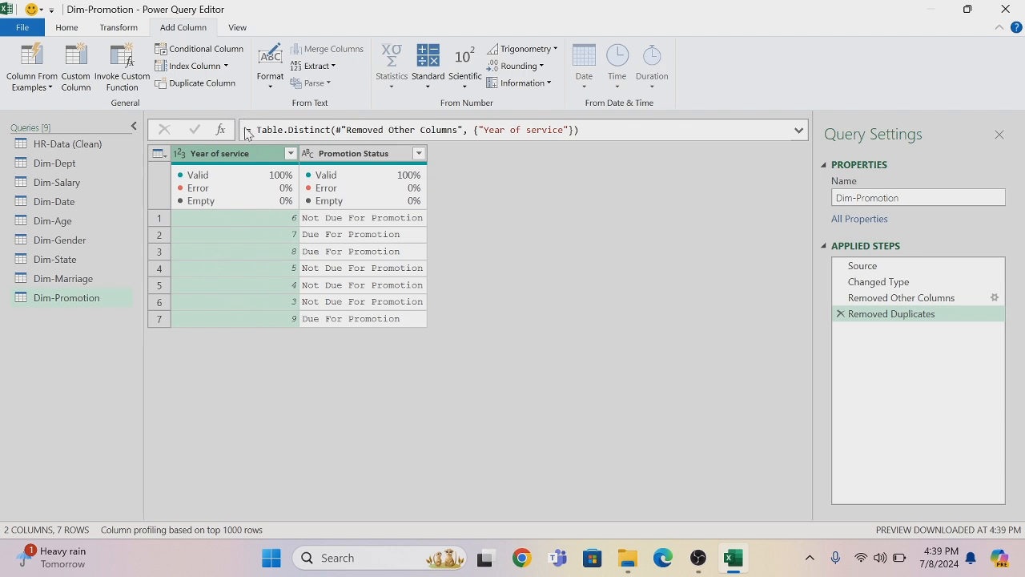
Start a conditional column named Level in Dim-Promotion
{"action": "mouse_move", "coordinate": [232, 211]}
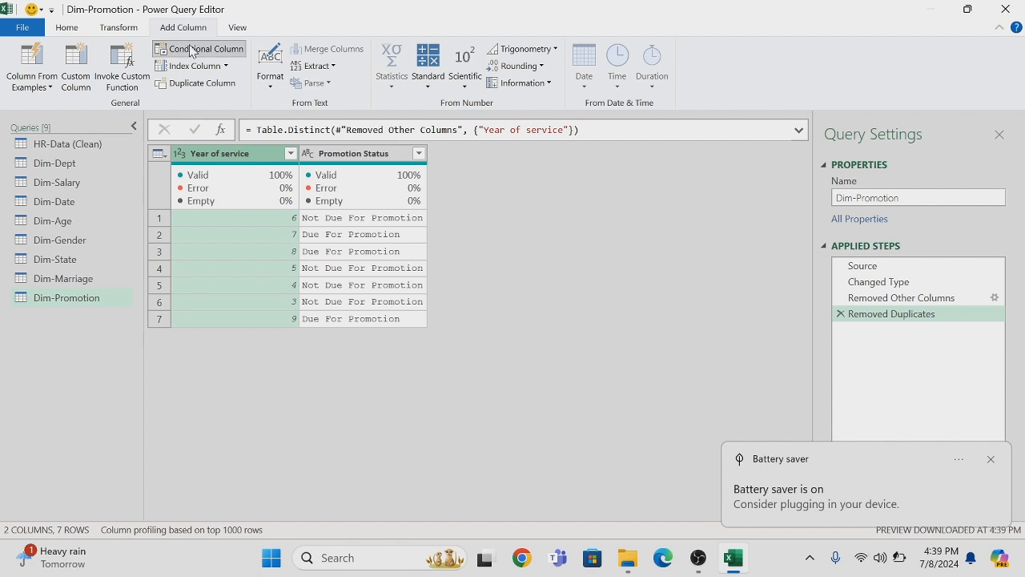
{"action": "left_click", "coordinate": [190, 50]}
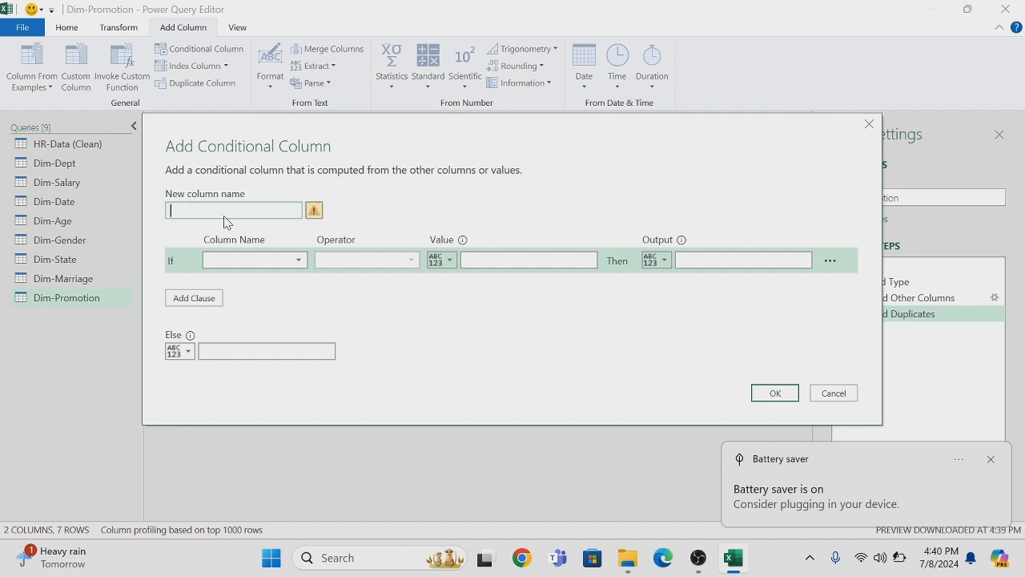
{"action": "type", "text": "I"}
{"action": "type", "text": "Level"}
Define the first condition so that a Year of service less than or equal to 4 outputs Entry Level
{"action": "left_click", "coordinate": [299, 269]}
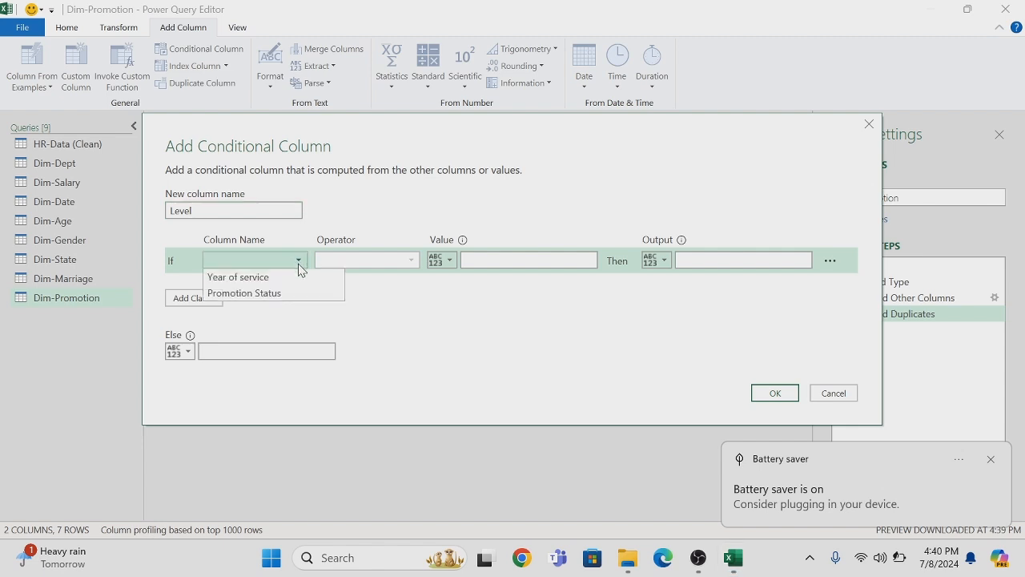
{"action": "left_click", "coordinate": [285, 278]}
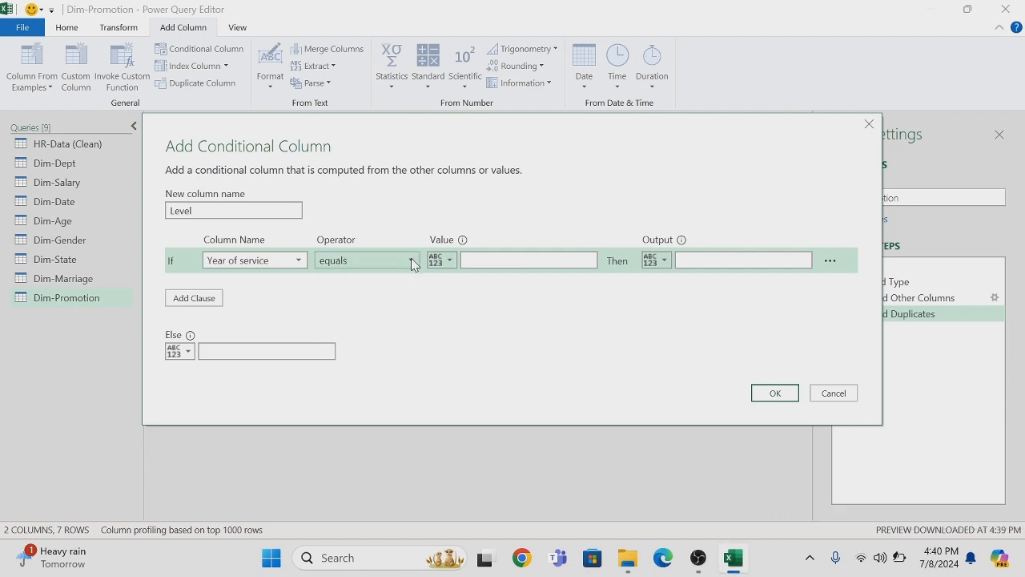
{"action": "left_click", "coordinate": [412, 263]}
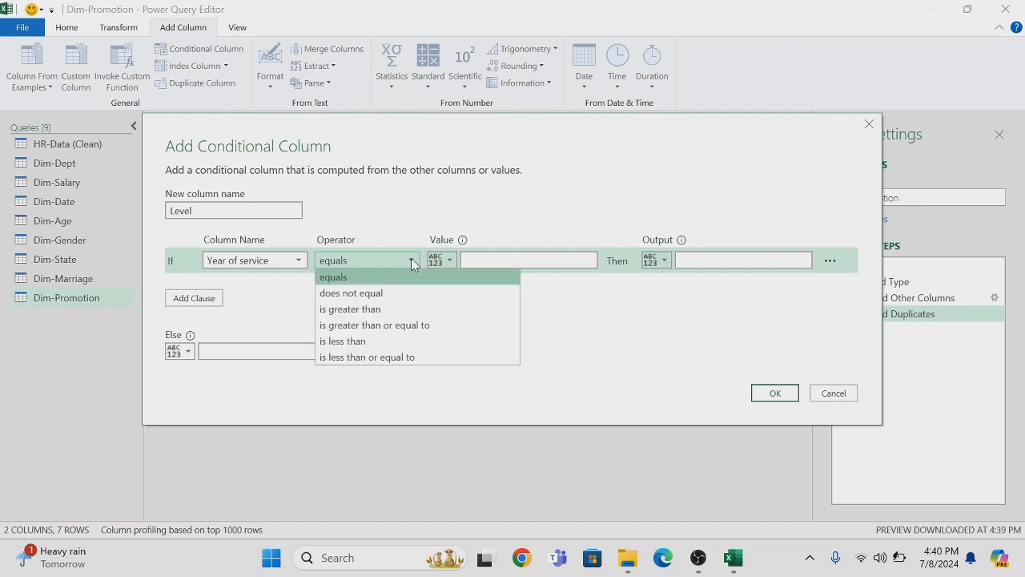
{"action": "left_click", "coordinate": [366, 358]}
{"action": "left_click", "coordinate": [478, 261]}
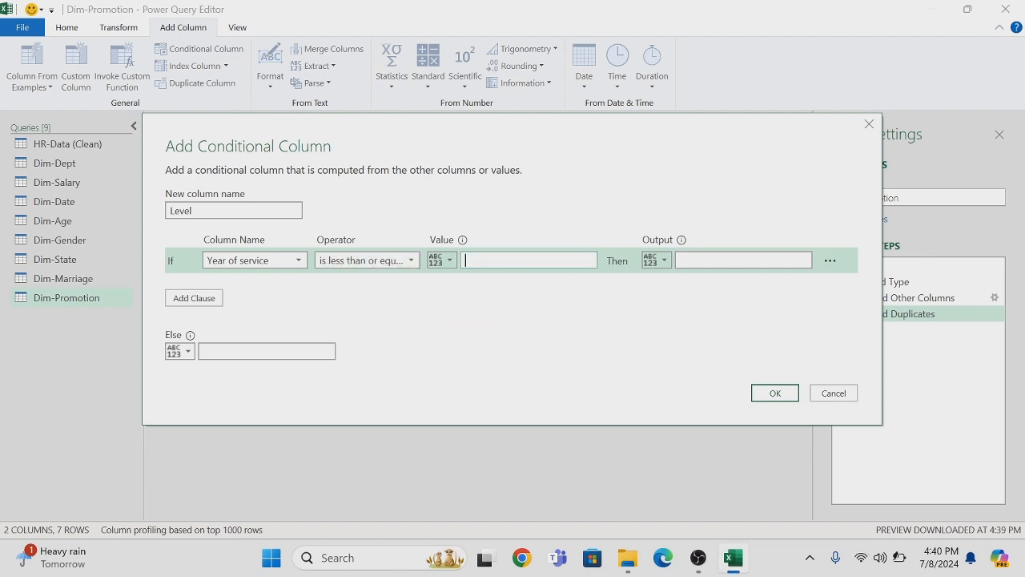
{"action": "left_click", "coordinate": [697, 260]}
{"action": "type", "text": "Entry "}
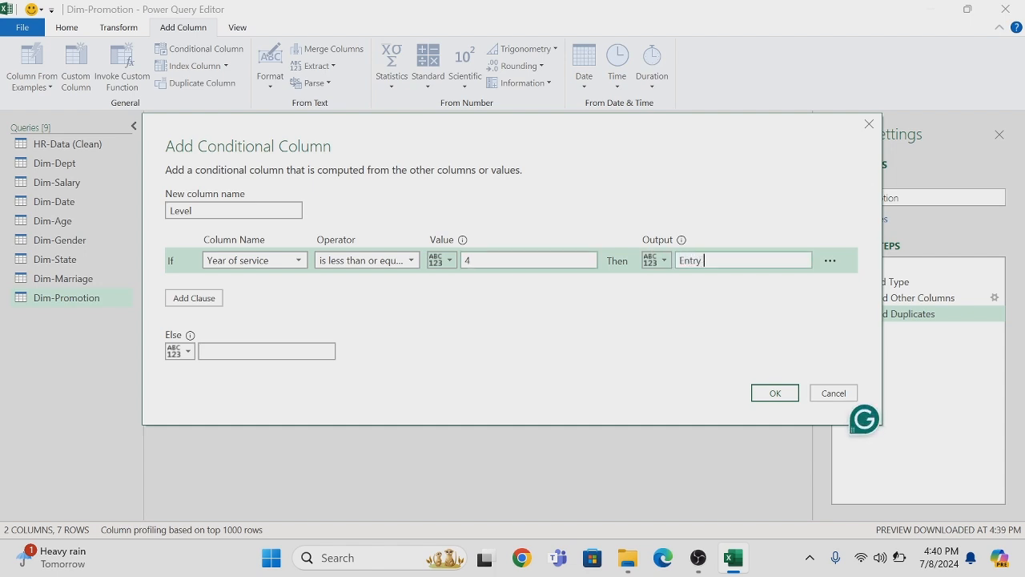
{"action": "type", "text": "Level"}
Add an else-if clause that outputs Mid Level when Year of service is less than or equal to 6
{"action": "left_click", "coordinate": [200, 300]}
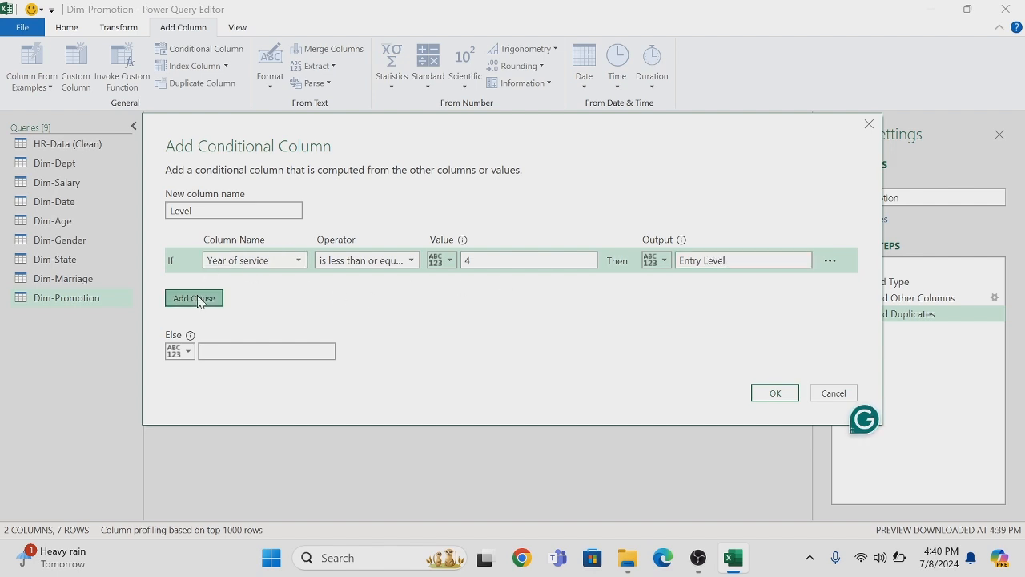
{"action": "left_click", "coordinate": [299, 288]}
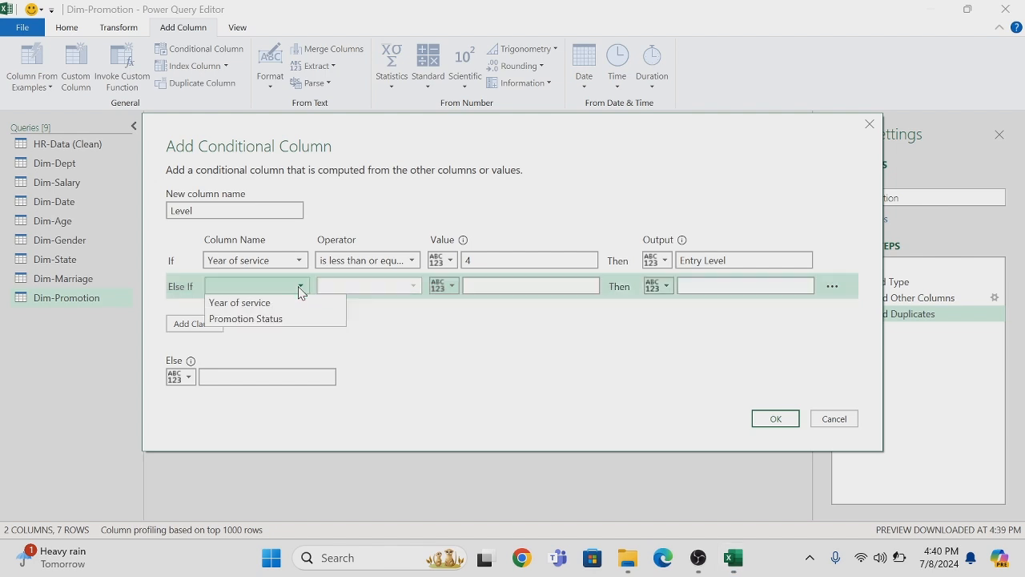
{"action": "left_click", "coordinate": [269, 303]}
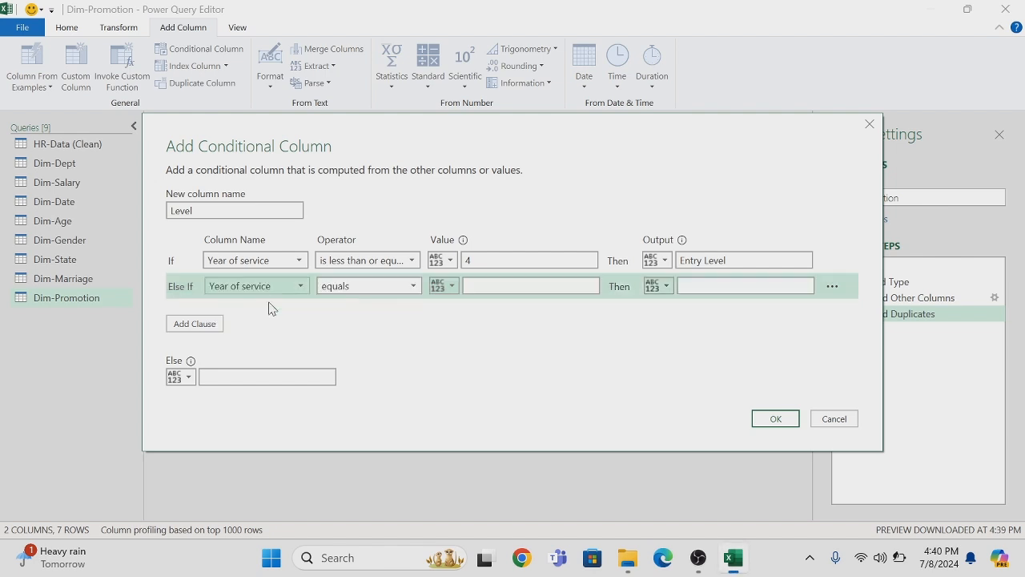
{"action": "left_click", "coordinate": [414, 289]}
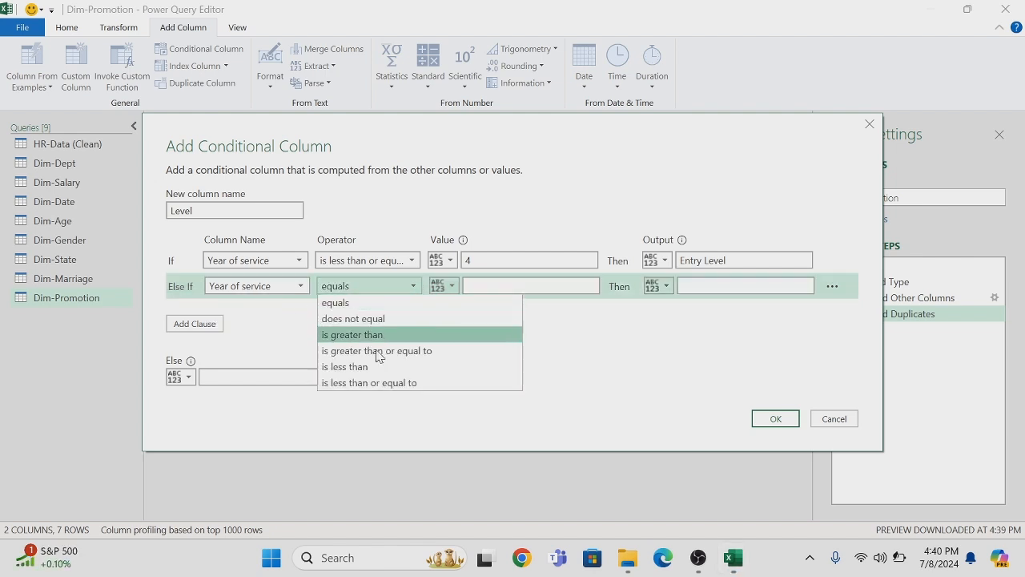
{"action": "left_click", "coordinate": [369, 385]}
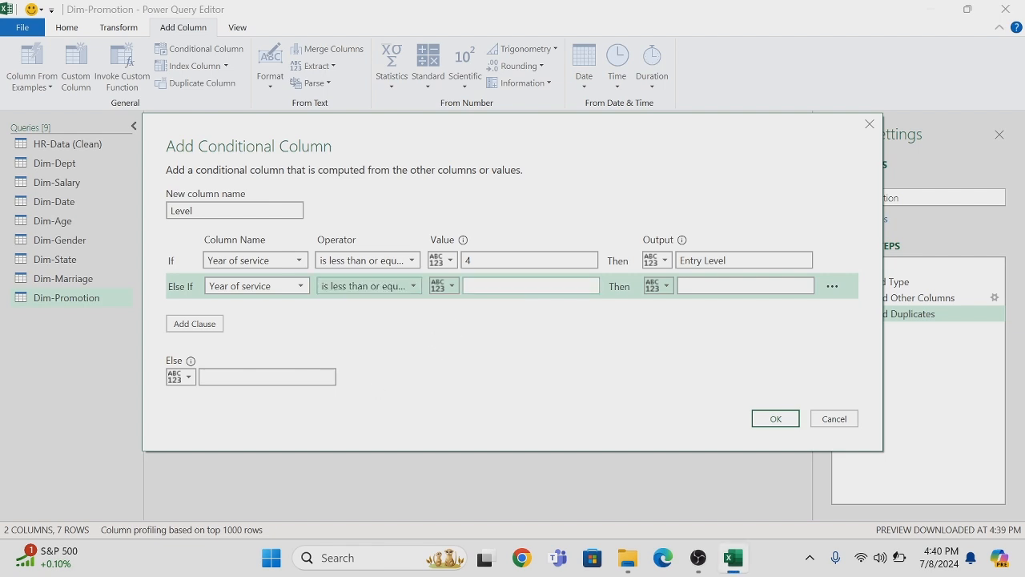
{"action": "left_click", "coordinate": [479, 286]}
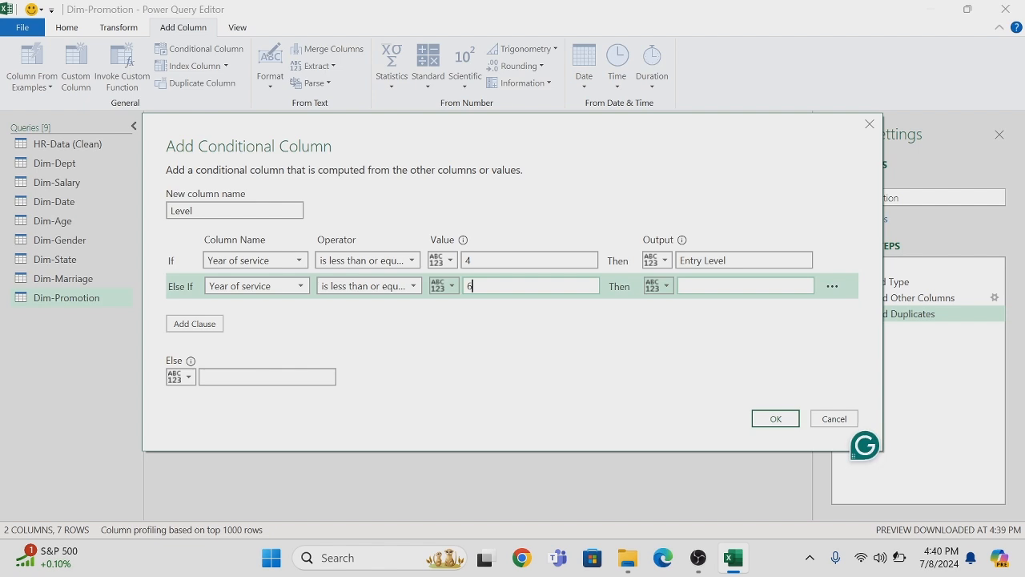
{"action": "type", "text": "Mi"}
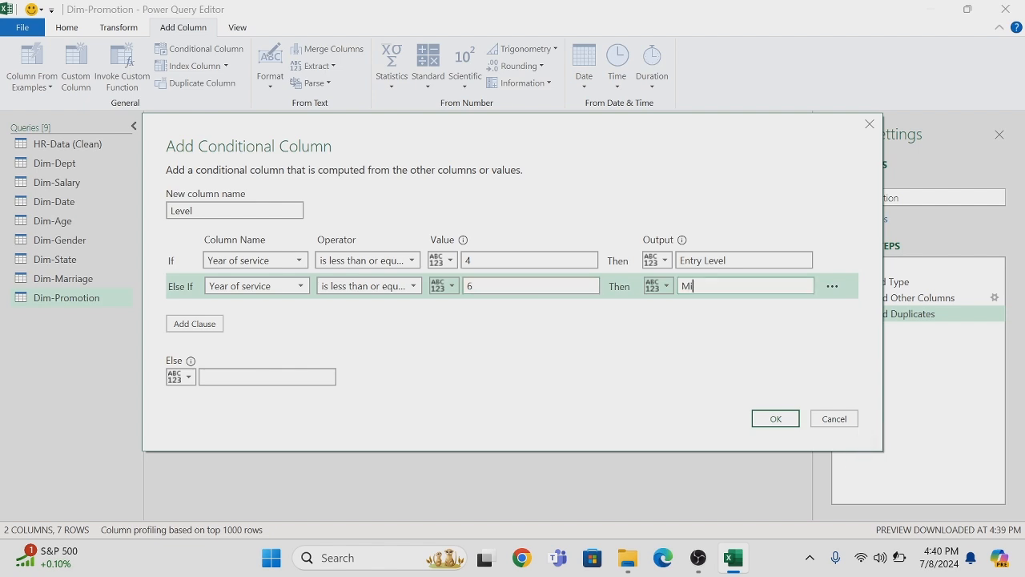
{"action": "type", "text": "d Level"}
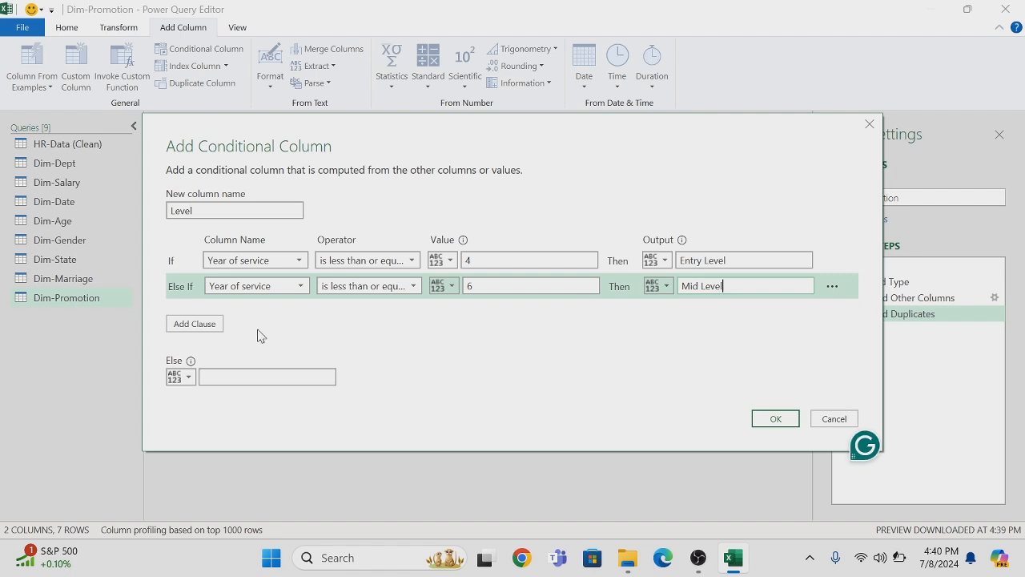
{"action": "left_click", "coordinate": [204, 325]}
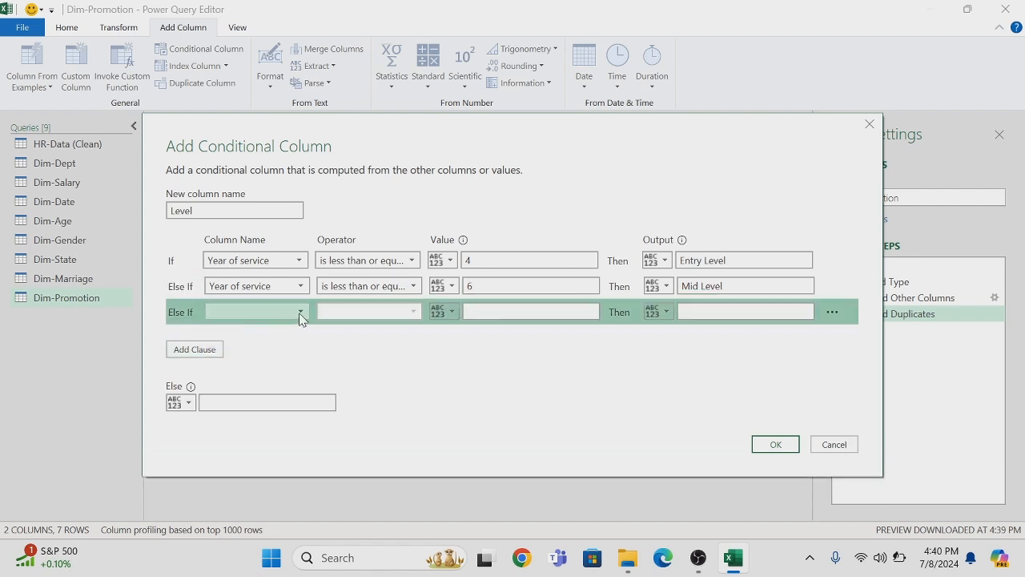
{"action": "left_click", "coordinate": [300, 314]}
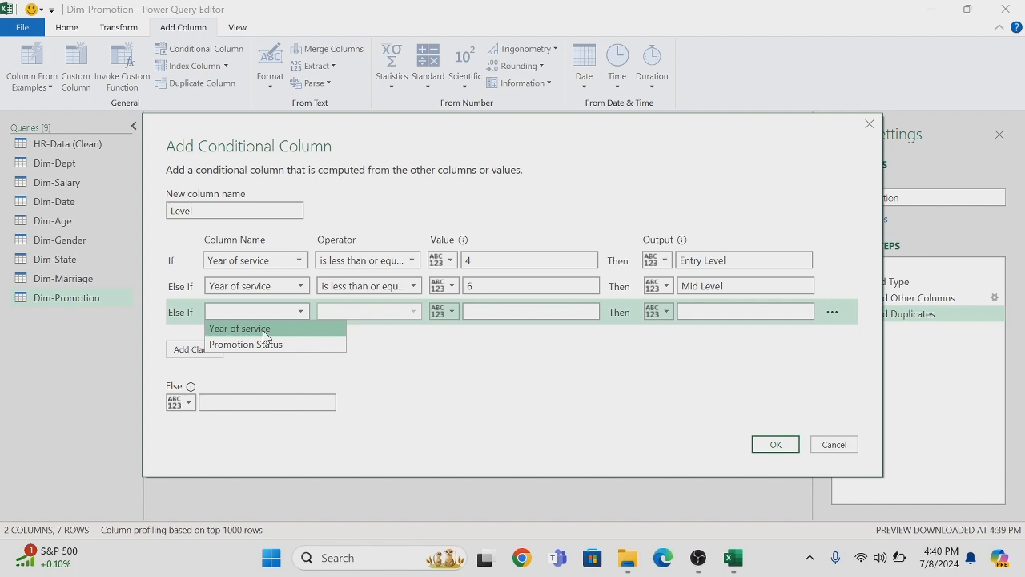
{"action": "left_click", "coordinate": [265, 329]}
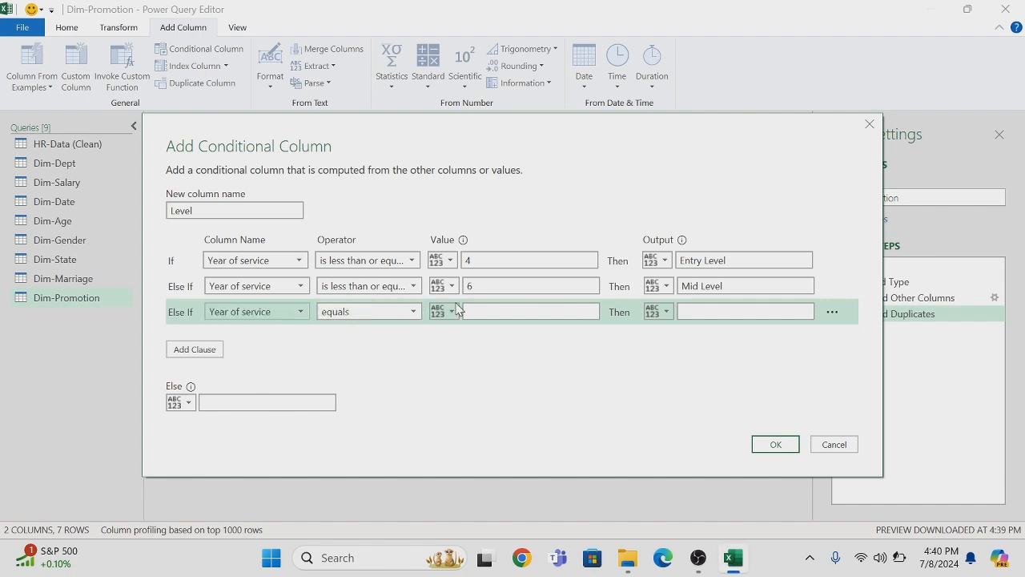
{"action": "left_click", "coordinate": [415, 315]}
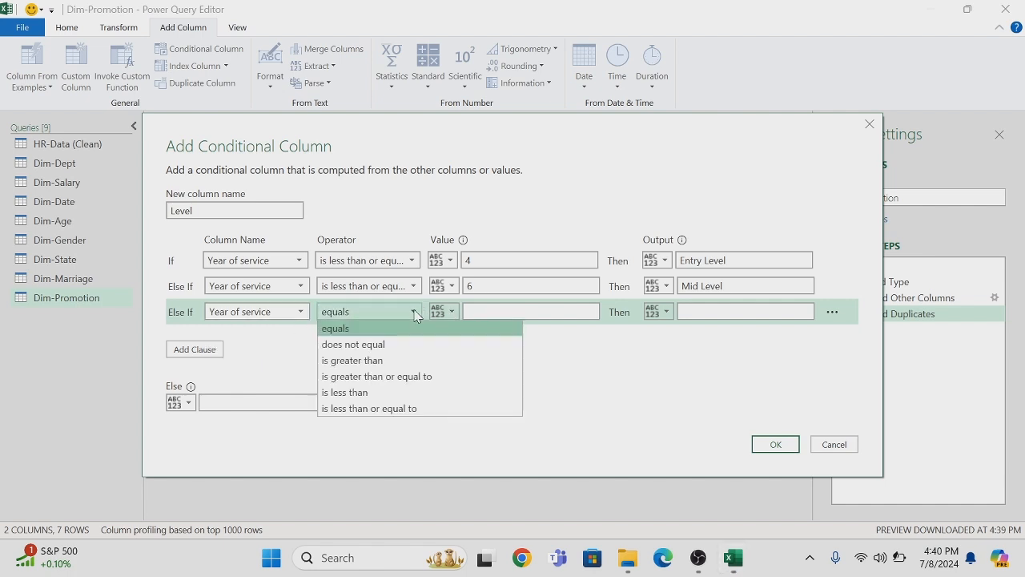
{"action": "left_click", "coordinate": [381, 411]}
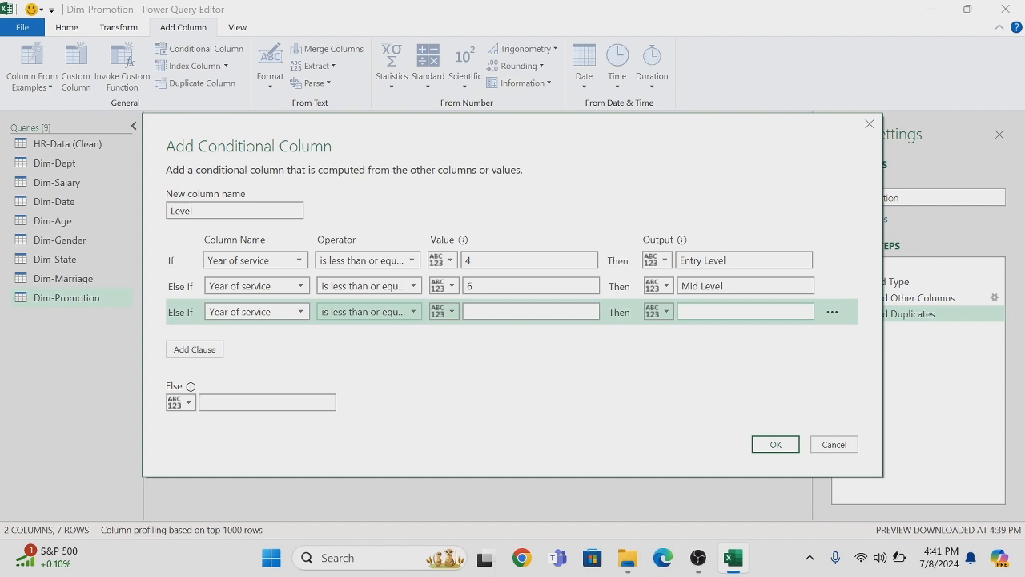
{"action": "left_click", "coordinate": [833, 312]}
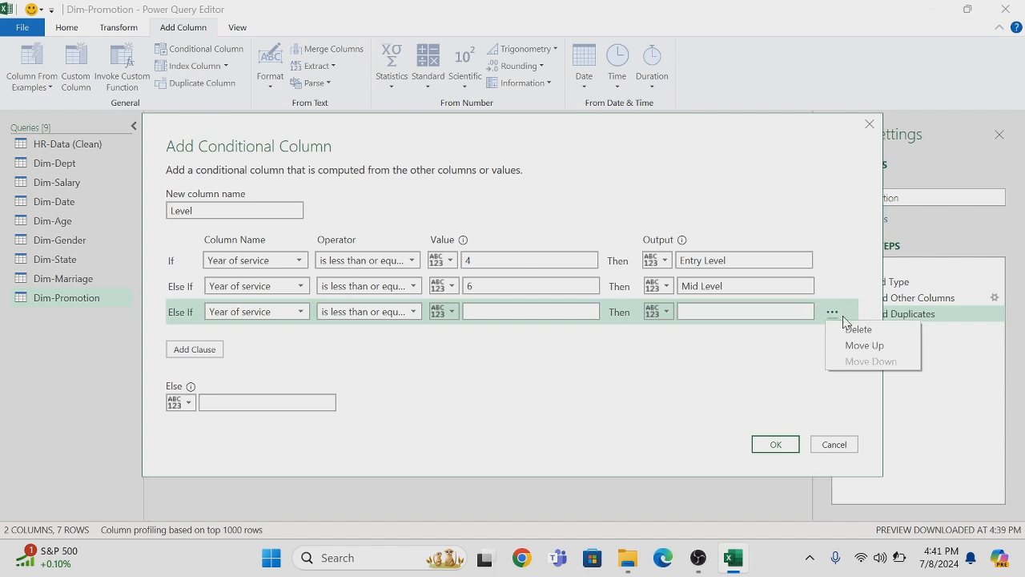
{"action": "left_click", "coordinate": [856, 329]}
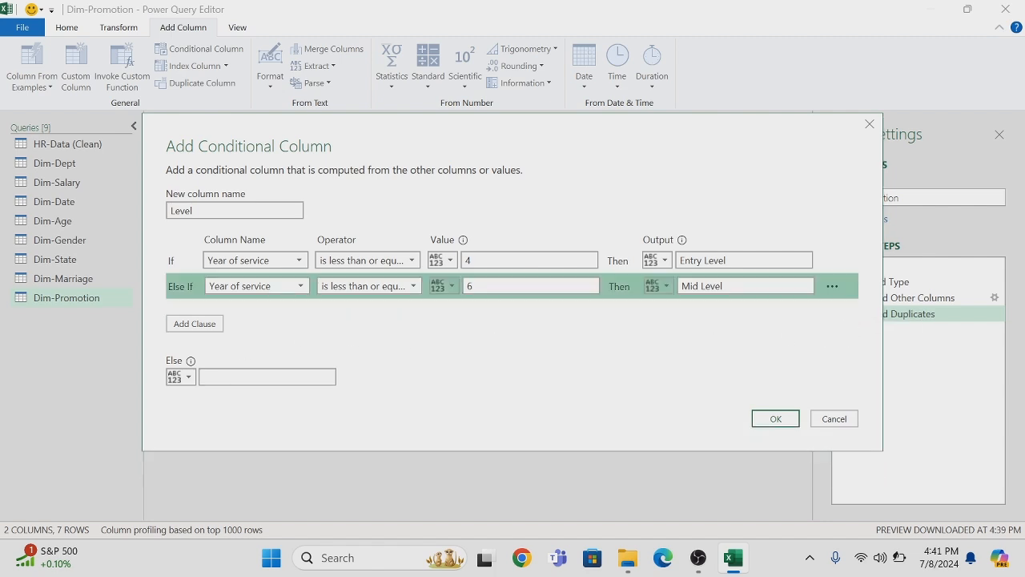
Create the conditional column with Upper Level as the else output, and set the Level column's data type to Text
{"action": "left_click", "coordinate": [267, 376]}
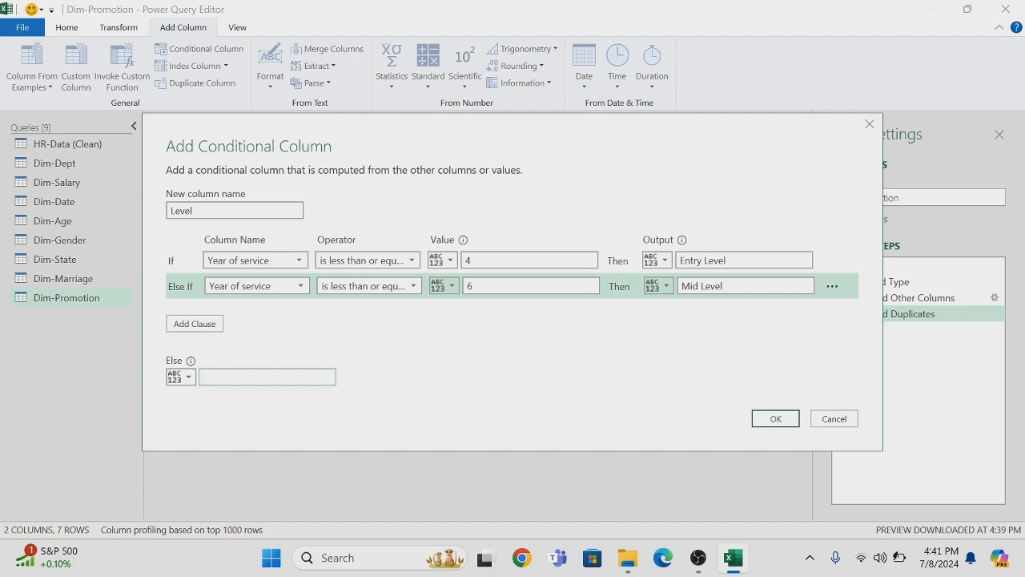
{"action": "type", "text": "Uppe"}
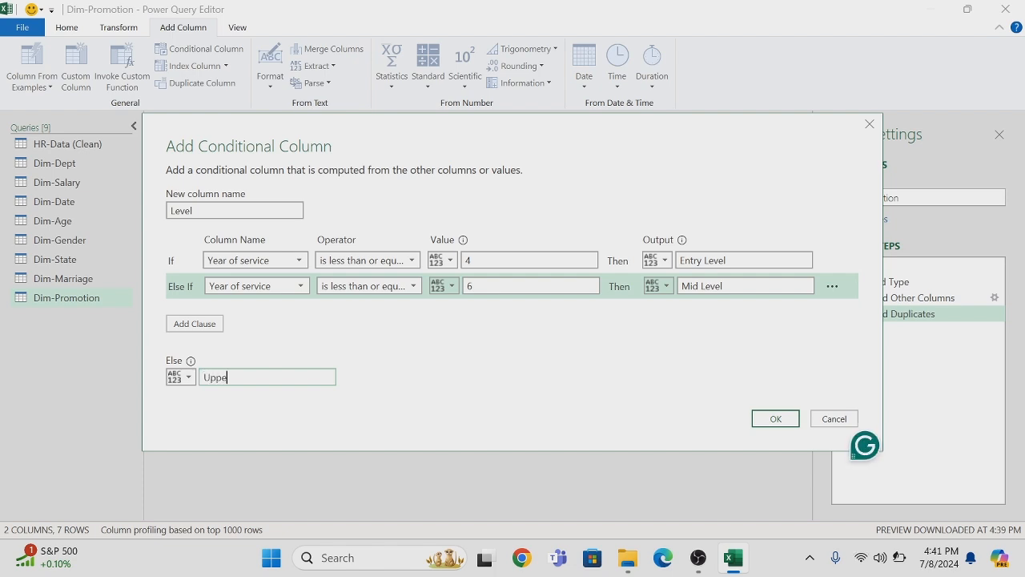
{"action": "type", "text": "r Level"}
{"action": "left_click", "coordinate": [765, 418]}
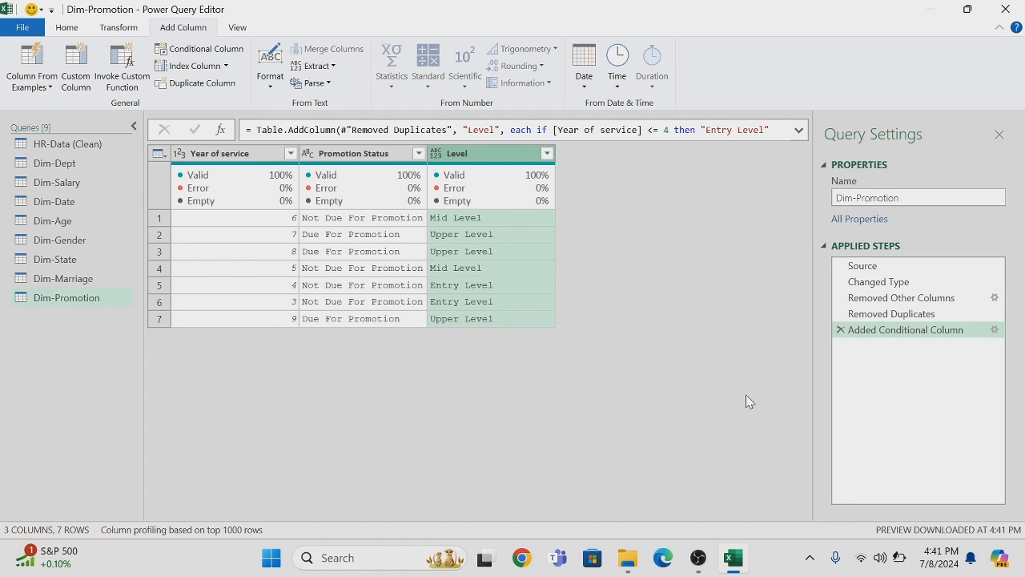
{"action": "left_click", "coordinate": [438, 159]}
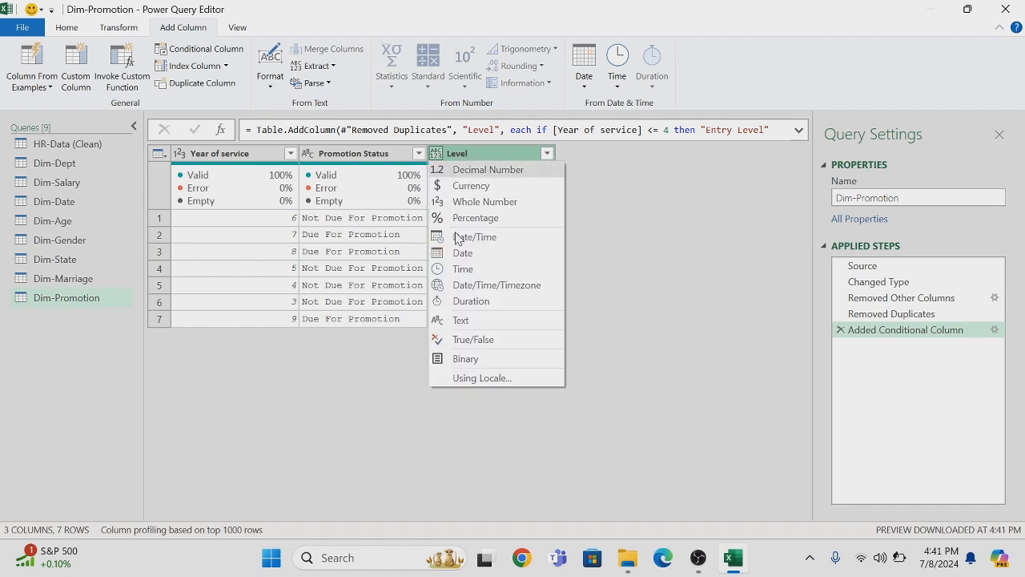
{"action": "left_click", "coordinate": [467, 321]}
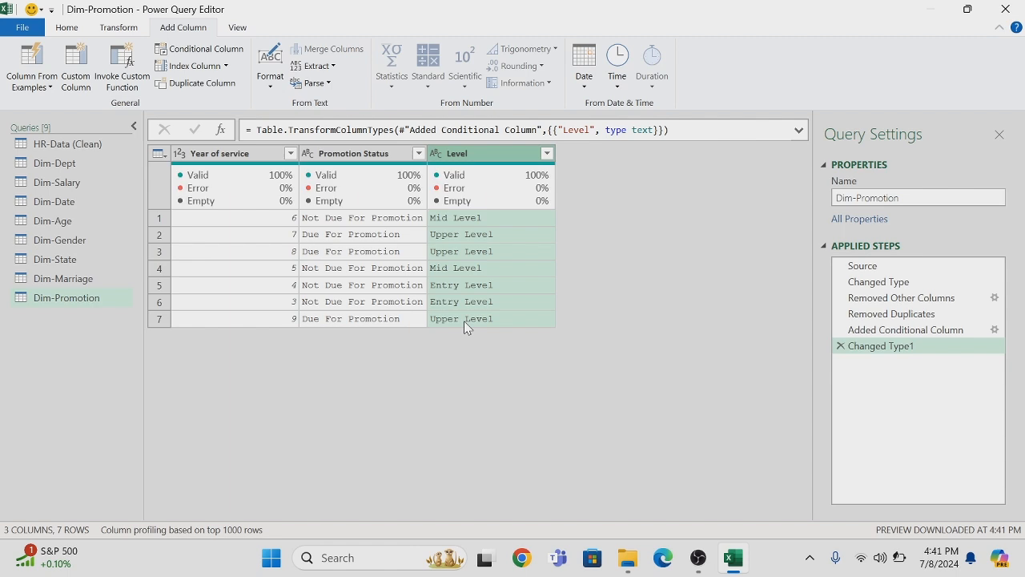
Duplicate the HR-Data (Clean) query and rename the copy as Fact Table
{"action": "right_click", "coordinate": [85, 146]}
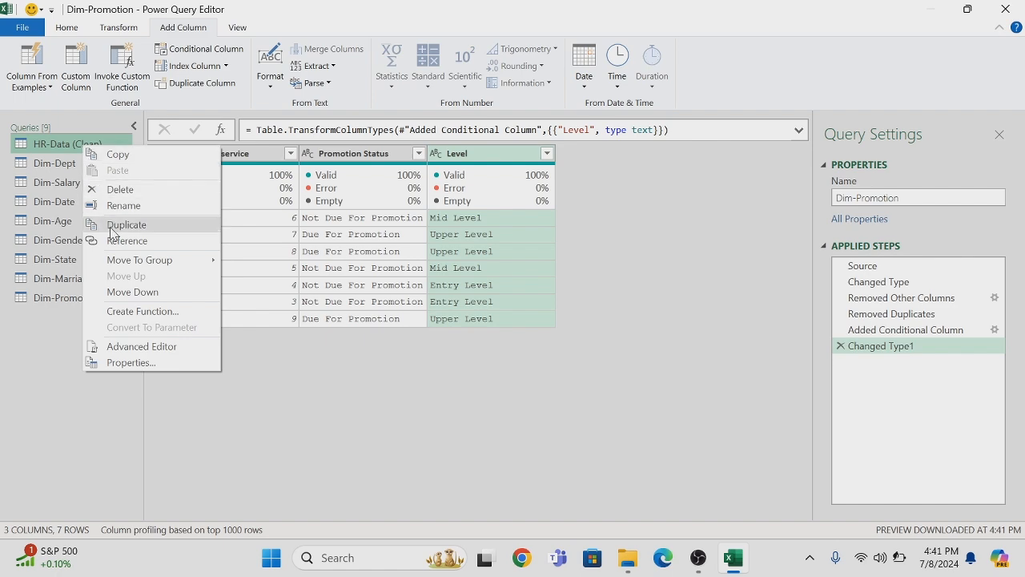
{"action": "left_click", "coordinate": [112, 226]}
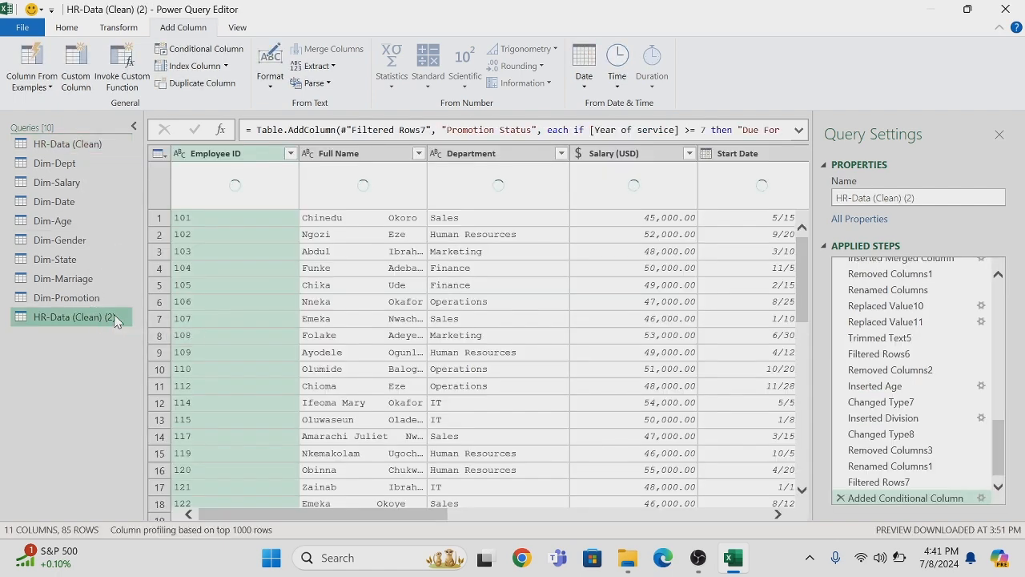
{"action": "double_click", "coordinate": [107, 318]}
{"action": "key", "text": "BackSpace"}
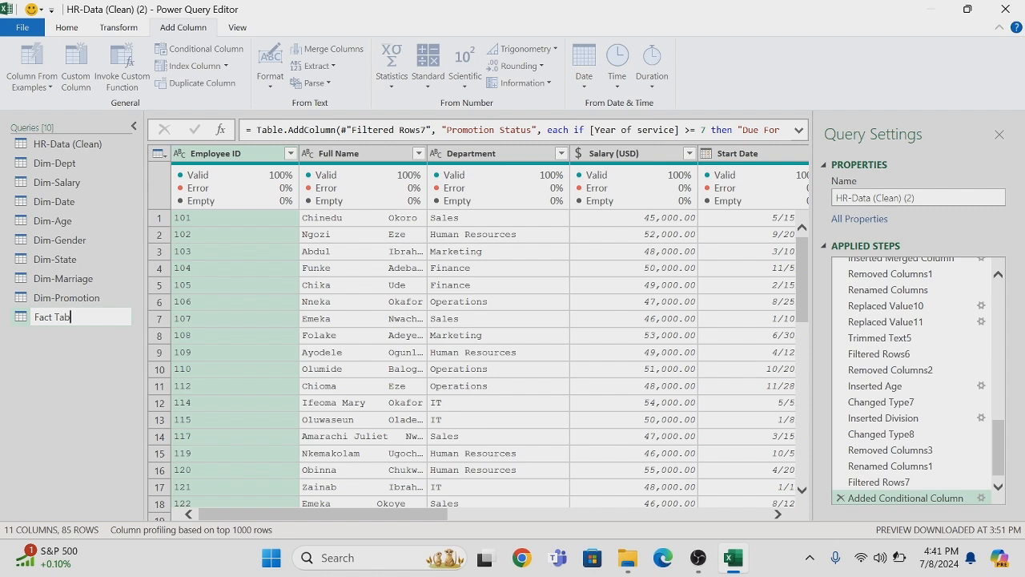
{"action": "key", "text": "Return"}
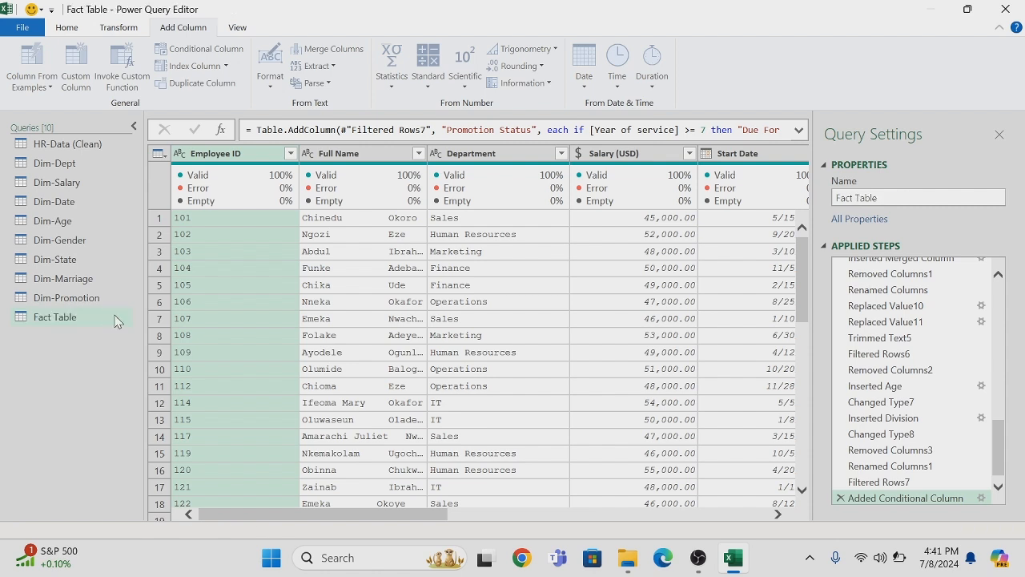
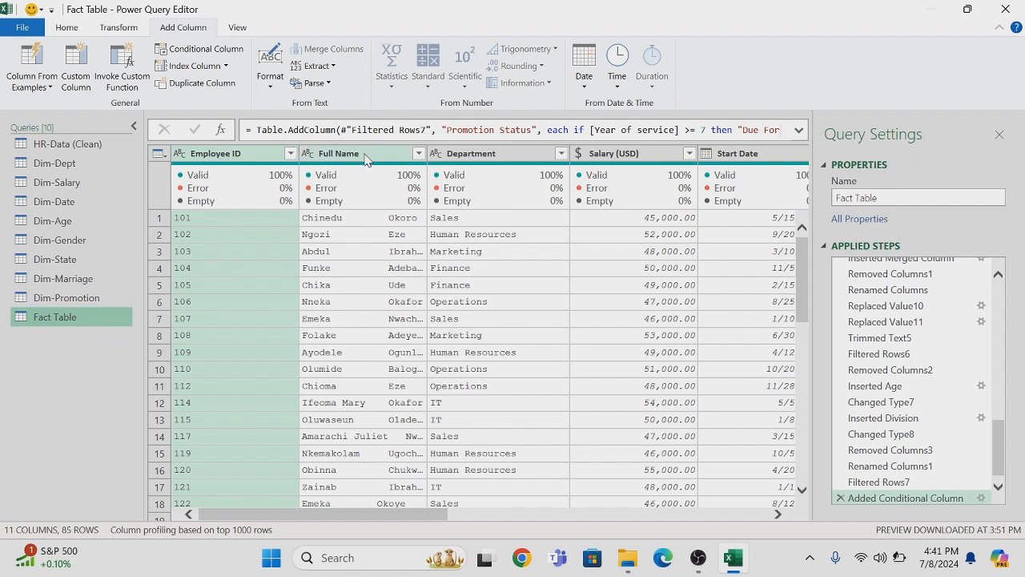
Remove the Full Name column from the Fact Table query
{"action": "right_click", "coordinate": [365, 158]}
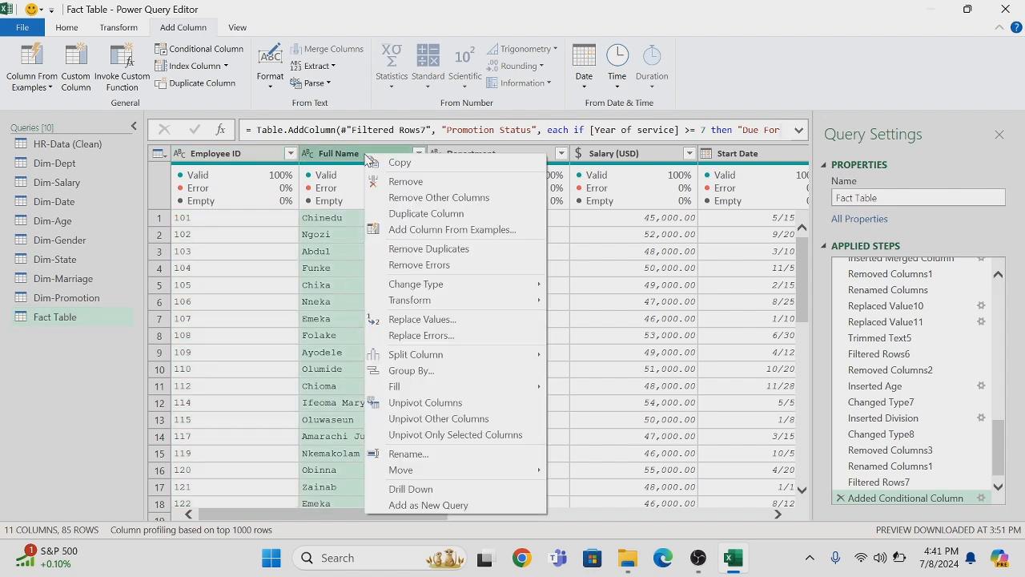
{"action": "left_click", "coordinate": [408, 183]}
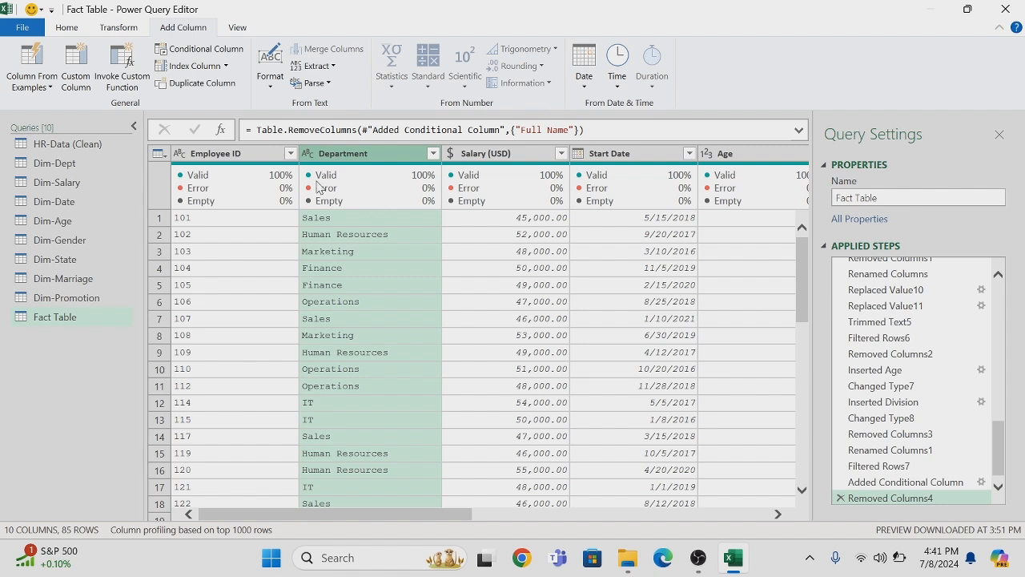
Merge the Fact Table with Dim-Dept by matching their Department columns, using a left outer join
{"action": "left_click", "coordinate": [68, 29]}
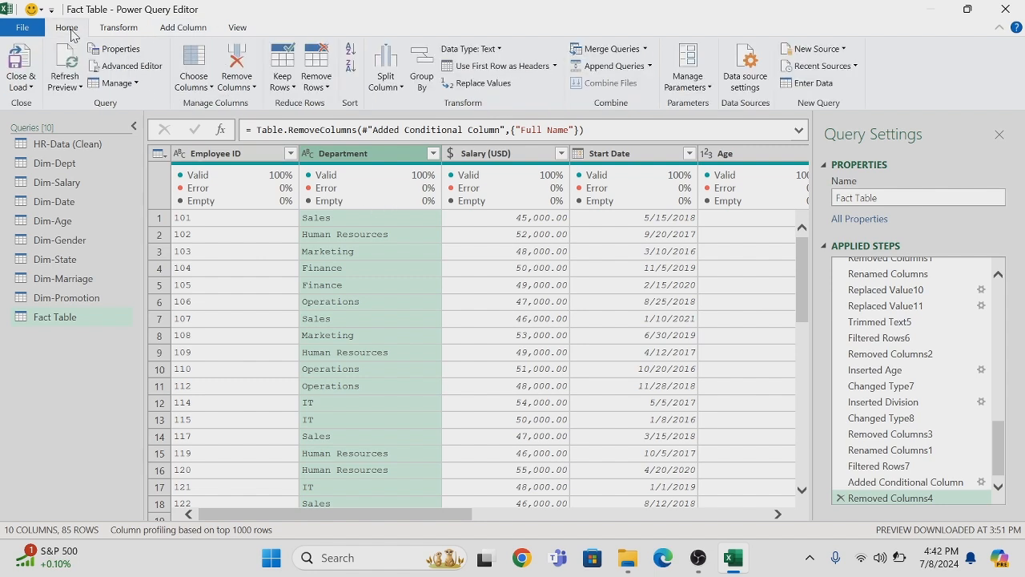
{"action": "left_click", "coordinate": [645, 49]}
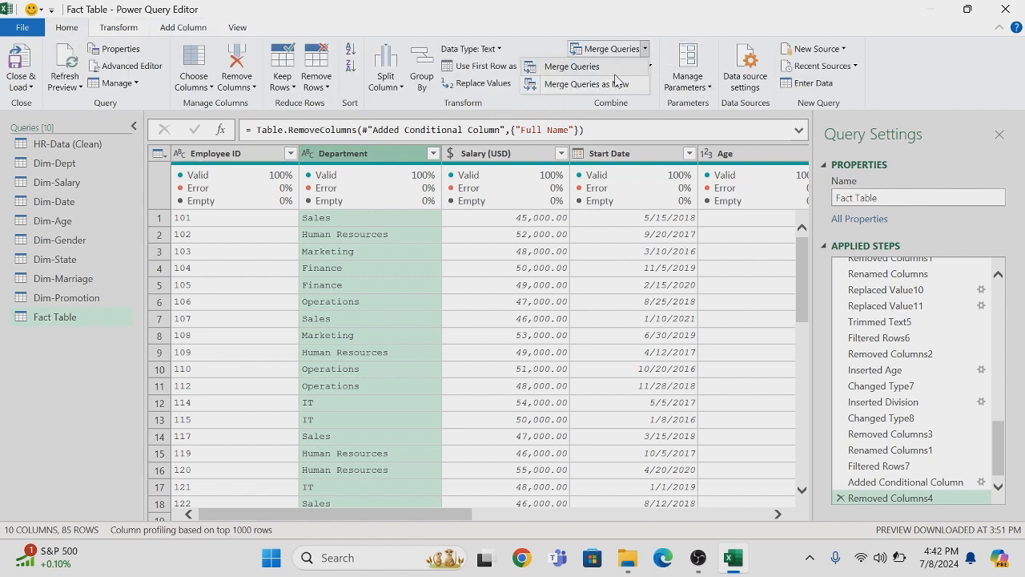
{"action": "left_click", "coordinate": [572, 67]}
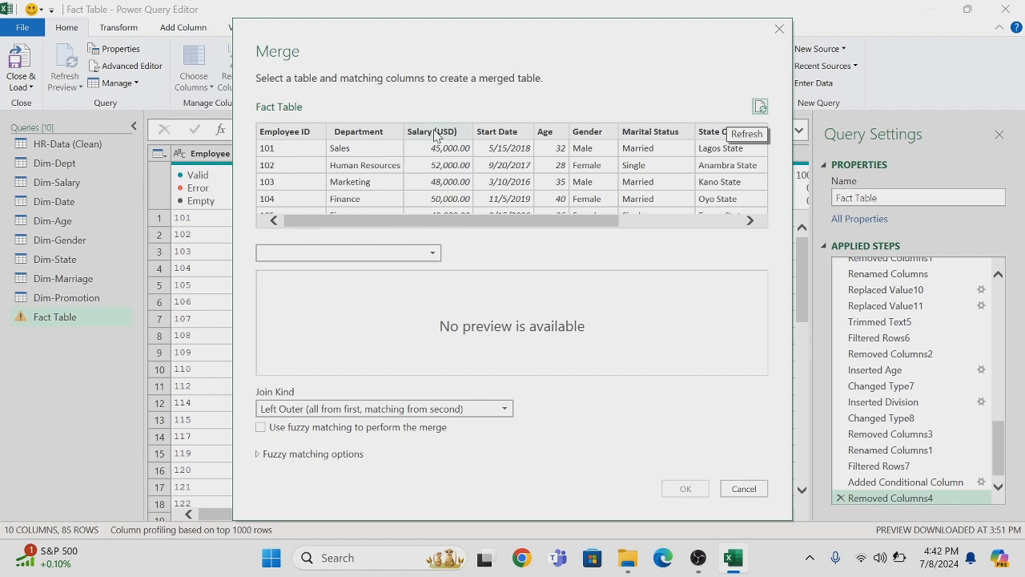
{"action": "left_click", "coordinate": [372, 133]}
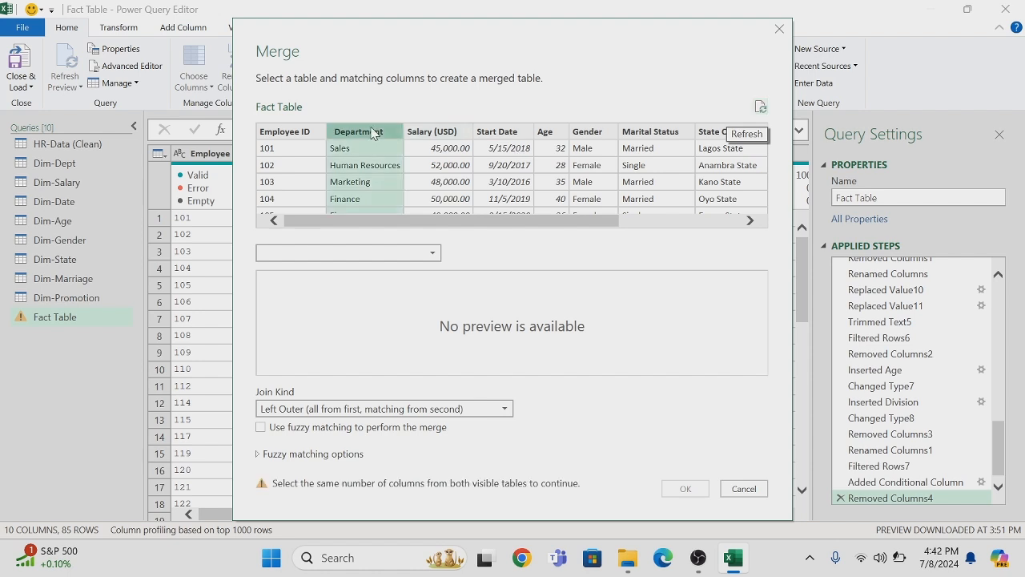
{"action": "left_click", "coordinate": [434, 255]}
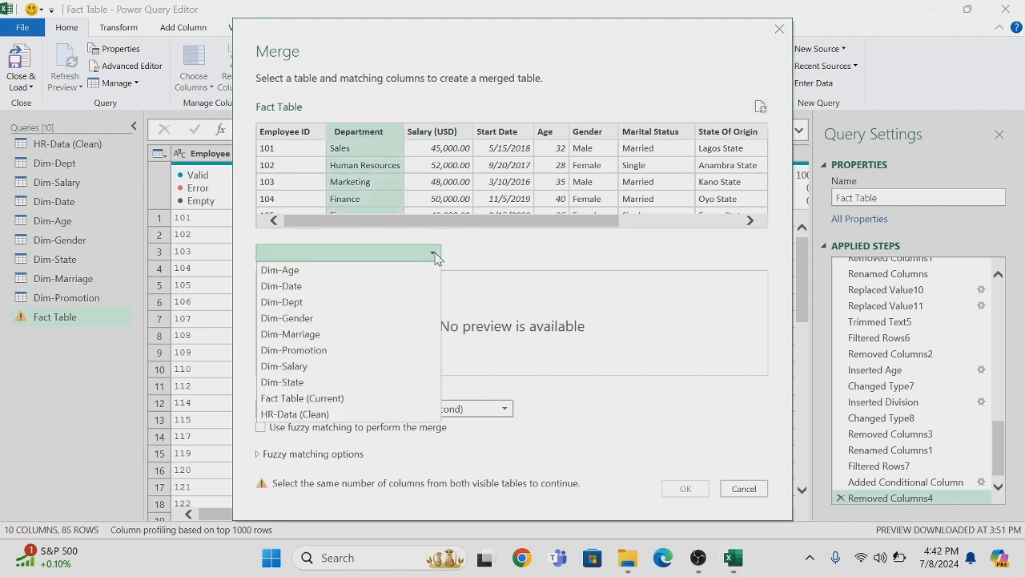
{"action": "left_click", "coordinate": [277, 305]}
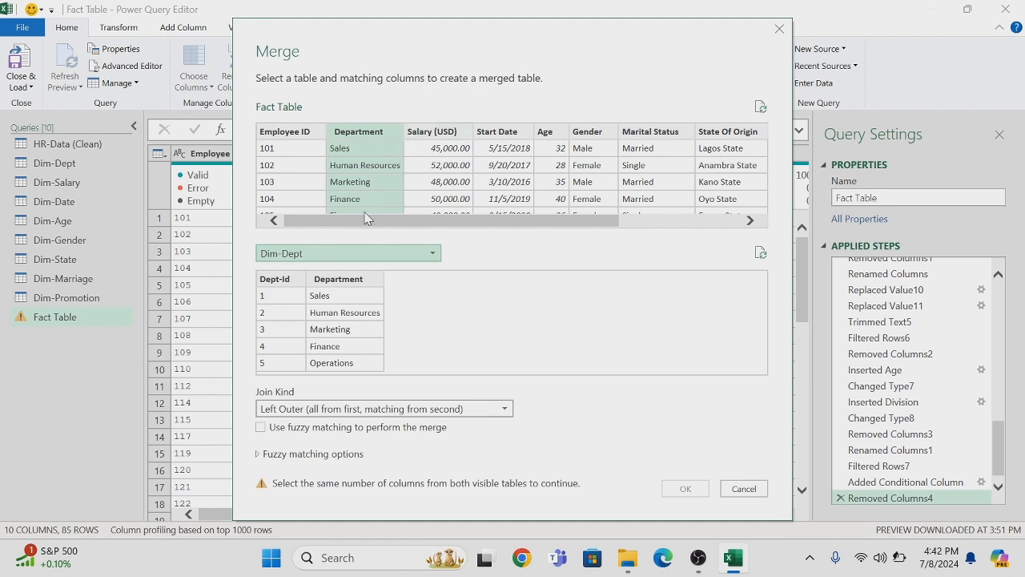
{"action": "left_click", "coordinate": [342, 280]}
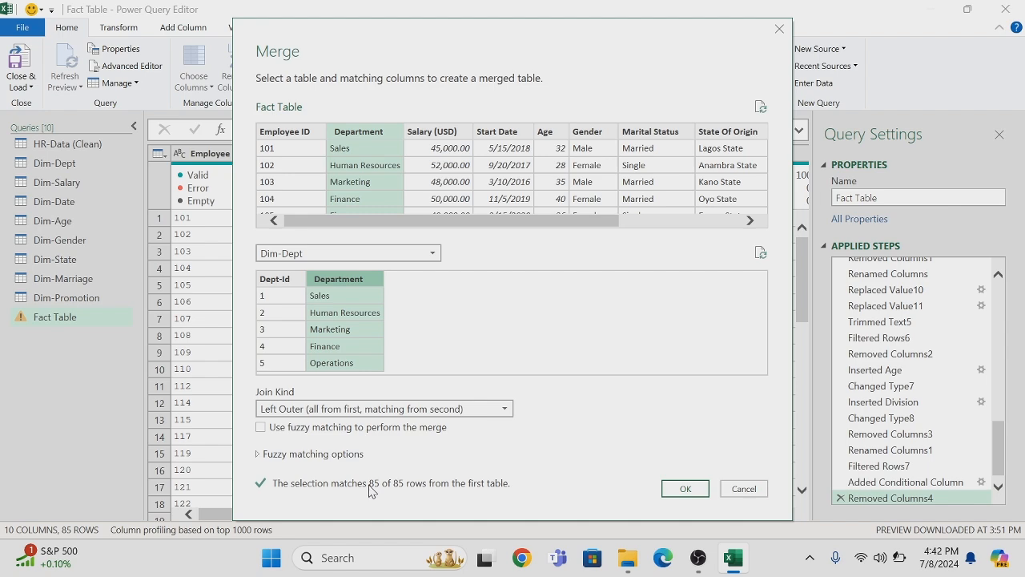
{"action": "left_click", "coordinate": [687, 489]}
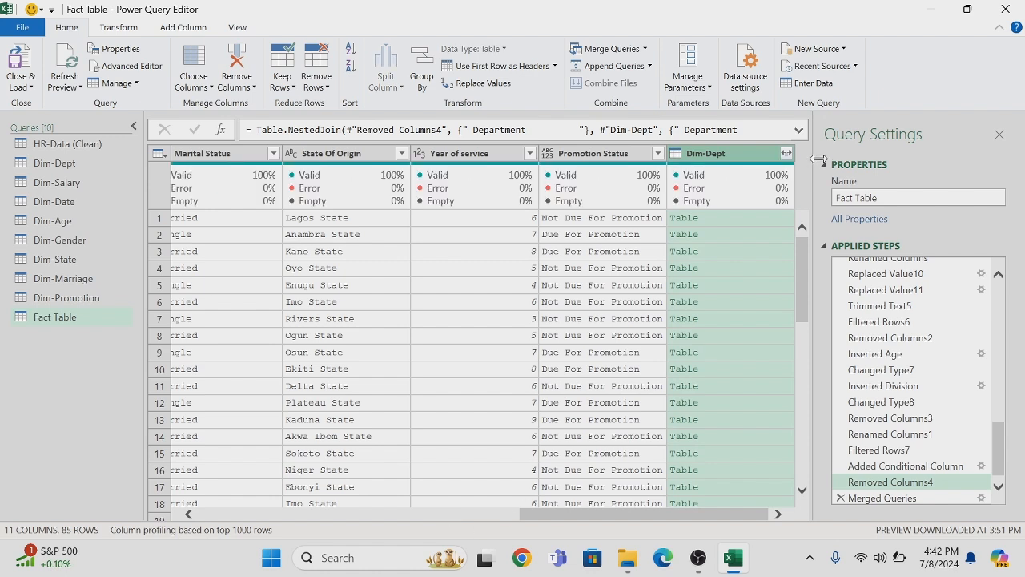
Expand the merged Dim-Dept column to only Dept-Id, without using the original column name as prefix
{"action": "left_click", "coordinate": [786, 154]}
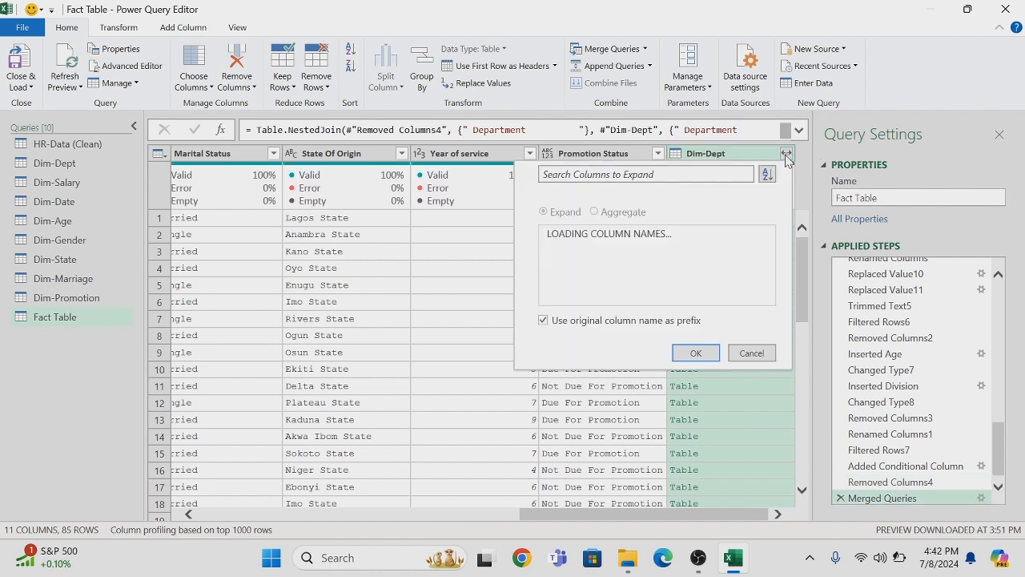
{"action": "left_click", "coordinate": [552, 234]}
{"action": "left_click", "coordinate": [553, 250]}
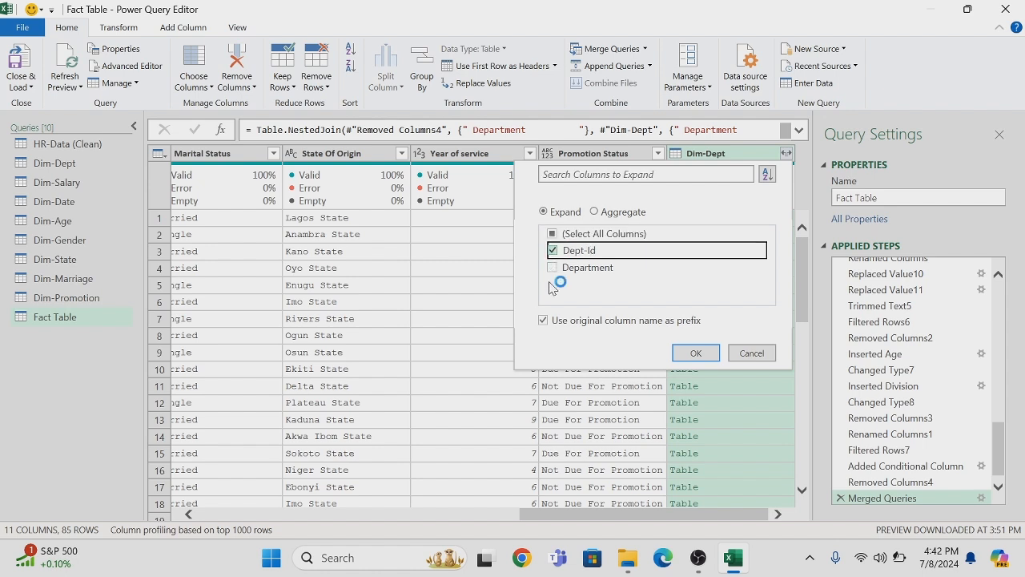
{"action": "left_click", "coordinate": [544, 321]}
{"action": "left_click", "coordinate": [686, 356]}
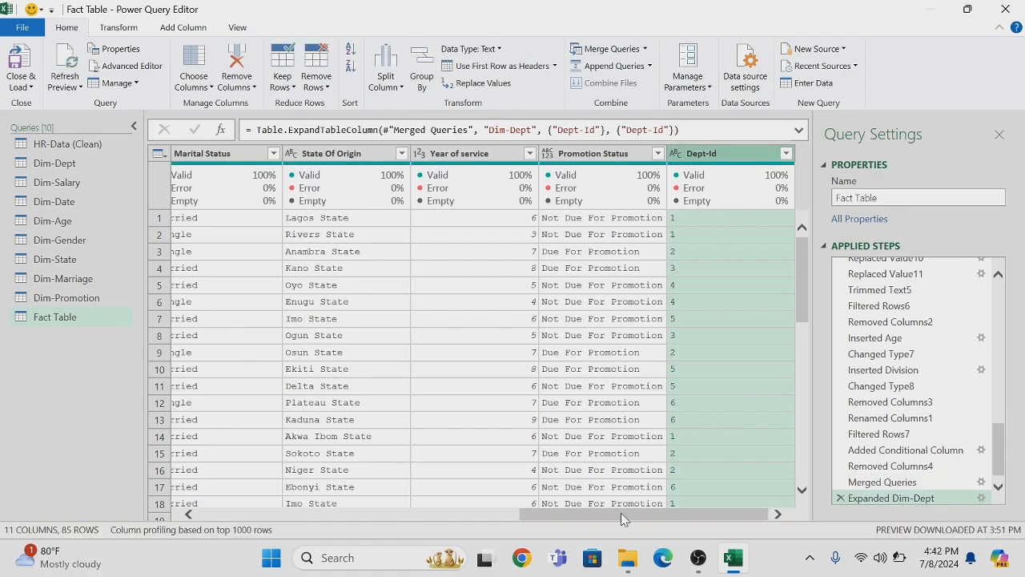
Remove the Department column from the Fact Table
{"action": "left_click_drag", "start_coordinate": [625, 516], "coordinate": [339, 476]}
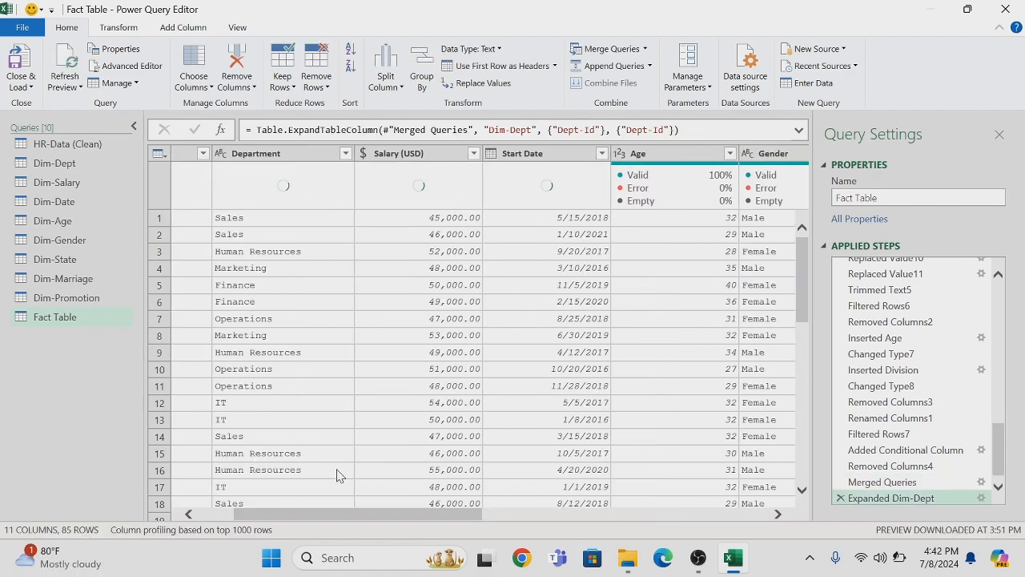
{"action": "right_click", "coordinate": [299, 153]}
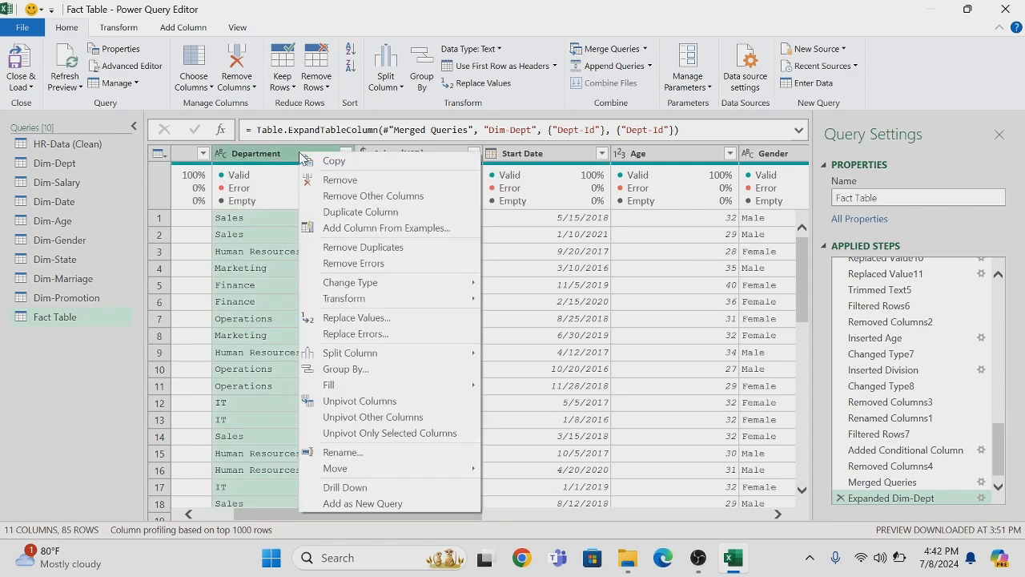
{"action": "left_click", "coordinate": [352, 181]}
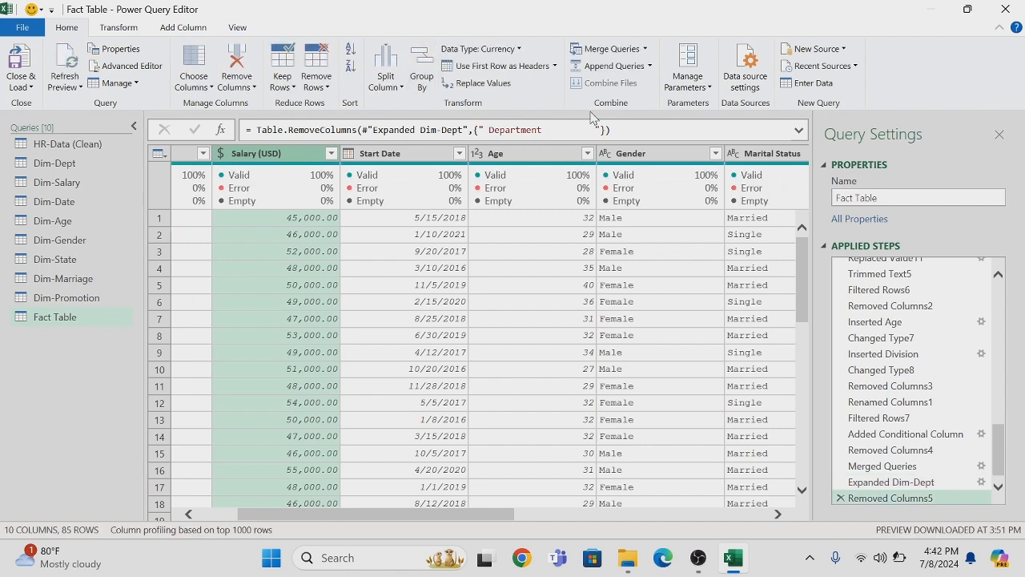
Merge the Fact Table with Dim-Salary by matching their Salary (USD) columns, using a left outer join
{"action": "left_click", "coordinate": [640, 50]}
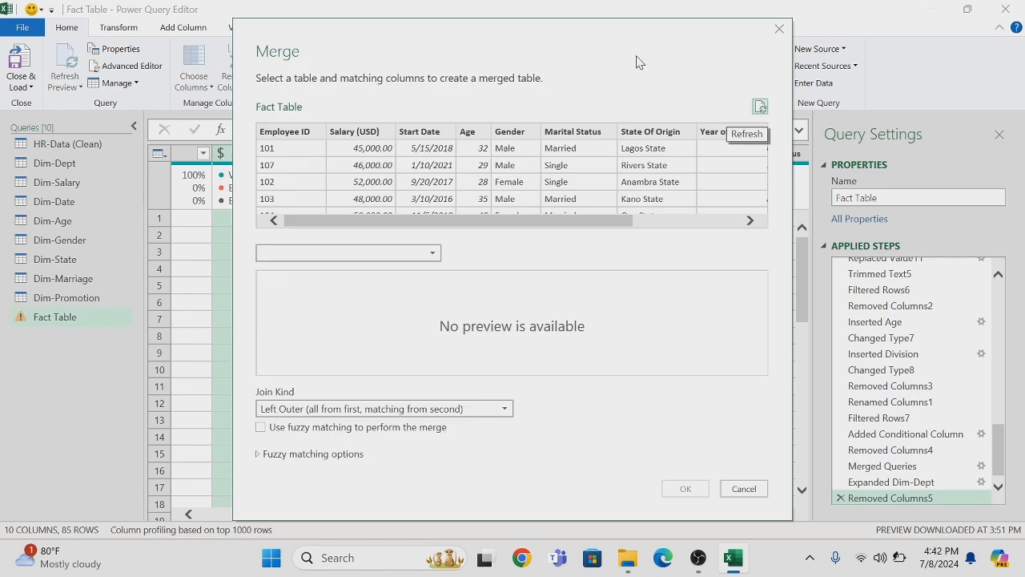
{"action": "left_click", "coordinate": [371, 132]}
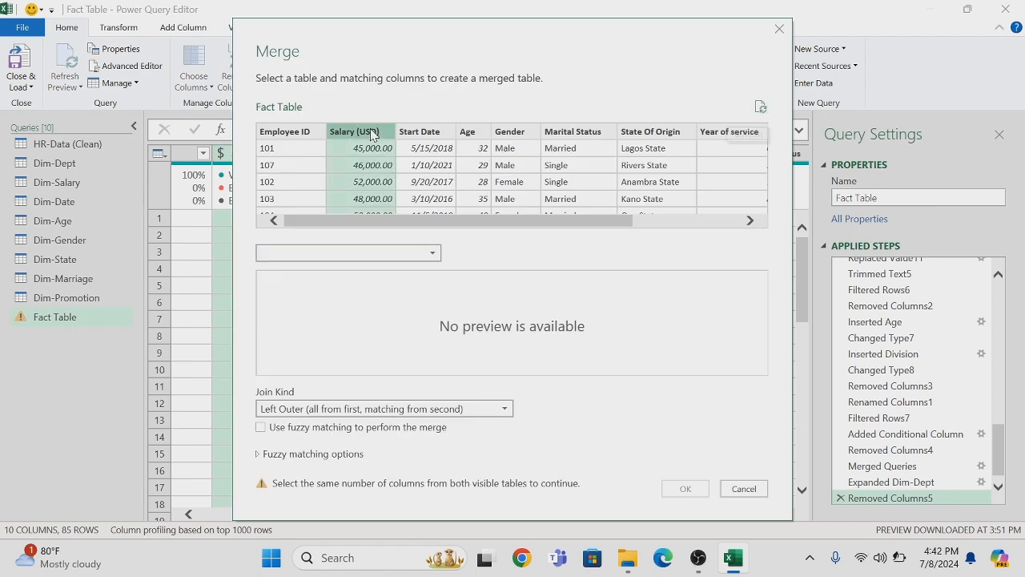
{"action": "left_click", "coordinate": [432, 256]}
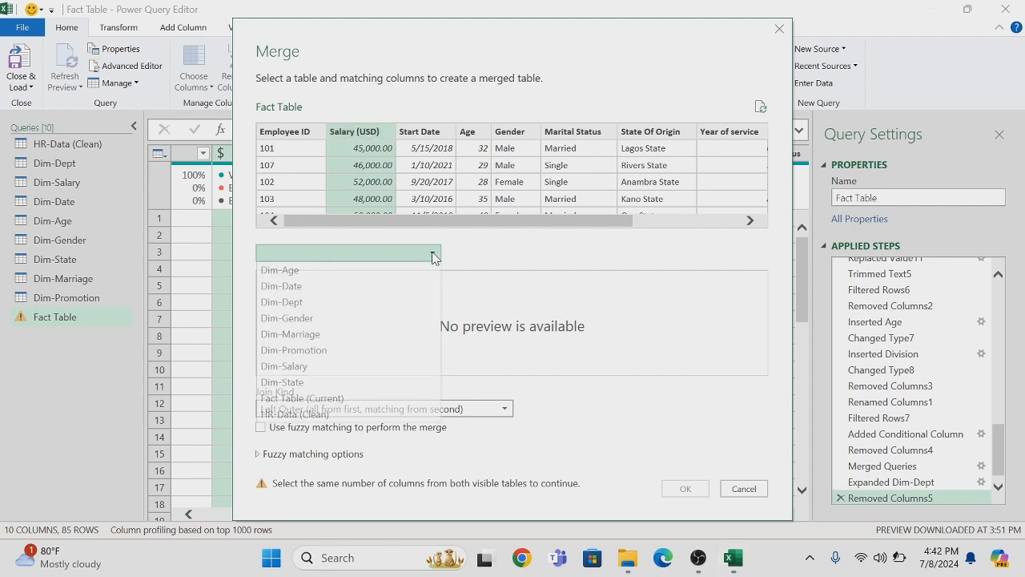
{"action": "left_click", "coordinate": [311, 367]}
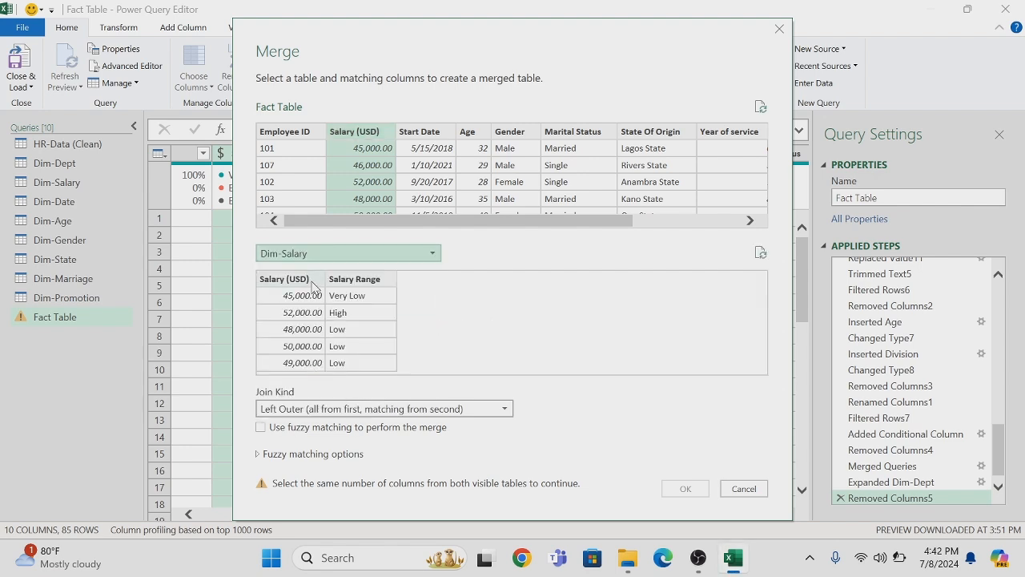
{"action": "left_click", "coordinate": [313, 280]}
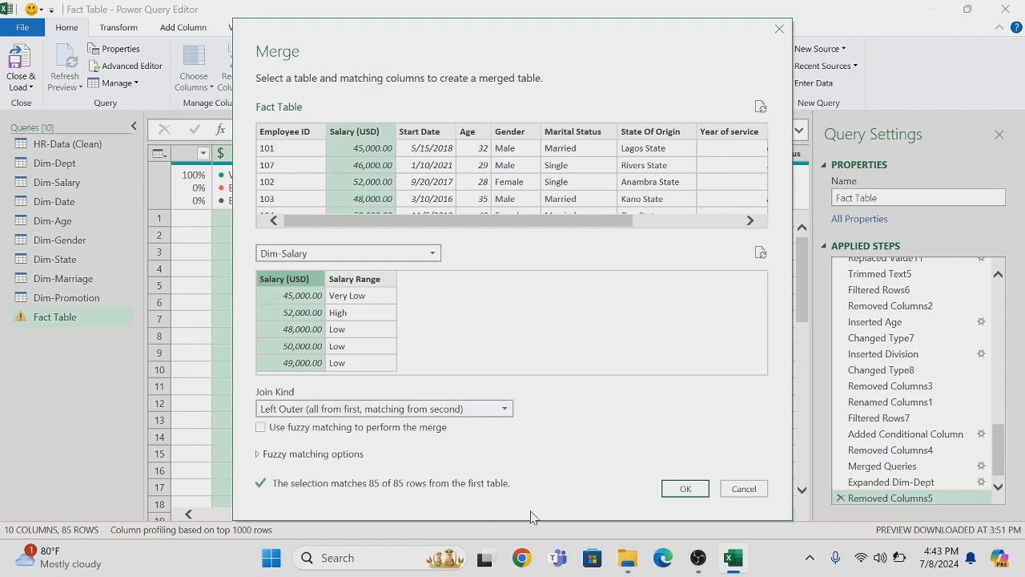
{"action": "left_click", "coordinate": [679, 488]}
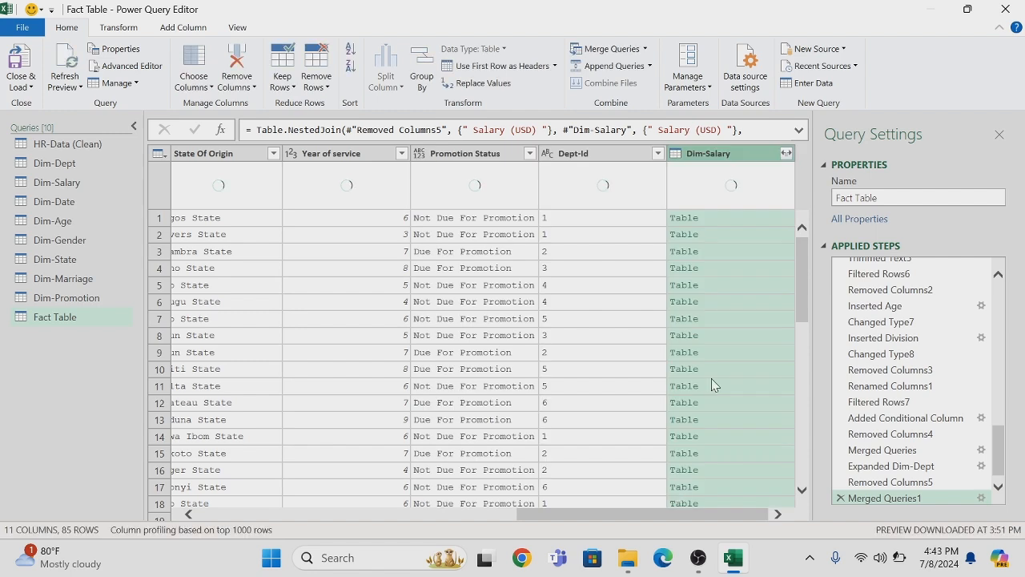
Expand the merged Dim-Salary column to only Salary (USD), leaving out Salary Range
{"action": "left_click", "coordinate": [785, 154]}
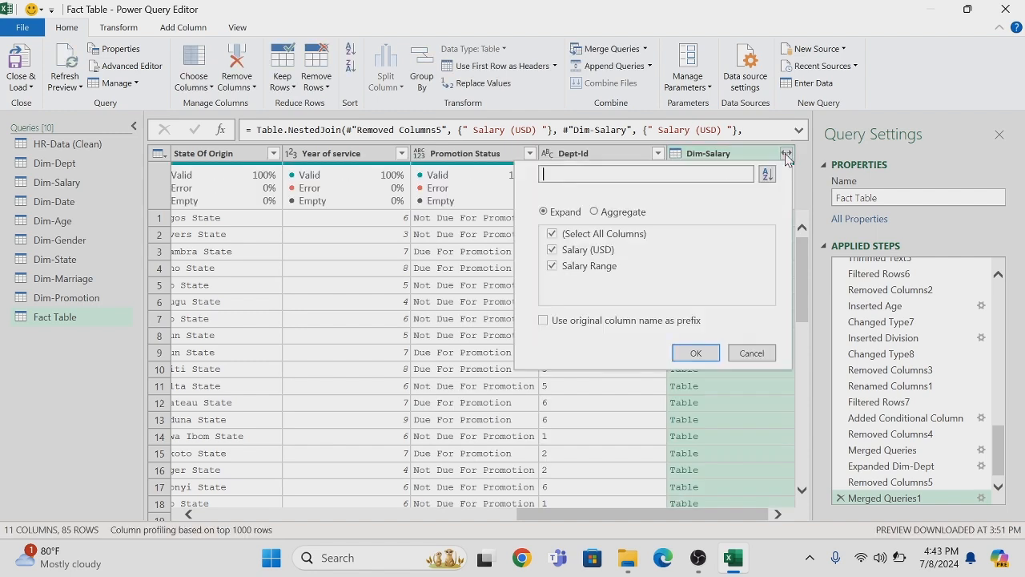
{"action": "left_click", "coordinate": [552, 236]}
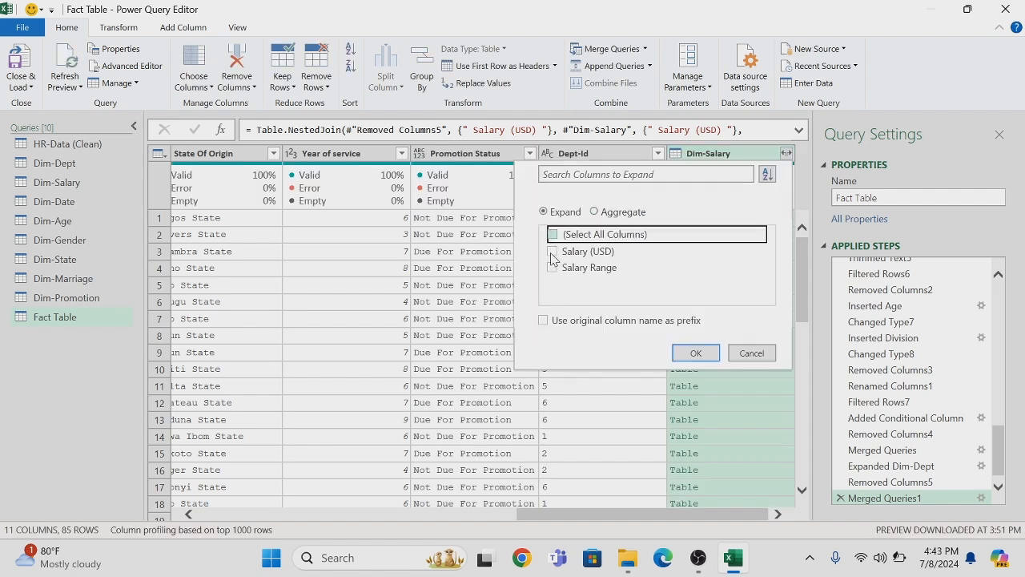
{"action": "left_click", "coordinate": [551, 254]}
{"action": "left_click", "coordinate": [692, 352]}
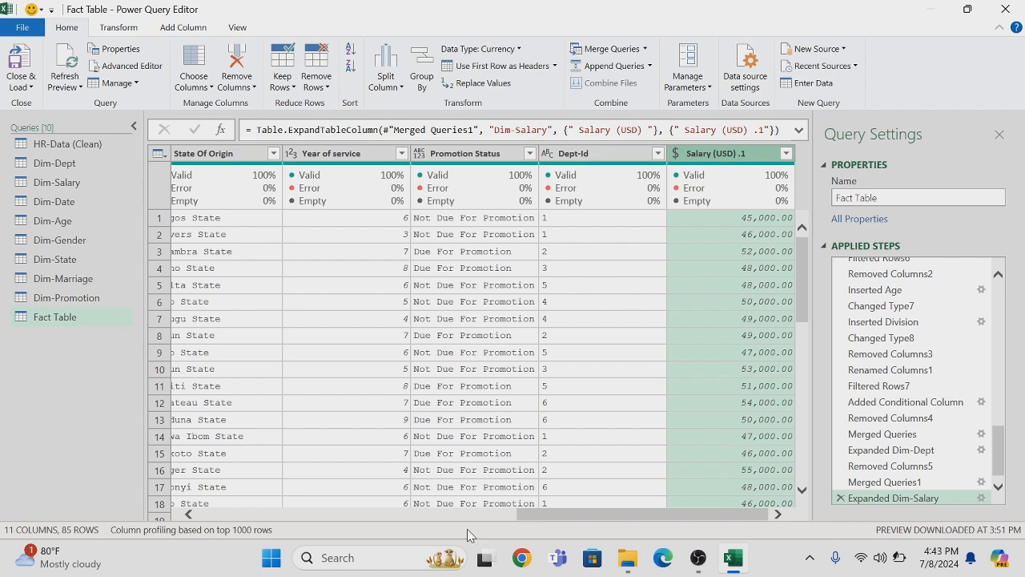
Remove the original Salary (USD) column that precedes Start Date in the Fact Table
{"action": "left_click_drag", "start_coordinate": [520, 515], "coordinate": [265, 513]}
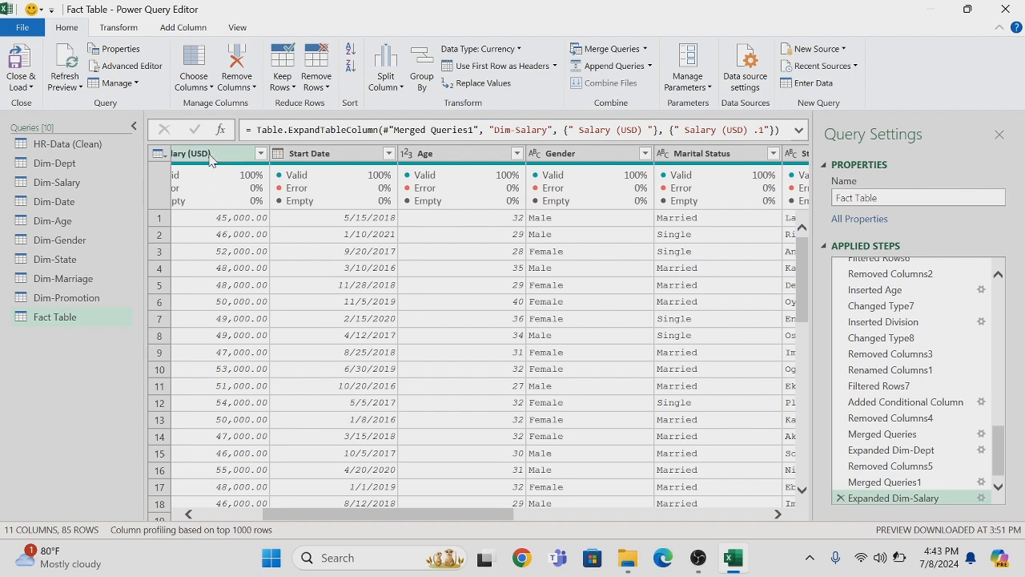
{"action": "left_click", "coordinate": [211, 159]}
{"action": "right_click", "coordinate": [211, 158]}
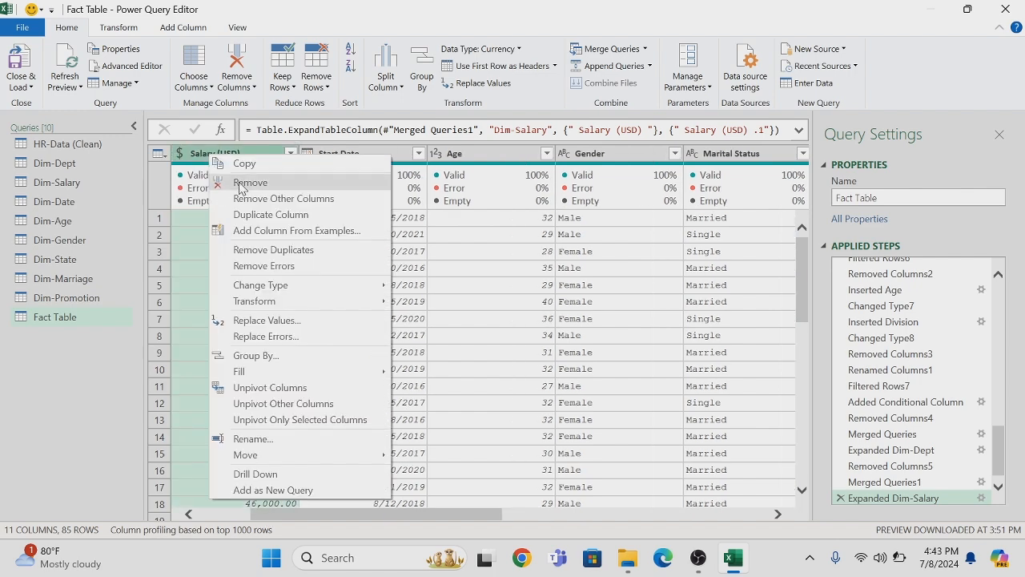
{"action": "left_click", "coordinate": [242, 189]}
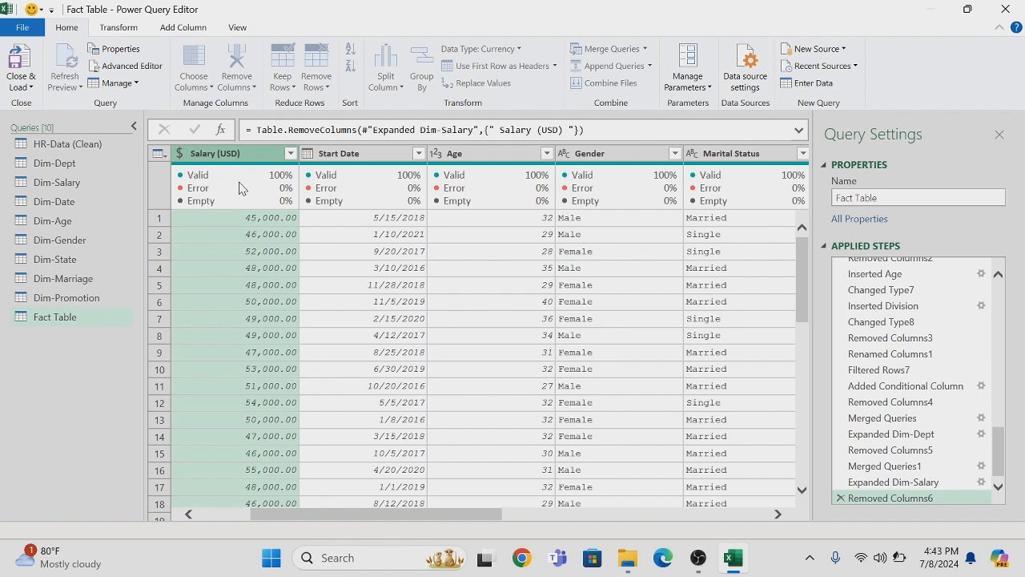
Merge the Fact Table with Dim-Date by matching their Start Date columns, using a left outer join
{"action": "left_click", "coordinate": [645, 51]}
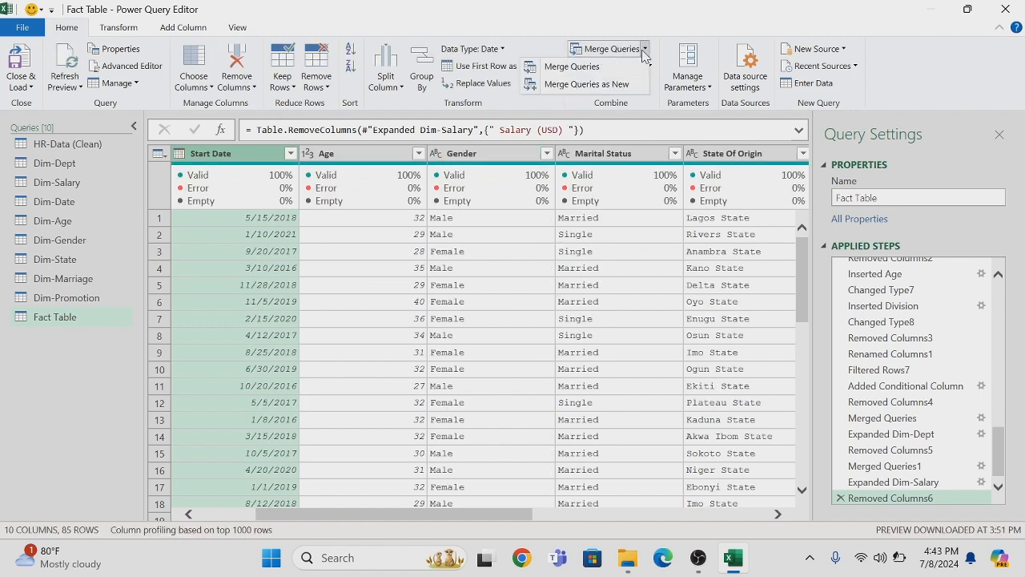
{"action": "left_click", "coordinate": [593, 67]}
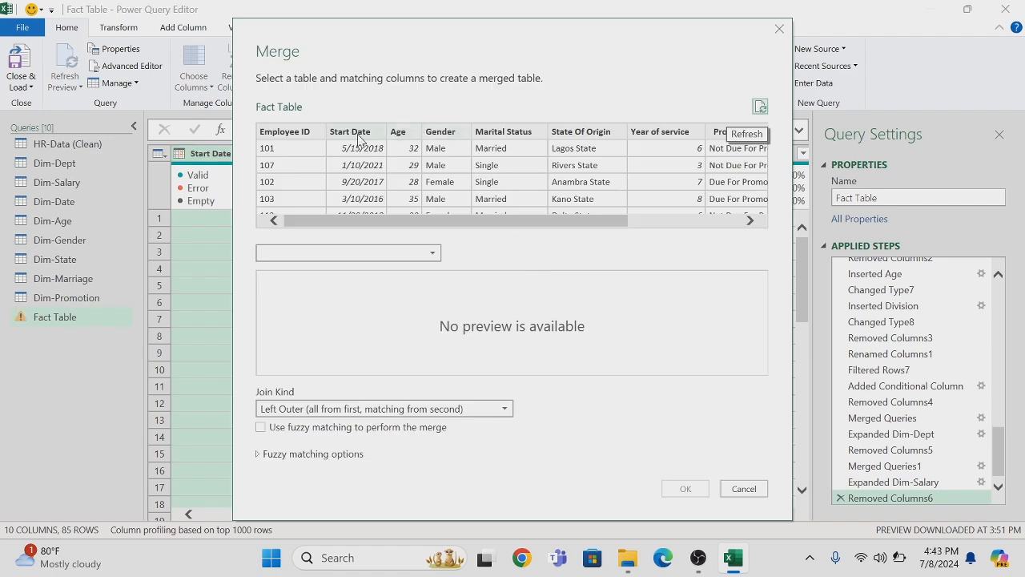
{"action": "left_click", "coordinate": [358, 133]}
{"action": "left_click", "coordinate": [433, 253]}
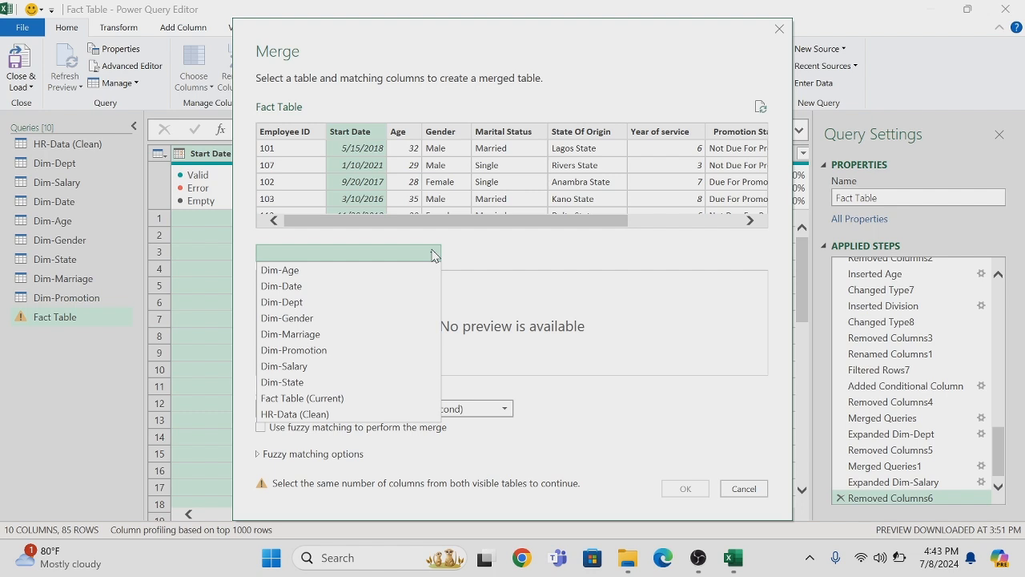
{"action": "left_click", "coordinate": [290, 289]}
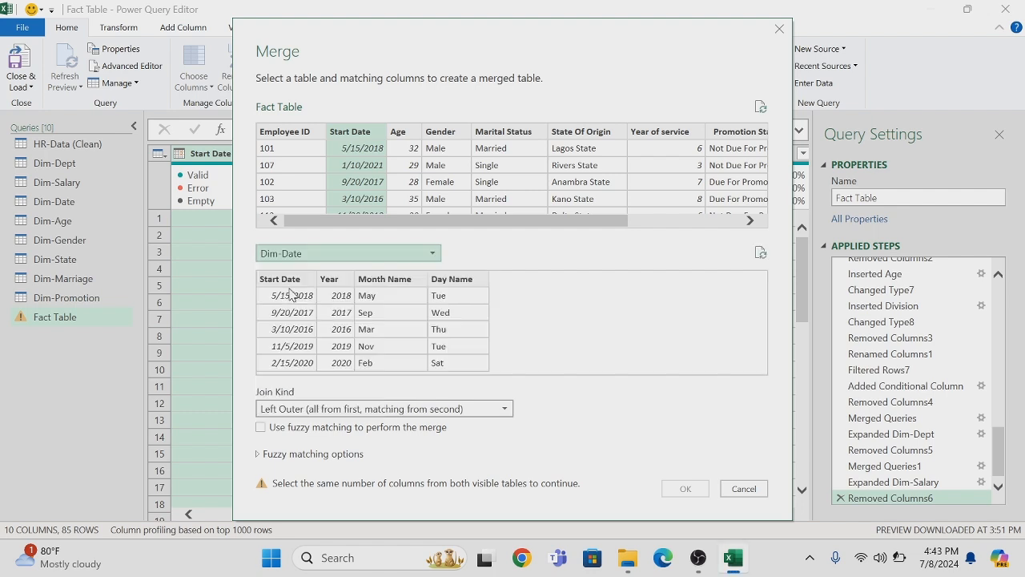
{"action": "left_click", "coordinate": [295, 282]}
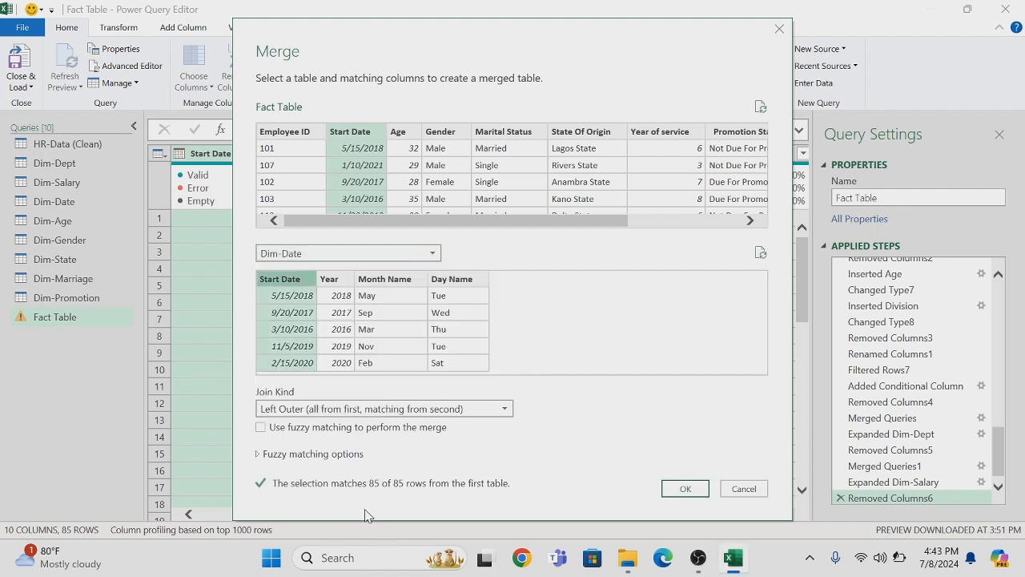
{"action": "left_click", "coordinate": [687, 490]}
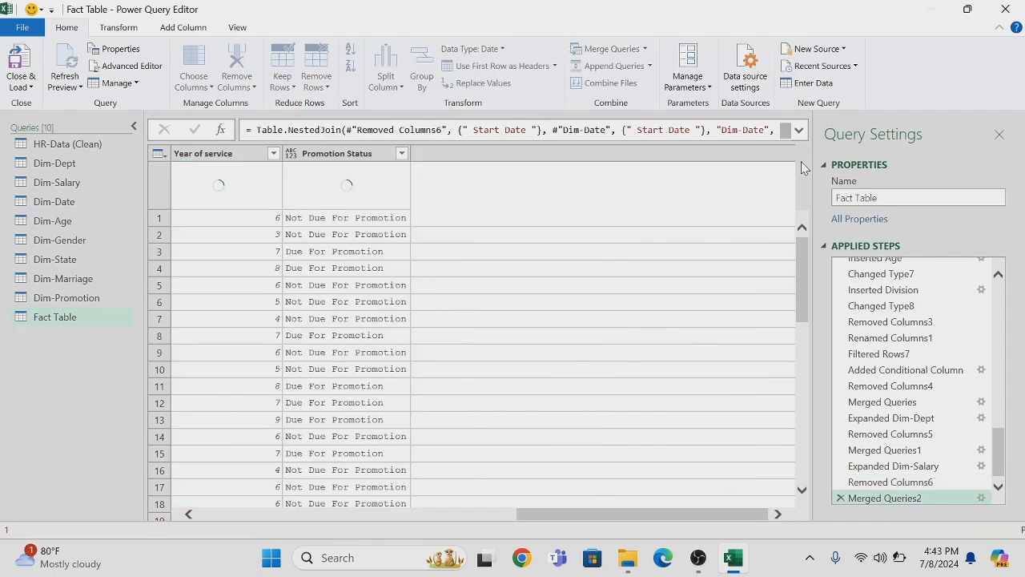
Expand the merged Dim-Date column to only Start Date, leaving out the year, month name and day name columns
{"action": "left_click", "coordinate": [786, 153]}
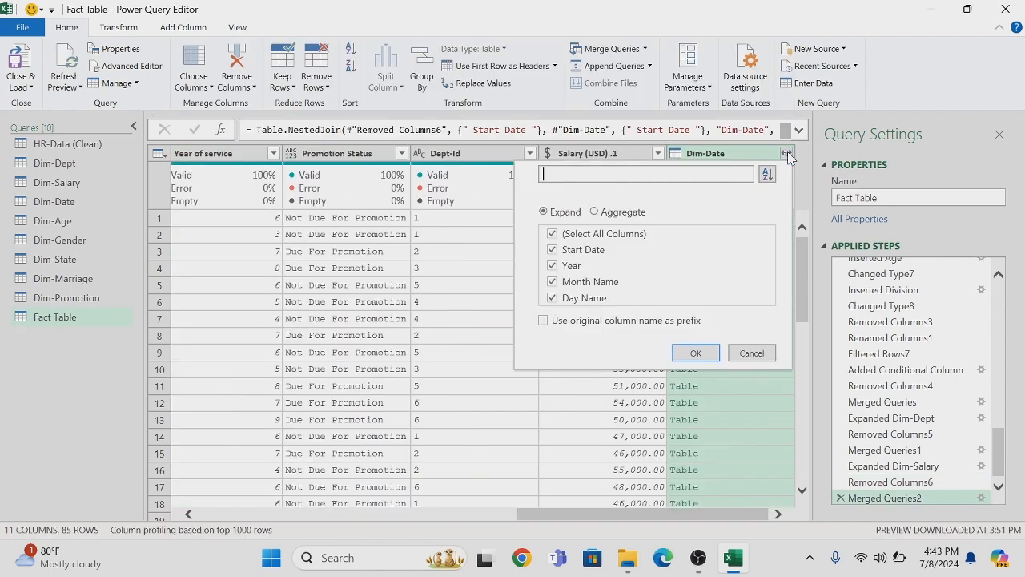
{"action": "left_click", "coordinate": [552, 234]}
{"action": "left_click", "coordinate": [553, 252]}
{"action": "left_click", "coordinate": [680, 357]}
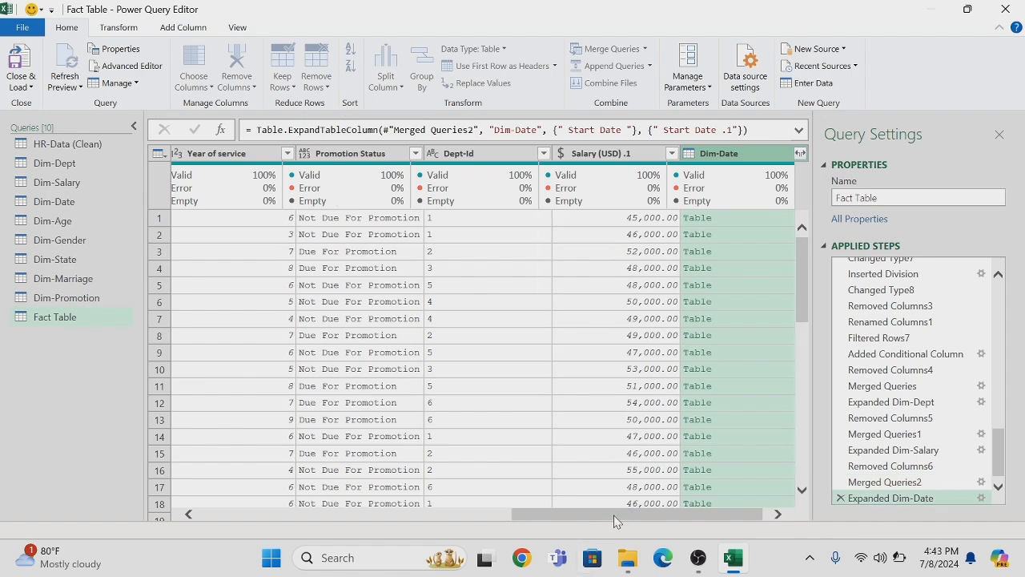
Remove the original Start Date column that follows Employee ID in the Fact Table
{"action": "left_click_drag", "start_coordinate": [615, 522], "coordinate": [241, 517]}
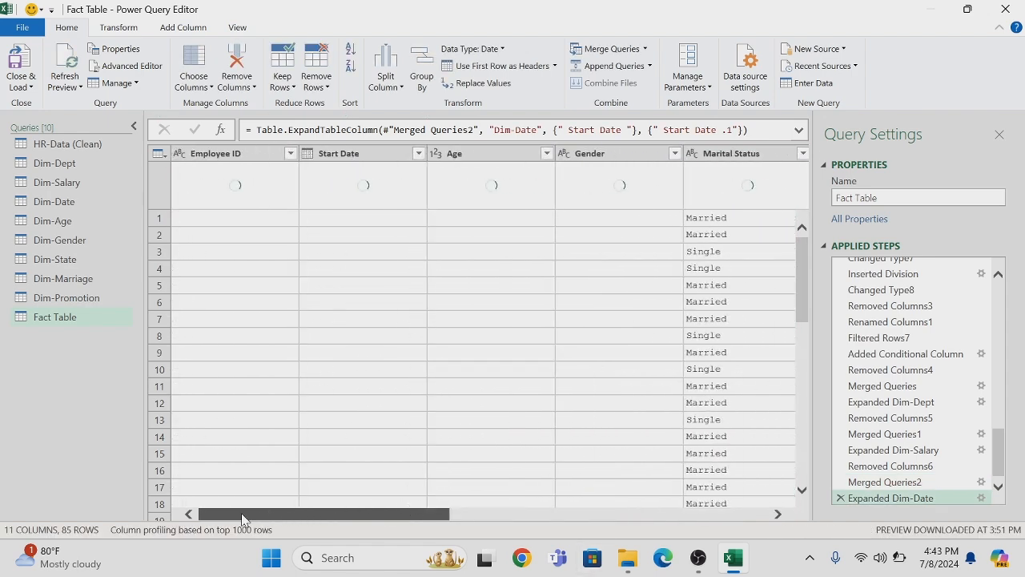
{"action": "right_click", "coordinate": [326, 157]}
{"action": "key", "text": "Escape"}
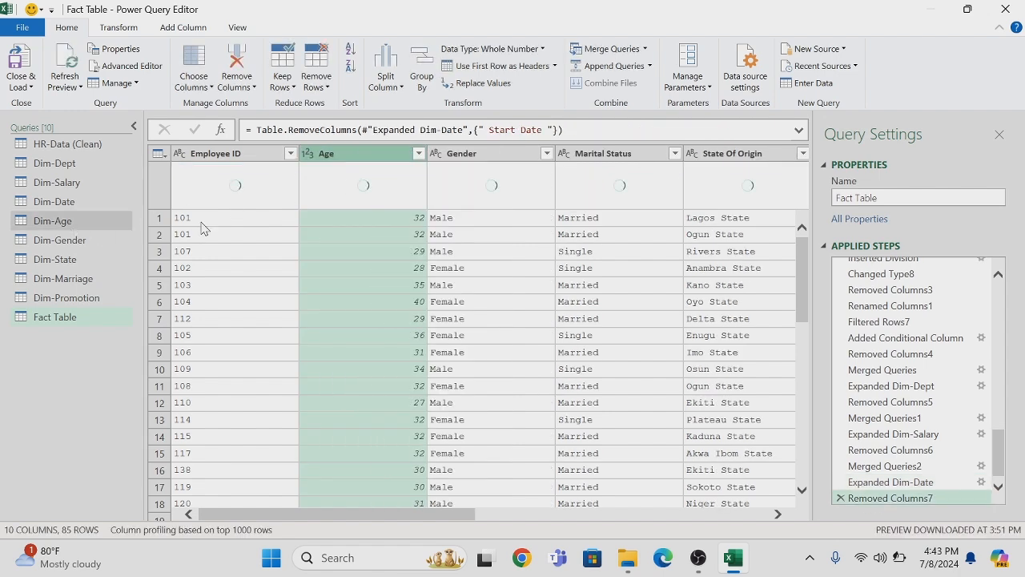
Merge the Fact Table with Dim-Age by matching their Age columns, using a left outer join
{"action": "left_click", "coordinate": [644, 50]}
{"action": "left_click", "coordinate": [588, 66]}
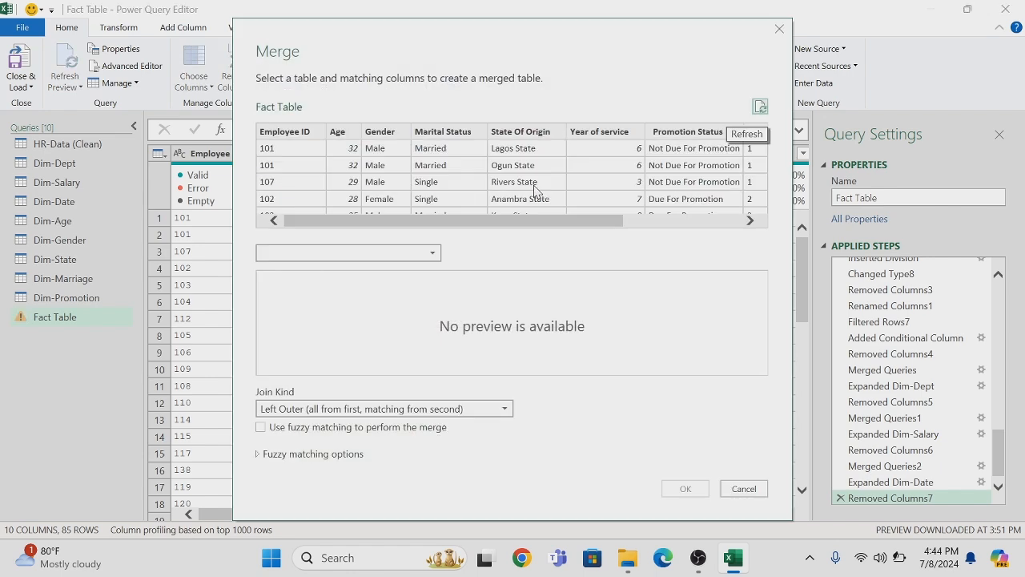
{"action": "left_click", "coordinate": [345, 133]}
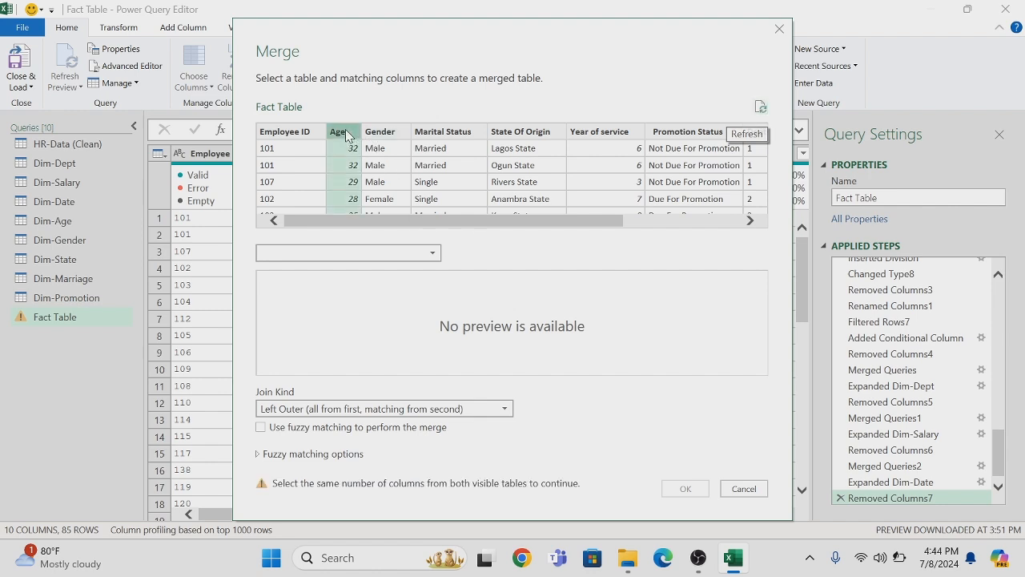
{"action": "left_click", "coordinate": [436, 254]}
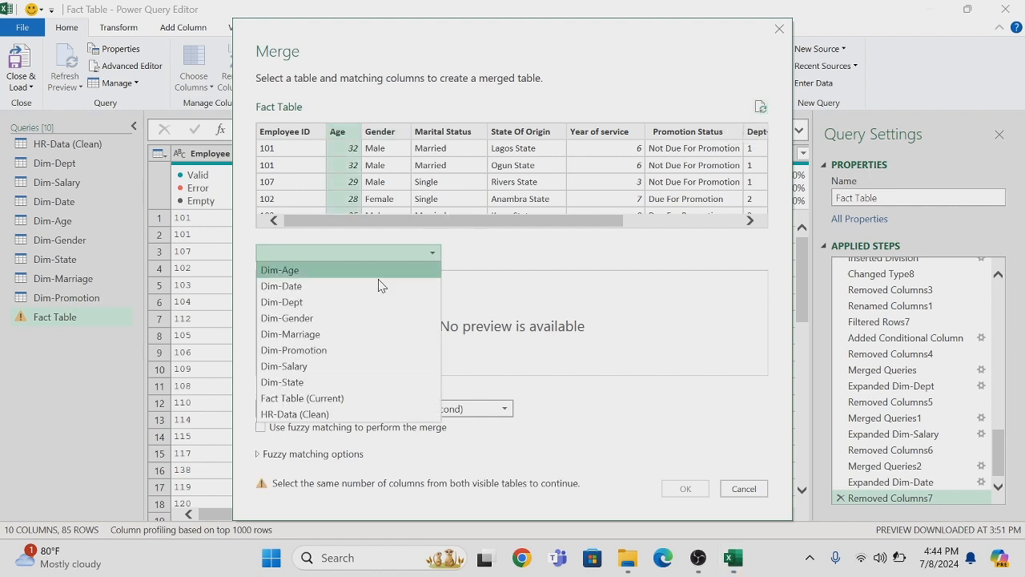
{"action": "left_click", "coordinate": [303, 273]}
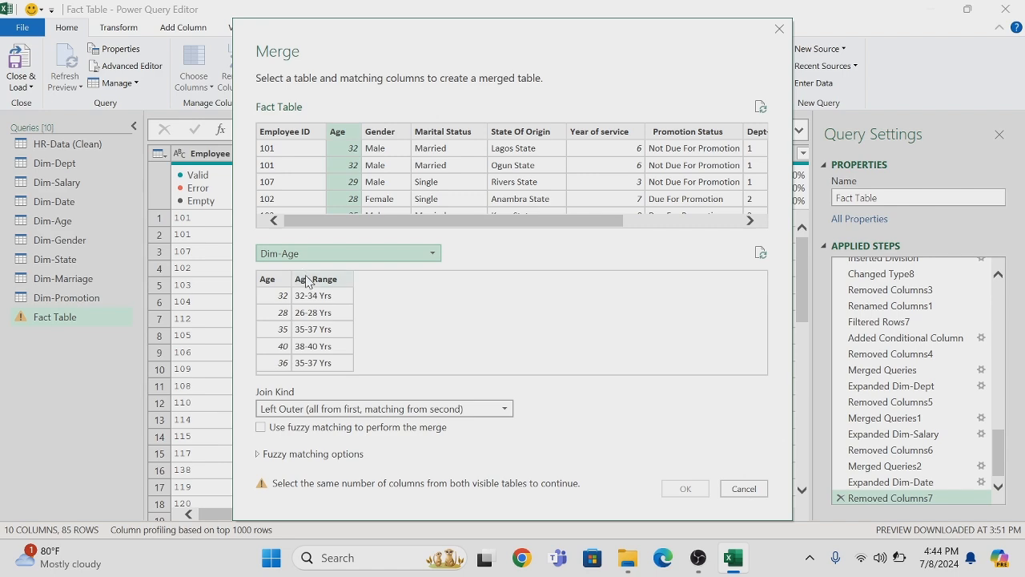
{"action": "left_click", "coordinate": [272, 282]}
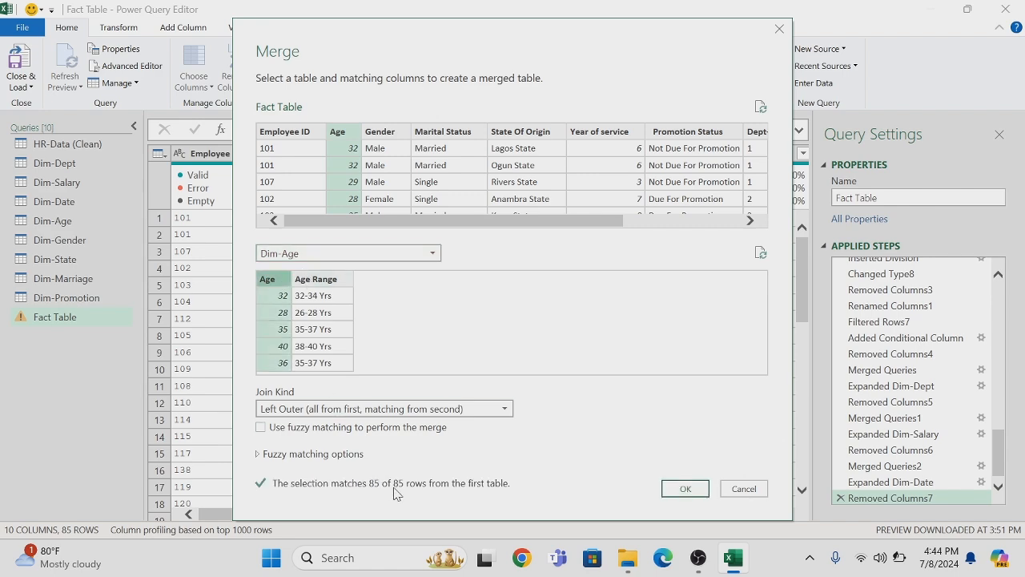
{"action": "left_click", "coordinate": [685, 489]}
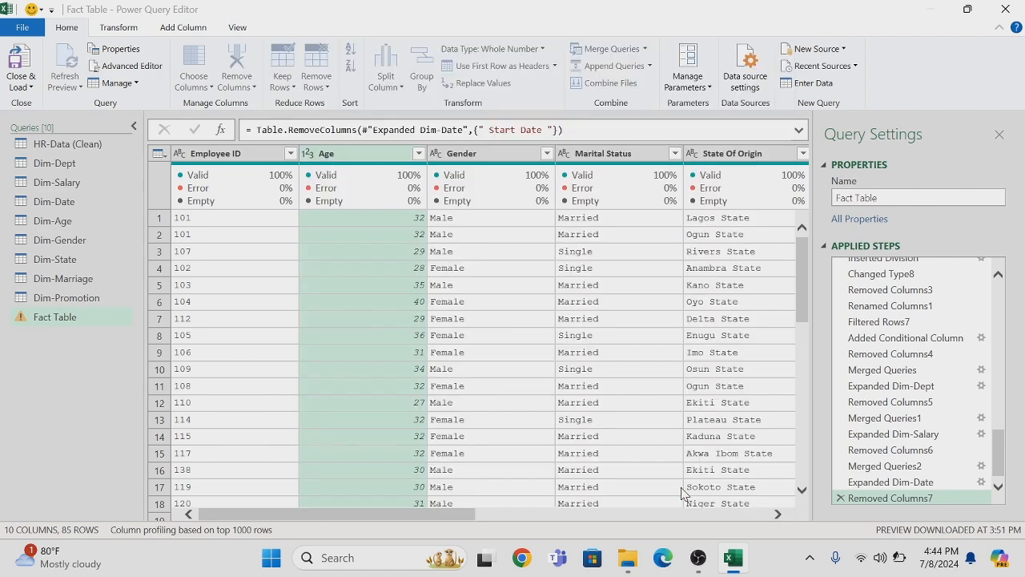
Expand the merged Dim-Age column to only Age, leaving out Age Range
{"action": "left_click", "coordinate": [787, 153]}
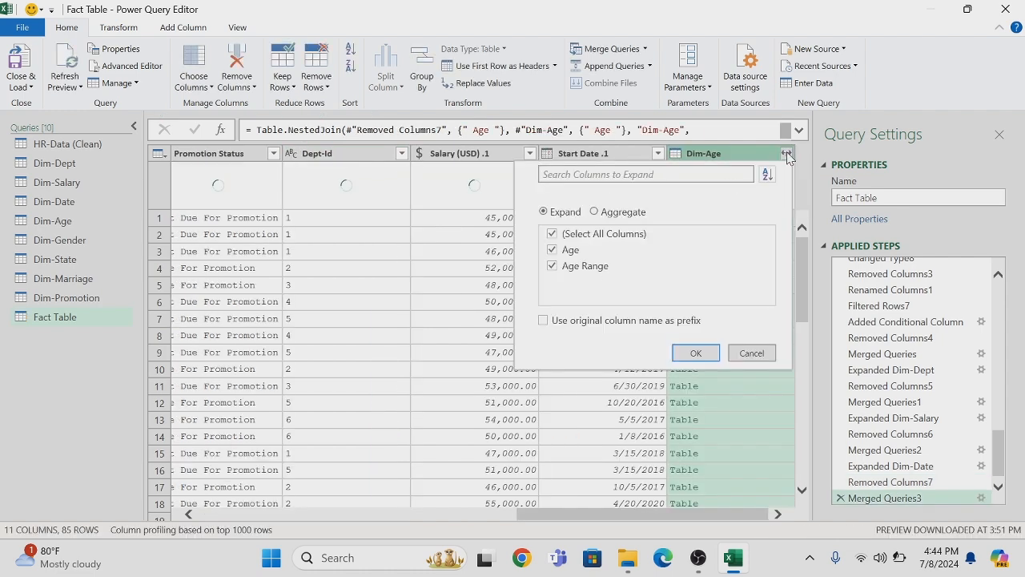
{"action": "left_click", "coordinate": [552, 234]}
{"action": "left_click", "coordinate": [552, 251]}
{"action": "left_click", "coordinate": [695, 355]}
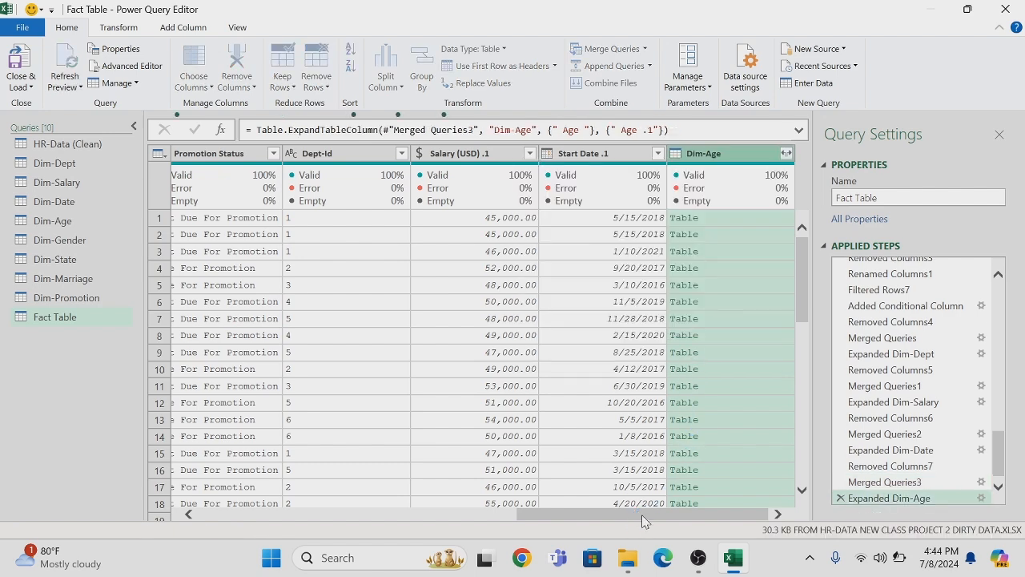
Remove the original Age column that precedes Gender in the Fact Table
{"action": "left_click_drag", "start_coordinate": [643, 516], "coordinate": [300, 531]}
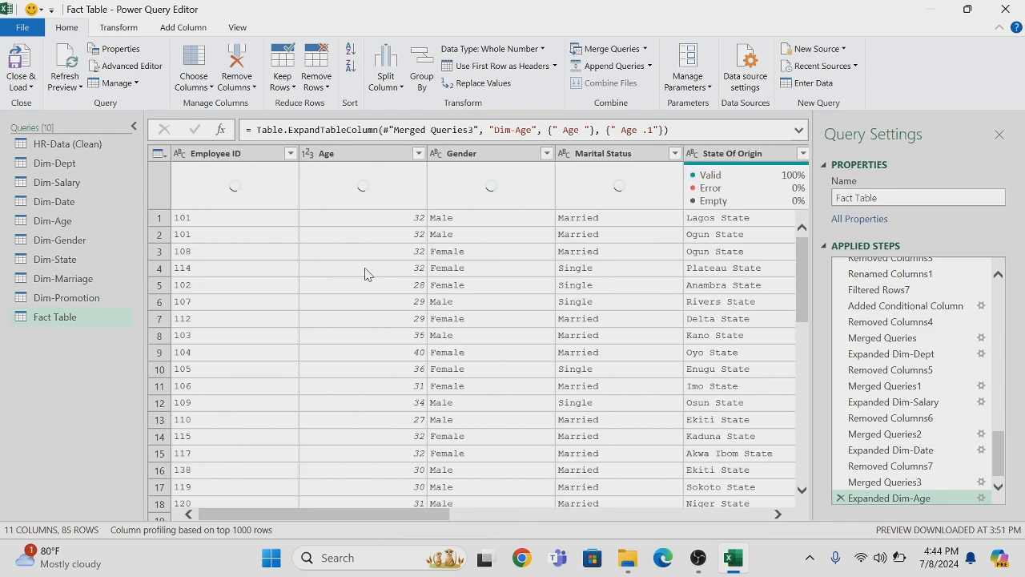
{"action": "right_click", "coordinate": [362, 154]}
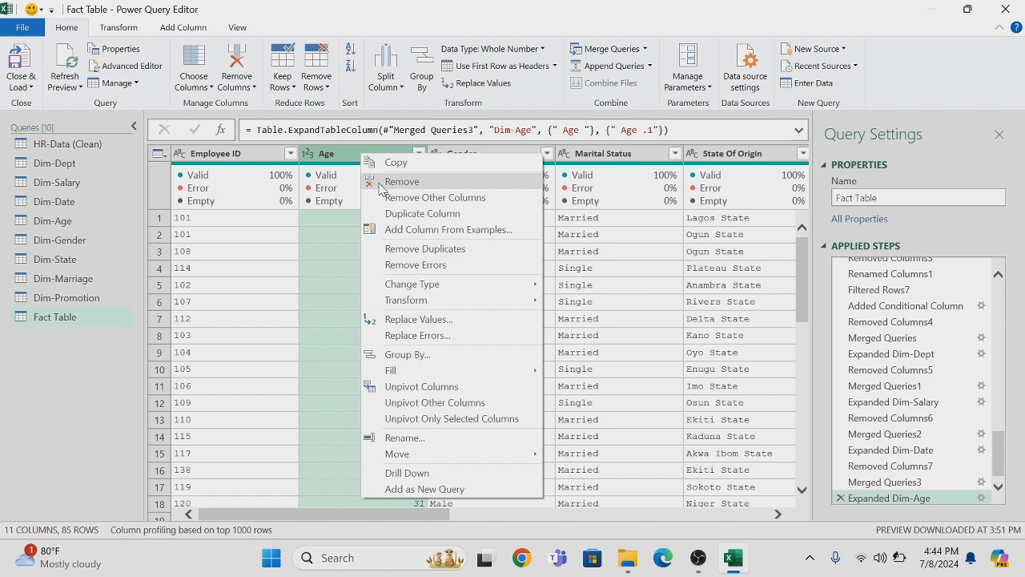
{"action": "left_click", "coordinate": [378, 182]}
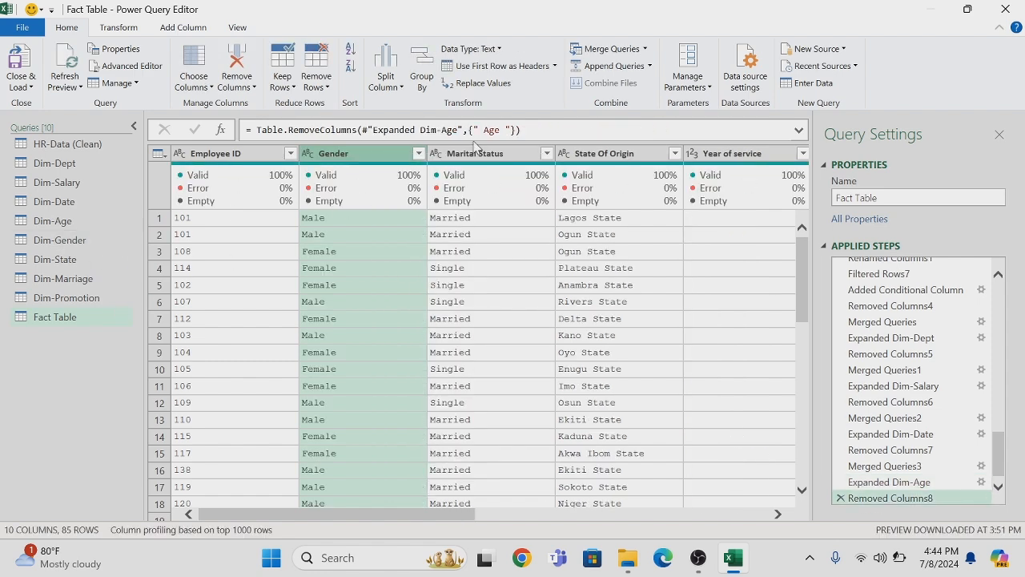
Merge the Fact Table with Dim-Gender by matching their Gender columns, using a left outer join
{"action": "left_click", "coordinate": [645, 50]}
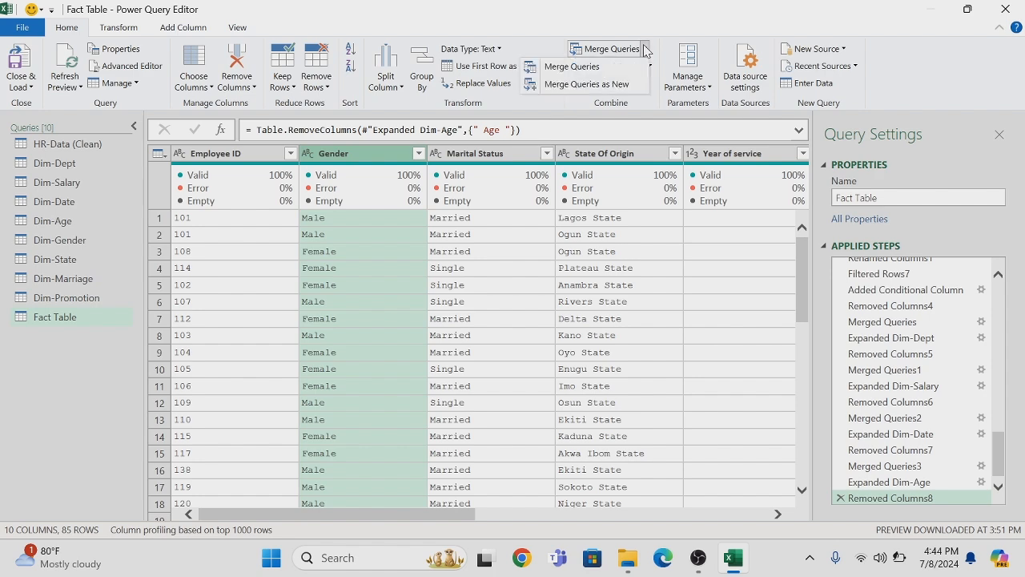
{"action": "left_click", "coordinate": [597, 64]}
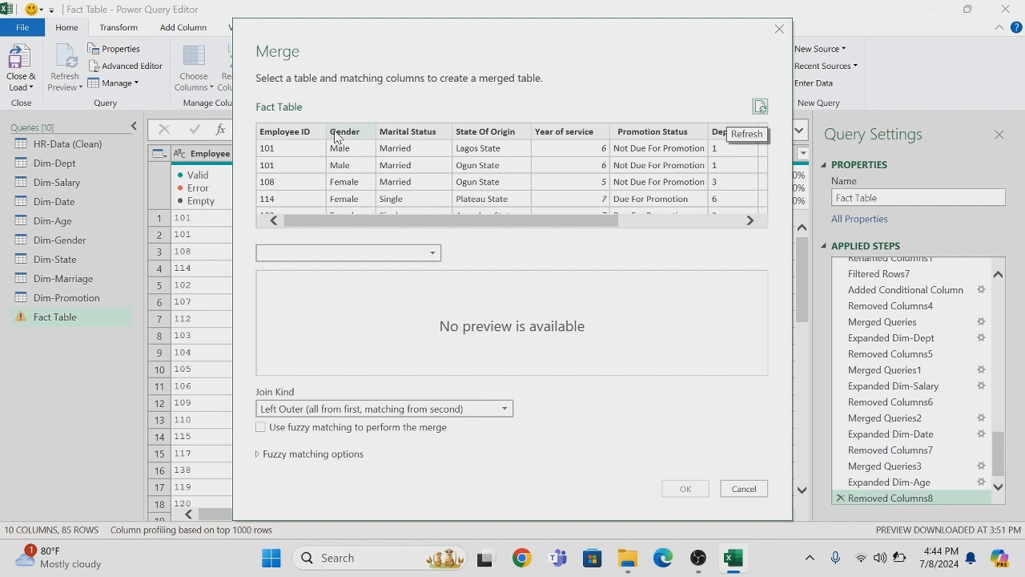
{"action": "left_click", "coordinate": [335, 133]}
{"action": "left_click", "coordinate": [430, 255]}
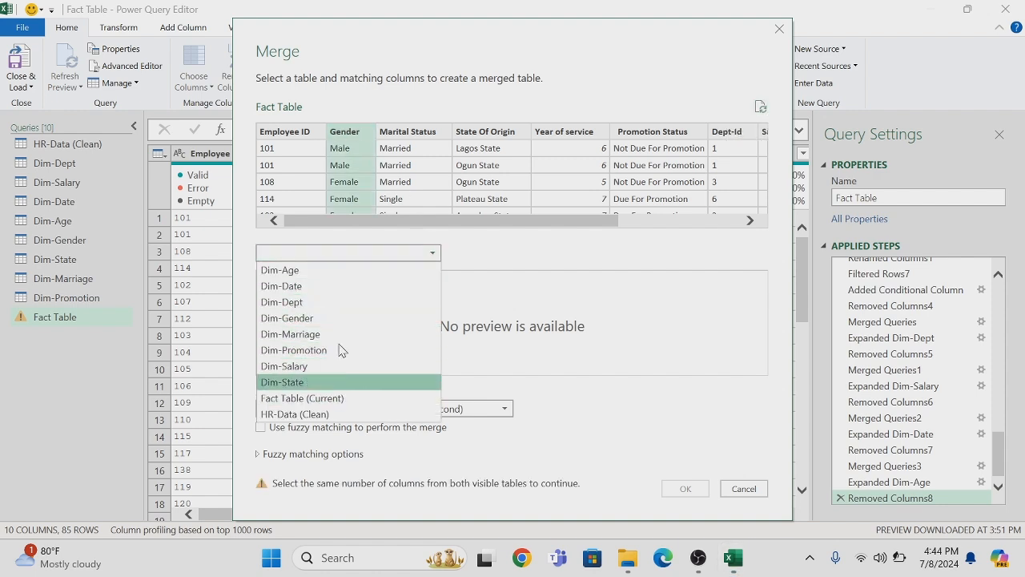
{"action": "left_click", "coordinate": [309, 319]}
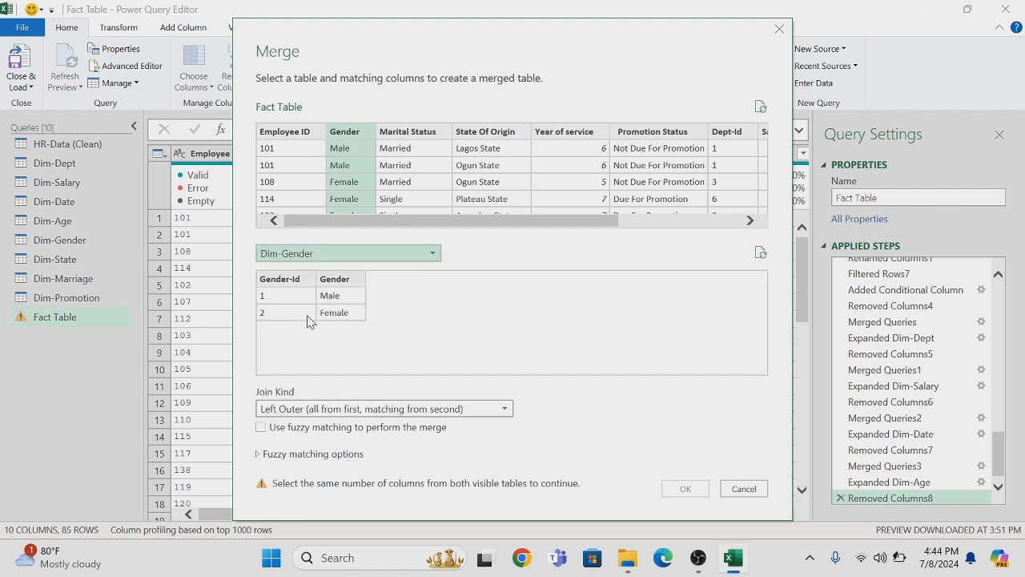
{"action": "left_click", "coordinate": [330, 280]}
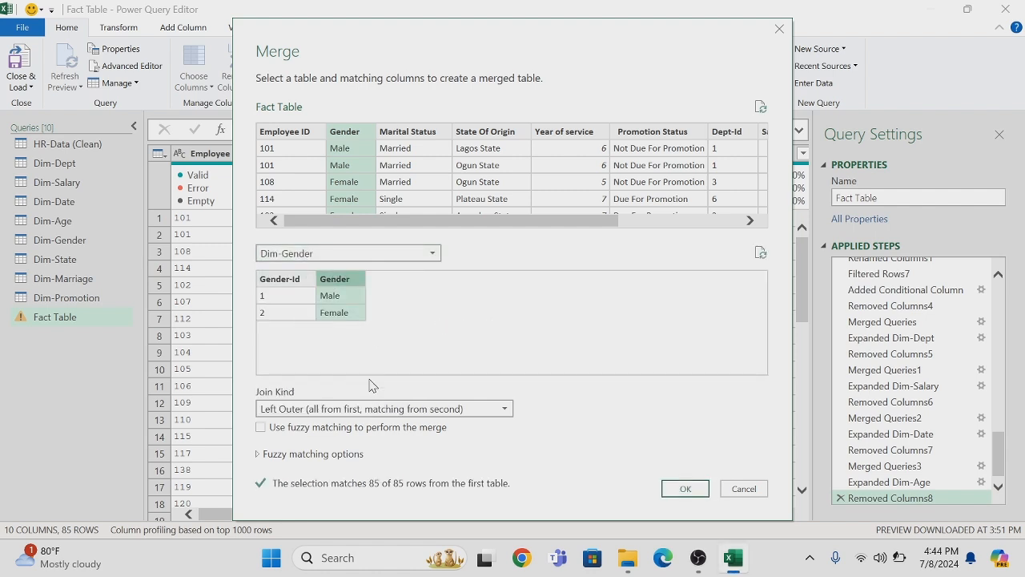
{"action": "left_click", "coordinate": [682, 489]}
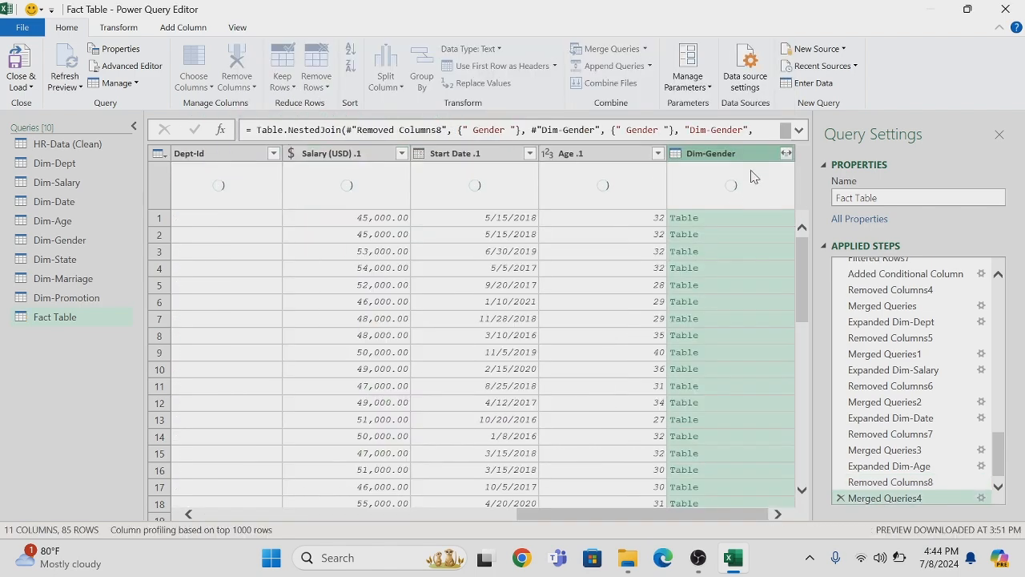
Expand the merged Dim-Gender column to only Gender-Id, leaving out Gender
{"action": "left_click", "coordinate": [787, 154]}
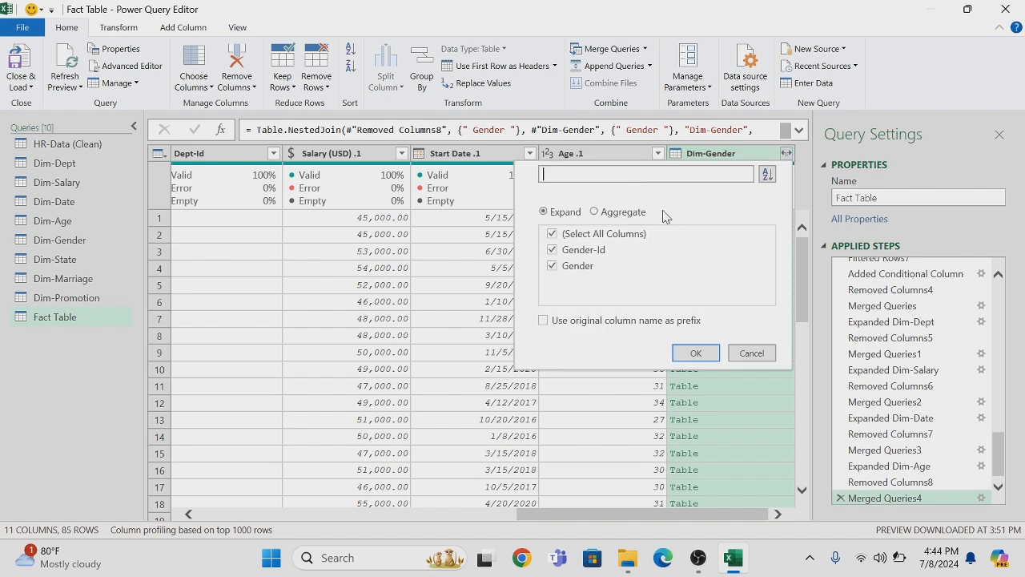
{"action": "left_click", "coordinate": [551, 252]}
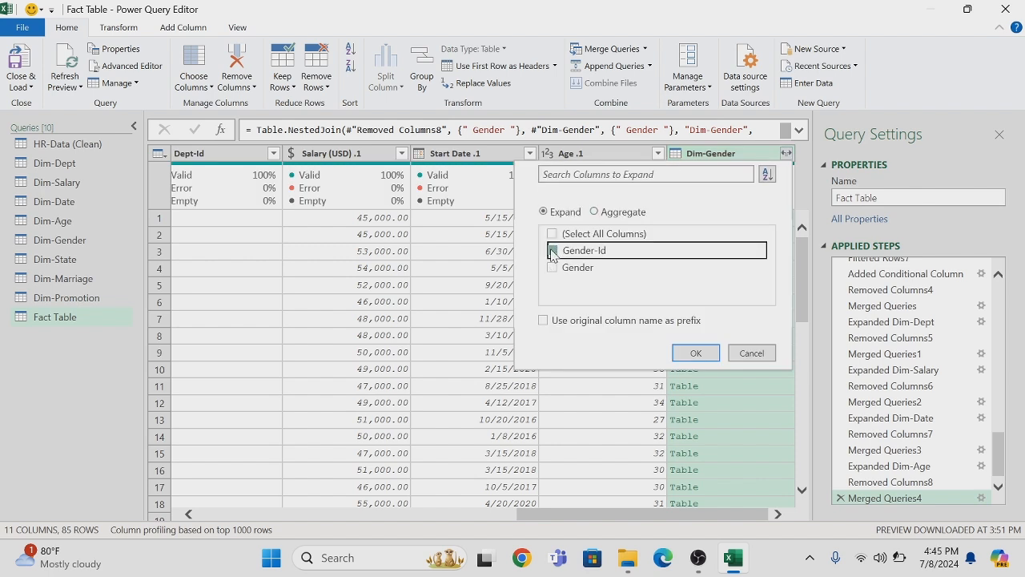
{"action": "left_click", "coordinate": [700, 357]}
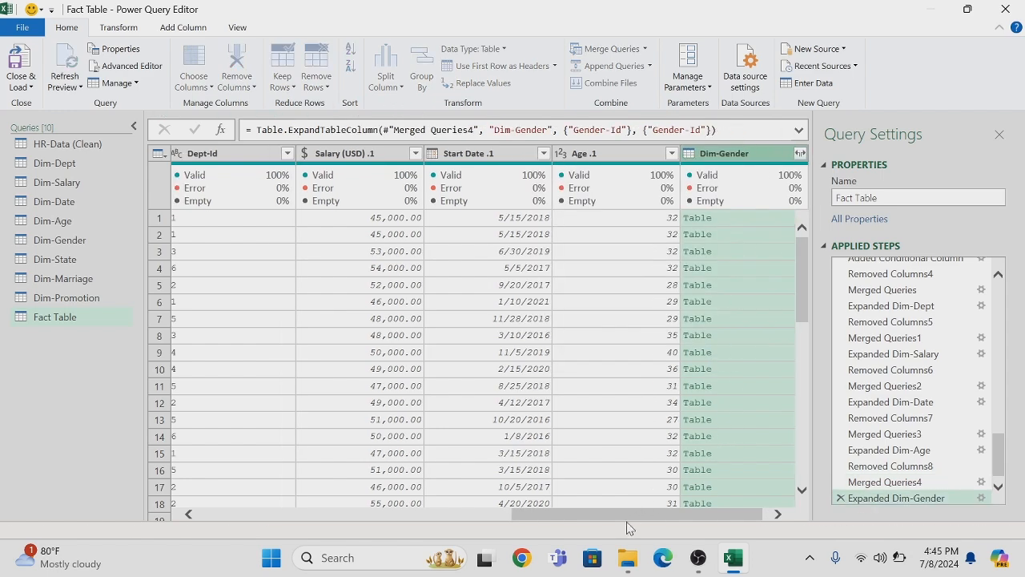
Remove the original Gender column that precedes Marital Status in the Fact Table
{"action": "left_click_drag", "start_coordinate": [625, 513], "coordinate": [311, 503]}
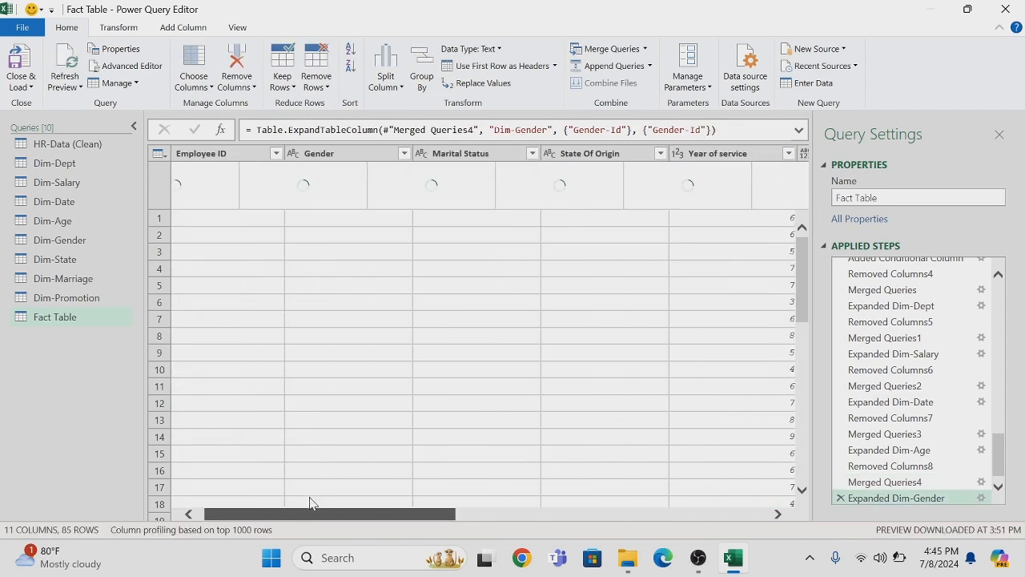
{"action": "right_click", "coordinate": [340, 163]}
{"action": "left_click", "coordinate": [362, 191]}
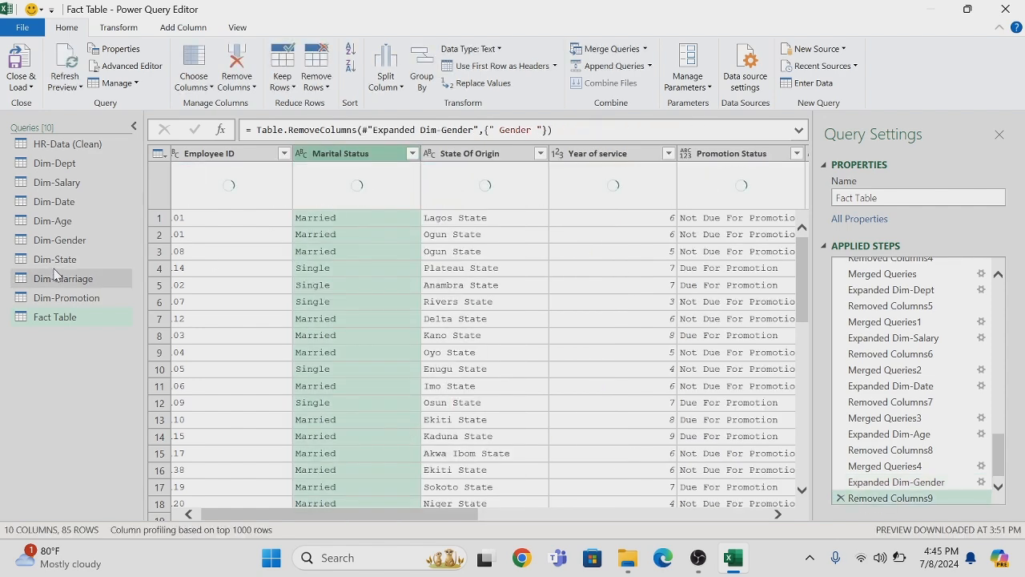
Merge the Fact Table with Dim-State by matching their State Of Origin columns, using a left outer join
{"action": "left_click", "coordinate": [645, 49]}
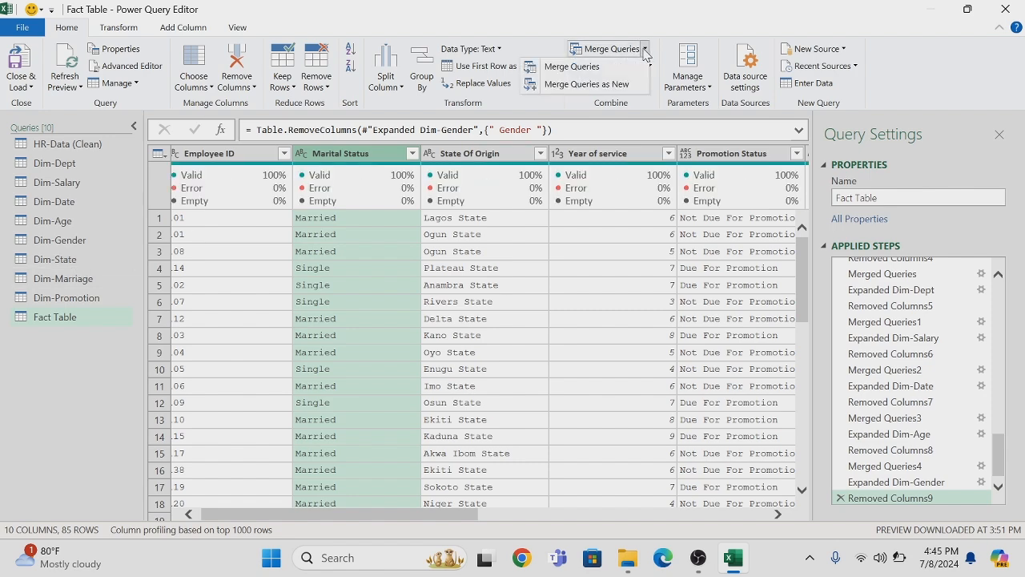
{"action": "left_click", "coordinate": [595, 71]}
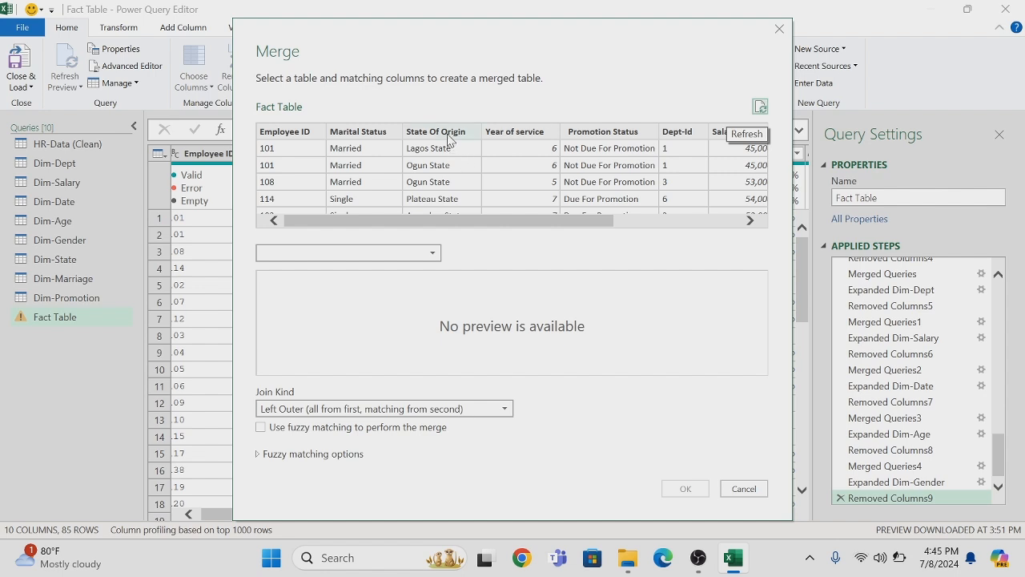
{"action": "left_click", "coordinate": [449, 138]}
{"action": "left_click", "coordinate": [432, 254]}
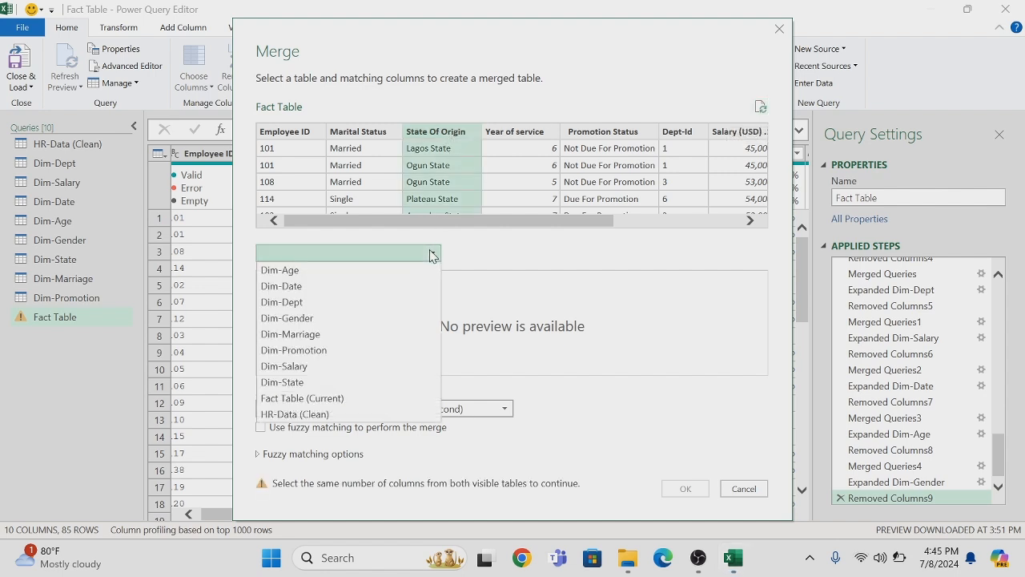
{"action": "left_click", "coordinate": [302, 383]}
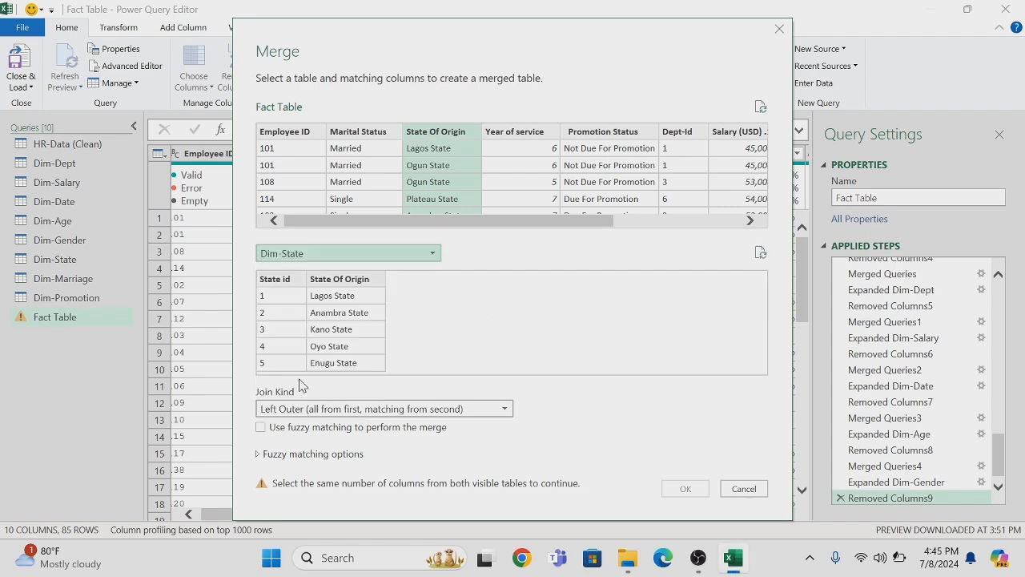
{"action": "left_click", "coordinate": [336, 281]}
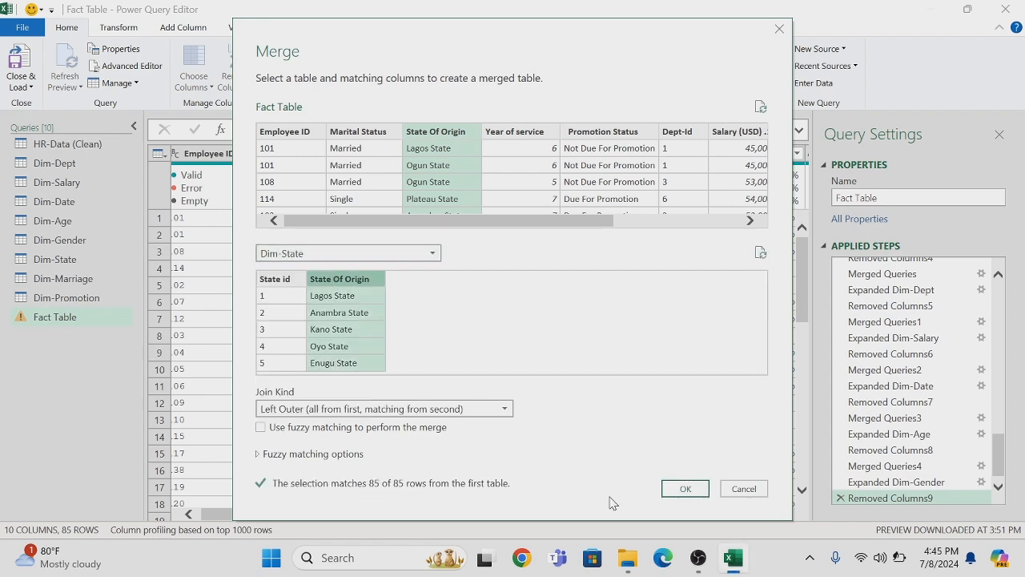
{"action": "left_click", "coordinate": [685, 488]}
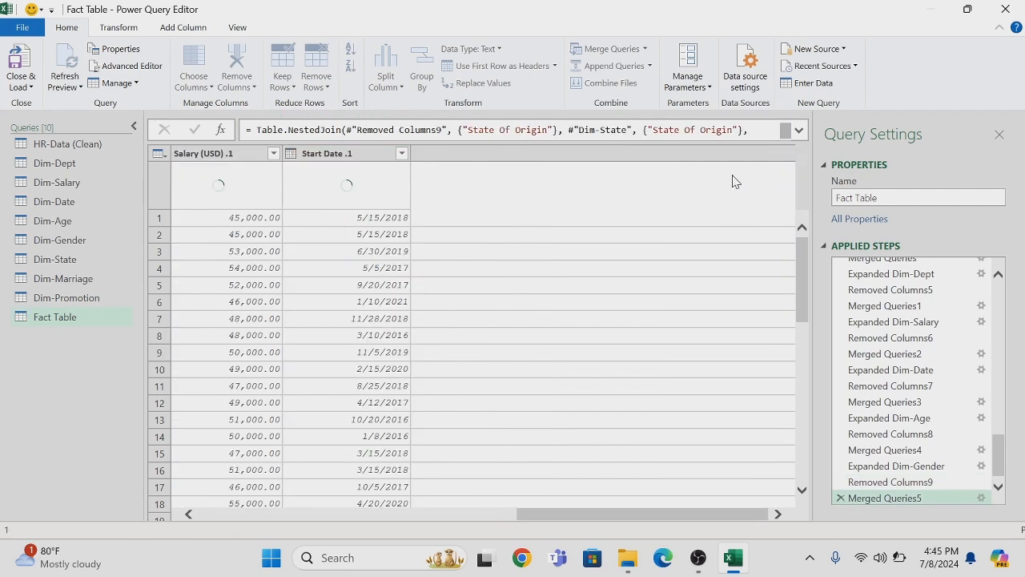
Expand the merged Dim-State column to only State id, leaving out State Of Origin
{"action": "left_click", "coordinate": [787, 154]}
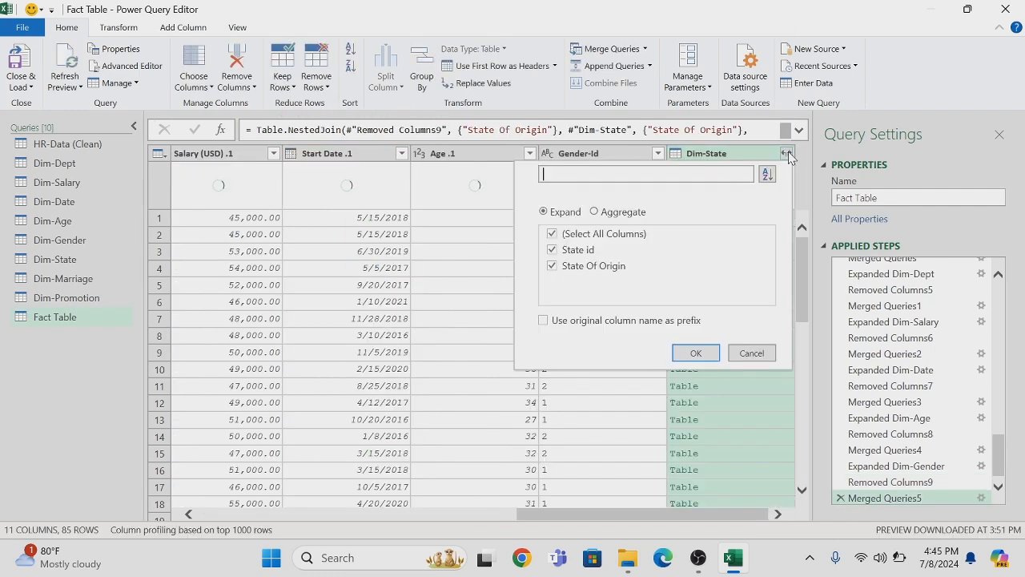
{"action": "left_click", "coordinate": [552, 234]}
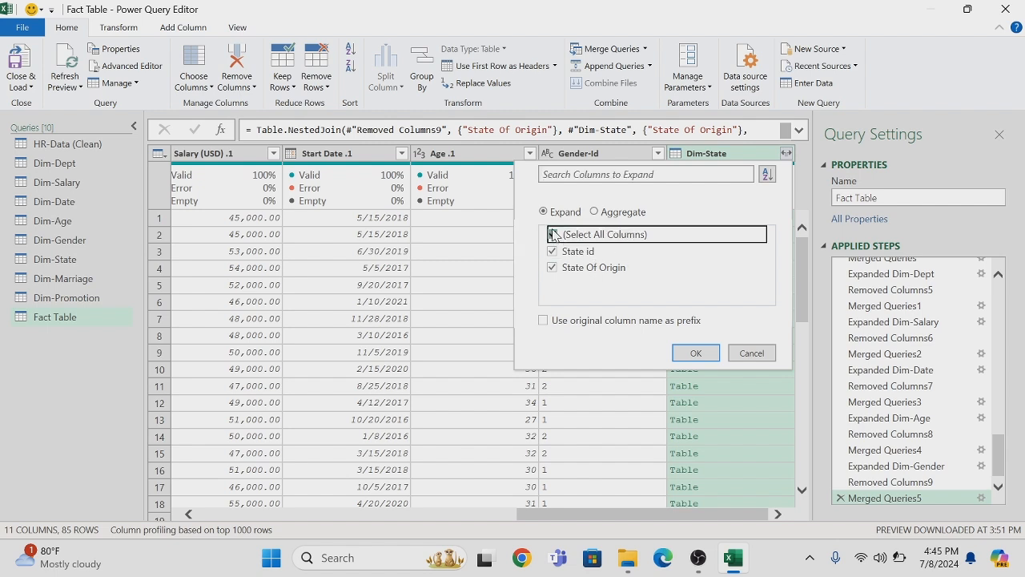
{"action": "left_click", "coordinate": [552, 252]}
{"action": "left_click", "coordinate": [708, 358]}
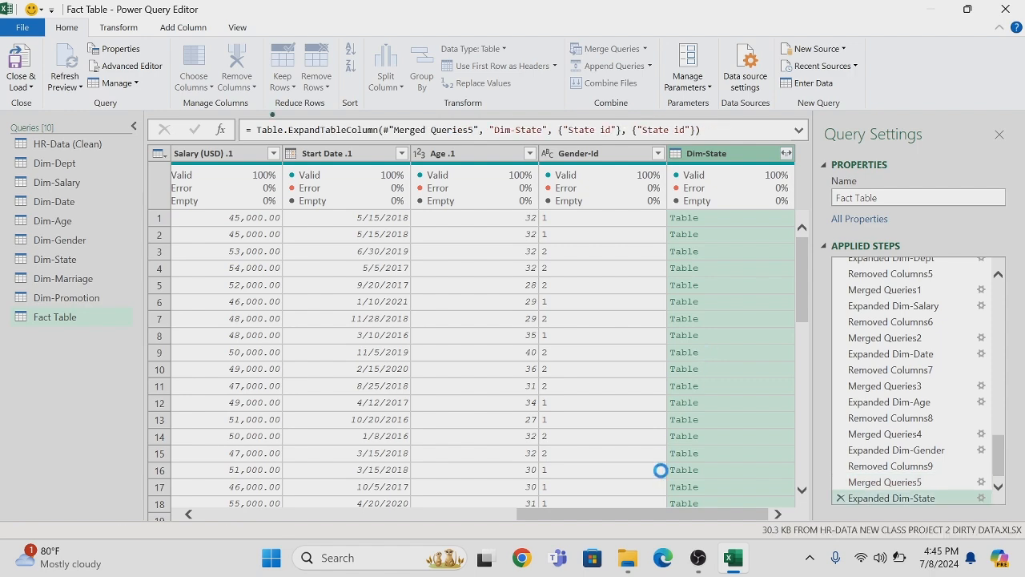
Remove the original State Of Origin column from the Fact Table and set the Promotion Status column's data type to Text
{"action": "left_click_drag", "start_coordinate": [648, 513], "coordinate": [321, 515]}
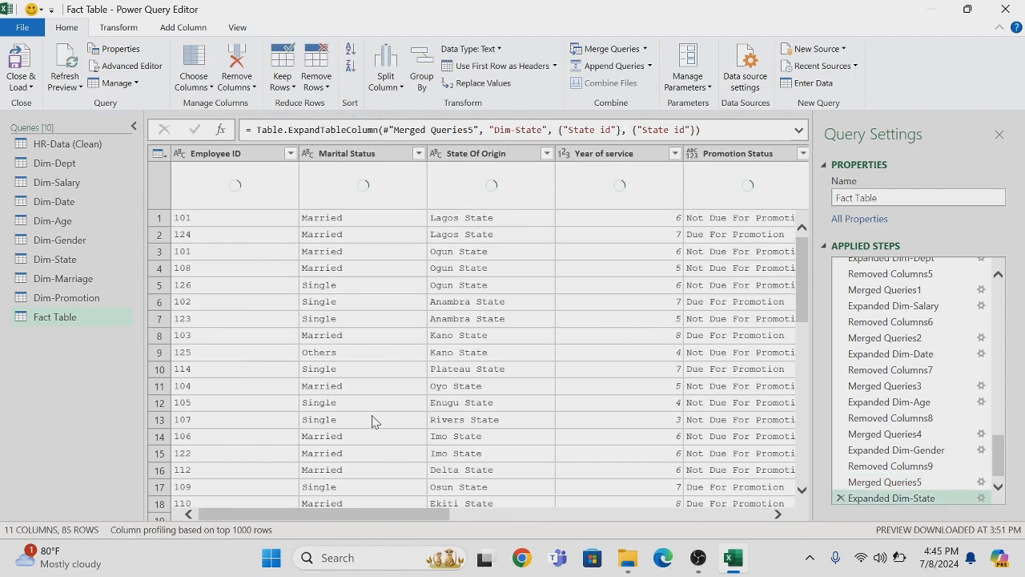
{"action": "right_click", "coordinate": [484, 155]}
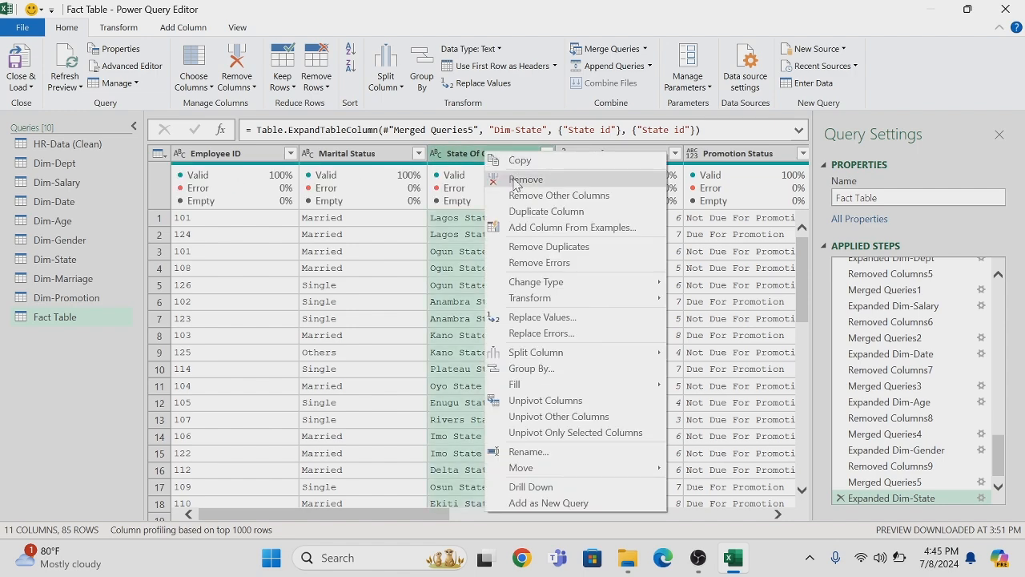
{"action": "left_click", "coordinate": [515, 182]}
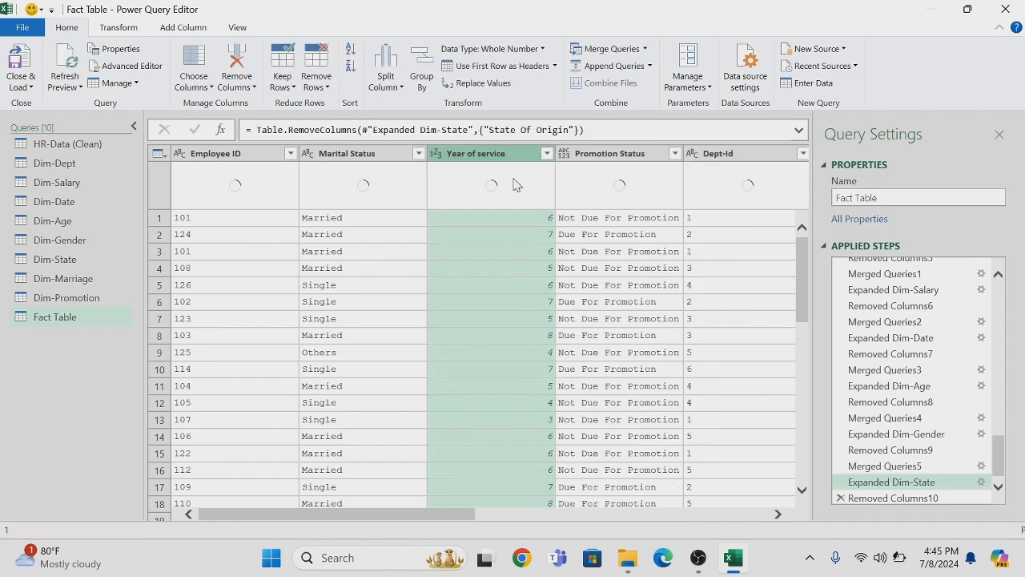
{"action": "left_click", "coordinate": [566, 157]}
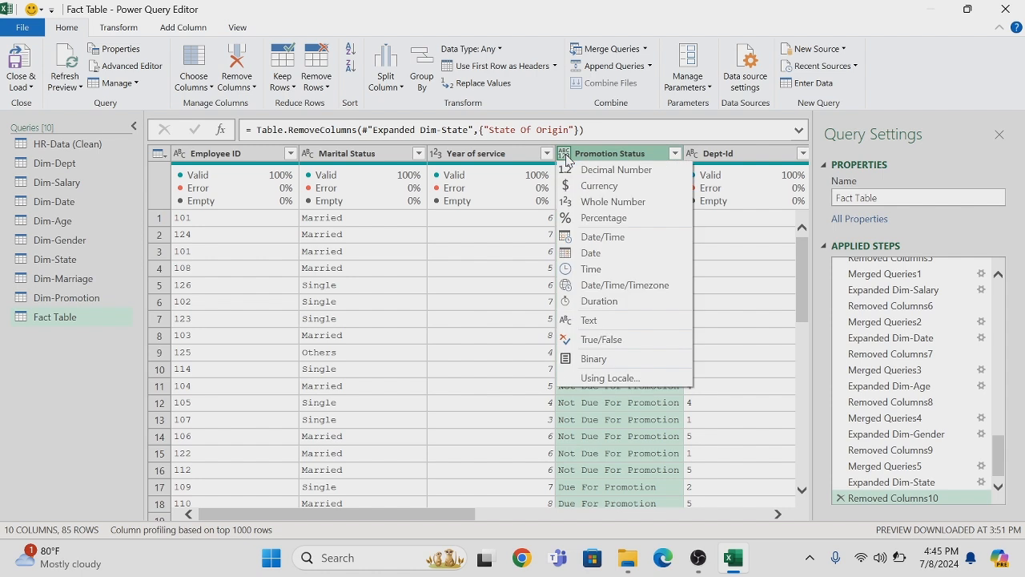
{"action": "left_click", "coordinate": [585, 323]}
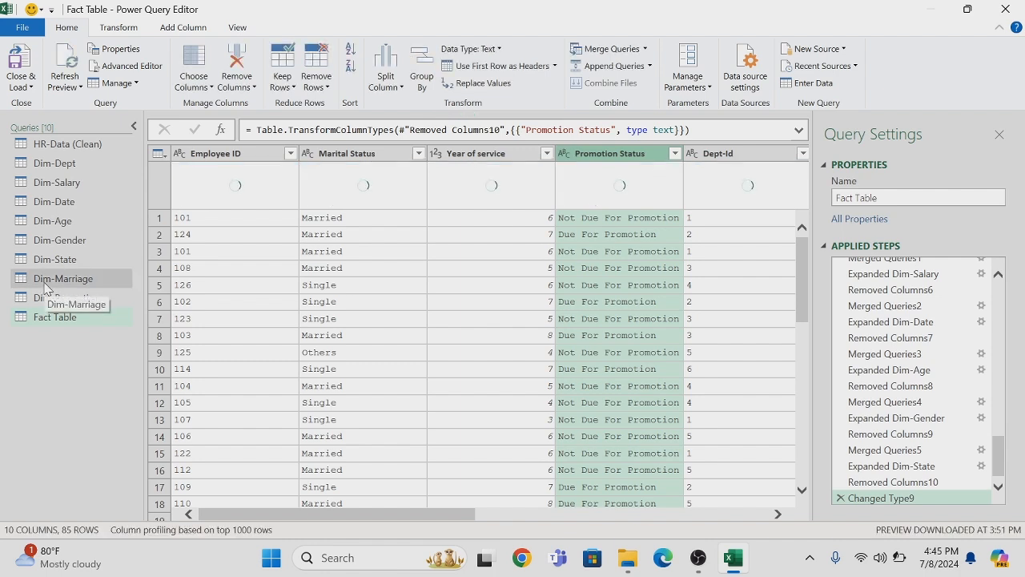
Merge the Fact Table with Dim-Marriage by matching their Marital Status columns, using a left outer join
{"action": "left_click", "coordinate": [645, 50]}
{"action": "left_click", "coordinate": [594, 71]}
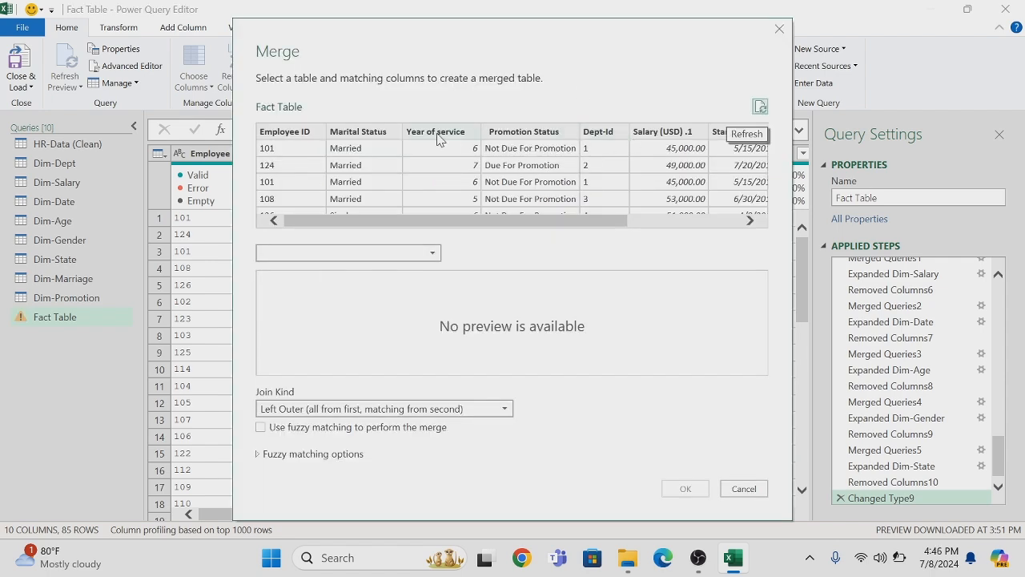
{"action": "left_click", "coordinate": [374, 133]}
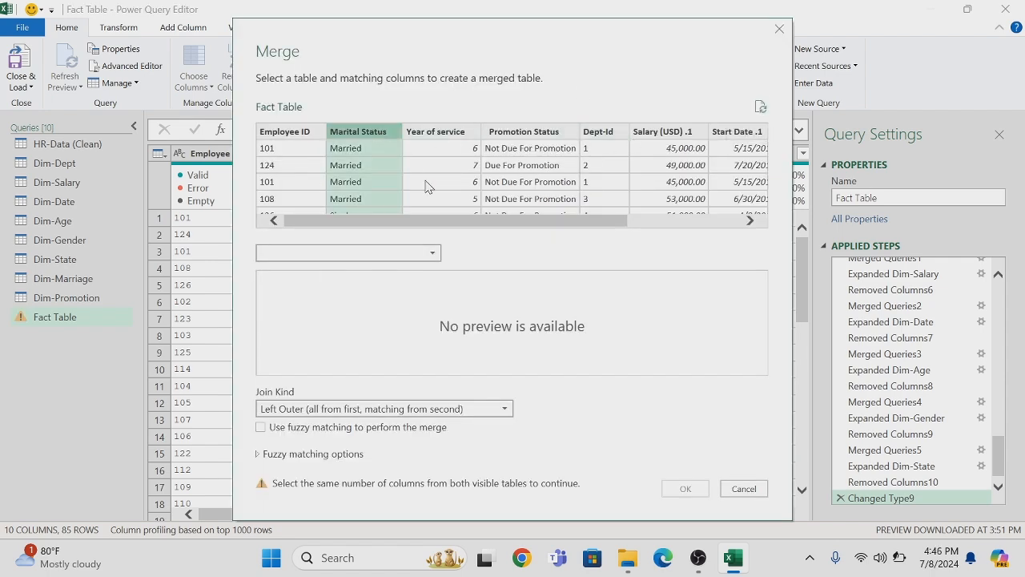
{"action": "left_click", "coordinate": [434, 255]}
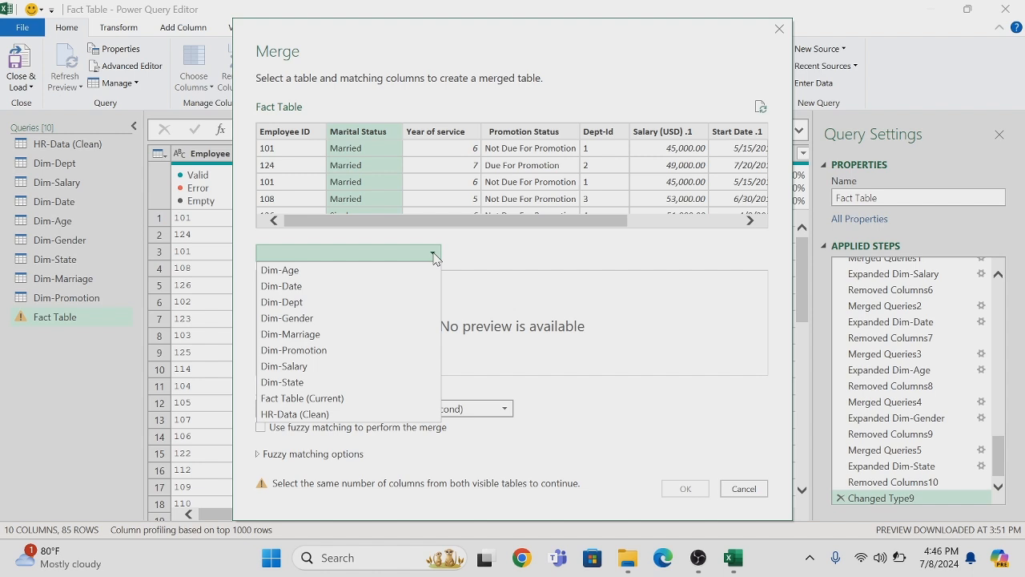
{"action": "left_click", "coordinate": [296, 339]}
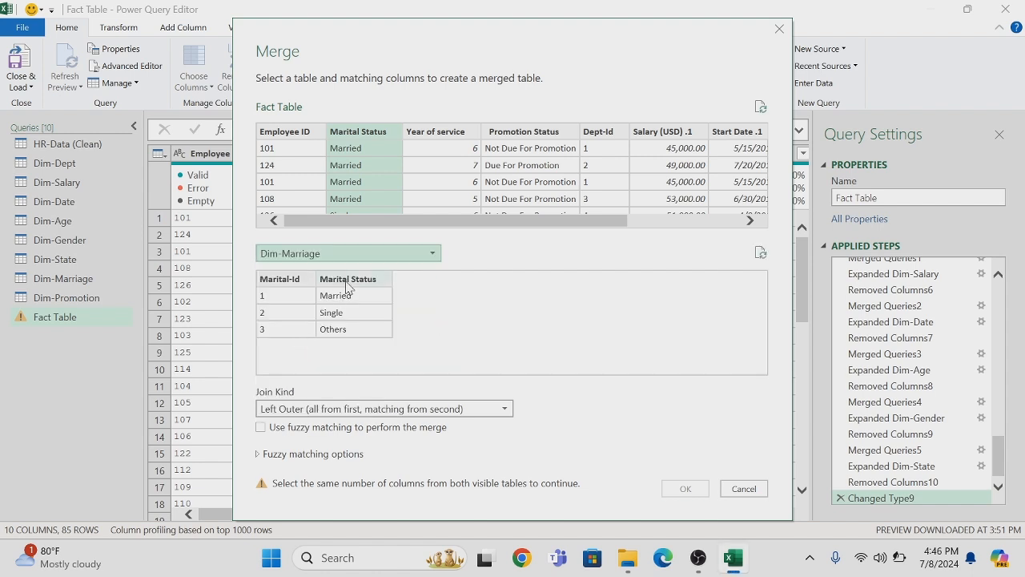
{"action": "left_click", "coordinate": [349, 280]}
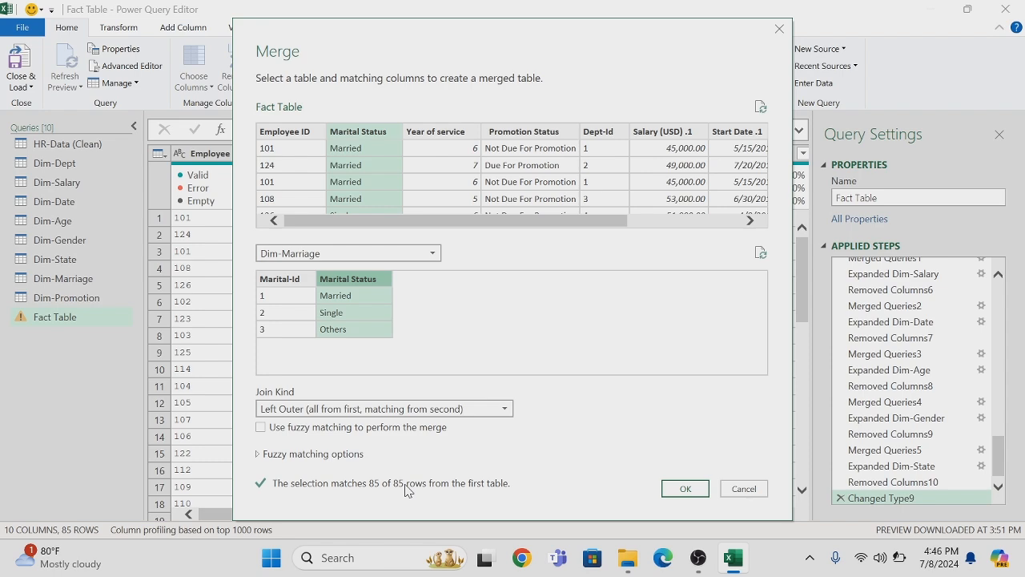
{"action": "left_click", "coordinate": [680, 489]}
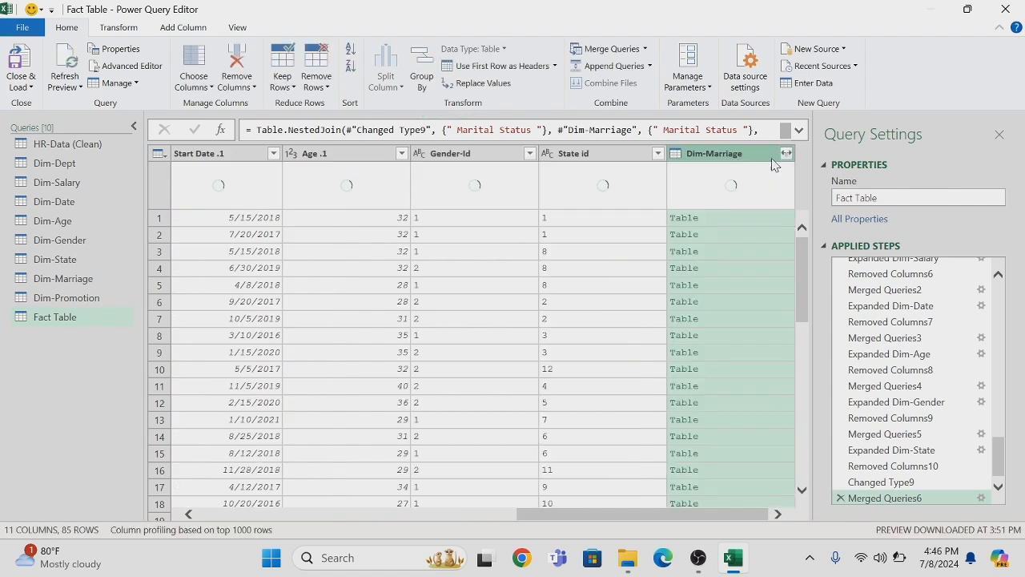
Expand the merged Dim-Marriage column to only Marital-Id, leaving out Marital Status
{"action": "left_click", "coordinate": [787, 153]}
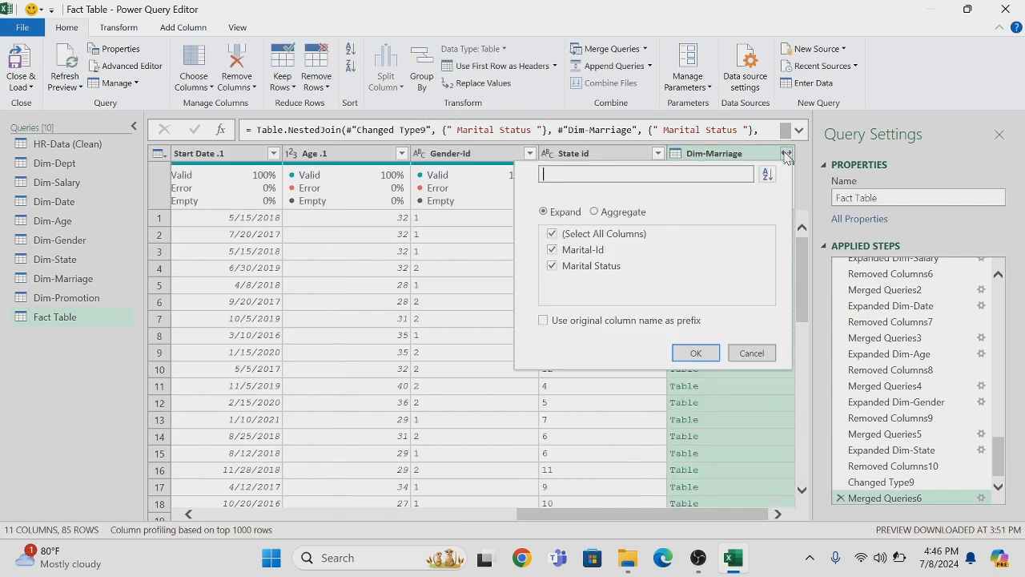
{"action": "left_click", "coordinate": [551, 235]}
{"action": "left_click", "coordinate": [552, 235]}
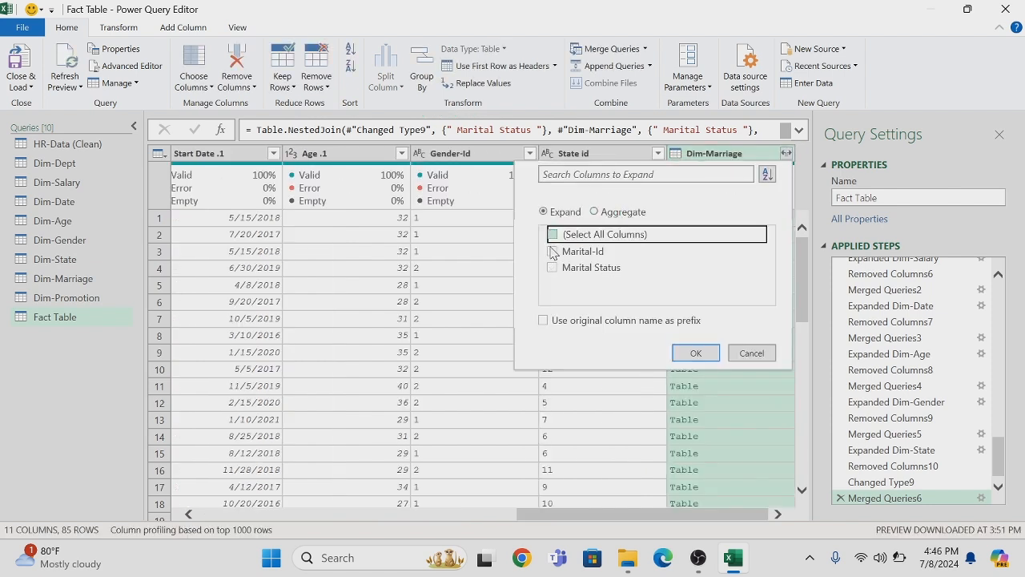
{"action": "left_click", "coordinate": [552, 251]}
{"action": "left_click", "coordinate": [696, 356]}
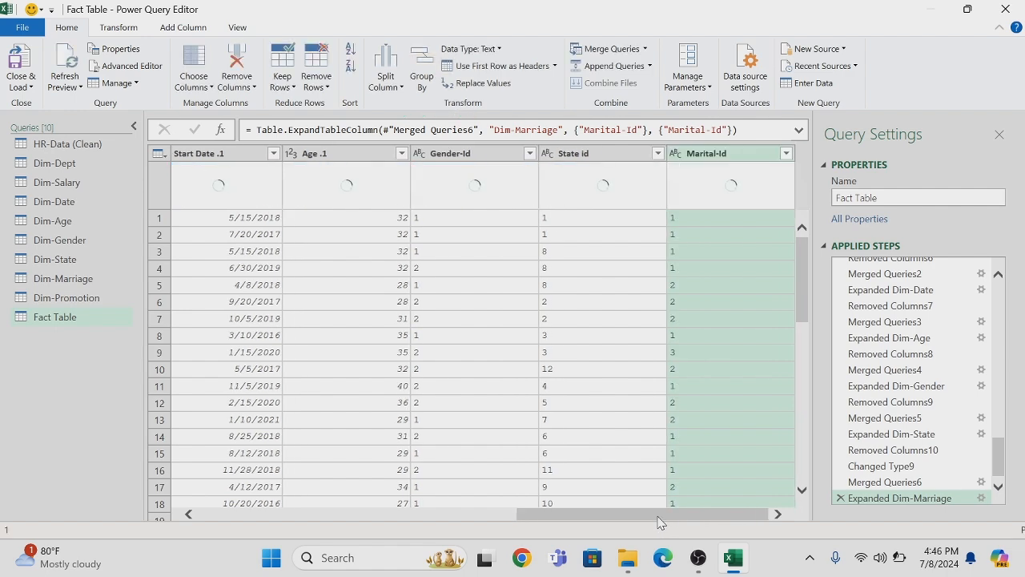
Remove the original Marital Status column that follows Employee ID in the Fact Table
{"action": "left_click_drag", "start_coordinate": [659, 517], "coordinate": [240, 548]}
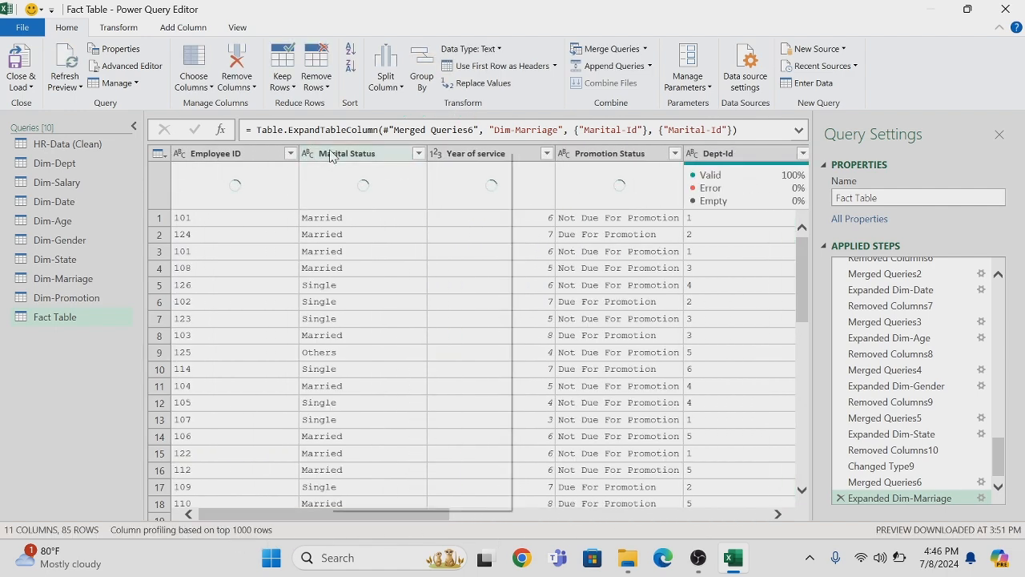
{"action": "right_click", "coordinate": [334, 153]}
{"action": "key", "text": "Escape"}
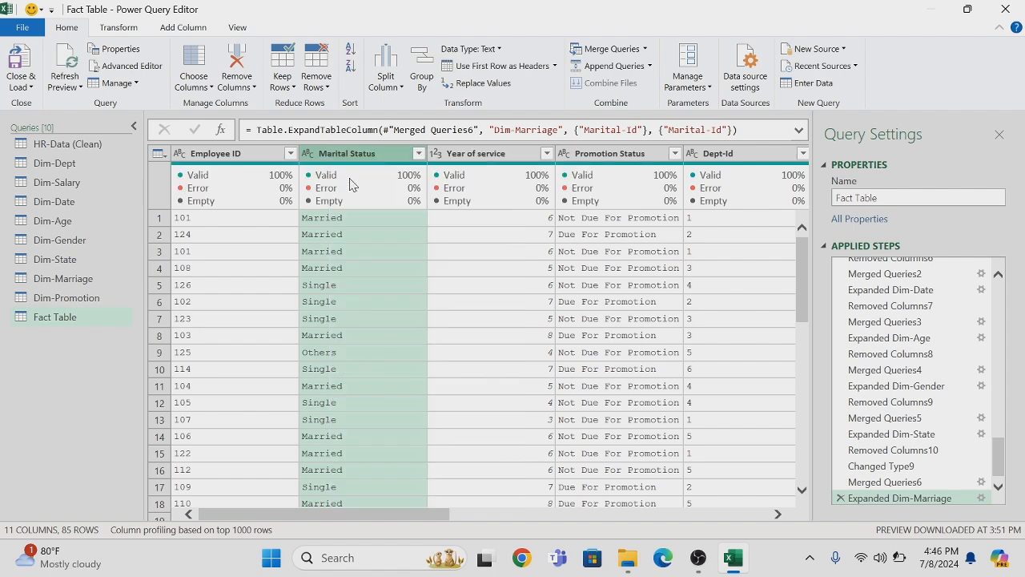
{"action": "key", "text": "Delete"}
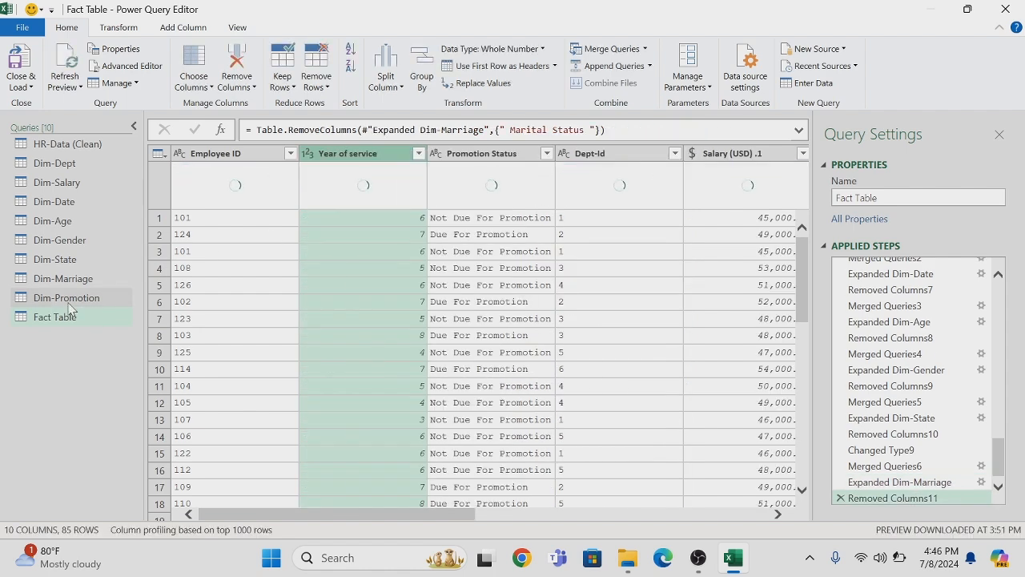
Merge the Fact Table with Dim-Promotion by matching their Promotion Status columns, using a left outer join
{"action": "left_click", "coordinate": [644, 49]}
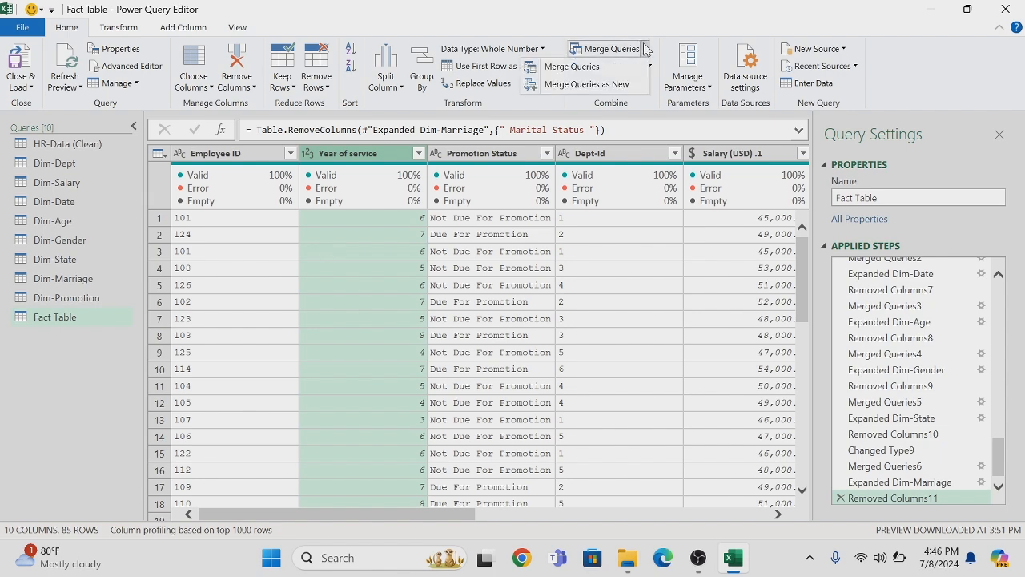
{"action": "left_click", "coordinate": [592, 68]}
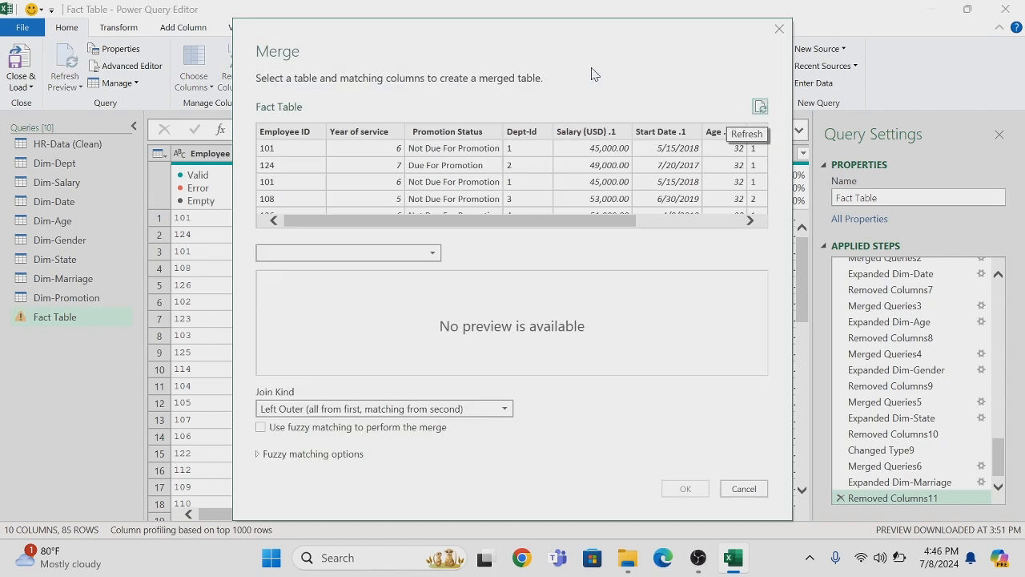
{"action": "left_click", "coordinate": [440, 131]}
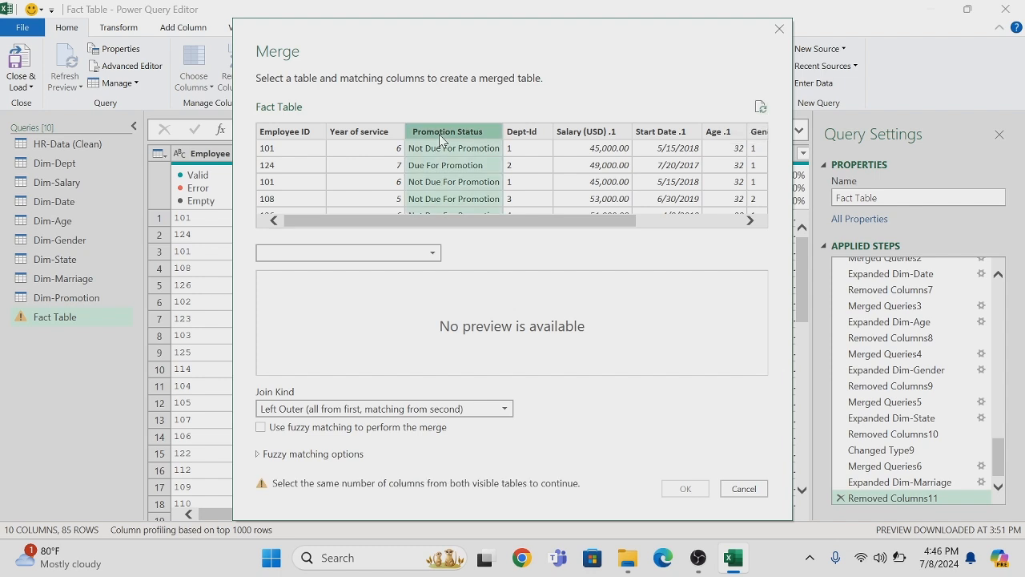
{"action": "left_click", "coordinate": [435, 254]}
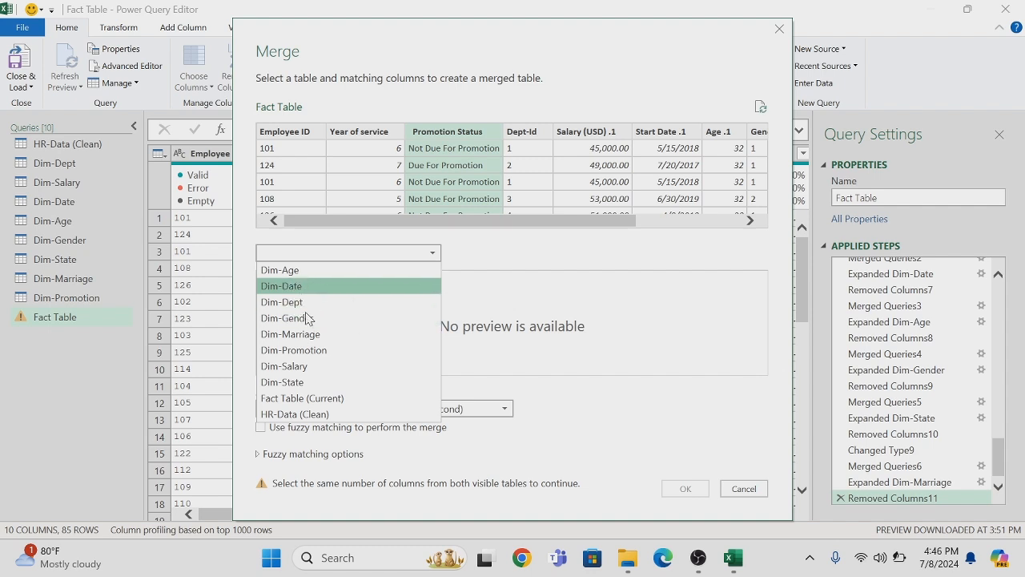
{"action": "left_click", "coordinate": [325, 351]}
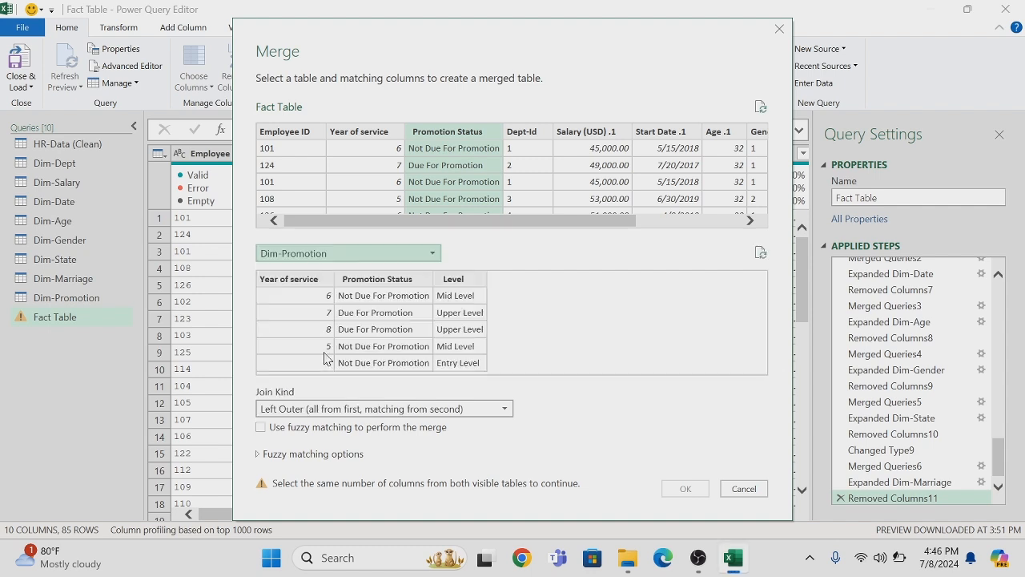
{"action": "left_click", "coordinate": [393, 280]}
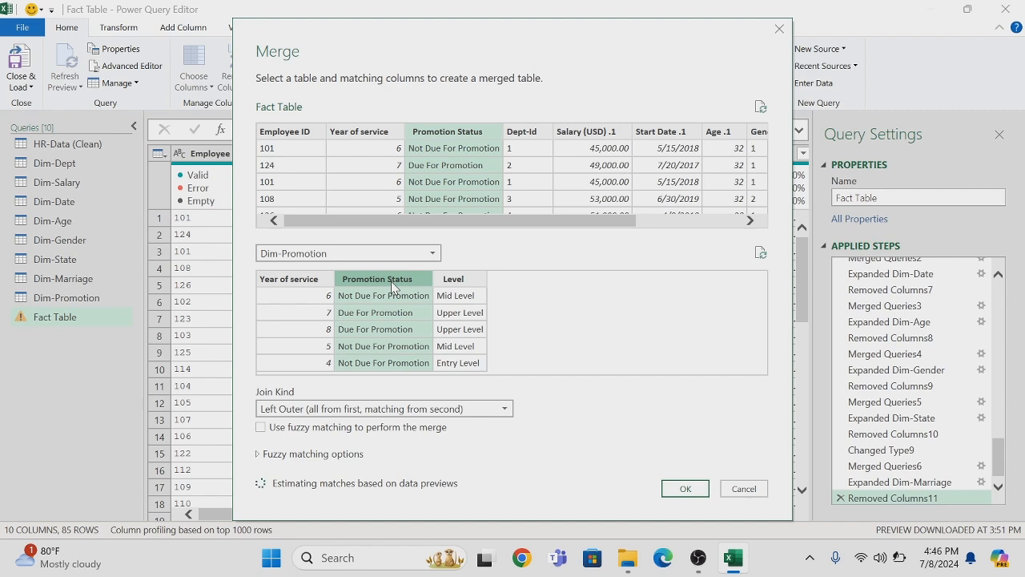
{"action": "left_click", "coordinate": [676, 489]}
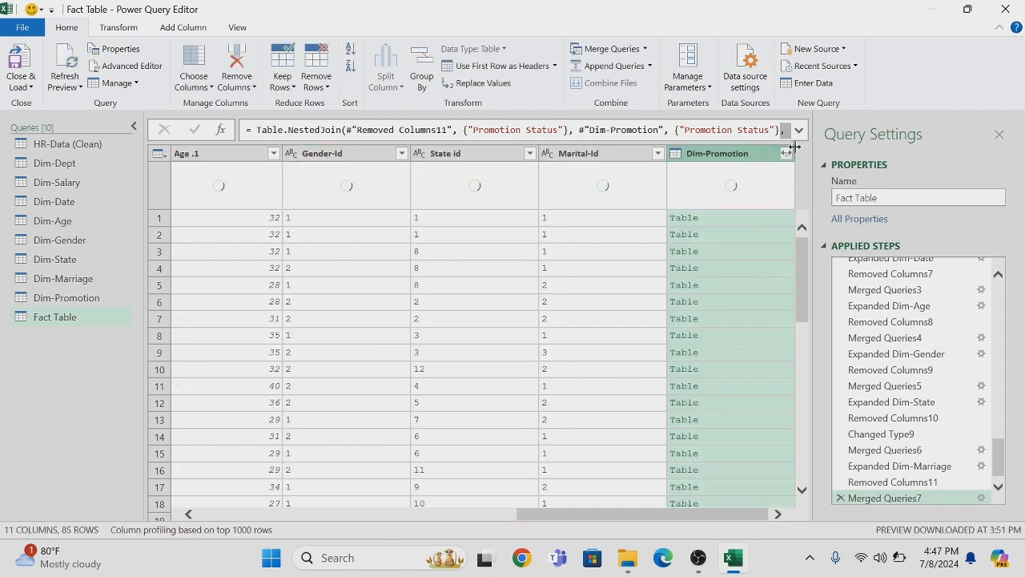
Expand the merged Dim-Promotion column to only Year of service, leaving out Promotion Status and Level
{"action": "left_click", "coordinate": [787, 154]}
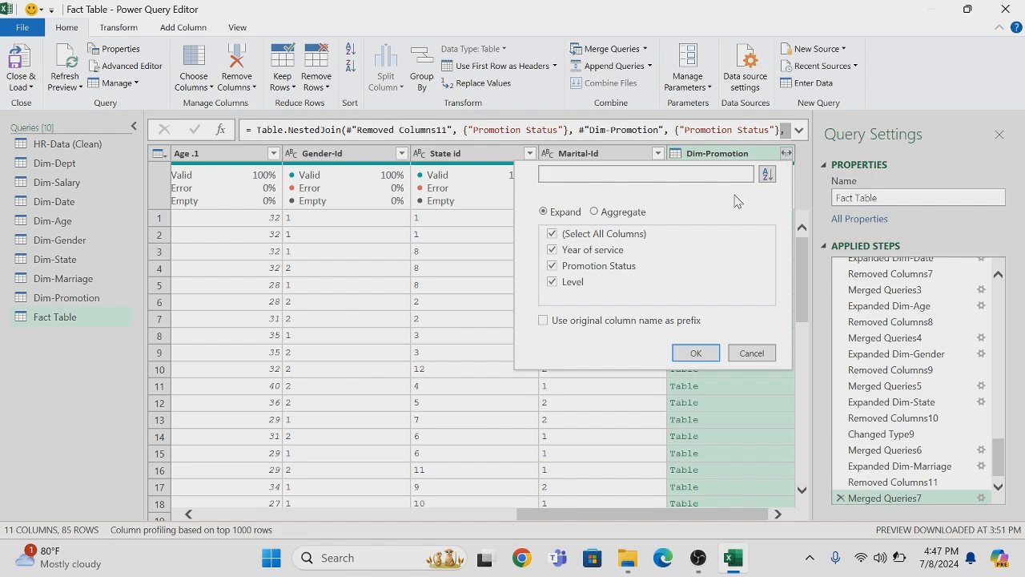
{"action": "left_click", "coordinate": [552, 249]}
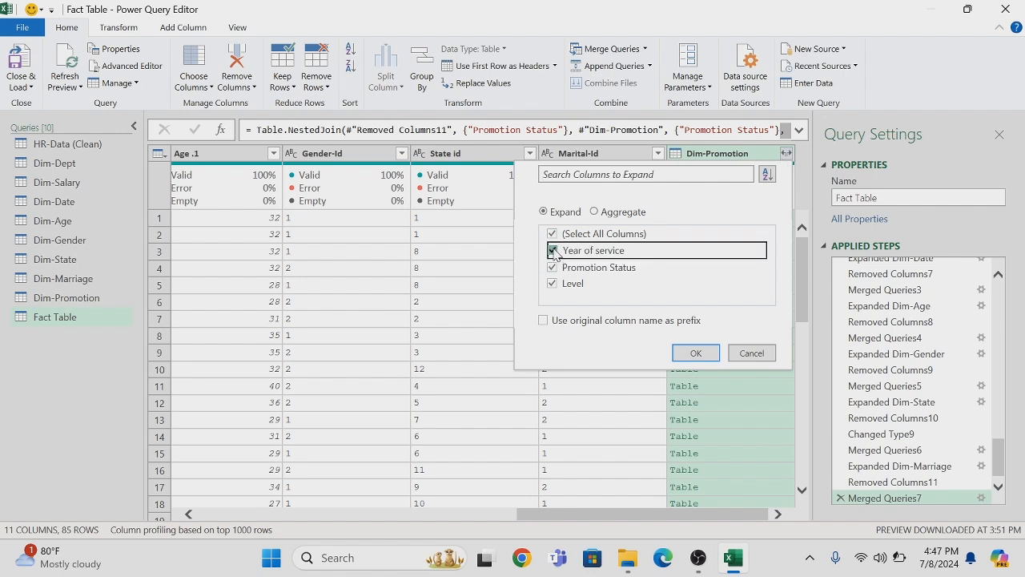
{"action": "left_click", "coordinate": [552, 266]}
{"action": "left_click", "coordinate": [552, 284]}
{"action": "left_click", "coordinate": [551, 250]}
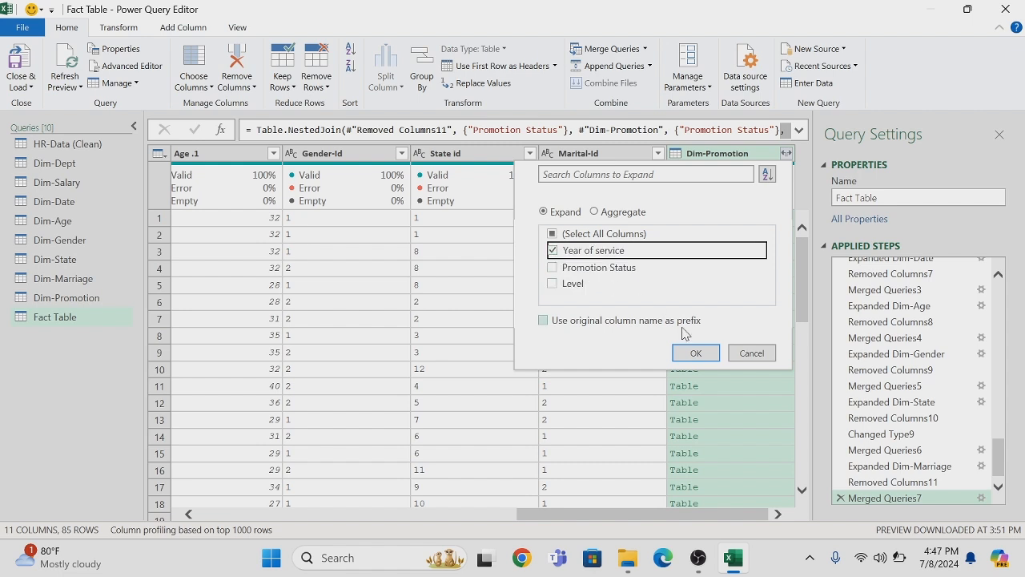
{"action": "left_click", "coordinate": [696, 355]}
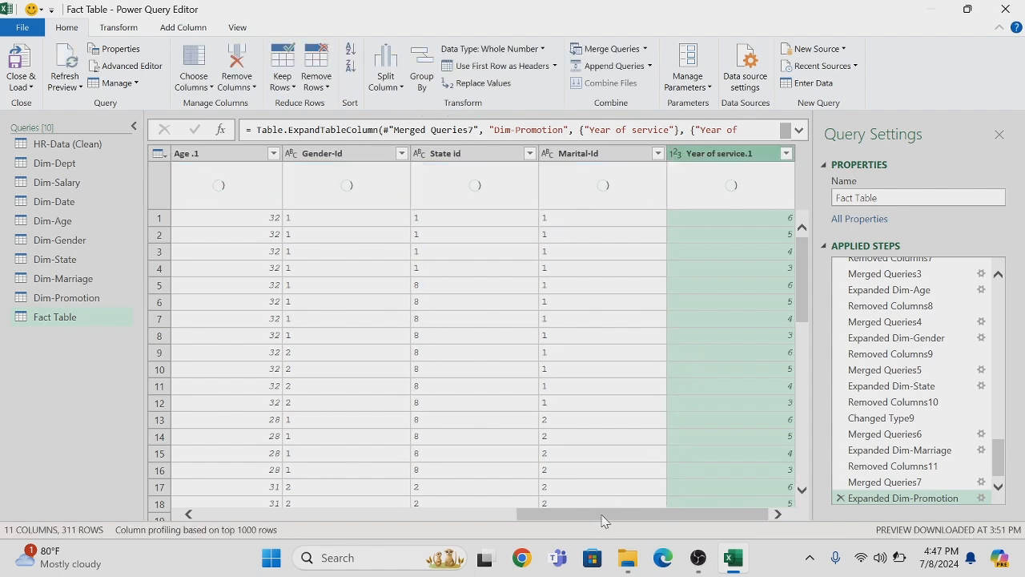
Remove the original Year of service and Promotion Status columns from the Fact Table together
{"action": "left_click_drag", "start_coordinate": [602, 517], "coordinate": [282, 529]}
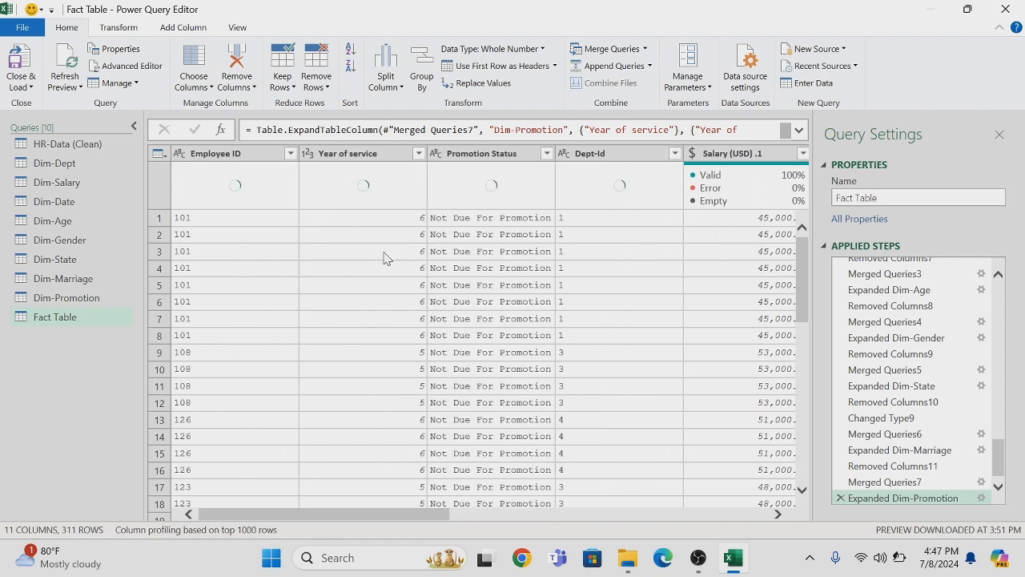
{"action": "left_click", "coordinate": [372, 160]}
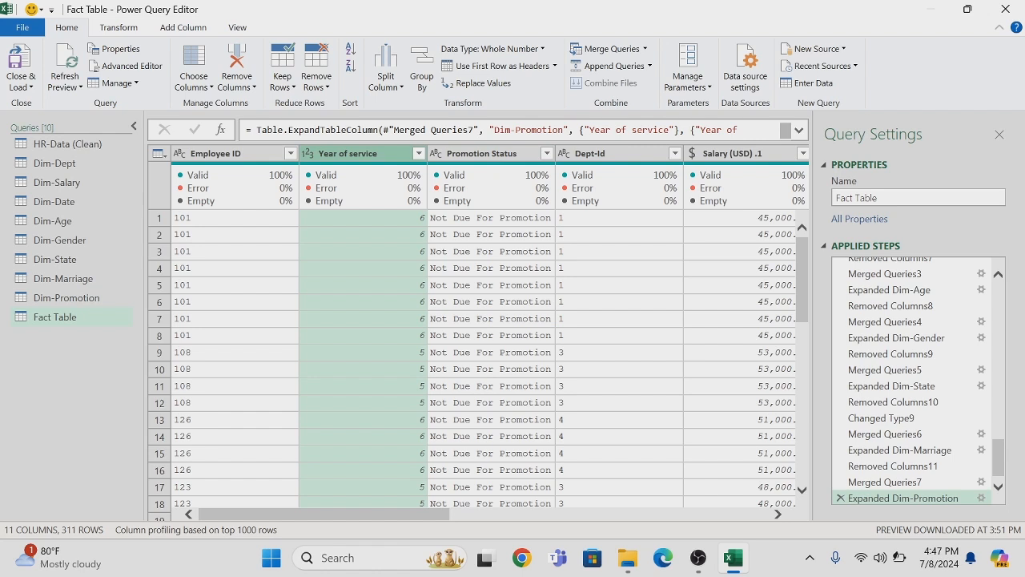
{"action": "left_click", "coordinate": [501, 157], "text": "ctrl"}
{"action": "right_click", "coordinate": [501, 157]}
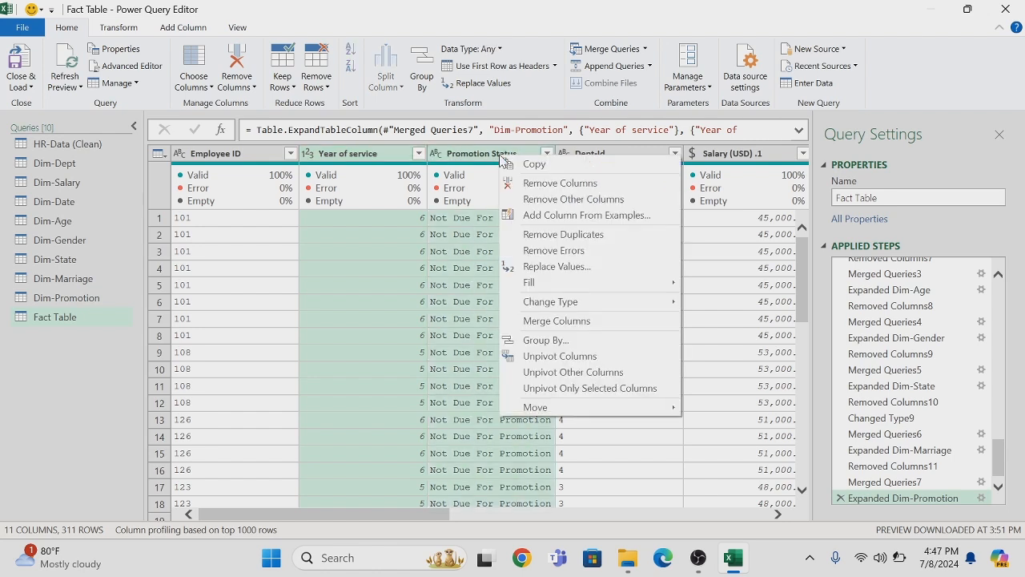
{"action": "left_click", "coordinate": [550, 185]}
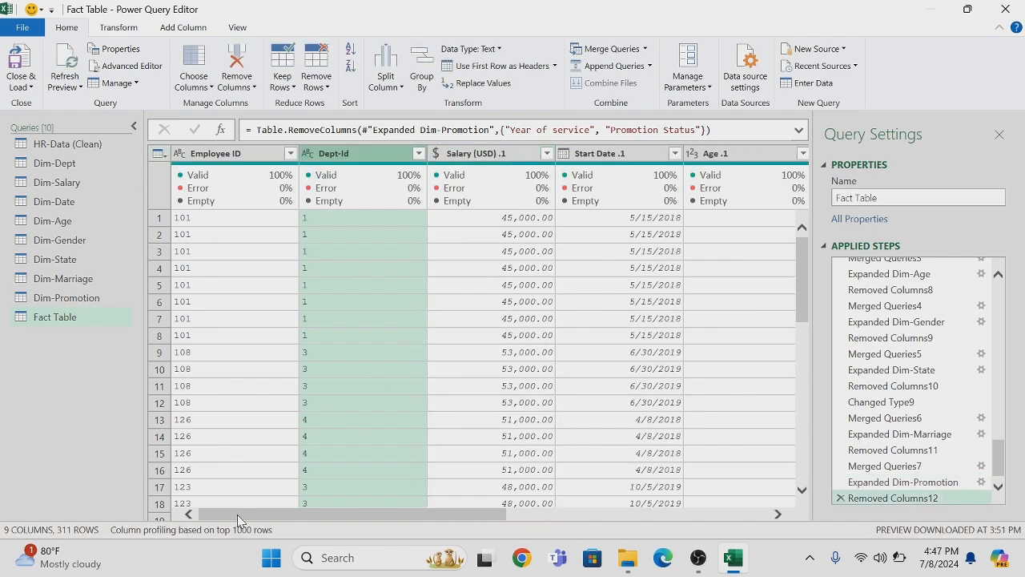
Close the query editor, loading all queries into the Excel workbook, and dismiss the Queries & Connections list
{"action": "left_click_drag", "start_coordinate": [238, 520], "coordinate": [108, 509]}
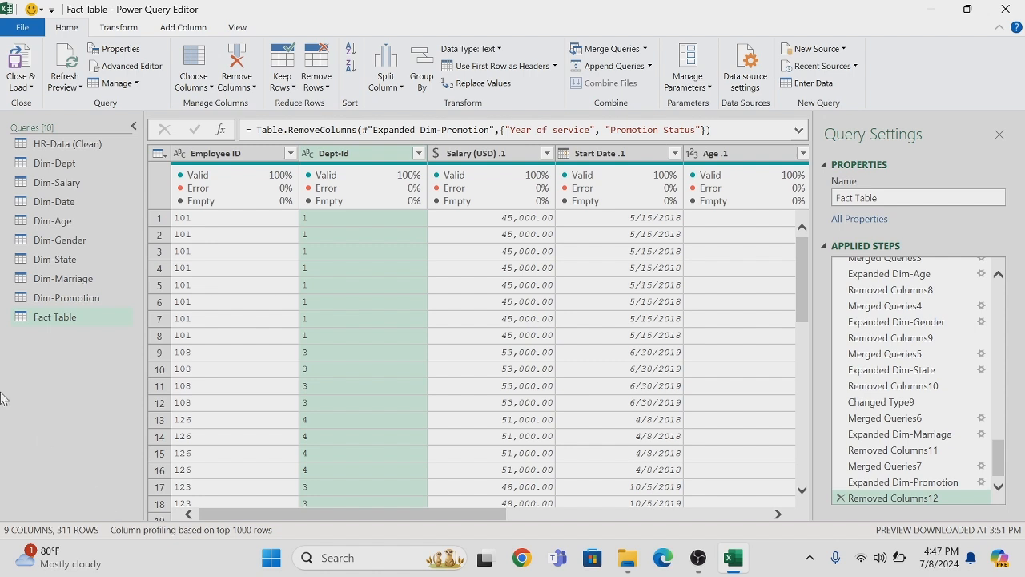
{"action": "left_click", "coordinate": [30, 90]}
{"action": "left_click", "coordinate": [40, 104]}
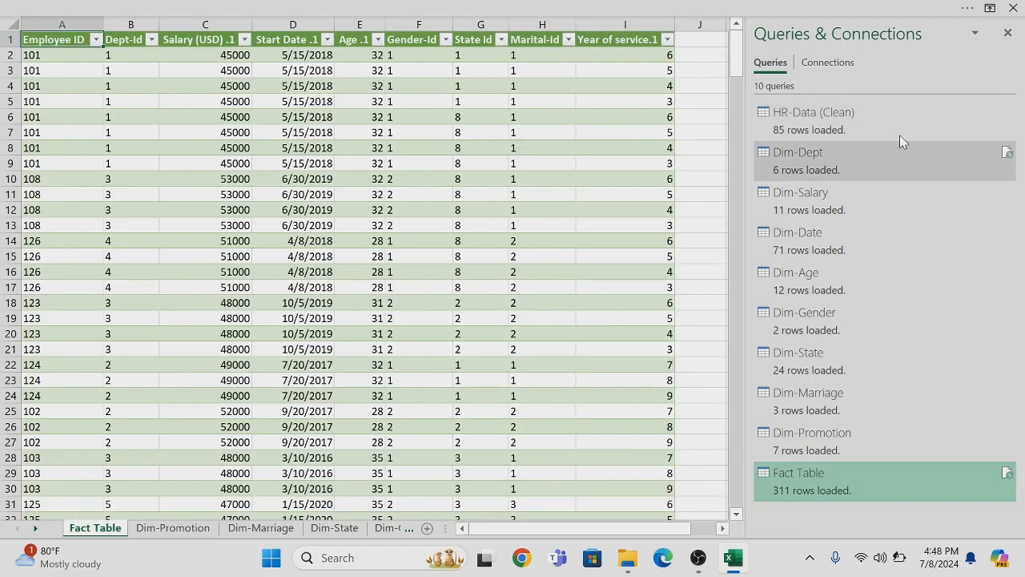
{"action": "left_click", "coordinate": [1006, 35]}
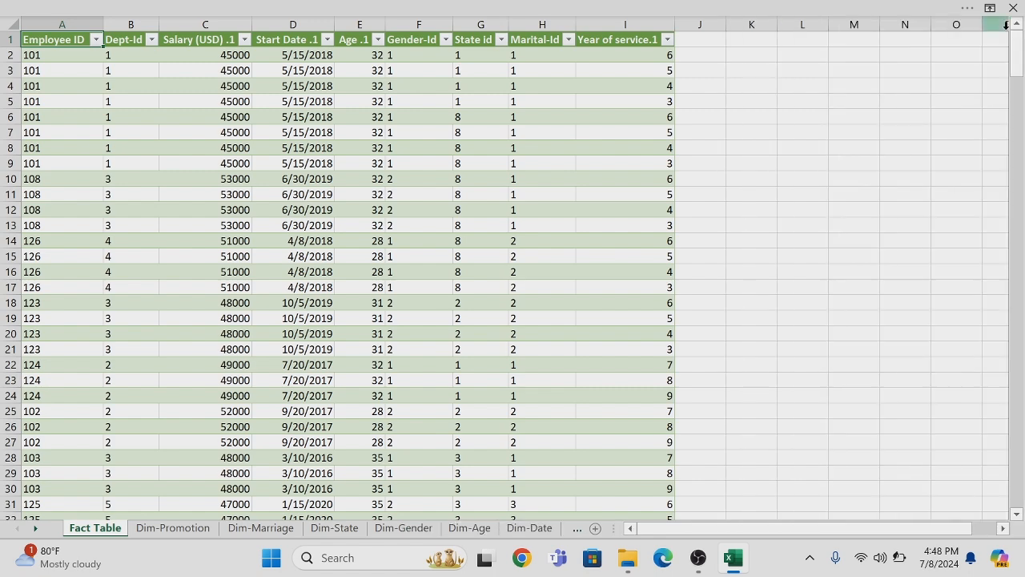
Add the Fact Table to the Power Pivot data model
{"action": "left_click", "coordinate": [576, 15]}
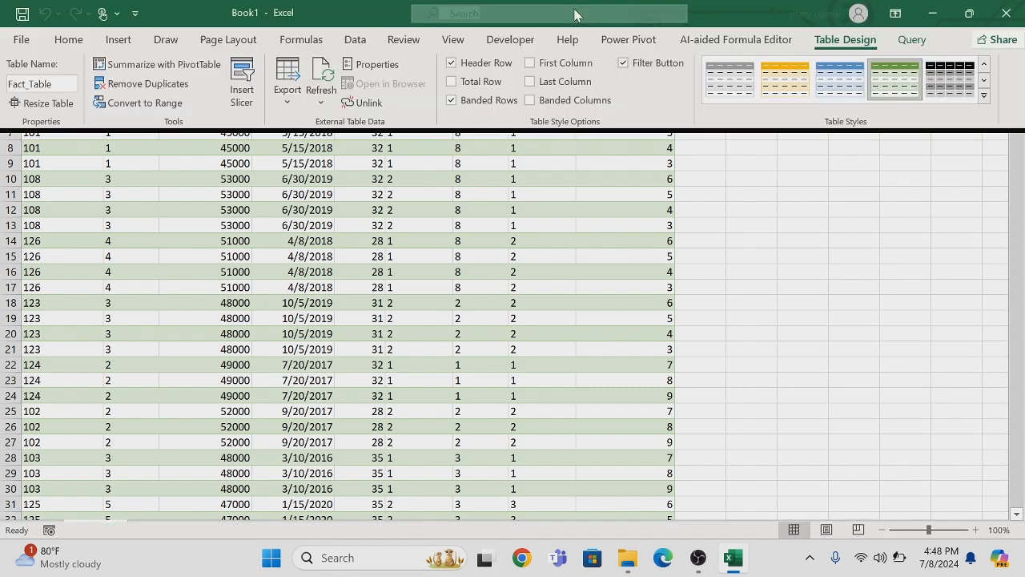
{"action": "left_click", "coordinate": [619, 41]}
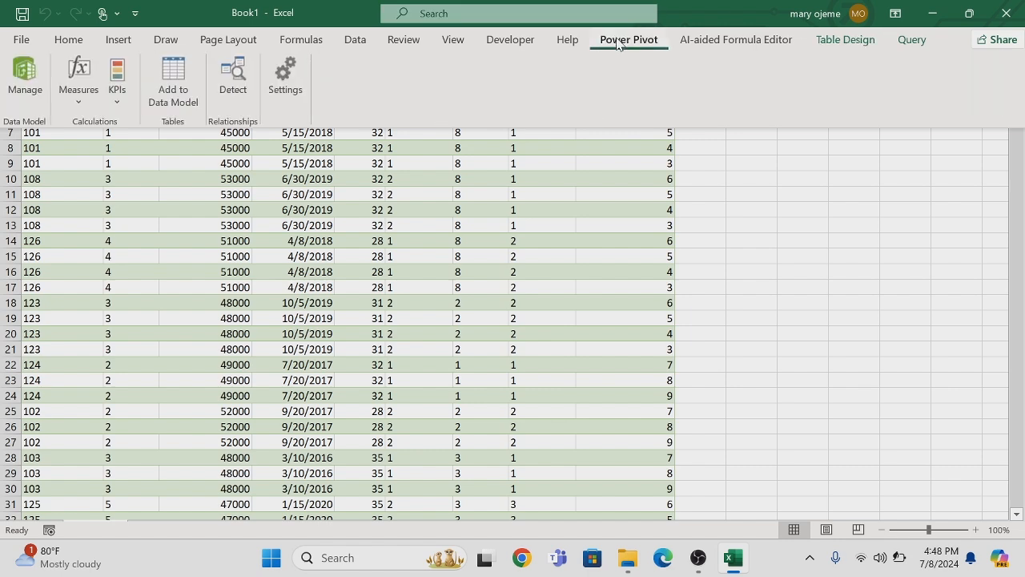
{"action": "left_click", "coordinate": [165, 75]}
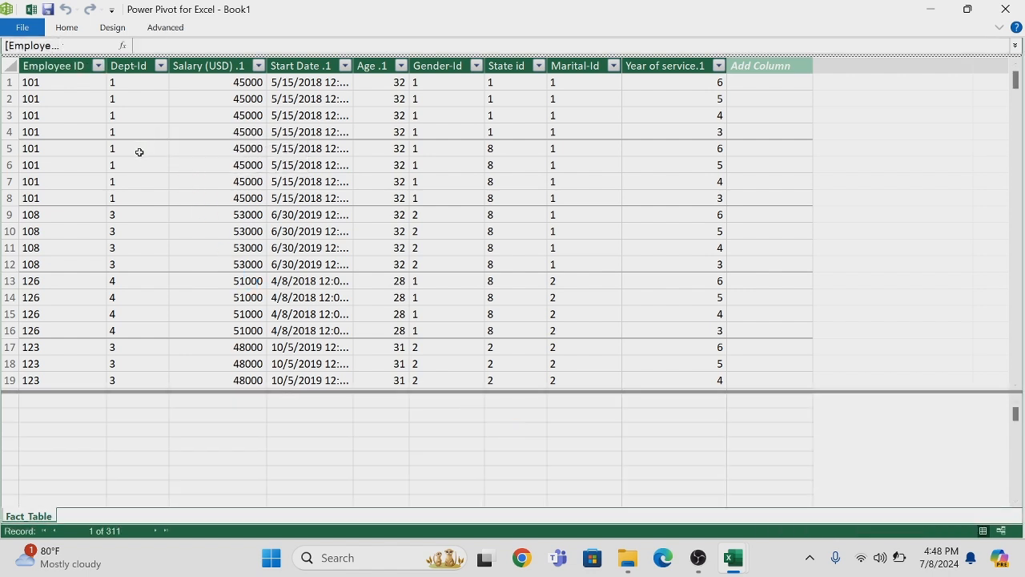
Show the data model as a diagram, then reposition Fact_Table and lengthen its box to fit all its fields
{"action": "left_click", "coordinate": [68, 30]}
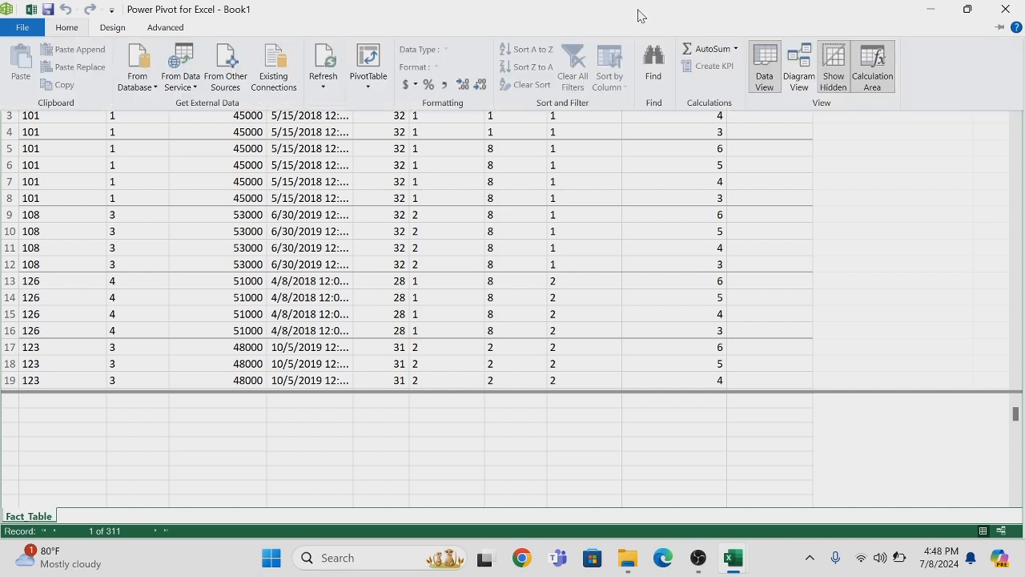
{"action": "left_click", "coordinate": [801, 64]}
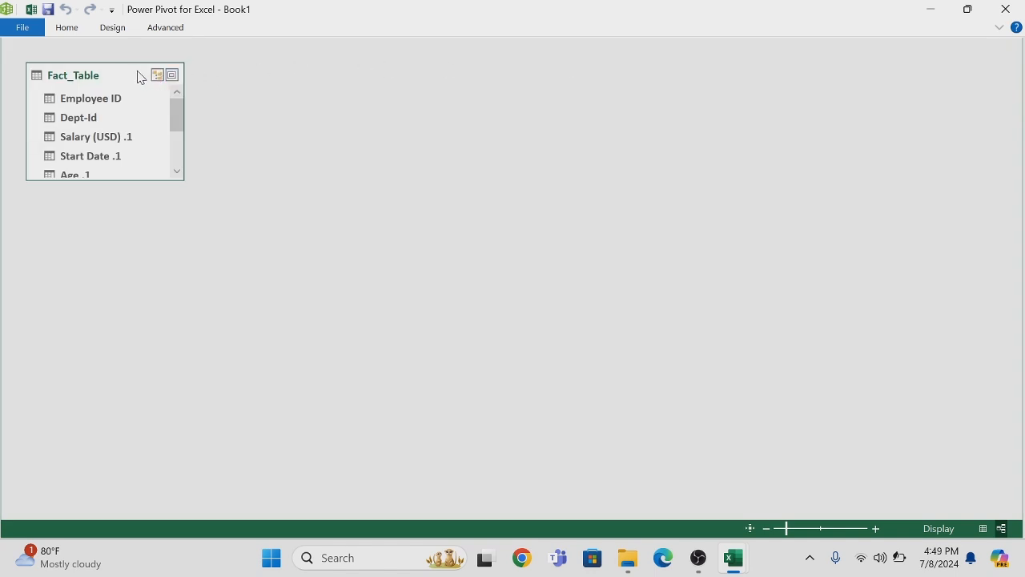
{"action": "left_click_drag", "start_coordinate": [132, 73], "coordinate": [421, 74]}
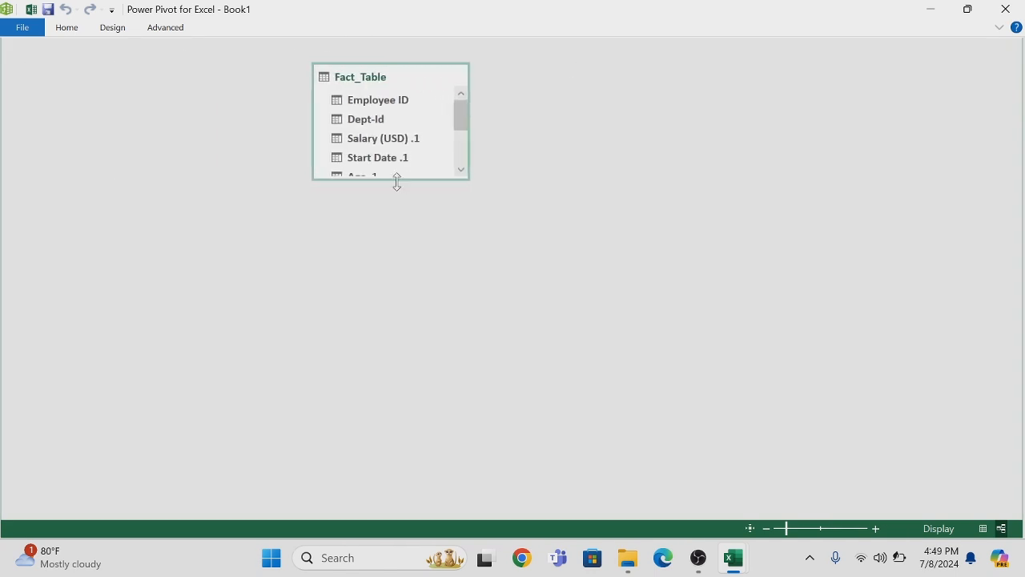
{"action": "left_click_drag", "start_coordinate": [398, 184], "coordinate": [397, 305]}
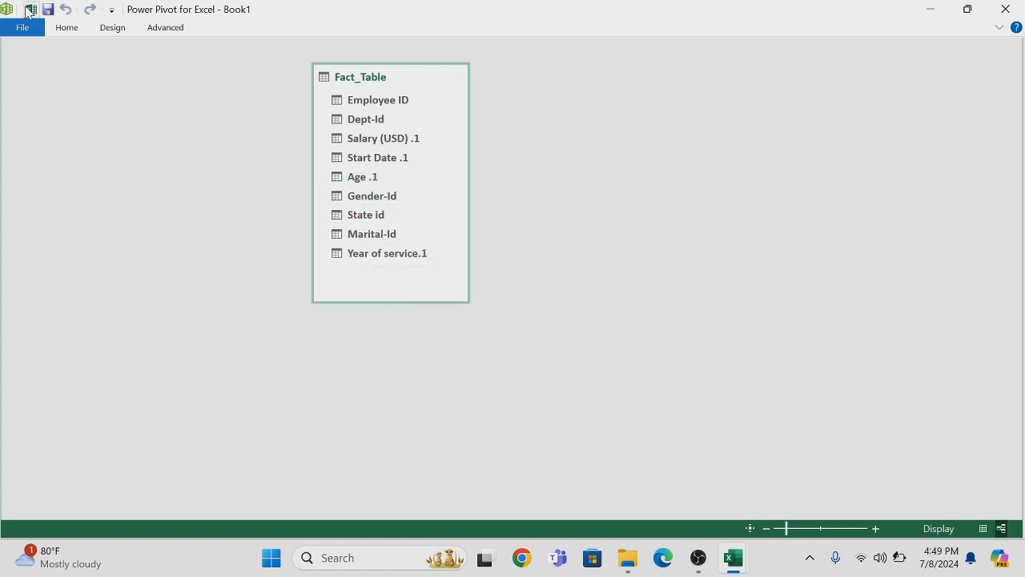
Add the Dim-Promotion table to the data model and arrange the diagram with Dim_Promotion to the left of Fact_Table
{"action": "left_click", "coordinate": [30, 9]}
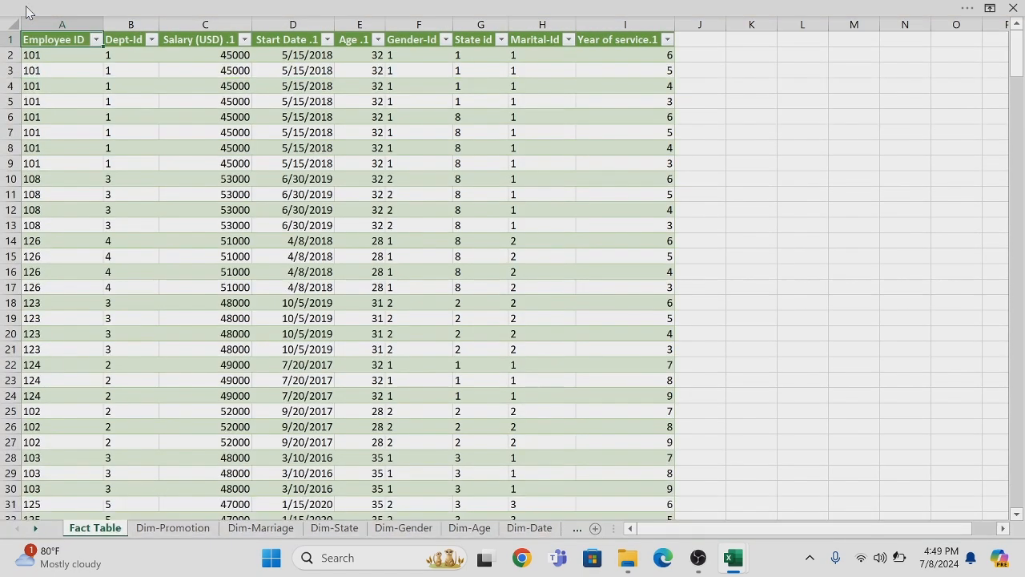
{"action": "left_click", "coordinate": [170, 531]}
{"action": "mouse_move", "coordinate": [132, 7]}
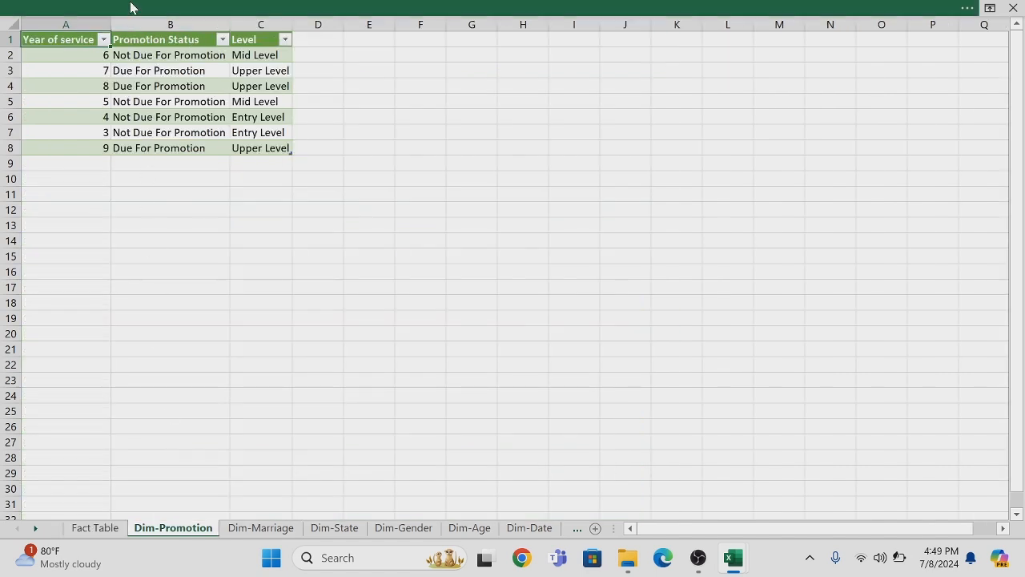
{"action": "left_click", "coordinate": [170, 80]}
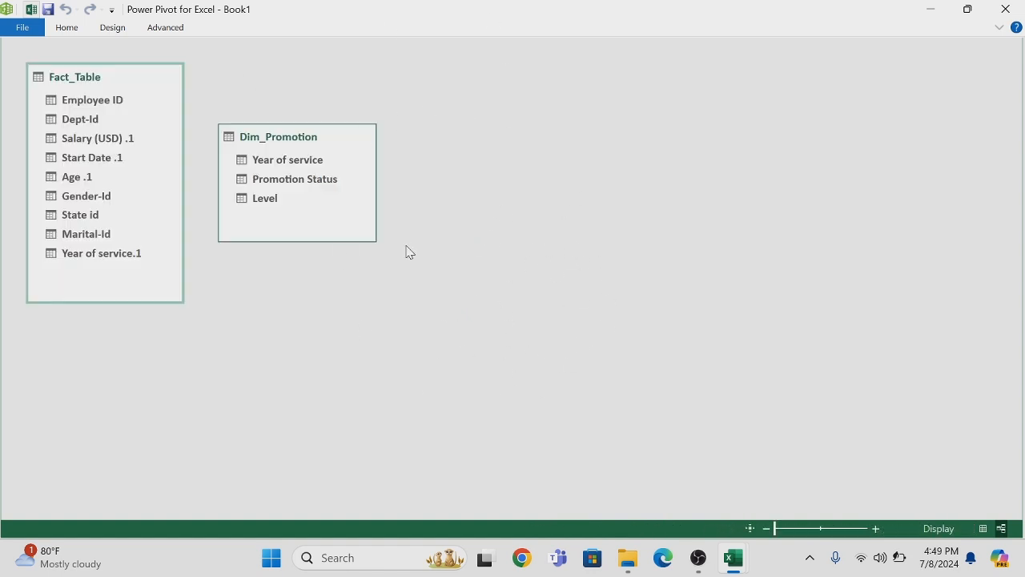
{"action": "left_click_drag", "start_coordinate": [124, 84], "coordinate": [465, 99]}
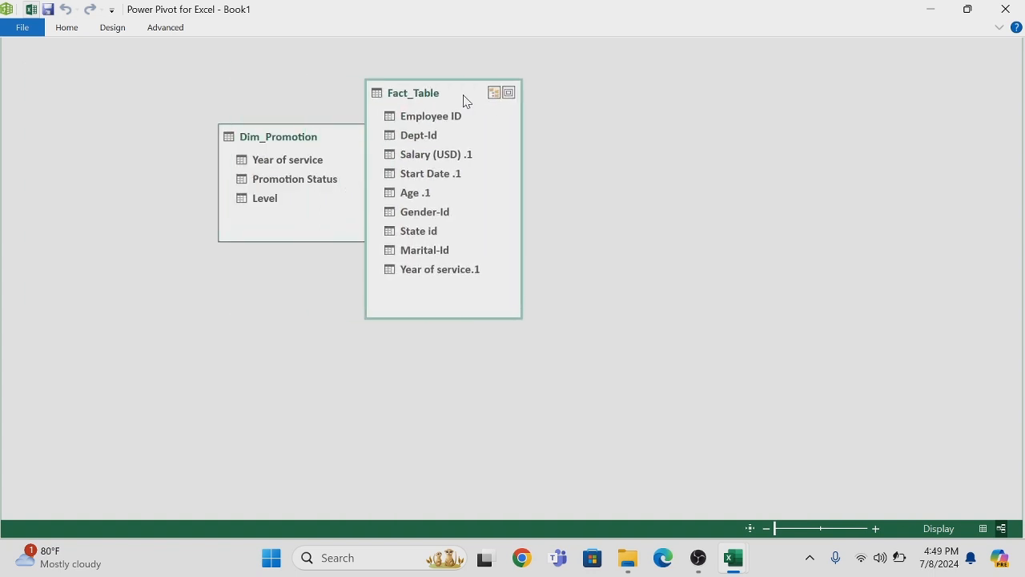
{"action": "left_click", "coordinate": [331, 135]}
{"action": "left_click_drag", "start_coordinate": [331, 134], "coordinate": [137, 239]}
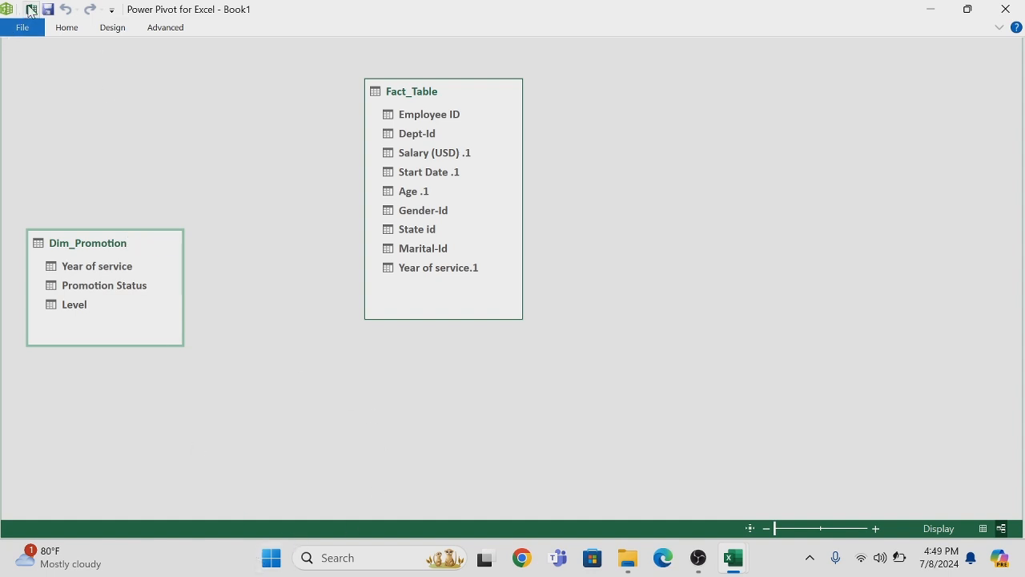
Return to the workbook and add the Dim-Marriage table to the data model
{"action": "left_click", "coordinate": [30, 10]}
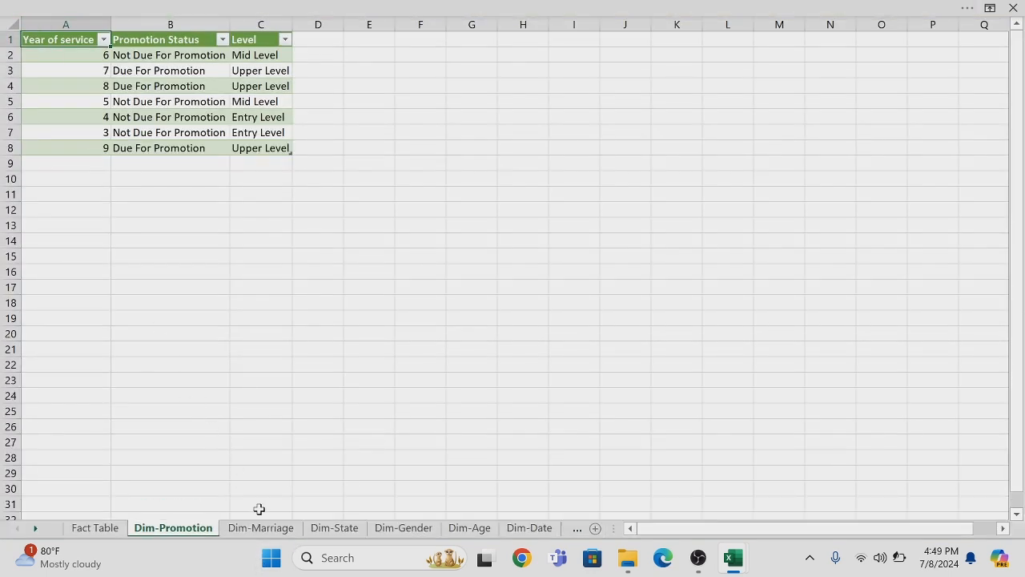
{"action": "left_click", "coordinate": [259, 528]}
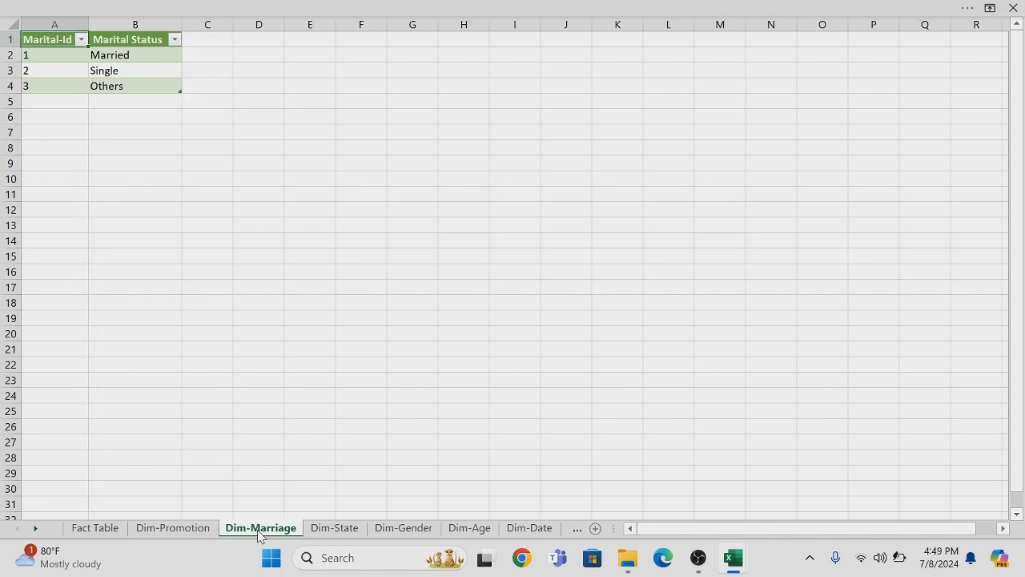
{"action": "left_click", "coordinate": [129, 7]}
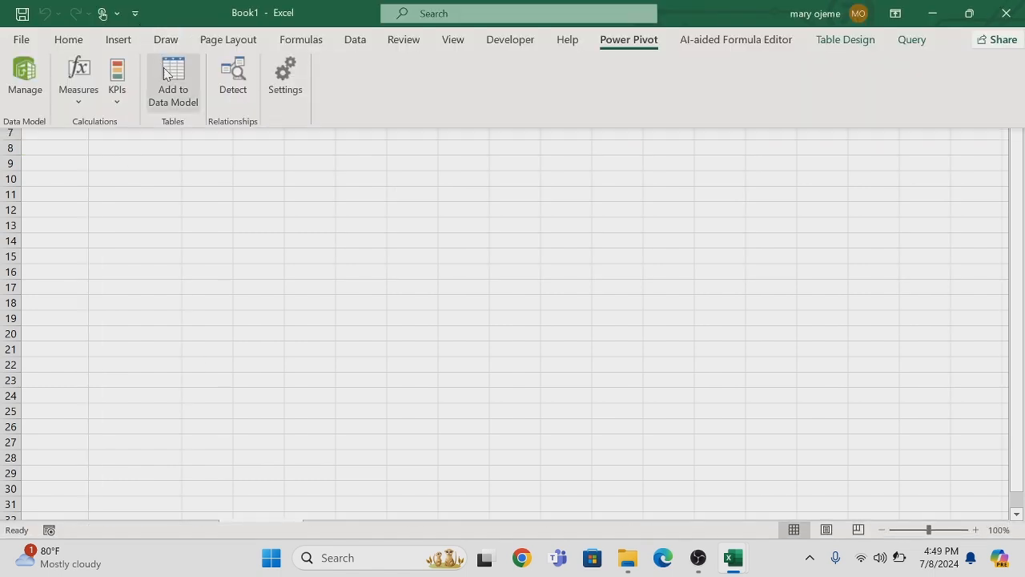
{"action": "left_click", "coordinate": [168, 80]}
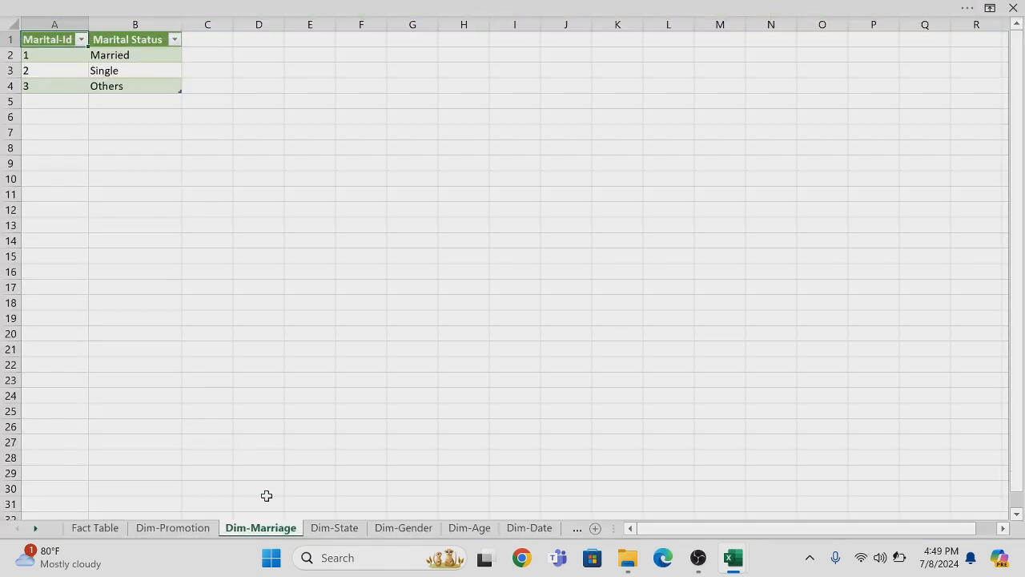
Add the Dim-State table to the data model
{"action": "left_click", "coordinate": [323, 530]}
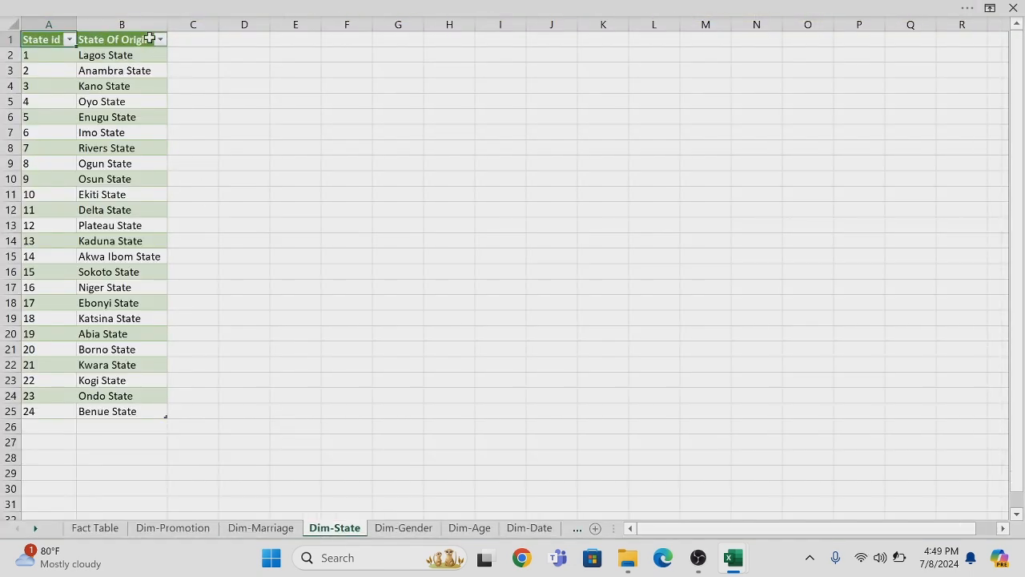
{"action": "left_click", "coordinate": [167, 7]}
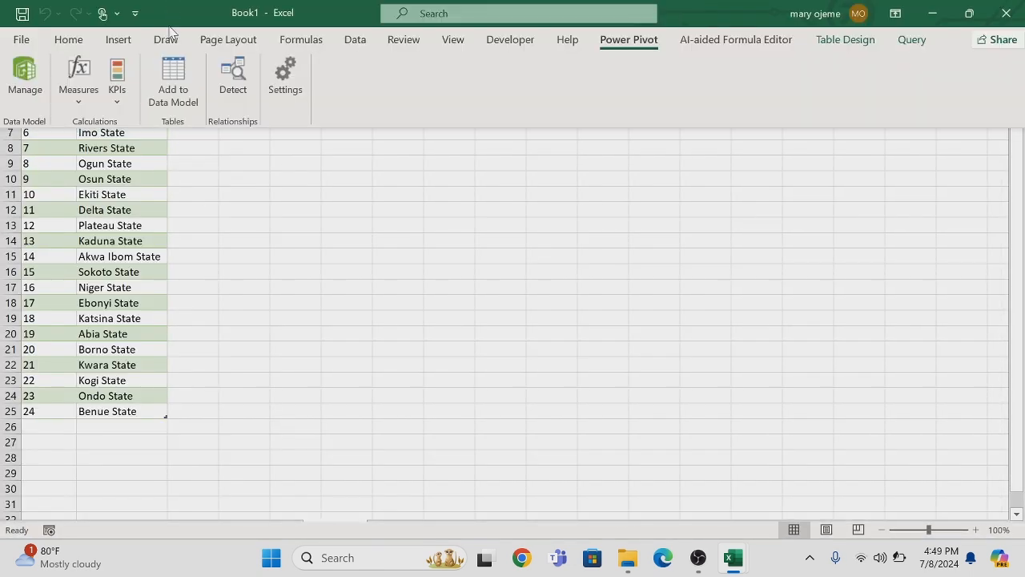
{"action": "left_click", "coordinate": [173, 84]}
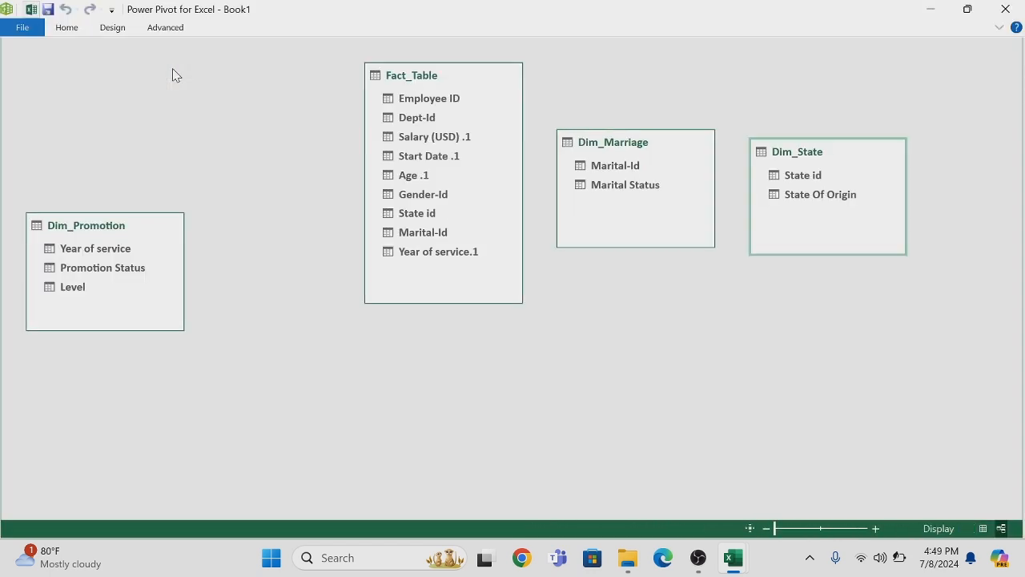
Add the Dim-Gender table from the workbook to the data model and place it below Fact_Table in the diagram
{"action": "left_click", "coordinate": [31, 10]}
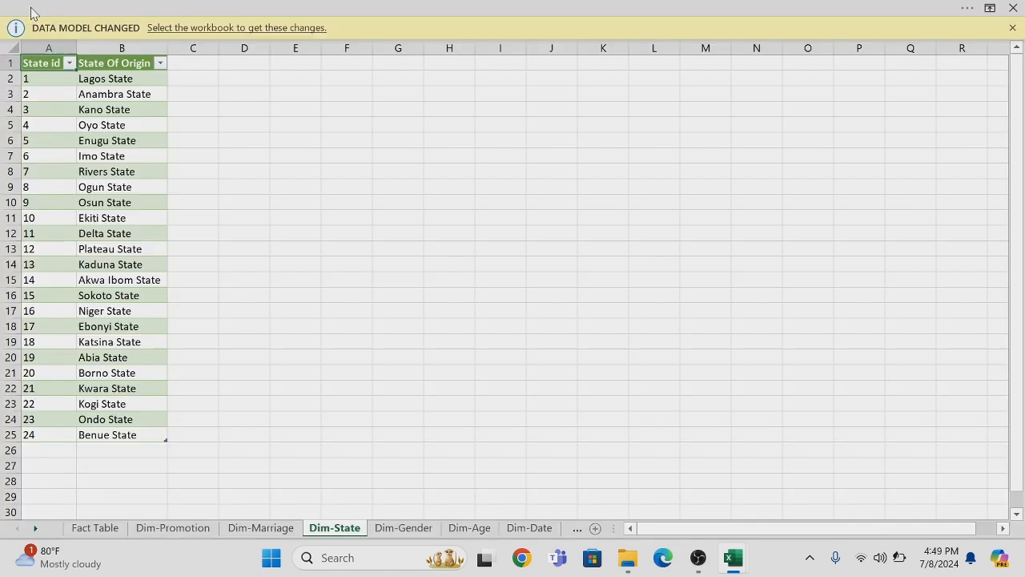
{"action": "left_click", "coordinate": [399, 534]}
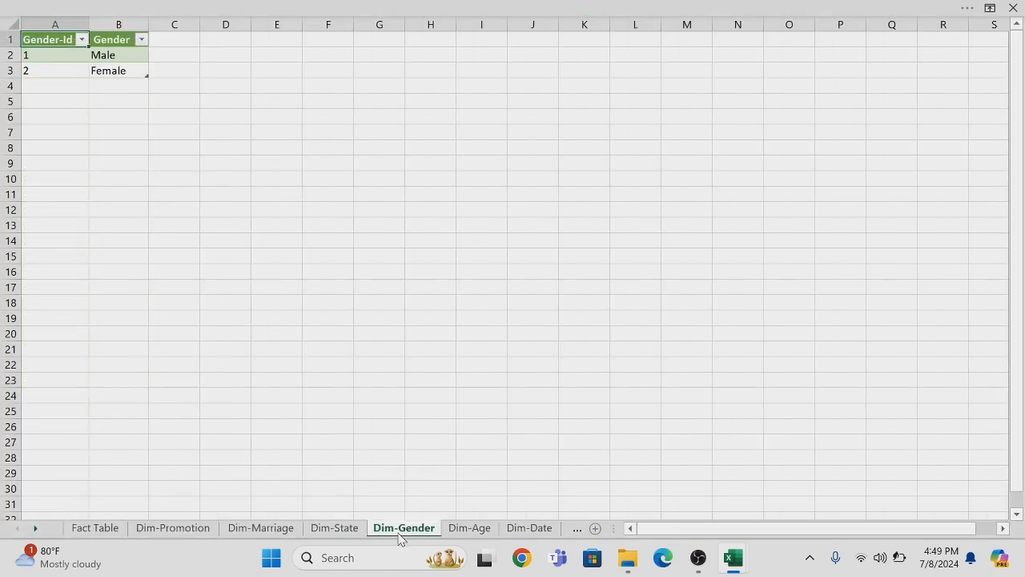
{"action": "left_click", "coordinate": [144, 6]}
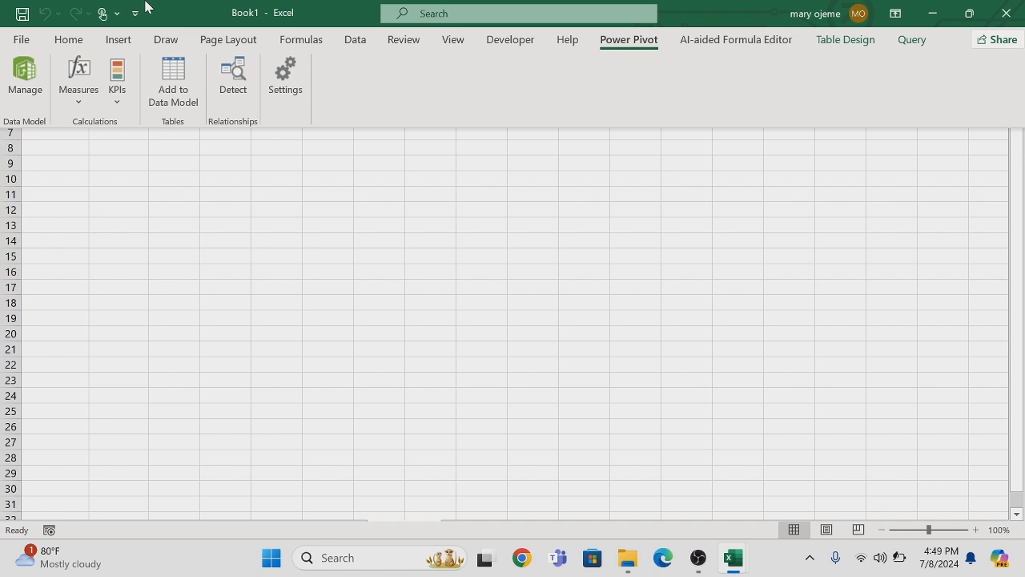
{"action": "left_click", "coordinate": [177, 78]}
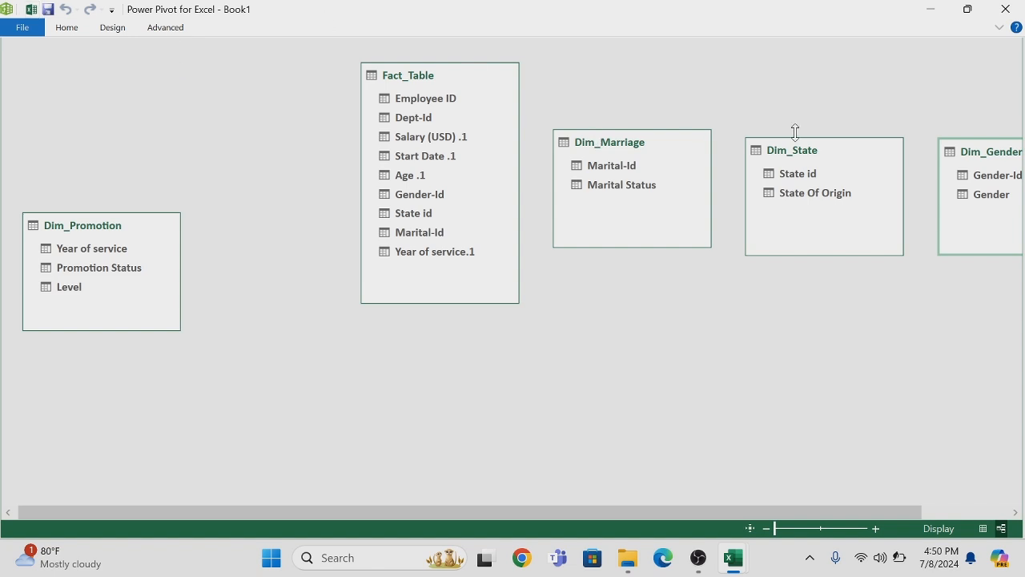
{"action": "left_click_drag", "start_coordinate": [987, 151], "coordinate": [395, 353]}
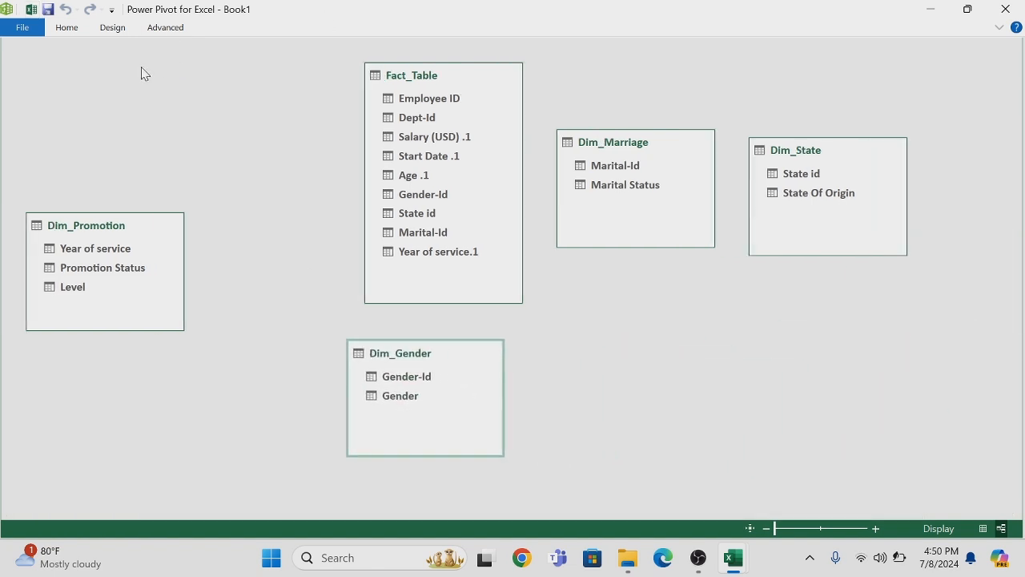
Add the Dim-Age table from the workbook to the data model and place it to the right of Dim_Gender
{"action": "left_click", "coordinate": [25, 9]}
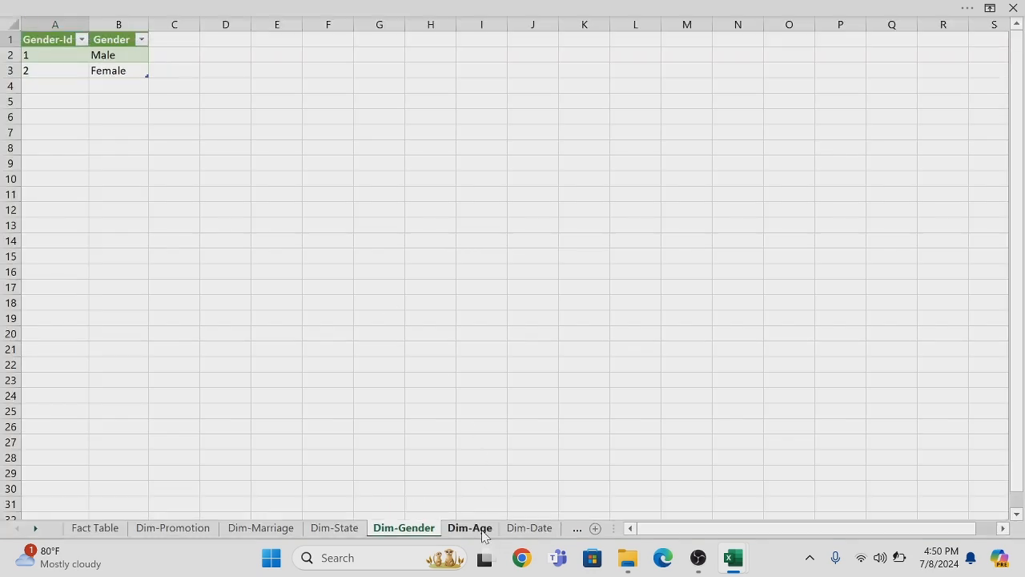
{"action": "left_click", "coordinate": [483, 531]}
{"action": "left_click", "coordinate": [215, 8]}
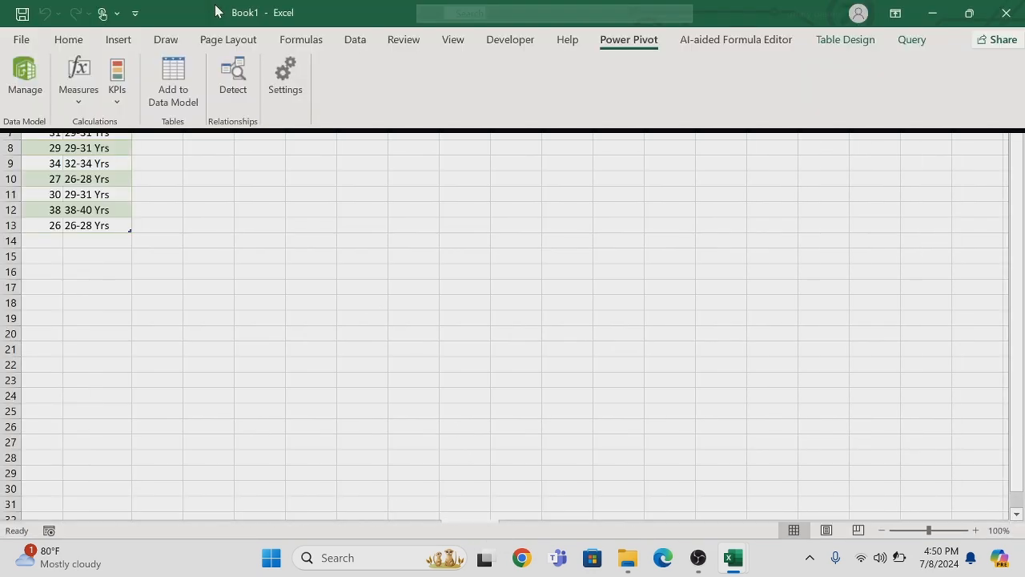
{"action": "left_click", "coordinate": [181, 73]}
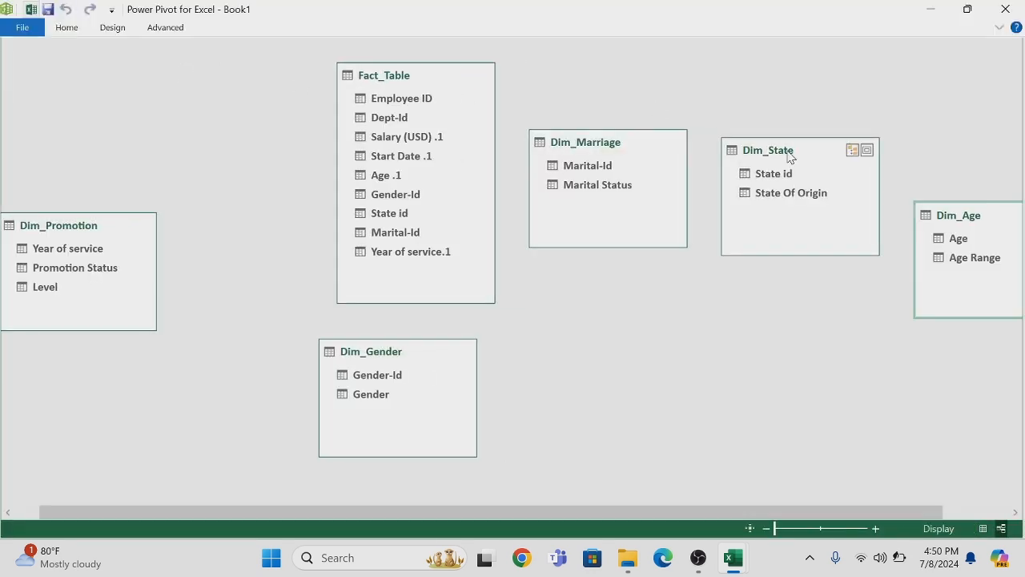
{"action": "left_click_drag", "start_coordinate": [965, 212], "coordinate": [597, 353]}
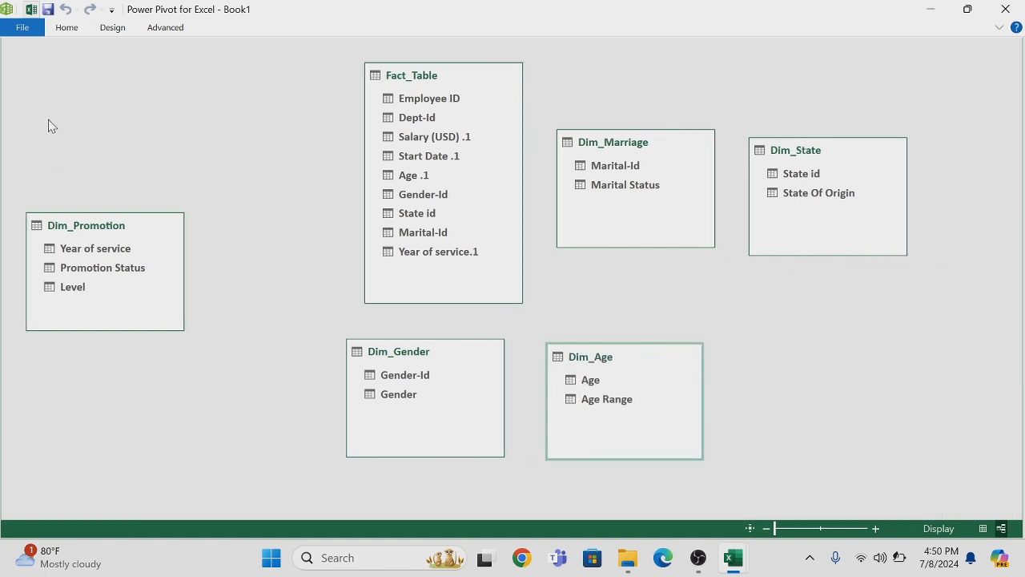
Add the Dim-Date table from the workbook to the data model and place it to the right of Dim_Age
{"action": "left_click", "coordinate": [30, 9]}
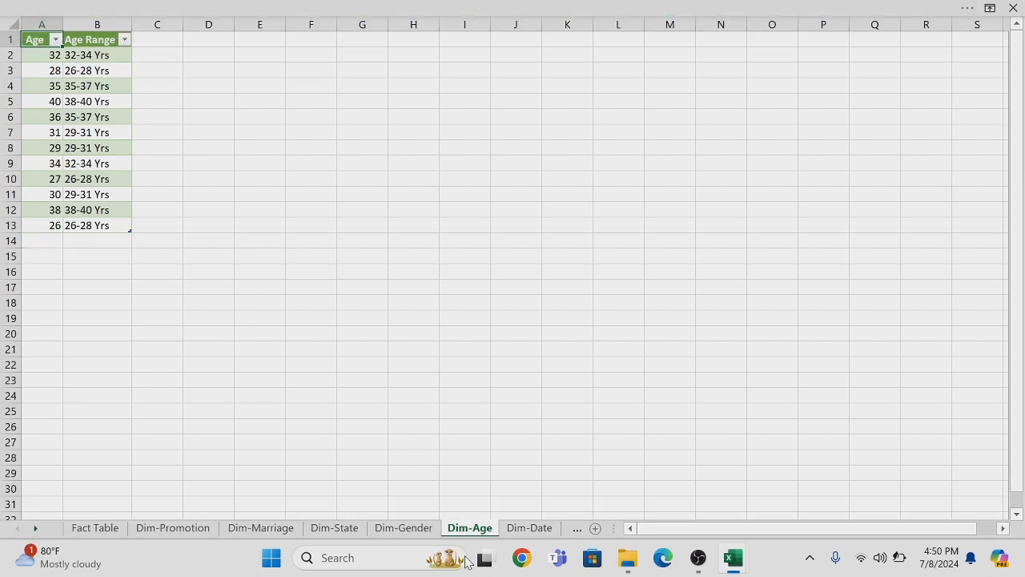
{"action": "left_click", "coordinate": [527, 532]}
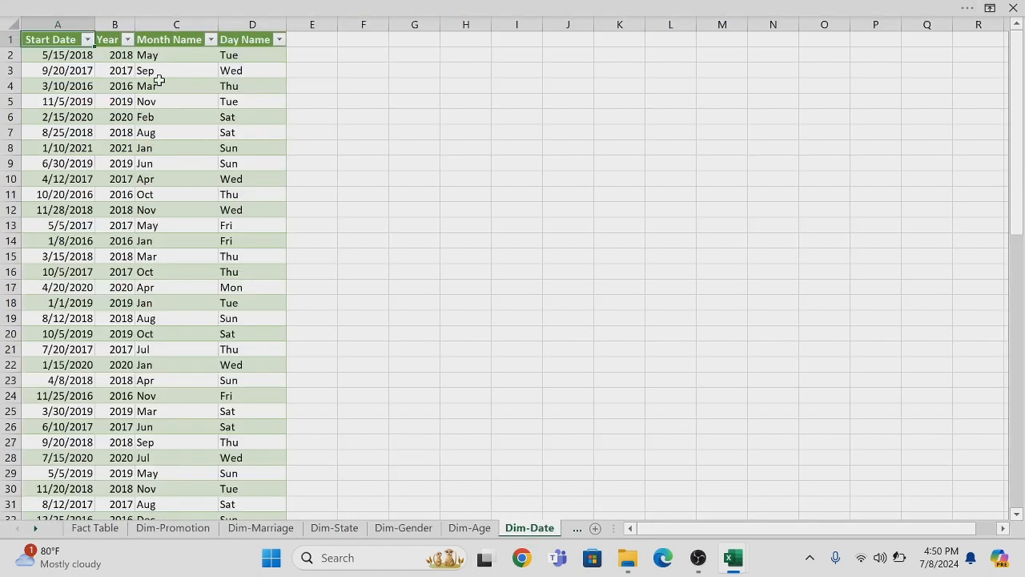
{"action": "left_click", "coordinate": [214, 6]}
{"action": "left_click", "coordinate": [180, 77]}
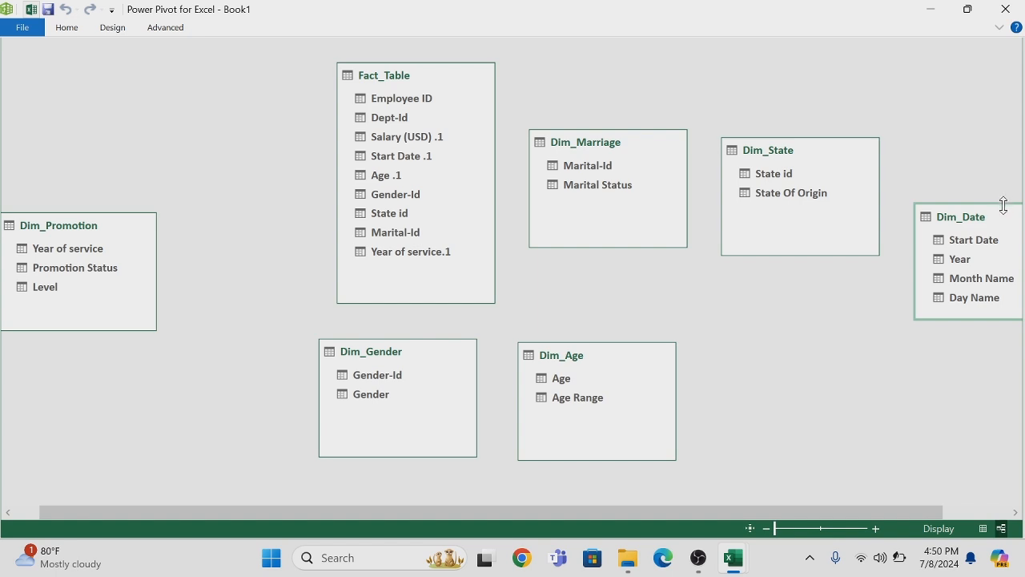
{"action": "left_click_drag", "start_coordinate": [1008, 218], "coordinate": [750, 374]}
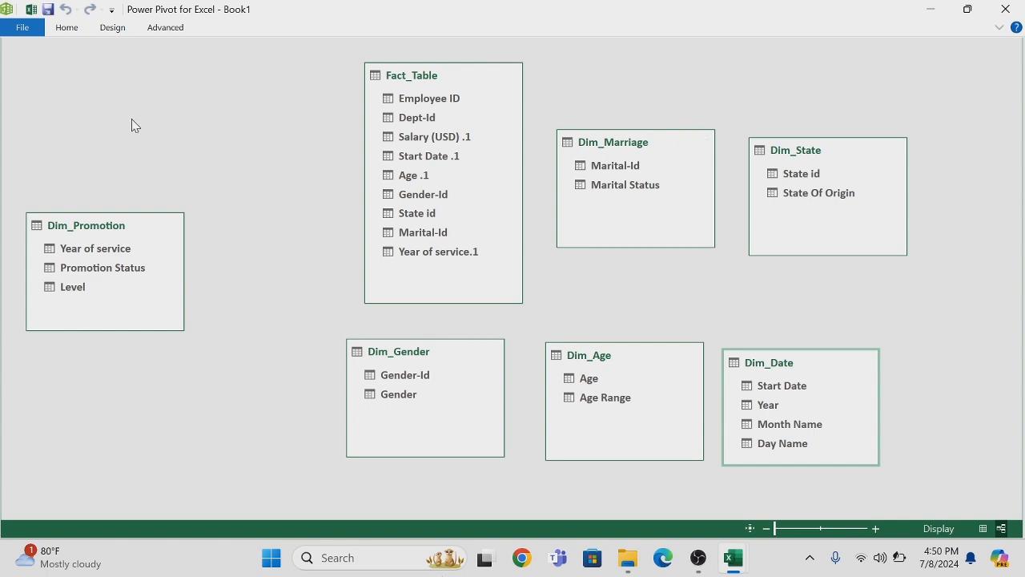
Add the Dim-Salary table from the workbook to the data model and place it above Dim_Promotion, clear of Fact_Table
{"action": "left_click", "coordinate": [32, 9]}
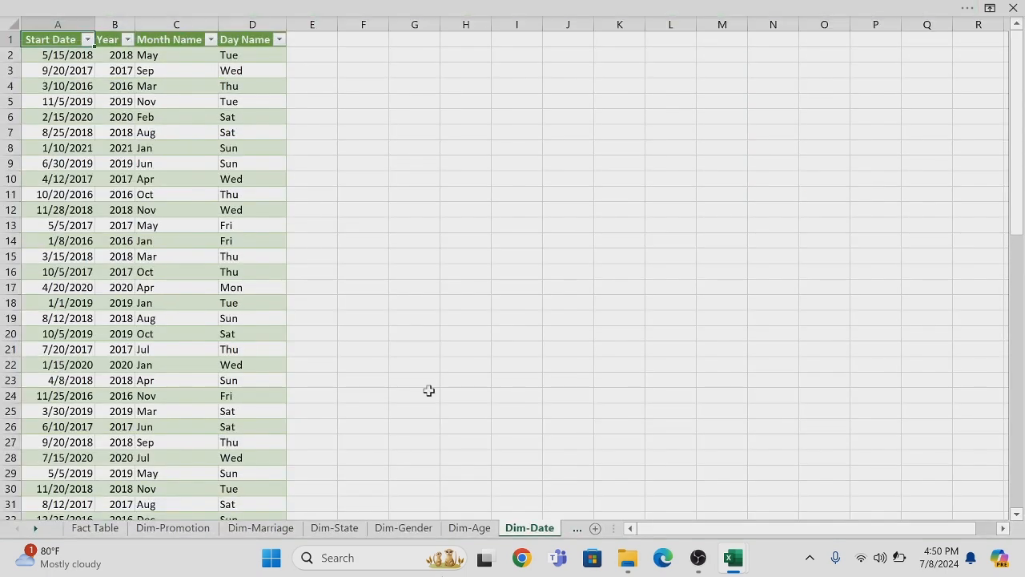
{"action": "left_click", "coordinate": [575, 531]}
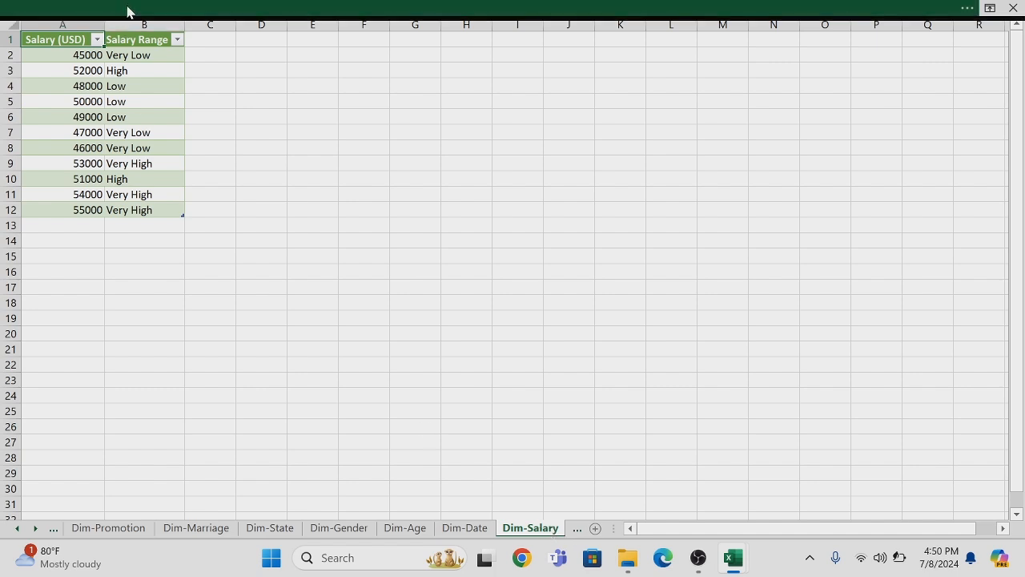
{"action": "left_click", "coordinate": [184, 10]}
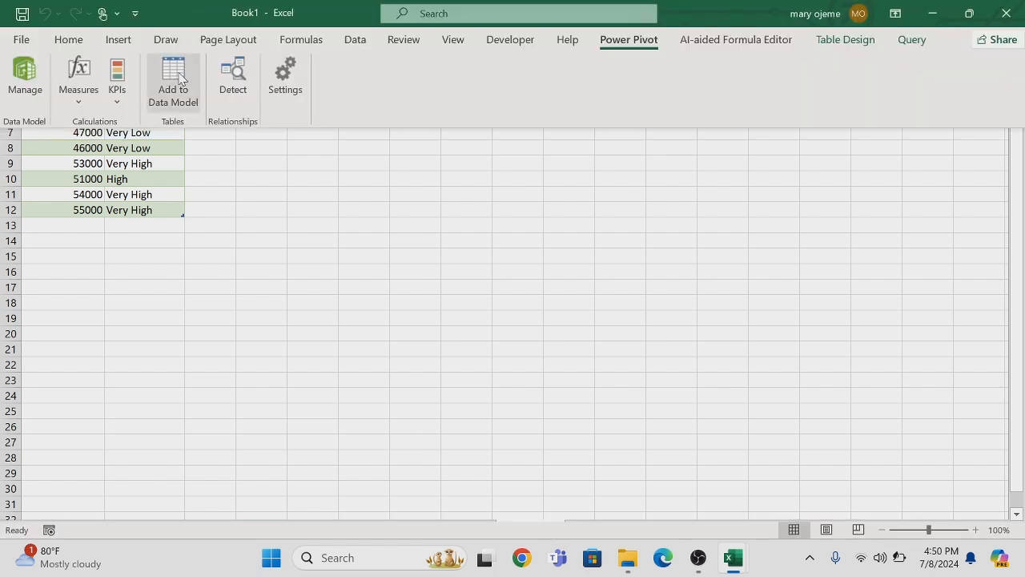
{"action": "left_click", "coordinate": [173, 81]}
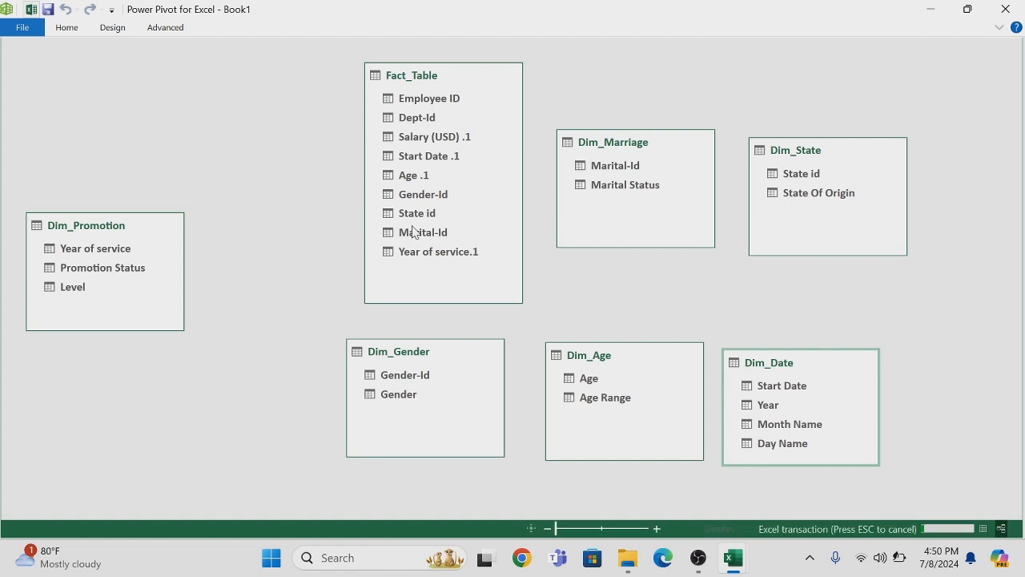
{"action": "left_click_drag", "start_coordinate": [1009, 231], "coordinate": [265, 101]}
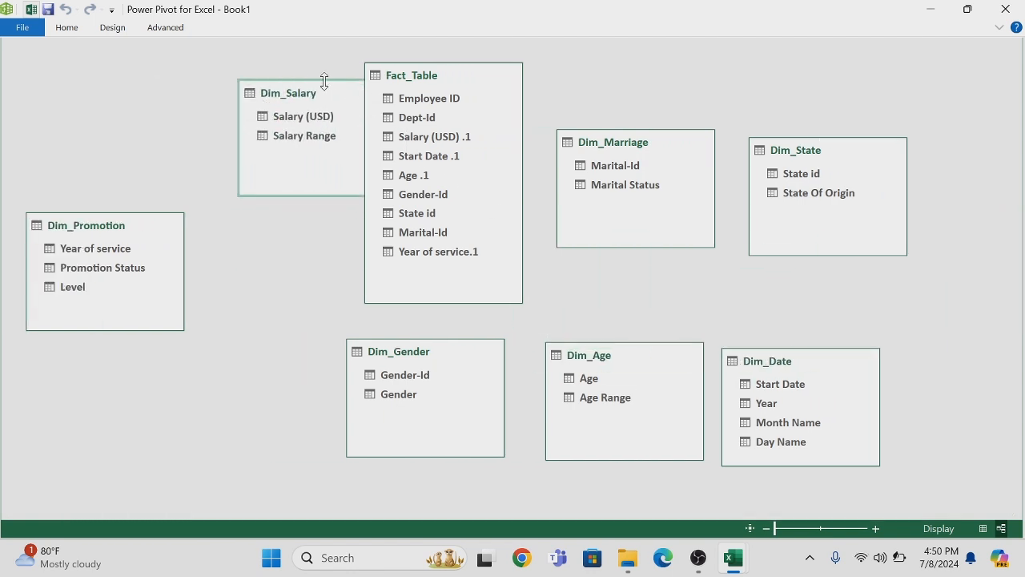
{"action": "left_click_drag", "start_coordinate": [336, 94], "coordinate": [227, 91]}
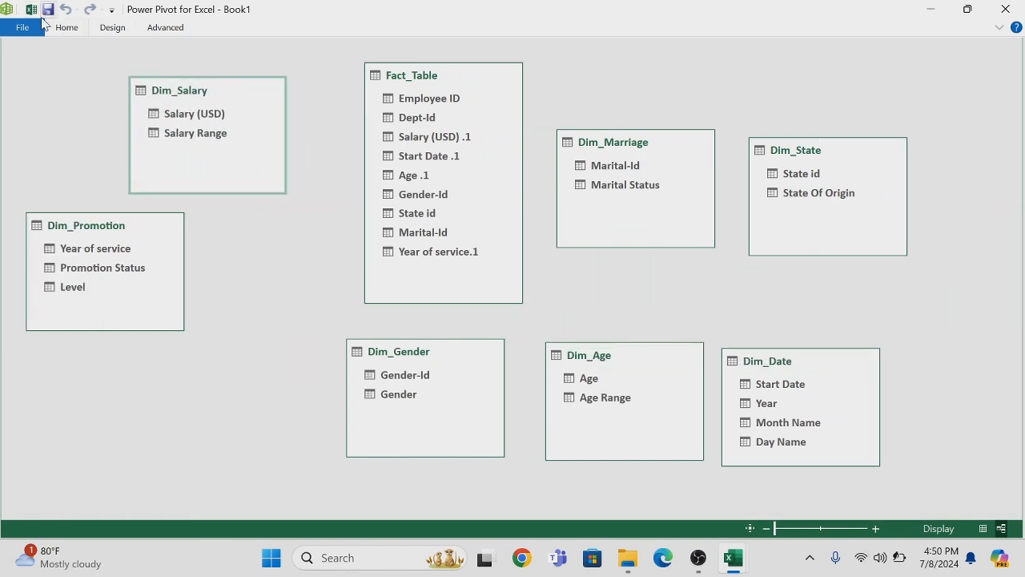
Add the Dim-Dept table from the workbook to the data model and place it below Dim_Promotion in the diagram
{"action": "left_click", "coordinate": [31, 10]}
{"action": "left_click", "coordinate": [578, 528]}
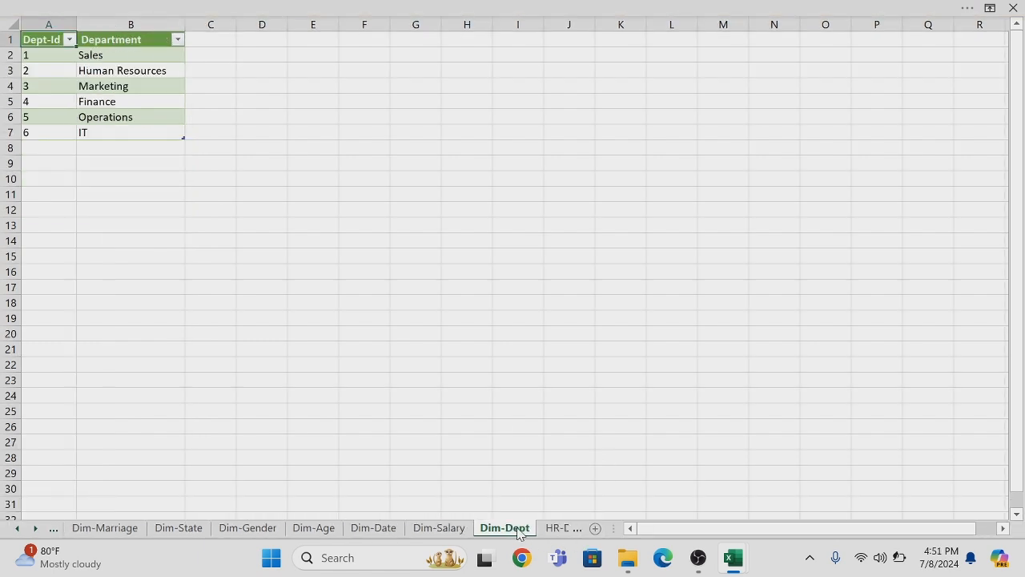
{"action": "left_click", "coordinate": [174, 7]}
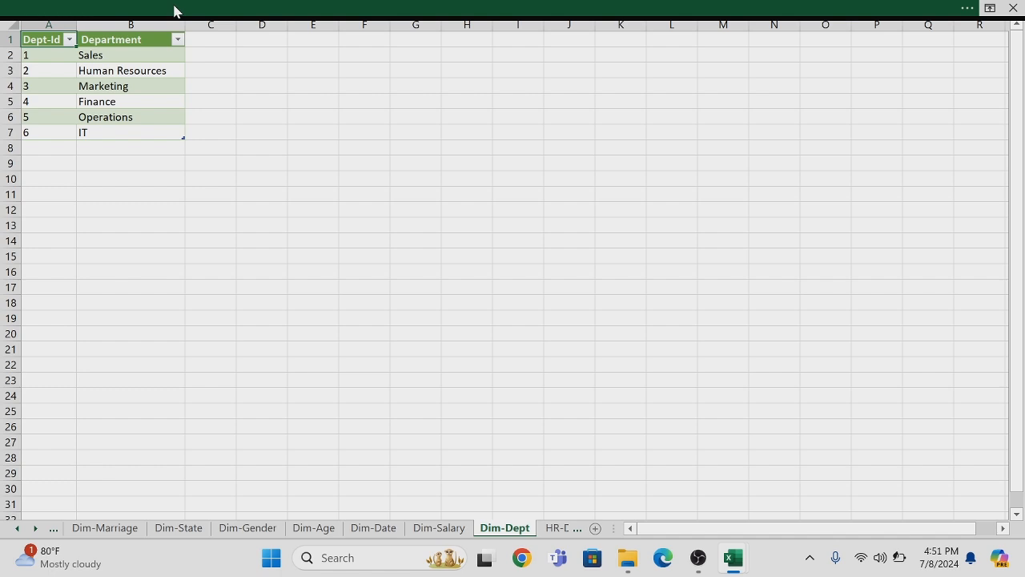
{"action": "left_click", "coordinate": [171, 74]}
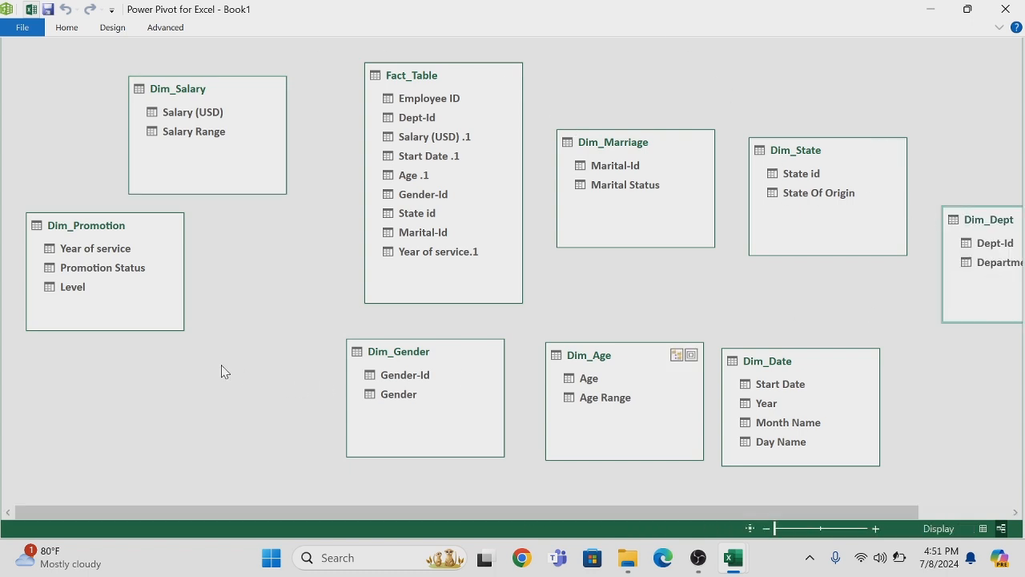
{"action": "left_click_drag", "start_coordinate": [971, 216], "coordinate": [297, 282]}
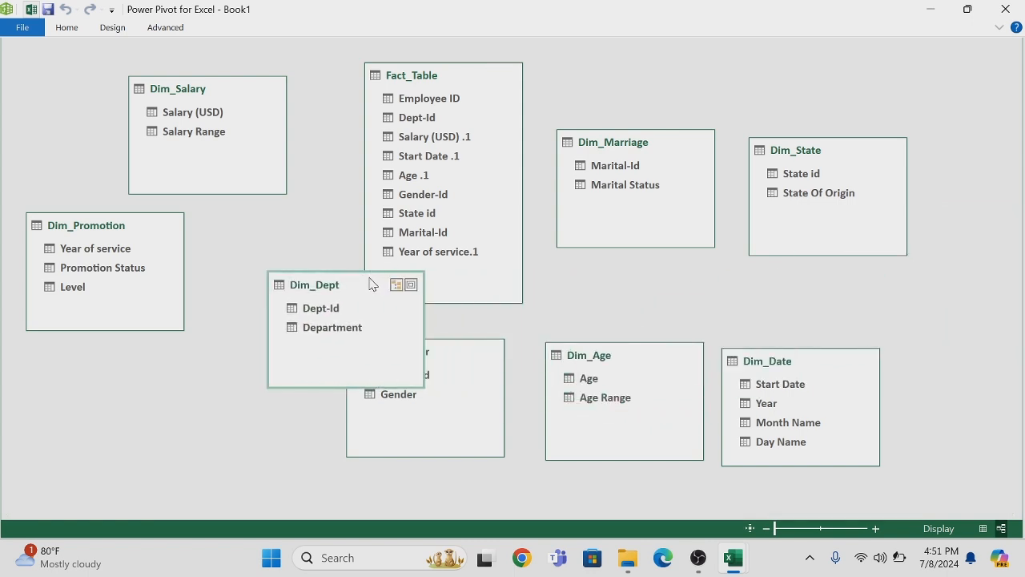
{"action": "left_click_drag", "start_coordinate": [370, 285], "coordinate": [190, 365]}
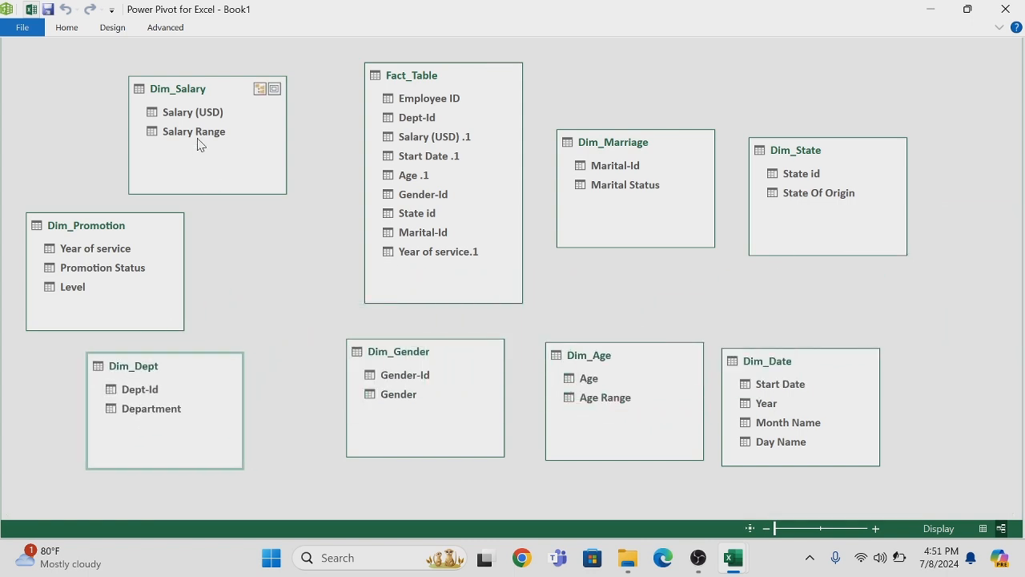
Relate Dim_Salary, Dim_Promotion, Dim_Dept, Dim_Gender and Dim_Age to Fact_Table through their matching salary, year of service, Dept-Id, Gender-Id and age columns
{"action": "left_click_drag", "start_coordinate": [198, 116], "coordinate": [394, 136]}
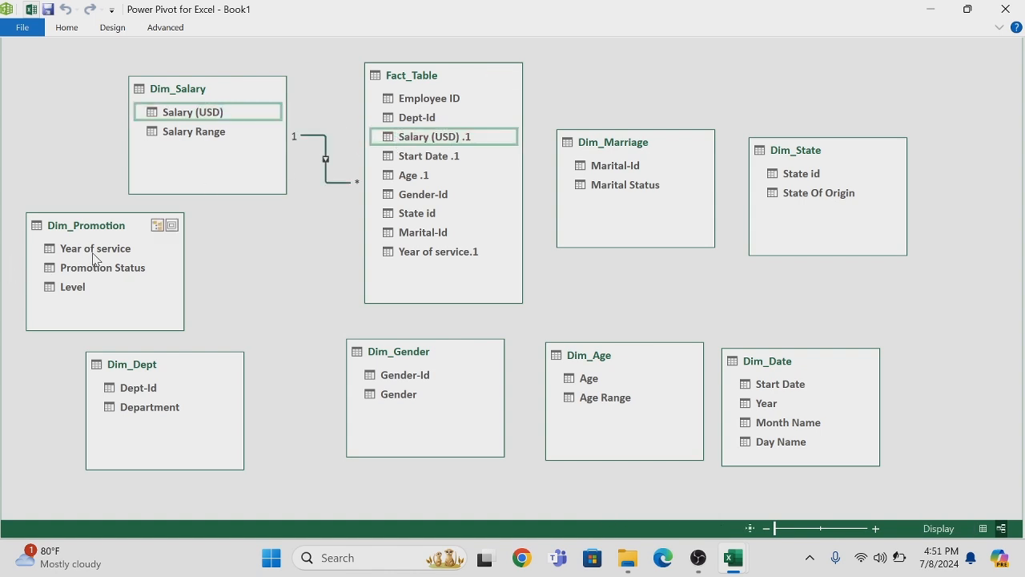
{"action": "left_click_drag", "start_coordinate": [95, 255], "coordinate": [407, 253]}
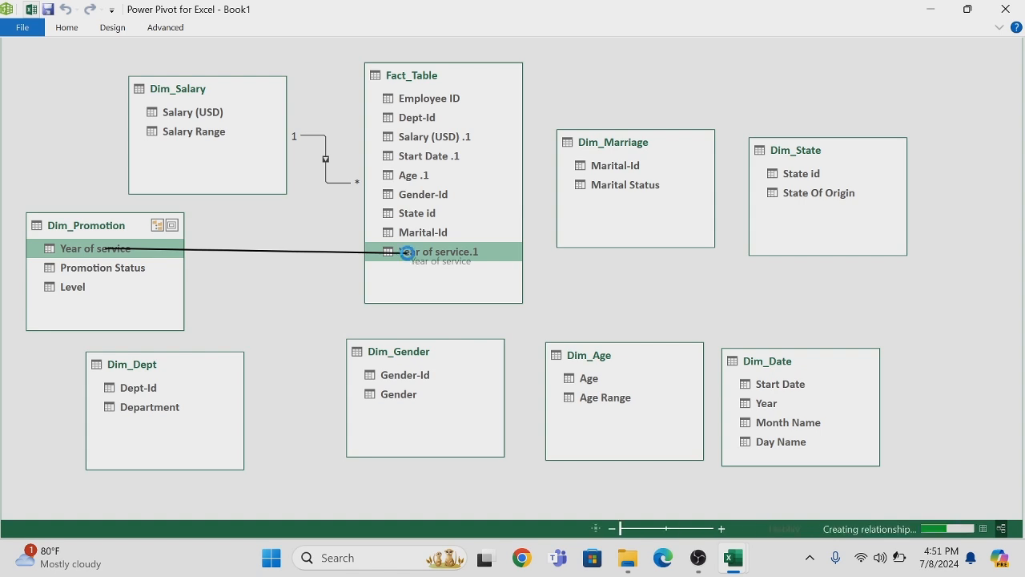
{"action": "left_click", "coordinate": [144, 391]}
{"action": "left_click_drag", "start_coordinate": [144, 392], "coordinate": [408, 114]}
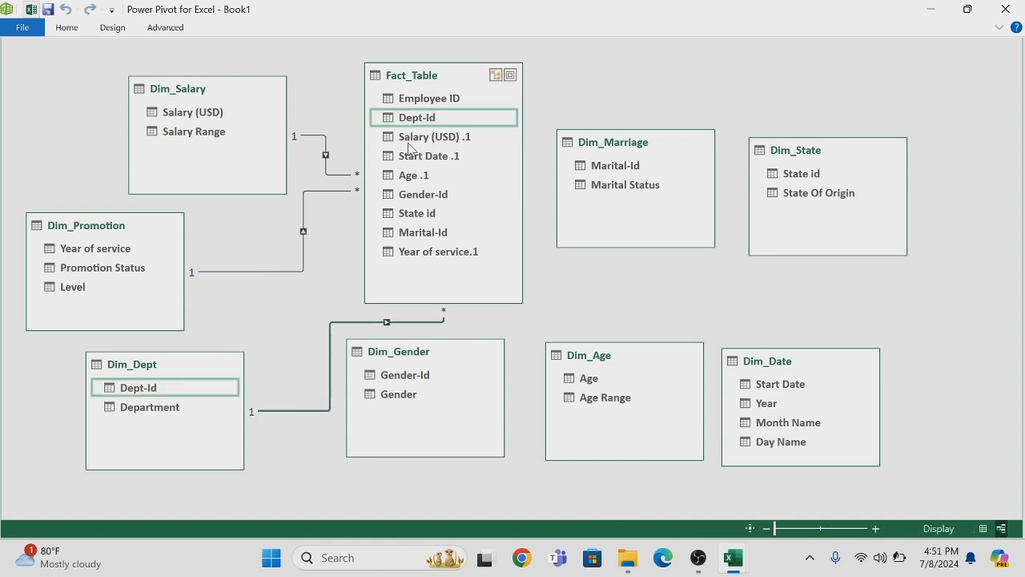
{"action": "left_click_drag", "start_coordinate": [406, 381], "coordinate": [413, 196]}
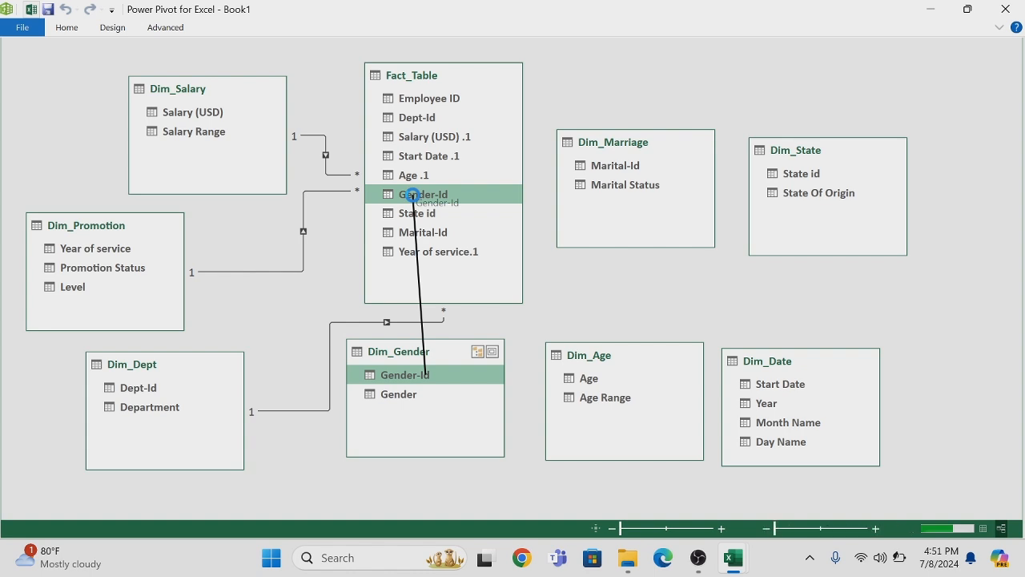
{"action": "left_click_drag", "start_coordinate": [587, 383], "coordinate": [410, 174]}
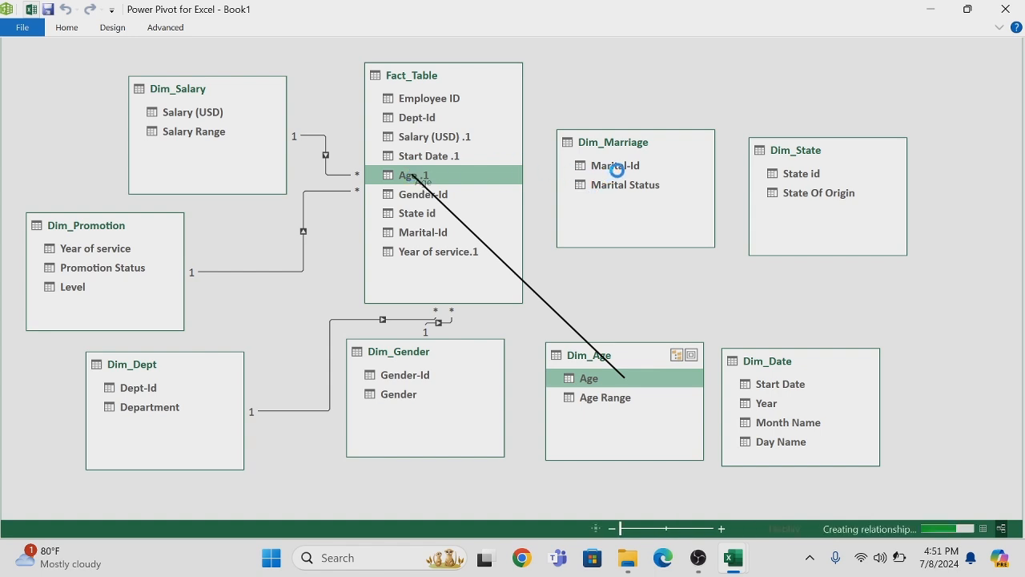
Relate Dim_Marriage, Dim_State and Dim_Date to Fact_Table through their matching Marital-Id, State id and start date columns
{"action": "left_click_drag", "start_coordinate": [623, 173], "coordinate": [433, 232]}
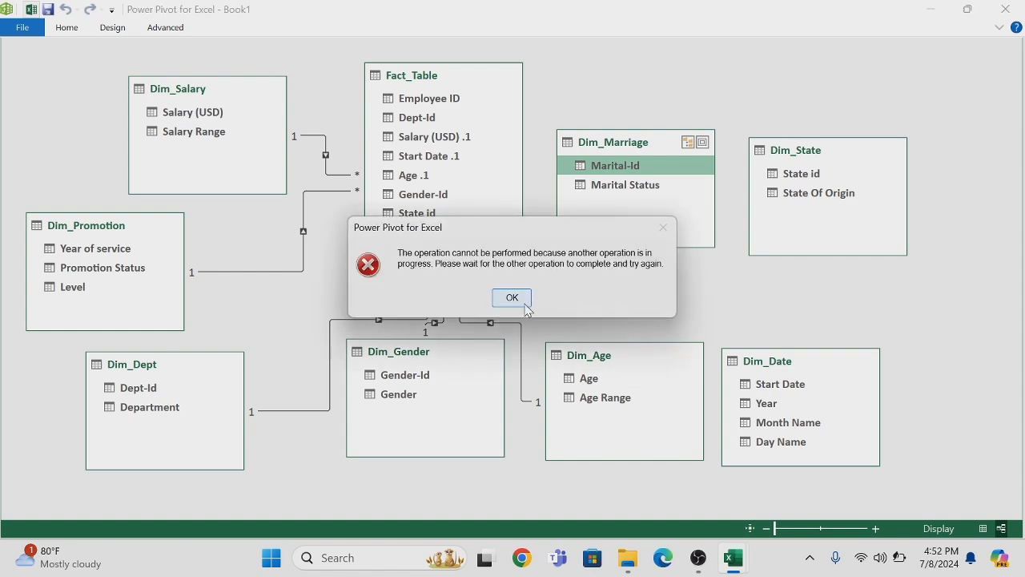
{"action": "left_click", "coordinate": [512, 298]}
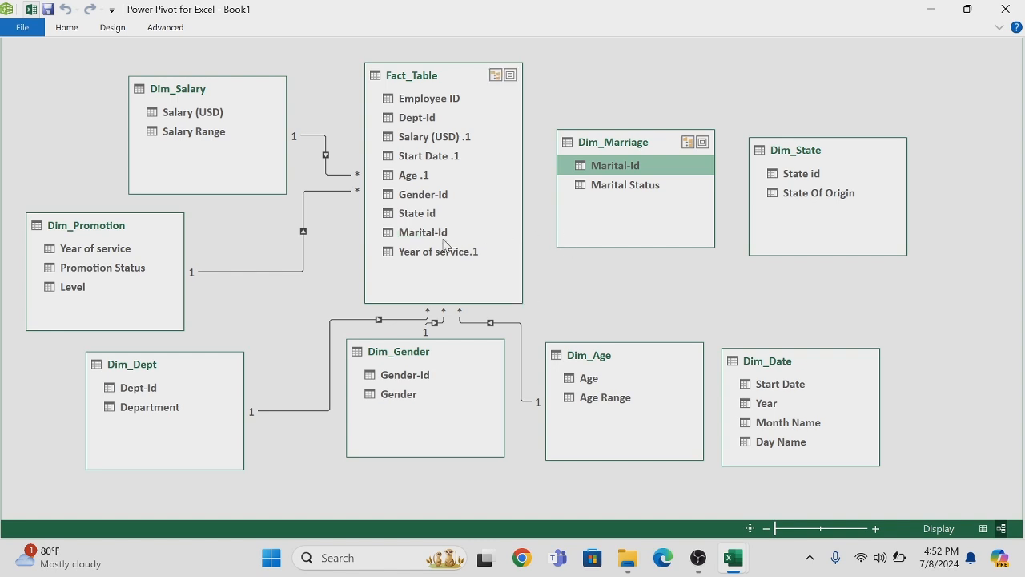
{"action": "left_click_drag", "start_coordinate": [587, 176], "coordinate": [439, 233]}
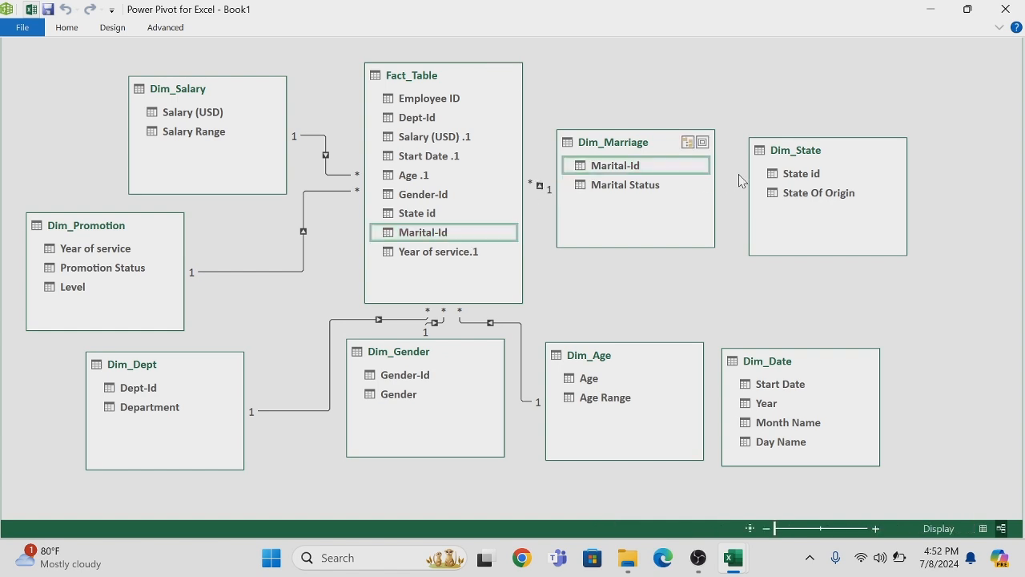
{"action": "left_click_drag", "start_coordinate": [786, 177], "coordinate": [428, 215]}
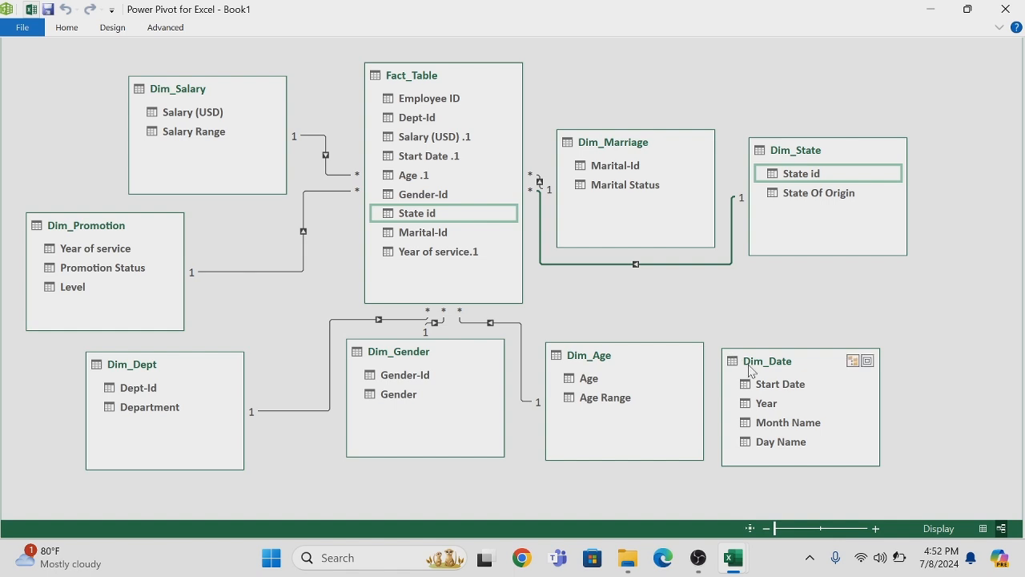
{"action": "left_click_drag", "start_coordinate": [777, 391], "coordinate": [427, 157]}
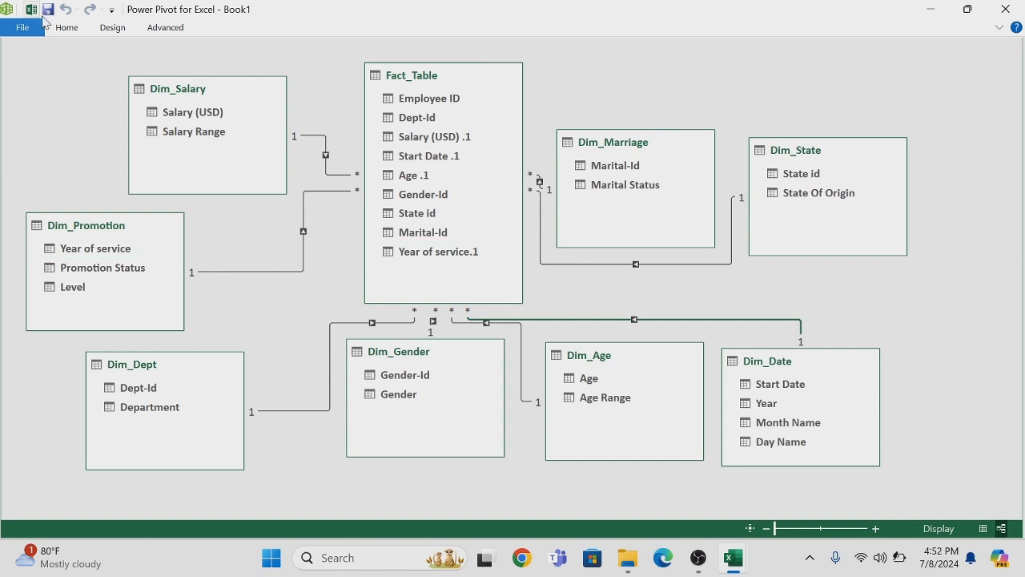
Save the workbook to the Desktop as an Excel Workbook named "Youtube hr data"
{"action": "left_click", "coordinate": [48, 11]}
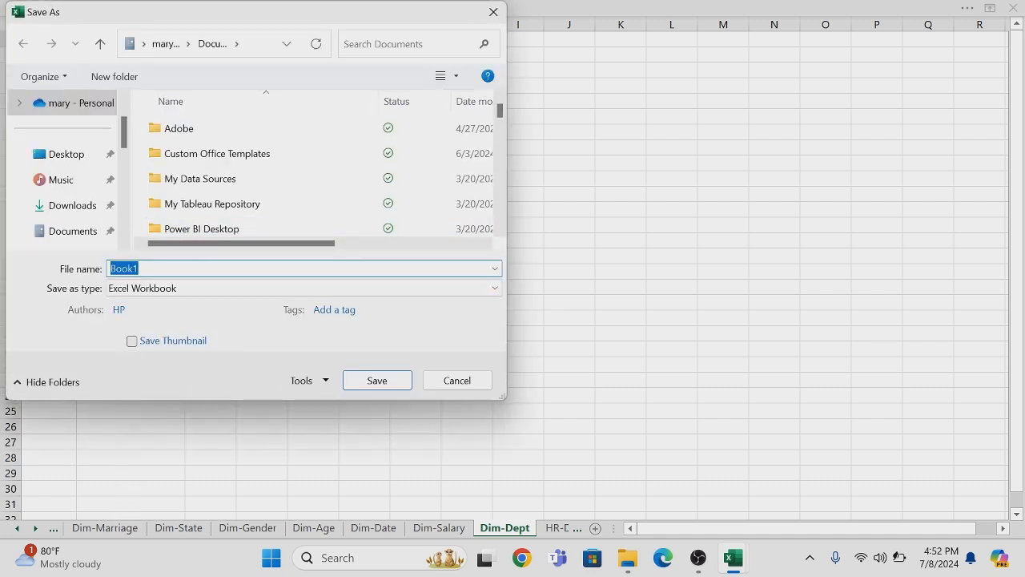
{"action": "key", "text": "BackSpace"}
{"action": "key", "text": "Tab"}
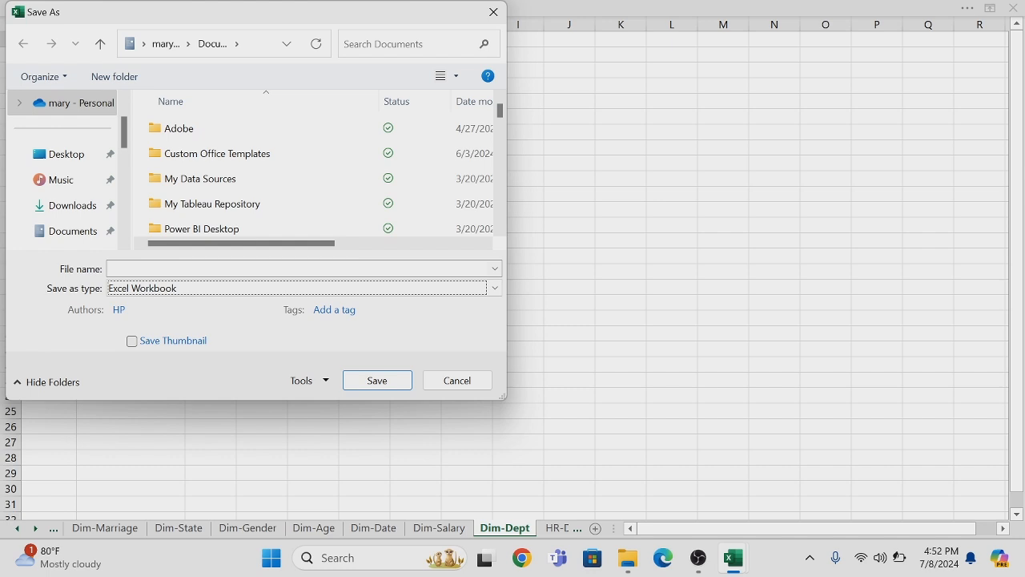
{"action": "left_click", "coordinate": [161, 268]}
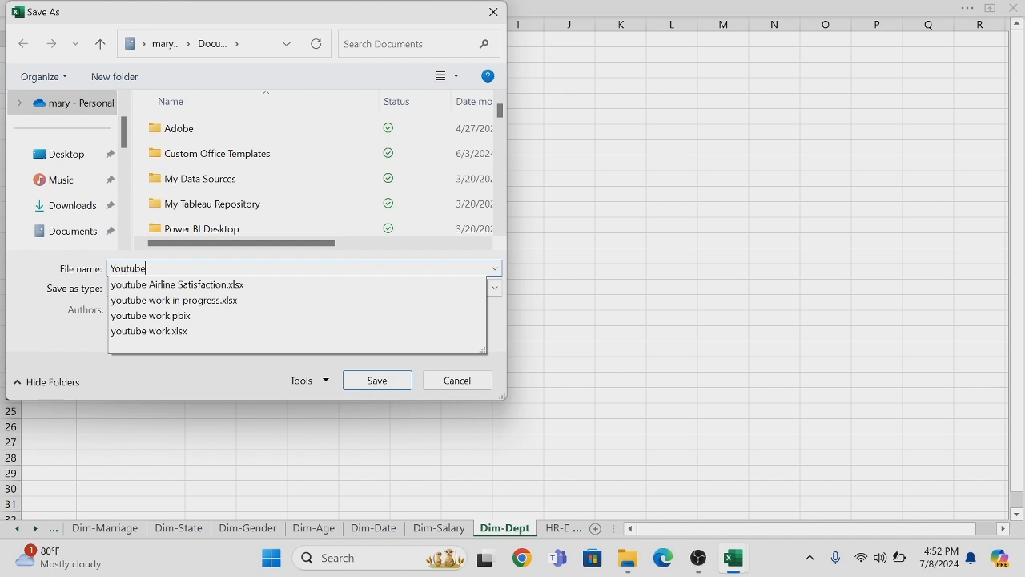
{"action": "type", "text": "Youtube hr data"}
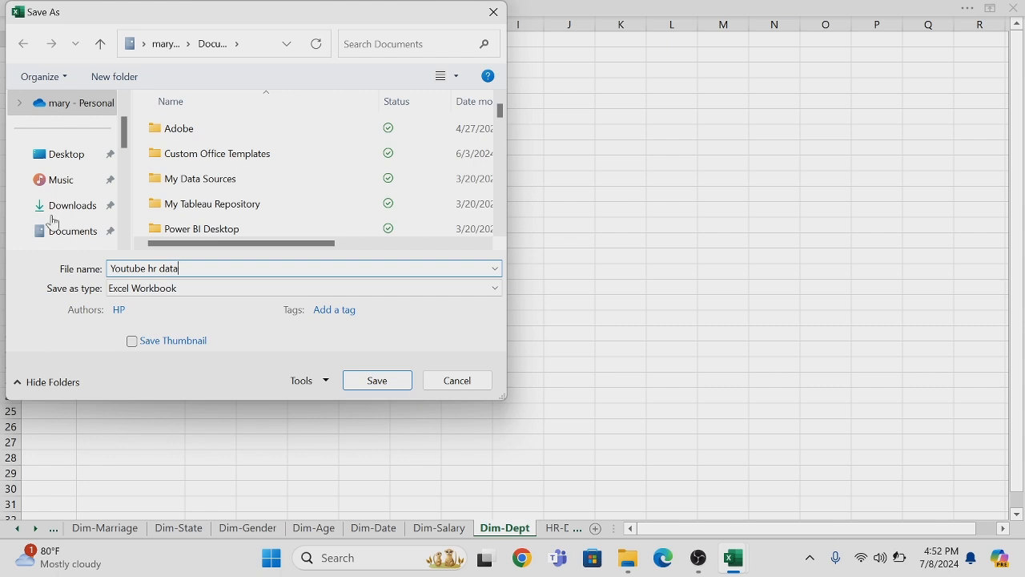
{"action": "left_click", "coordinate": [67, 159]}
{"action": "left_click", "coordinate": [375, 381]}
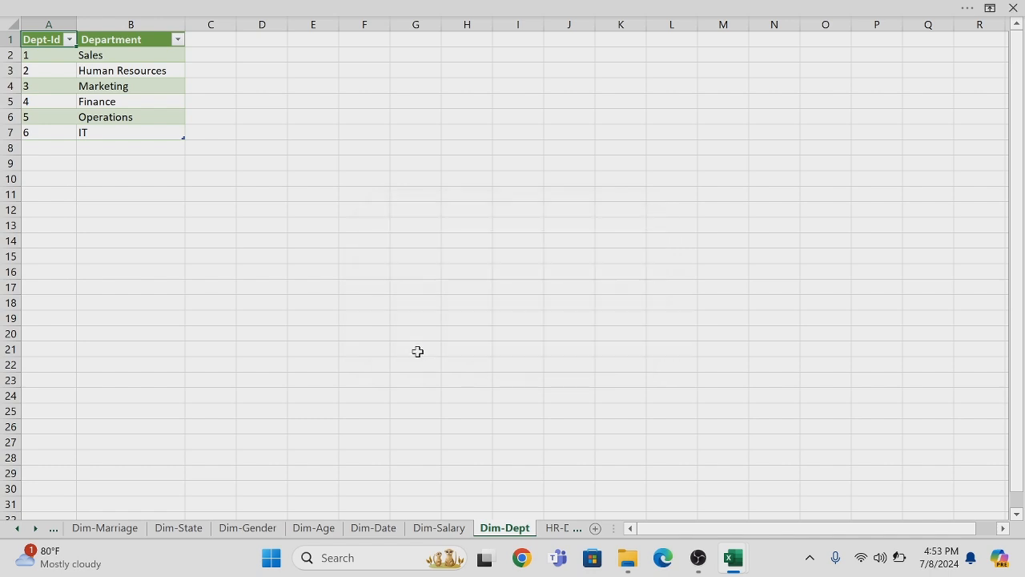
Show the Fact Table worksheet in the workbook
{"action": "left_click", "coordinate": [13, 531]}
{"action": "left_click", "coordinate": [13, 531]}
{"action": "left_click", "coordinate": [94, 528]}
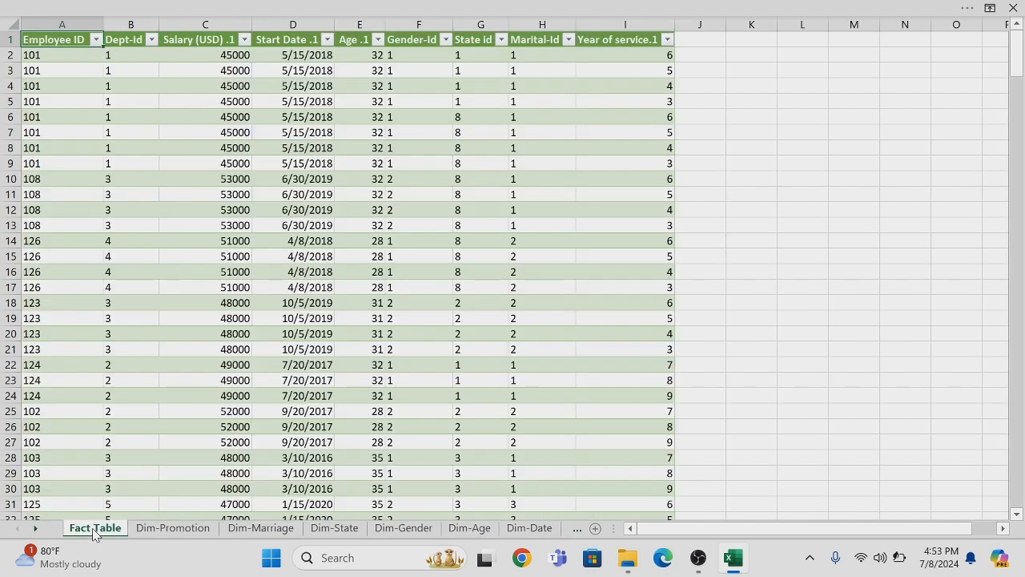